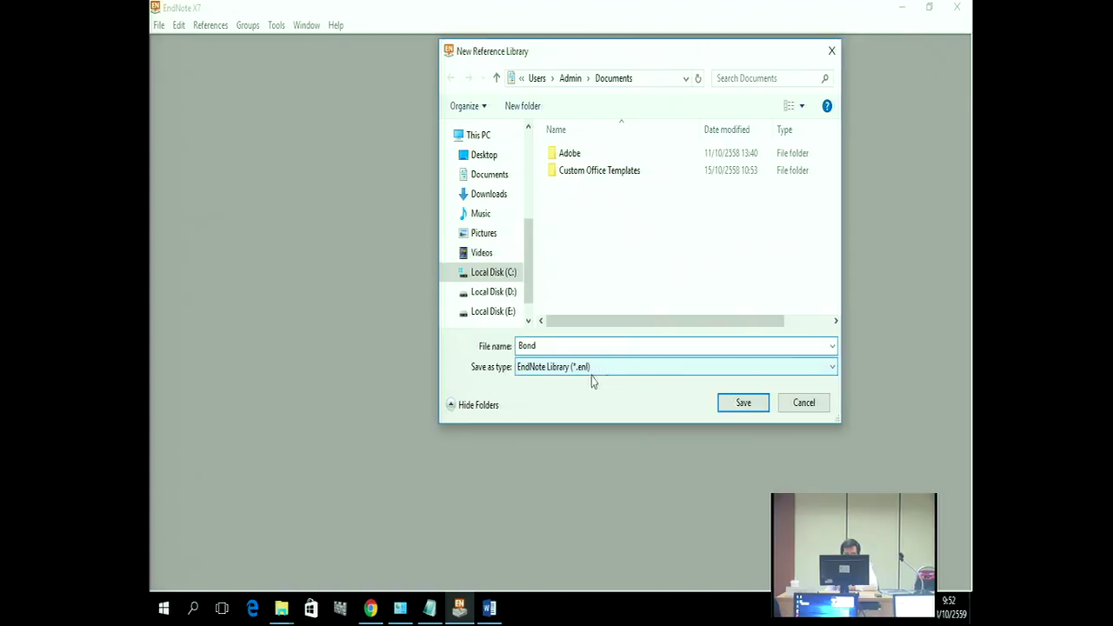
Step: Leave the Bond library save prompt waiting and bring up the Word handout on creating a library
left_click(503, 605)
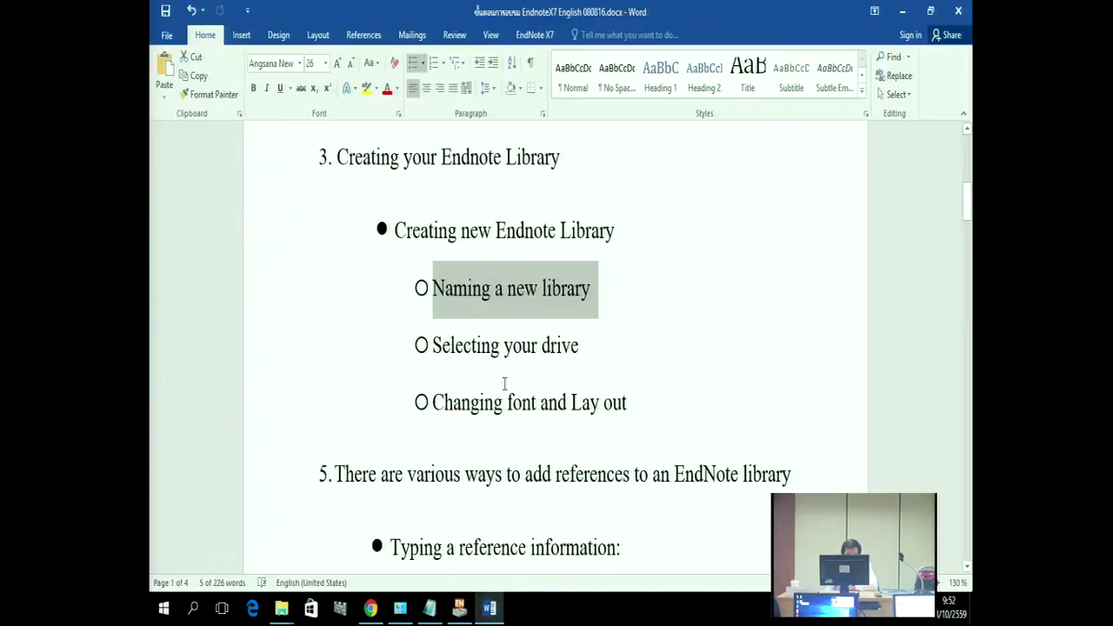
Step: Deselect the Naming a new library heading and switch to File Explorer's shared Endnote X7 folder
left_click(501, 345)
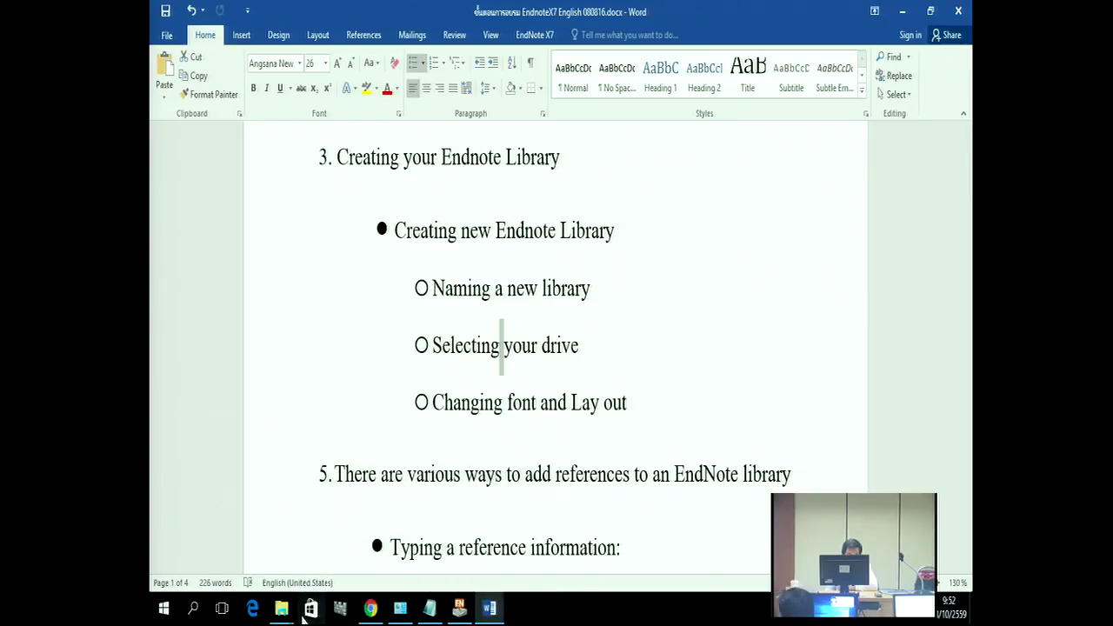
left_click(321, 558)
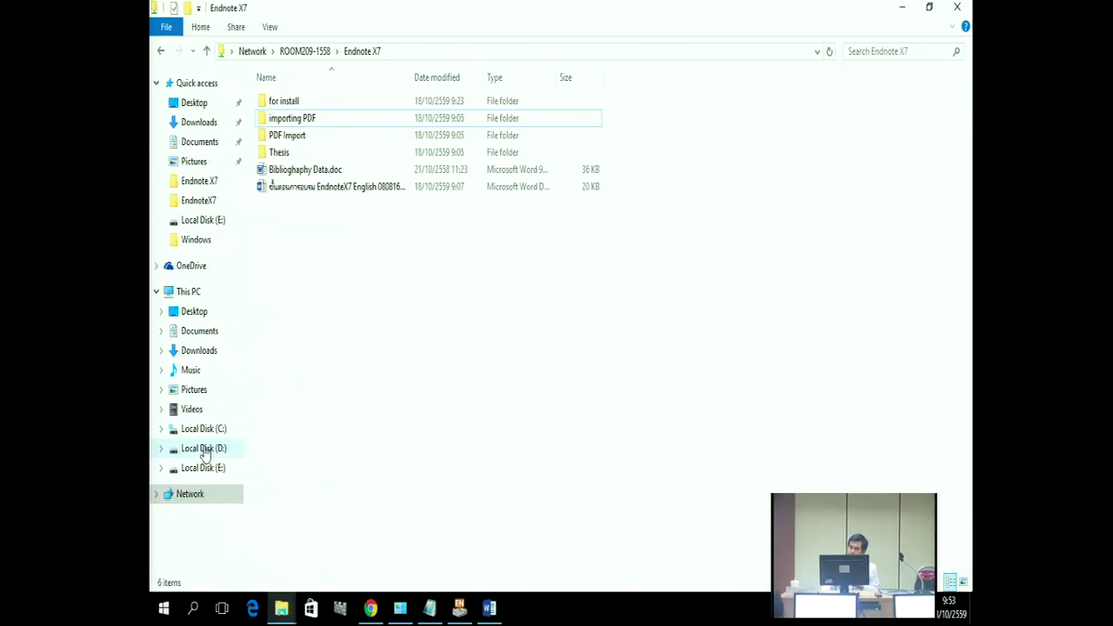
Step: Browse Local Disk (D:) and Local Disk (C:), then return to the Word handout
left_click(205, 452)
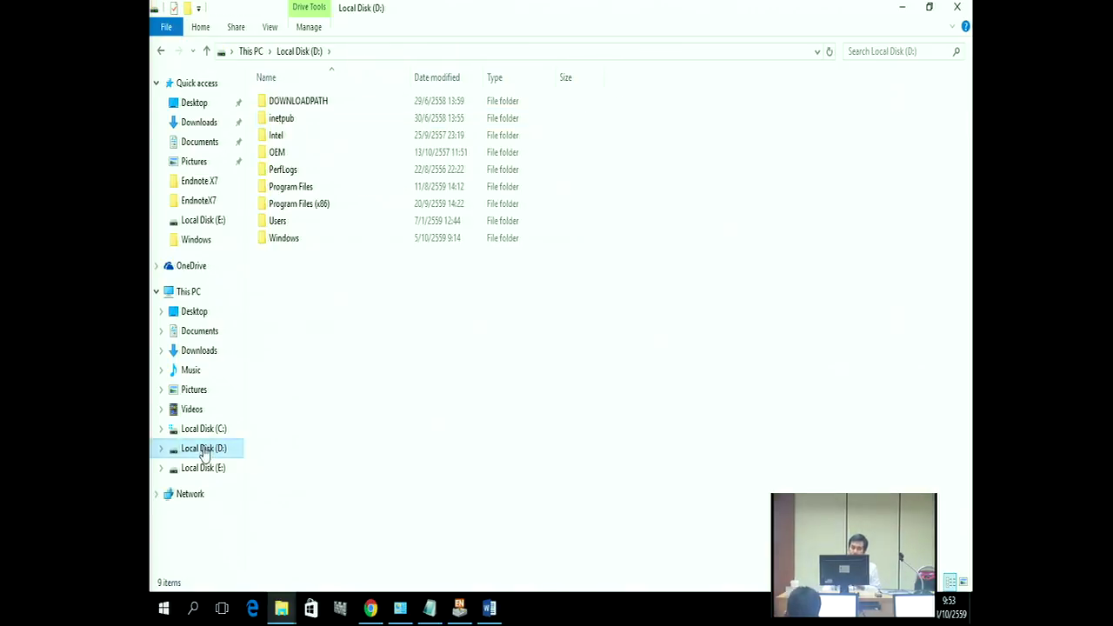
left_click(200, 431)
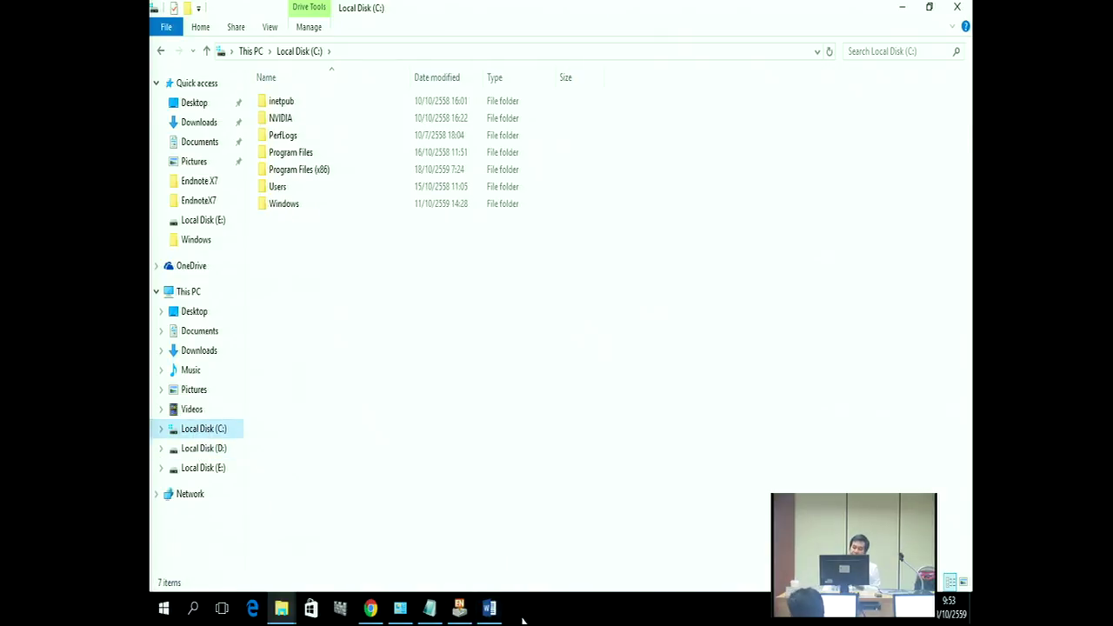
left_click(491, 611)
Step: Review the handout outline, then return to EndNote's save prompt for the Bond library
scroll(604, 472, "down", 1)
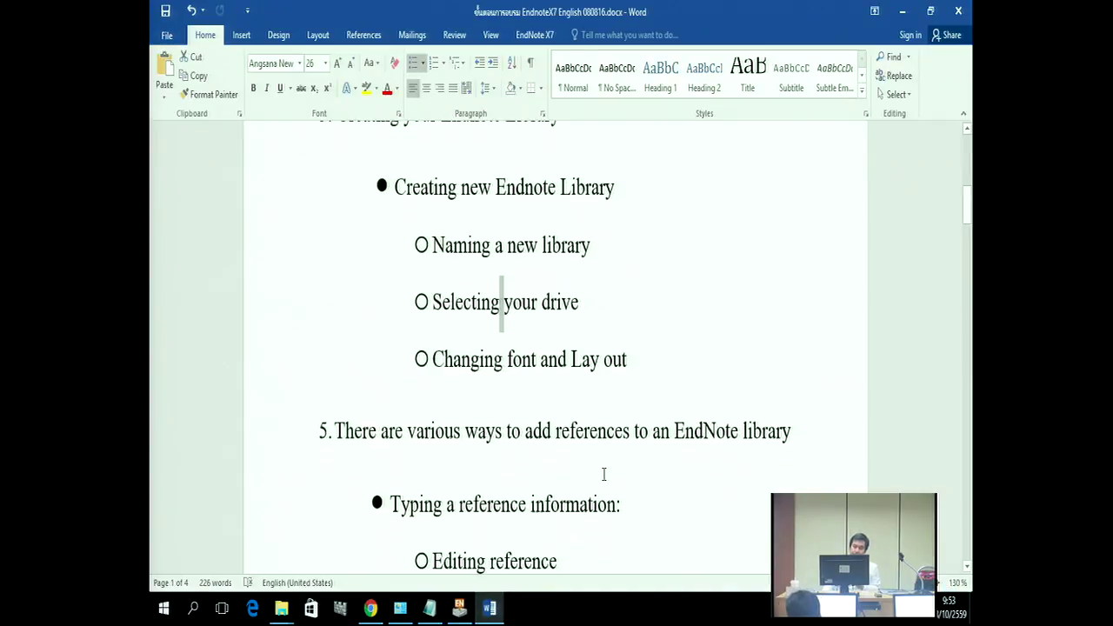
scroll(637, 487, "up", 1)
scroll(638, 487, "up", 2)
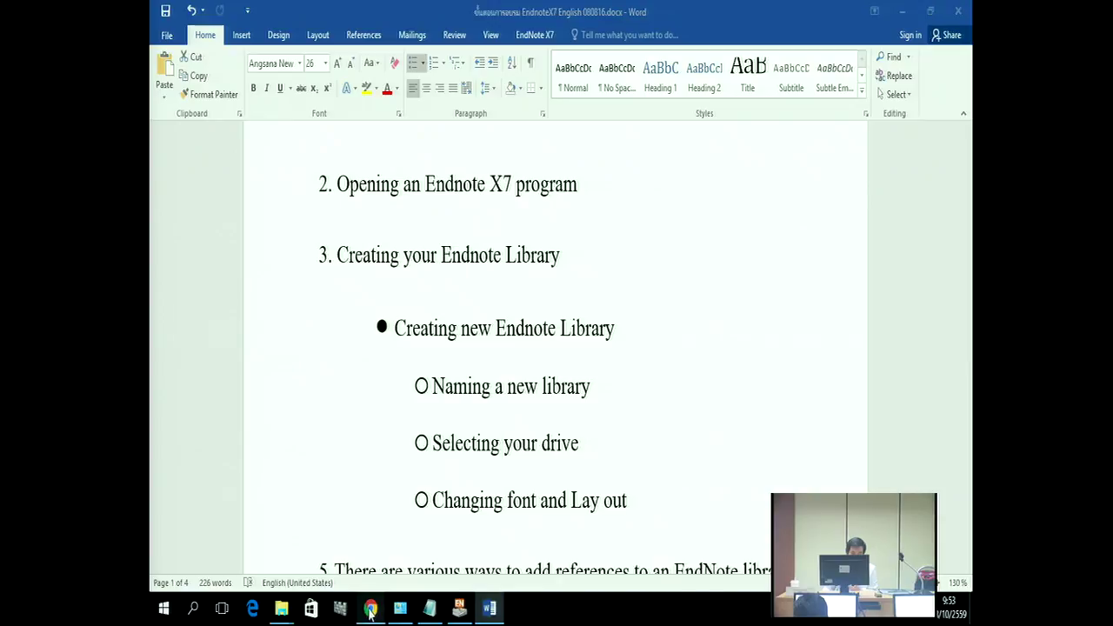
left_click(459, 608)
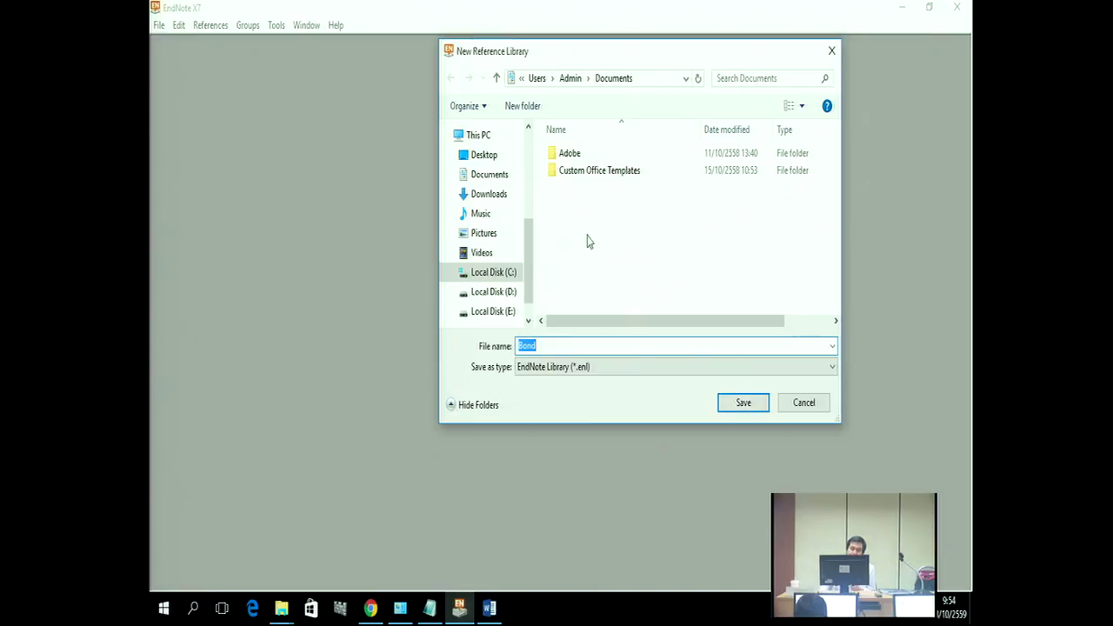
Step: Save the new Bond library in the Documents folder
left_click(491, 174)
left_click(758, 403)
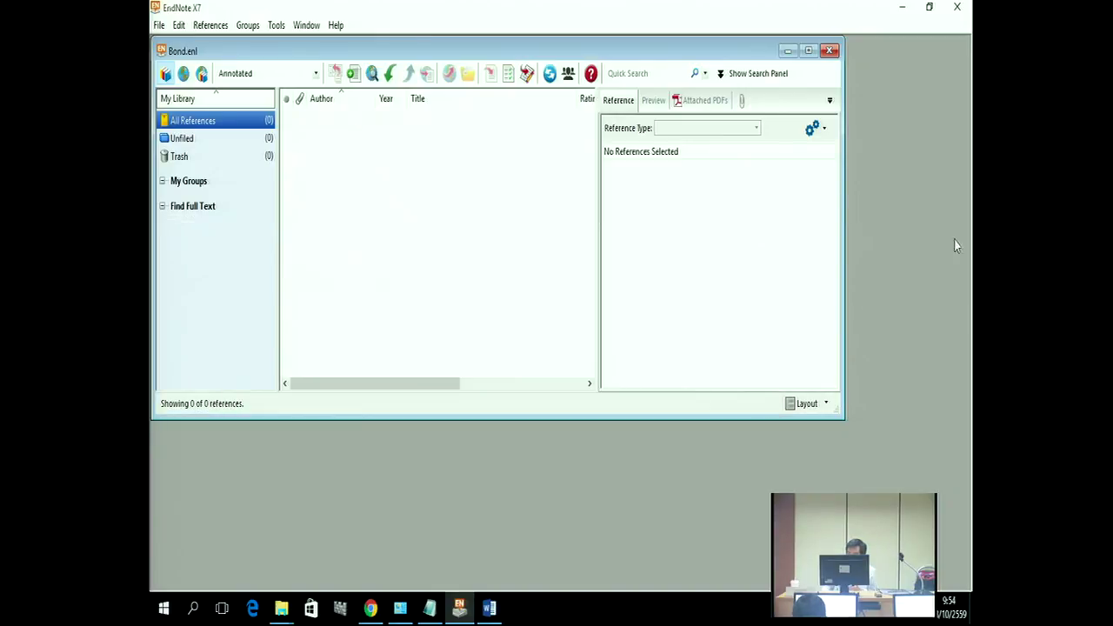
left_click_drag(580, 52, 577, 95)
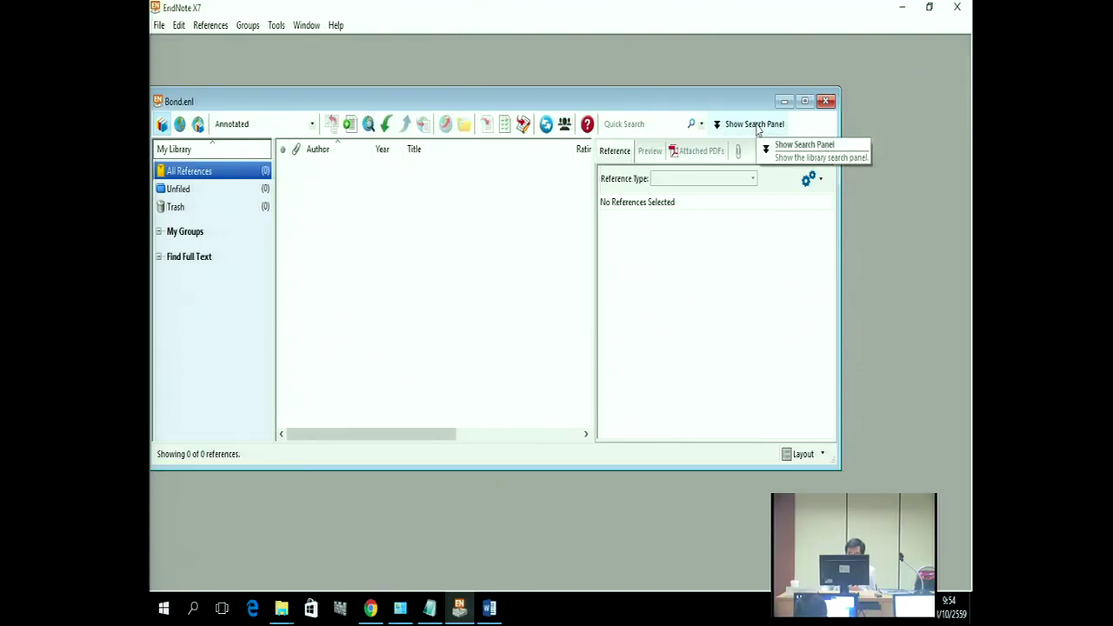
Step: Maximize the Bond.enl library window, then exit EndNote
left_click(807, 103)
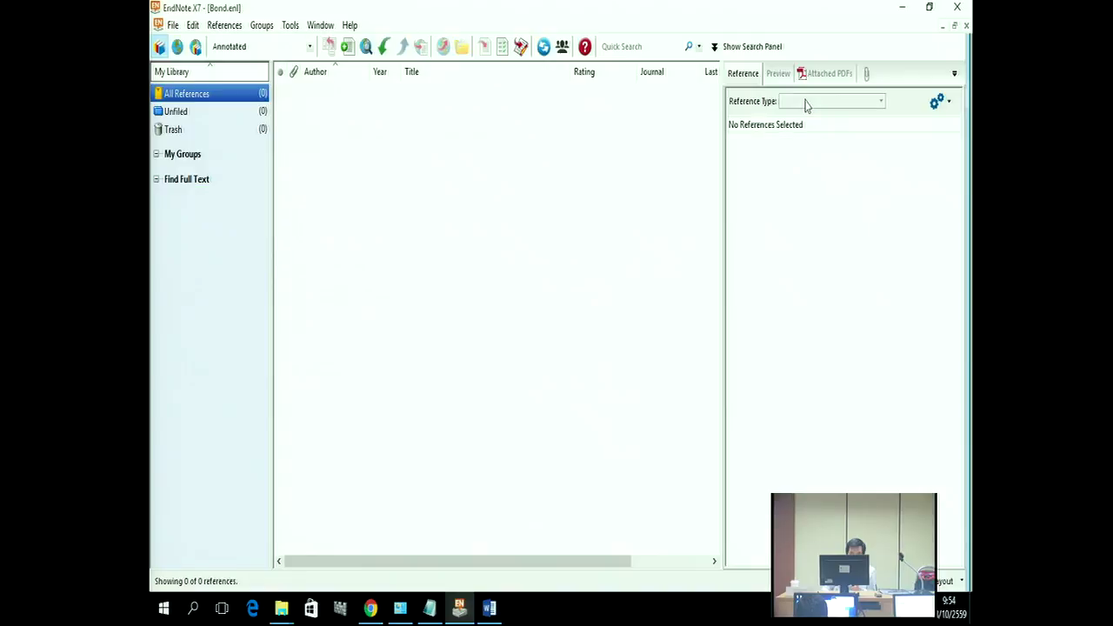
left_click(955, 27)
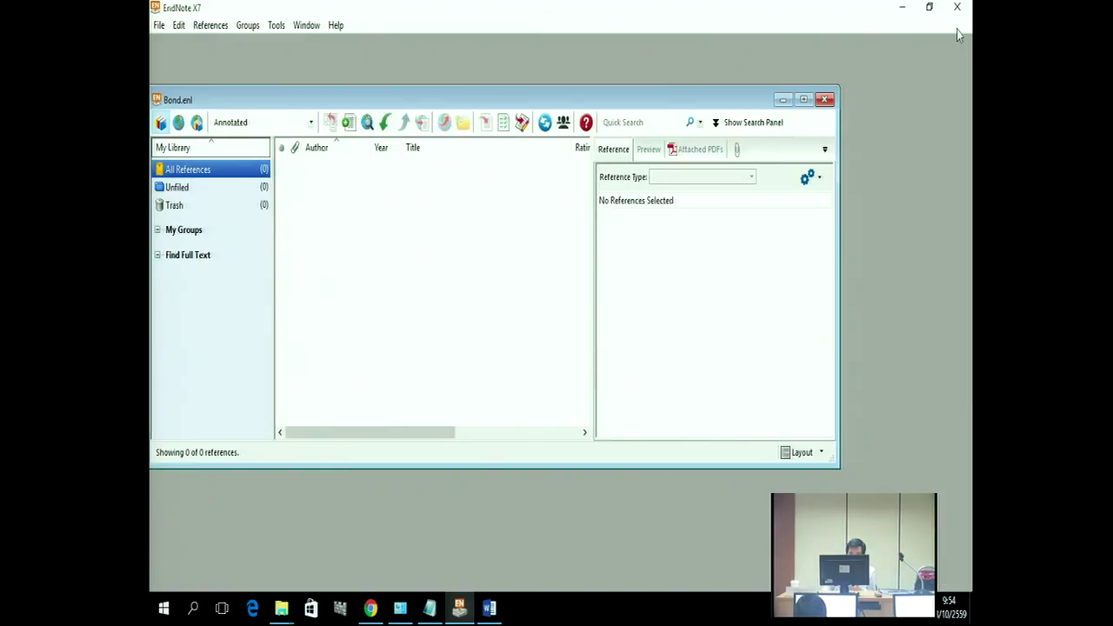
left_click(807, 103)
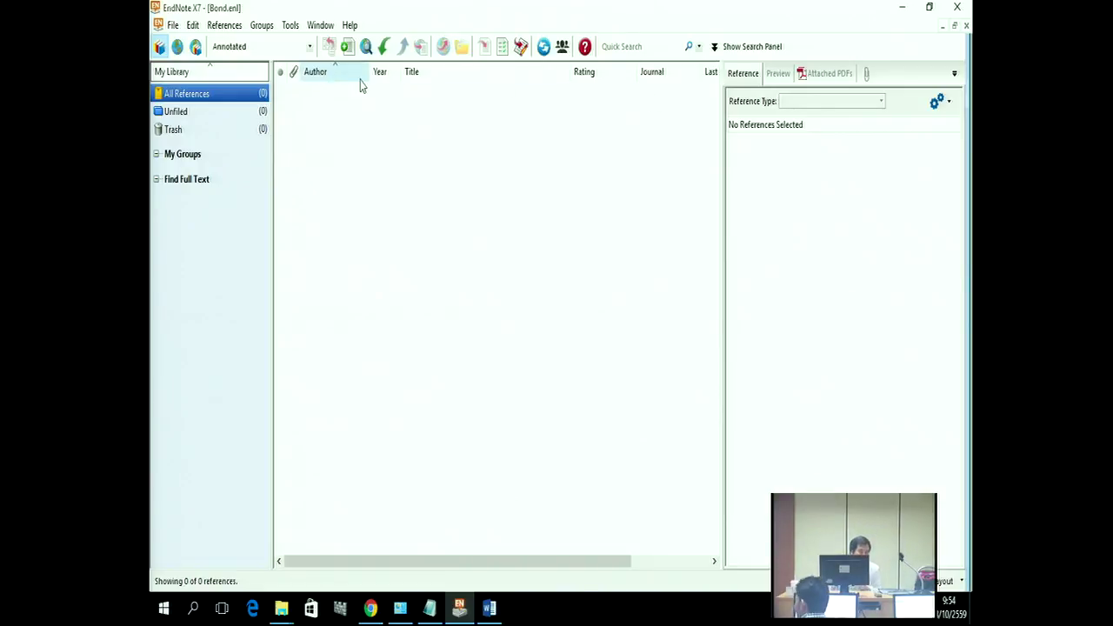
left_click(172, 26)
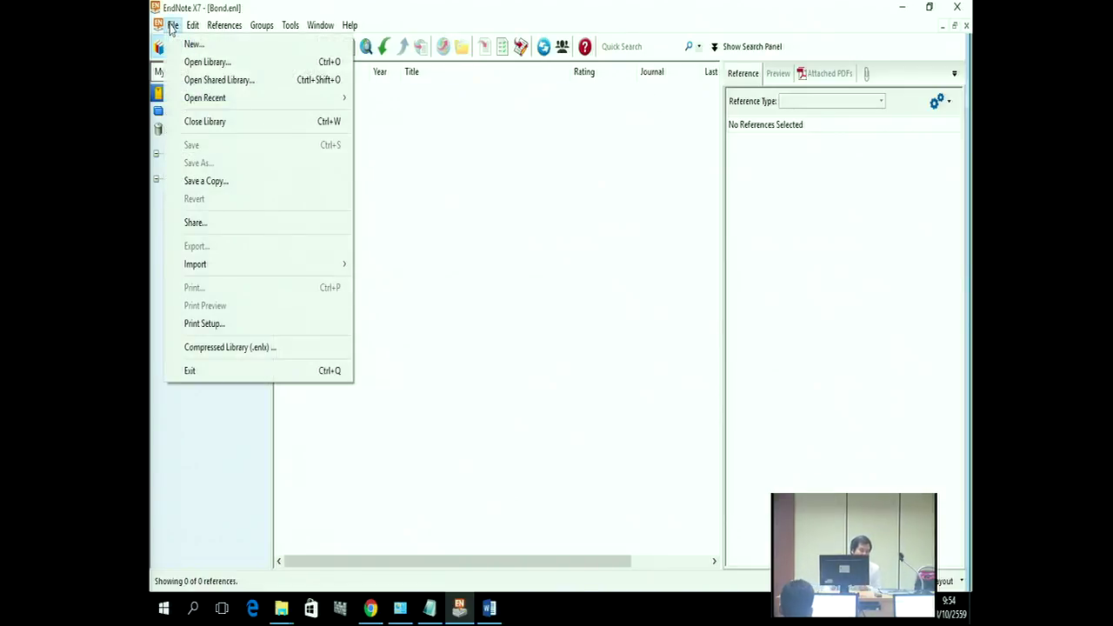
left_click(219, 374)
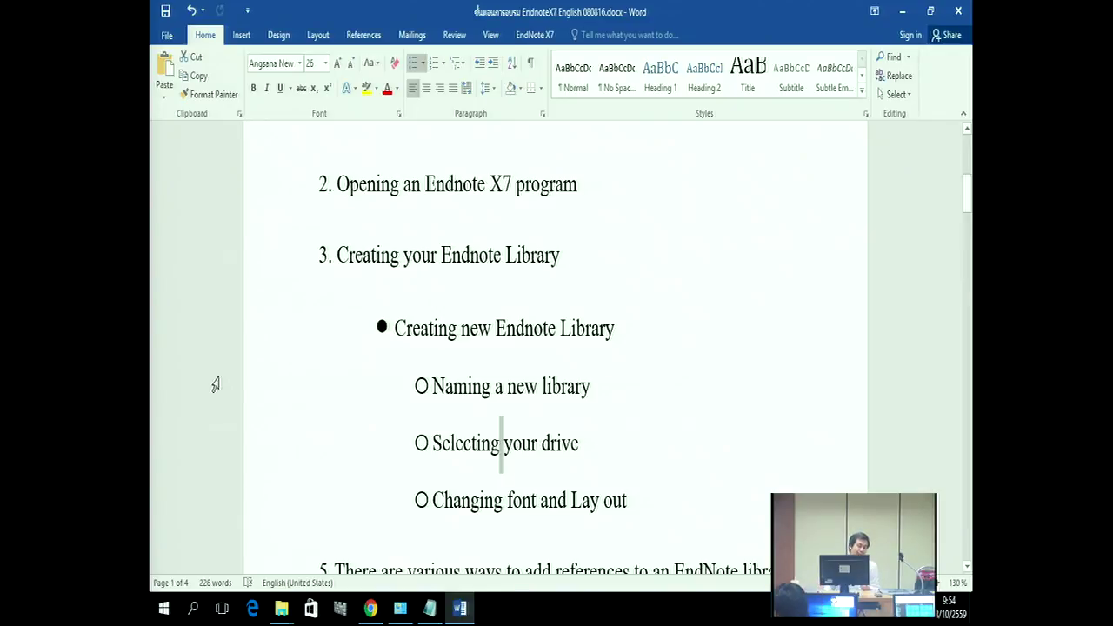
Step: Relaunch EndNote from the Start menu's Recently added list, reopening Bond.enl
left_click(164, 609)
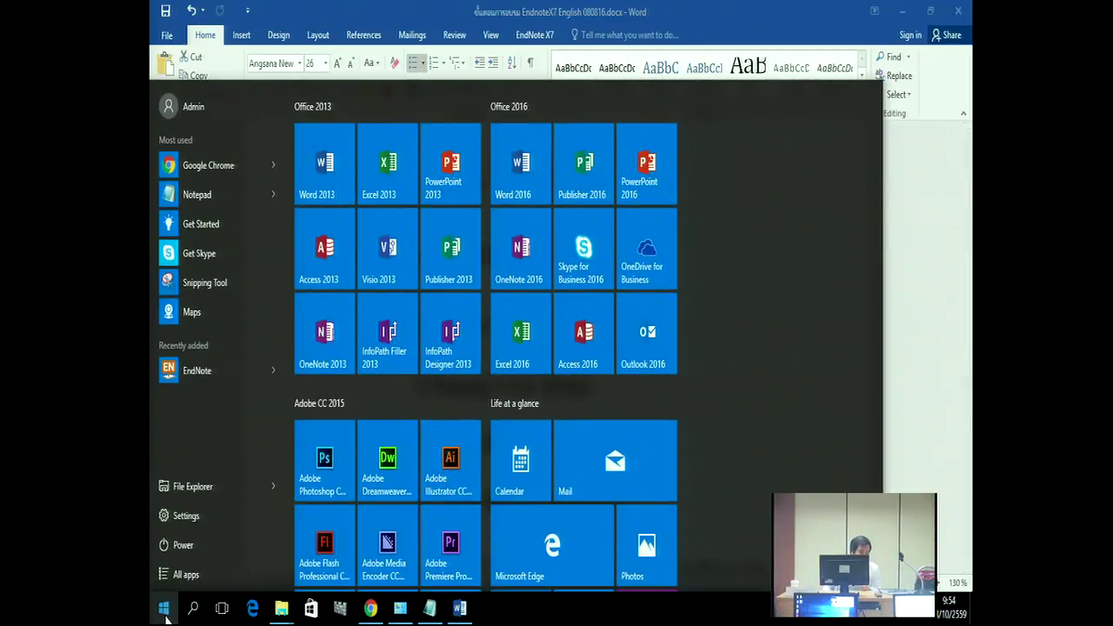
left_click(193, 371)
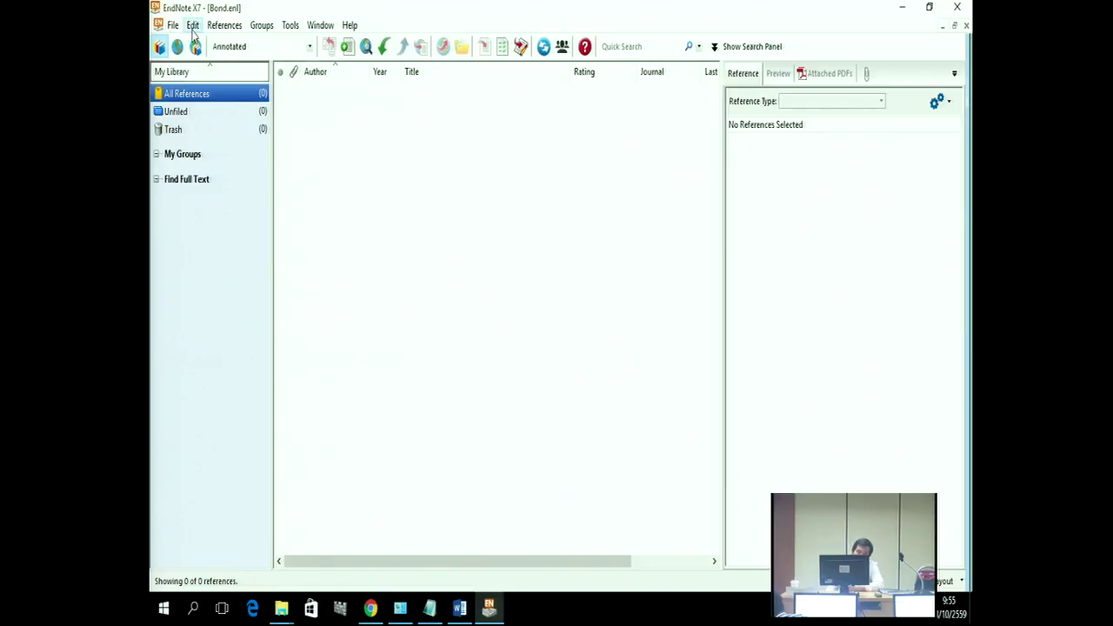
Step: Open Edit > Preferences and show the Libraries startup settings
left_click(193, 26)
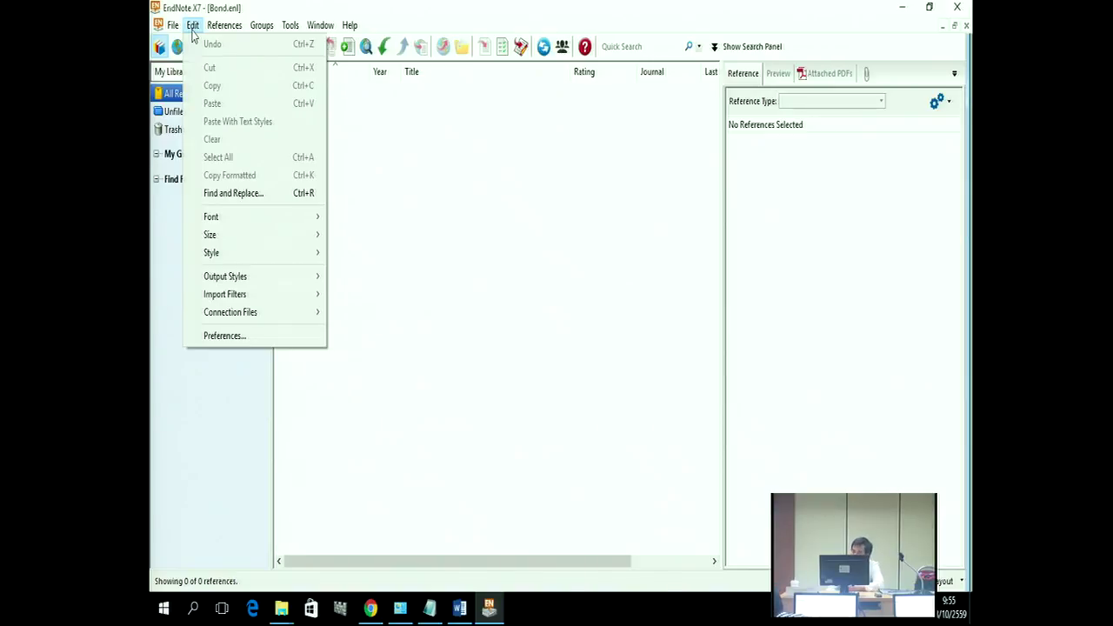
left_click(241, 338)
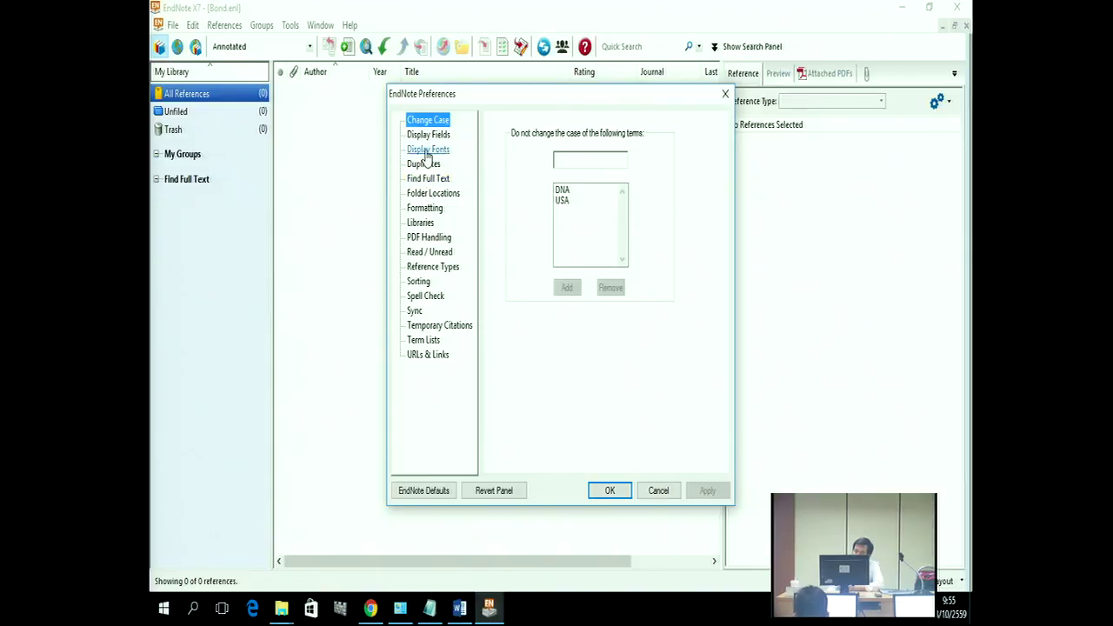
left_click(421, 224)
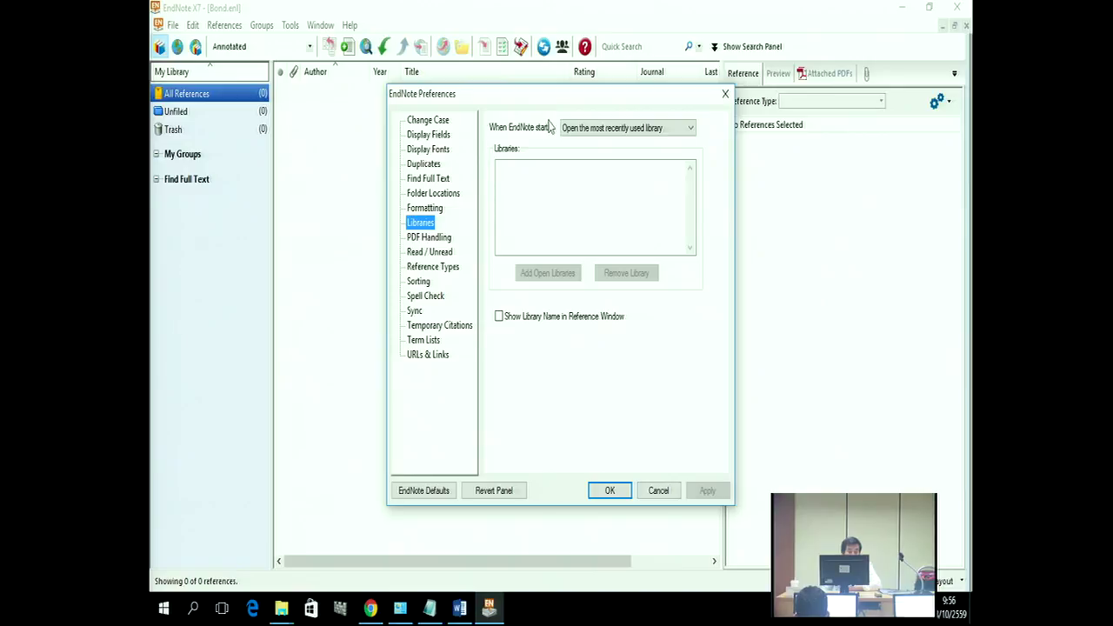
left_click(596, 130)
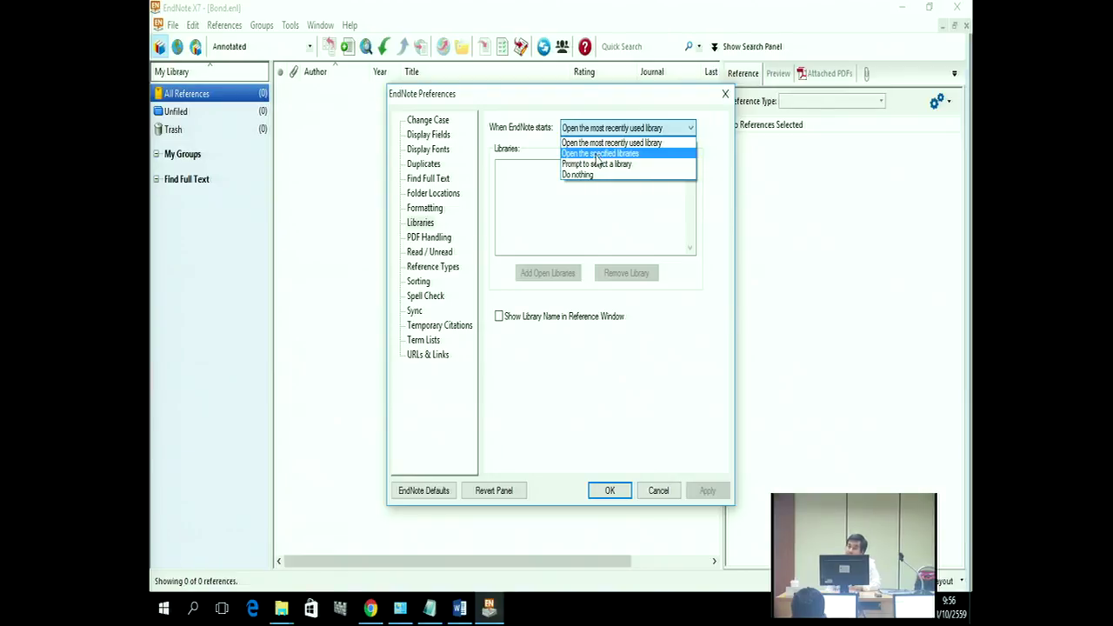
left_click(617, 490)
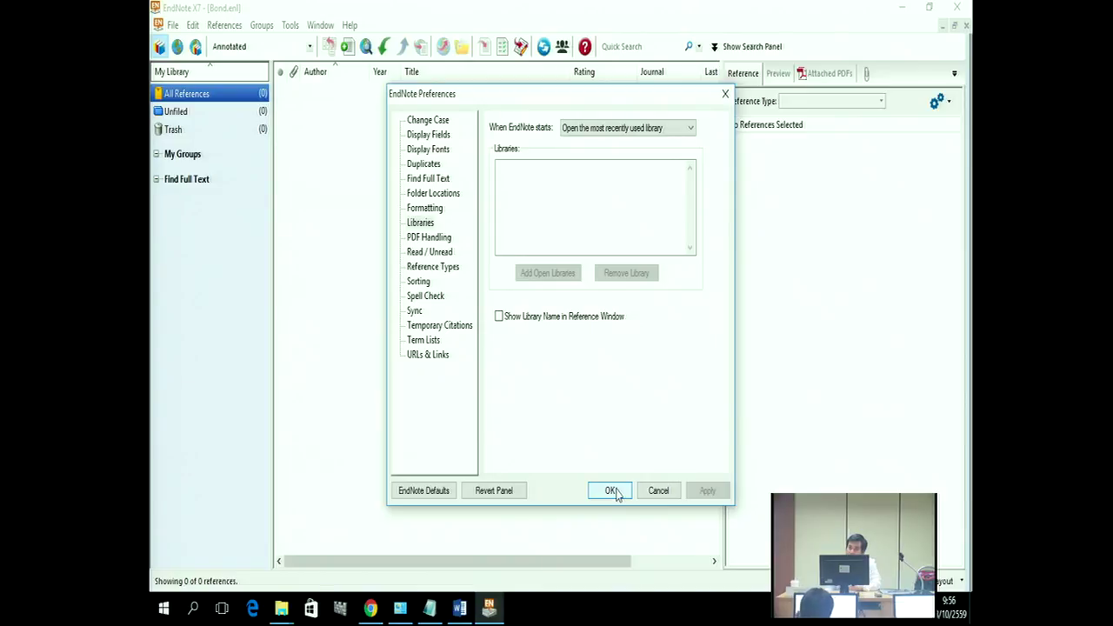
Step: Keep 'Open the most recently used library' as the startup option and close Preferences
left_click(629, 129)
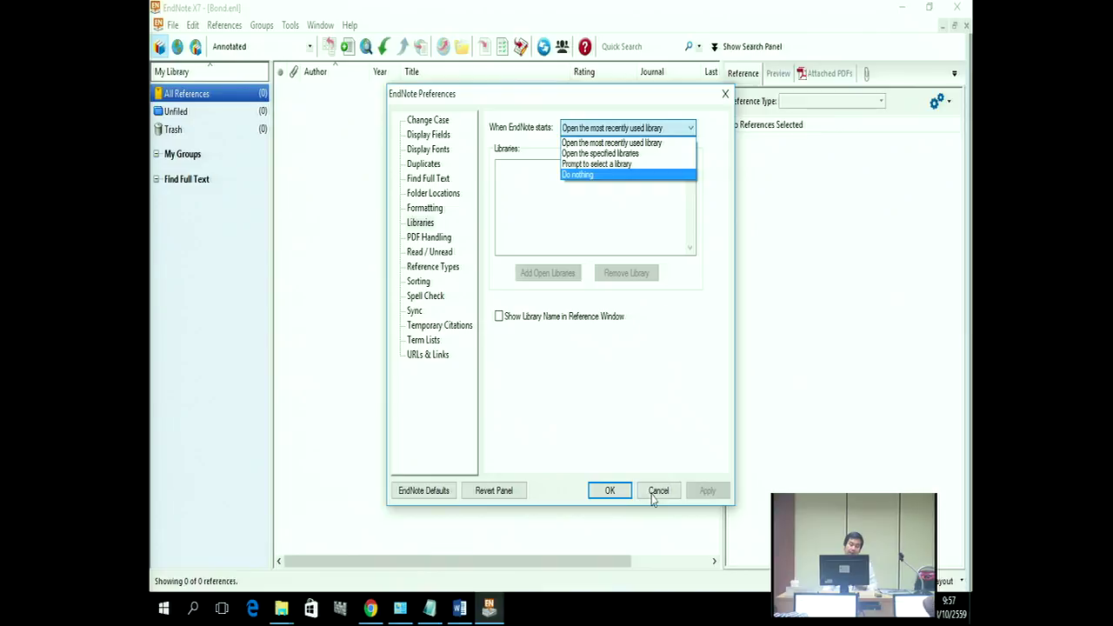
left_click(642, 144)
left_click(609, 492)
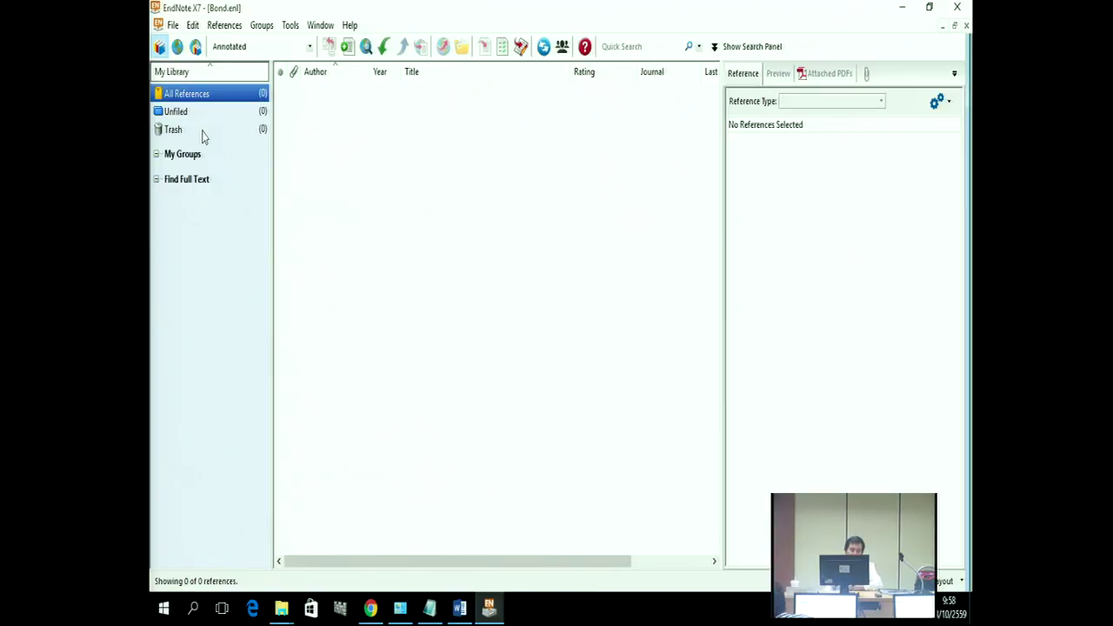
Step: Reopen Preferences at Display Fonts and select the Library tab, showing Segoe UI 9pt
left_click(193, 25)
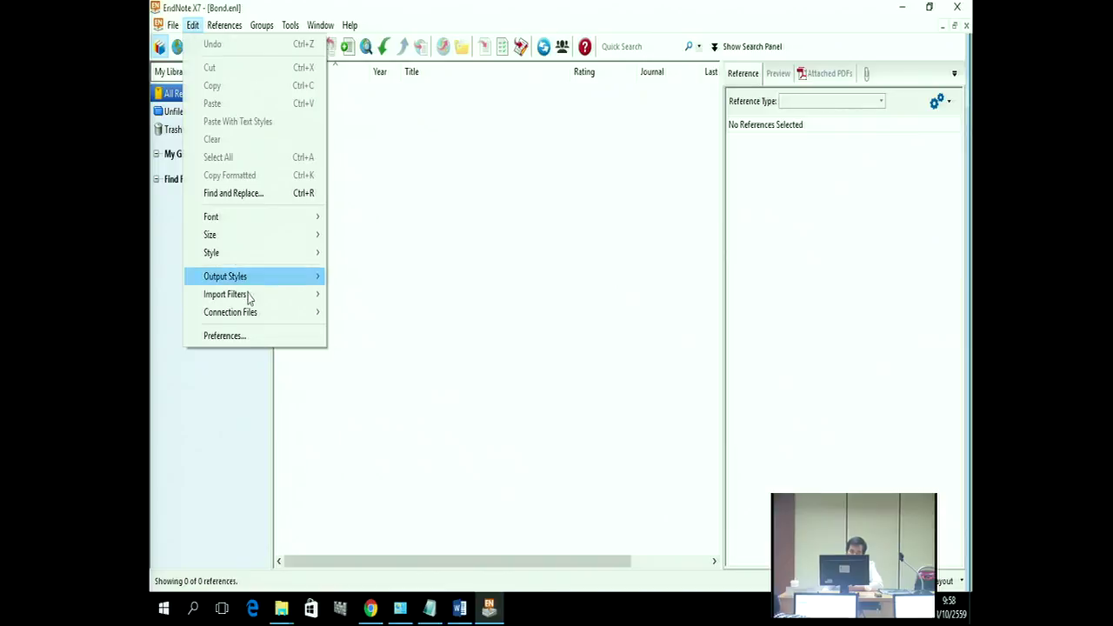
left_click(224, 336)
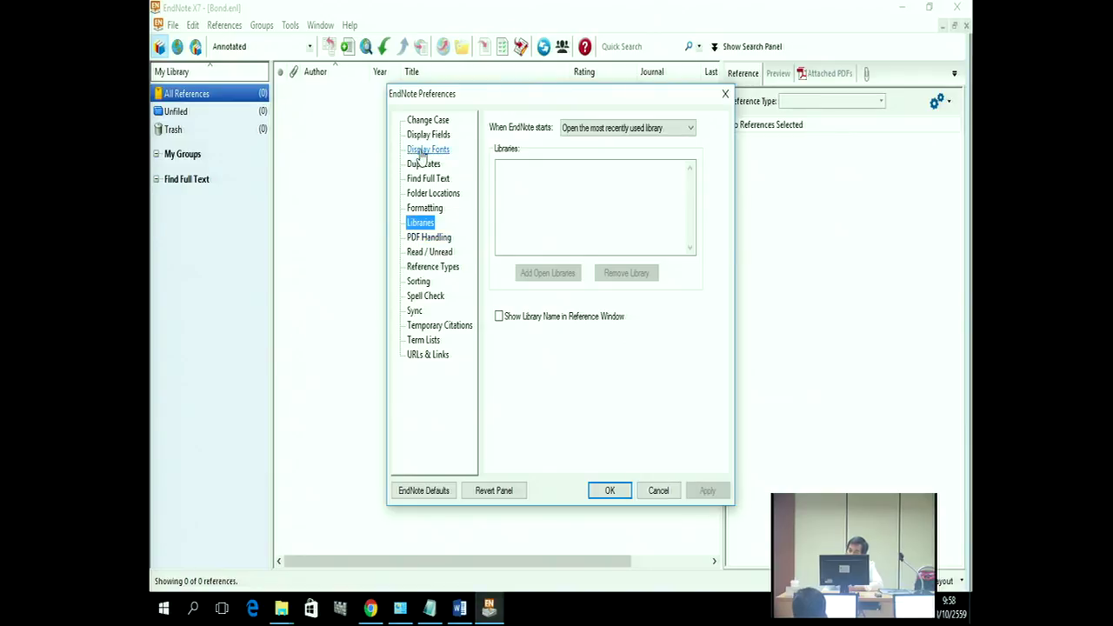
left_click(421, 153)
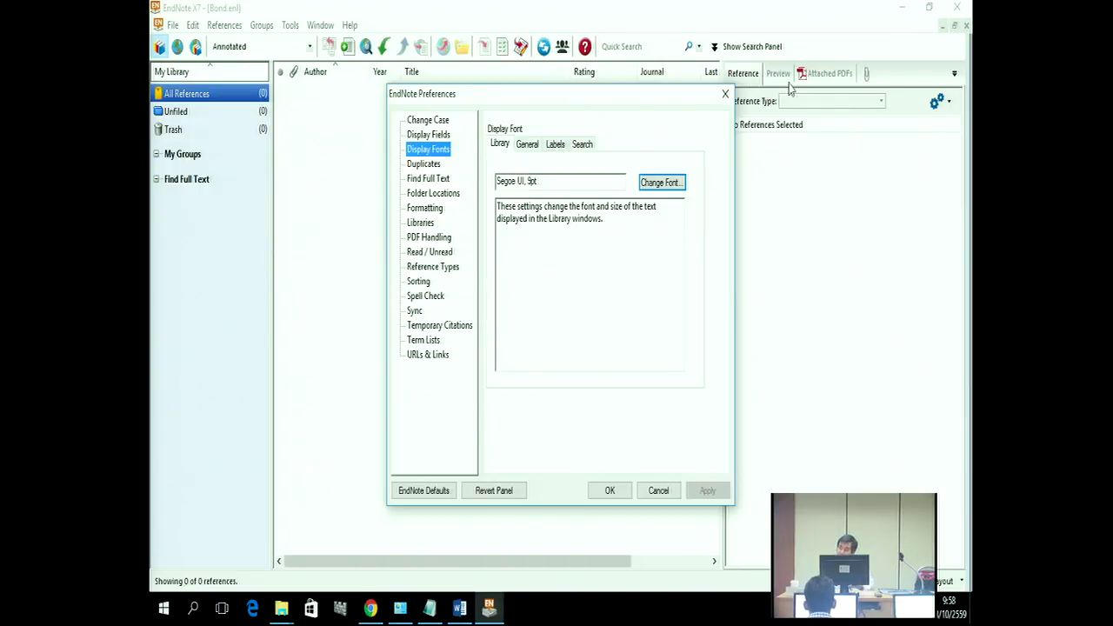
left_click(582, 145)
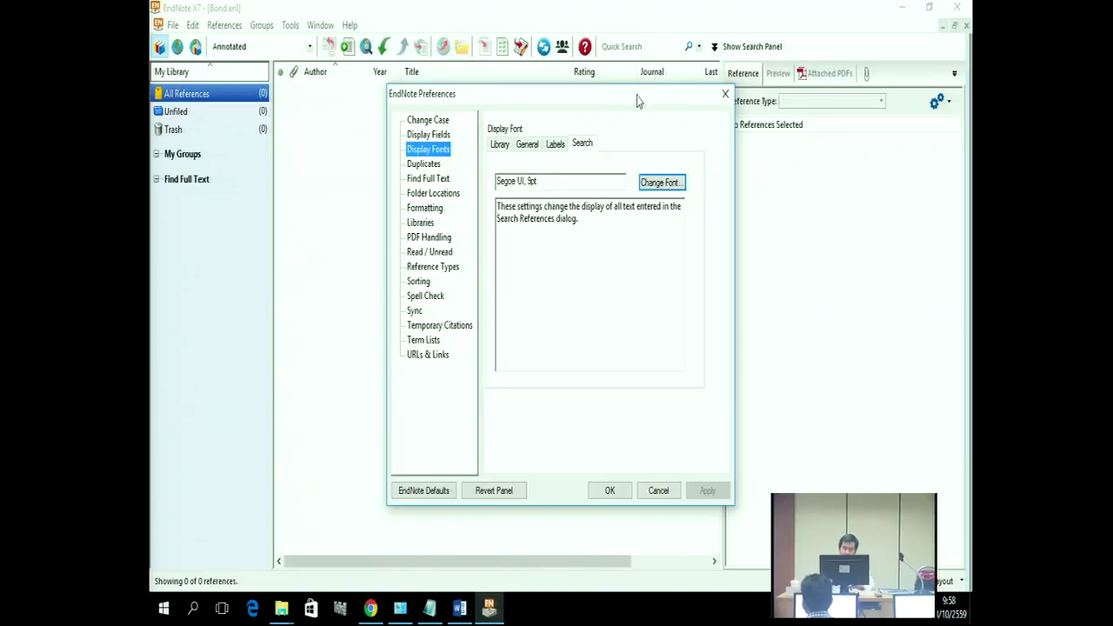
left_click(501, 146)
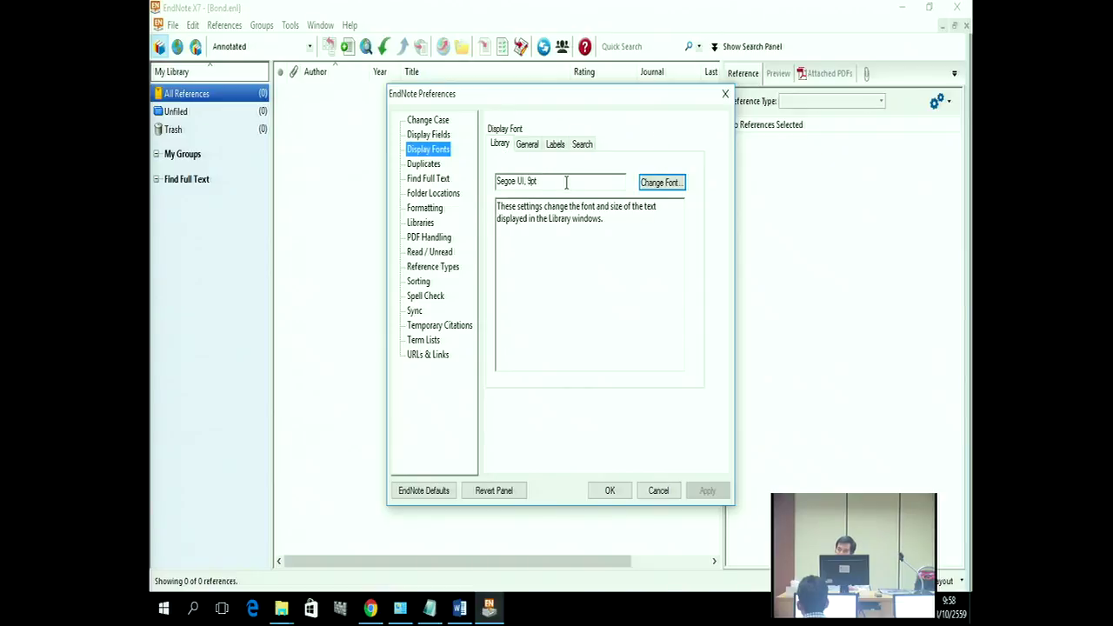
left_click(646, 181)
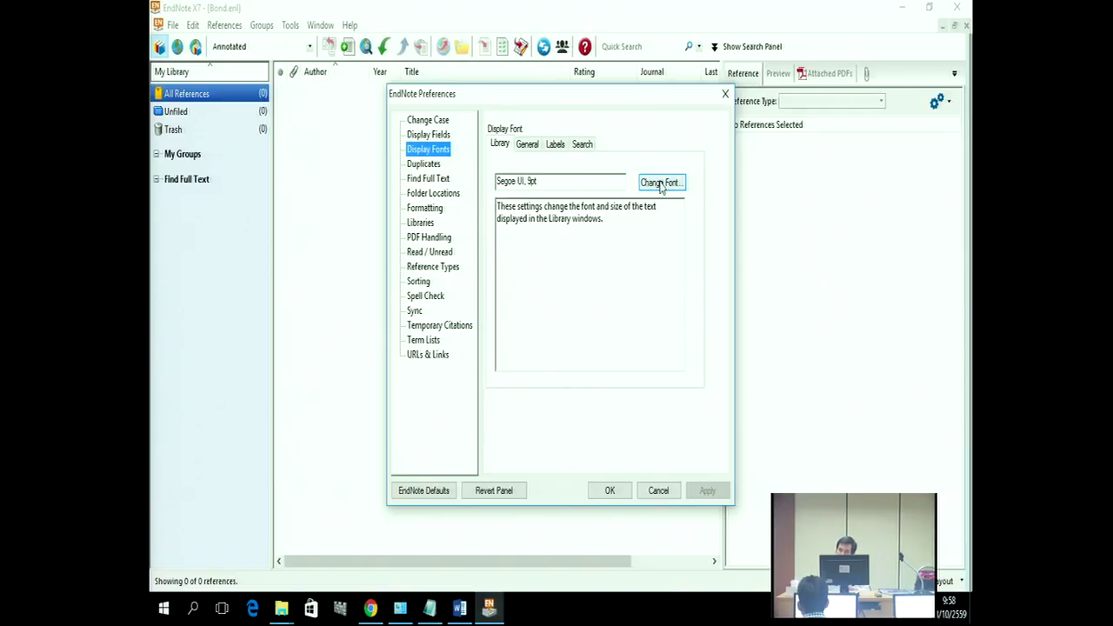
Step: Change the Library display font to Tahoma size 14, keeping the Western script
left_click(661, 183)
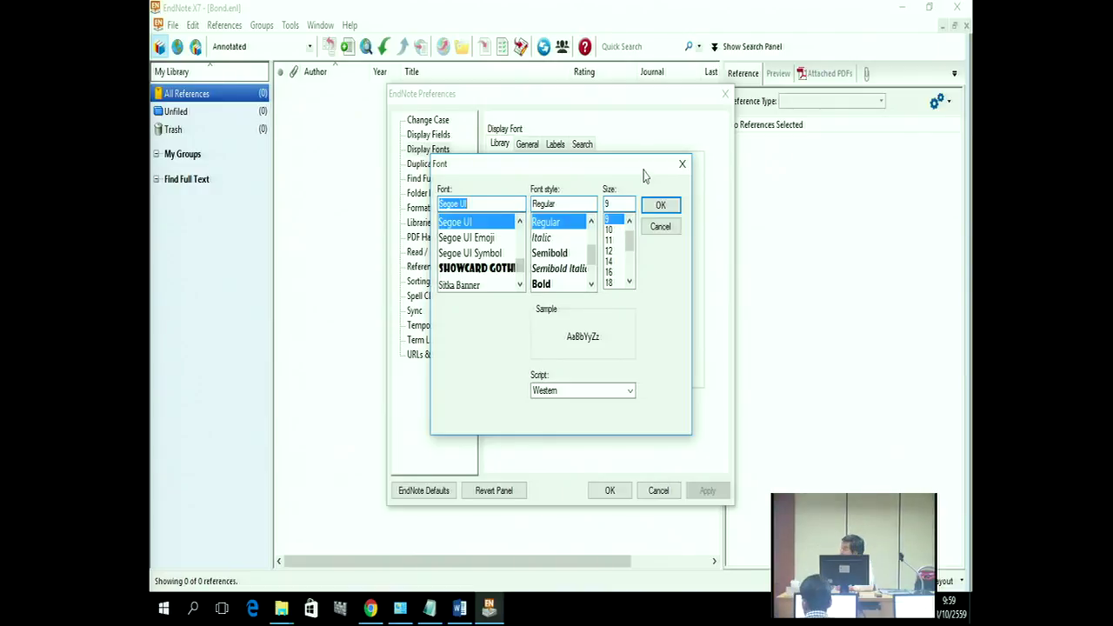
left_click(627, 396)
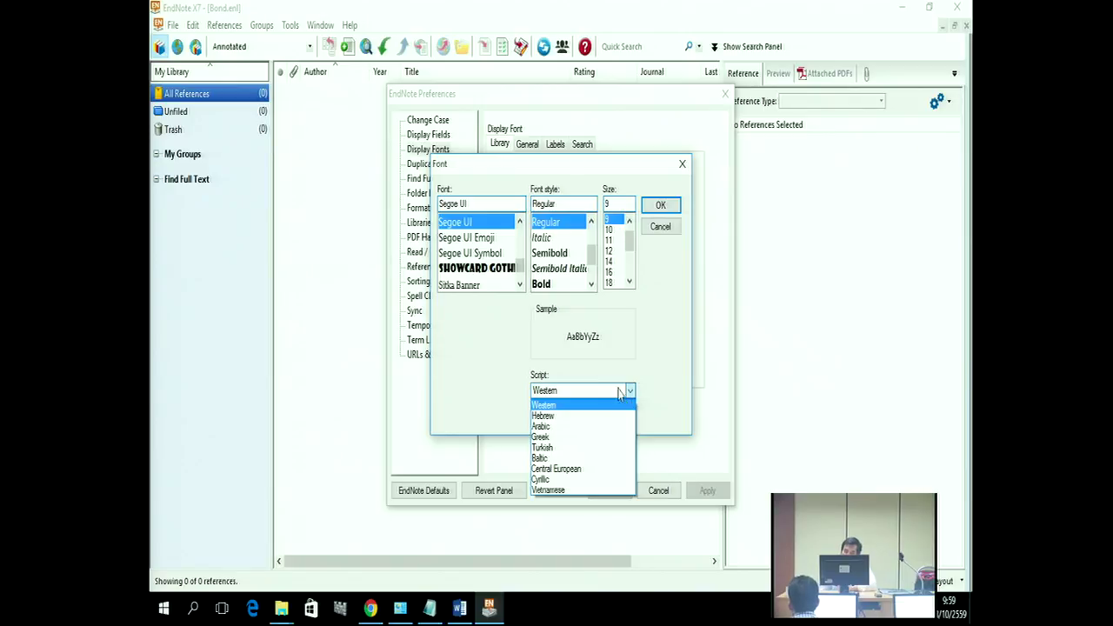
left_click(499, 209)
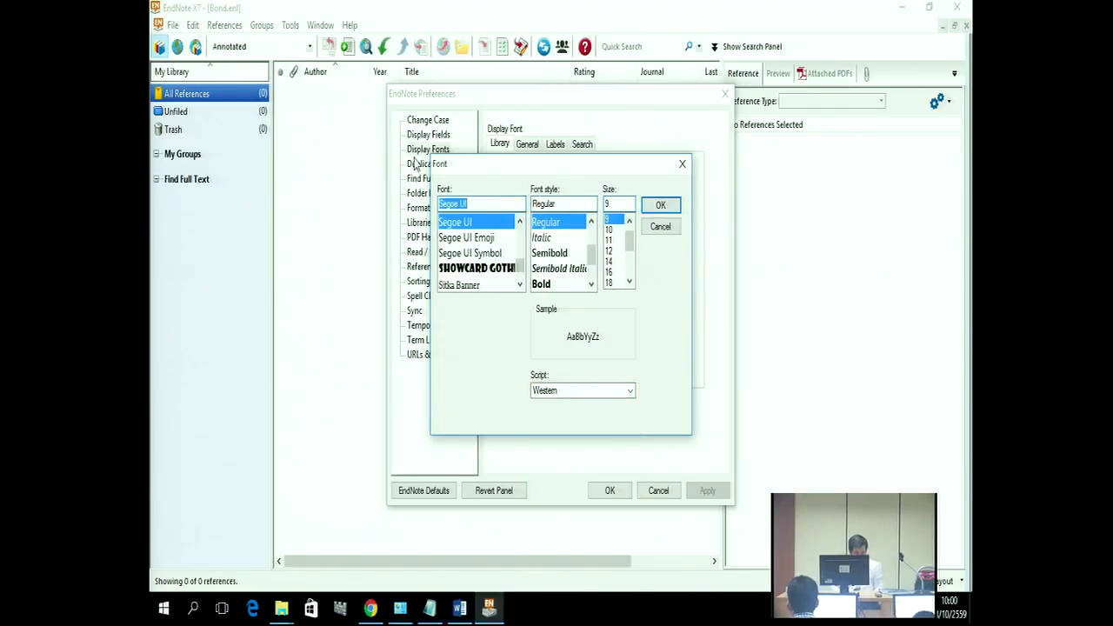
type("ta")
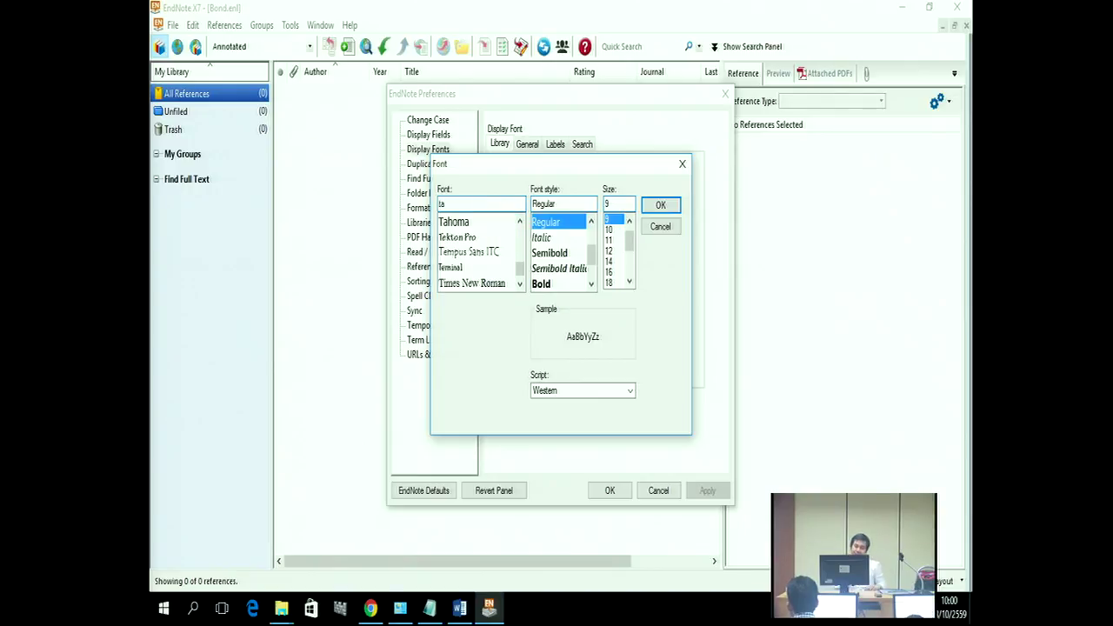
left_click(466, 228)
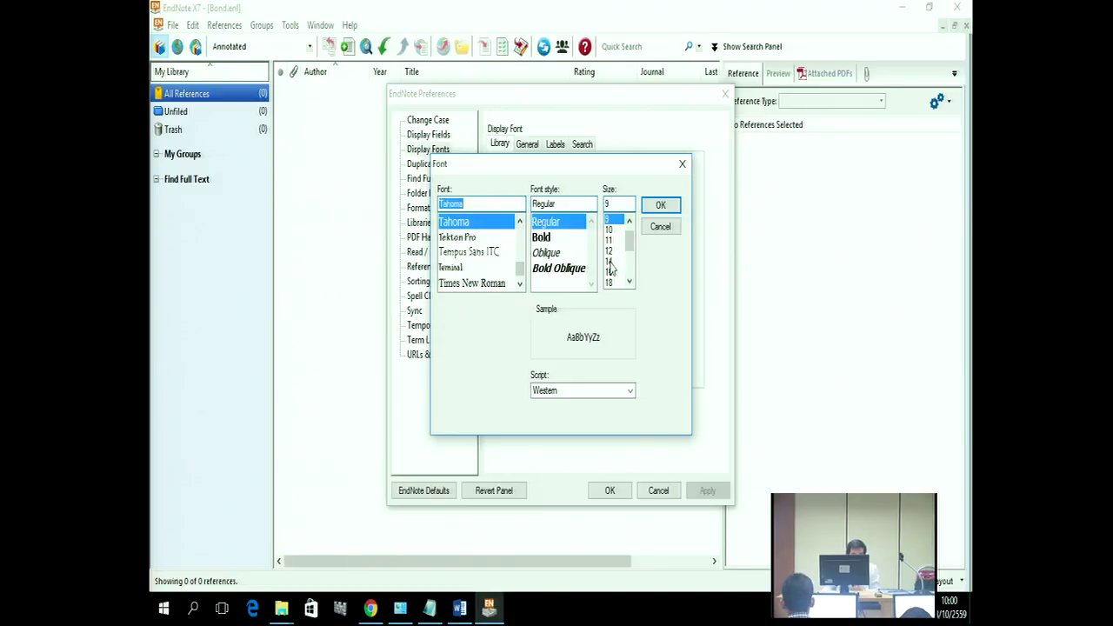
left_click(610, 264)
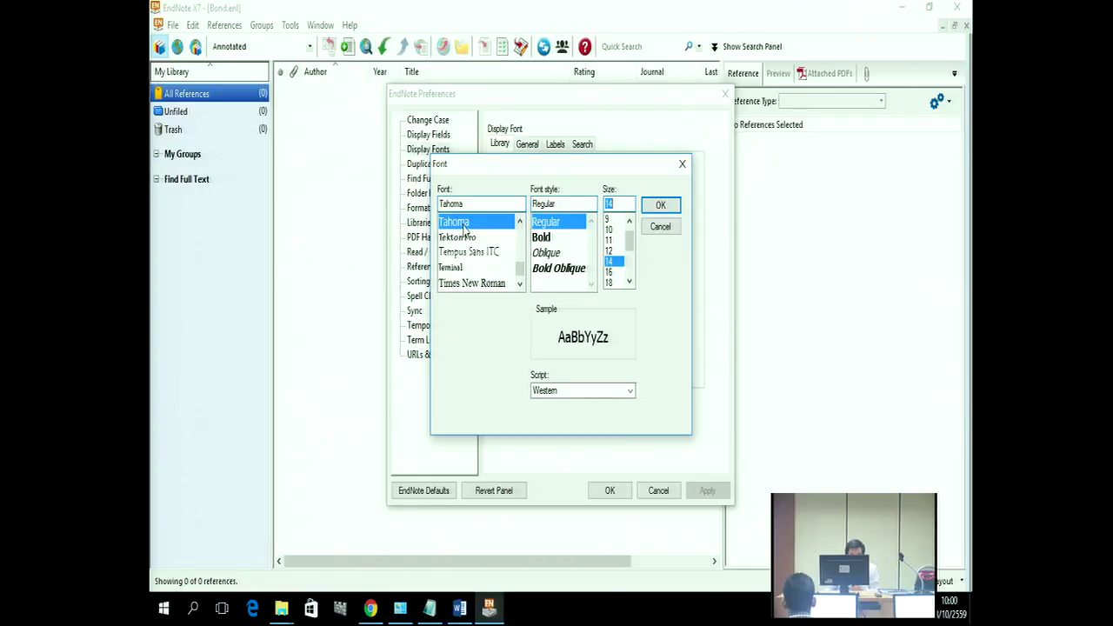
left_click(570, 392)
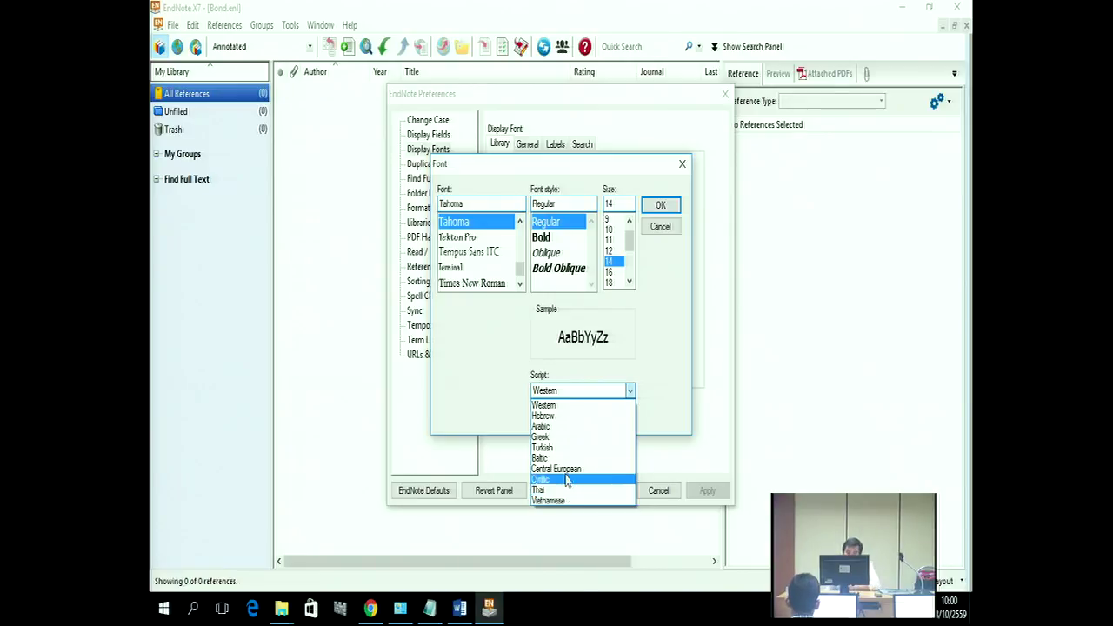
left_click(656, 391)
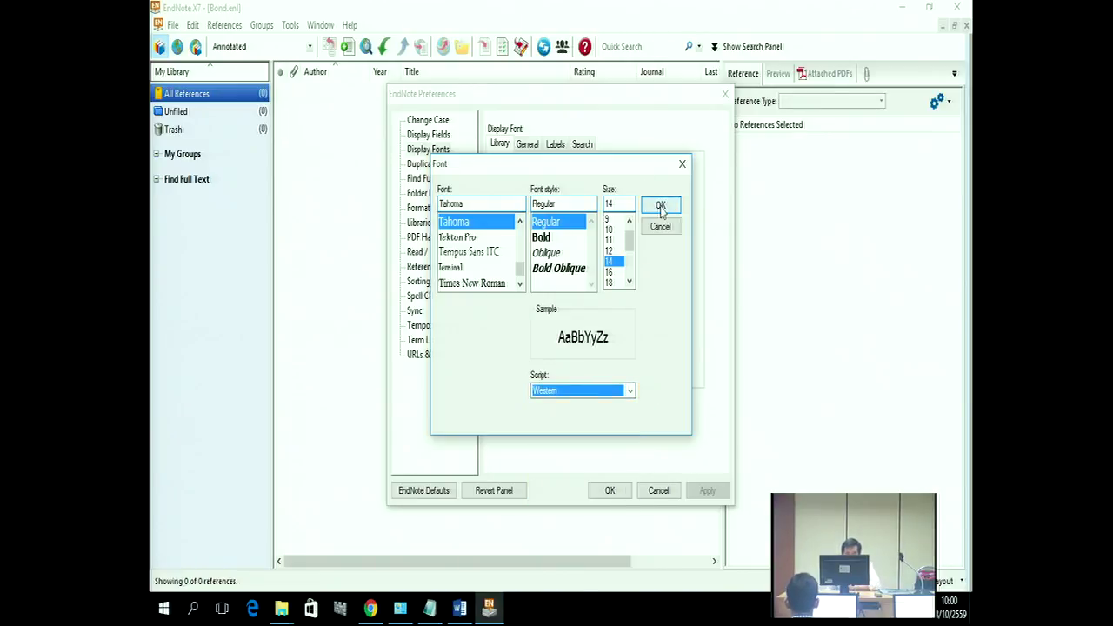
left_click(660, 206)
left_click(527, 144)
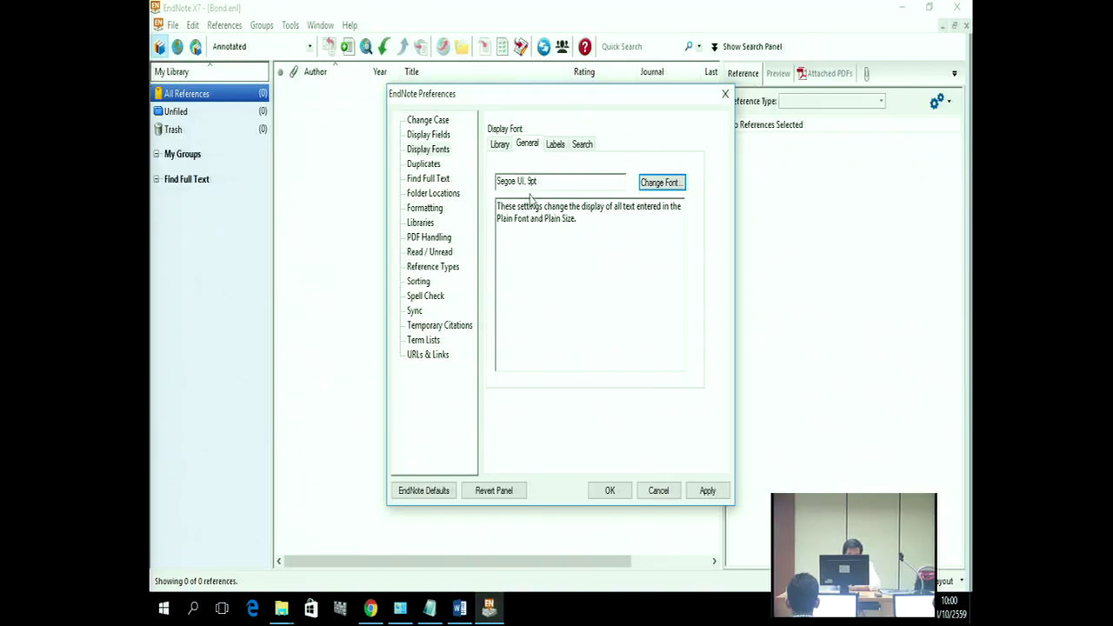
Step: Set the General display font to Tahoma 14pt
left_click(646, 187)
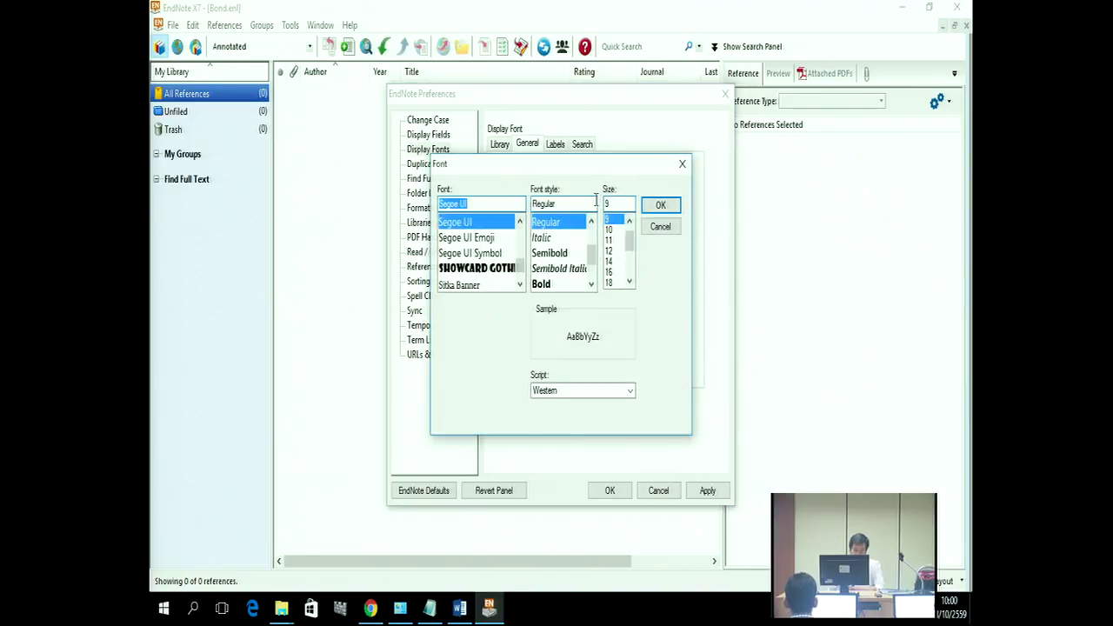
type("t")
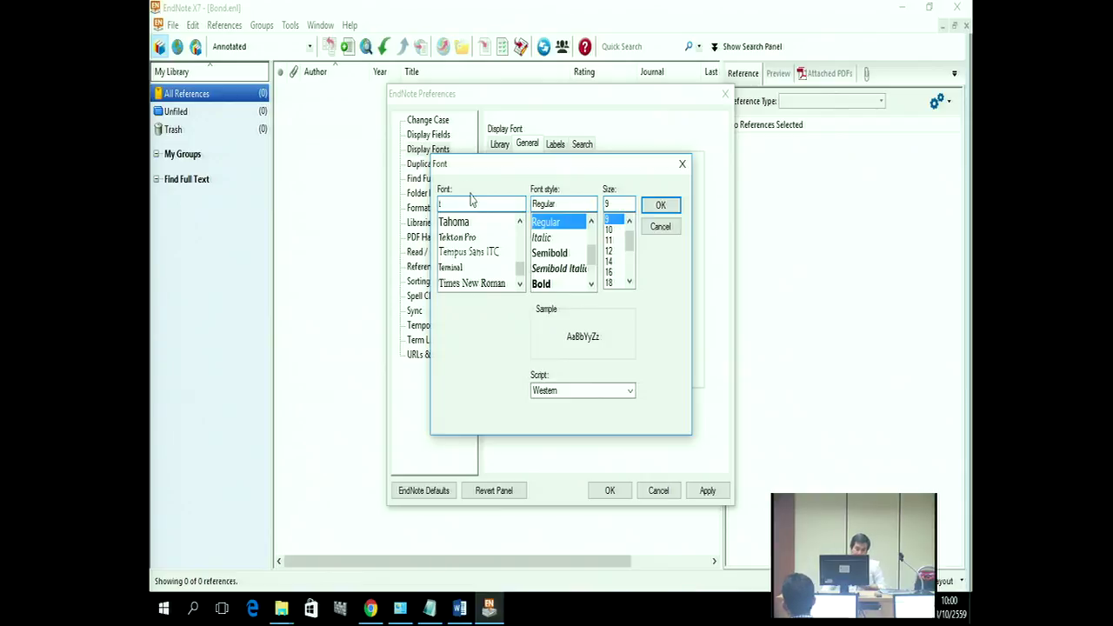
left_click(470, 225)
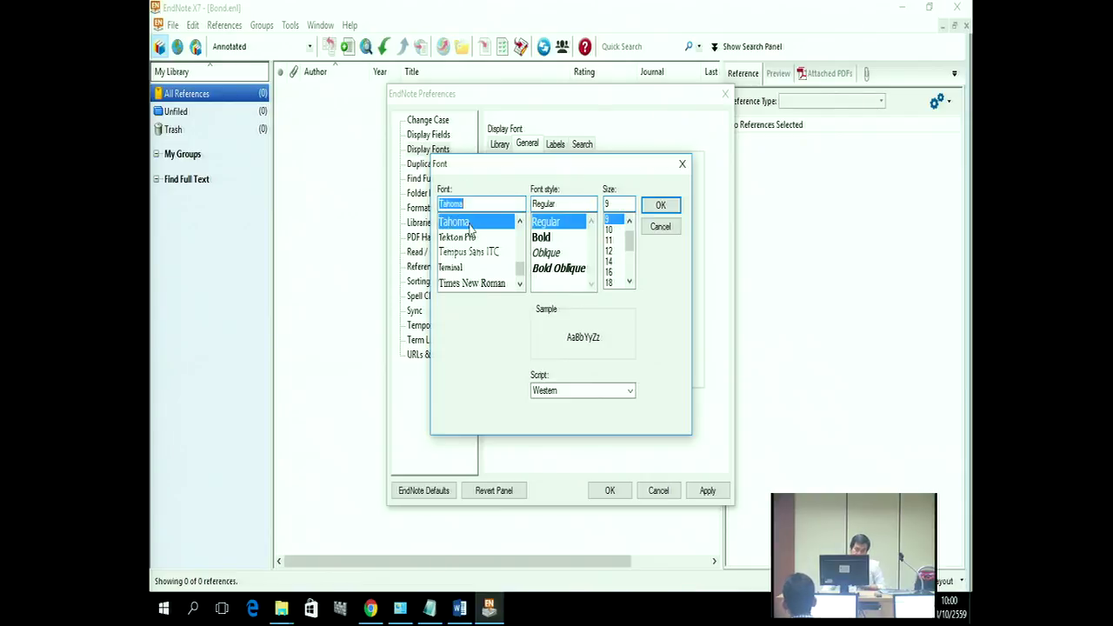
left_click(612, 261)
left_click(654, 209)
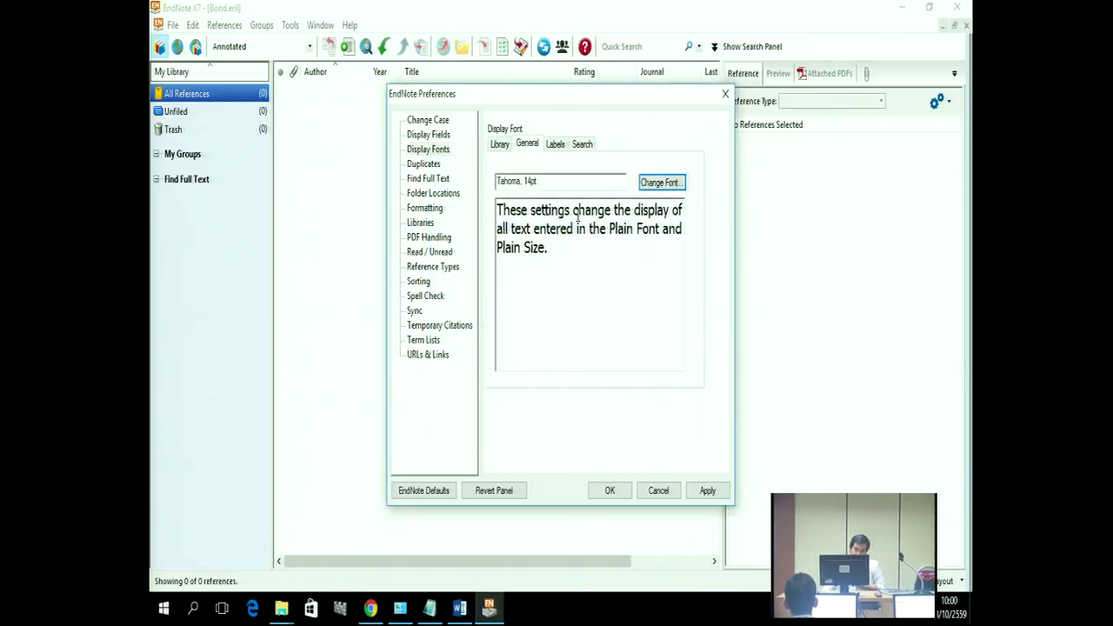
Step: Set the Labels display font to Tahoma 14pt
left_click(554, 145)
left_click(661, 183)
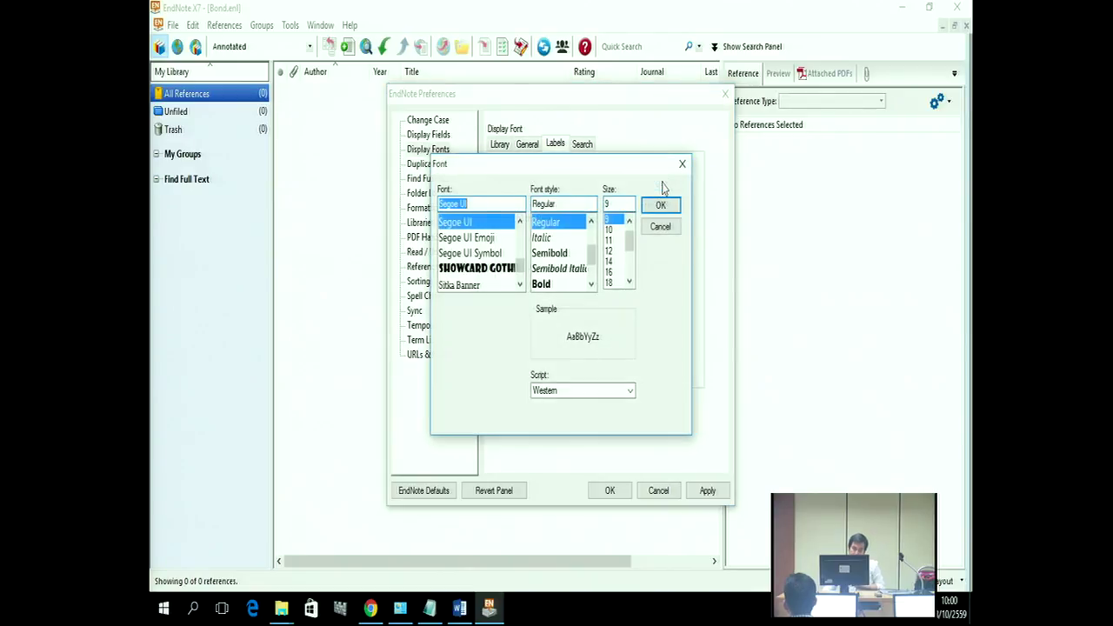
type("ta")
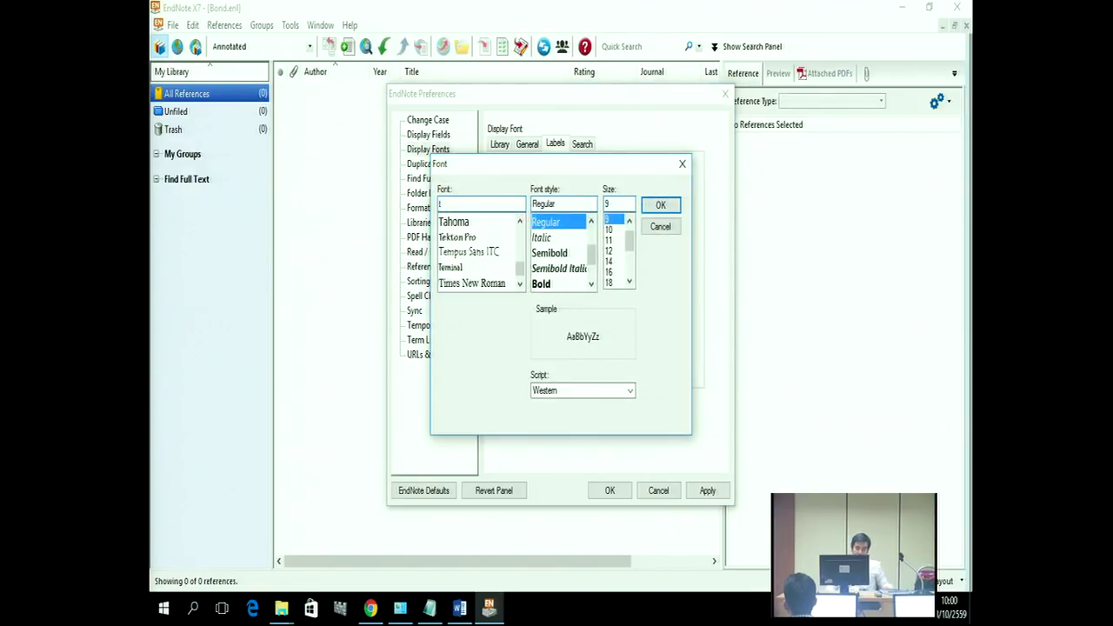
left_click(454, 221)
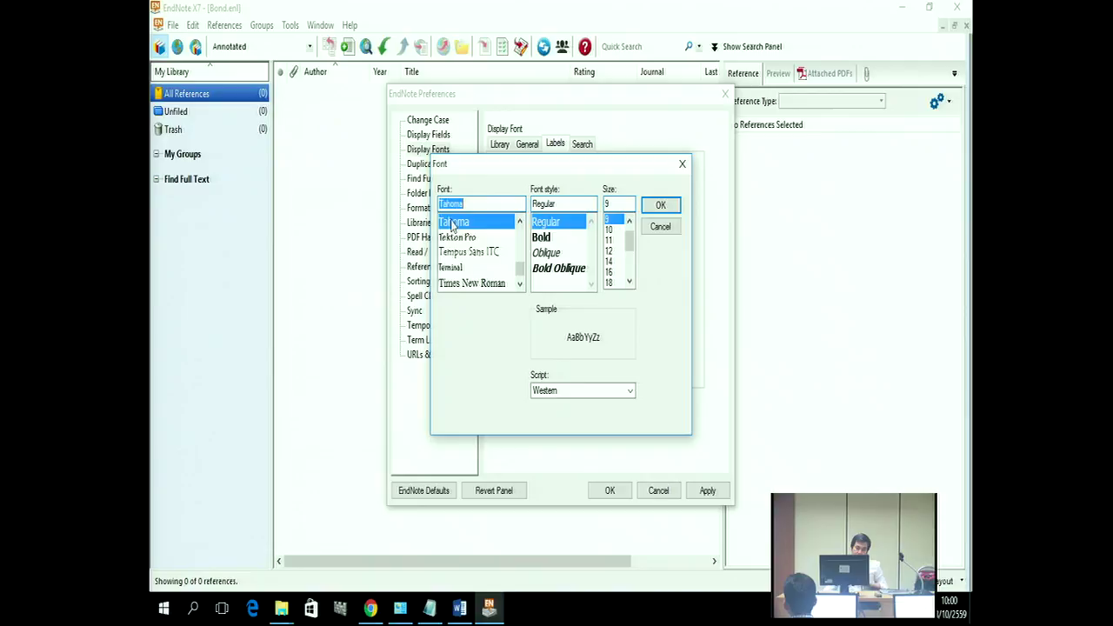
left_click(609, 261)
left_click(661, 205)
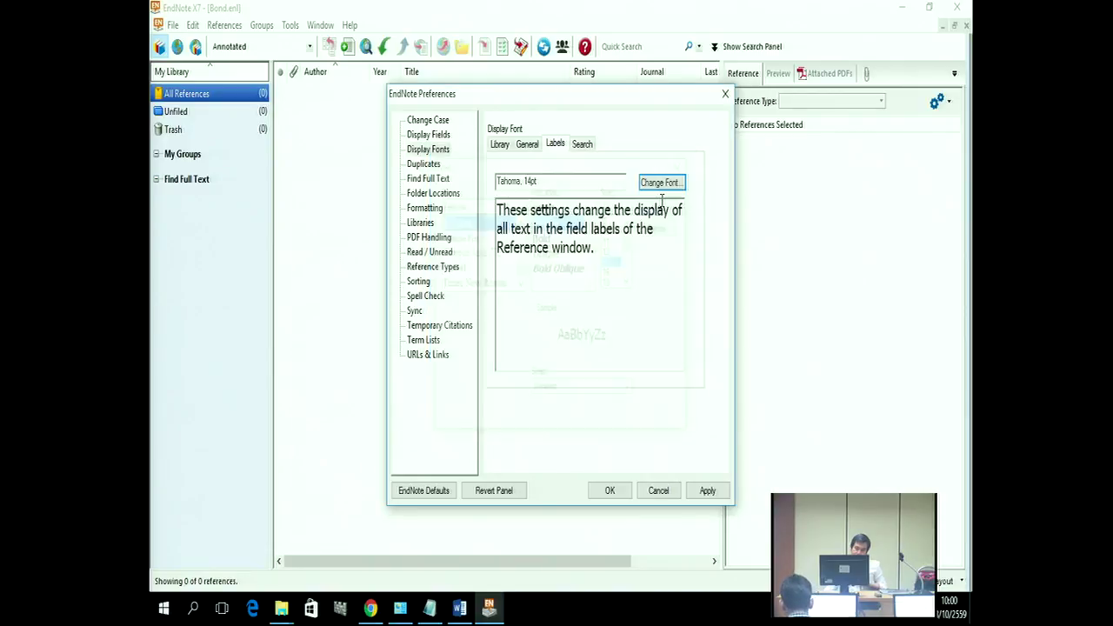
Step: Set the Search display font to Tahoma 14pt
left_click(583, 144)
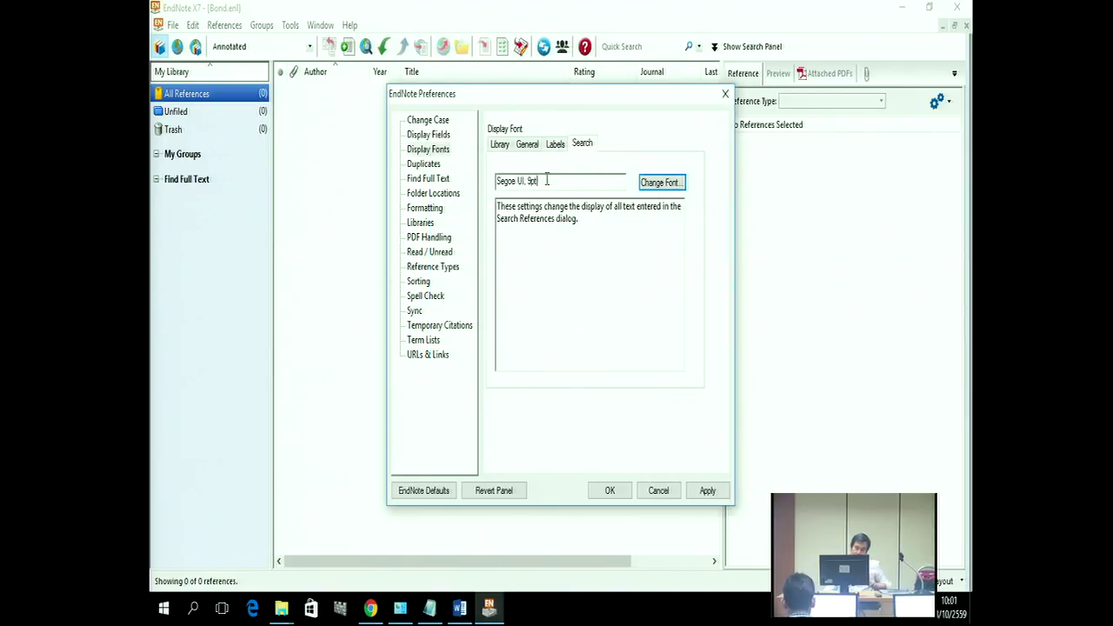
left_click(662, 182)
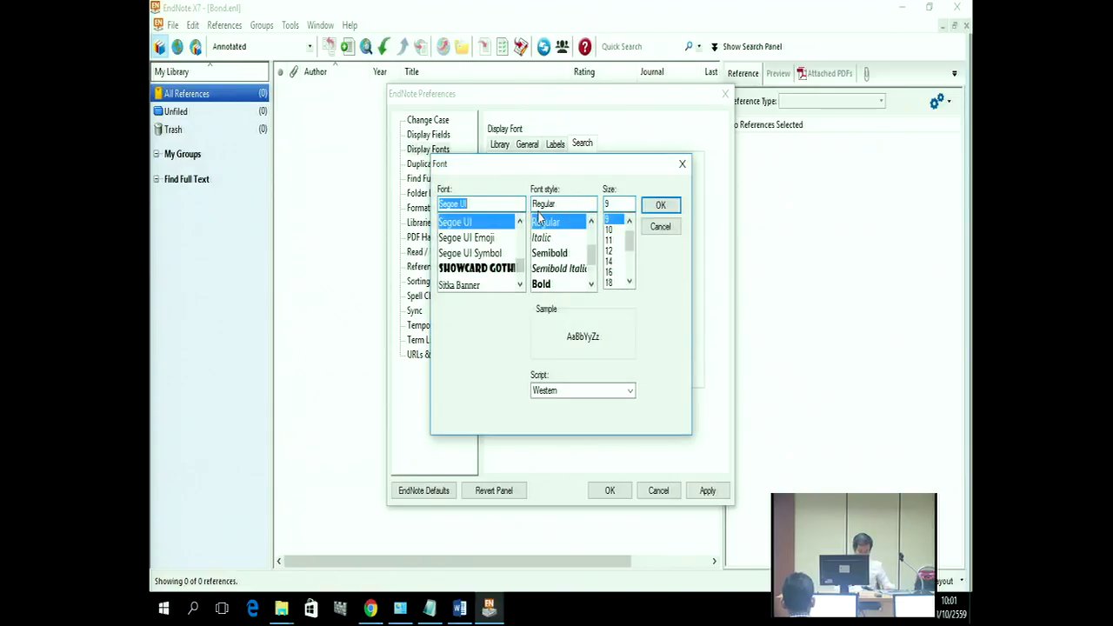
type("ta")
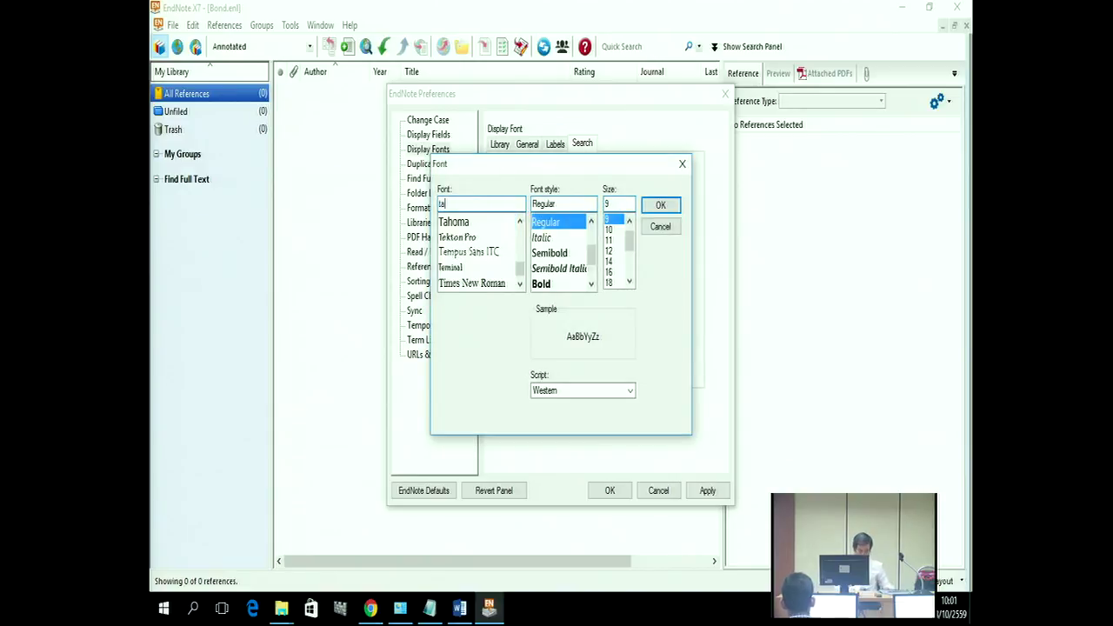
left_click(443, 224)
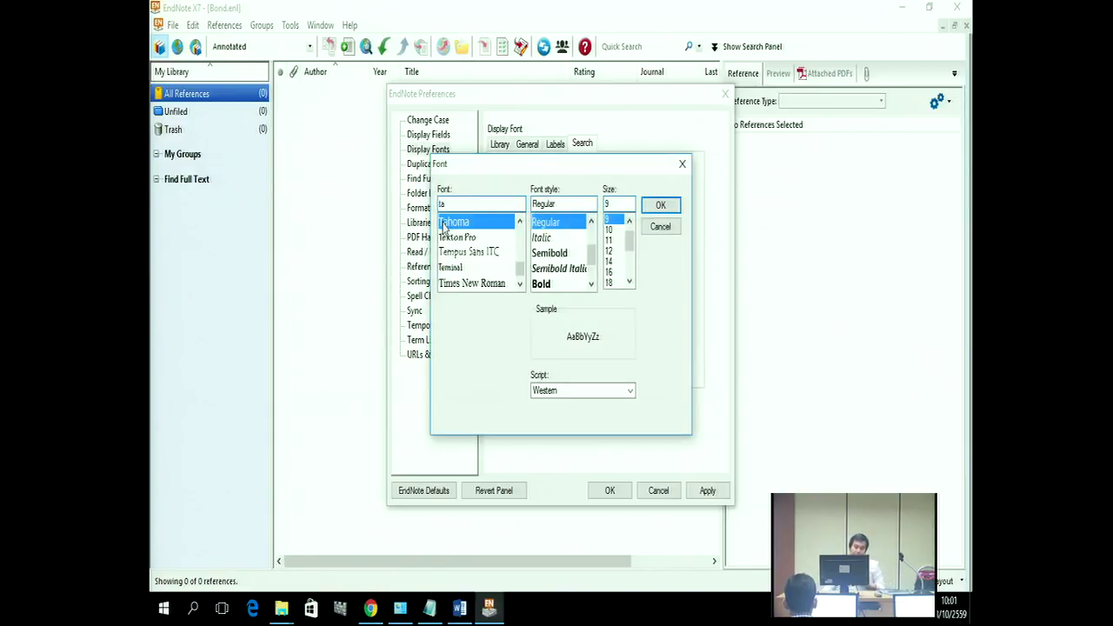
left_click(609, 261)
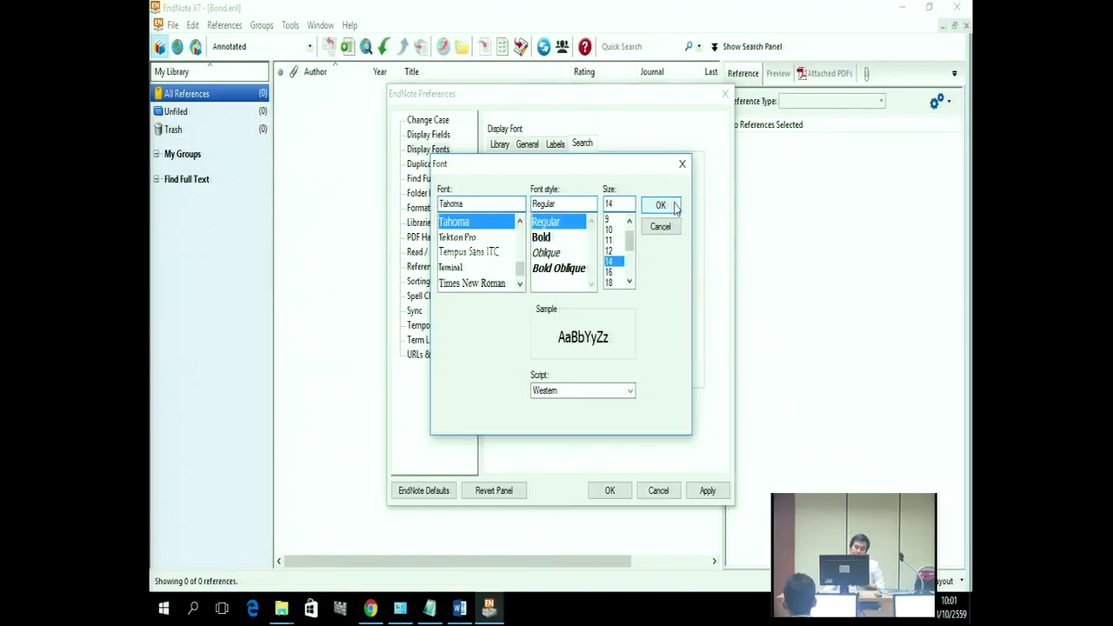
left_click(661, 205)
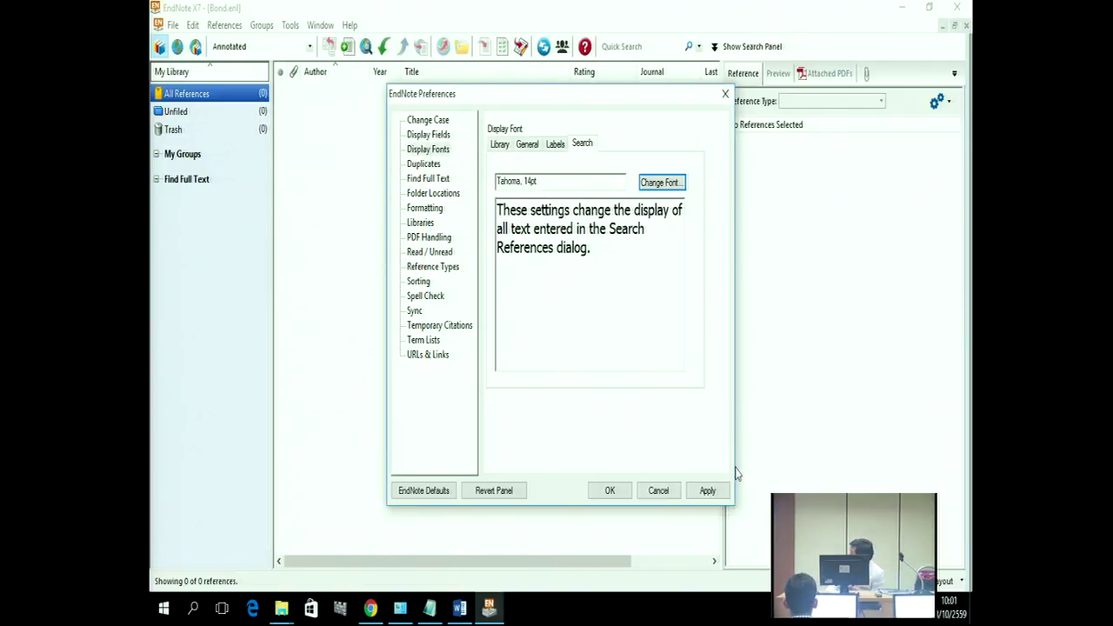
Step: Apply the Tahoma 14pt display fonts and close Preferences, returning to the empty Bond library
left_click(707, 491)
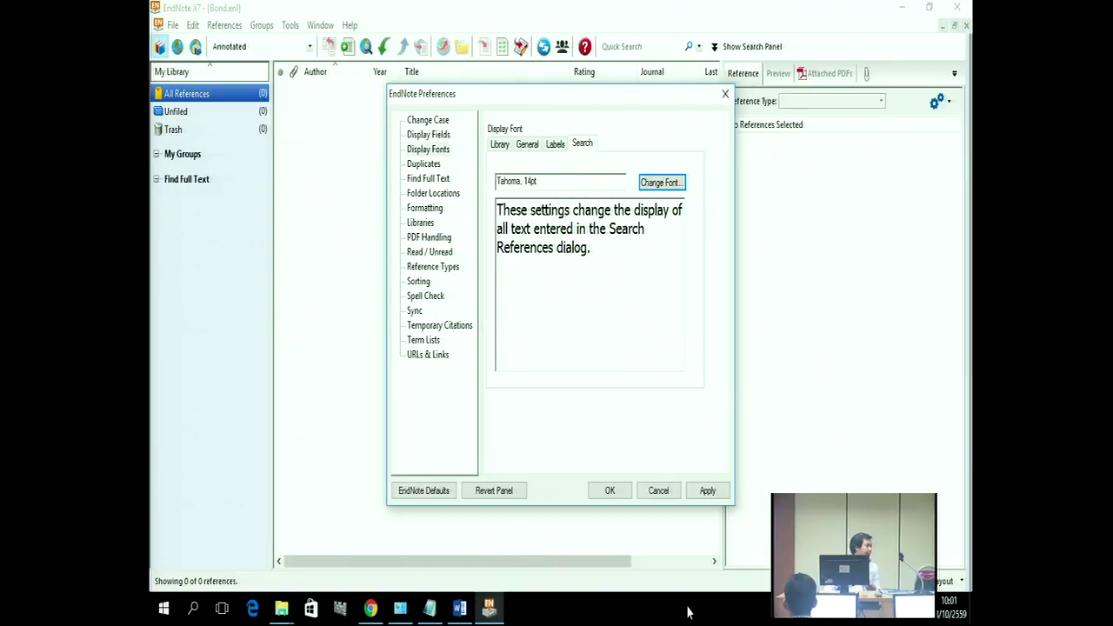
left_click(704, 492)
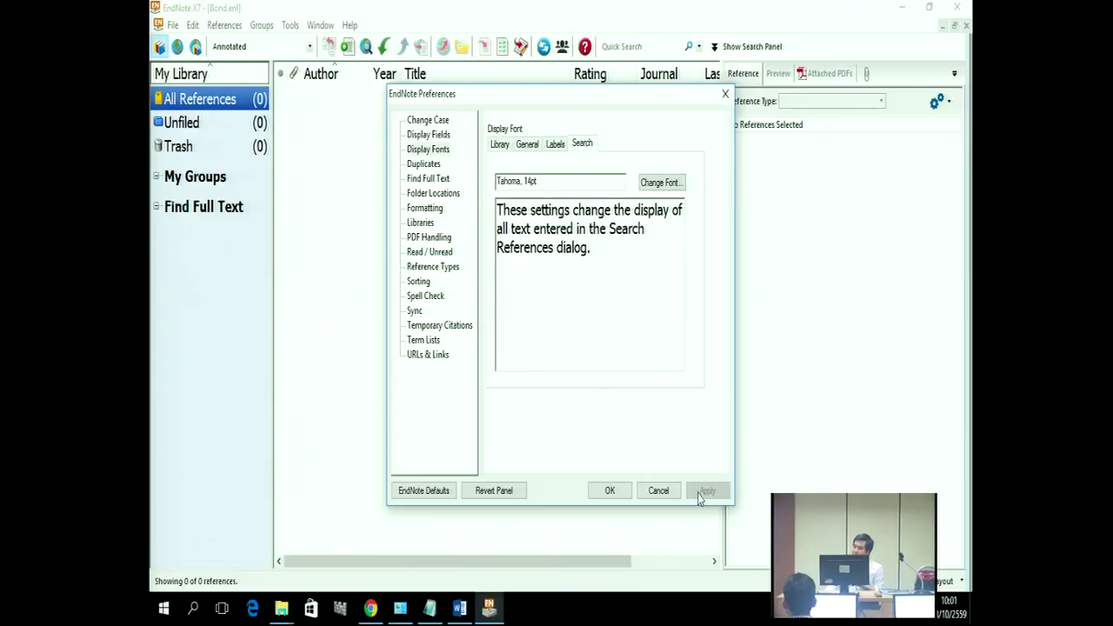
left_click(610, 491)
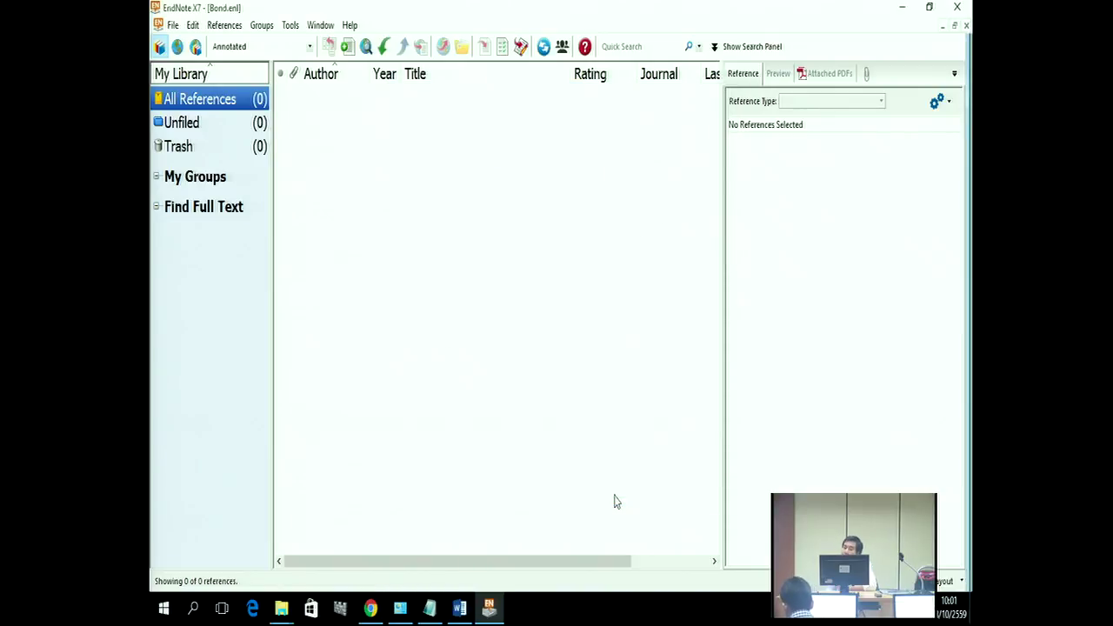
left_click(459, 610)
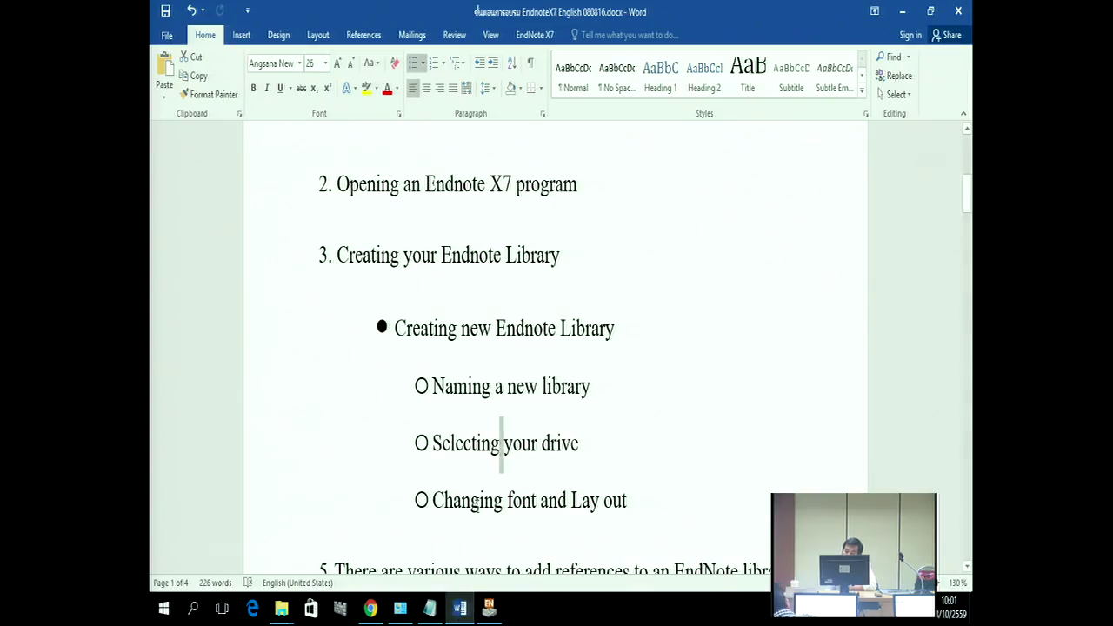
double_click(482, 503)
scroll(487, 470, "down", 2)
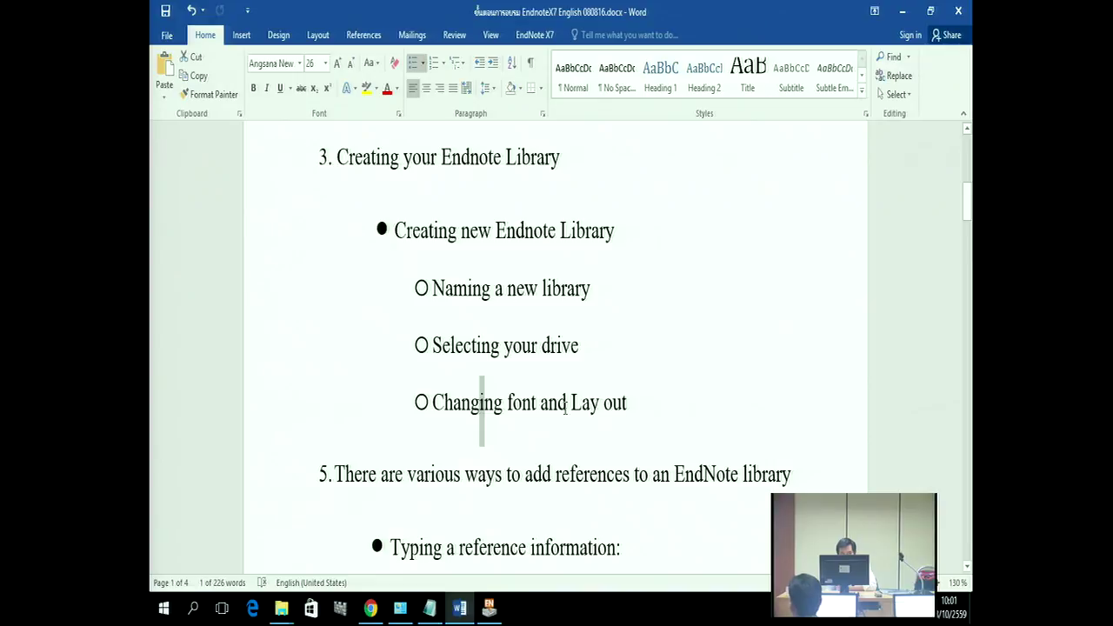
left_click_drag(568, 402, 601, 405)
left_click(484, 567)
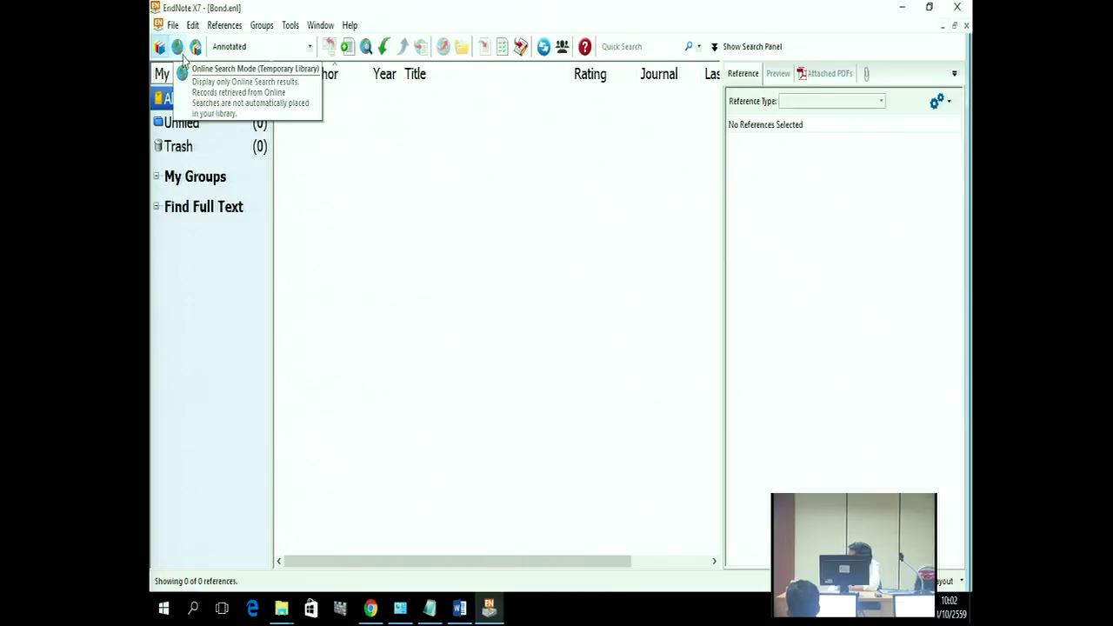
left_click(179, 51)
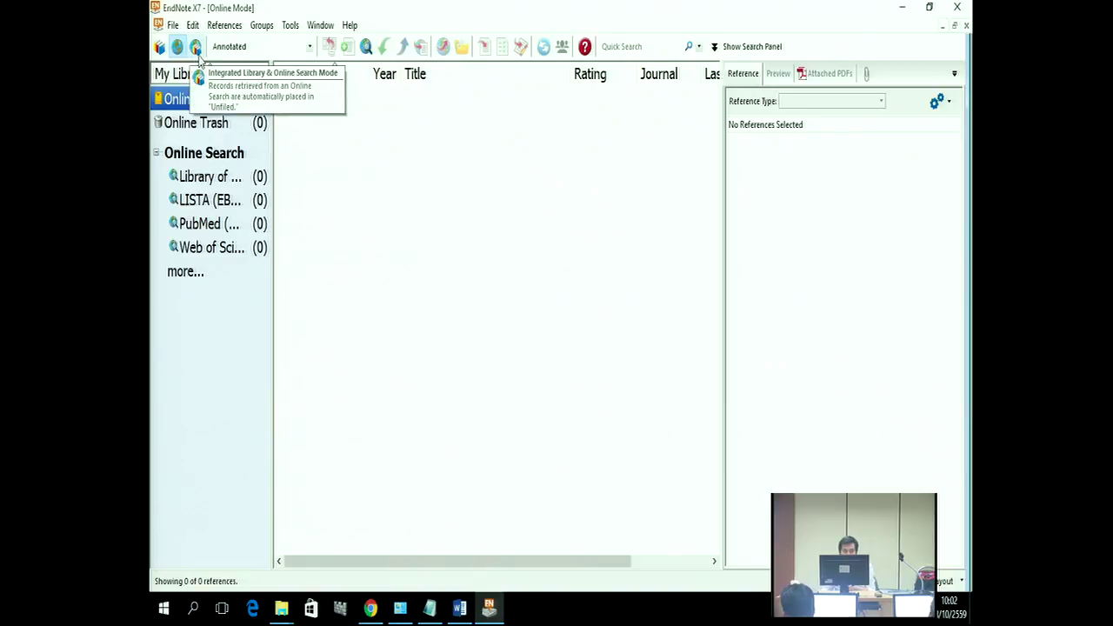
left_click(196, 49)
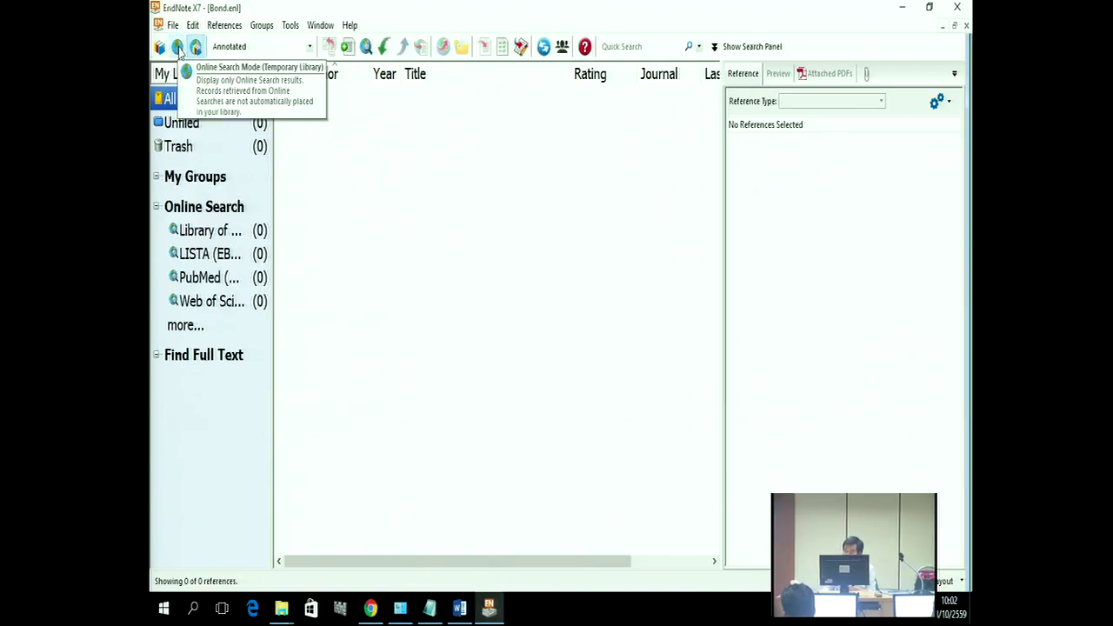
left_click(159, 47)
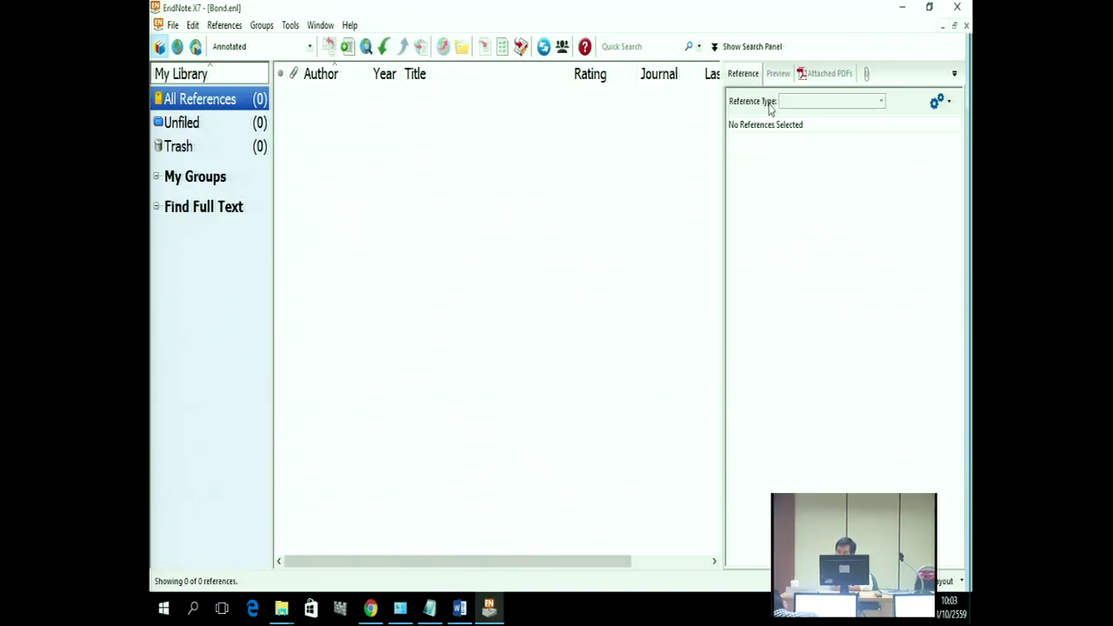
Step: Show the Preview tab, then the Attached PDFs tab, and bring up the Layout options
left_click(780, 75)
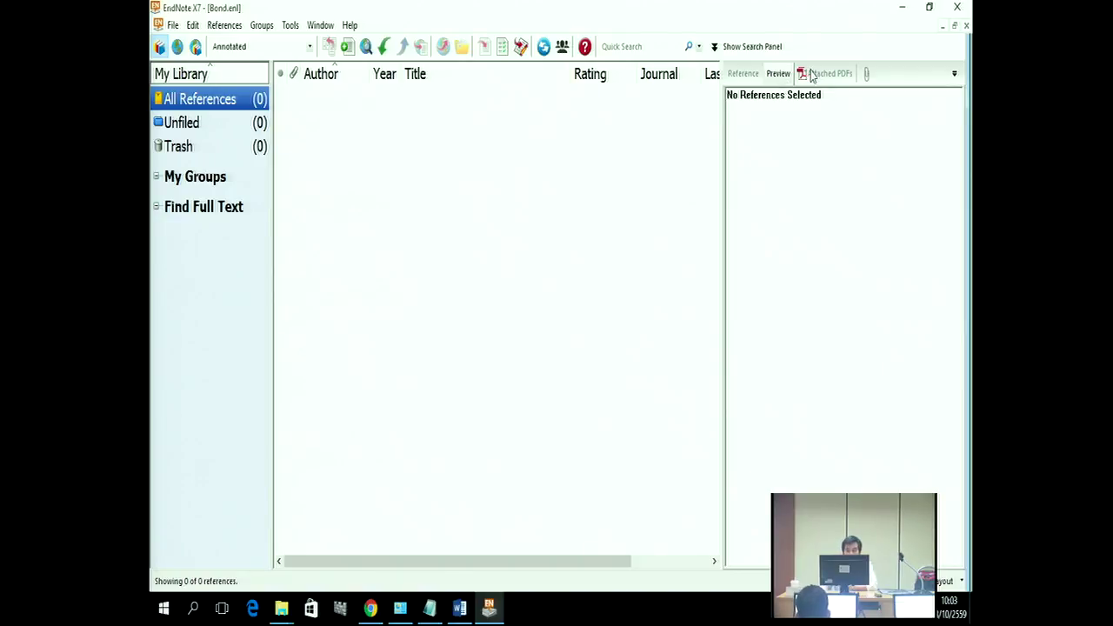
left_click(811, 74)
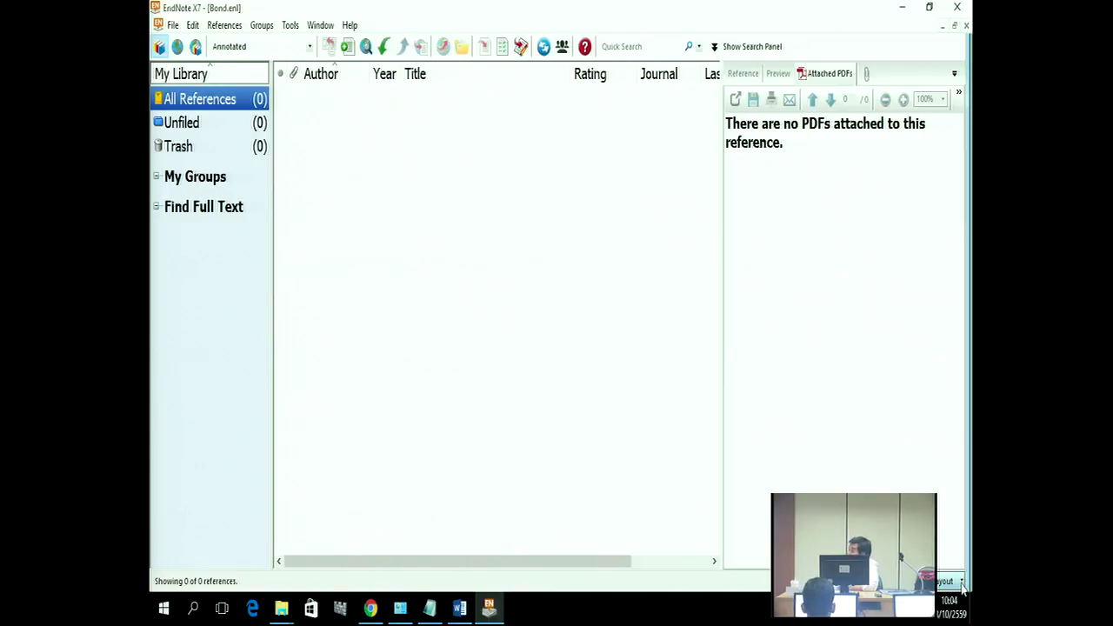
left_click(961, 581)
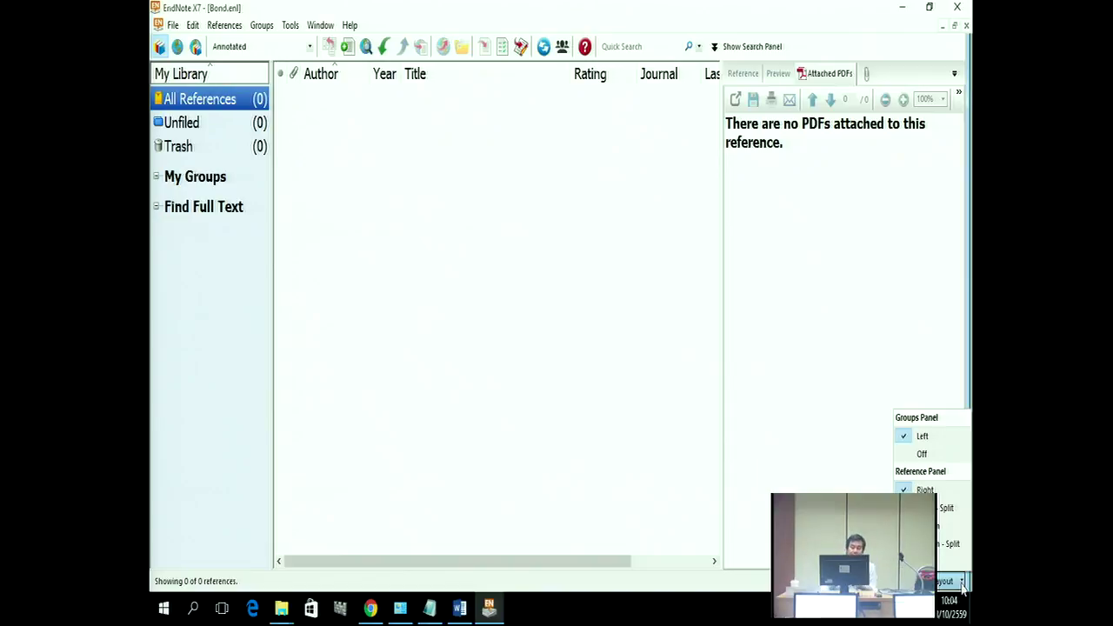
Step: Hide the groups and reference panels, then restore groups on the left and reference on the right
left_click(950, 459)
left_click(950, 580)
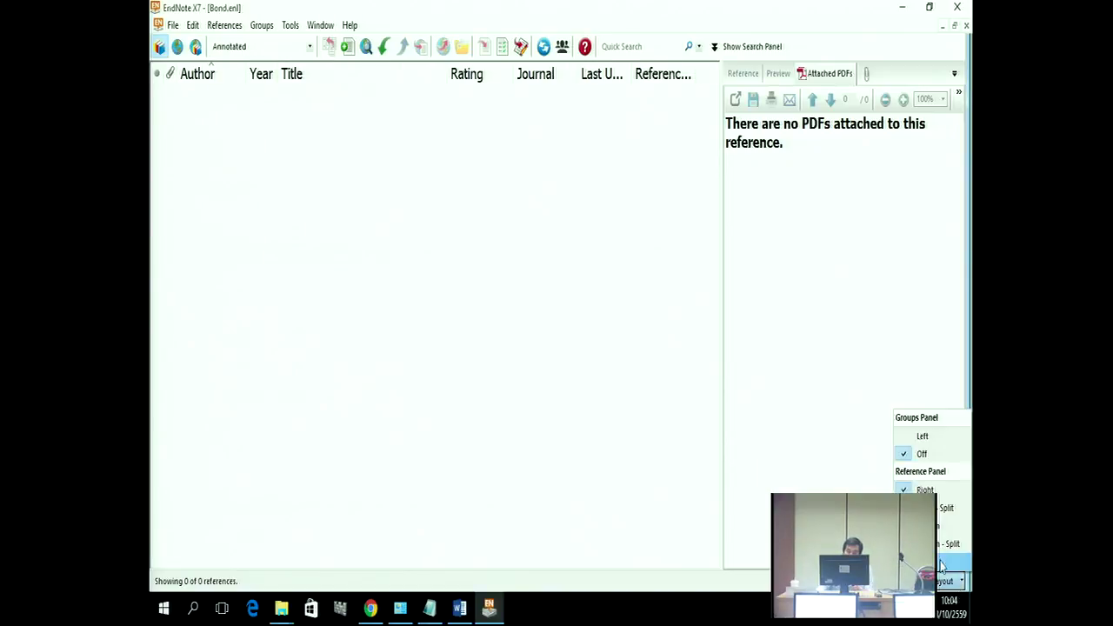
left_click(940, 564)
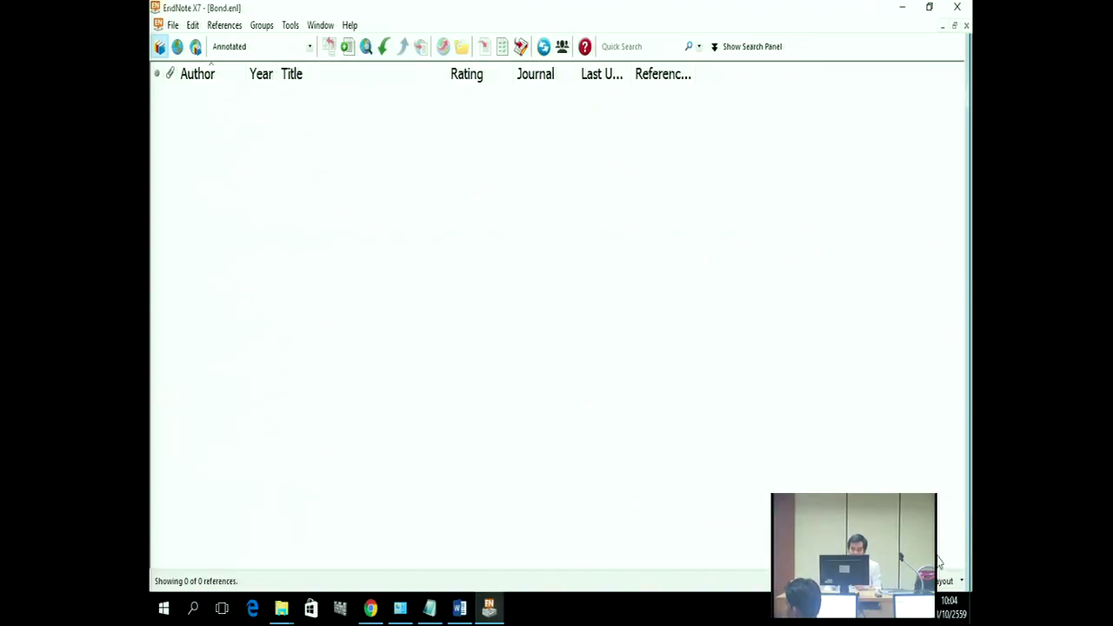
left_click(960, 582)
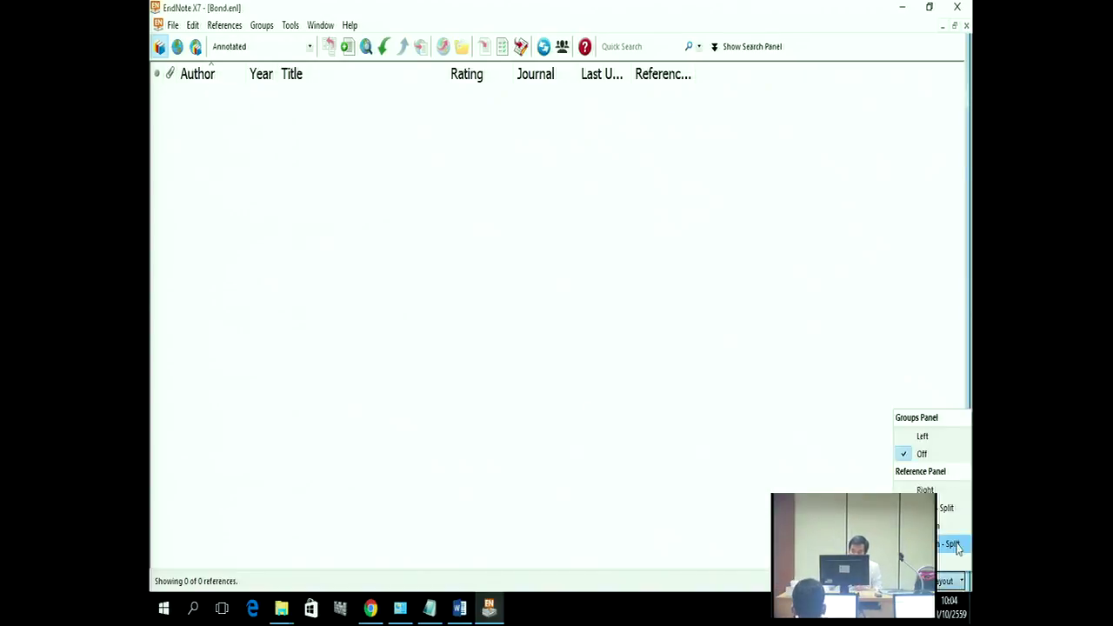
left_click(922, 435)
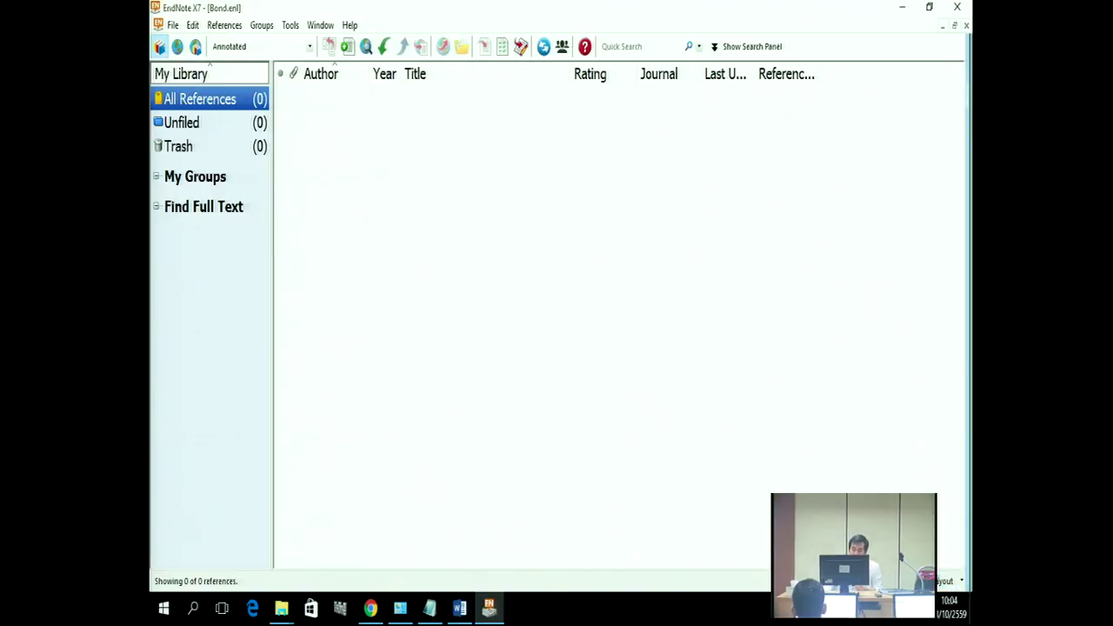
left_click(952, 581)
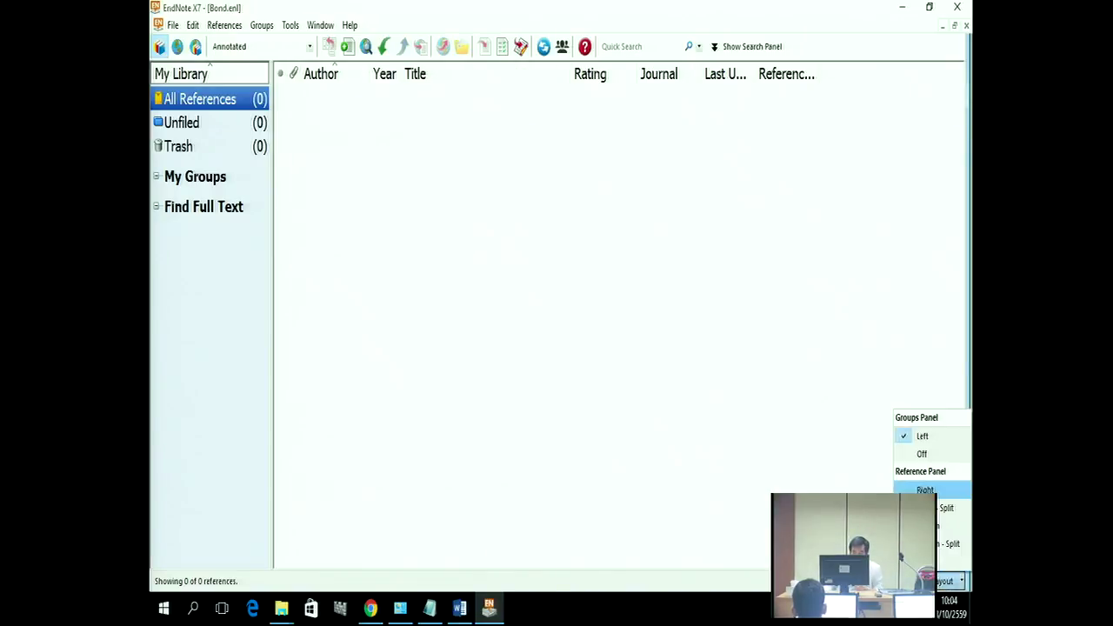
left_click(925, 489)
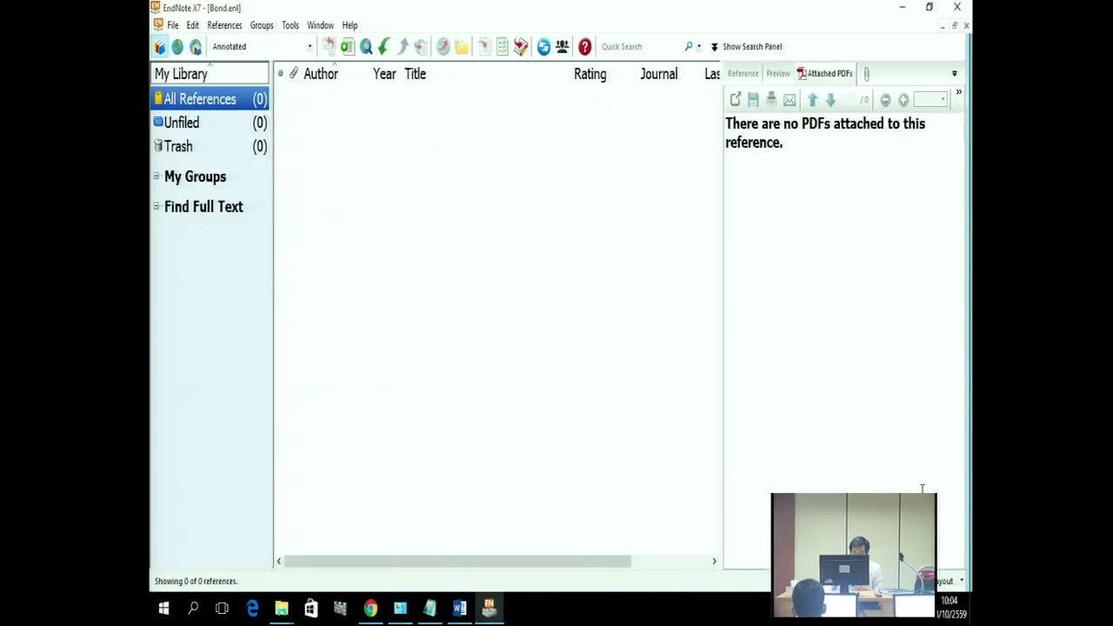
Step: Try the reference panel at bottom, split and right, finally settling it at the bottom
left_click(952, 581)
left_click(948, 528)
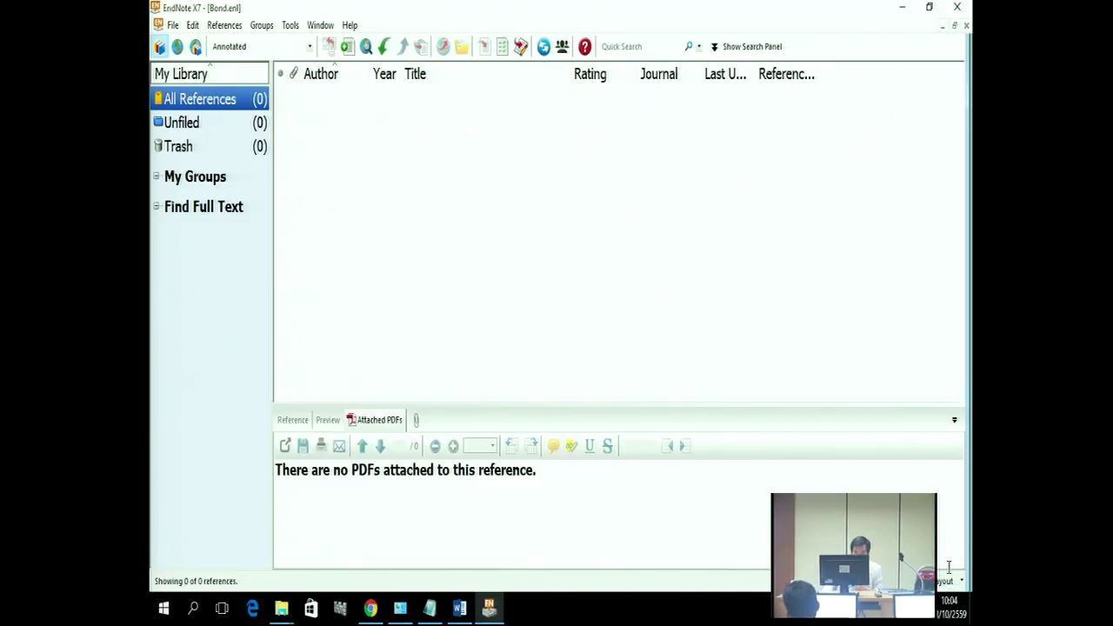
left_click(950, 583)
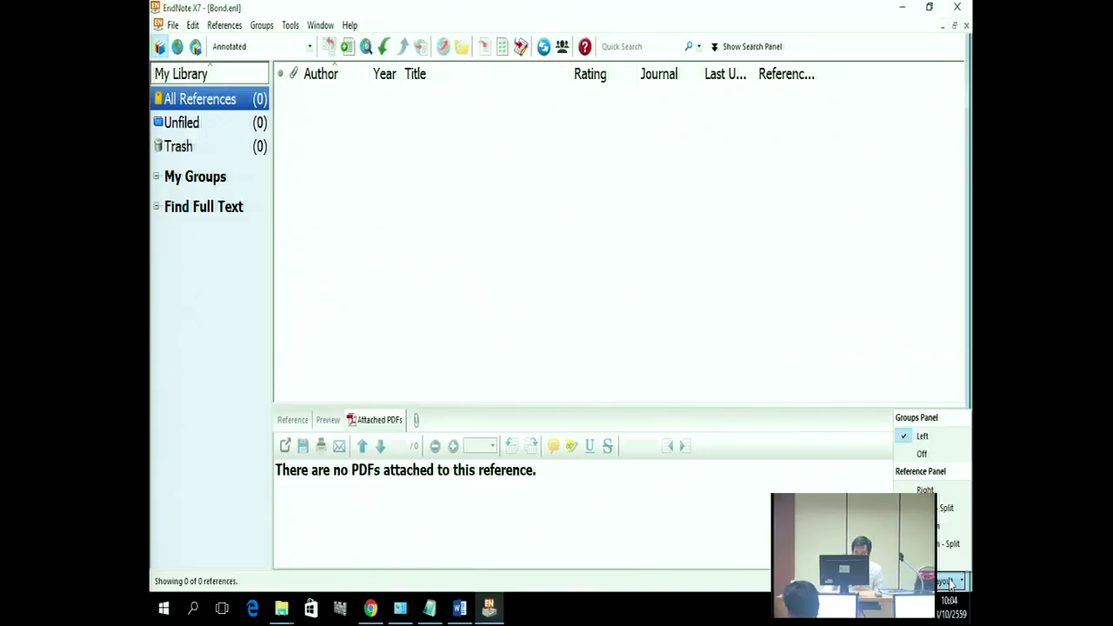
left_click(946, 508)
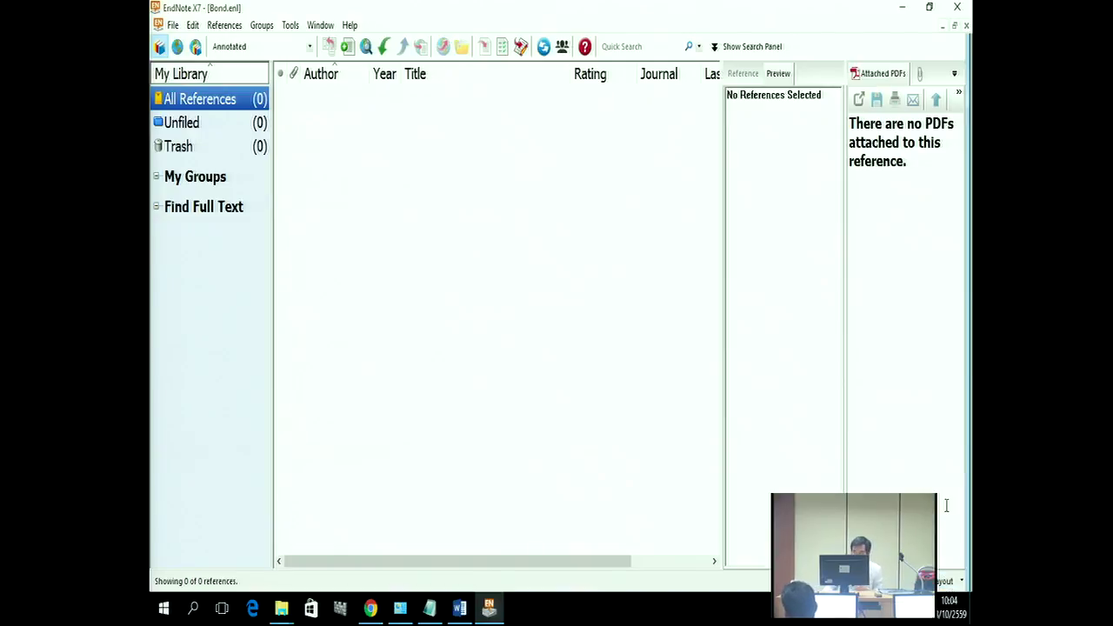
left_click(949, 580)
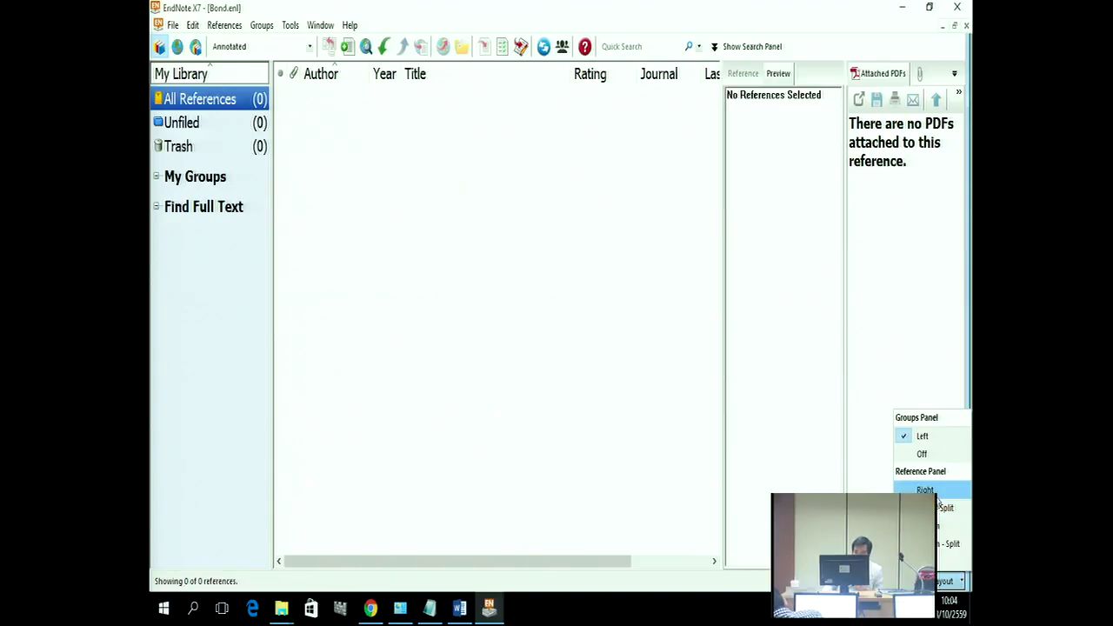
left_click(936, 493)
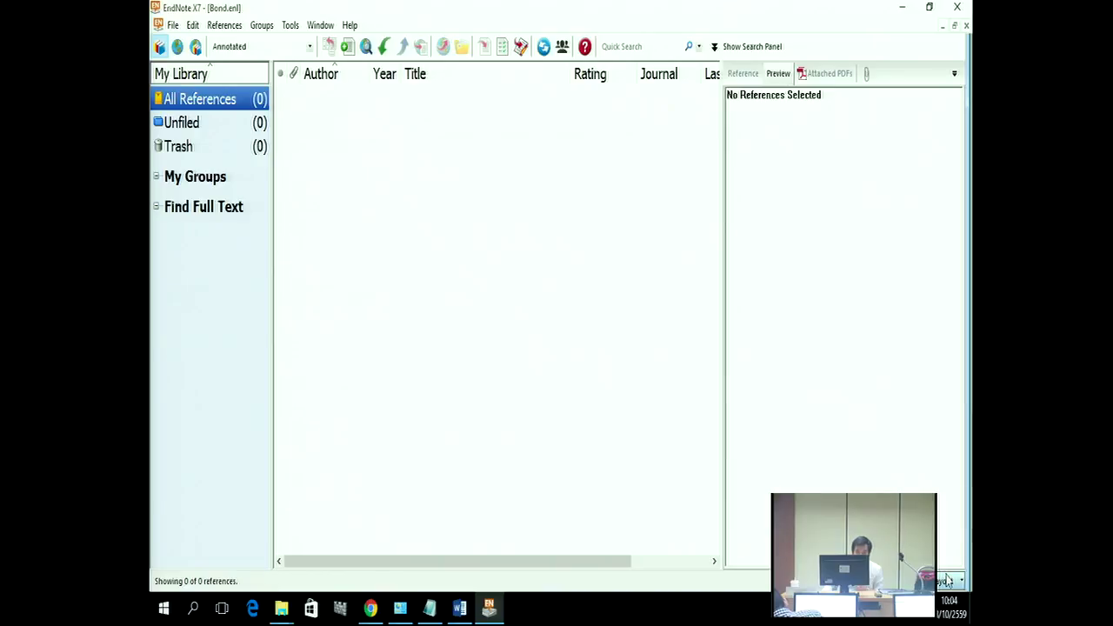
left_click(947, 580)
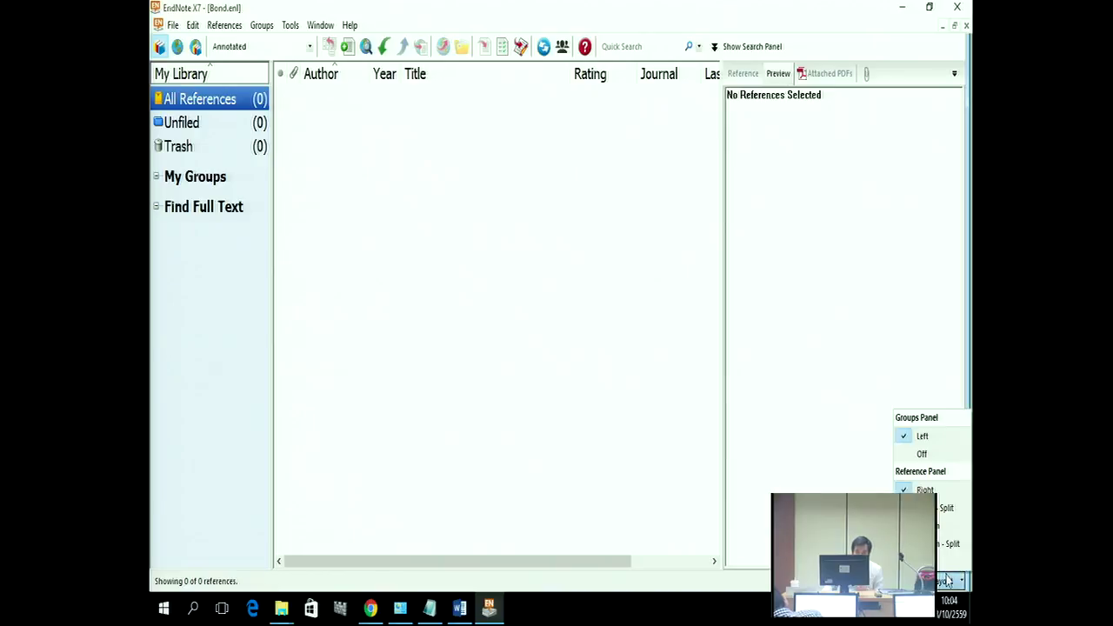
left_click(942, 526)
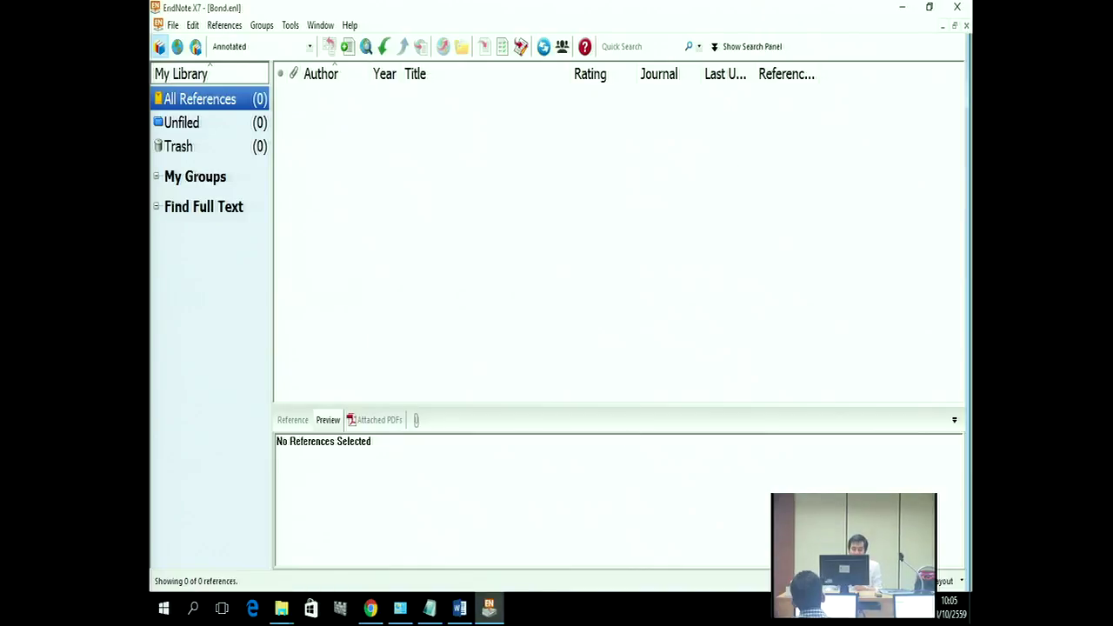
left_click(459, 607)
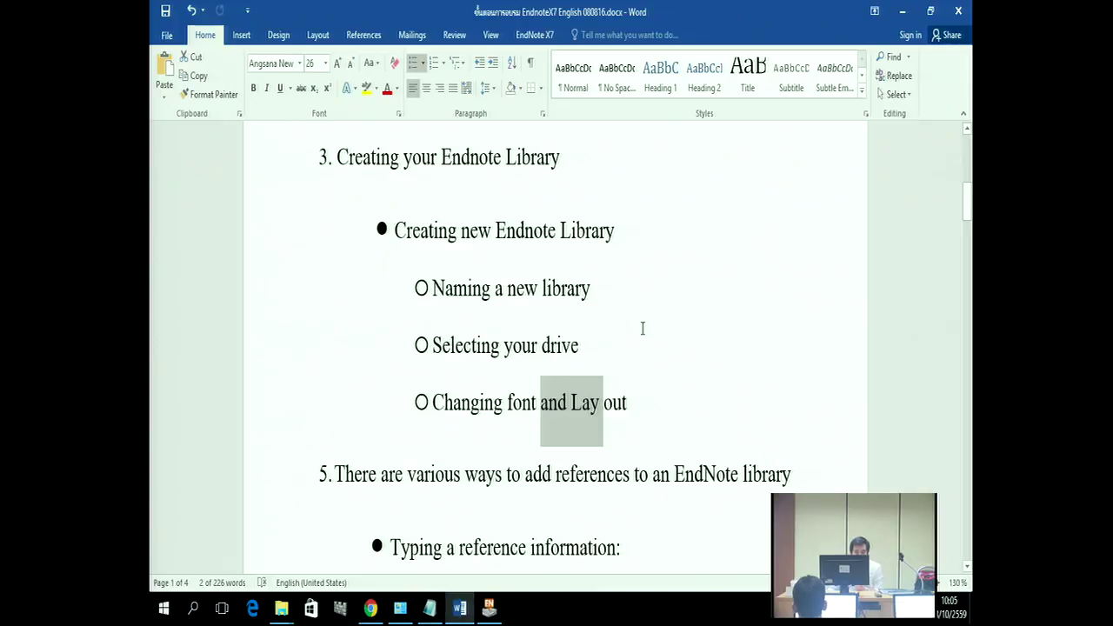
scroll(642, 329, "up", 1)
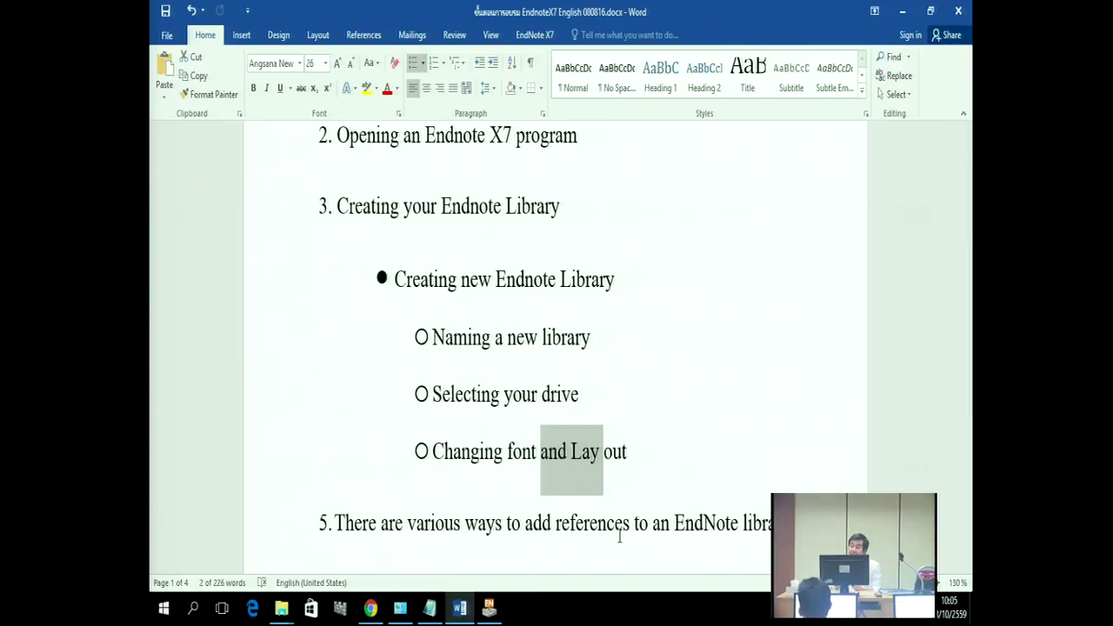
left_click(487, 611)
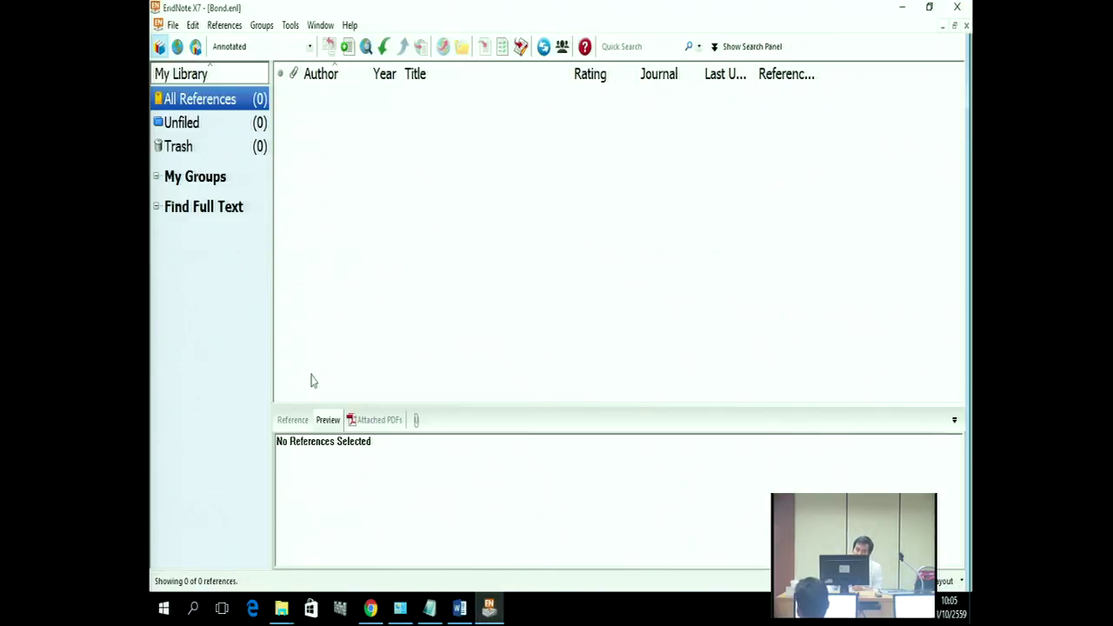
left_click(173, 29)
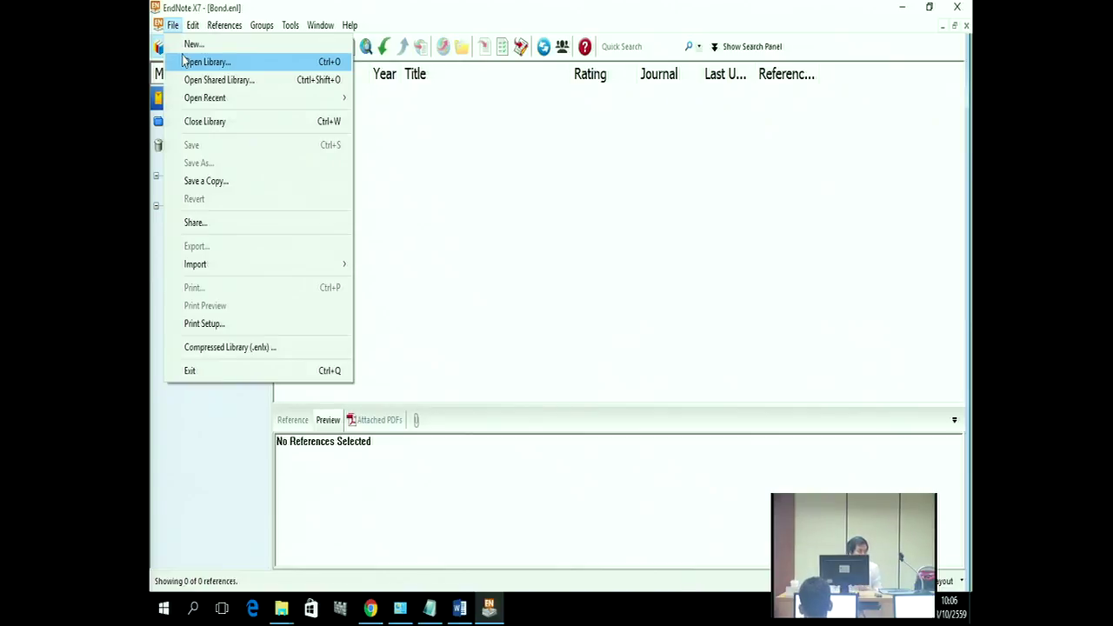
left_click(174, 26)
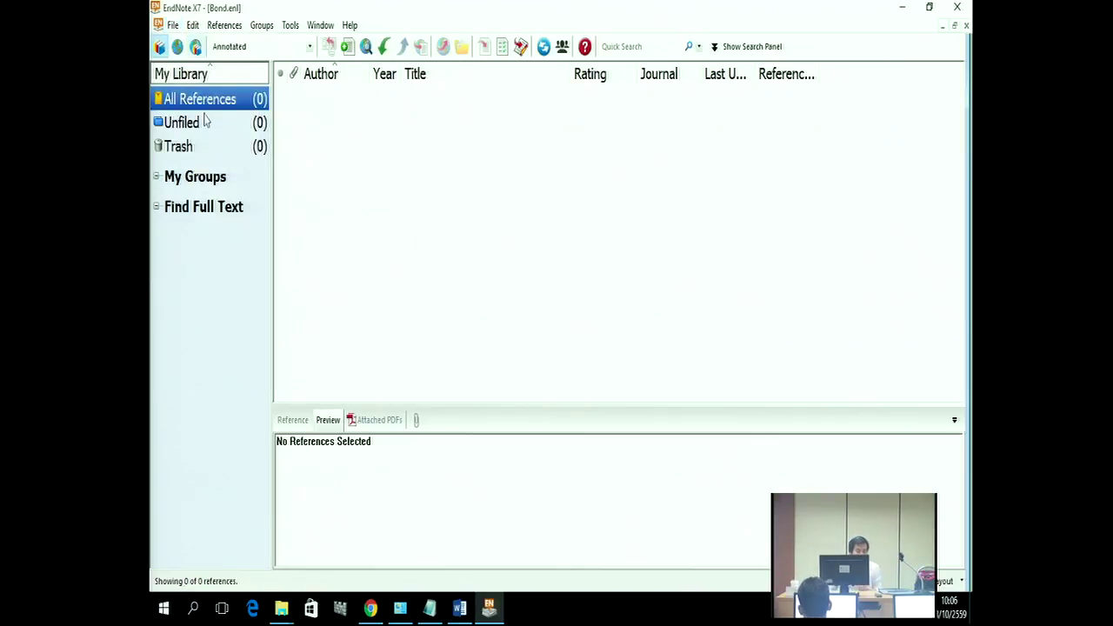
left_click(459, 608)
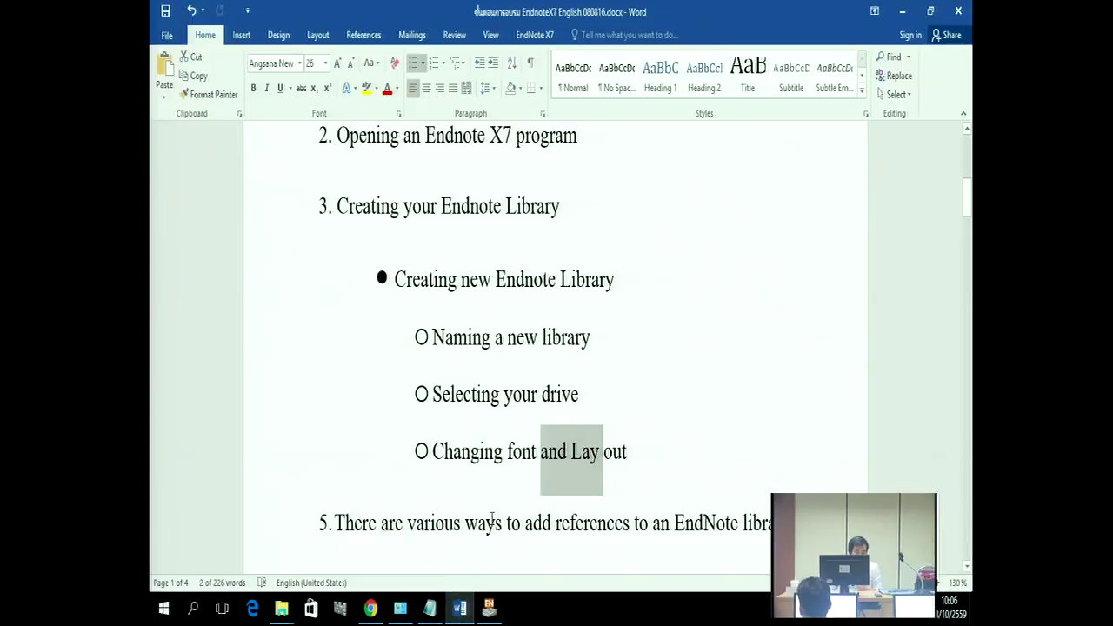
Step: Find the 'Typing a reference information:' section in the Word notes, then minimize Word
scroll(492, 520, "down", 5)
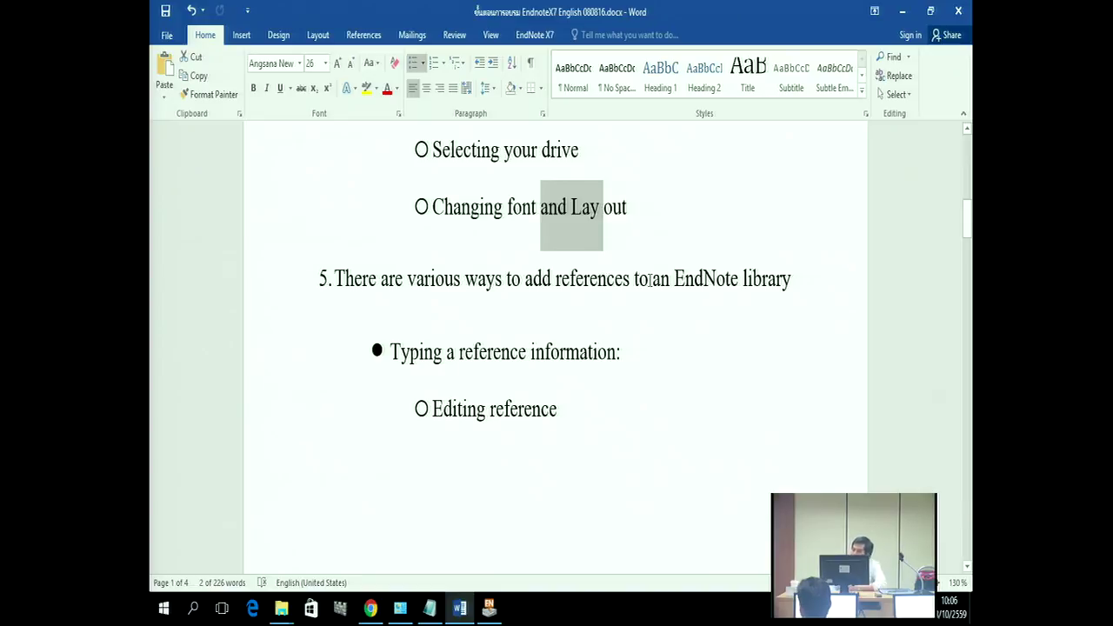
left_click(705, 328)
scroll(705, 328, "down", 1)
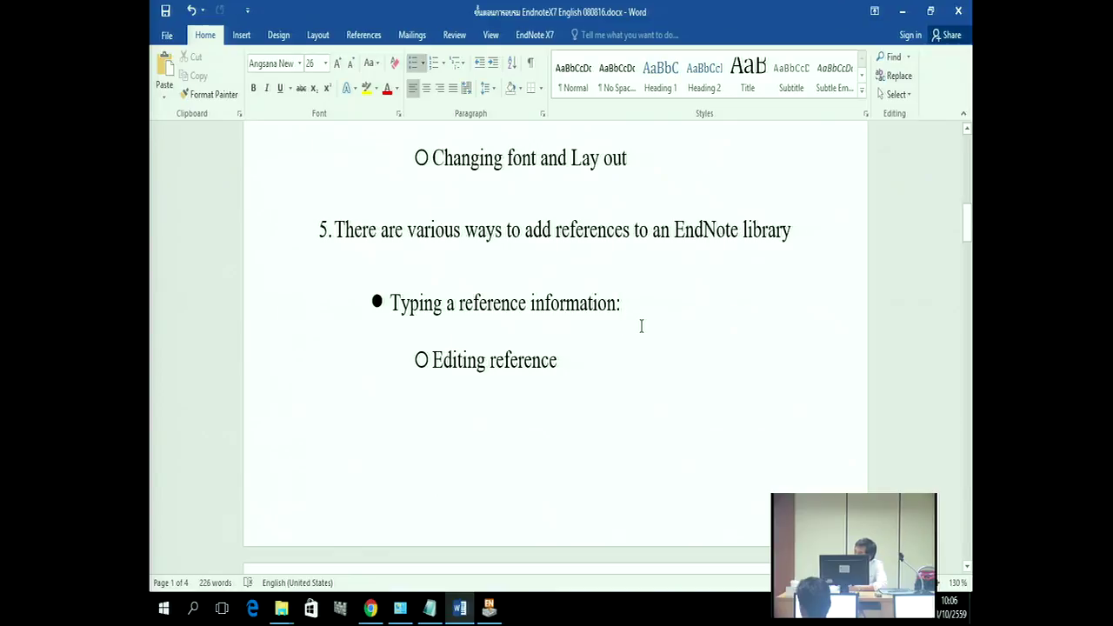
left_click_drag(390, 303, 534, 303)
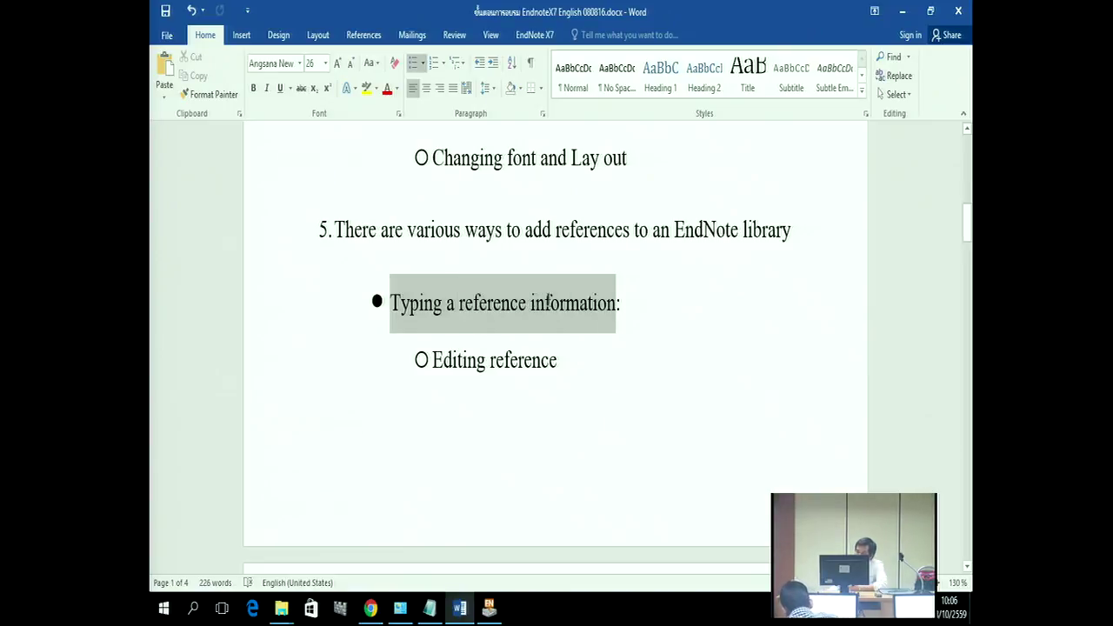
left_click(675, 380)
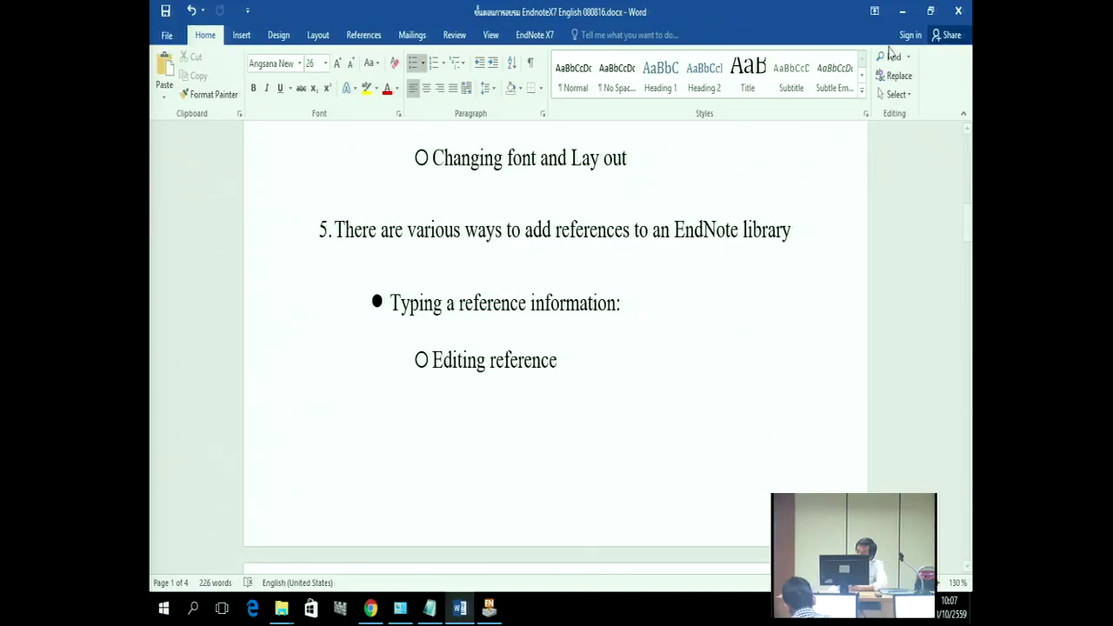
left_click(903, 12)
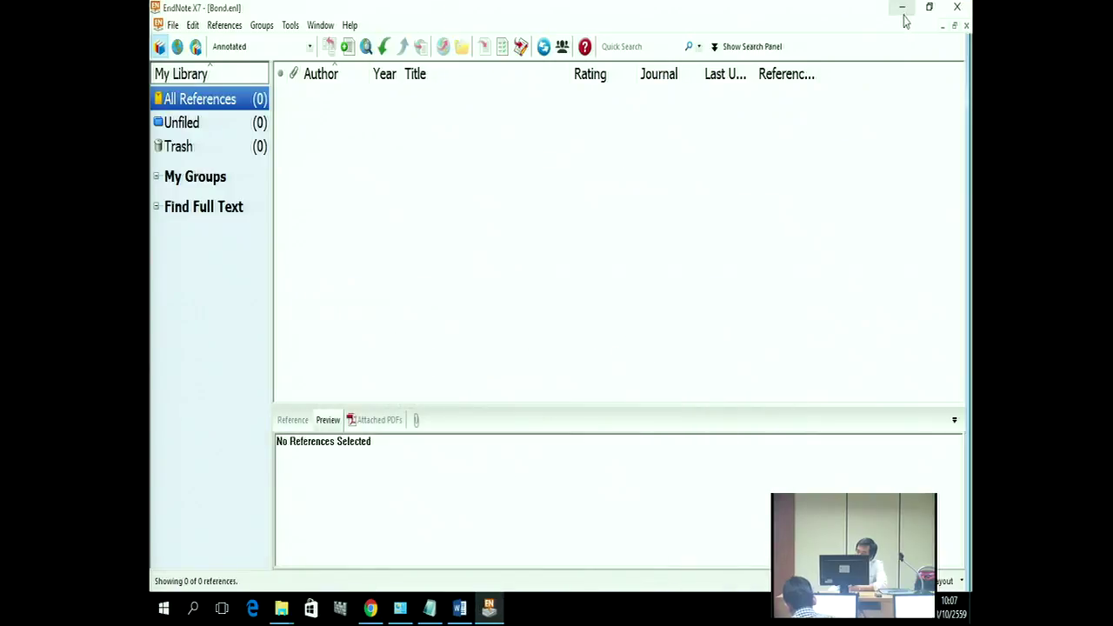
Step: Minimize EndNote and Local Disk (C:), then open Bibliography Data.doc in Word 2016
left_click(903, 16)
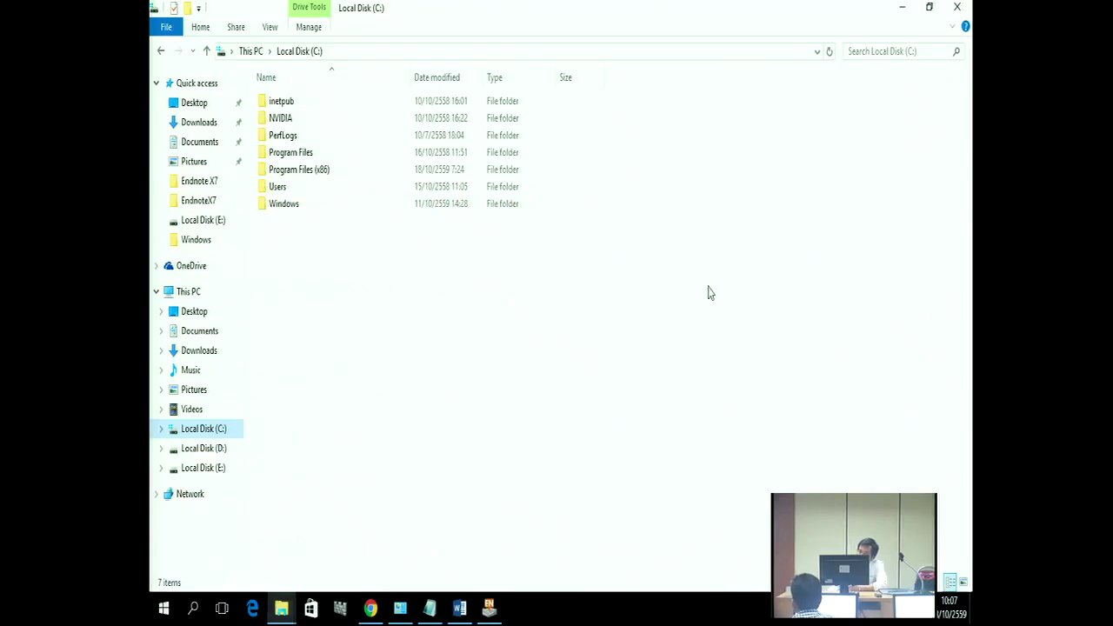
left_click(902, 11)
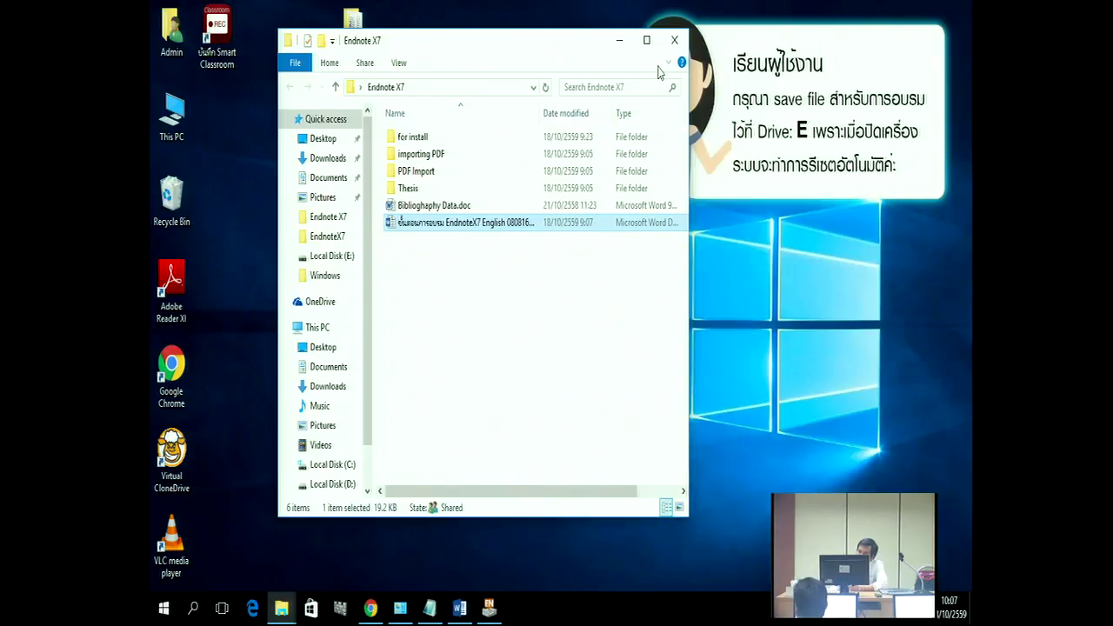
left_click(646, 40)
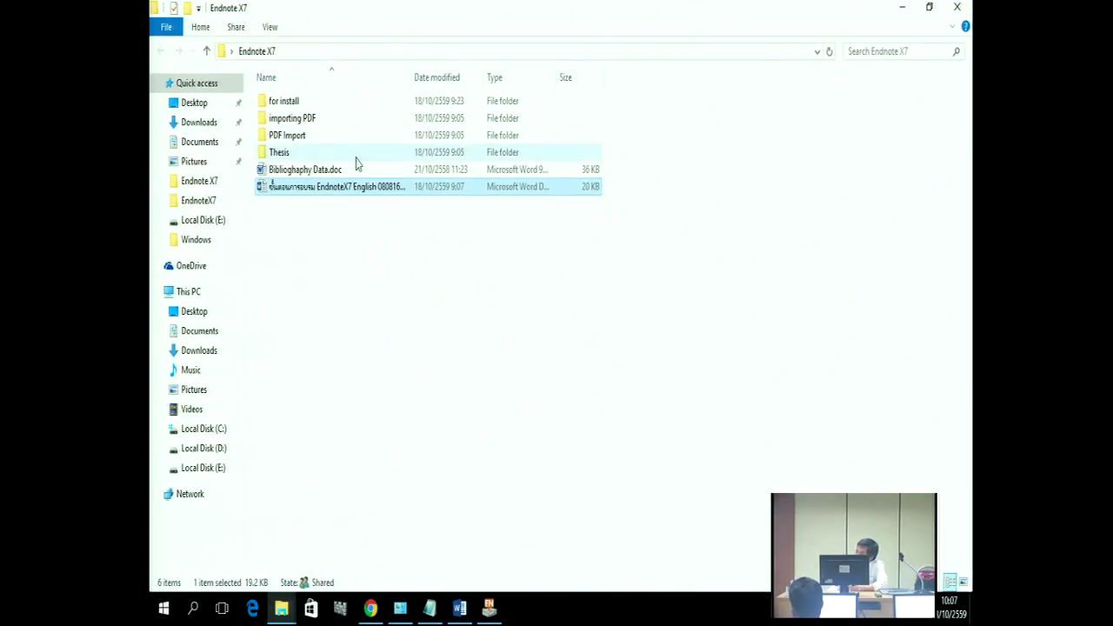
left_click(296, 174)
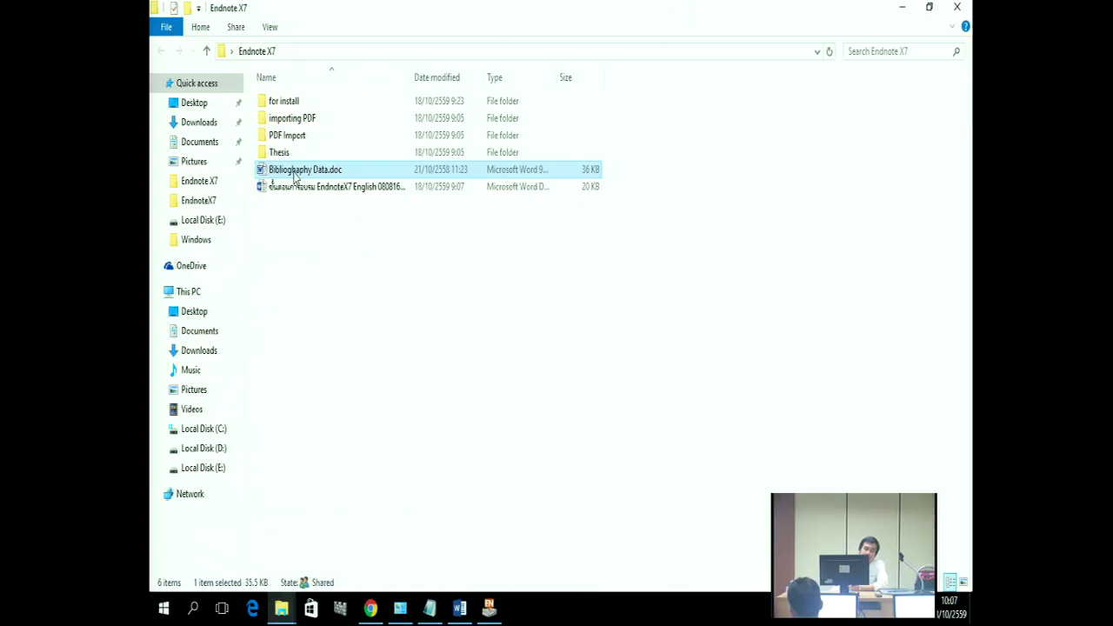
double_click(296, 170)
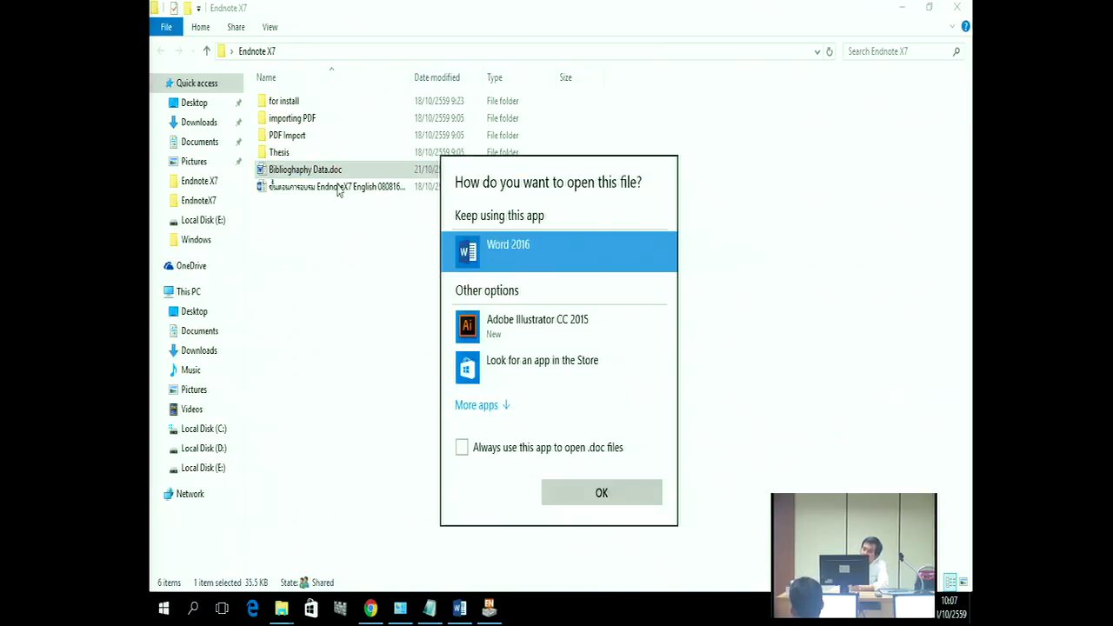
left_click(601, 495)
Step: Review entry 1 (Journal of Business Strategy, 2014, vol. 28, issue 1, pp. 11–17), then return to EndNote
scroll(480, 378, "down", 5)
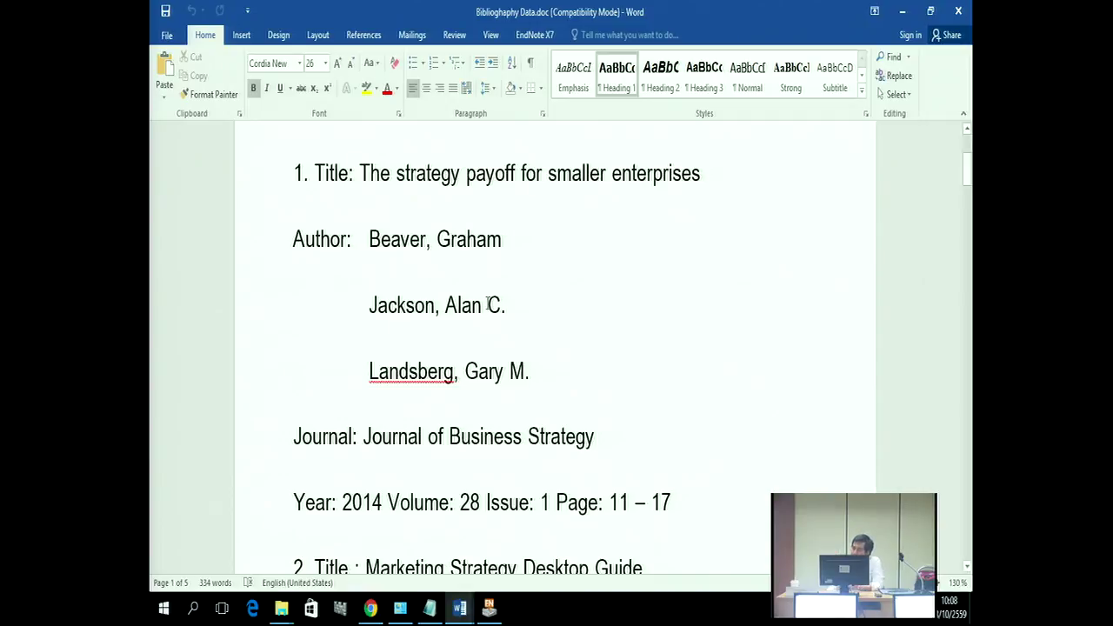
left_click_drag(291, 173, 666, 482)
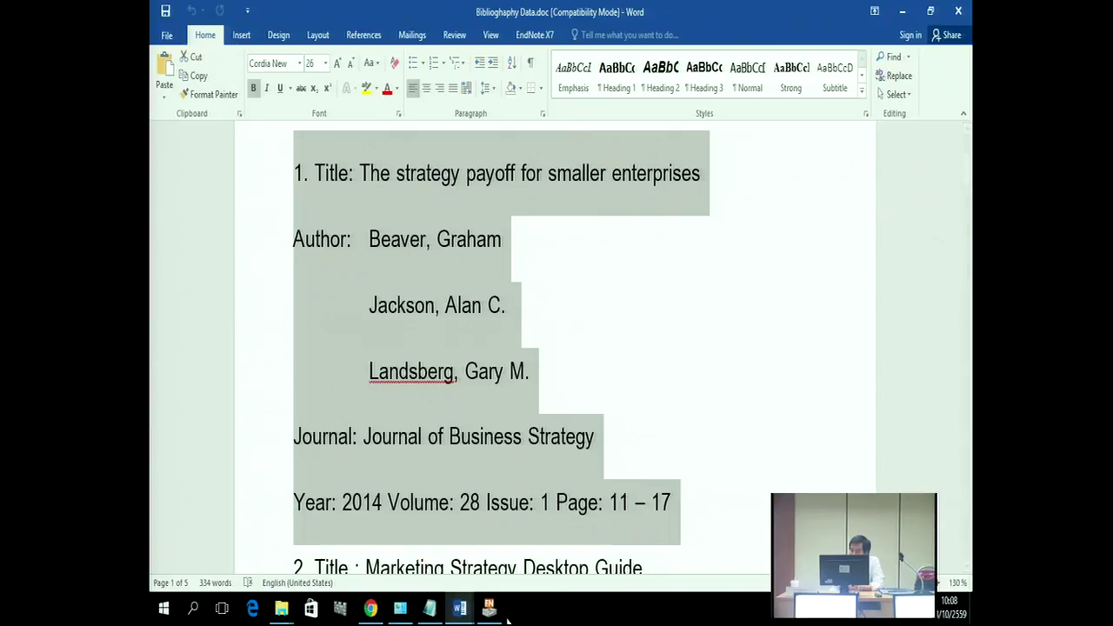
left_click(488, 608)
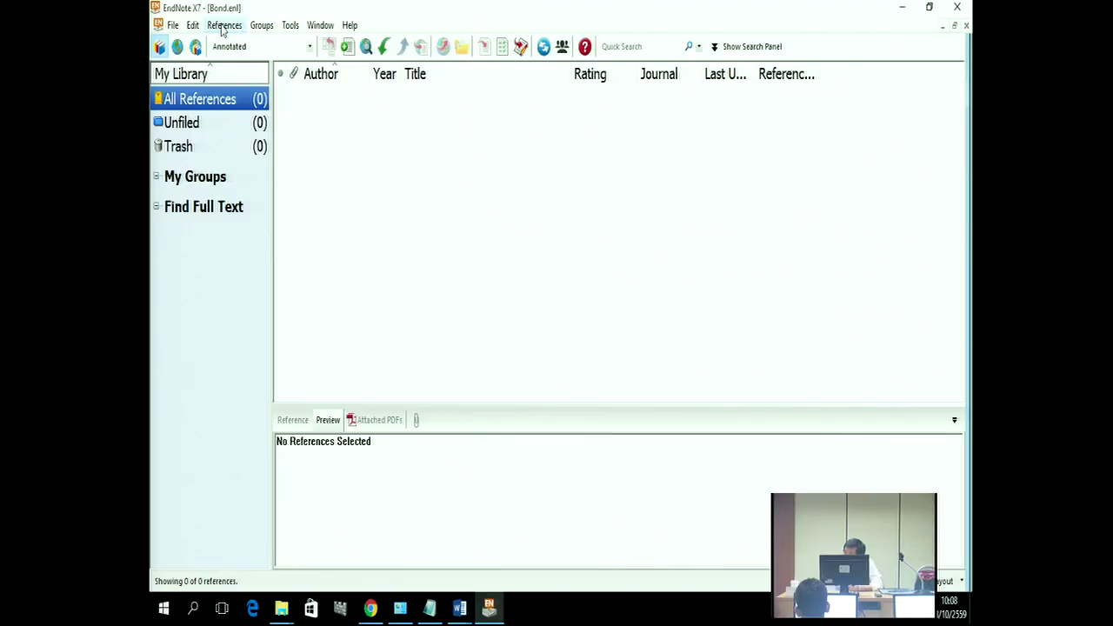
left_click(223, 26)
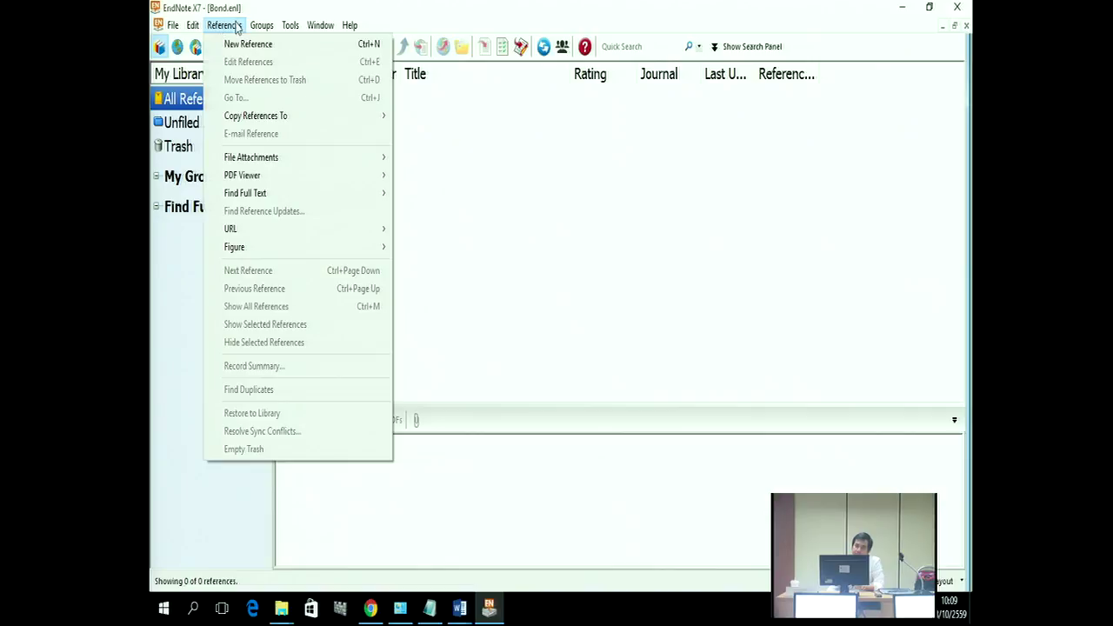
left_click(423, 11)
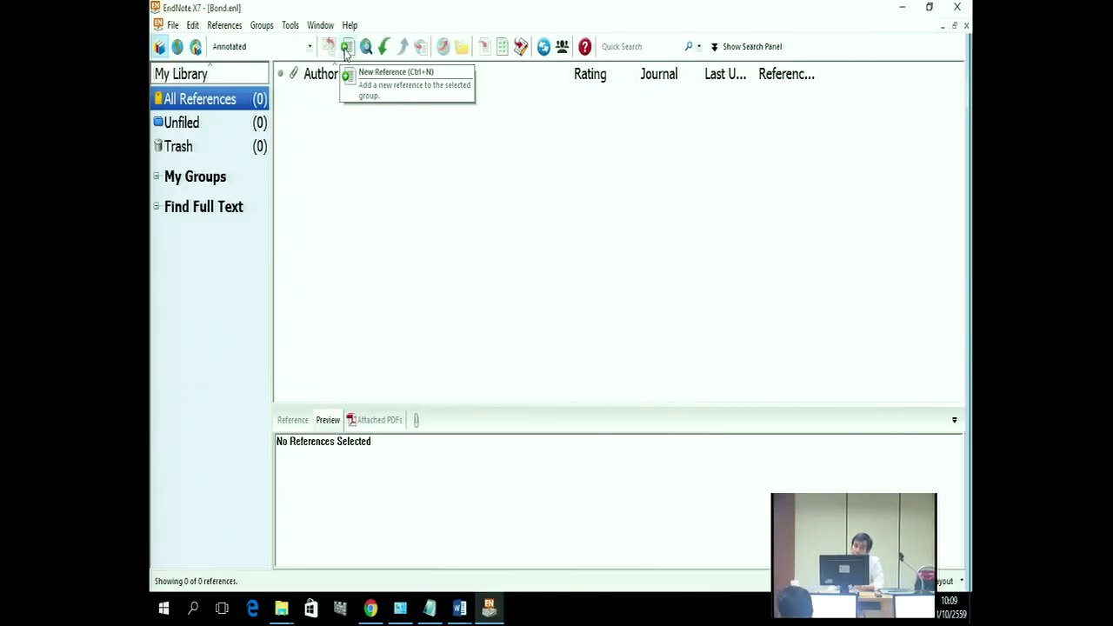
Step: Create a new blank Journal Article reference, then switch back to Bibliography Data.doc in Word
left_click(346, 47)
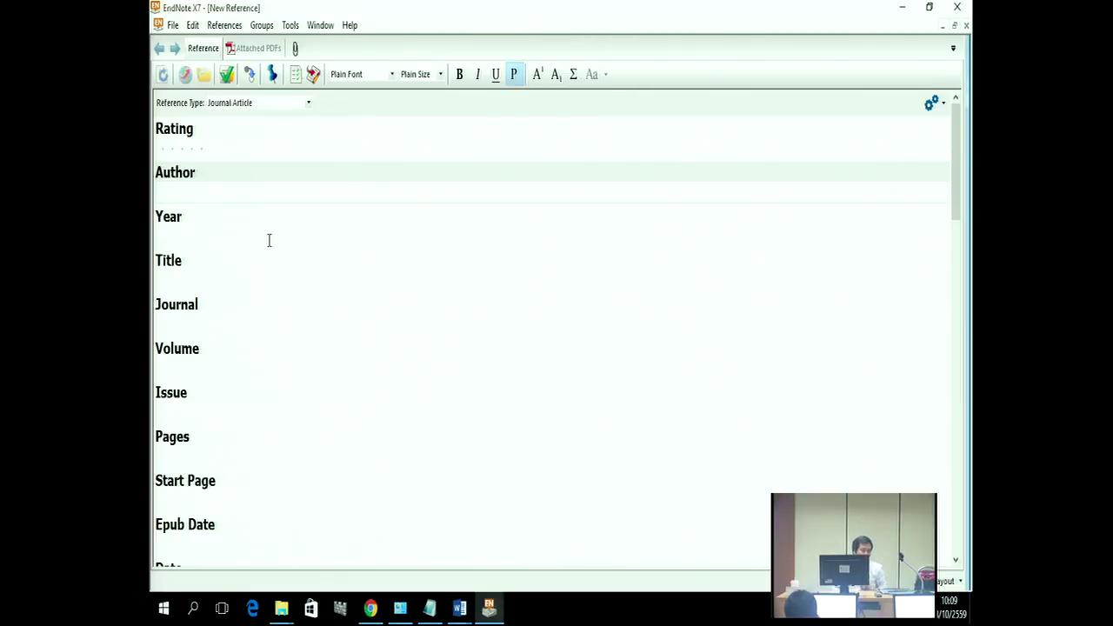
left_click(461, 607)
left_click(530, 543)
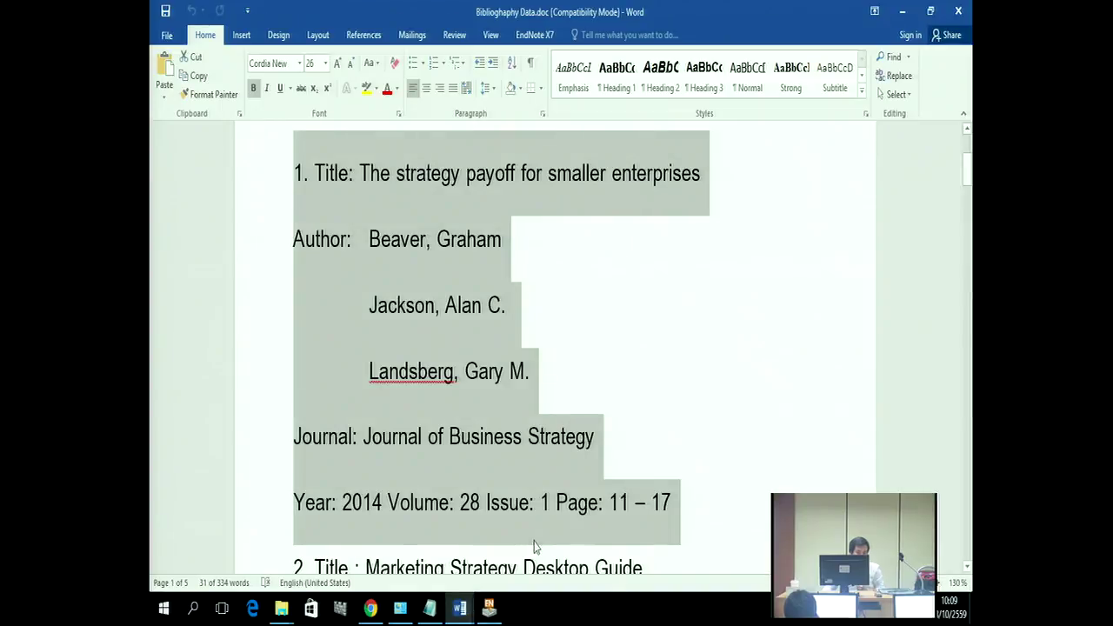
left_click(582, 309)
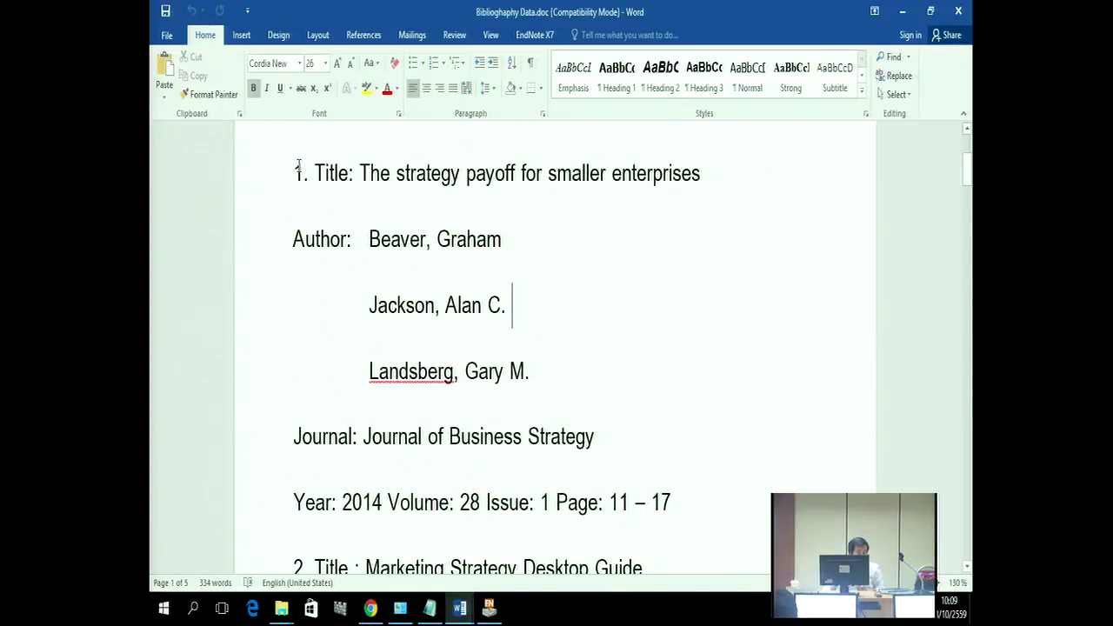
Step: Look over the first reference entry again, then return to the blank EndNote reference
left_click_drag(294, 165, 674, 493)
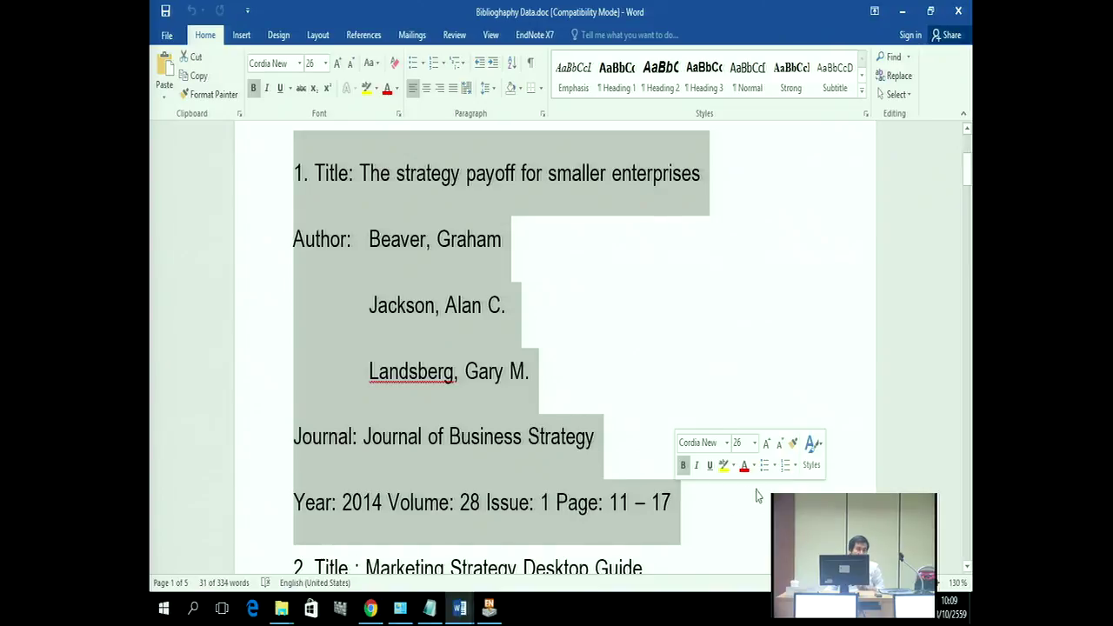
left_click(708, 340)
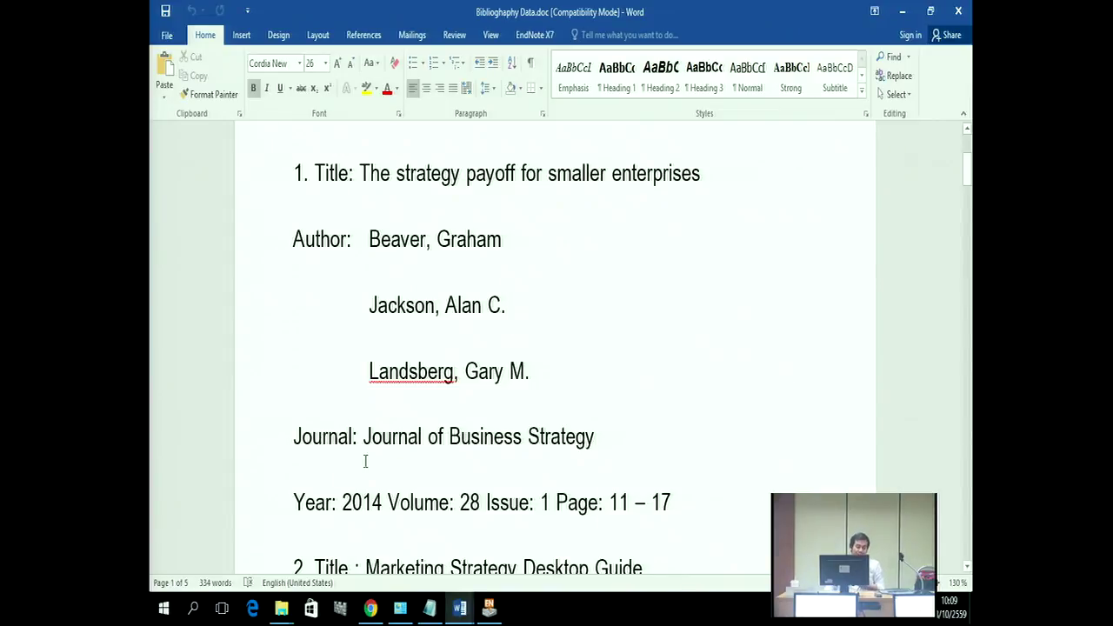
left_click(488, 609)
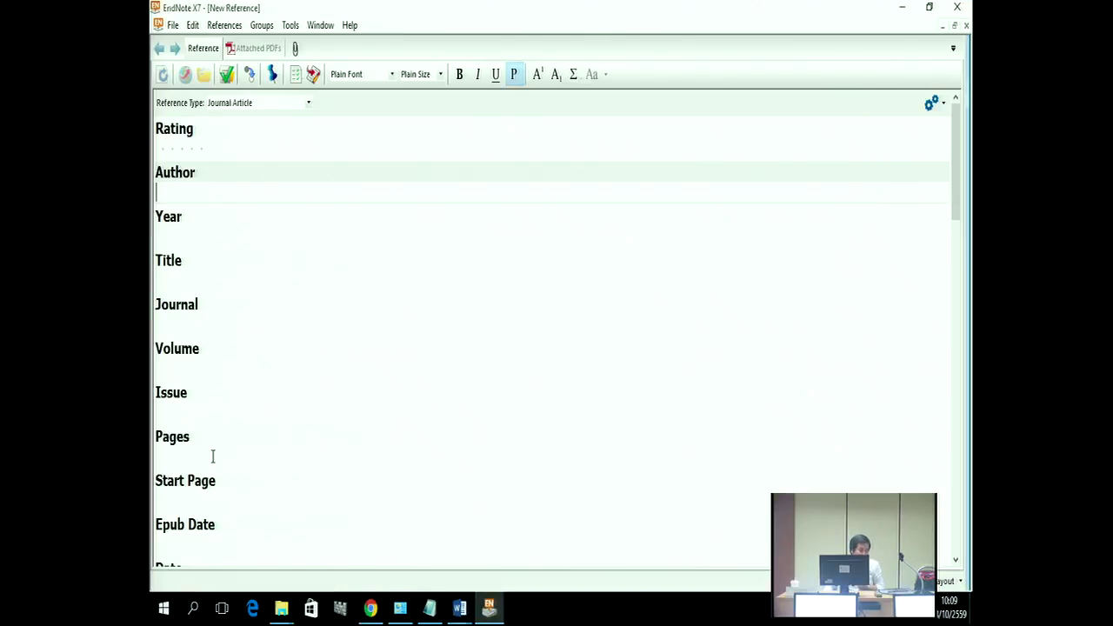
Step: Open the Reference Type drop-down of the new reference
left_click(244, 103)
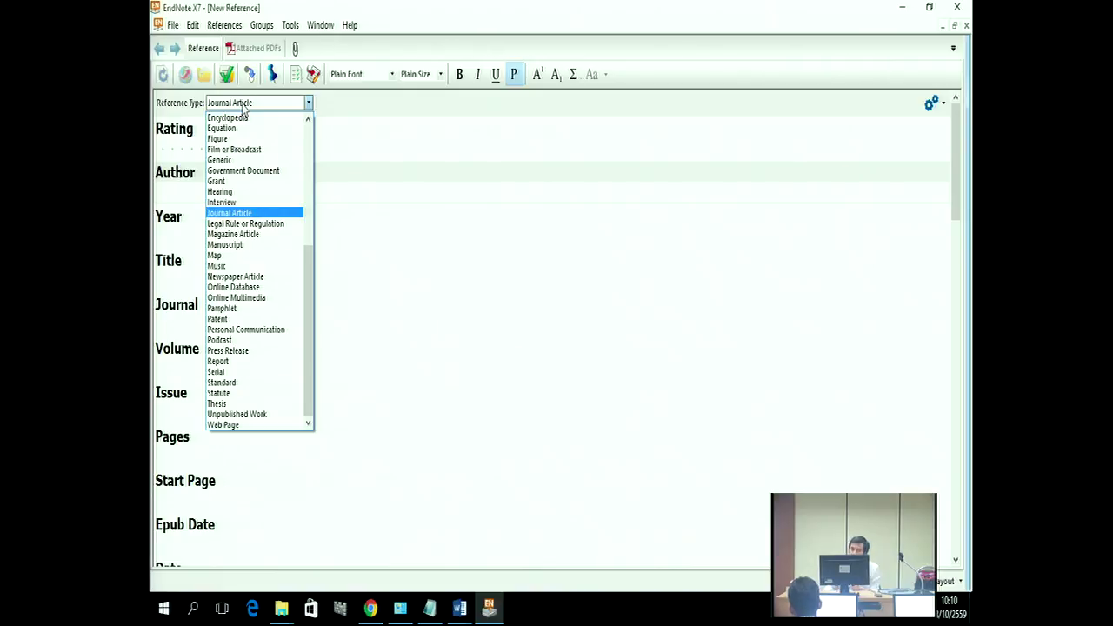
Step: Reopen the reference type list and keep Journal Article as the new reference's type
left_click(236, 217)
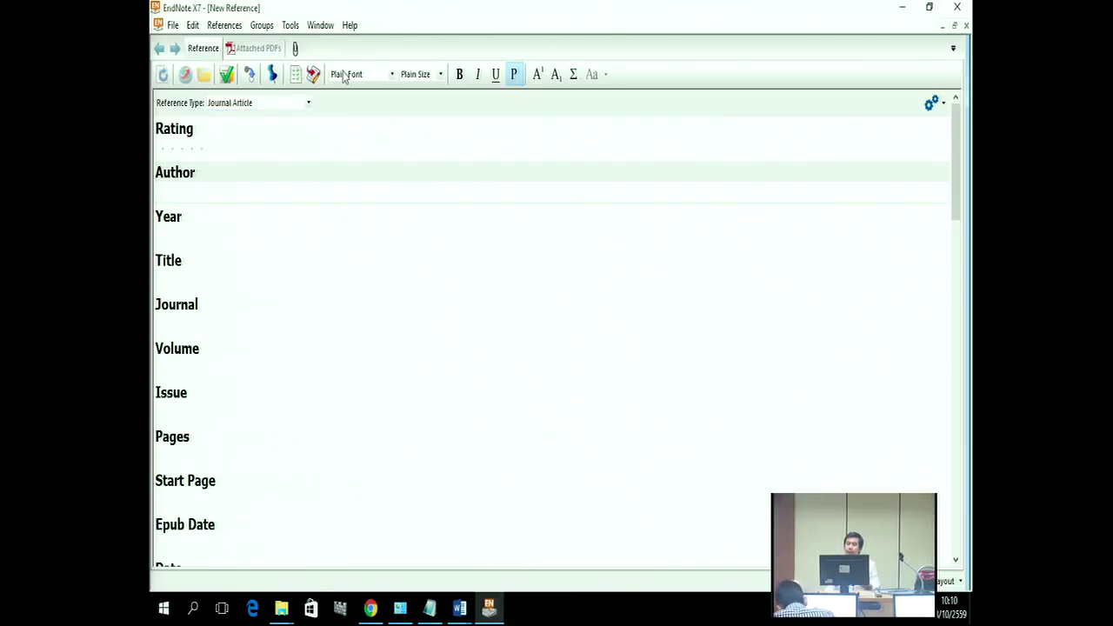
left_click(308, 103)
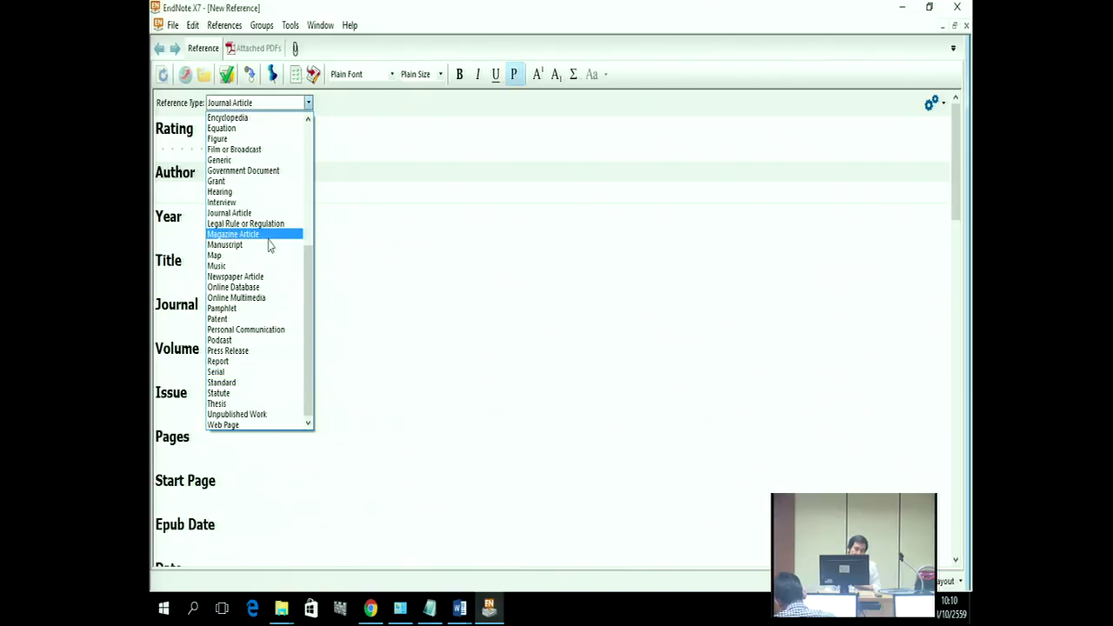
left_click_drag(306, 276, 304, 153)
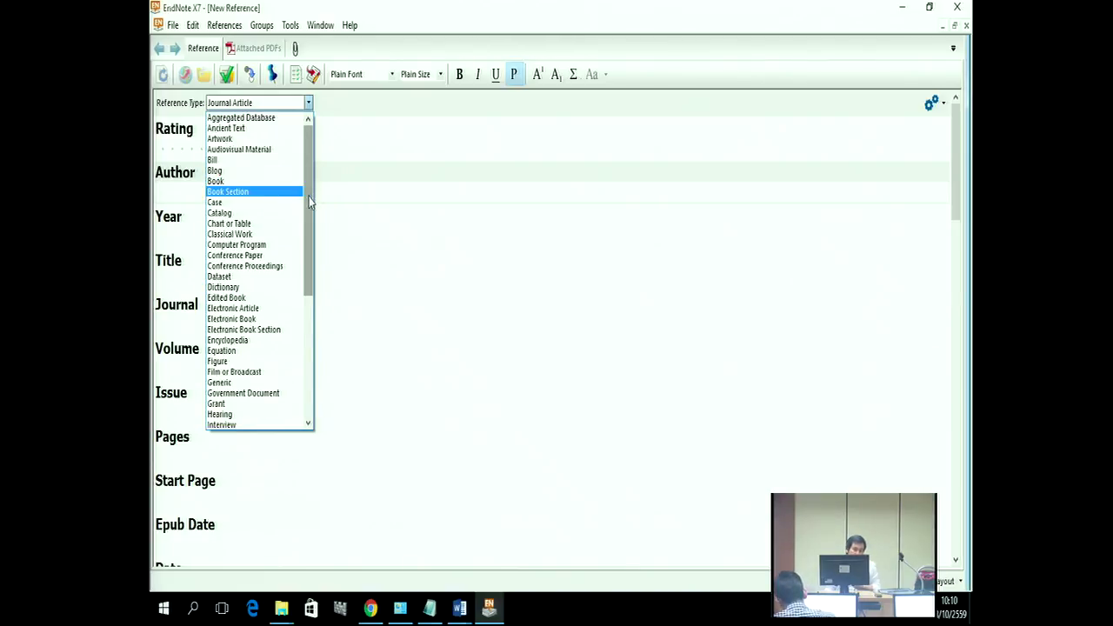
scroll(310, 221, "down", 1)
left_click_drag(309, 222, 309, 233)
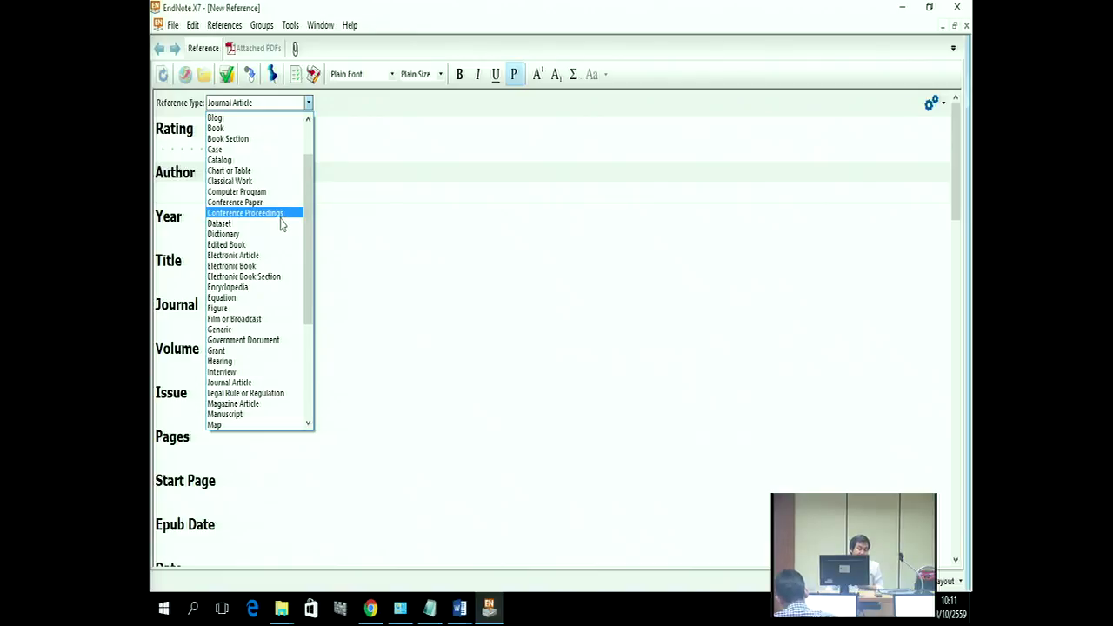
left_click_drag(309, 272, 286, 305)
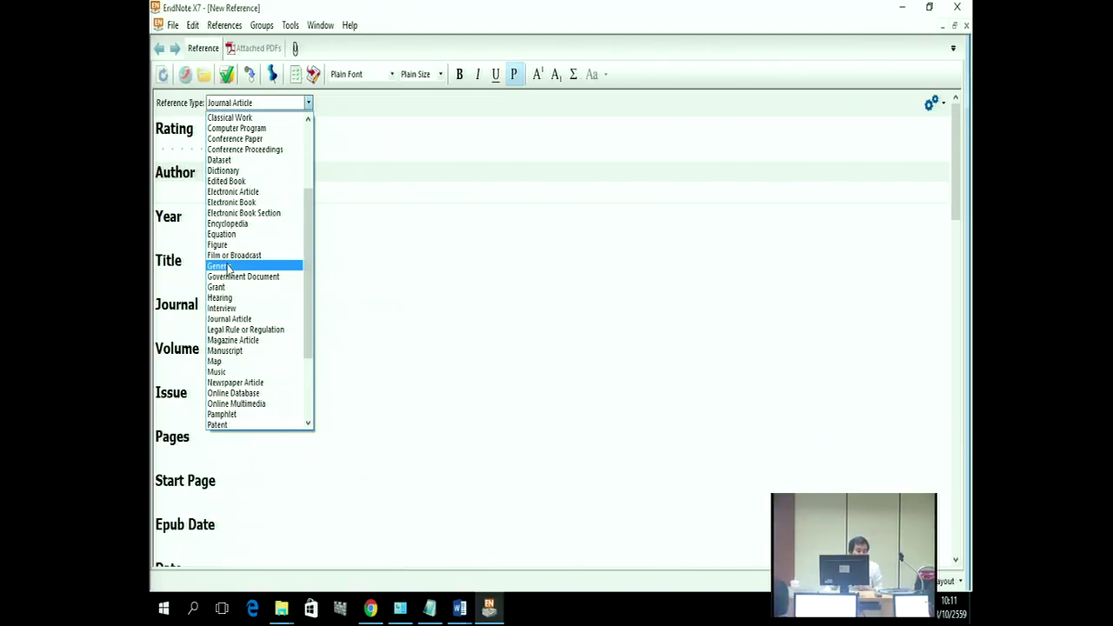
left_click(236, 318)
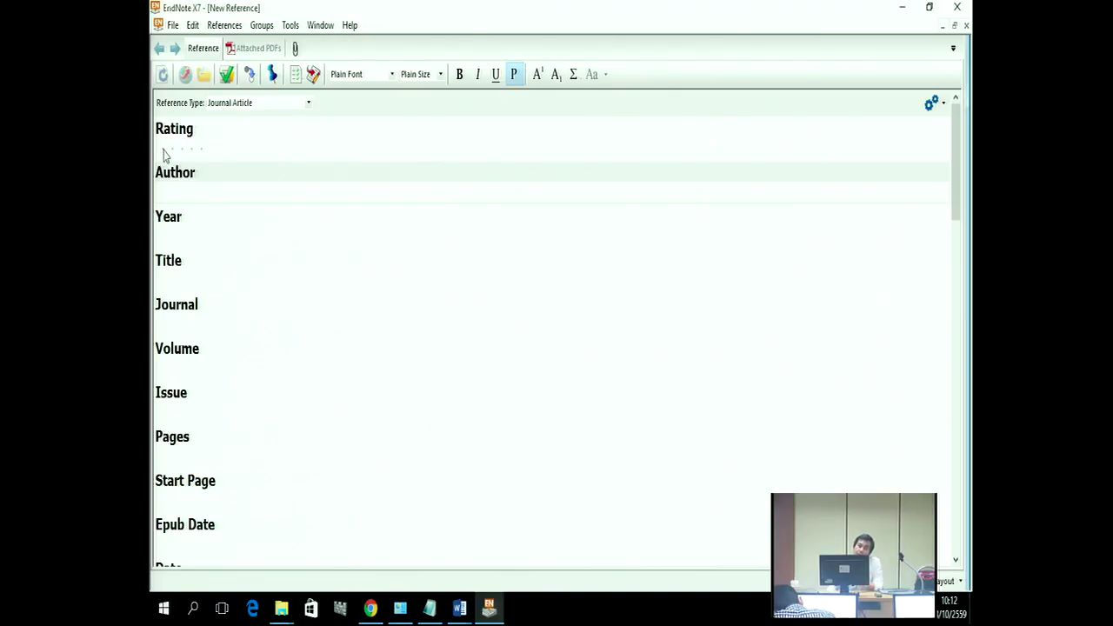
Step: With the Author field ready, copy 'Beaver, Graham' from Bibliography Data.doc in Word
left_click(171, 196)
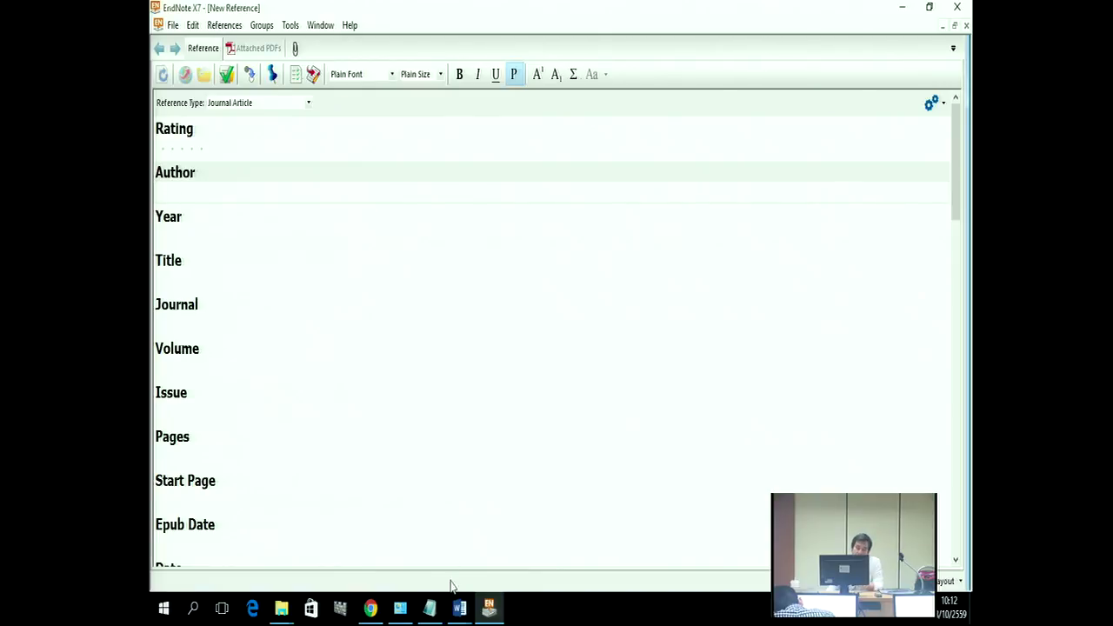
left_click(459, 606)
left_click(519, 564)
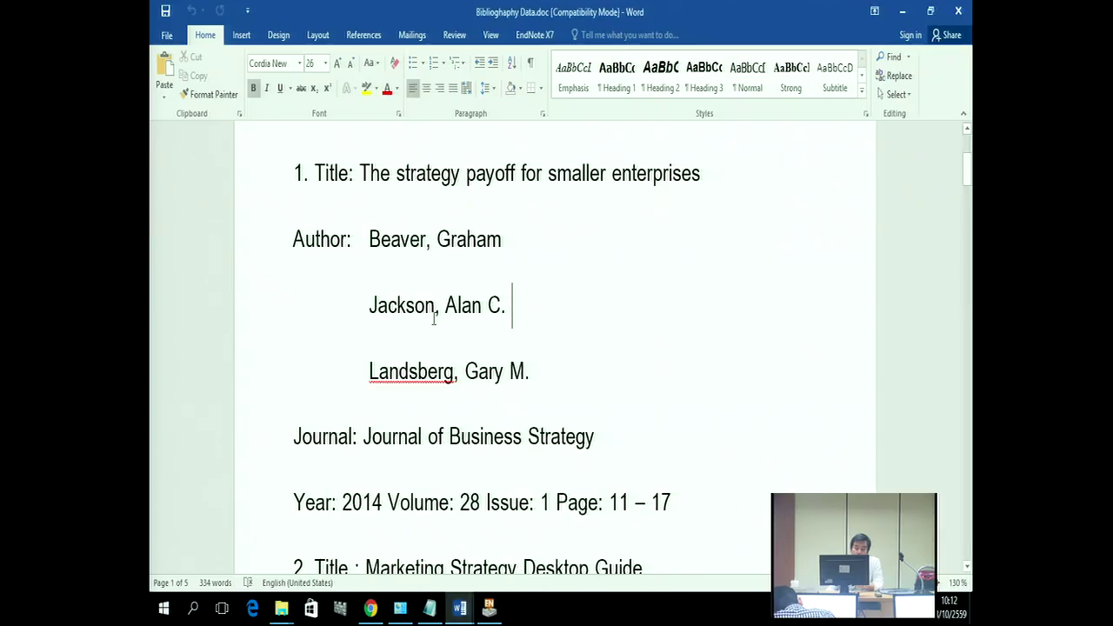
left_click_drag(367, 238, 409, 236)
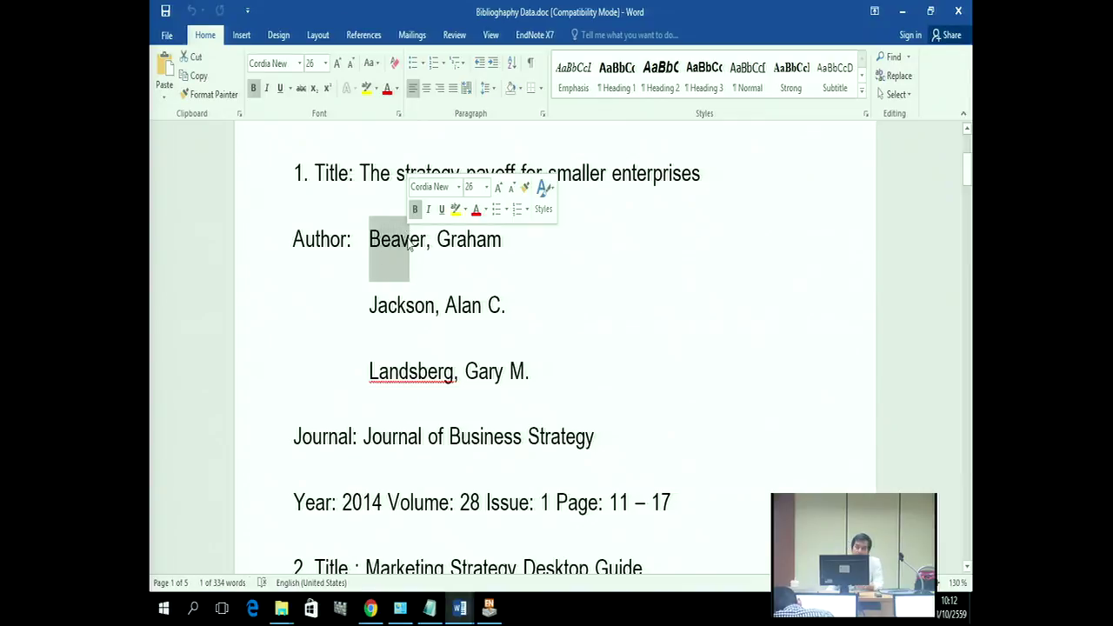
left_click(429, 251)
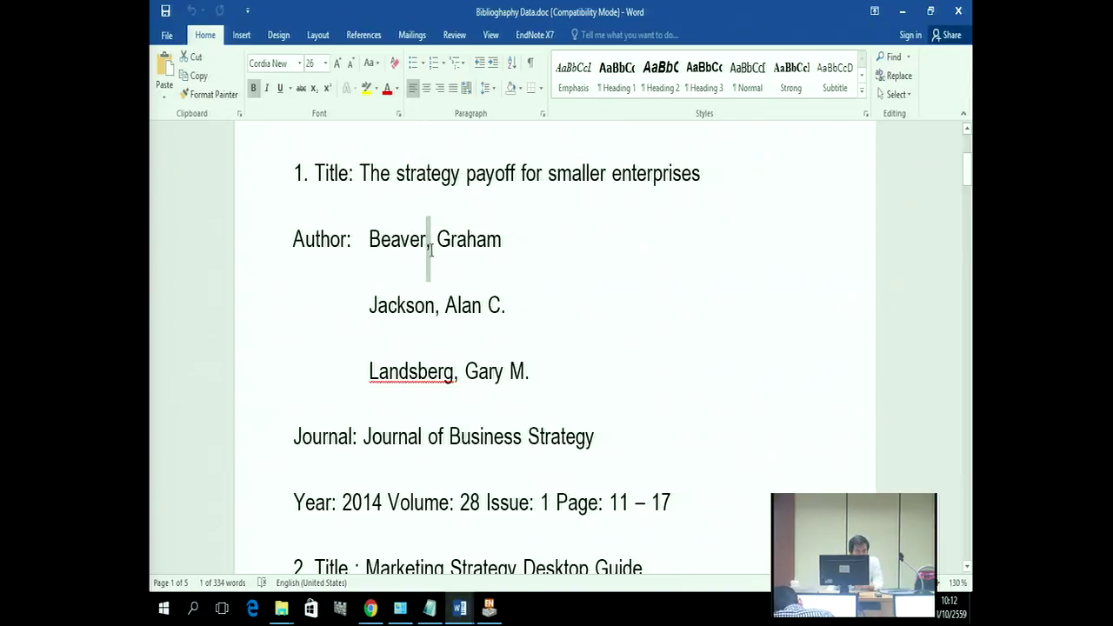
left_click_drag(437, 250, 398, 243)
left_click(498, 252)
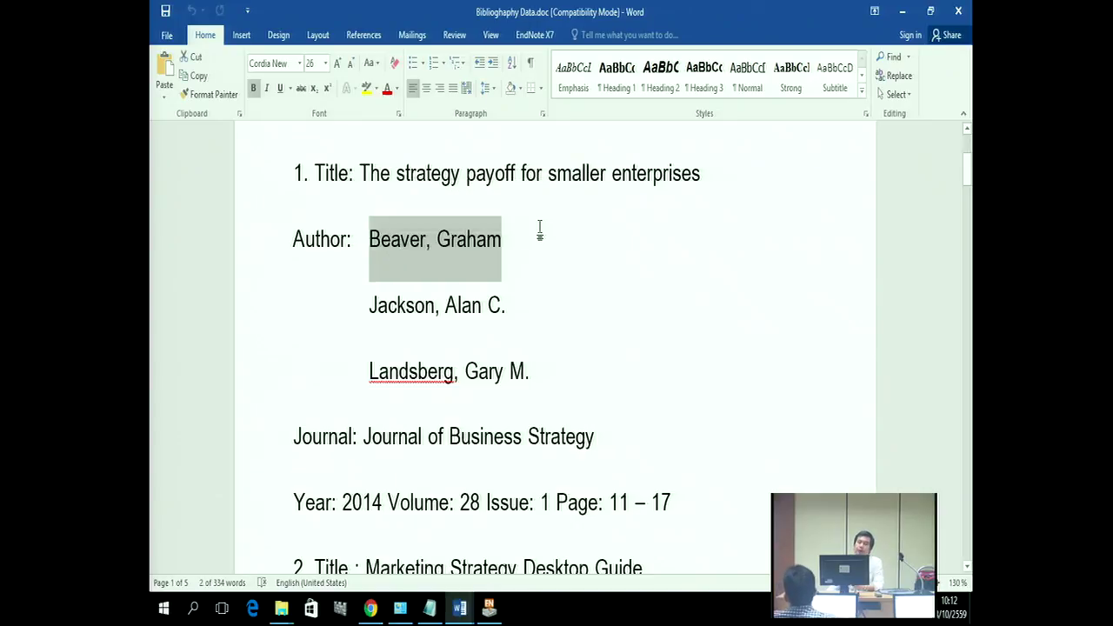
right_click(501, 252)
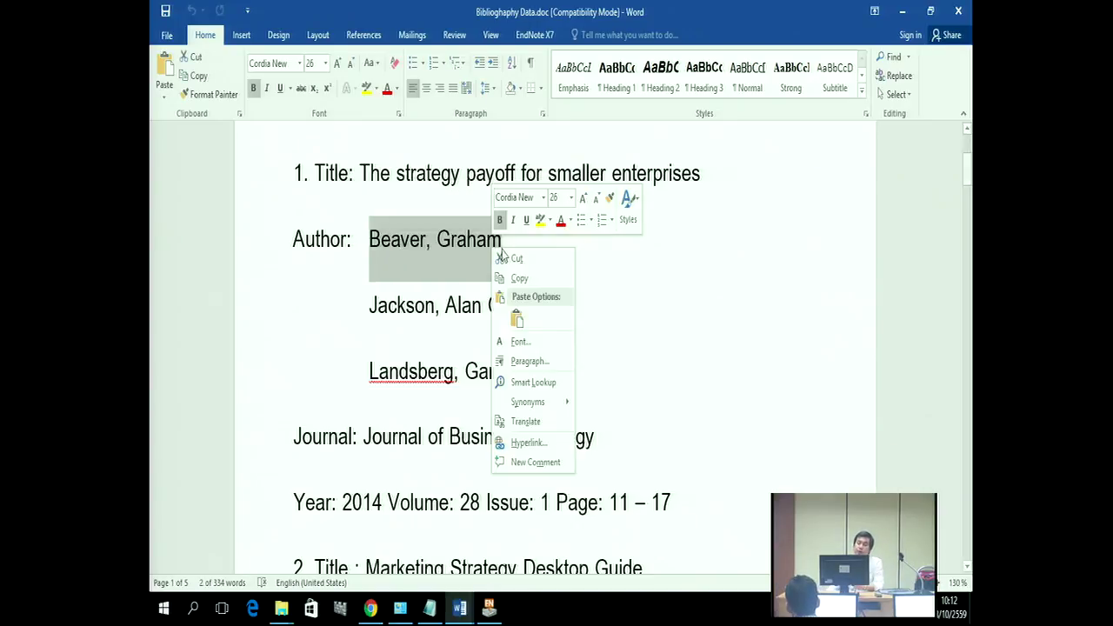
left_click(520, 279)
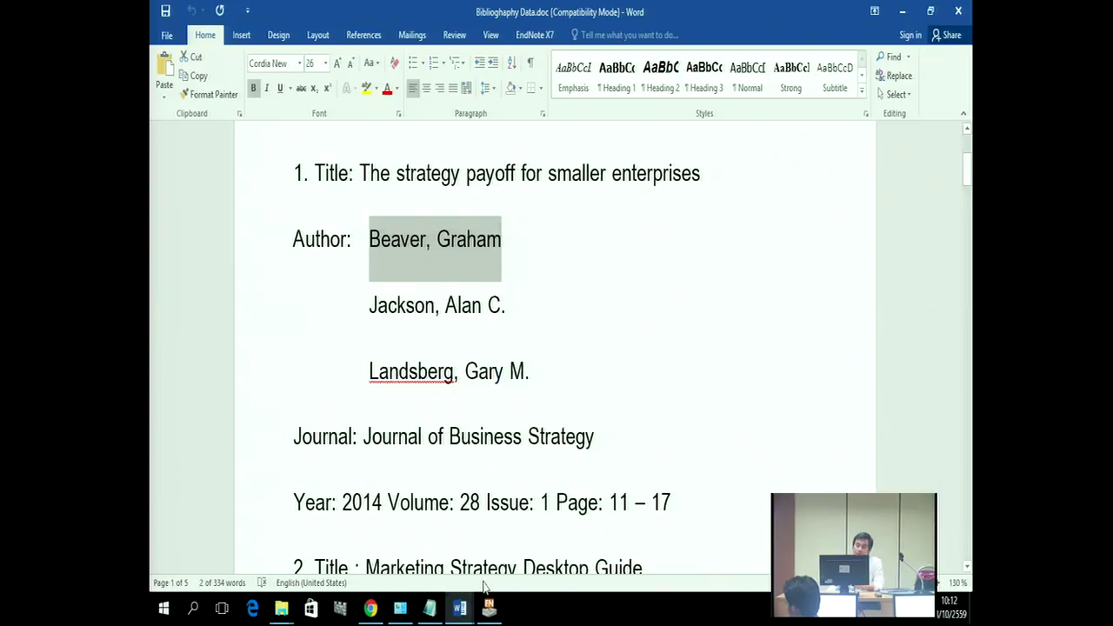
left_click(489, 609)
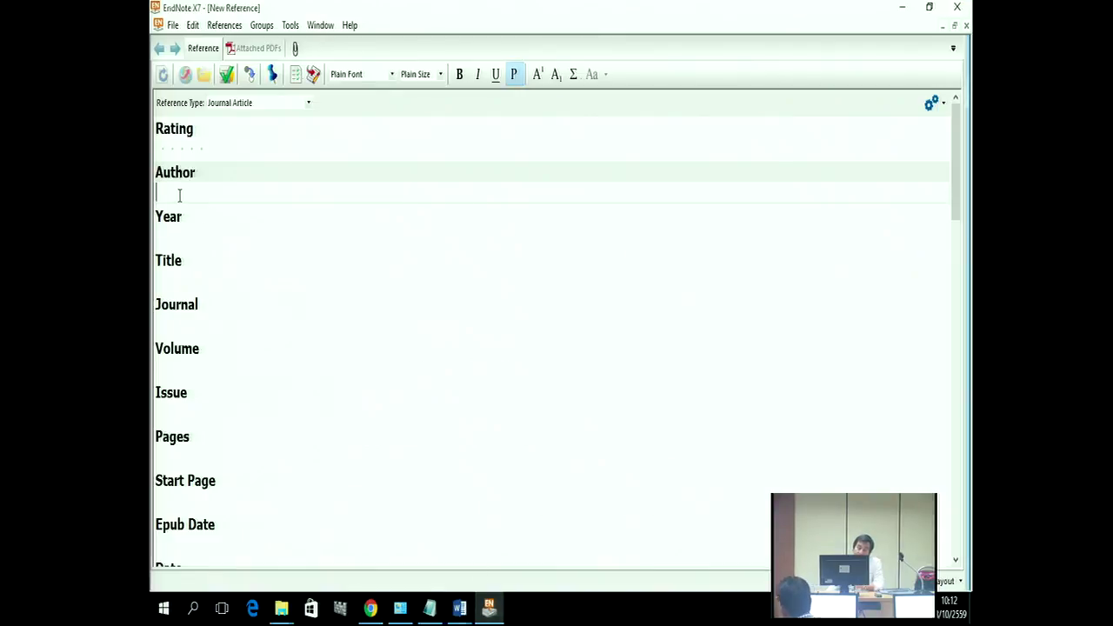
Step: Paste 'Beaver, Graham' as the first author and start a new author line
right_click(179, 195)
left_click(206, 243)
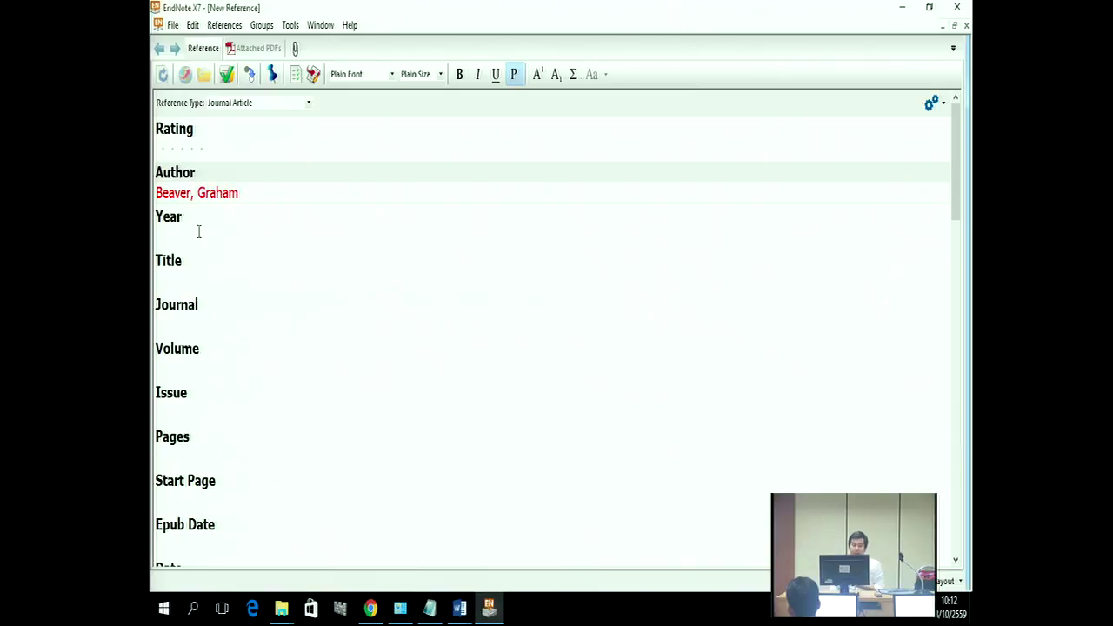
key("Return")
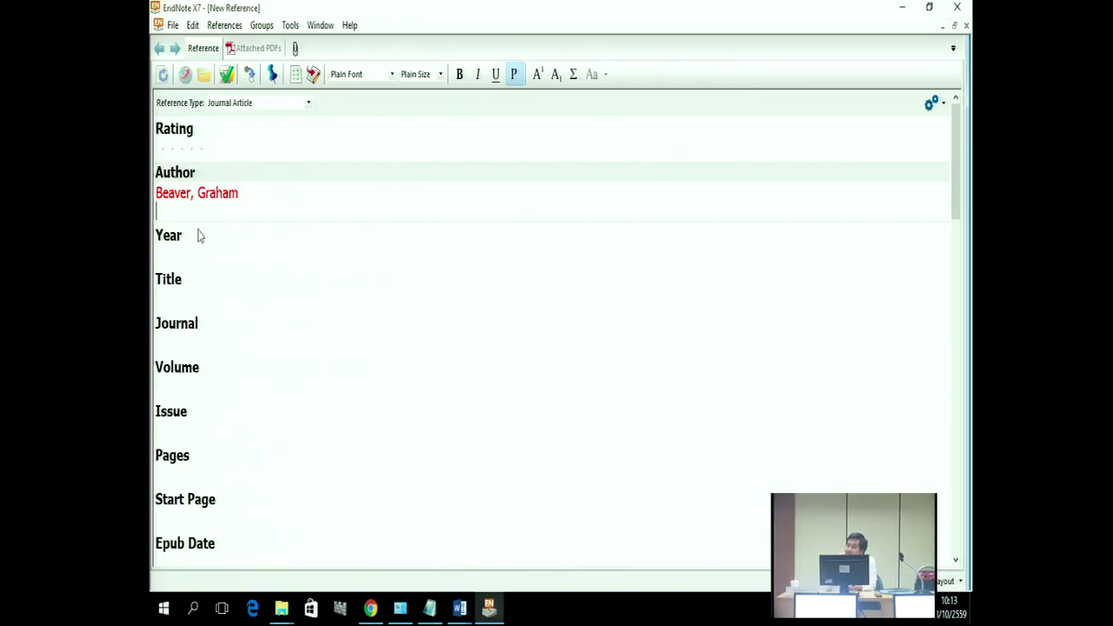
Step: Copy the second author 'Jackson, Alan C.' from the Word bibliography
left_click(464, 613)
left_click(491, 569)
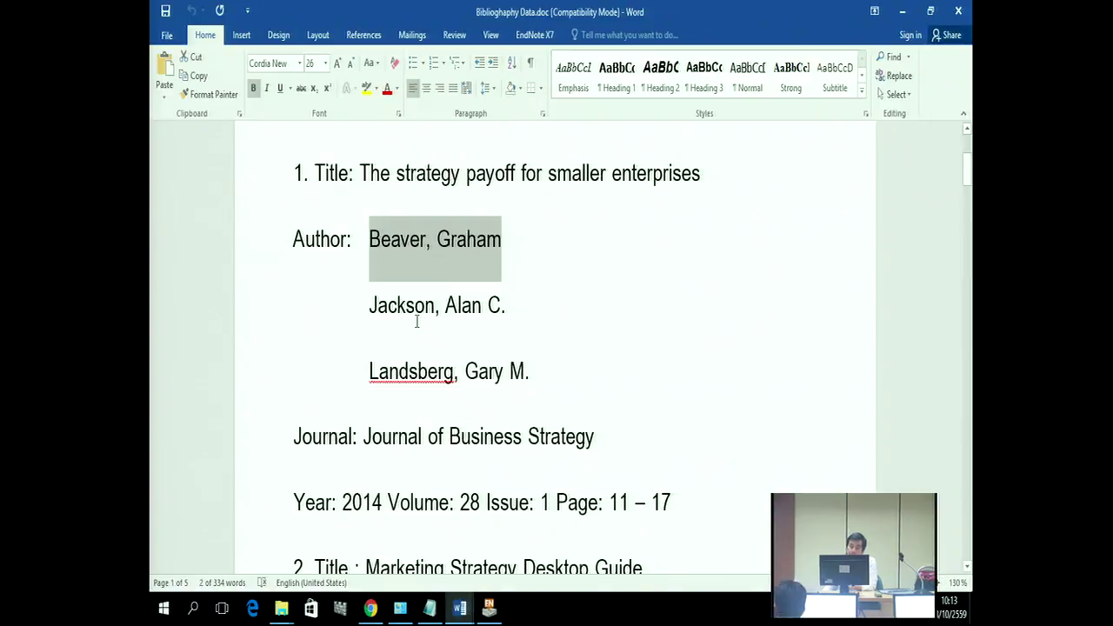
left_click_drag(366, 304, 501, 315)
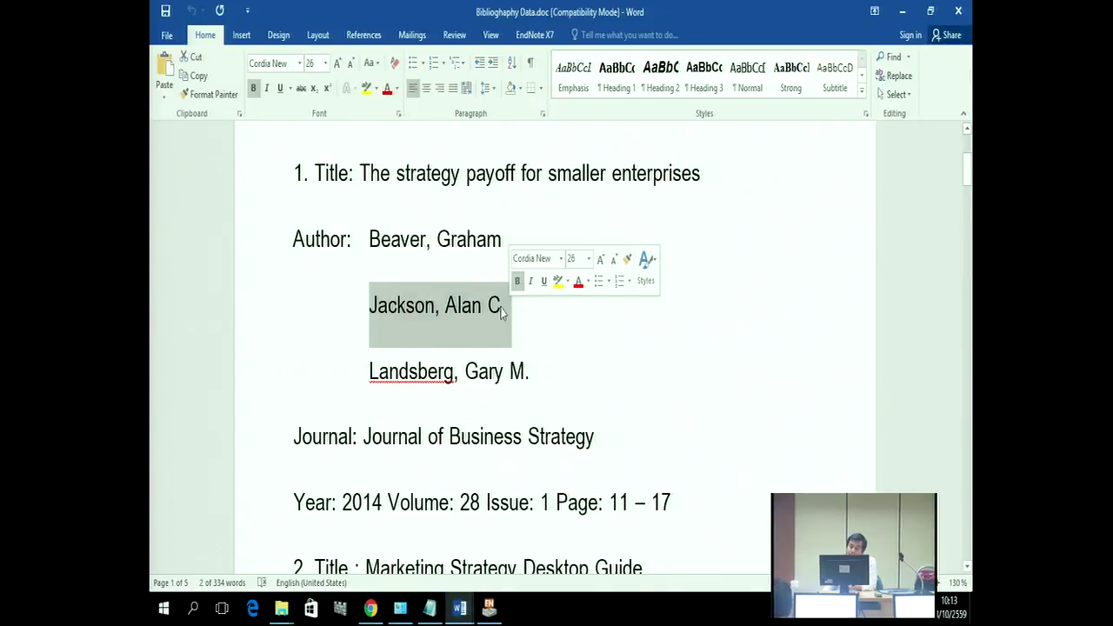
right_click(494, 315)
left_click(533, 339)
Step: Paste 'Jackson, Alan C.' as the second author and start a third author line
left_click(904, 12)
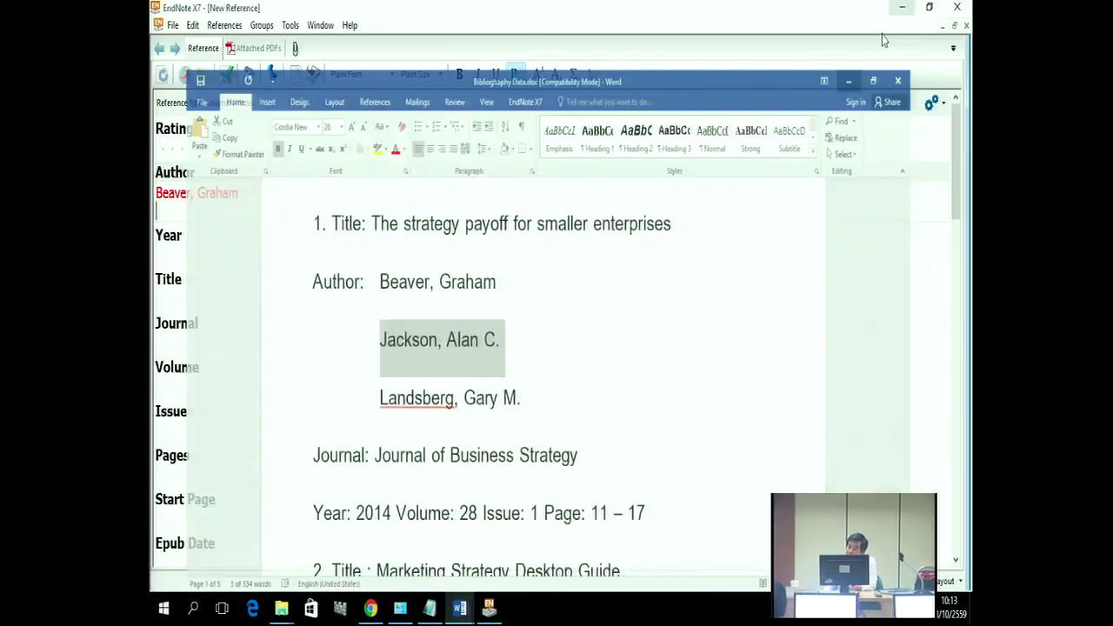
right_click(158, 210)
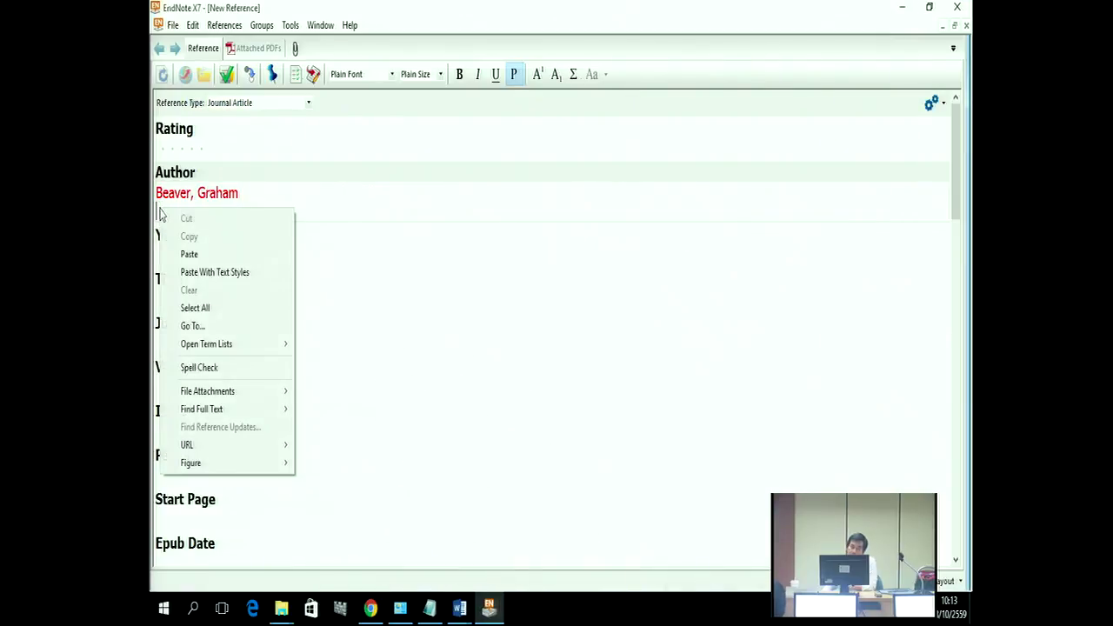
left_click(190, 254)
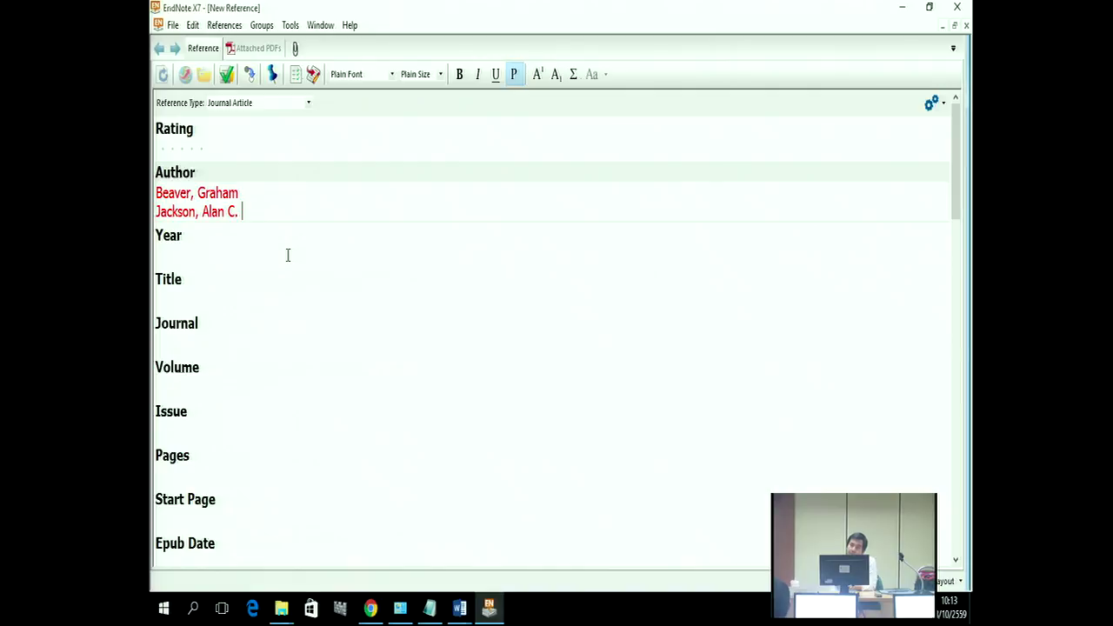
key("Return")
Step: Close the Bibliography Data document window and bring up the Endnote X7 folder
mouse_move(460, 606)
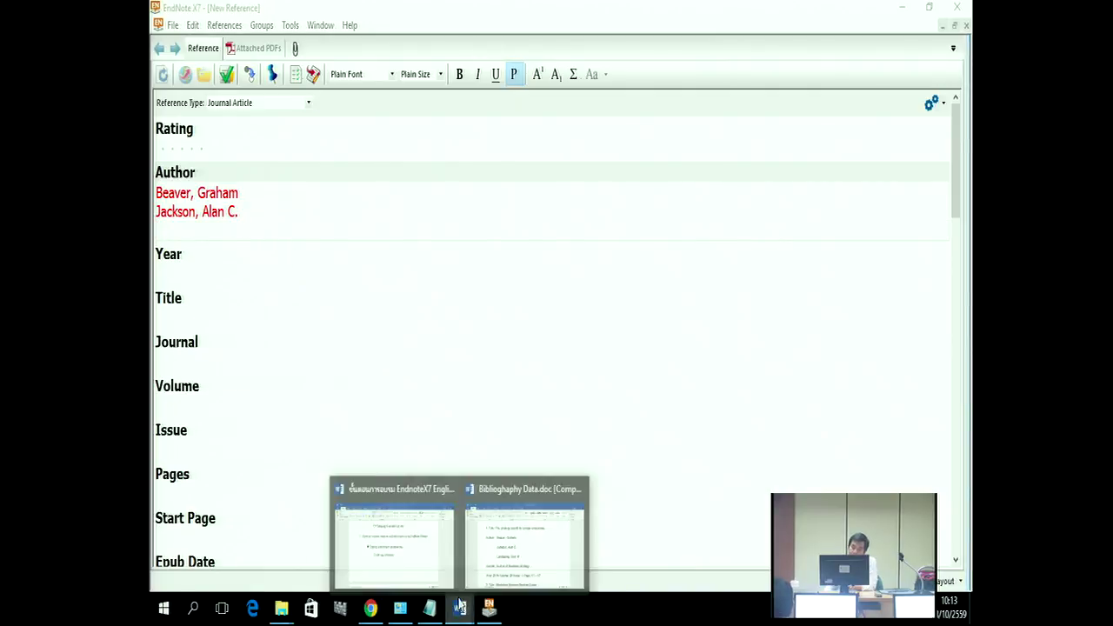
left_click(579, 489)
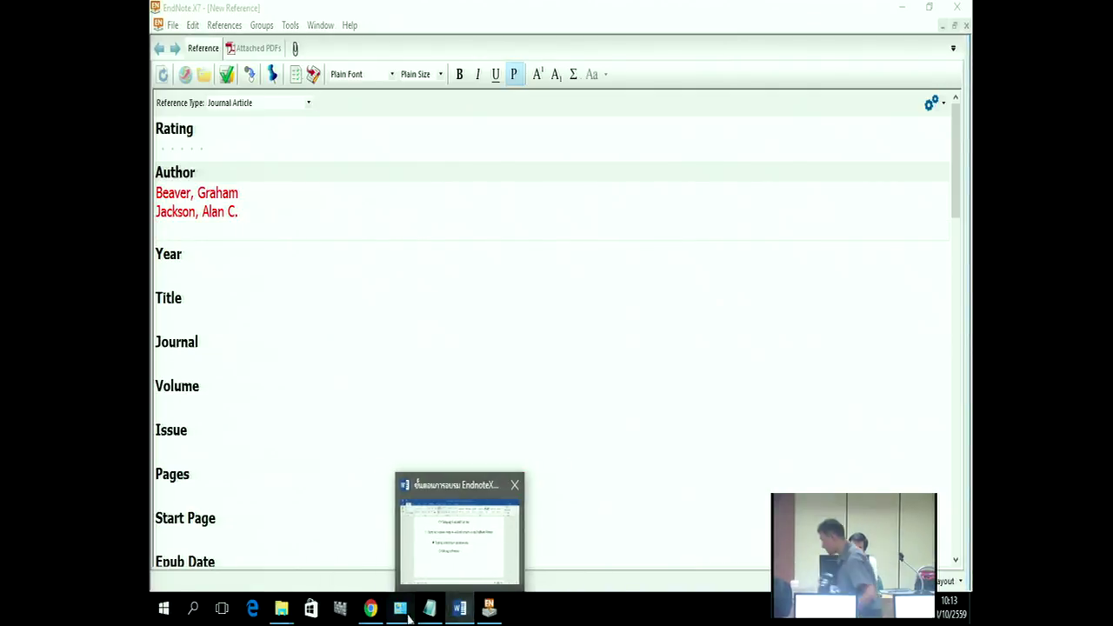
mouse_move(281, 607)
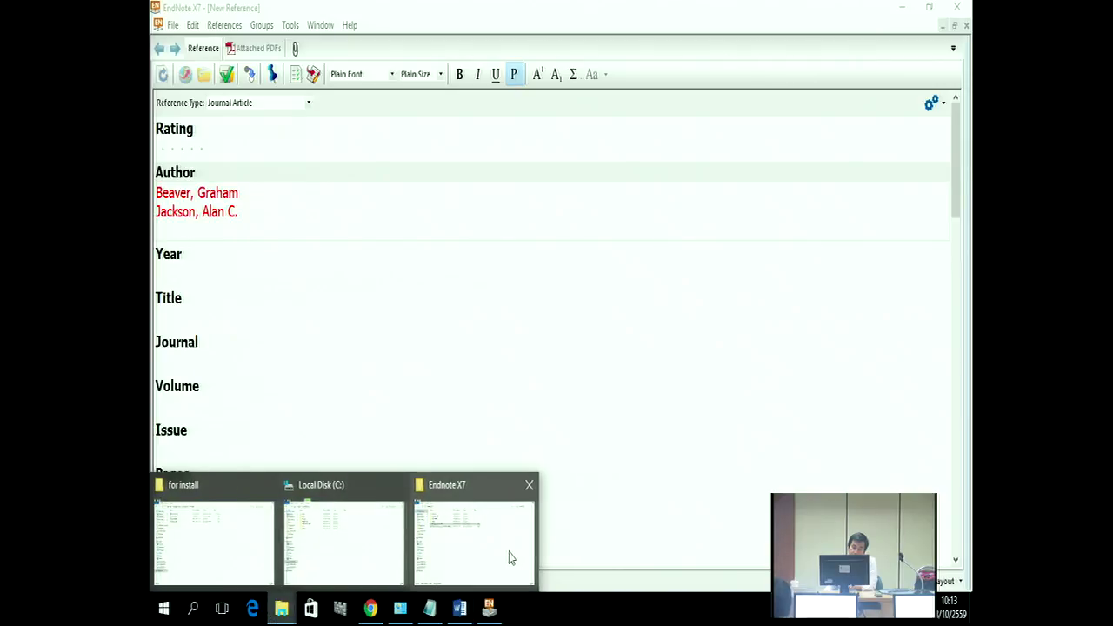
left_click(510, 557)
Step: Reopen Bibliography Data.doc in Word and locate the third author's entry
double_click(310, 171)
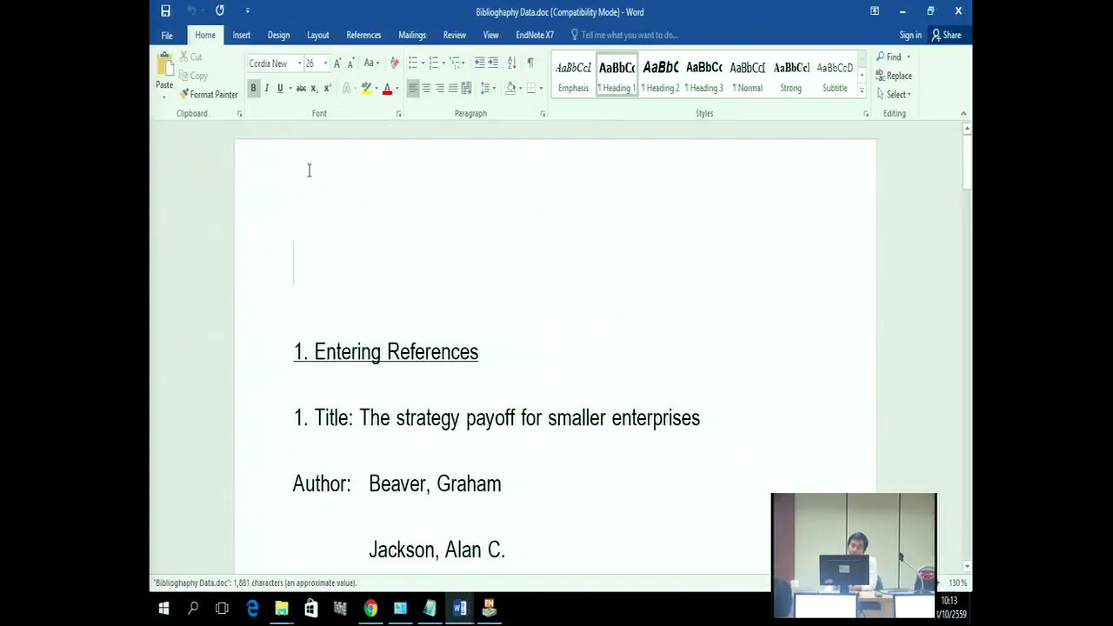
scroll(548, 236, "down", 5)
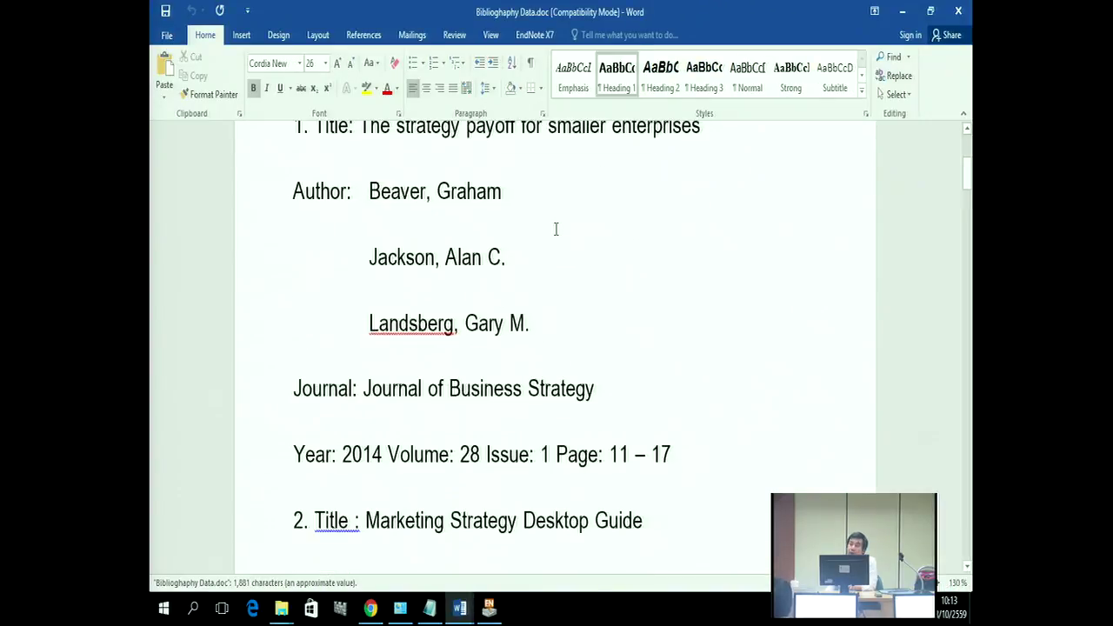
scroll(560, 228, "down", 1)
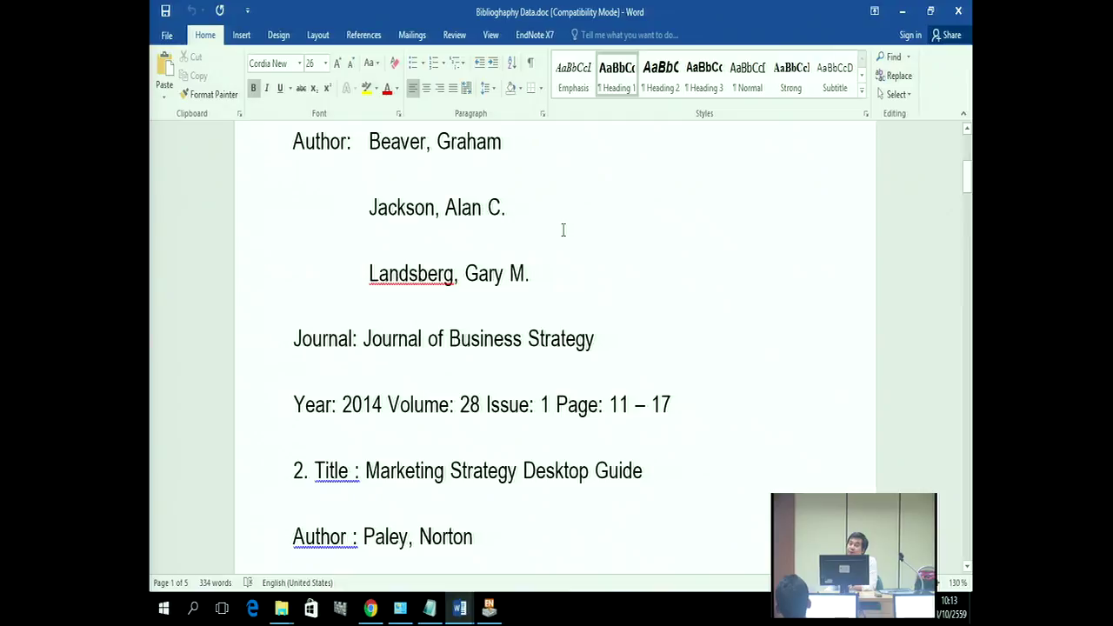
left_click(354, 341)
left_click_drag(355, 339, 304, 339)
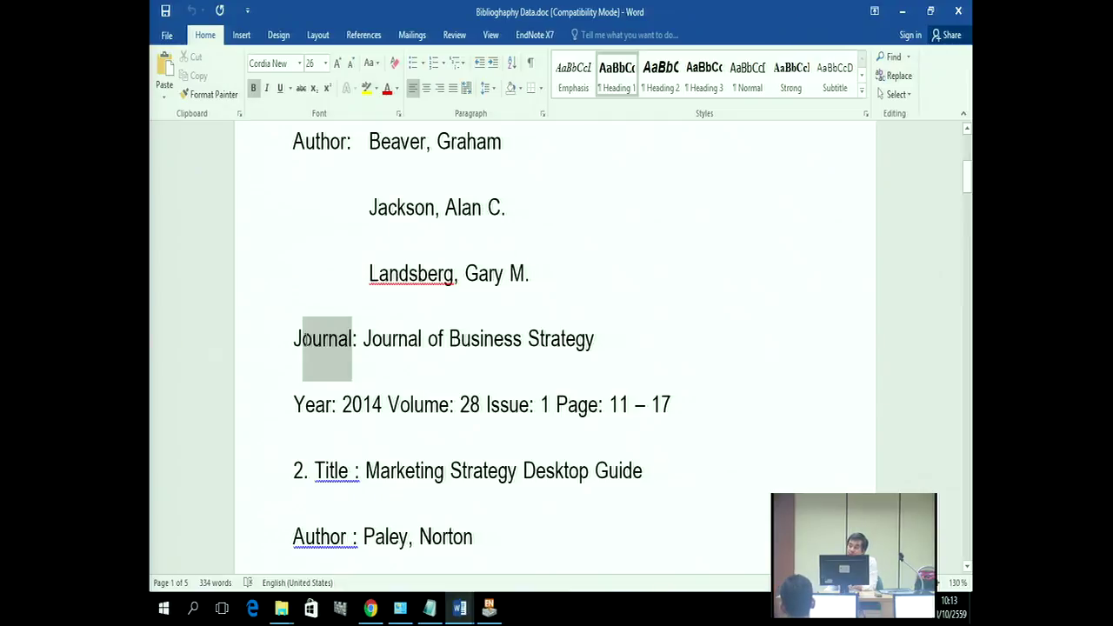
scroll(342, 240, "up", 1)
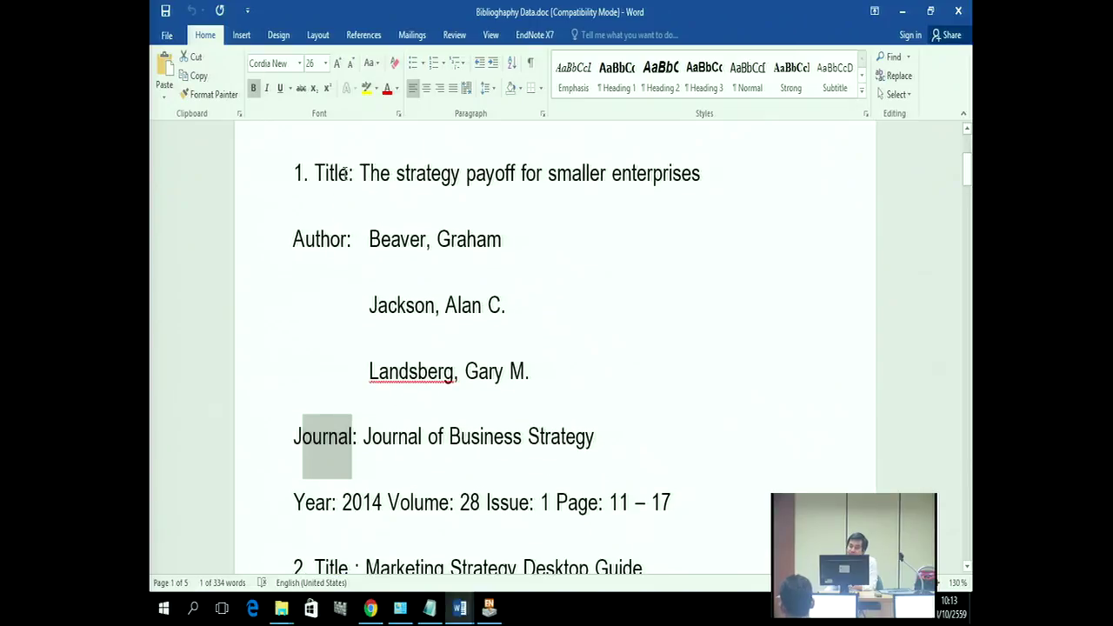
left_click_drag(347, 173, 325, 173)
scroll(525, 410, "down", 1)
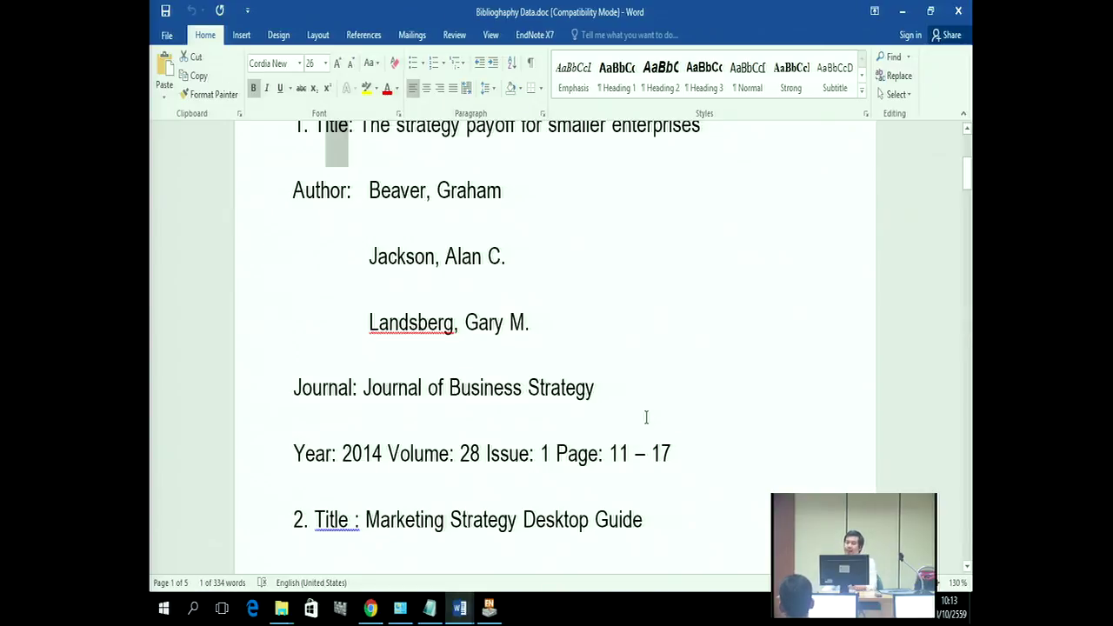
Step: Copy 'Landsberg, Gary M.' from Word and paste it as the third author
left_click_drag(371, 324, 470, 338)
right_click(469, 338)
left_click(497, 367)
left_click(489, 607)
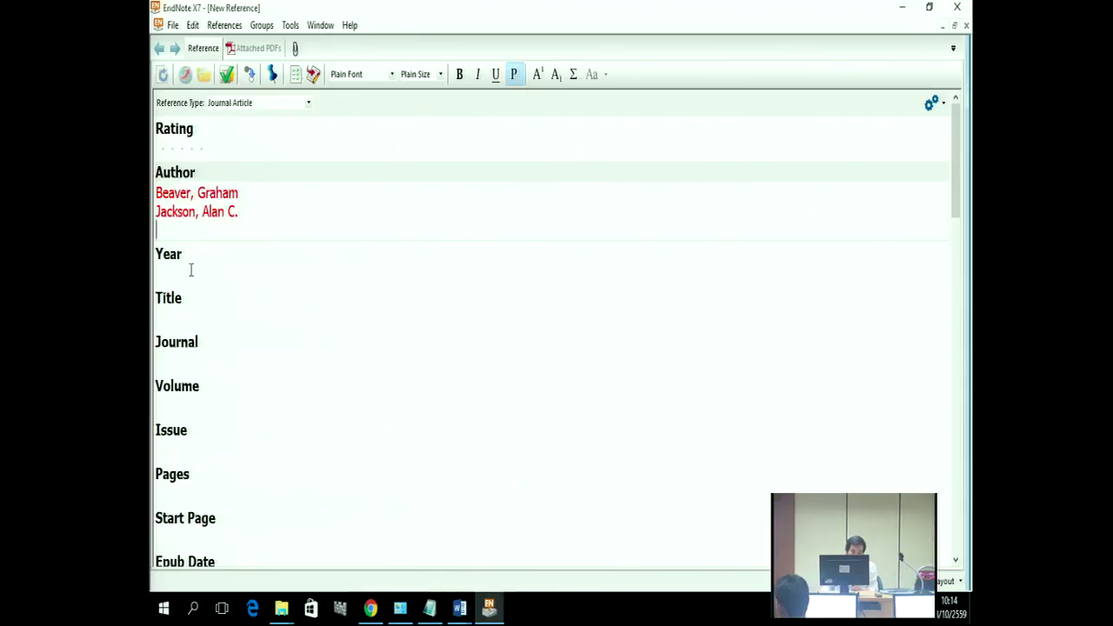
right_click(161, 231)
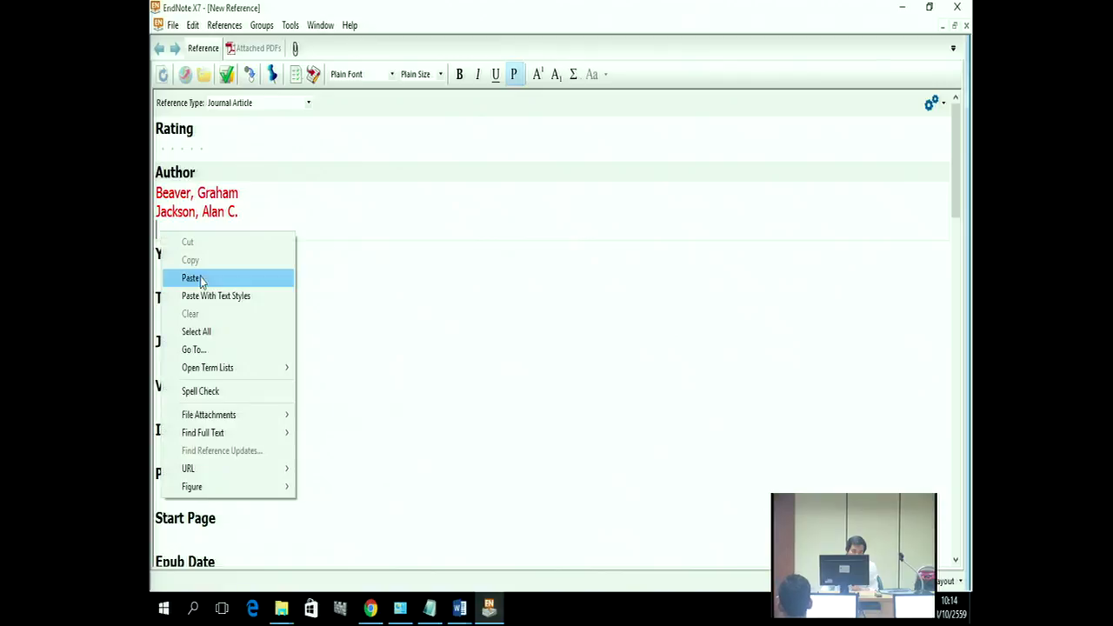
left_click(200, 280)
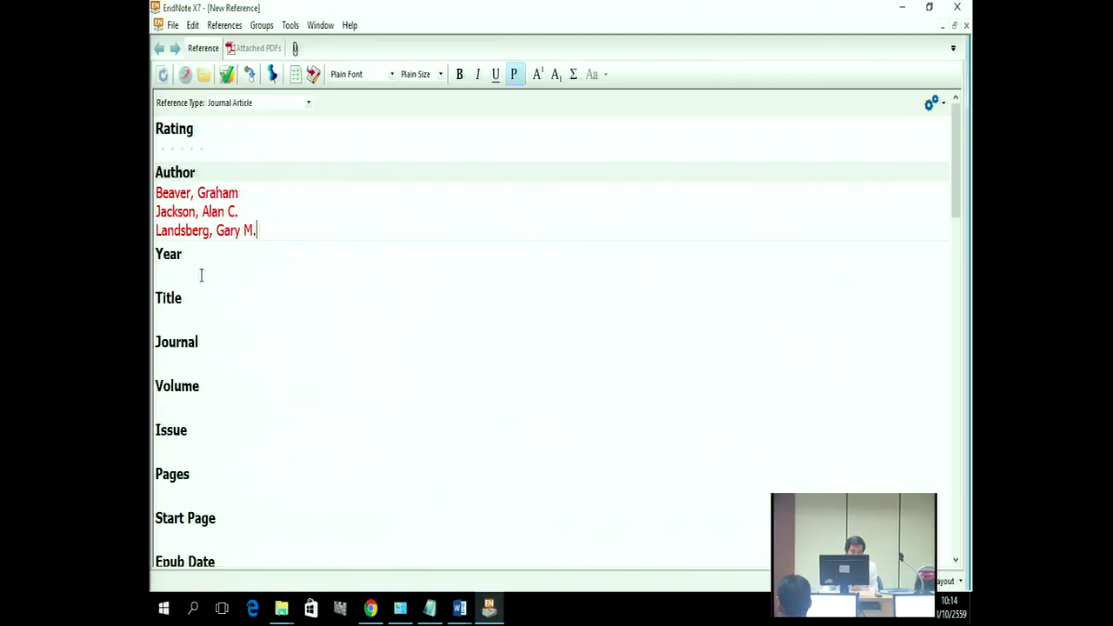
Step: Copy the year 2014 from Word into the EndNote Year field
mouse_move(459, 607)
left_click(522, 561)
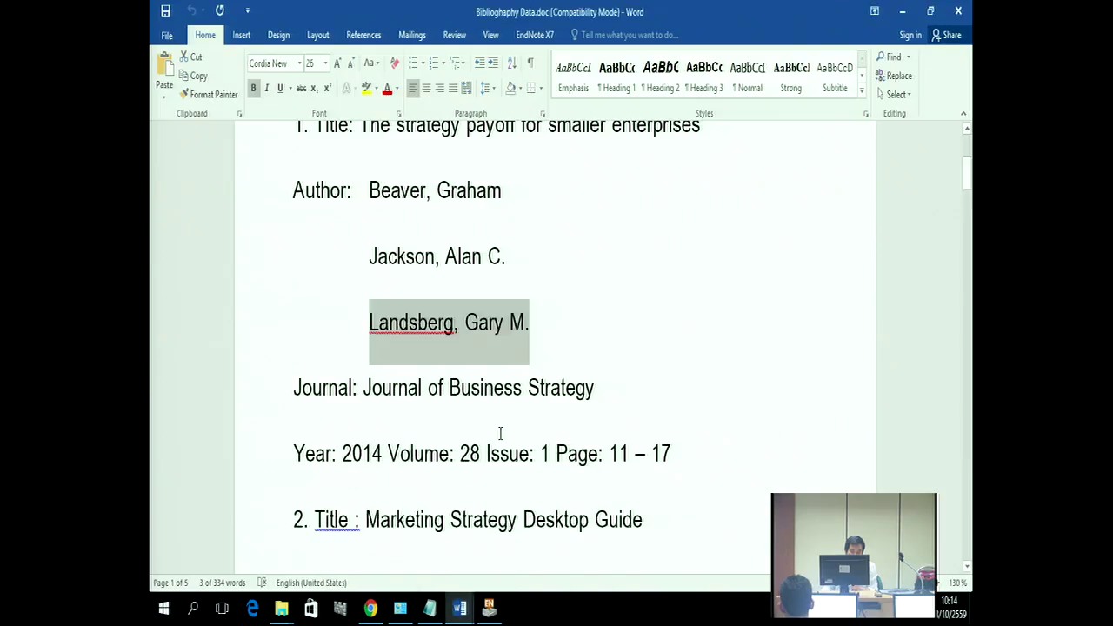
left_click_drag(342, 453, 382, 453)
right_click(376, 455)
left_click(397, 258)
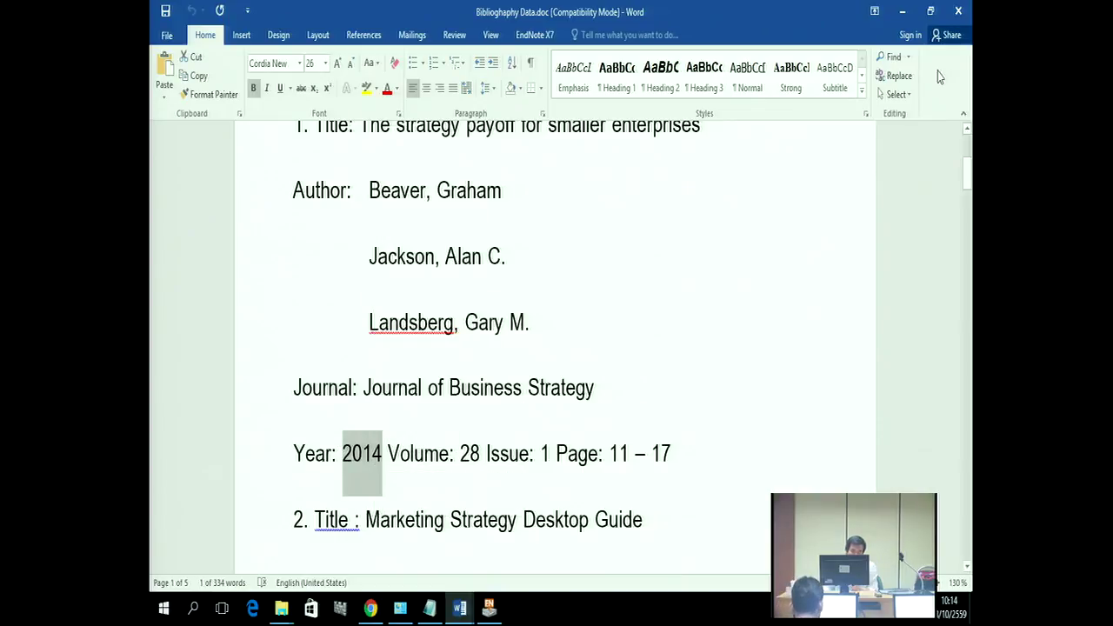
left_click(901, 11)
left_click(168, 274)
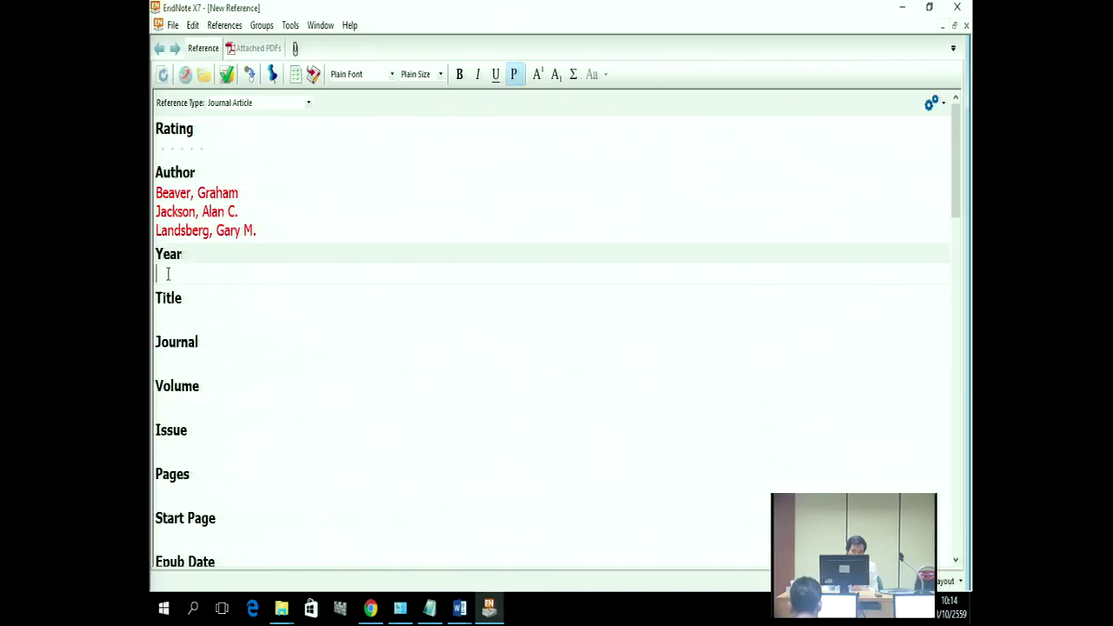
right_click(168, 274)
left_click(208, 318)
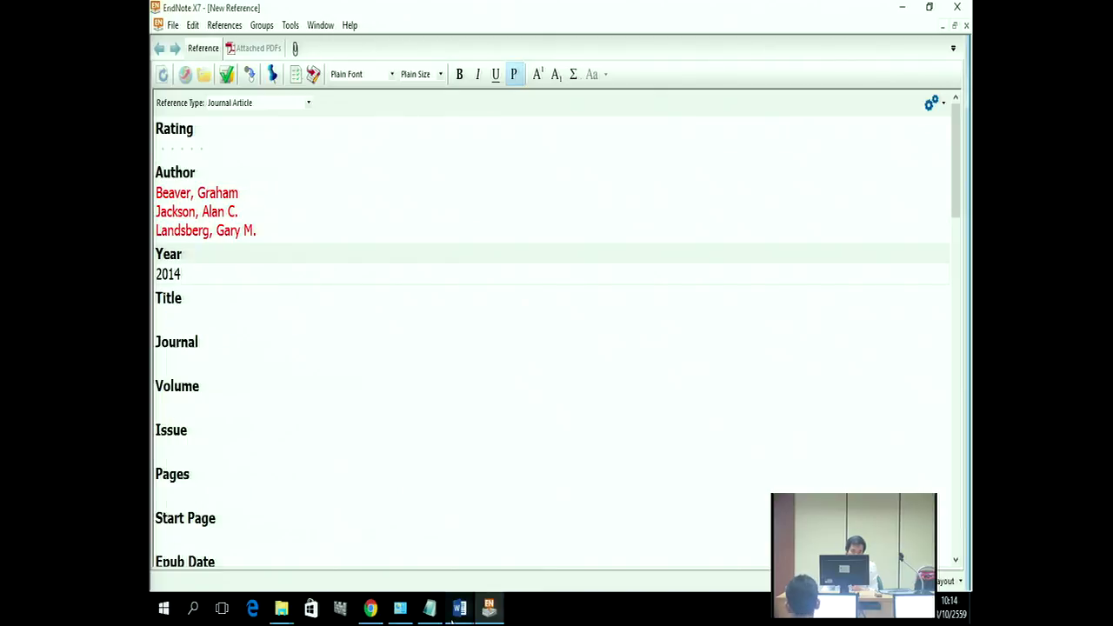
Step: Copy the article title 'The strategy payoff for smaller enterprises' into the Title field
left_click(503, 565)
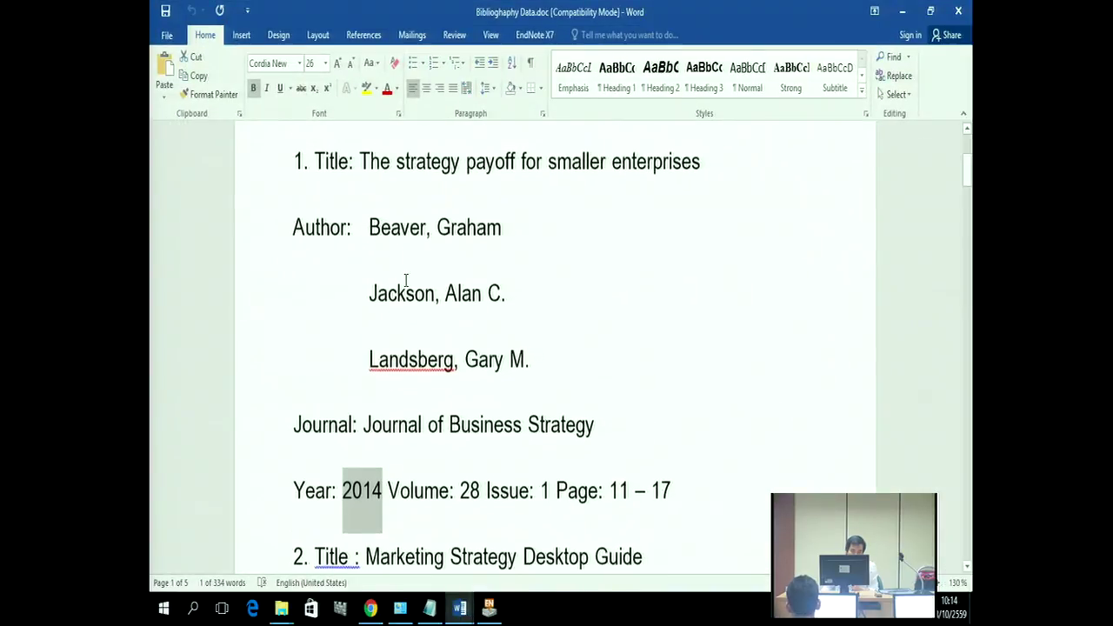
scroll(405, 280, "up", 1)
left_click_drag(360, 174, 660, 193)
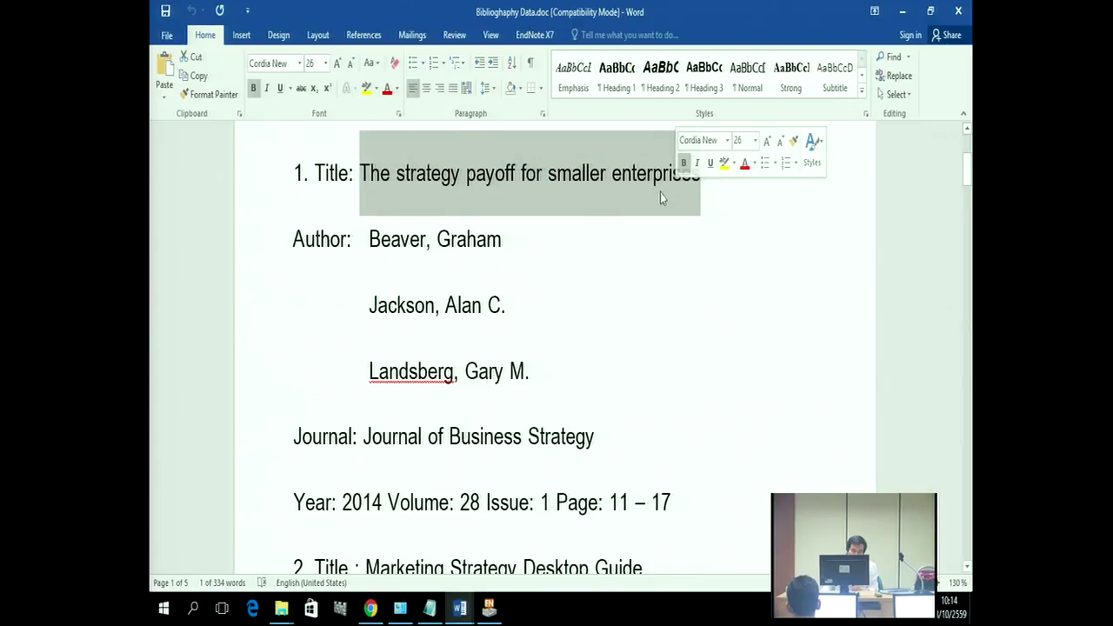
right_click(659, 192)
left_click(687, 221)
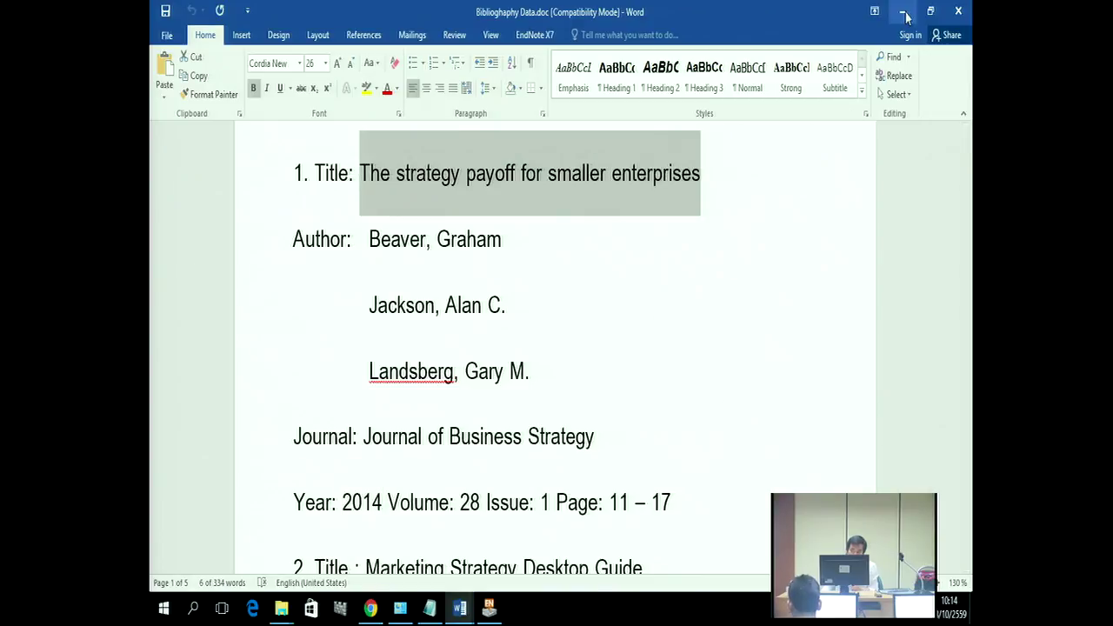
left_click(904, 12)
left_click(170, 318)
right_click(169, 318)
left_click(197, 363)
mouse_move(459, 608)
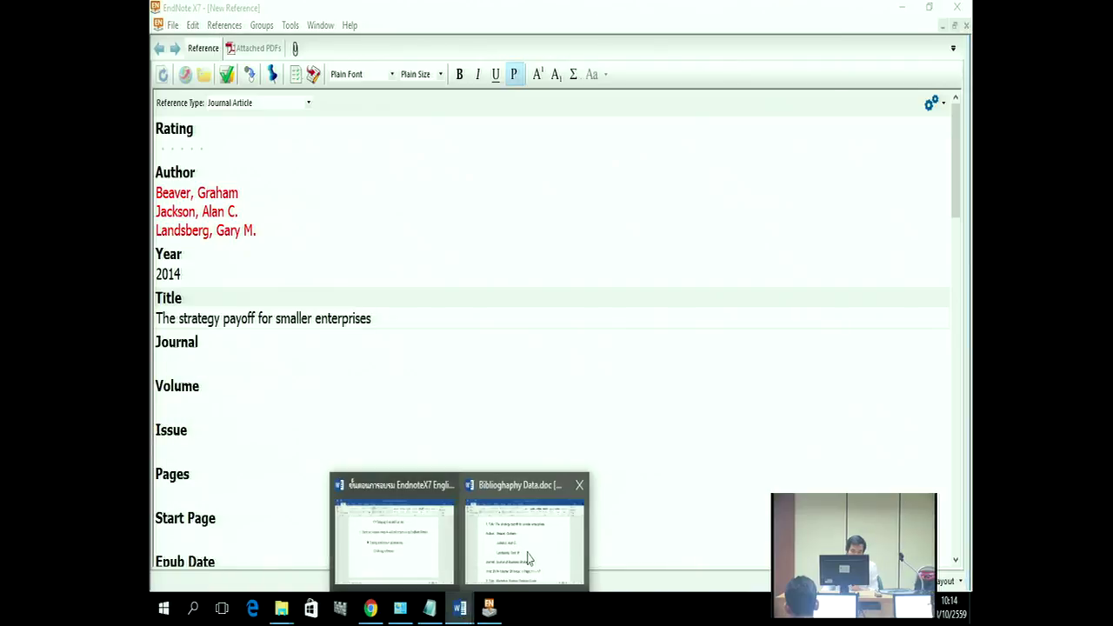
left_click(528, 558)
Step: Copy 'Journal of Business Strategy' from Word into the EndNote Journal field
left_click_drag(363, 437, 563, 439)
right_click(562, 447)
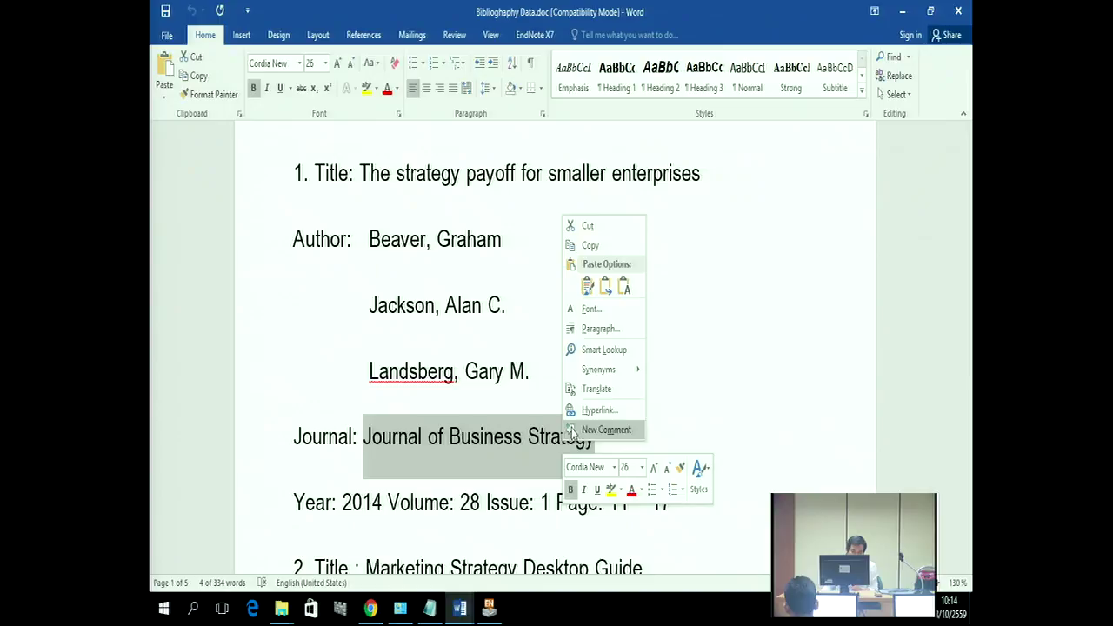
left_click(590, 245)
left_click(488, 609)
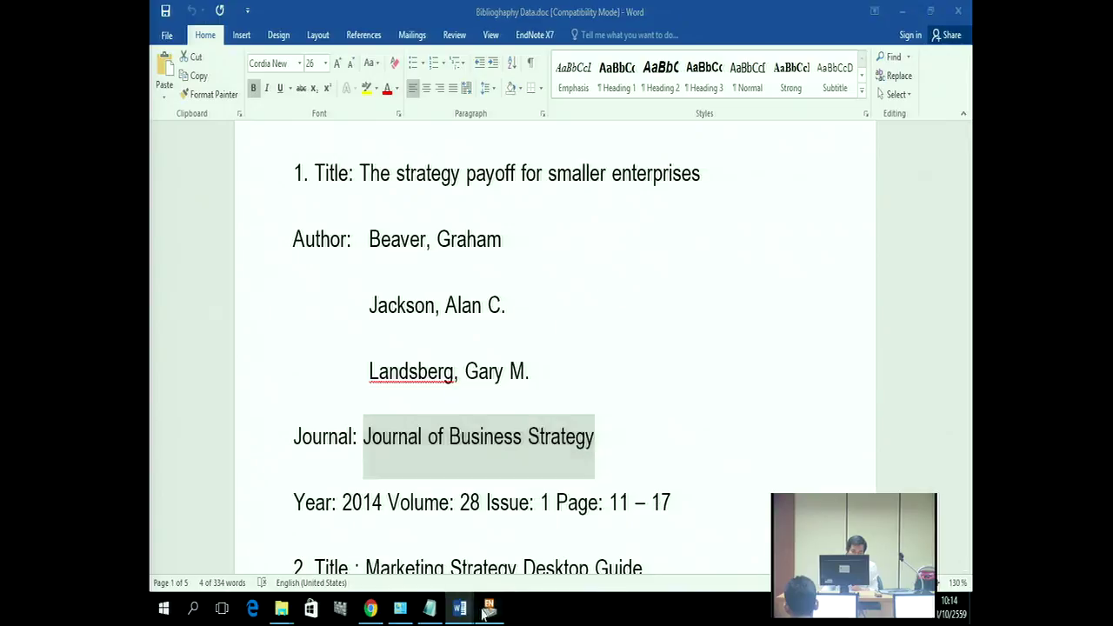
right_click(166, 368)
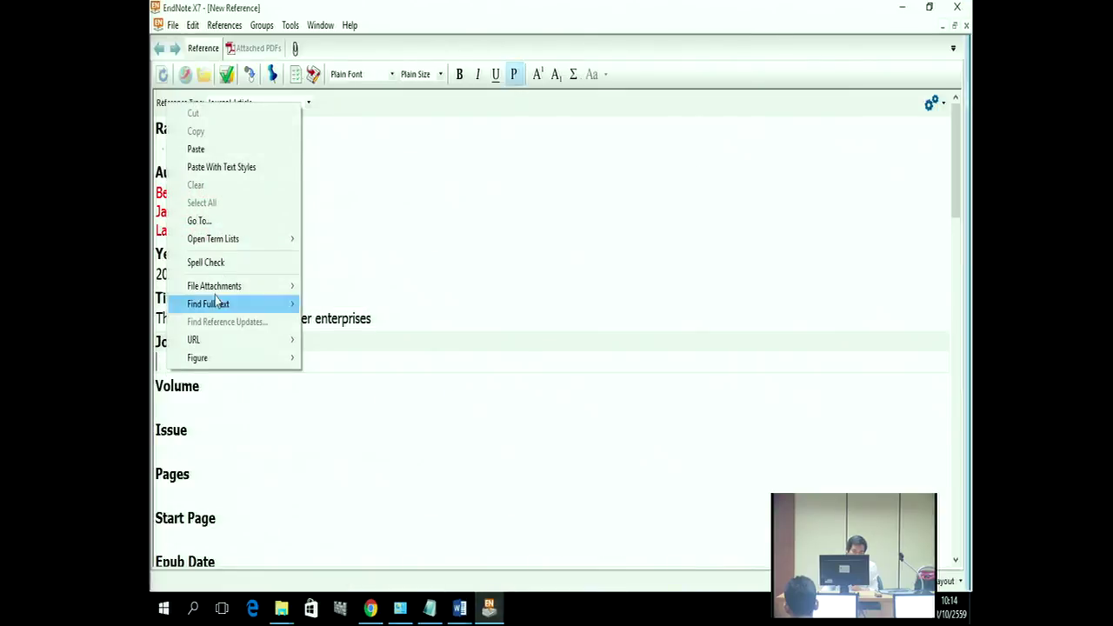
left_click(196, 149)
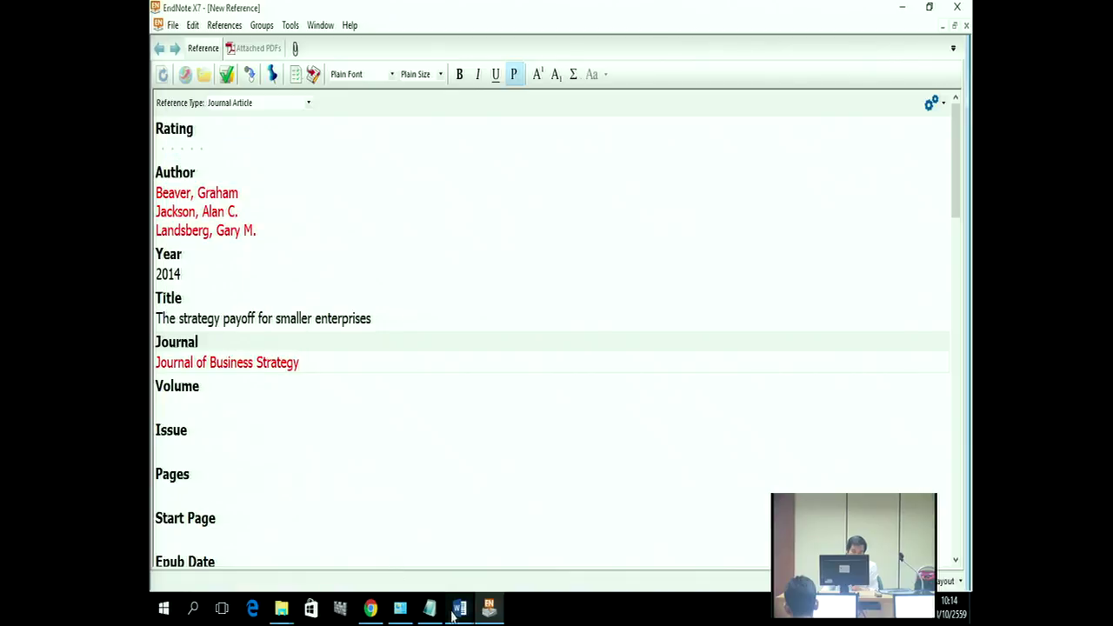
Step: Check the volume details in the Word bibliography, then return to EndNote's Volume field
left_click(459, 609)
left_click(499, 549)
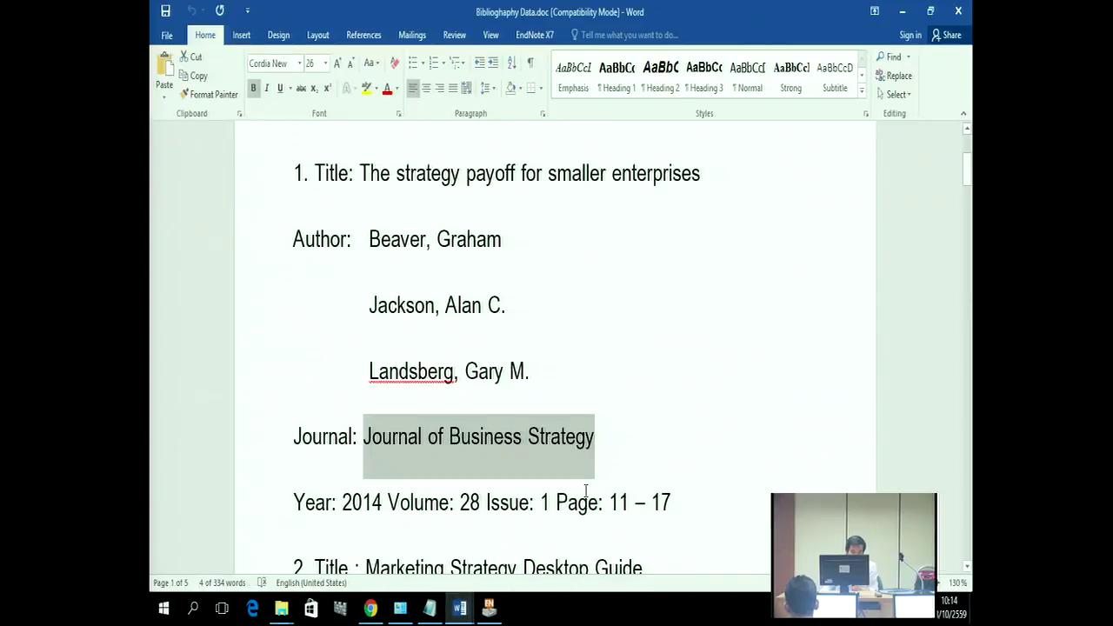
scroll(585, 491, "down", 1)
left_click(901, 12)
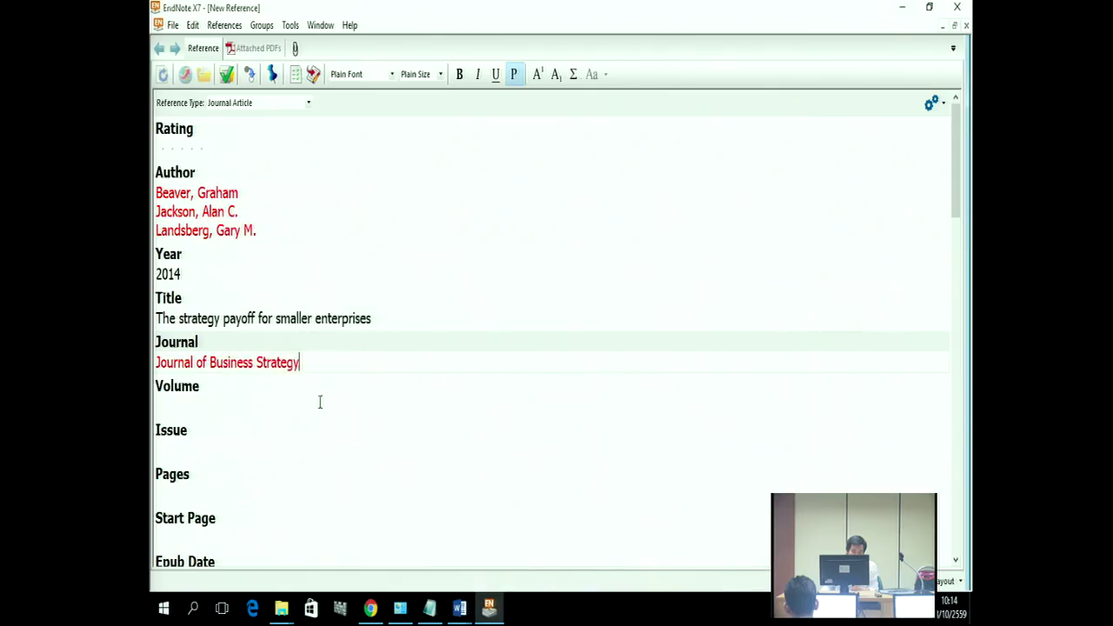
left_click(179, 396)
Step: Enter volume 28, issue 1 and pages 11-17, removing a page range mistakenly typed into Issue
type("28")
left_click(170, 448)
type("1")
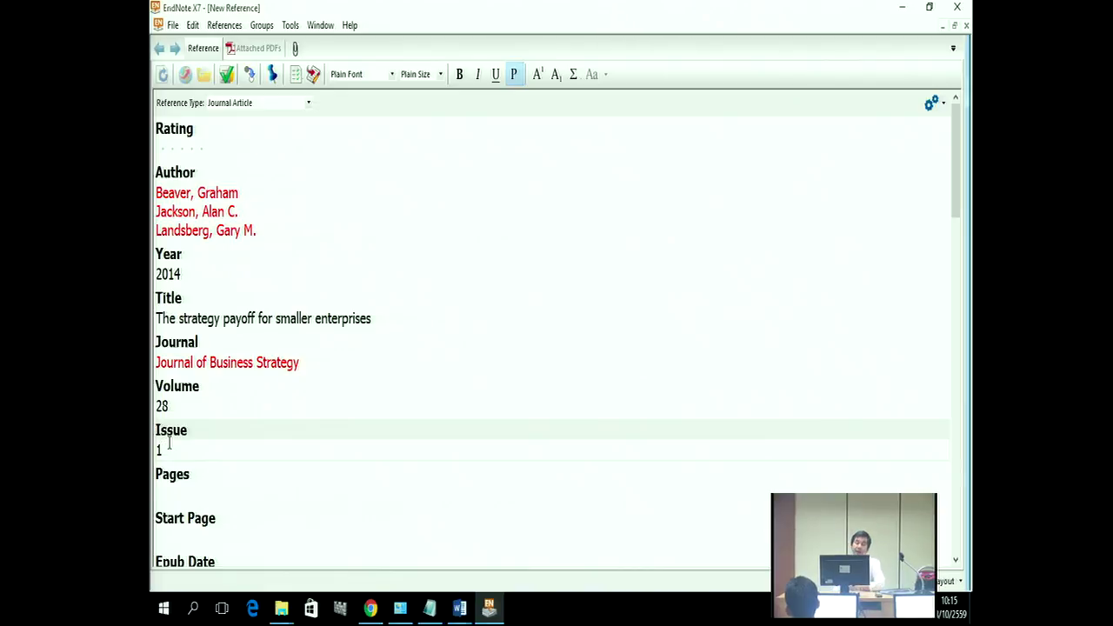
type("1-17")
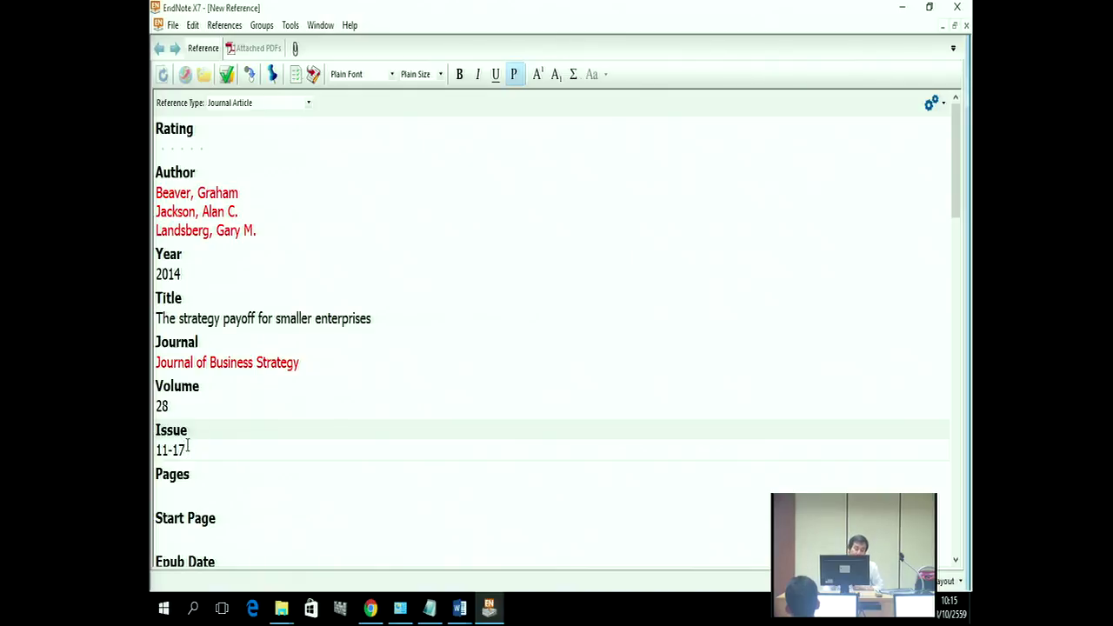
key("BackSpace")
key("BackSpace")
key("BackSpace")
key("BackSpace")
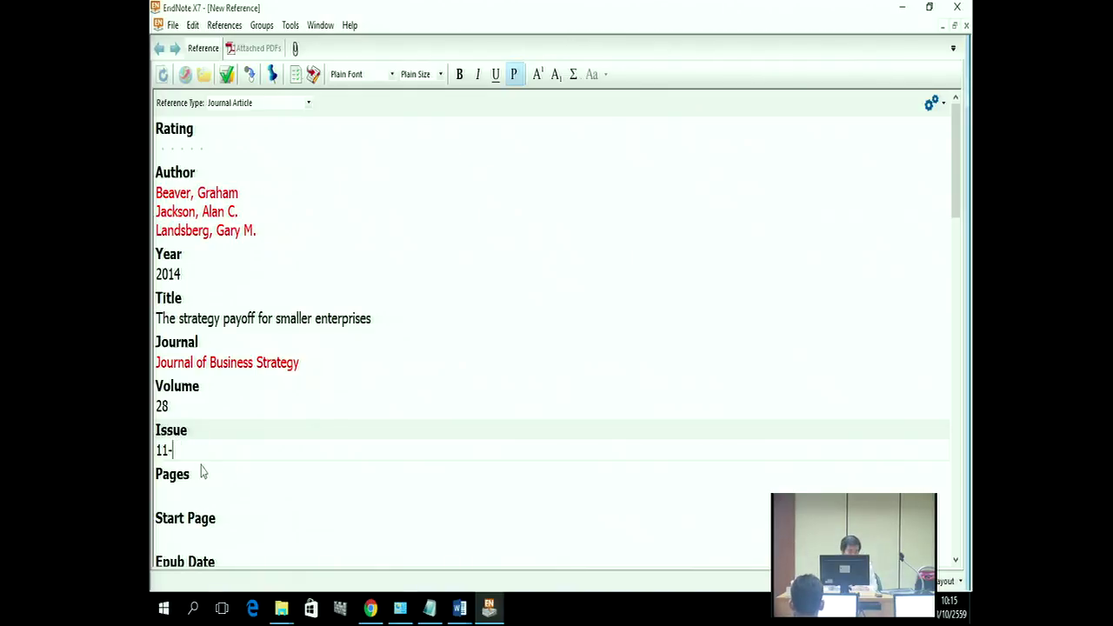
left_click(168, 487)
type("11-17")
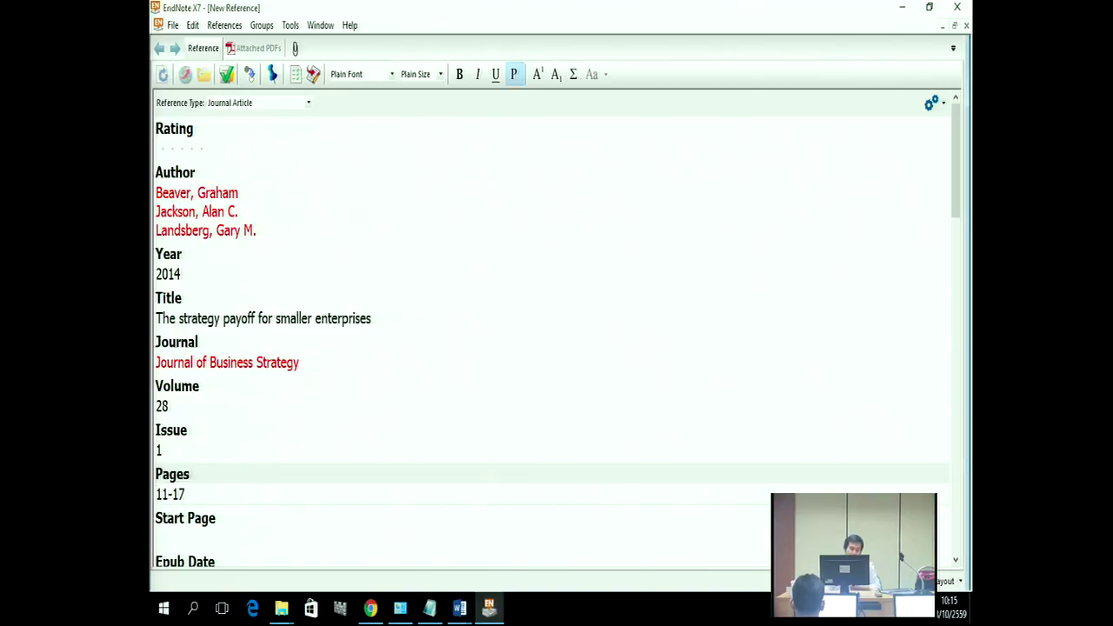
scroll(202, 505, "down", 1)
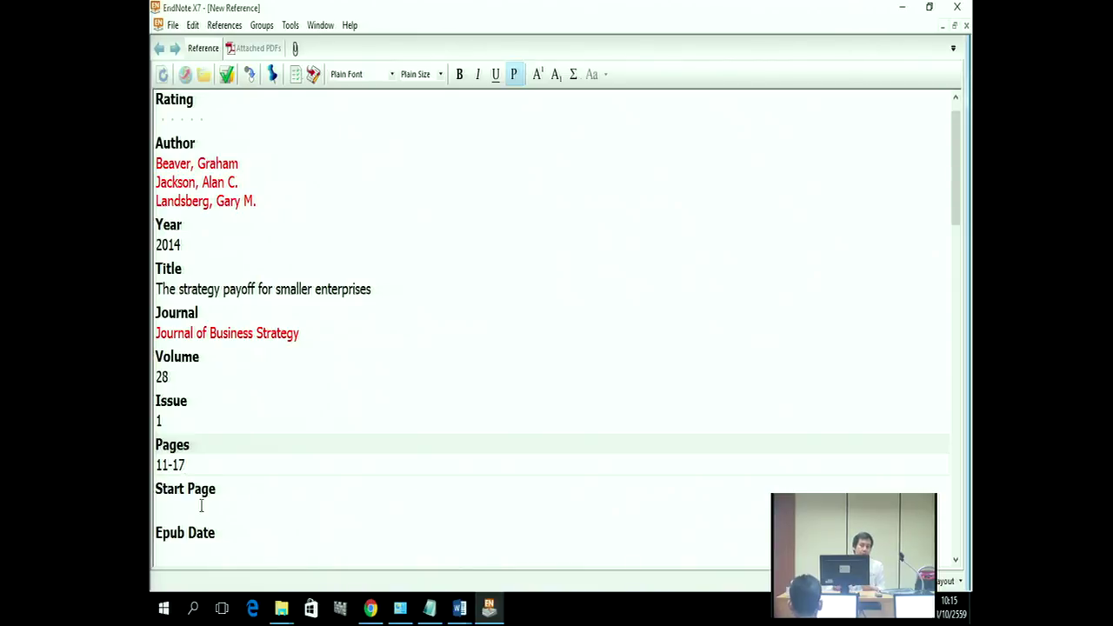
Step: Enter 11 in the Start Page field
left_click(179, 515)
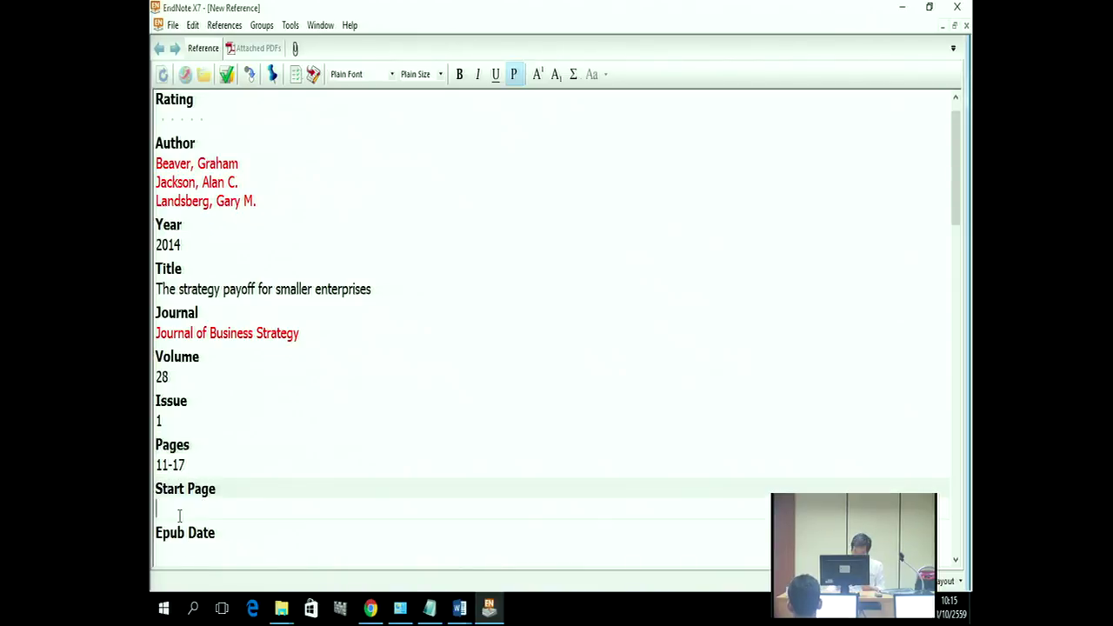
type("11")
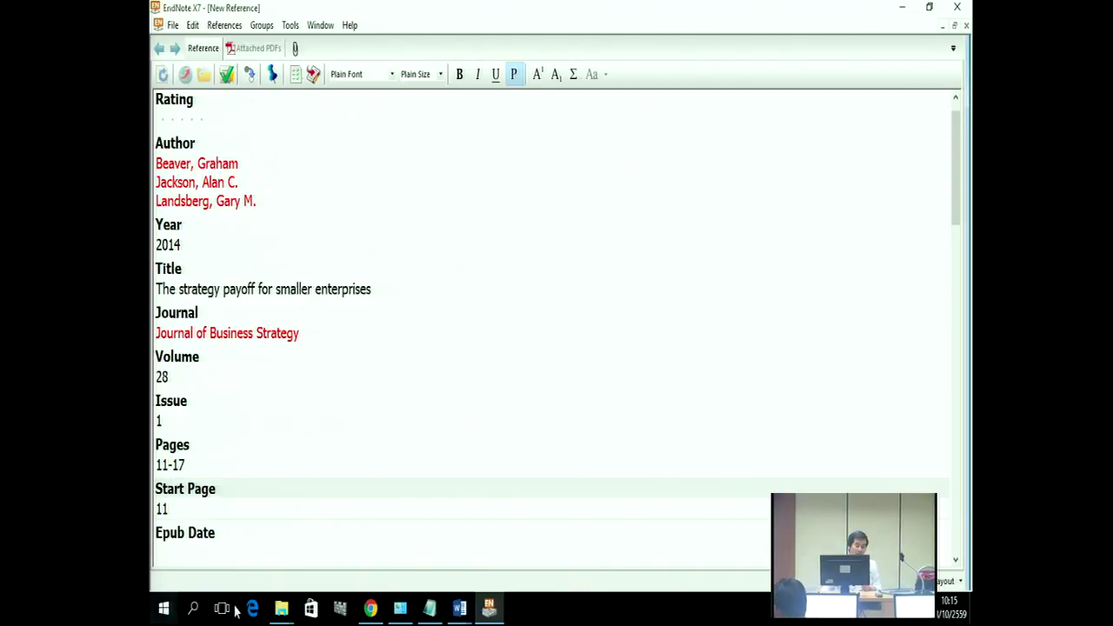
left_click(430, 613)
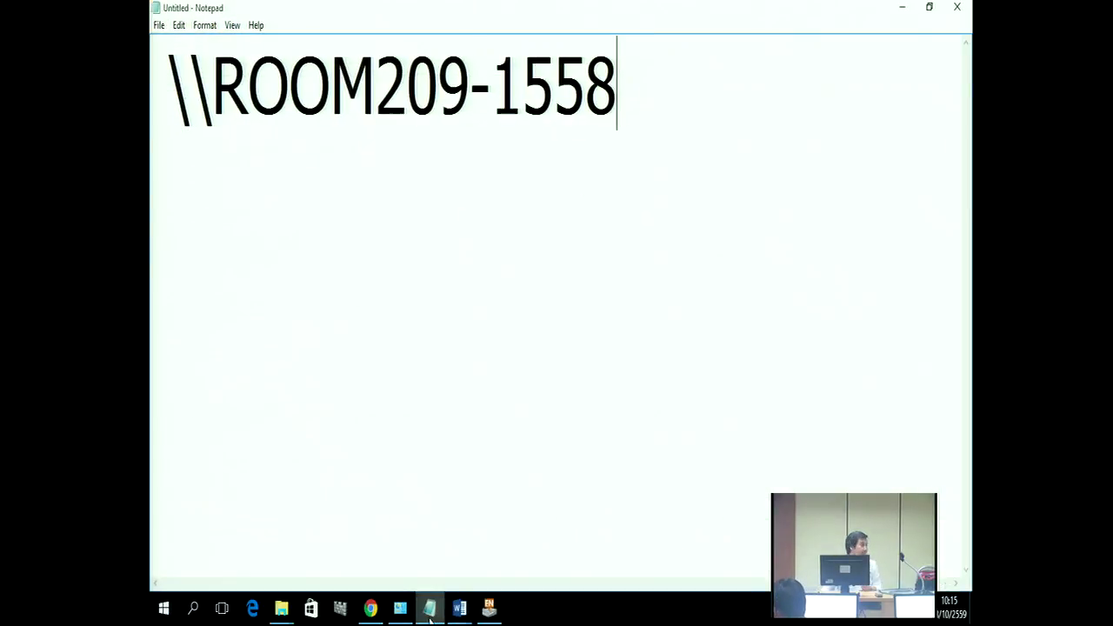
Step: Minimize all windows, open This PC, and bring back the Notepad note showing \\ROOM209-1558
left_click(902, 8)
left_click(902, 8)
left_click(902, 9)
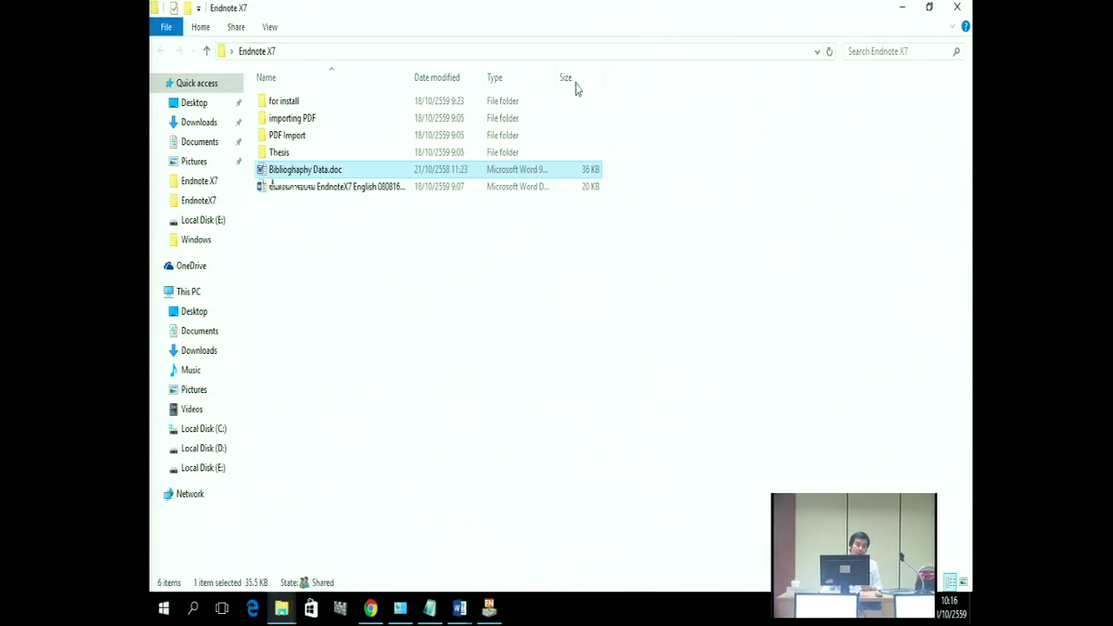
left_click(904, 9)
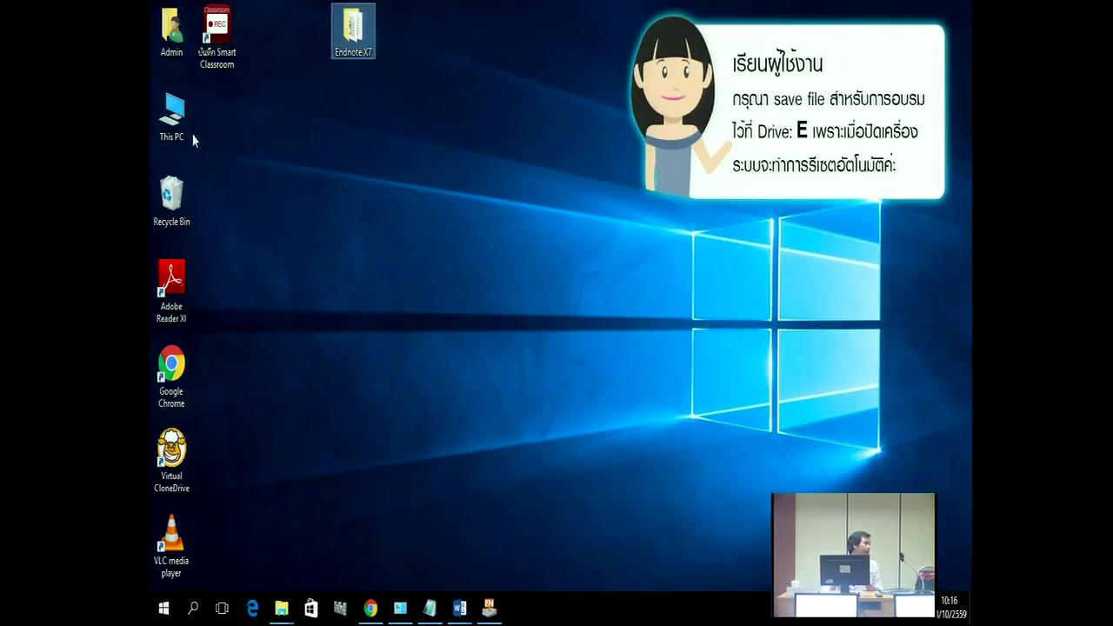
double_click(188, 136)
left_click(436, 105)
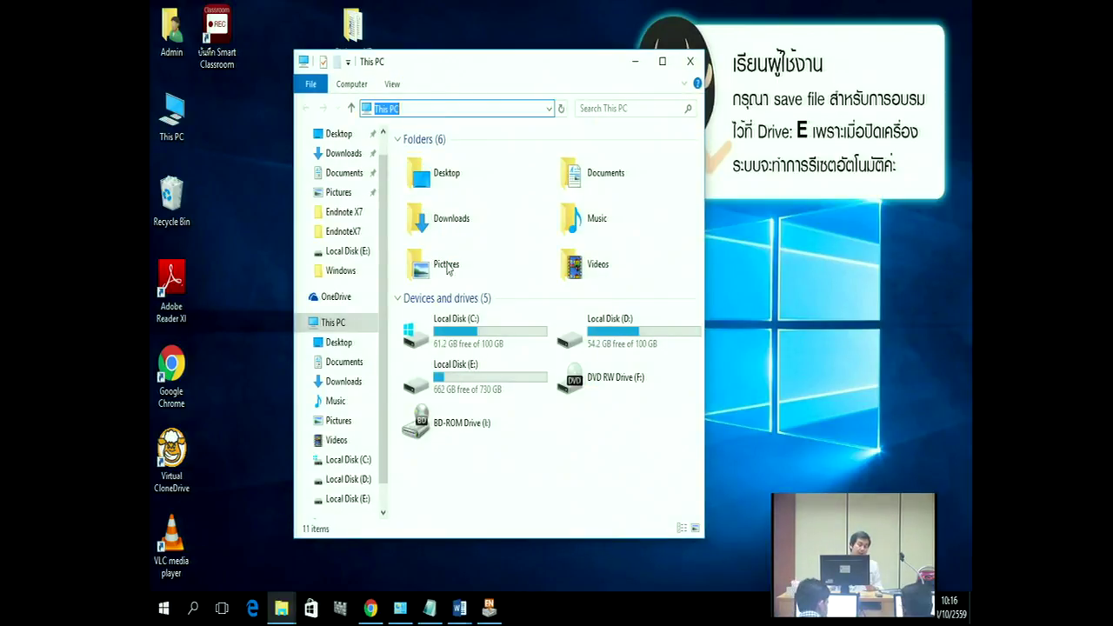
left_click(430, 607)
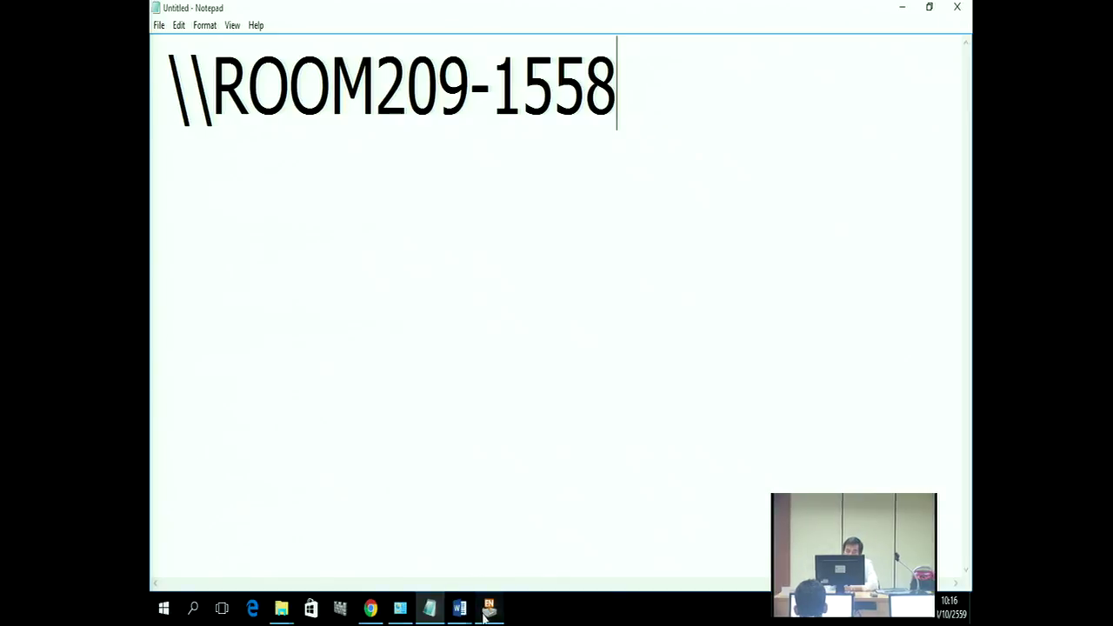
Step: Return to the EndNote reference and open the File menu to save it
mouse_move(488, 607)
left_click(500, 571)
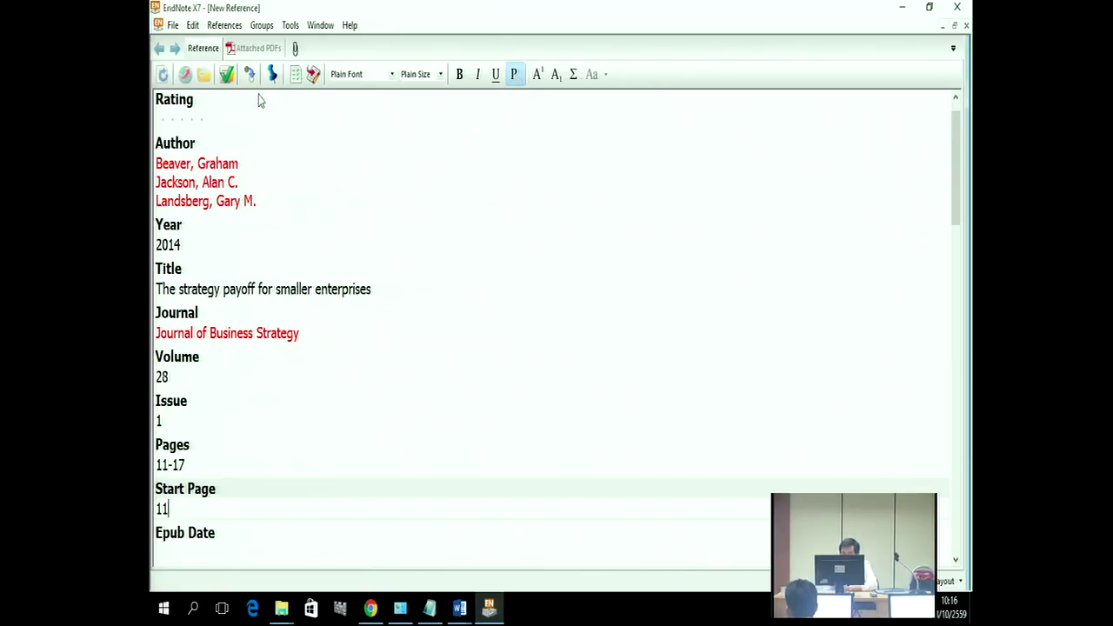
left_click(174, 26)
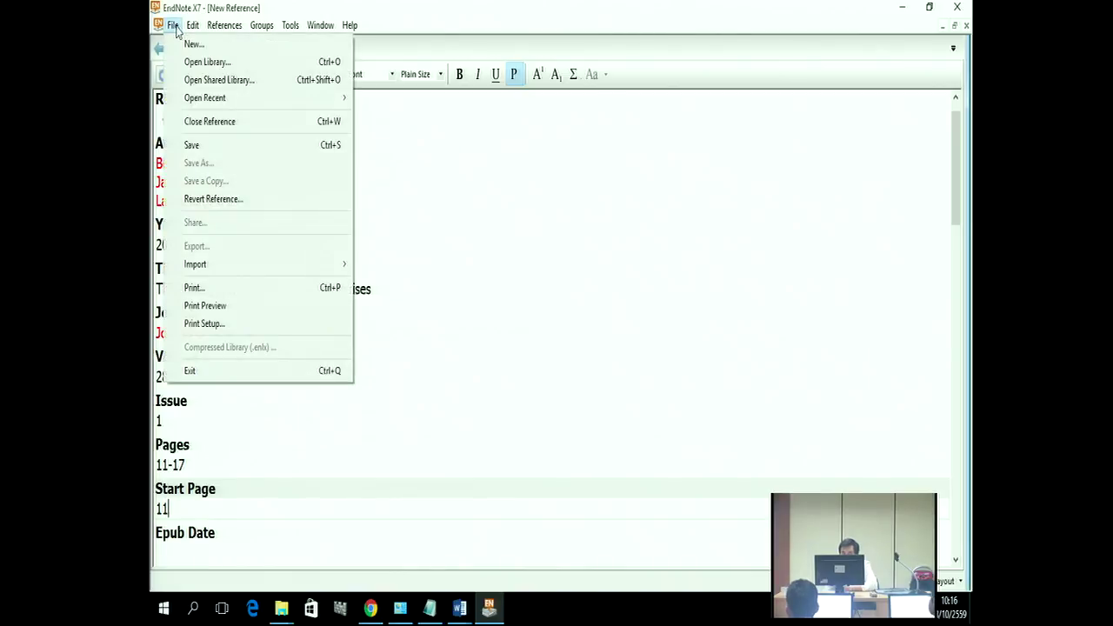
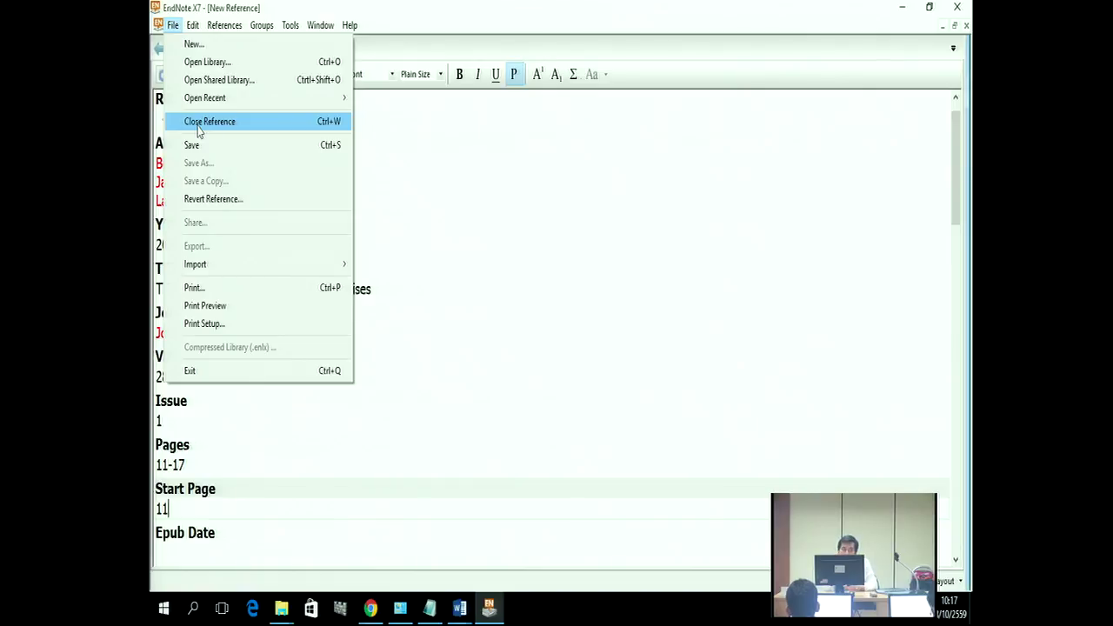
Step: Close the Beaver 2014 reference and confirm saving its changes into Bond.enl
left_click(199, 124)
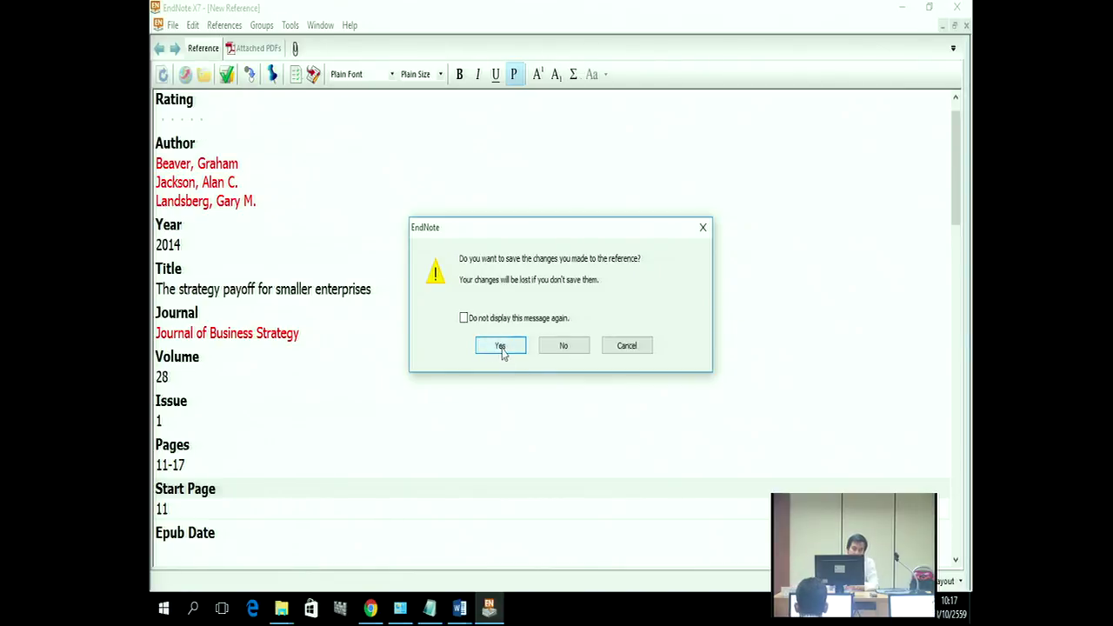
left_click(500, 347)
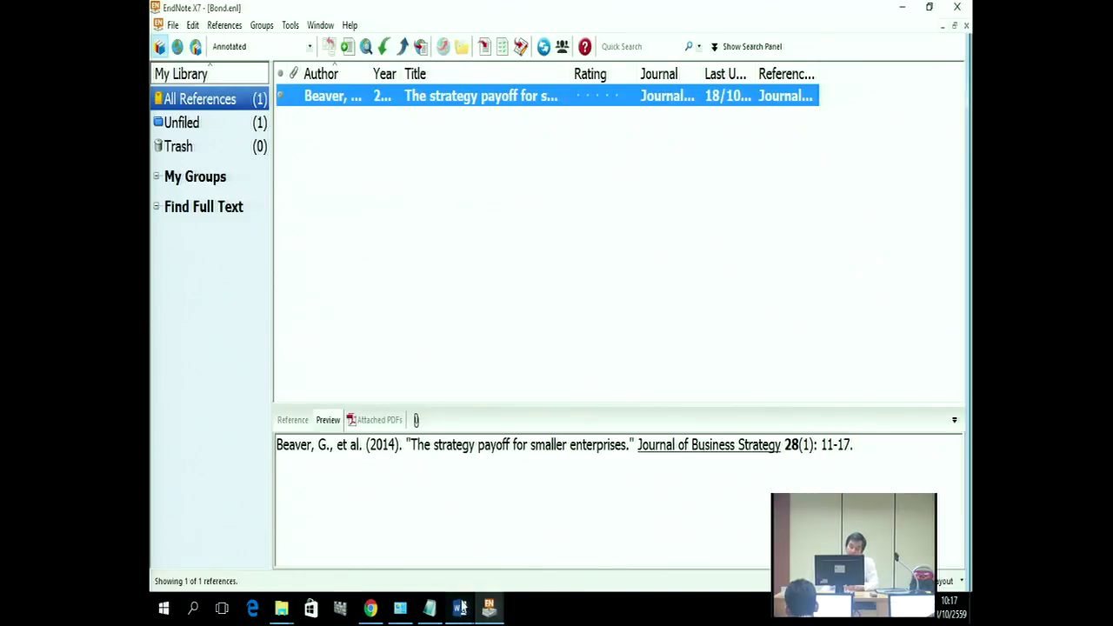
mouse_move(459, 607)
left_click(522, 526)
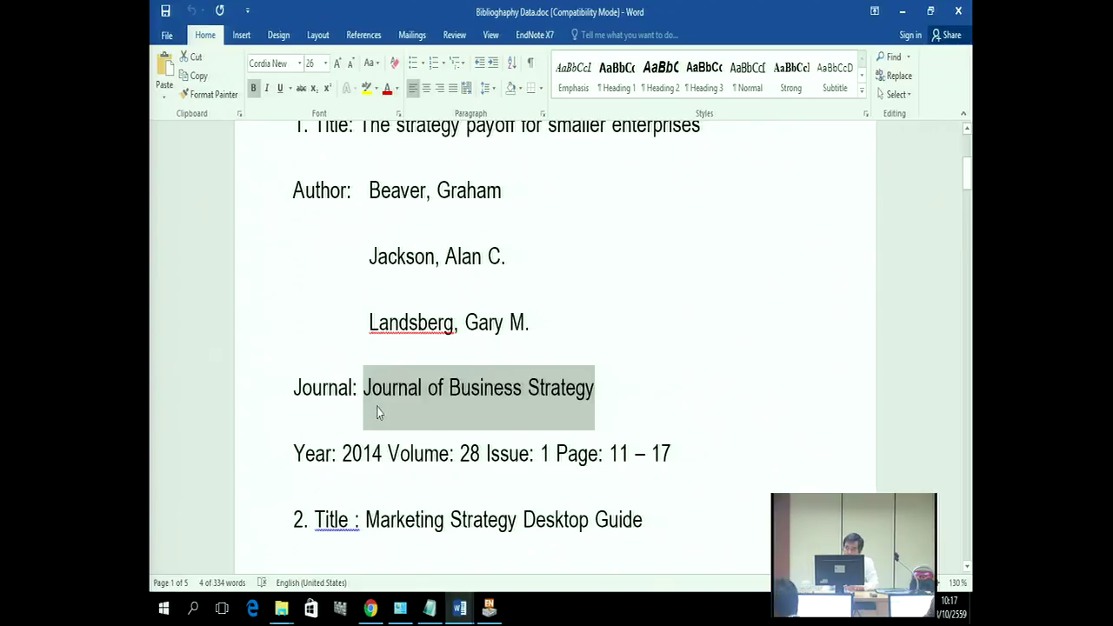
scroll(408, 396, "down", 1)
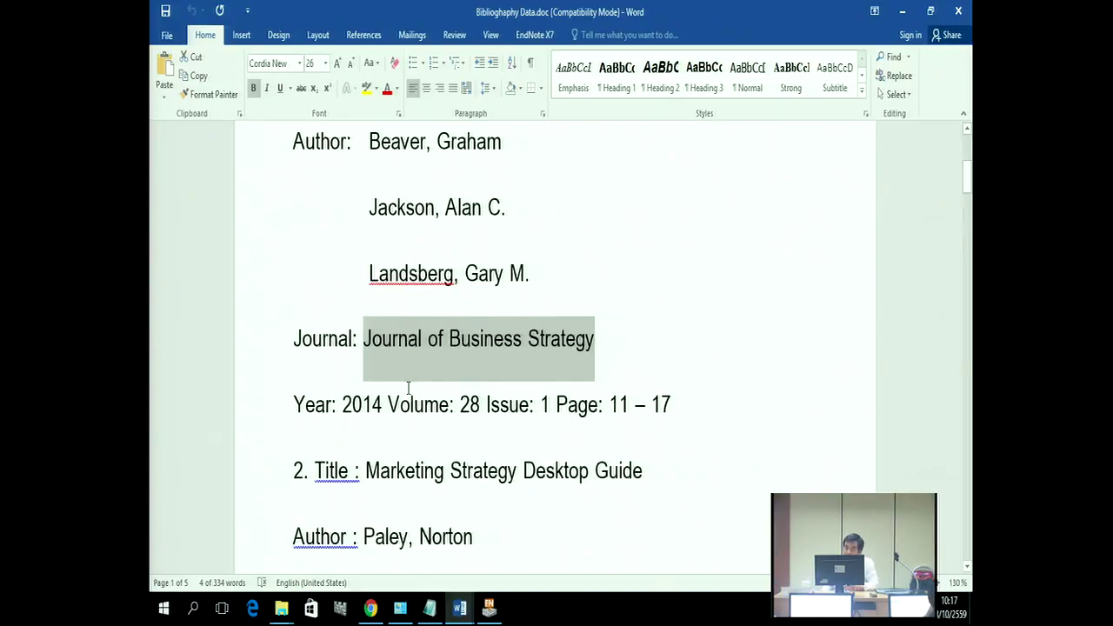
scroll(408, 390, "up", 2)
left_click_drag(369, 245, 446, 240)
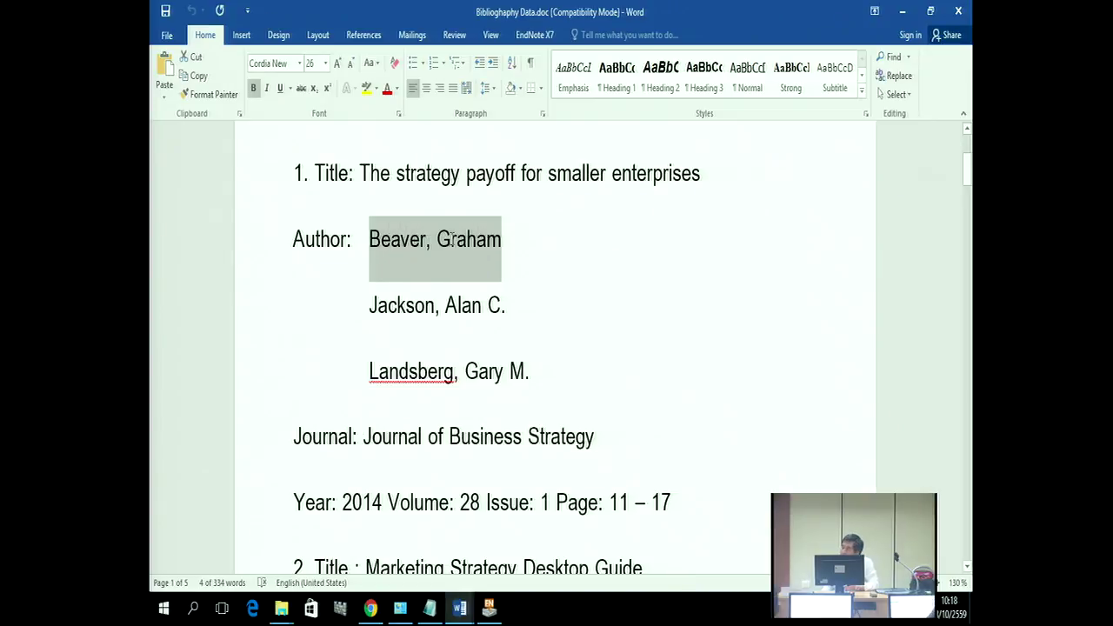
left_click_drag(451, 240, 497, 259)
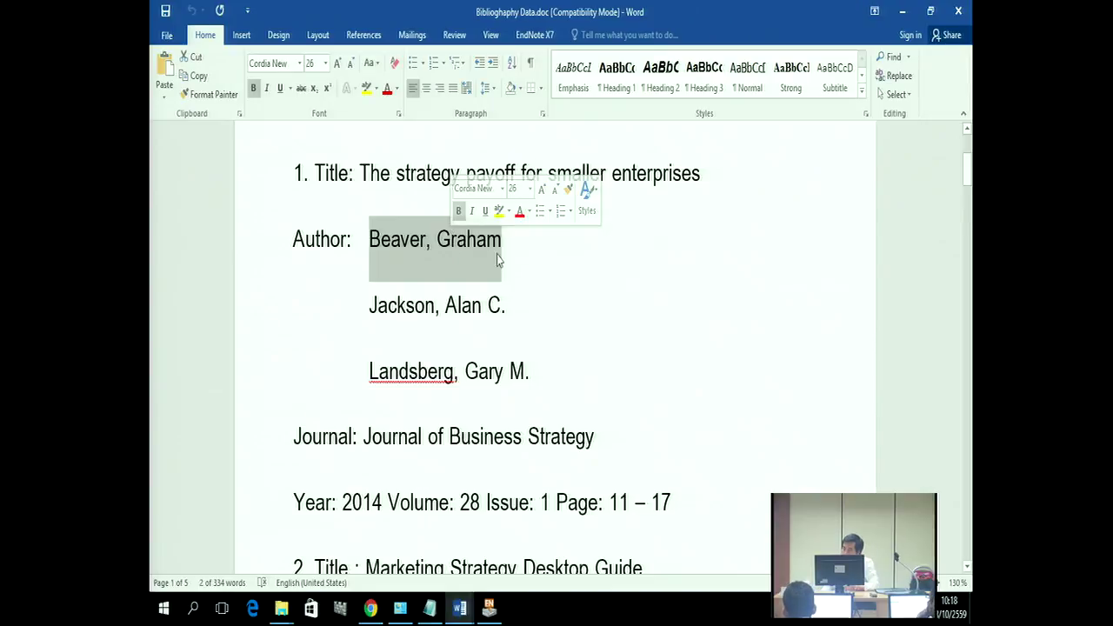
scroll(569, 287, "down", 5)
scroll(577, 287, "down", 6)
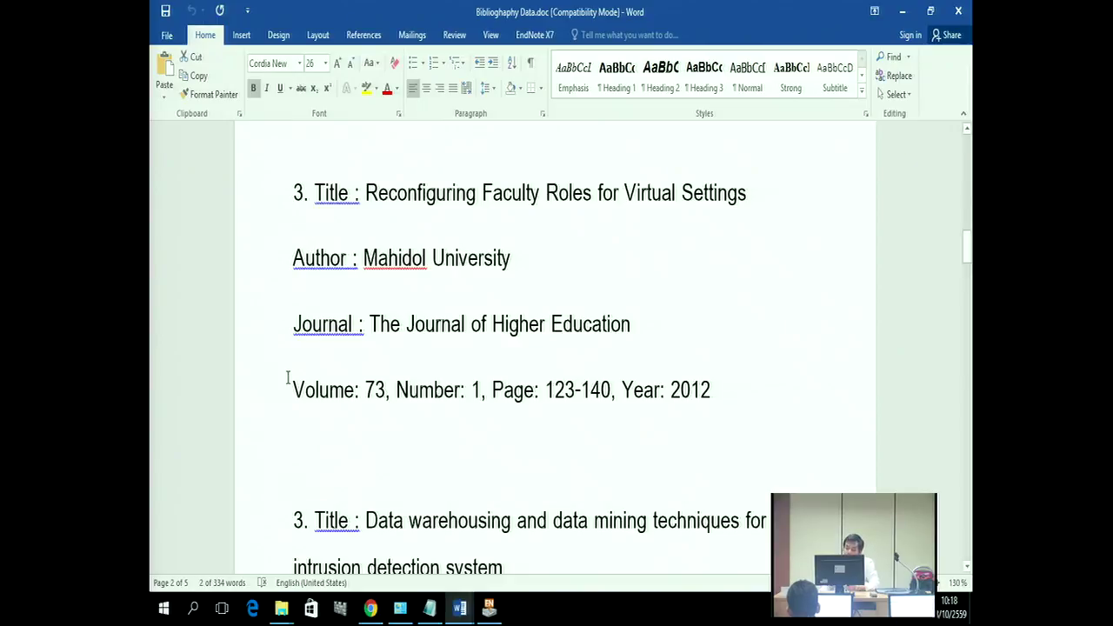
left_click(488, 608)
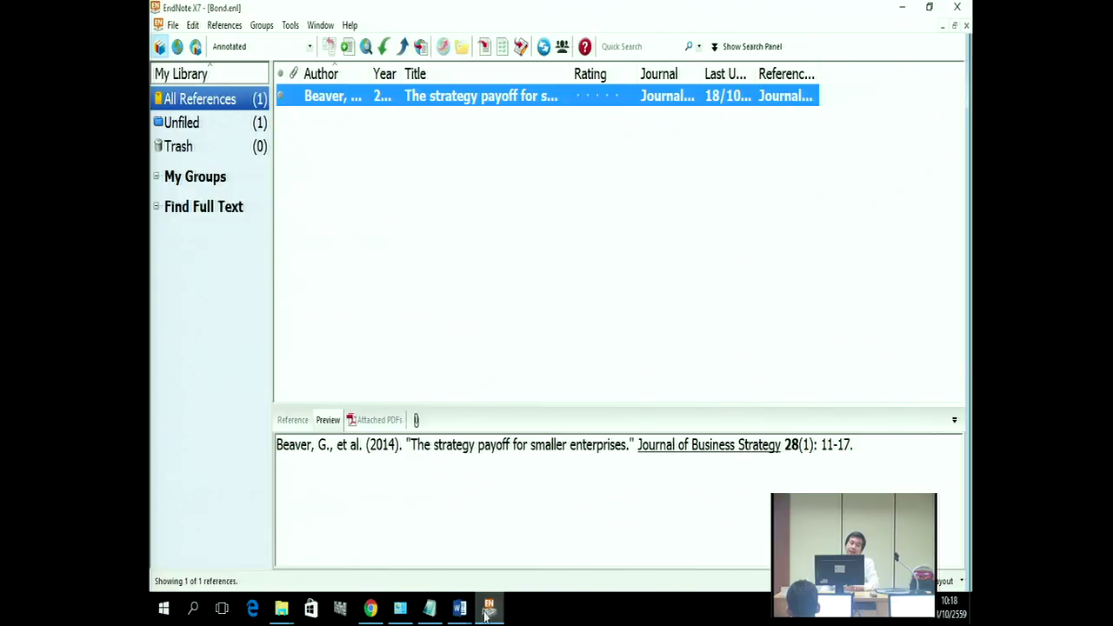
Step: Create a new empty reference and look over the third entry in the Word bibliography data
left_click(223, 25)
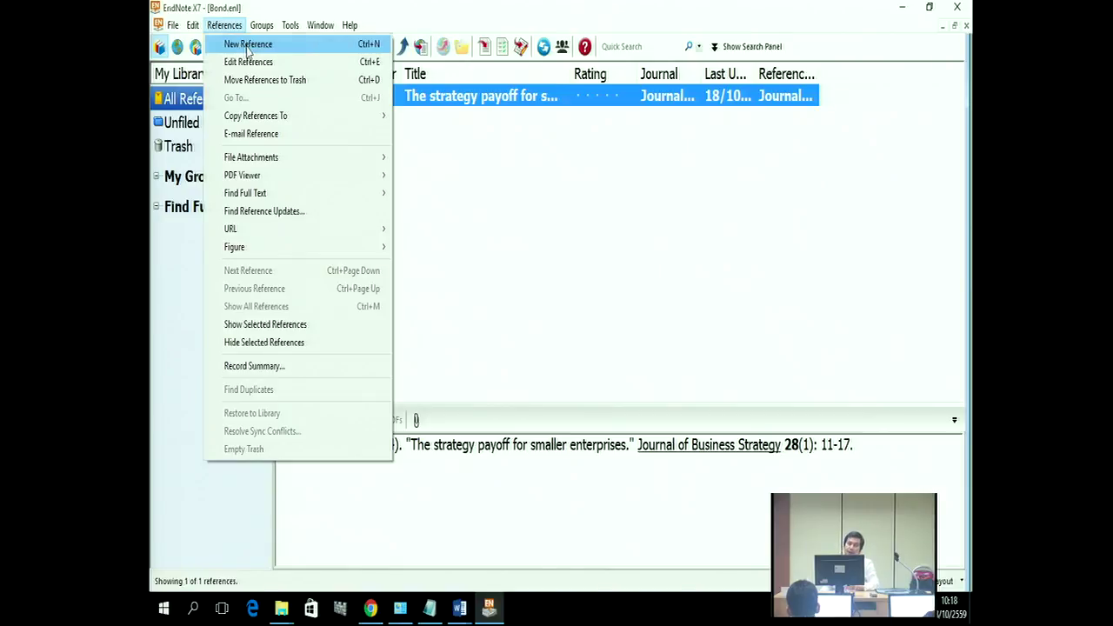
left_click(248, 45)
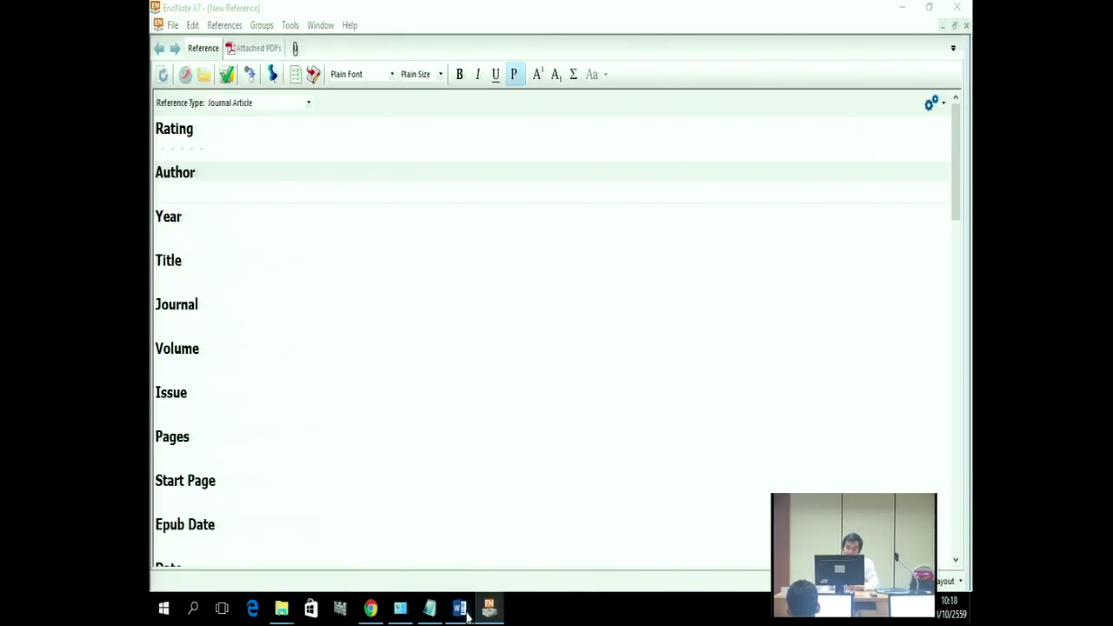
mouse_move(465, 611)
left_click(514, 539)
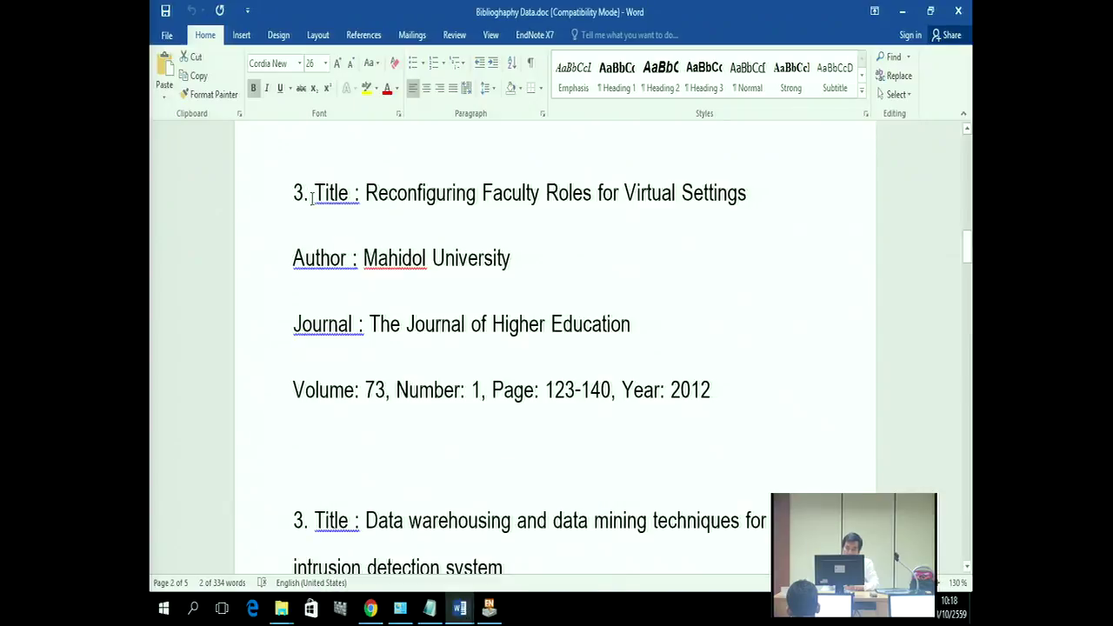
left_click_drag(295, 193, 695, 376)
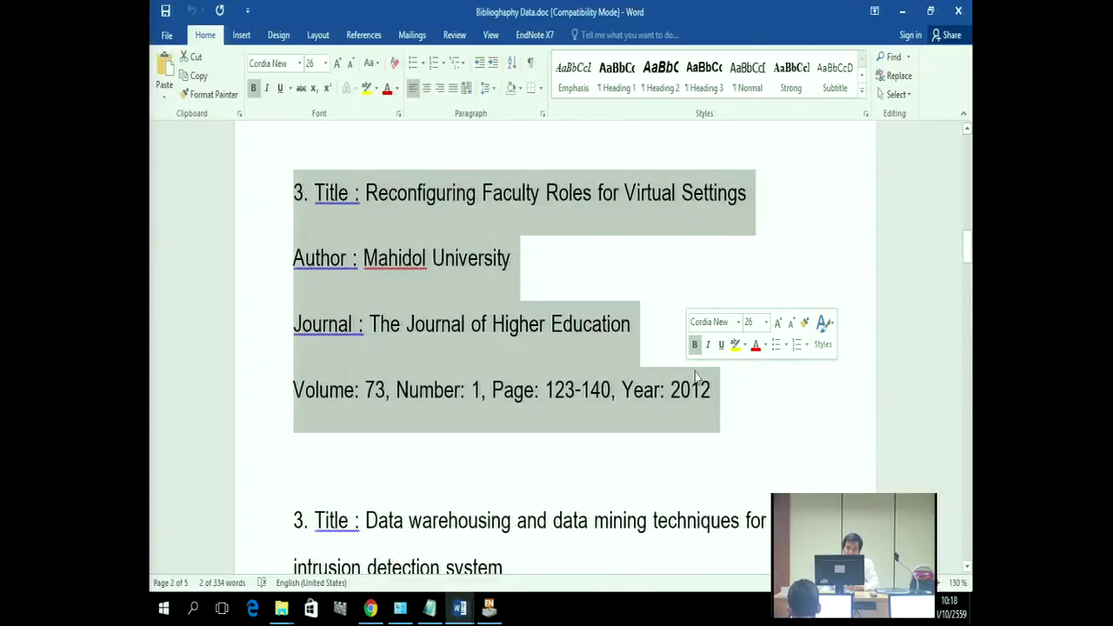
left_click(758, 446)
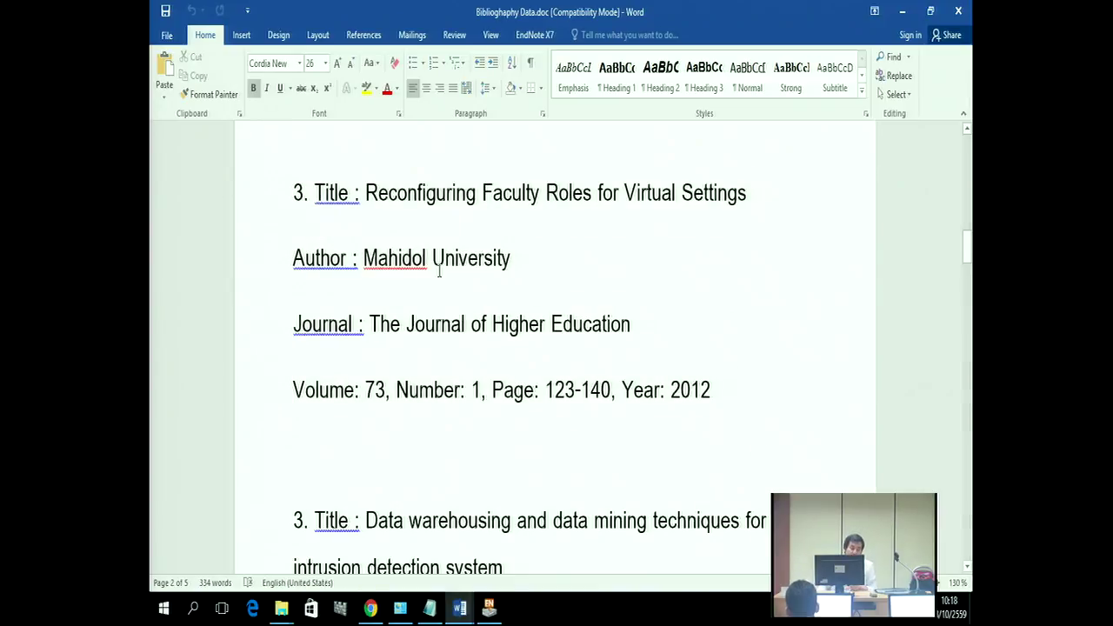
Step: Copy 'Mahidol University' from Word and paste it into the new reference's Author field
left_click_drag(364, 257, 485, 257)
right_click(485, 259)
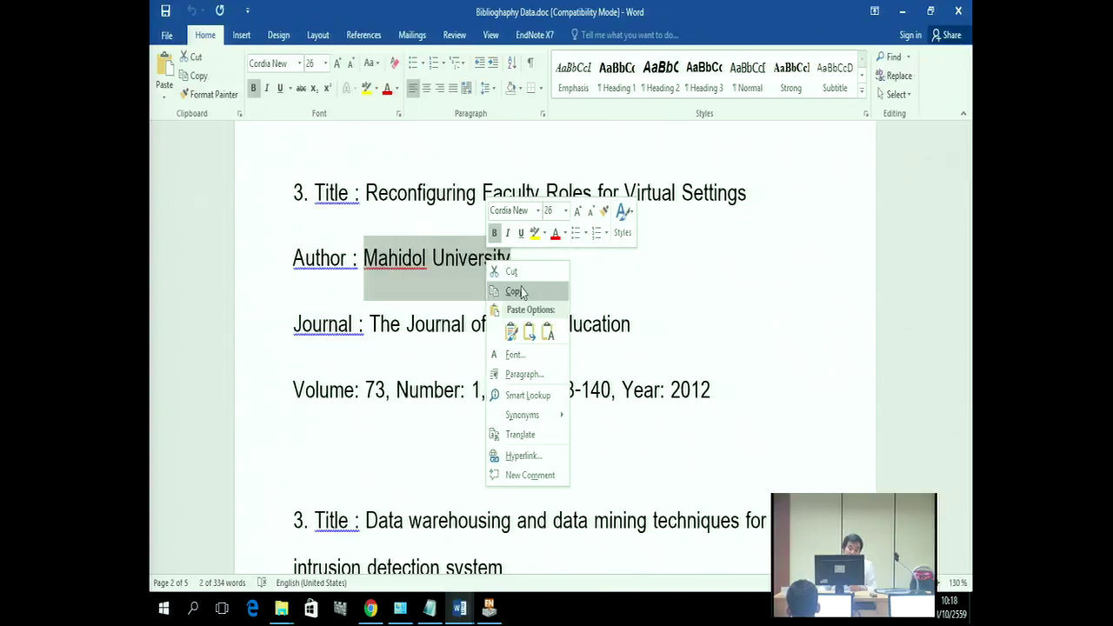
left_click(518, 291)
left_click(488, 607)
left_click(168, 192)
right_click(187, 197)
left_click(199, 235)
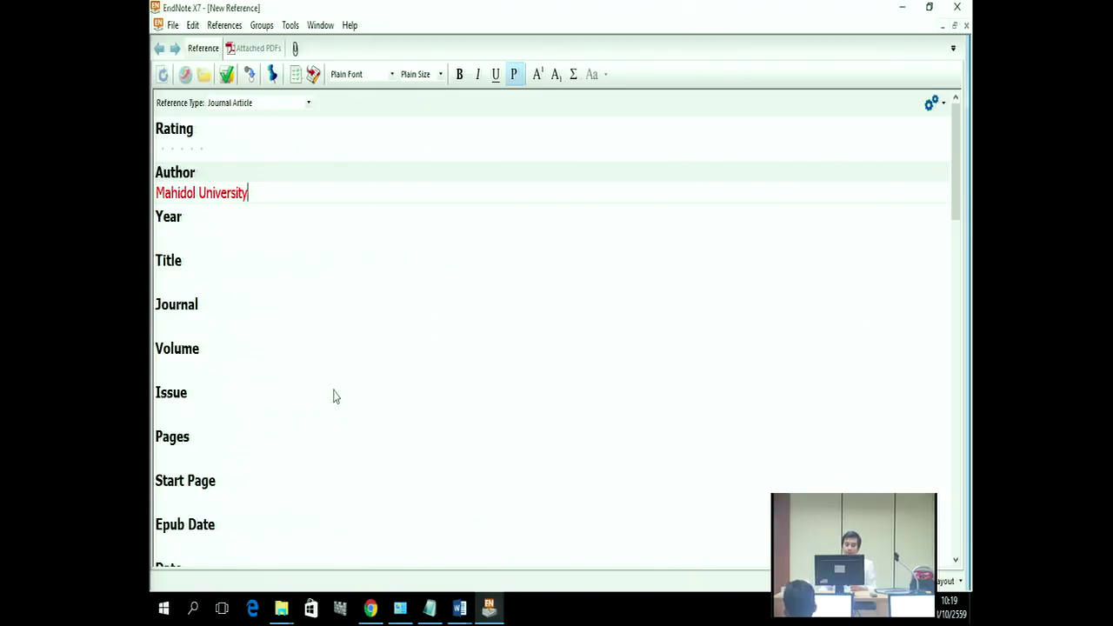
Step: Paste the title 'Reconfiguring Faculty Roles for Virtual Settings' from Word and enter year 2012
mouse_move(461, 608)
left_click(504, 539)
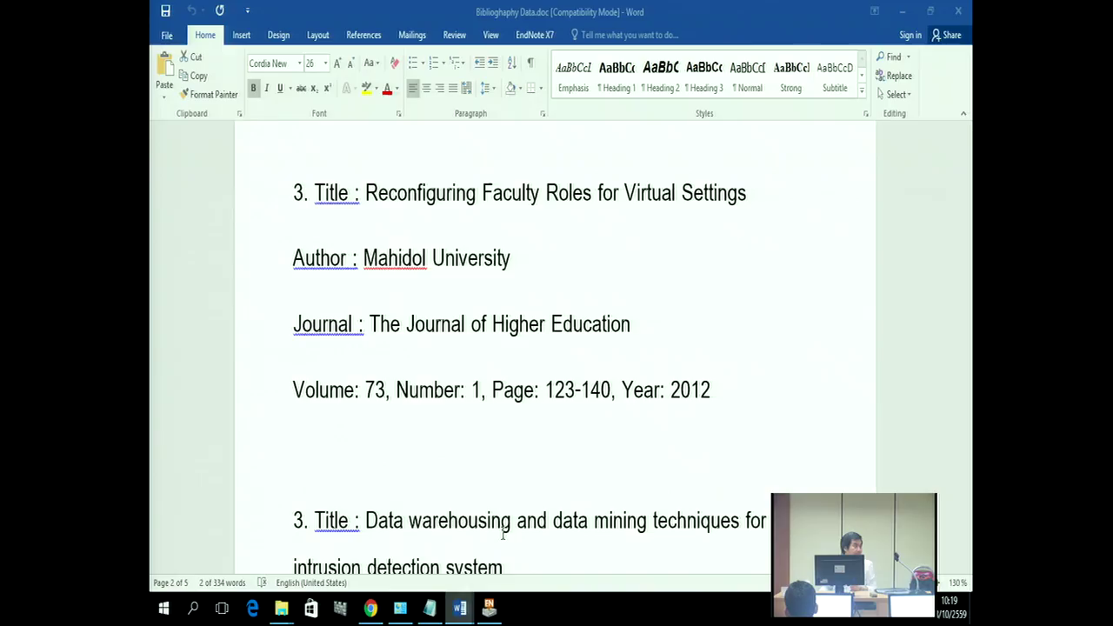
left_click_drag(366, 193, 699, 196)
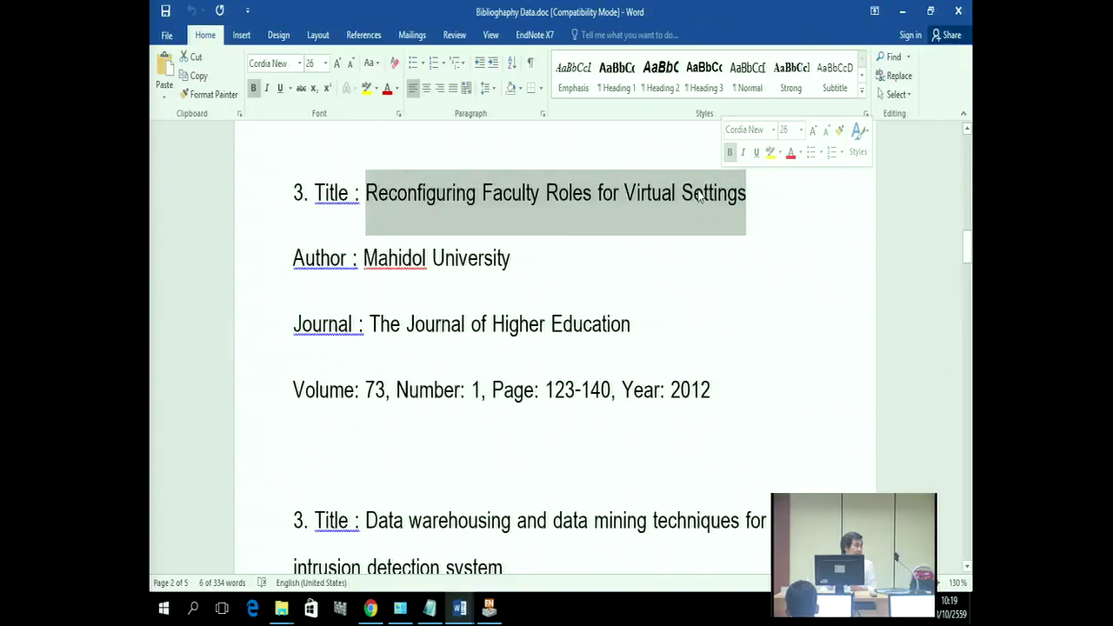
right_click(699, 196)
left_click(731, 218)
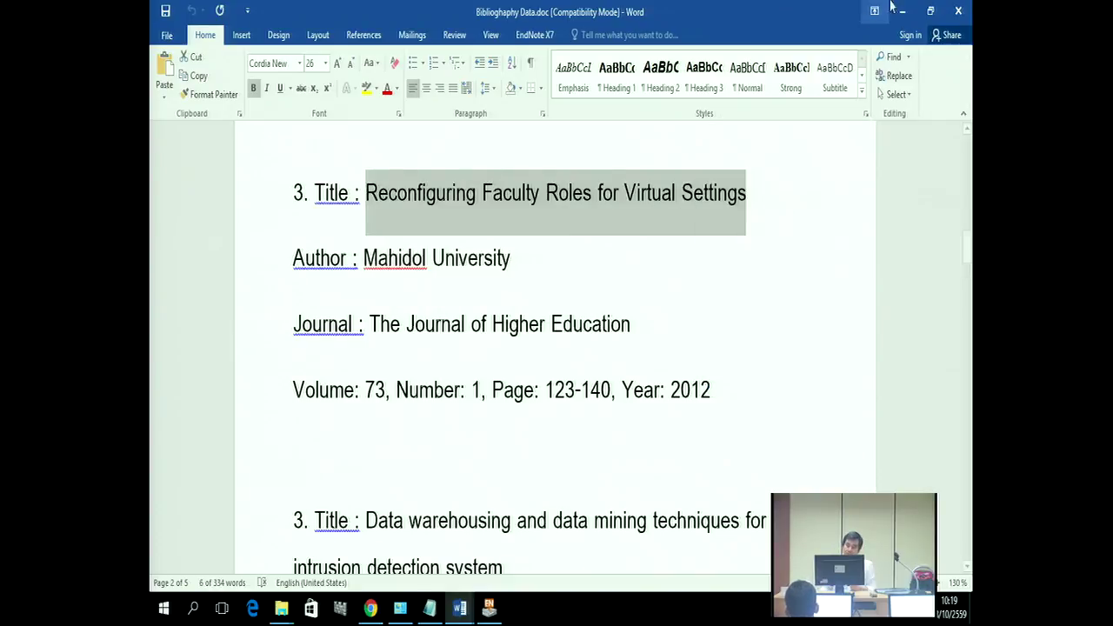
left_click(902, 10)
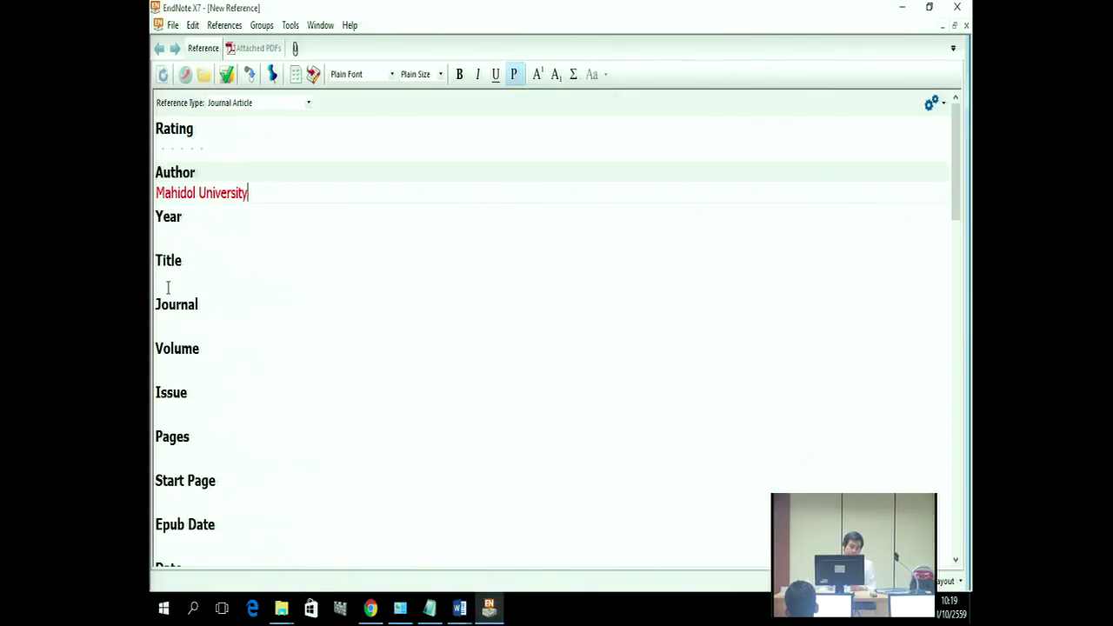
right_click(168, 287)
left_click(209, 331)
left_click(165, 236)
type("0125")
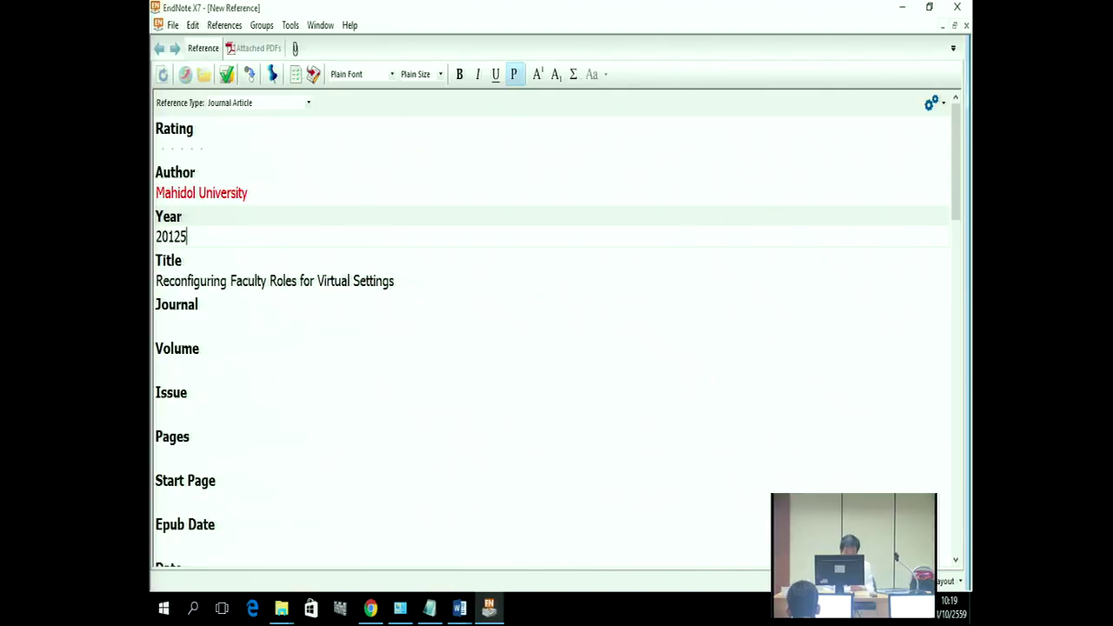
key("BackSpace")
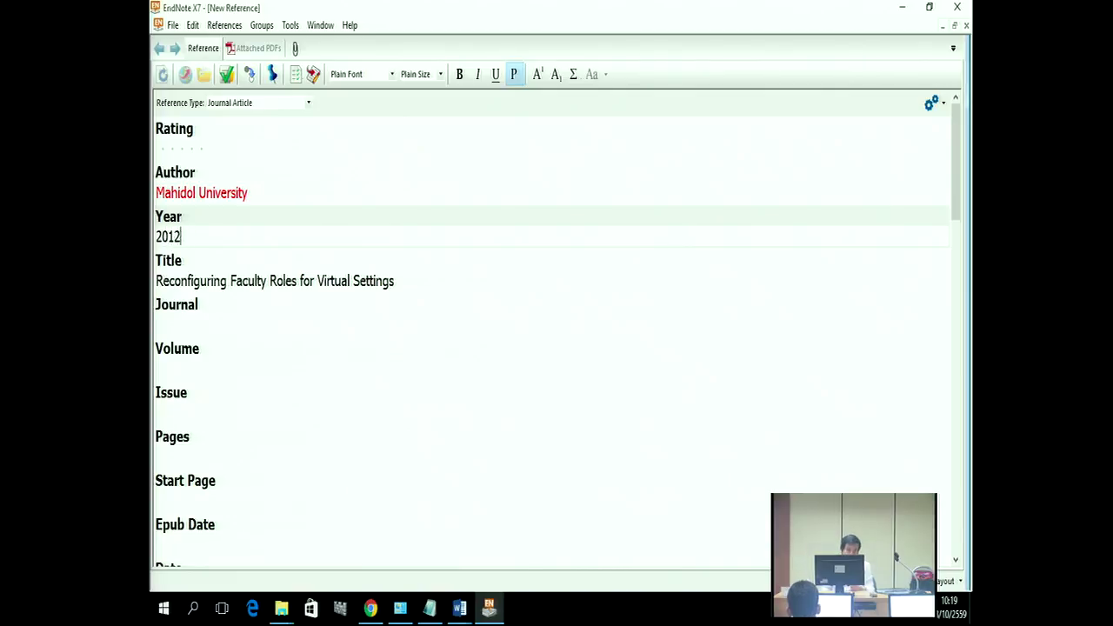
Step: Copy 'The Journal of Higher Education' from Word into the Journal field
mouse_move(460, 615)
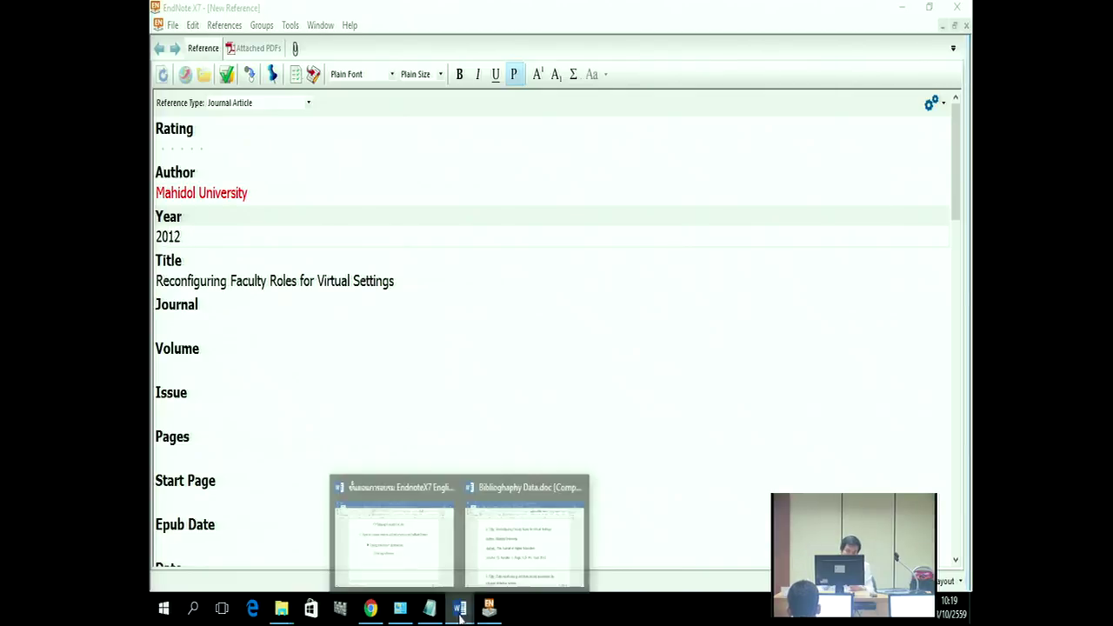
left_click(505, 546)
left_click_drag(384, 323, 631, 326)
right_click(633, 326)
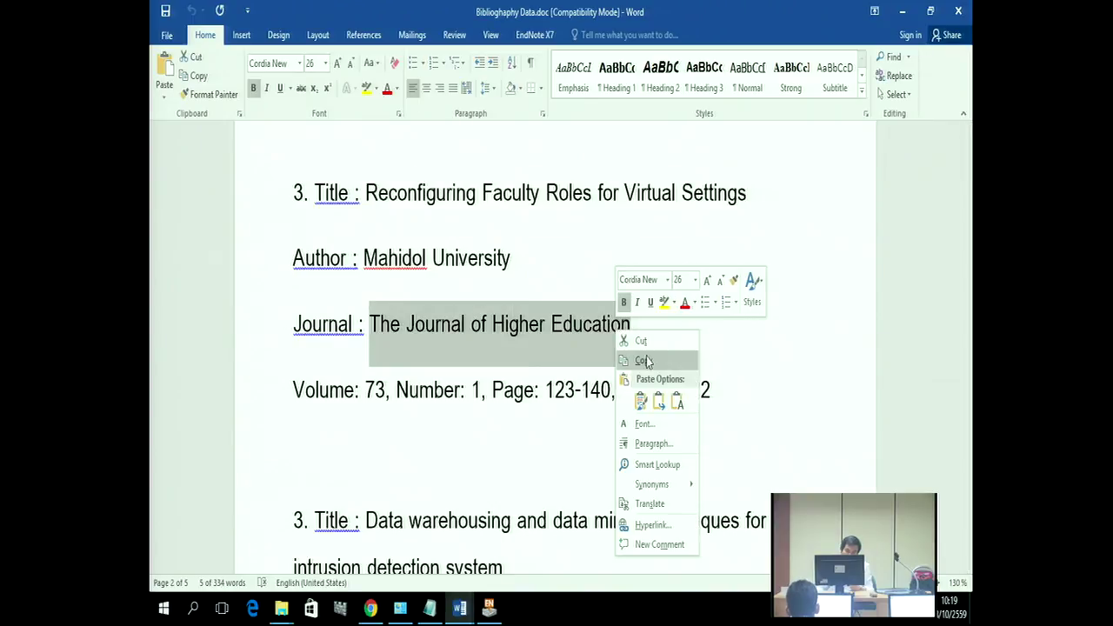
left_click(643, 360)
left_click(903, 12)
left_click(192, 324)
right_click(190, 325)
left_click(221, 373)
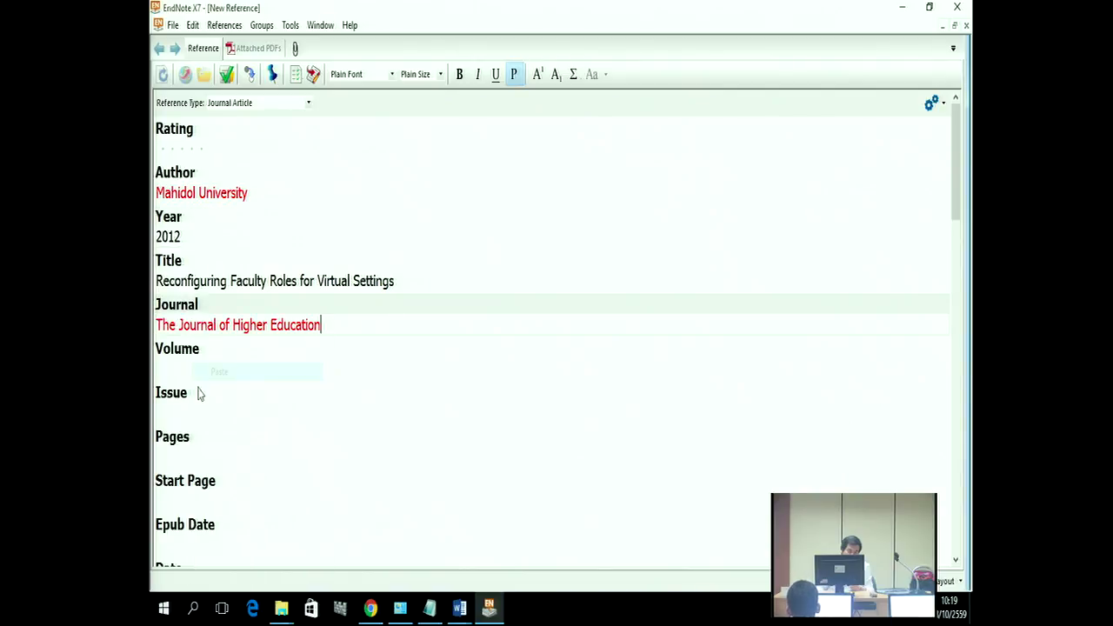
Step: Enter volume 73 and issue 1 after checking the Word bibliography data
mouse_move(459, 607)
left_click(536, 561)
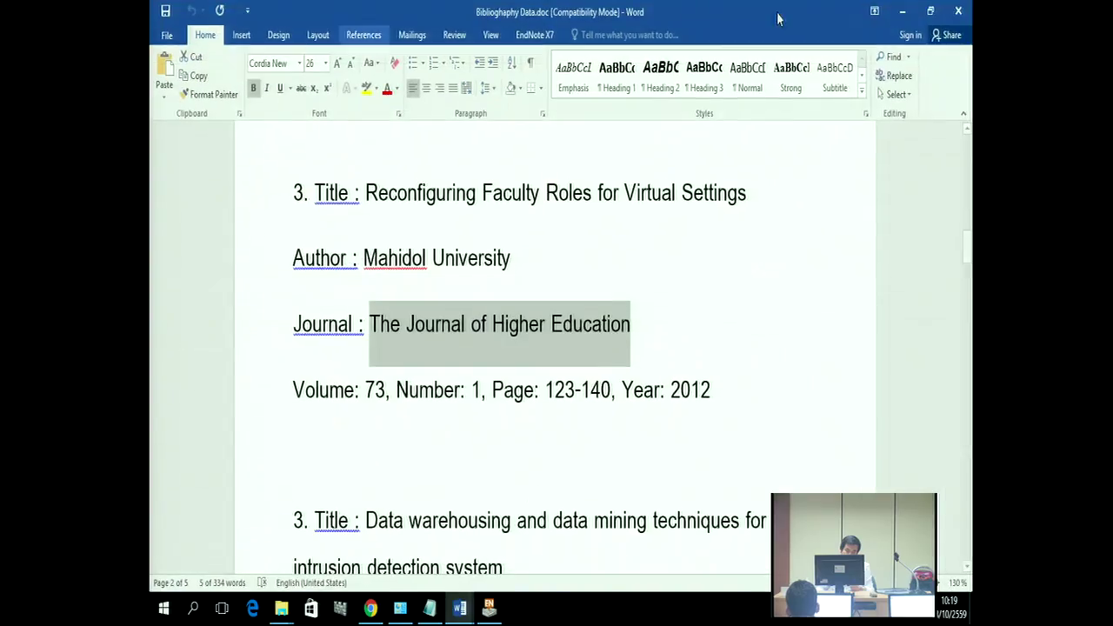
left_click(901, 11)
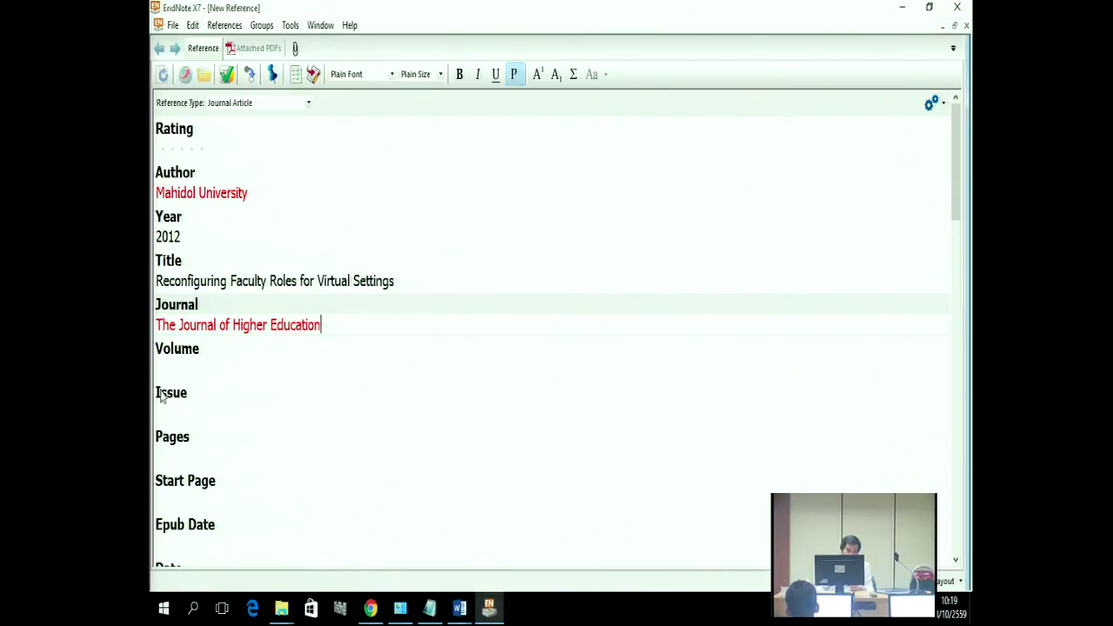
left_click(175, 366)
type("73")
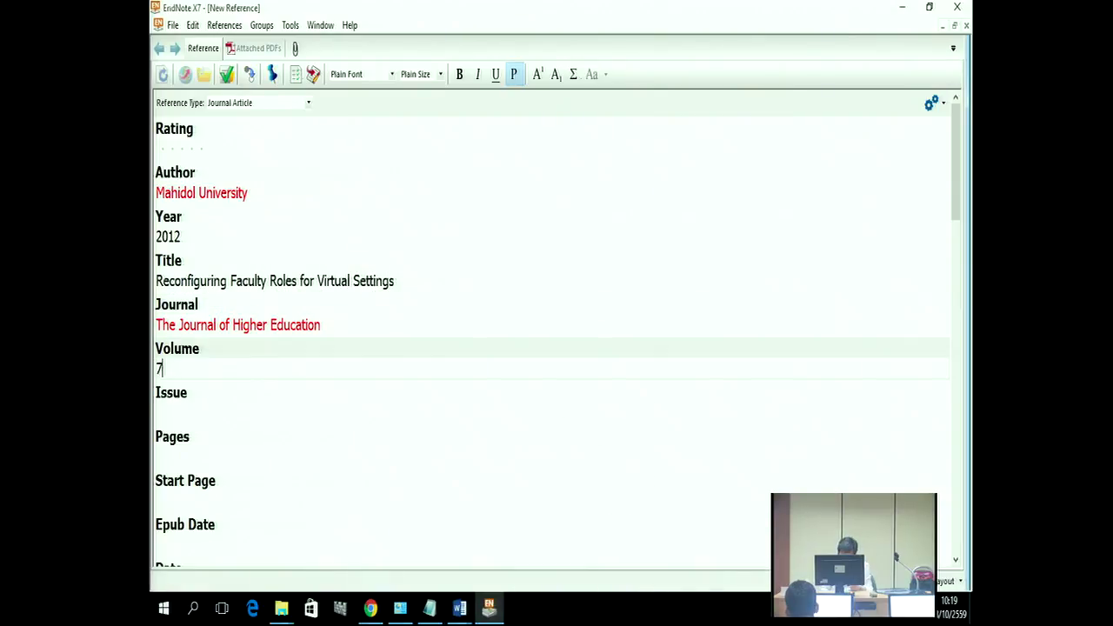
left_click(174, 414)
type("1")
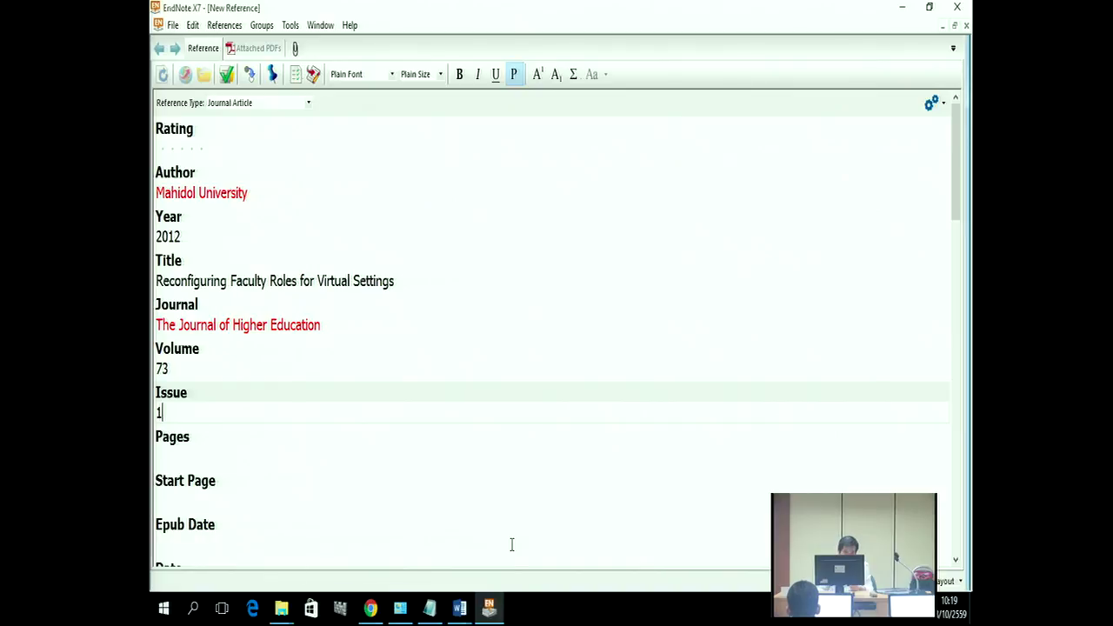
Step: Enter pages 123-140 and start page 123
mouse_move(459, 607)
left_click(512, 556)
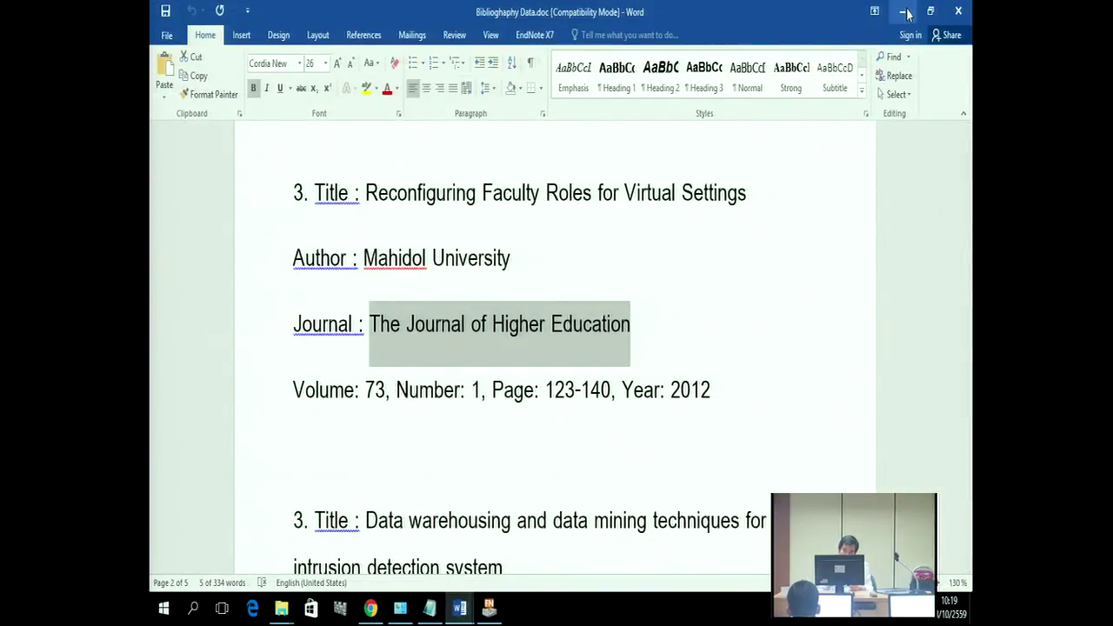
left_click(906, 12)
left_click(175, 456)
type("123-140")
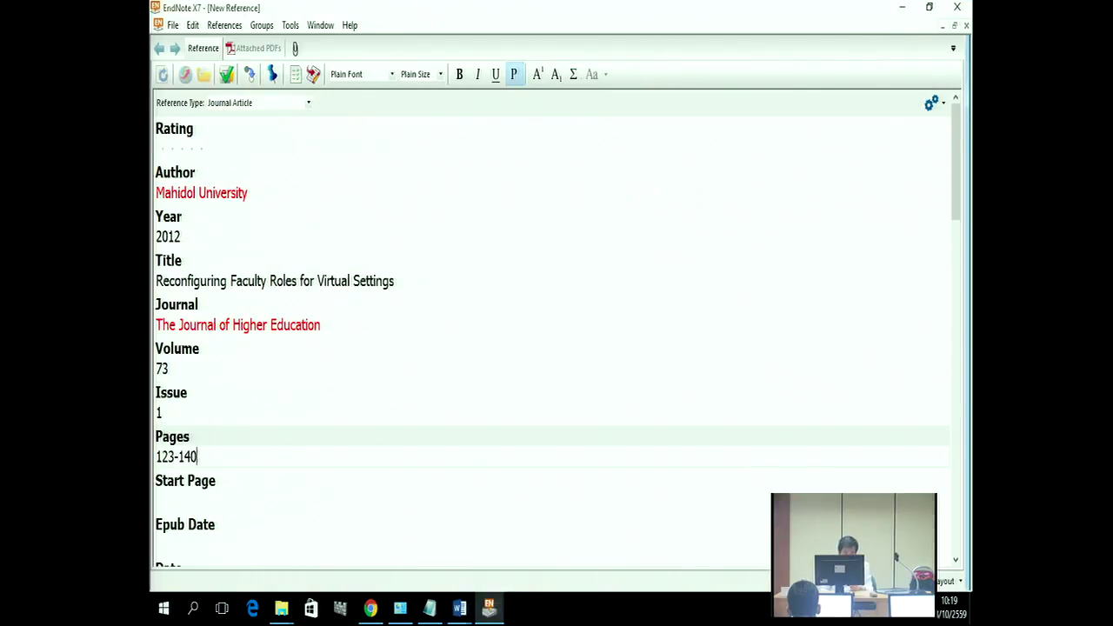
left_click(167, 497)
type("123")
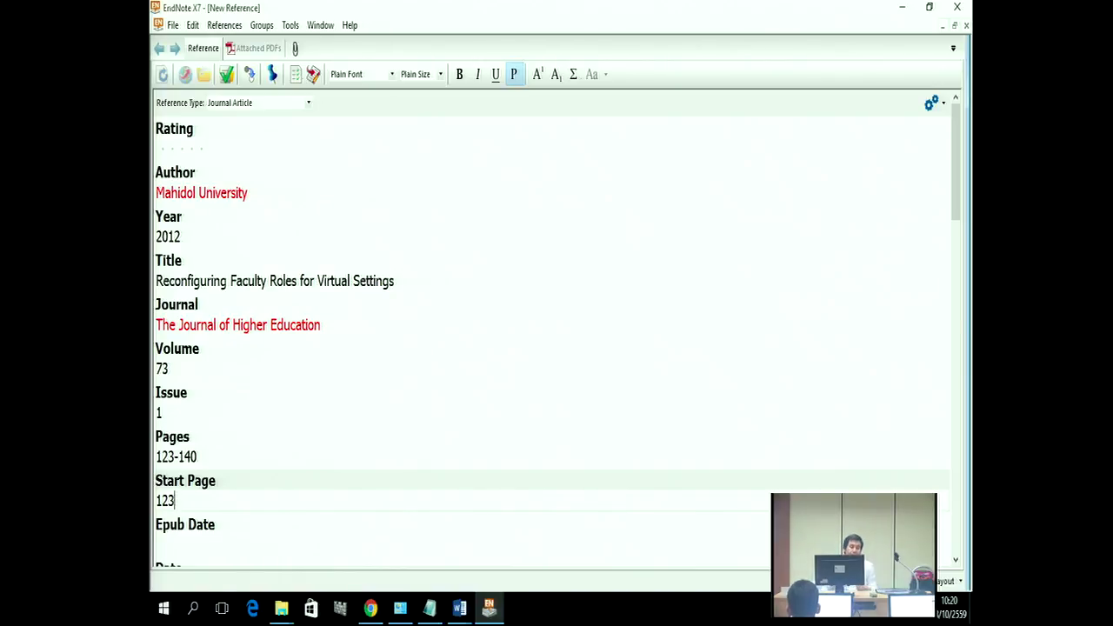
left_click(173, 26)
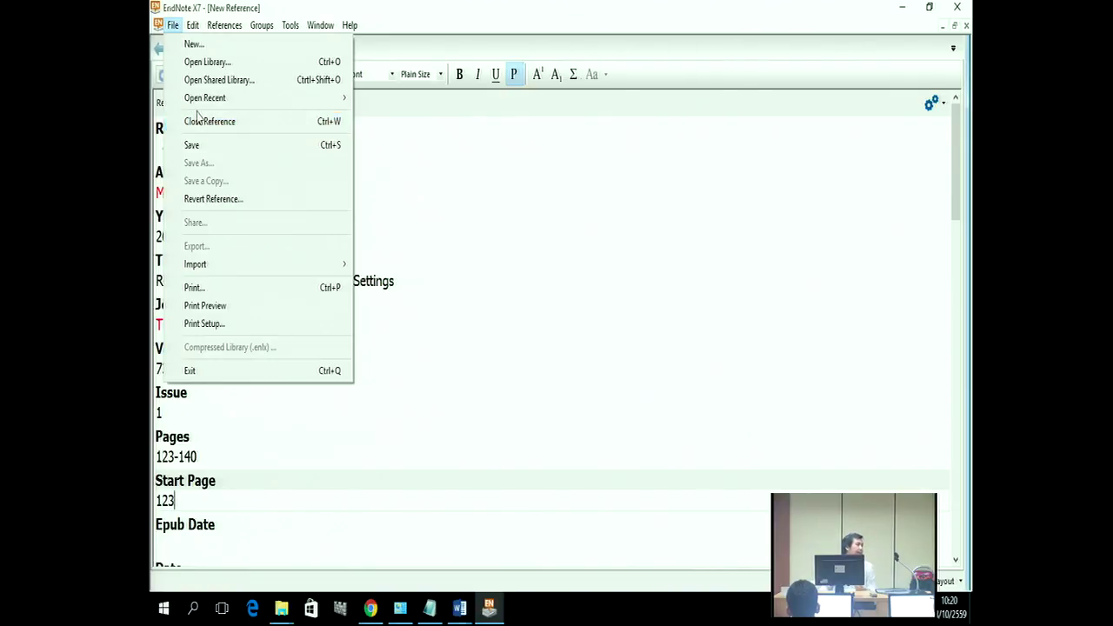
Step: Close the Mahidol University reference and confirm saving its changes
left_click(199, 120)
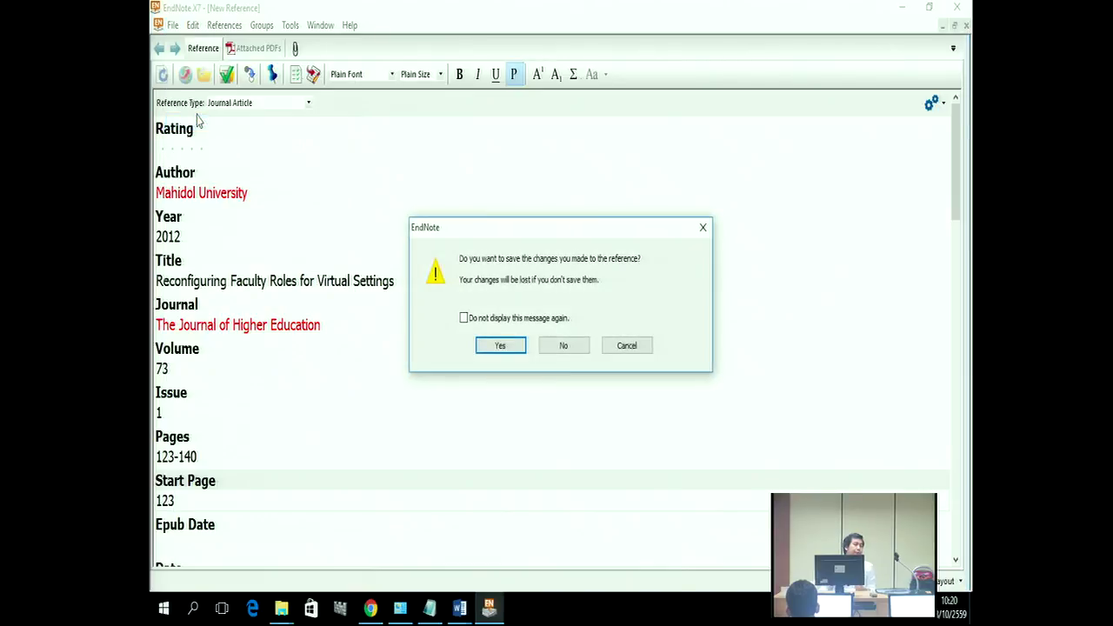
left_click(519, 345)
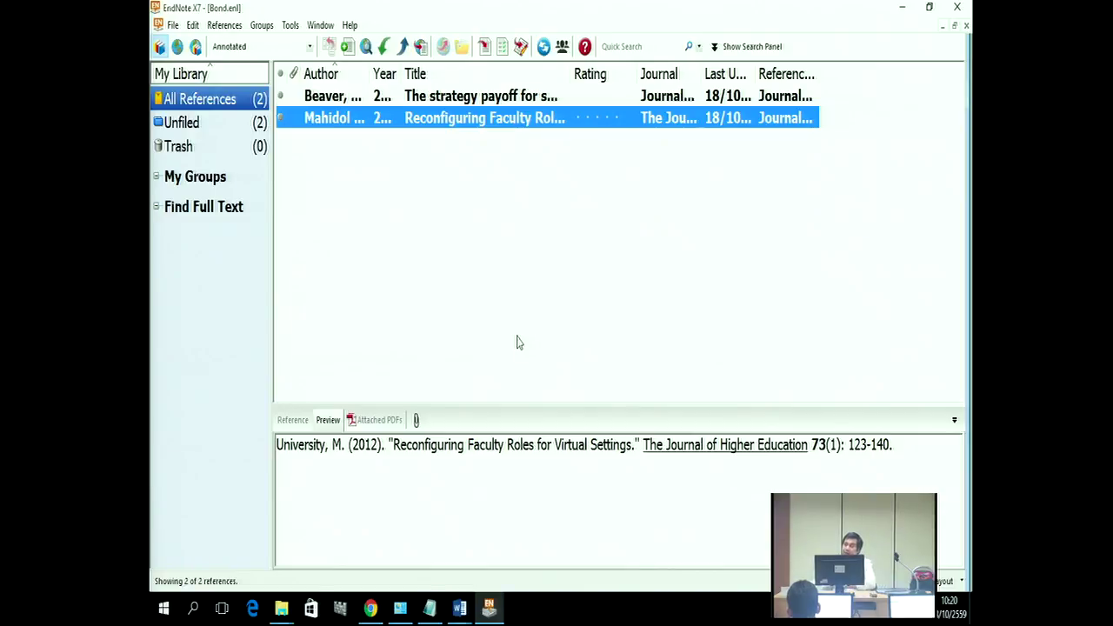
Step: Select the Beaver 2014 row and show its Reference fields in the bottom pane
left_click(442, 101)
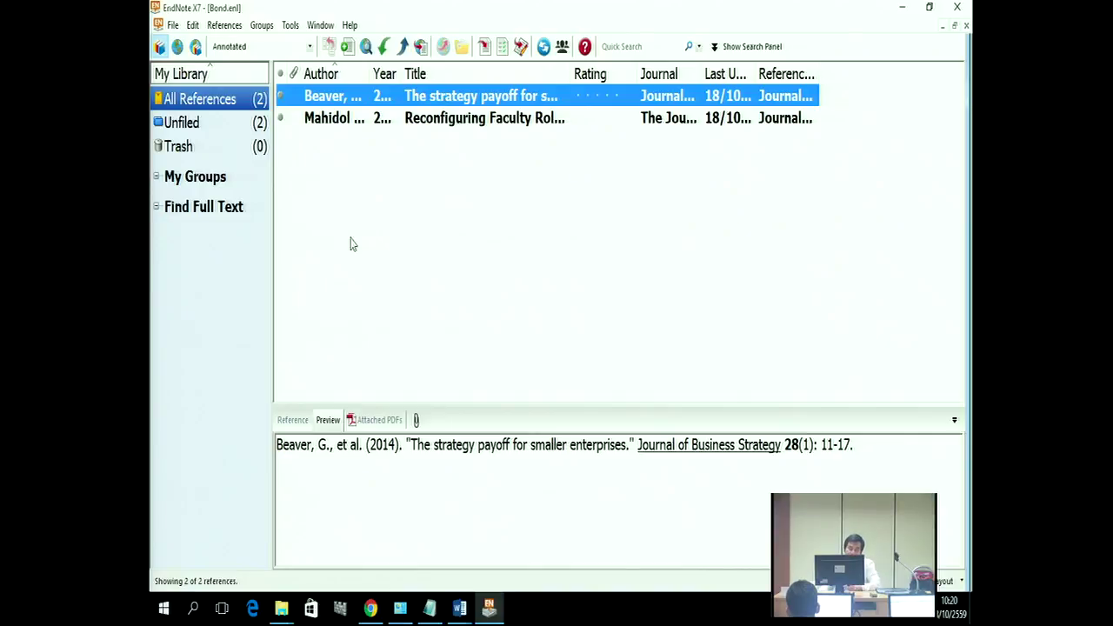
left_click(294, 419)
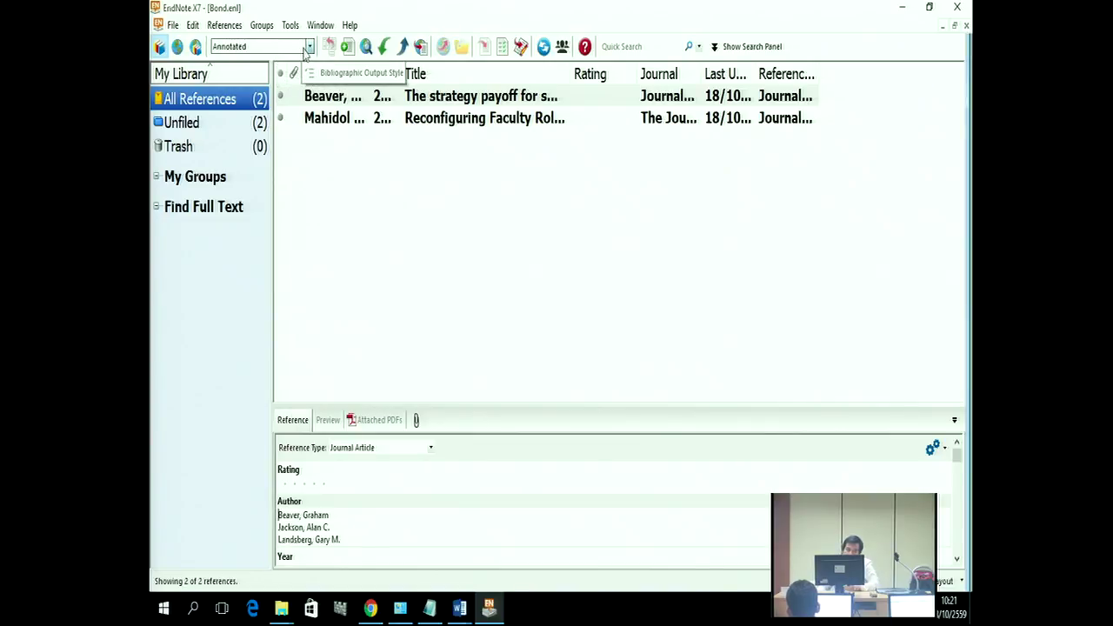
left_click(308, 48)
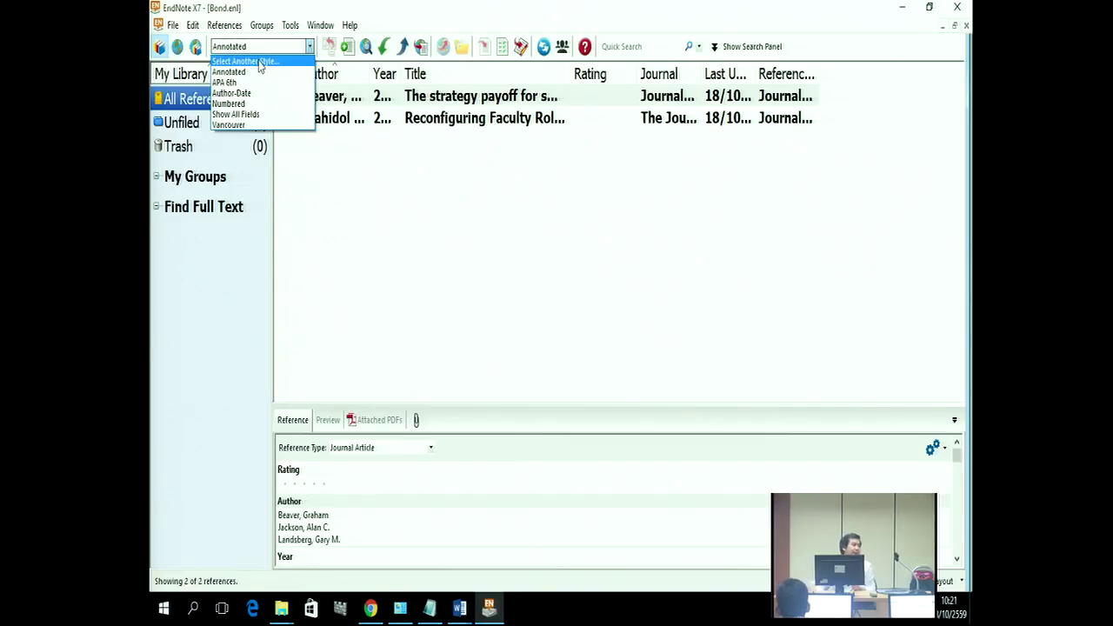
left_click(257, 62)
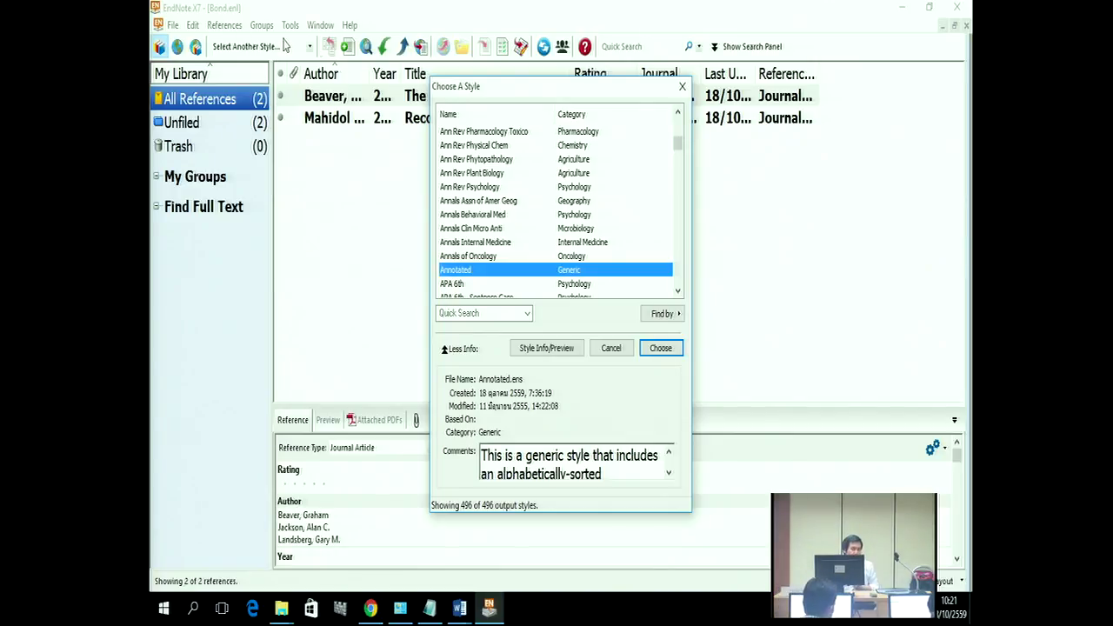
left_click(447, 314)
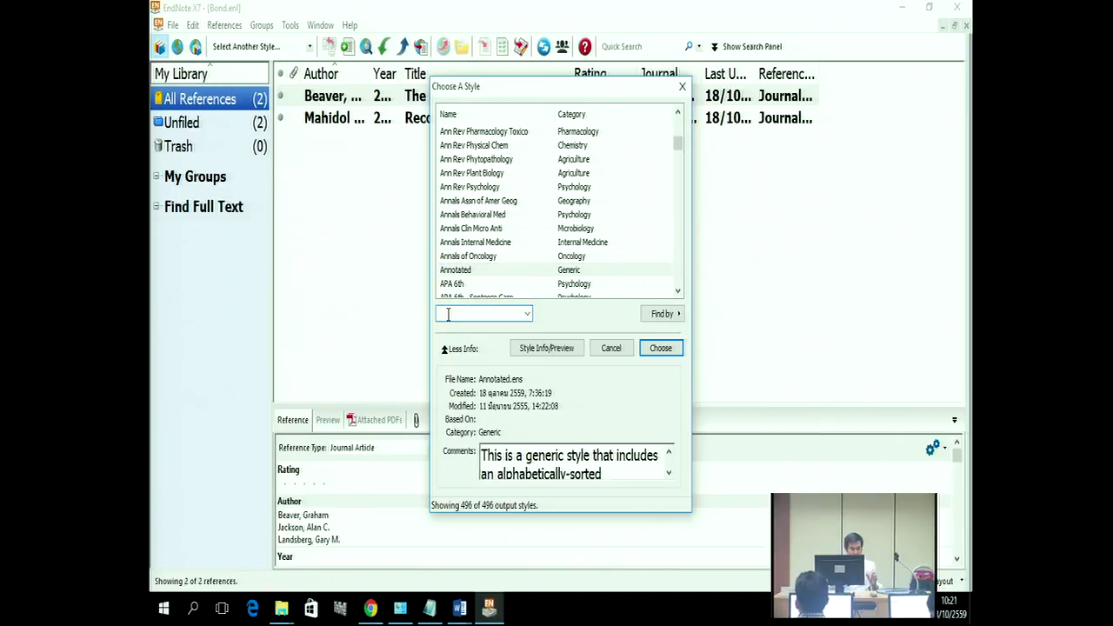
type("apa")
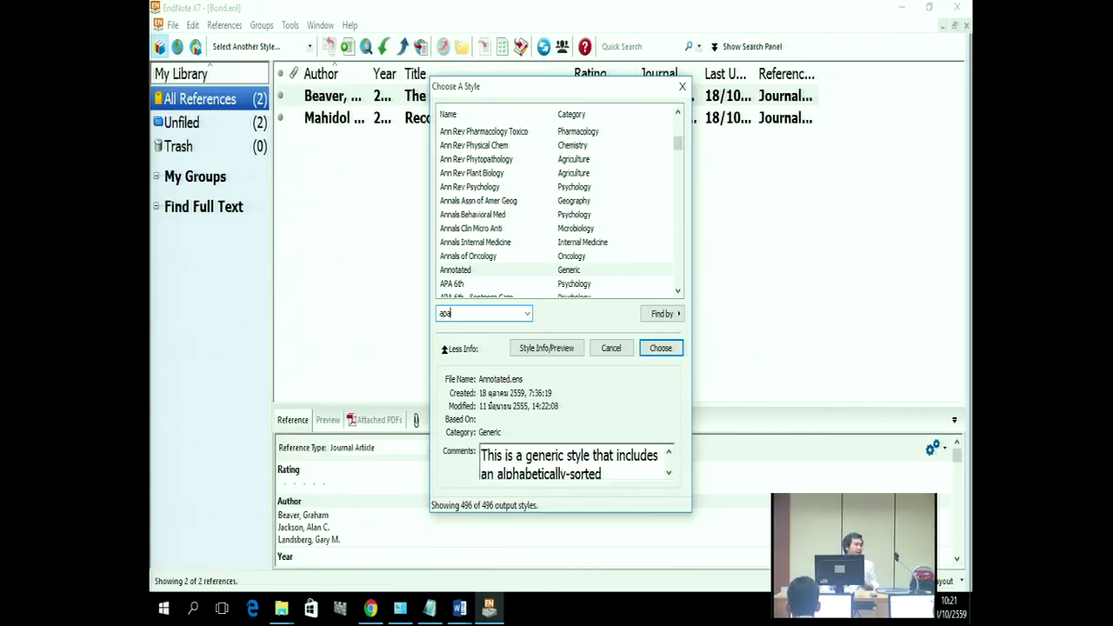
key("Return")
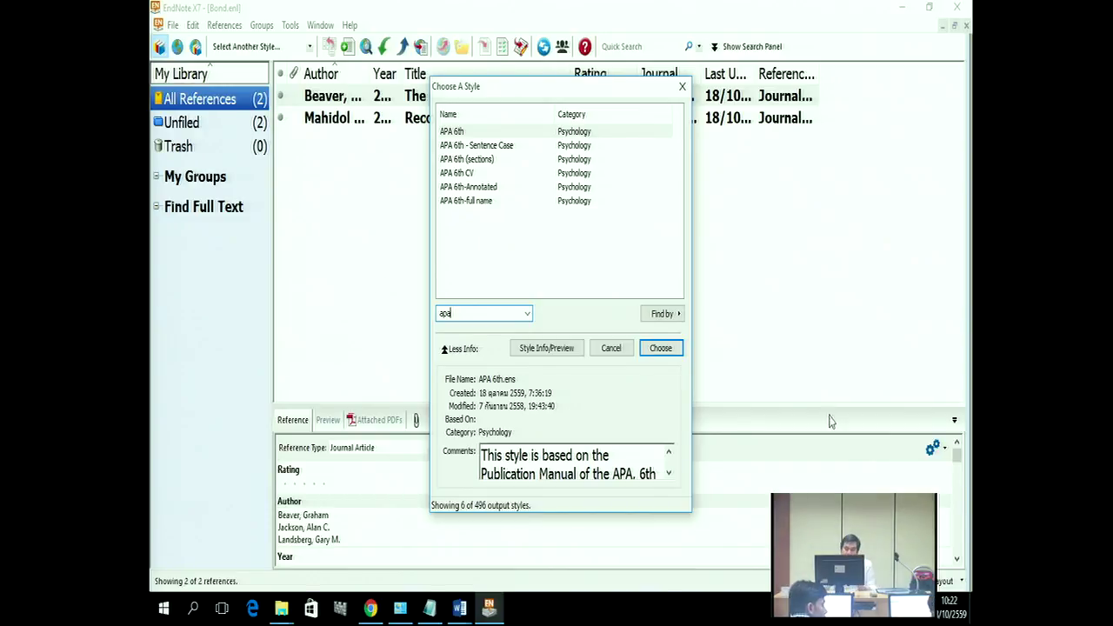
left_click(612, 348)
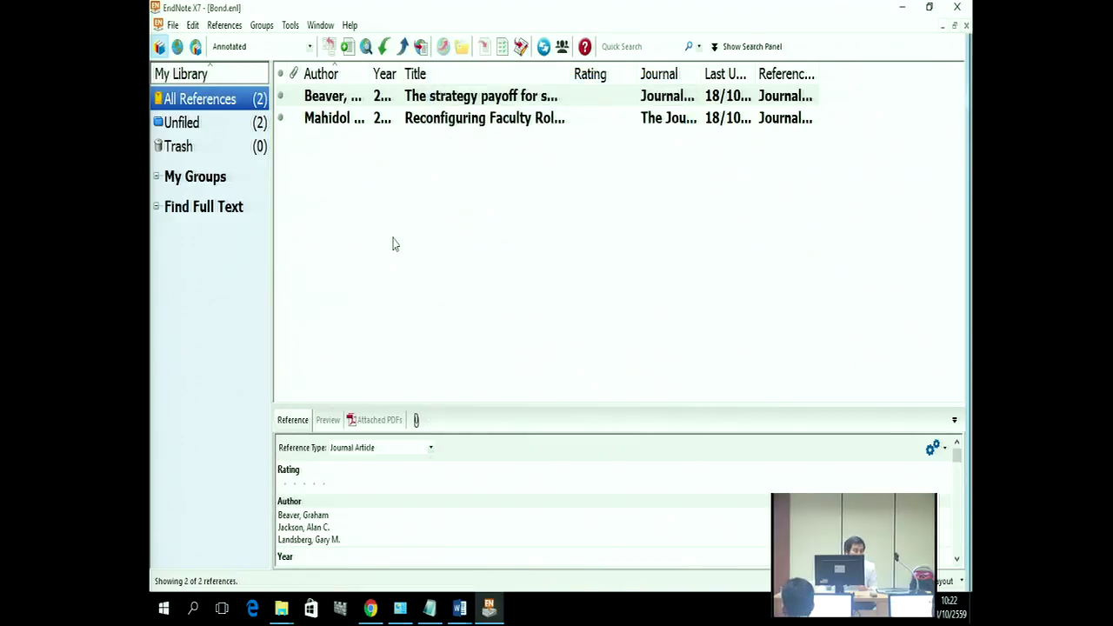
Step: Search the full style catalogue for 'apa' and choose APA 6th as the output style
left_click(310, 47)
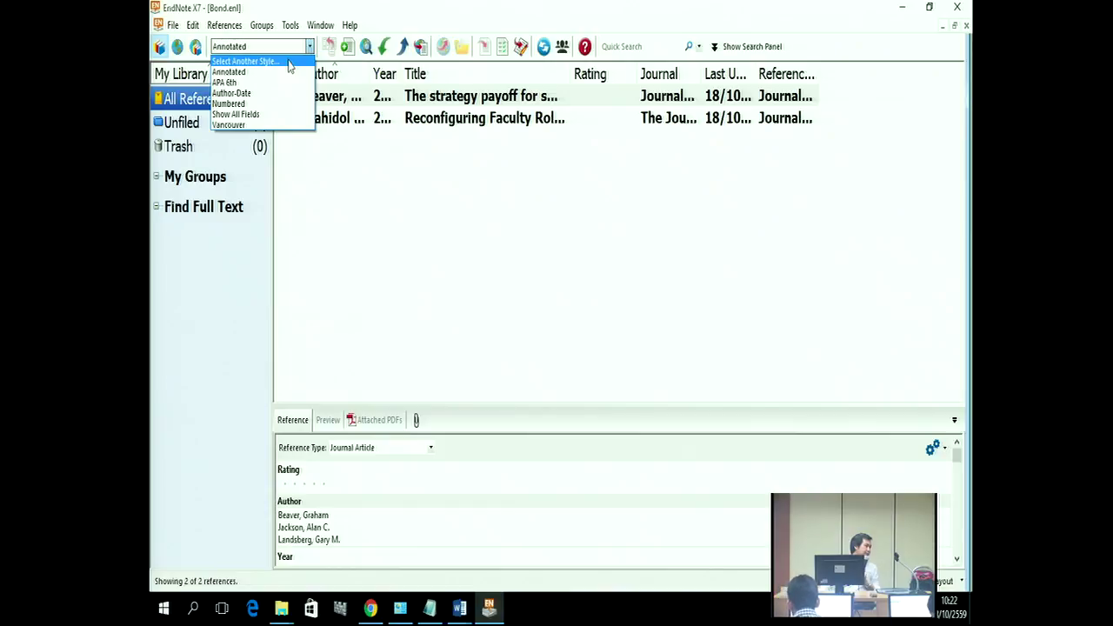
left_click(288, 63)
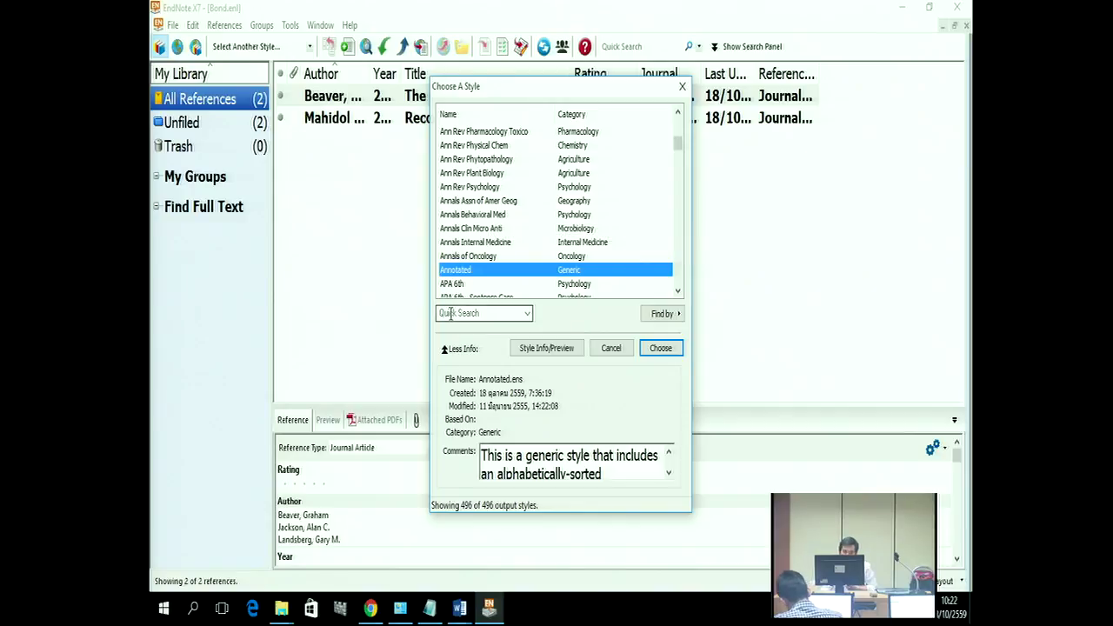
left_click(448, 314)
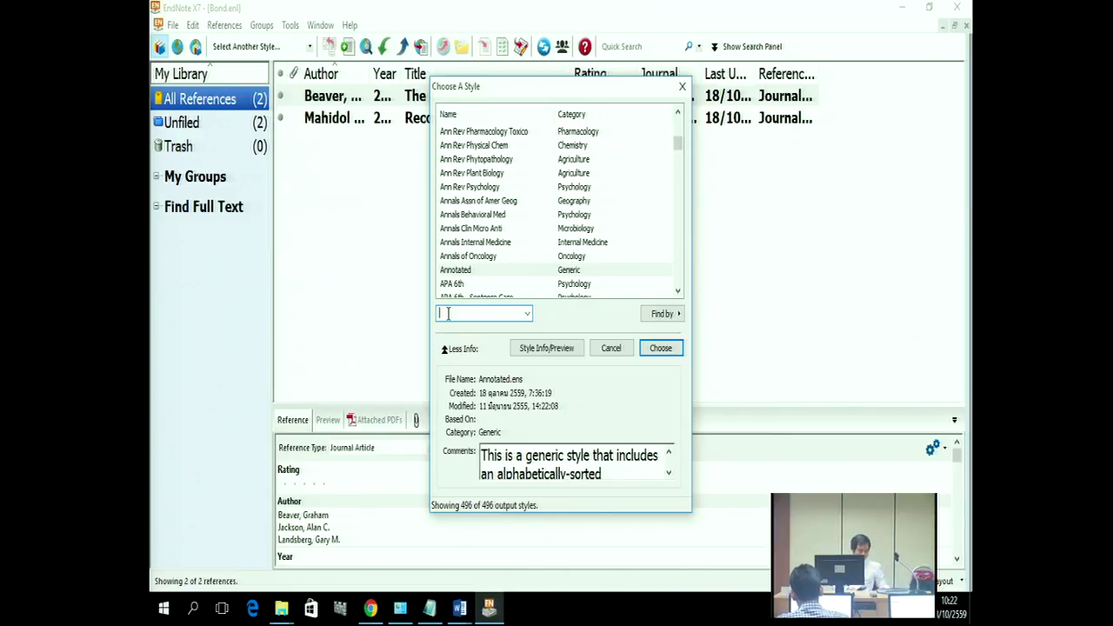
type("apa")
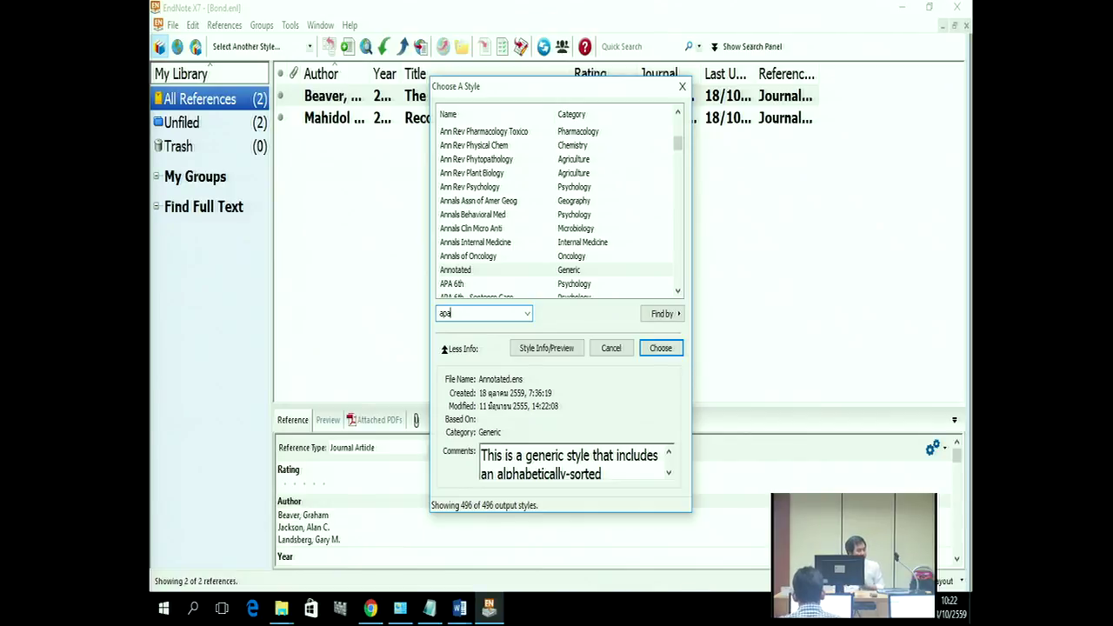
key("Return")
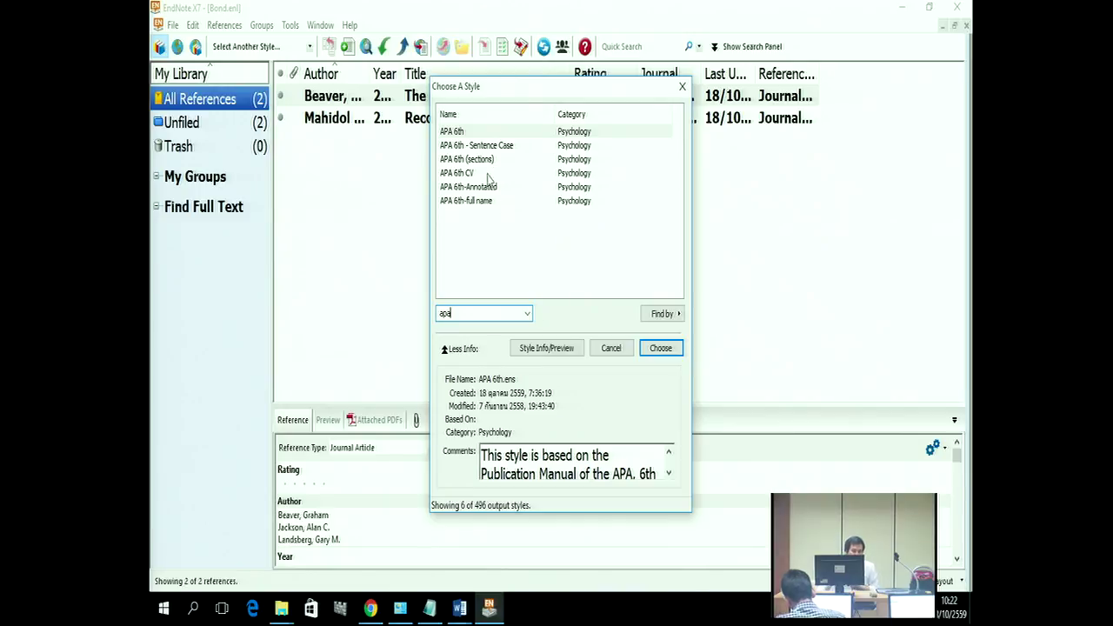
left_click(467, 133)
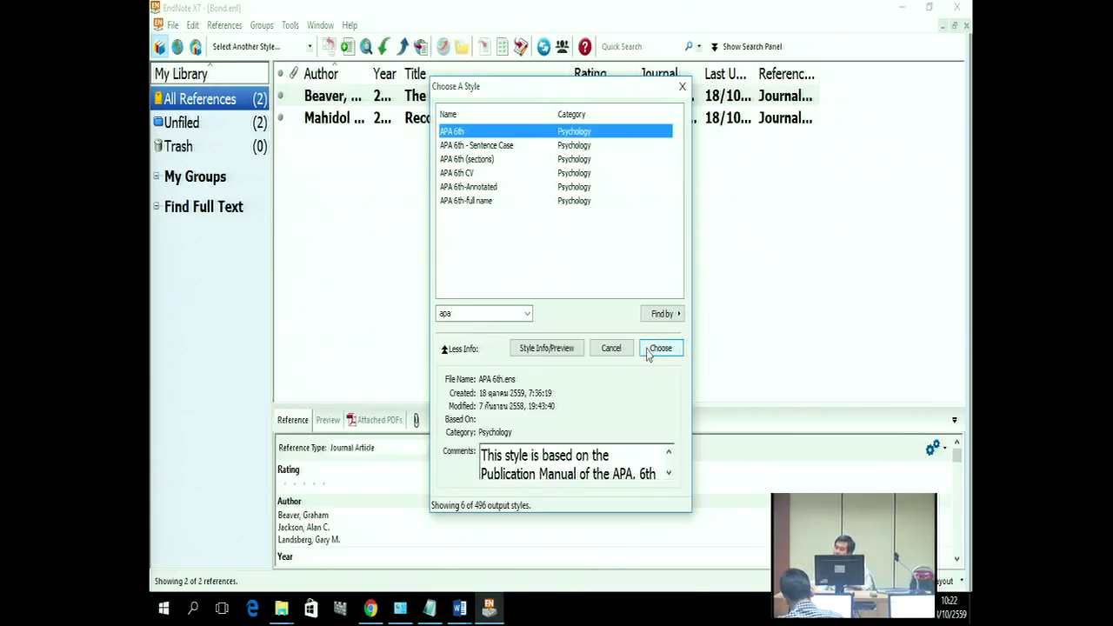
left_click(658, 348)
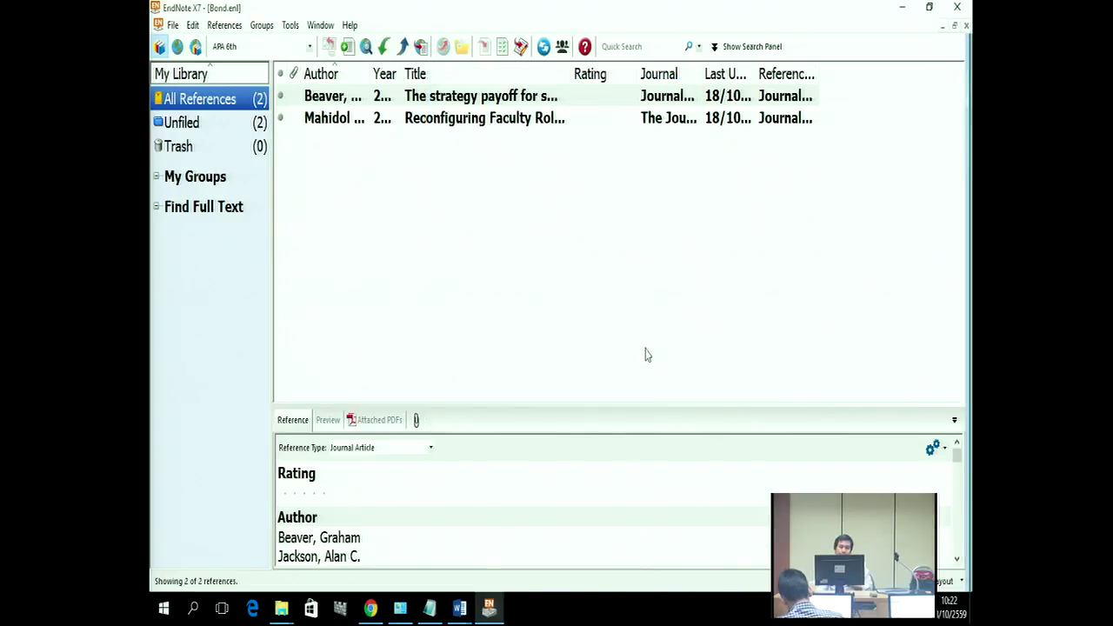
Step: Preview the APA 6th citations of the Beaver and Mahidol references
left_click(451, 99)
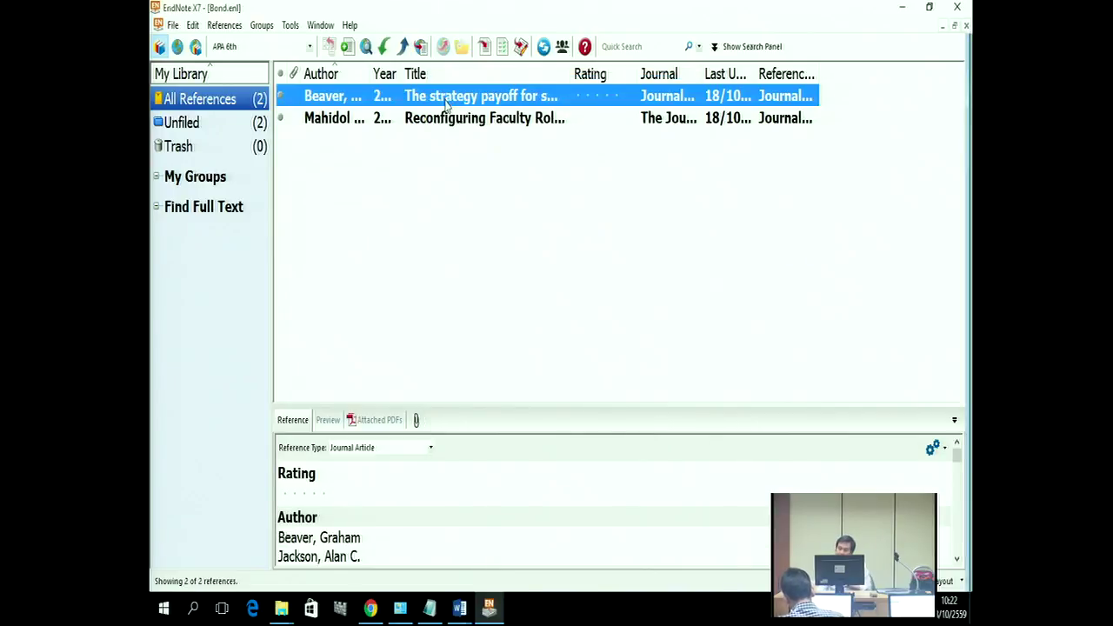
left_click(330, 423)
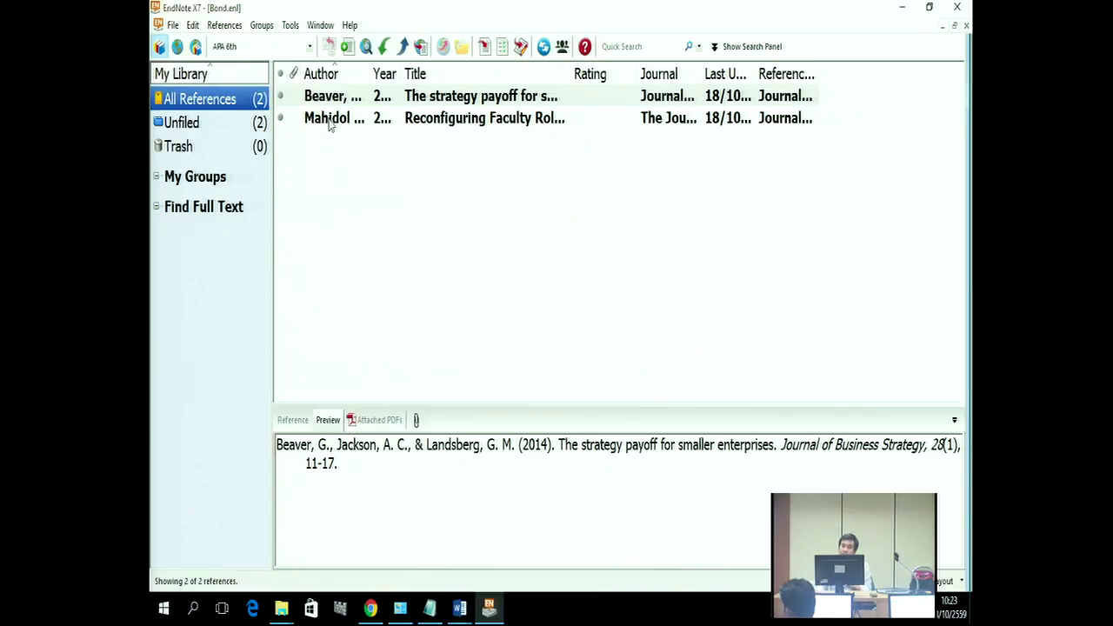
left_click(329, 126)
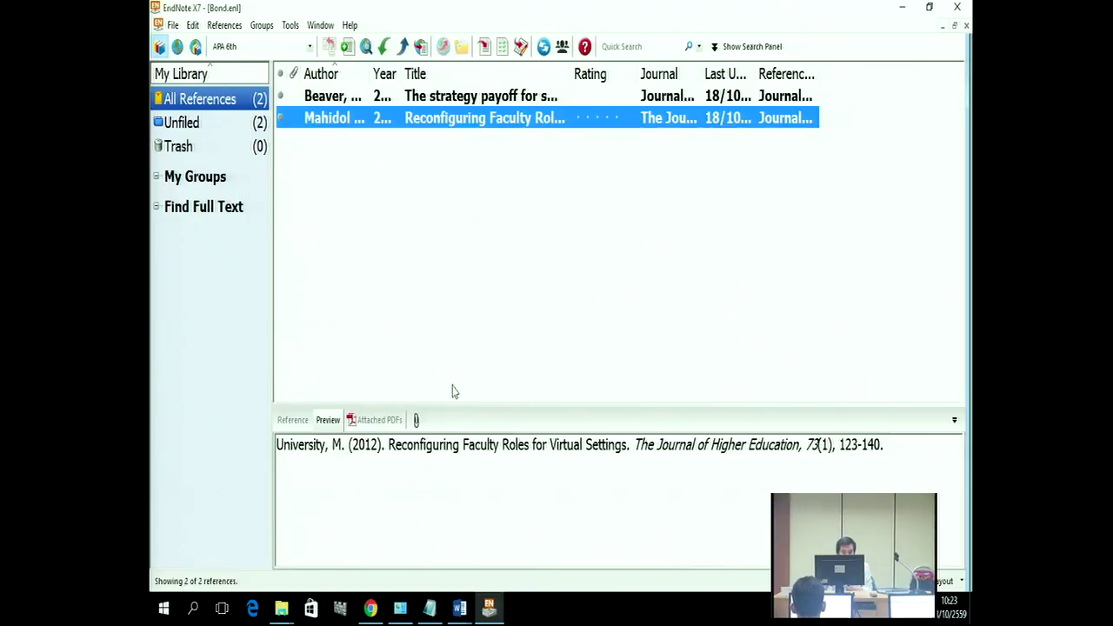
left_click(461, 608)
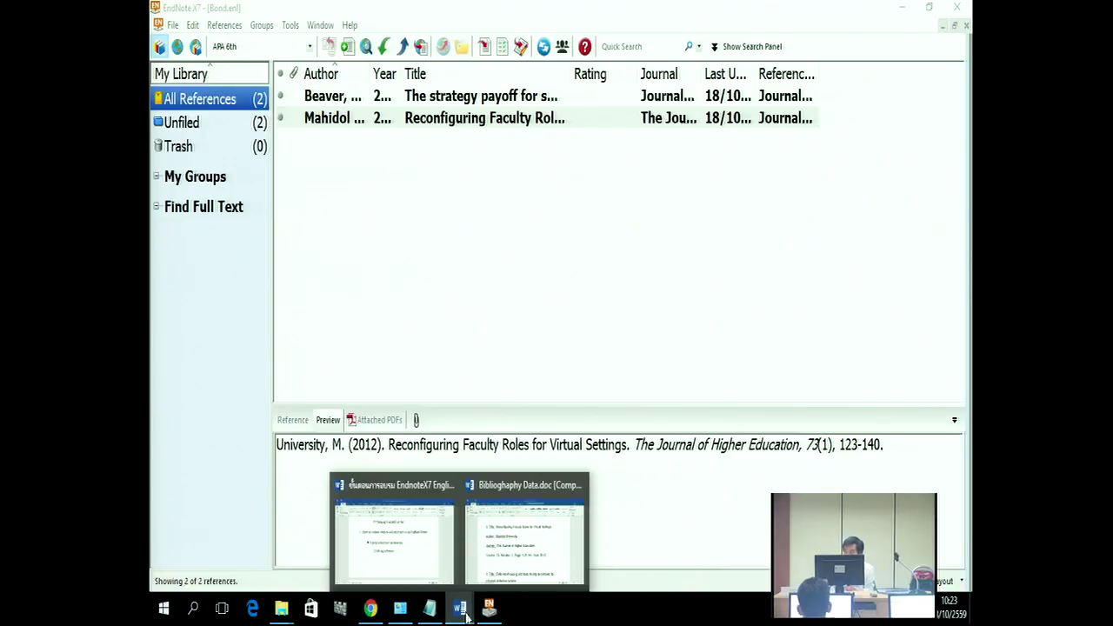
Step: Switch to the EndnoteX7 English 080816.docx outline and highlight the 'Editing reference' item
left_click(478, 567)
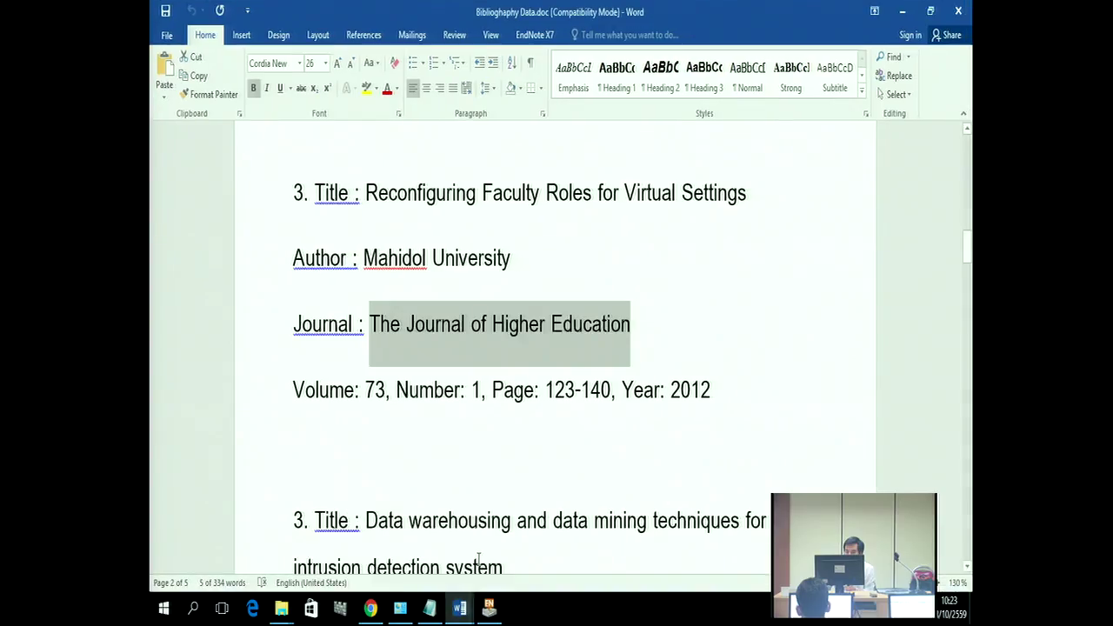
mouse_move(460, 609)
left_click(447, 515)
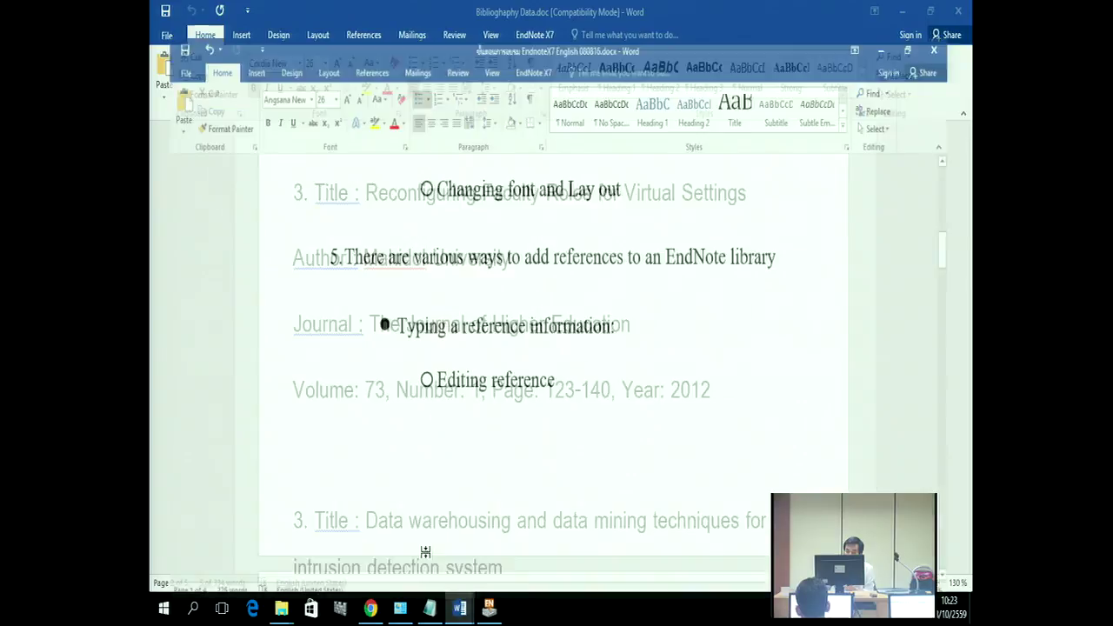
scroll(522, 515, "up", 3)
scroll(597, 514, "down", 9)
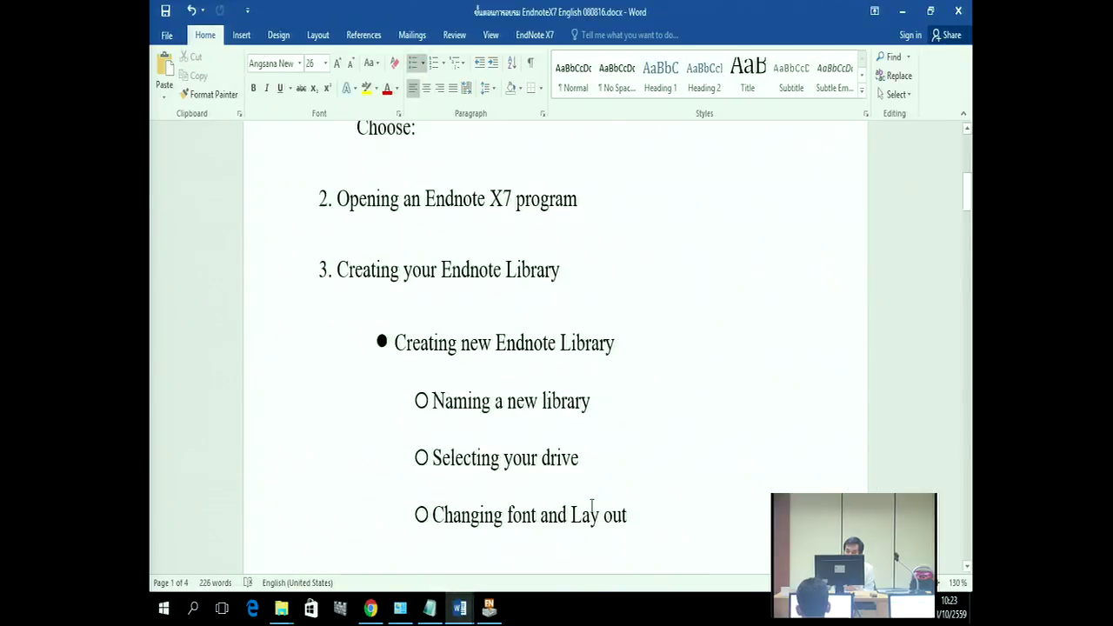
left_click_drag(434, 262, 521, 265)
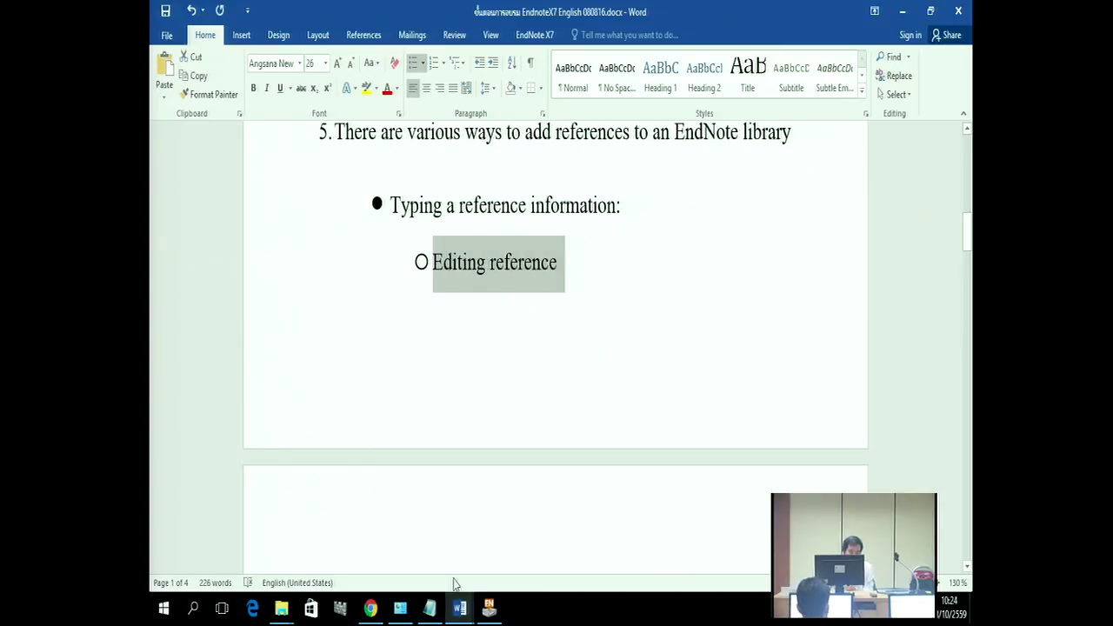
left_click(371, 611)
Step: Return to EndNote X7 and open the Mahidol University 2012 reference for editing
left_click(371, 611)
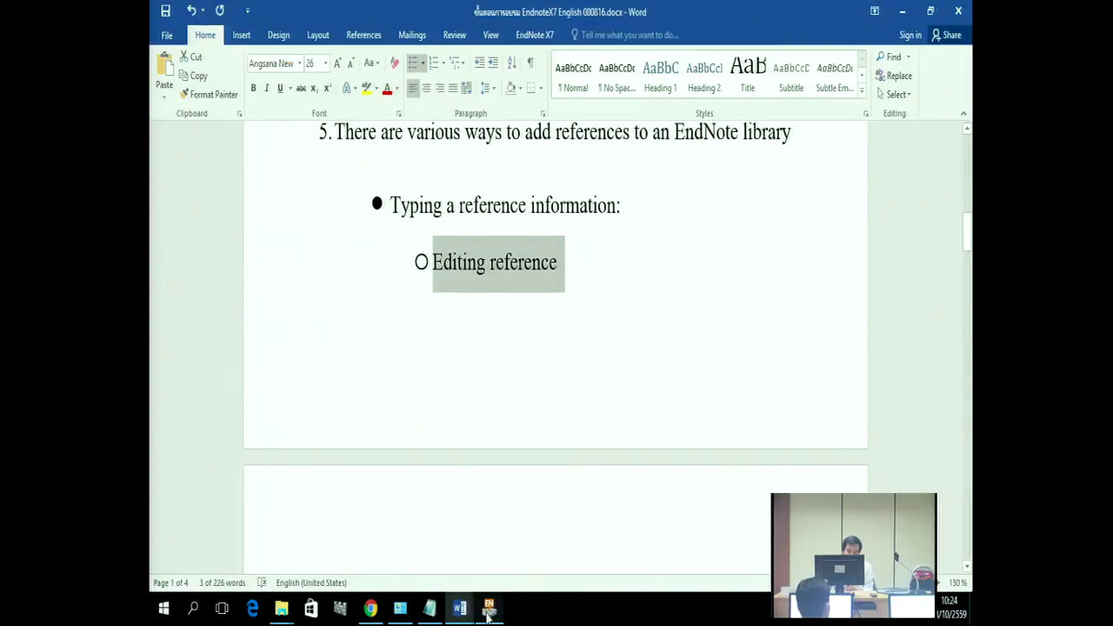
left_click(489, 608)
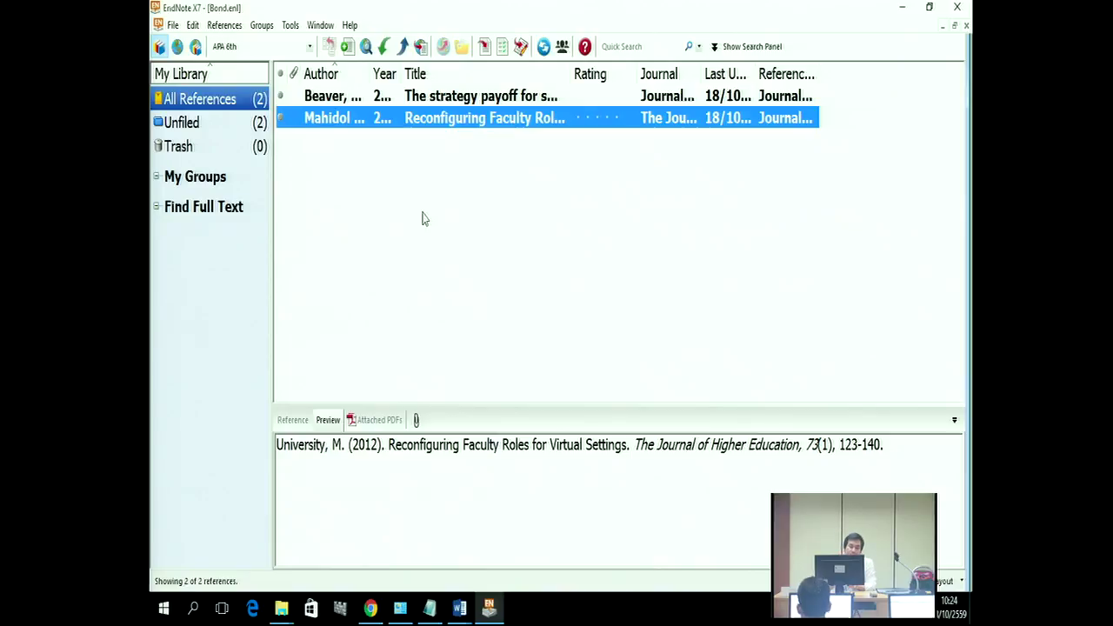
double_click(361, 120)
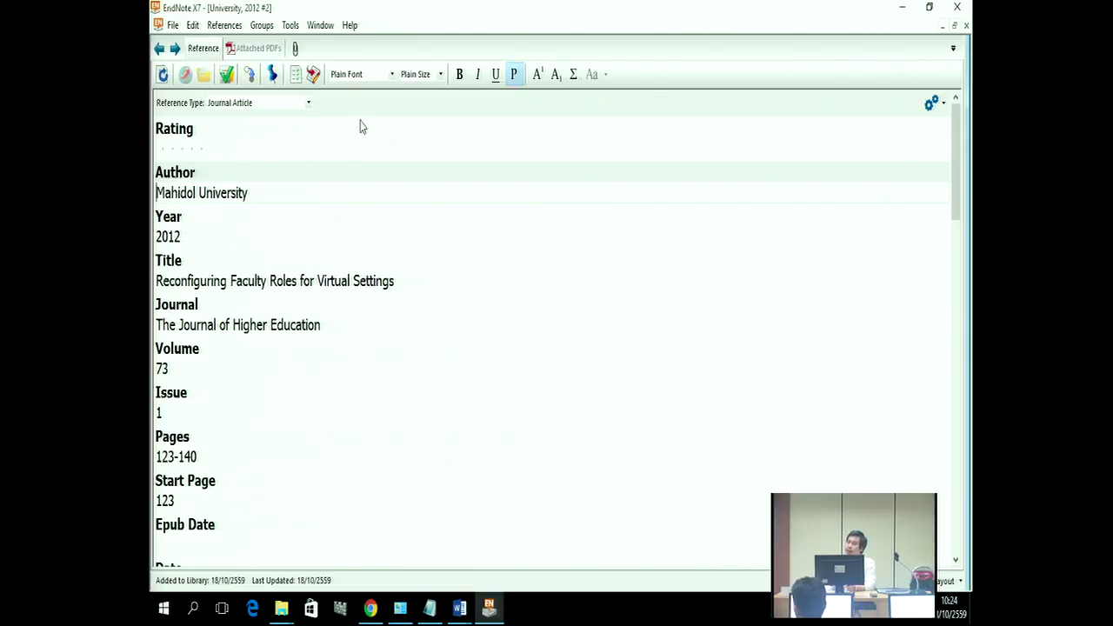
Step: Append a comma to 'Mahidol University' in the Author field
left_click(248, 194)
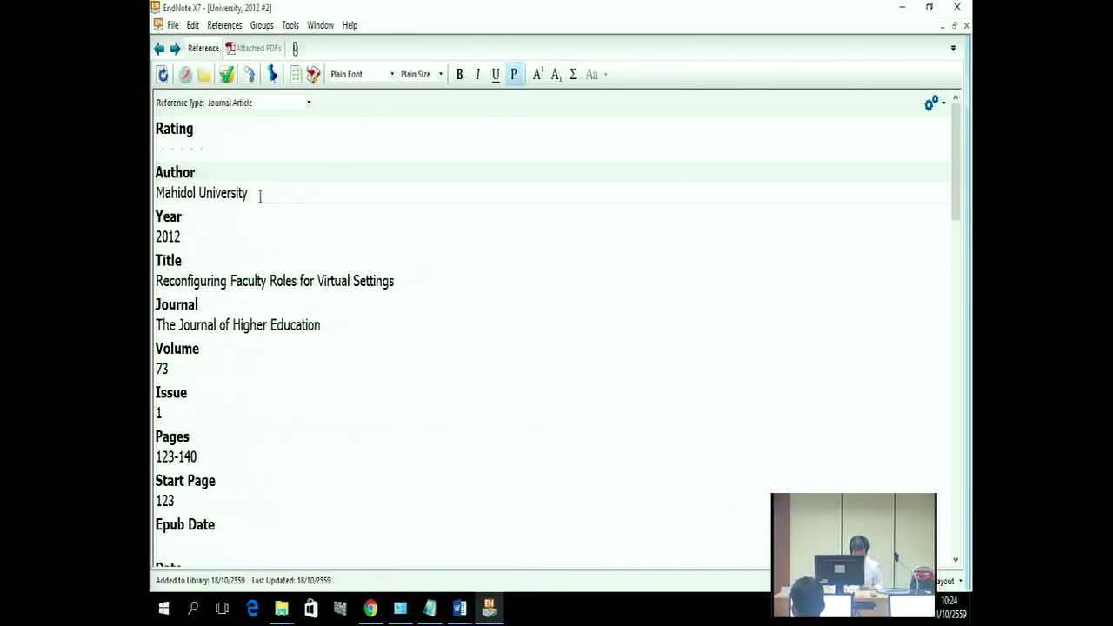
type(",")
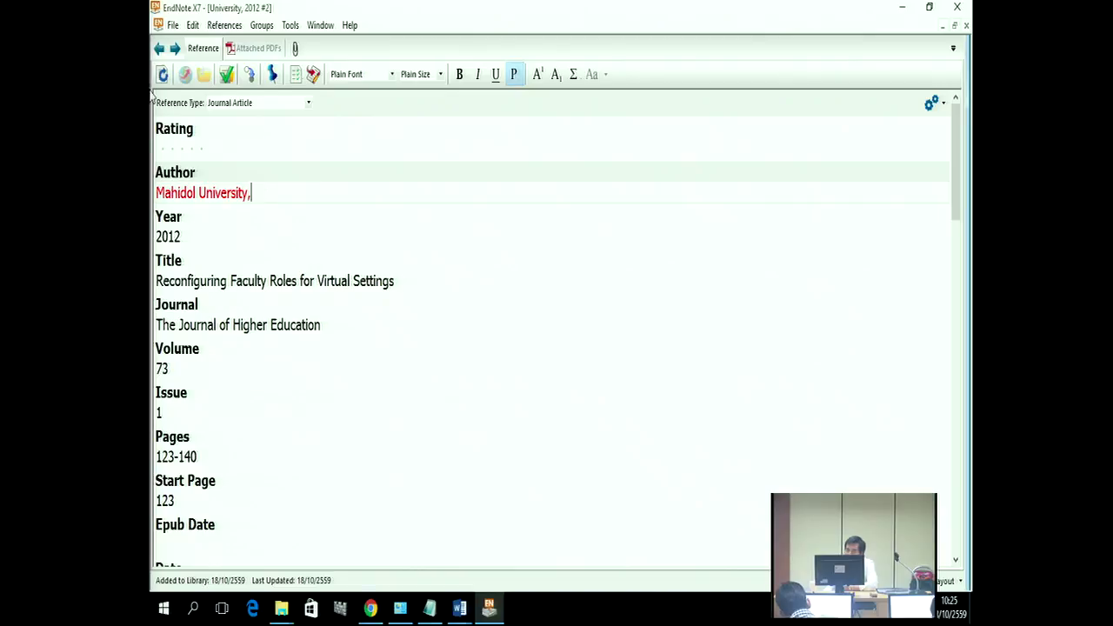
Step: Close the Mahidol University reference and save its changes
left_click(170, 27)
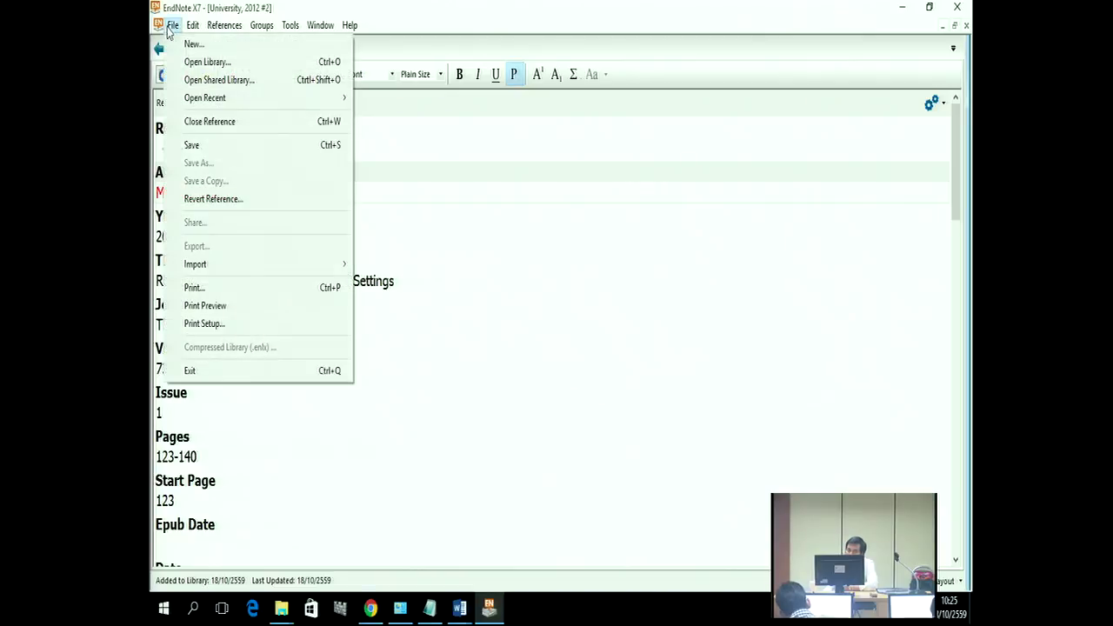
left_click(191, 123)
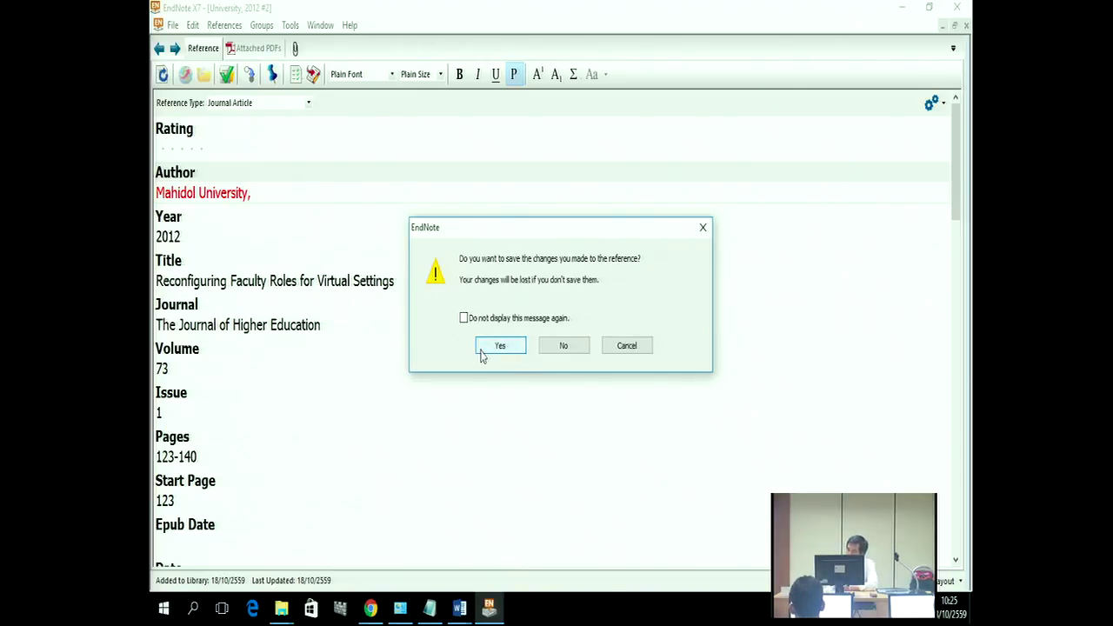
left_click(482, 349)
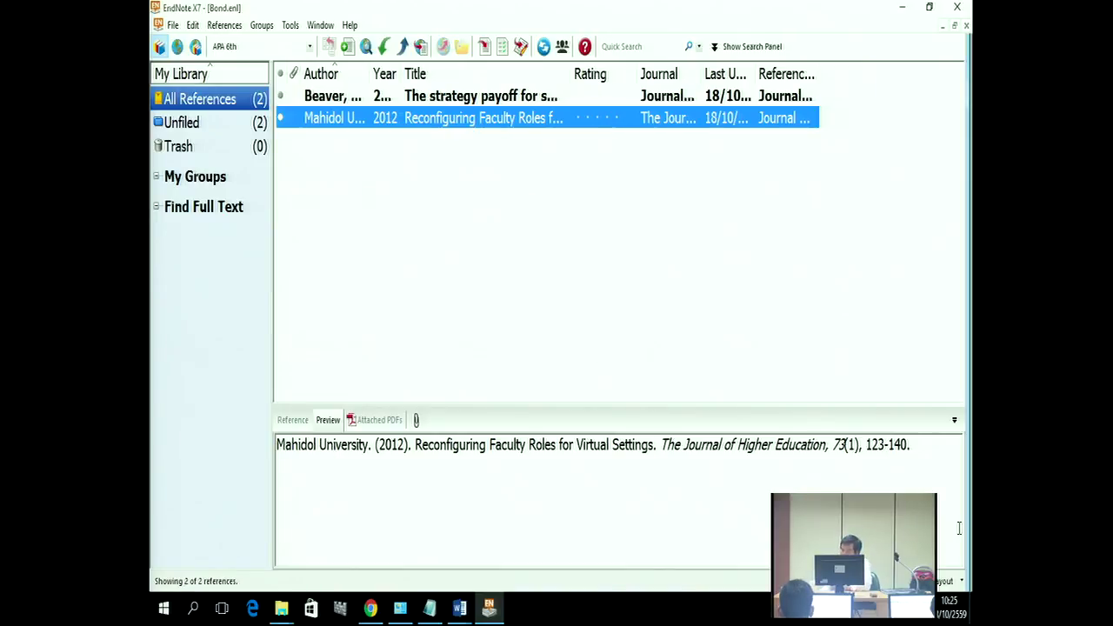
left_click(533, 98)
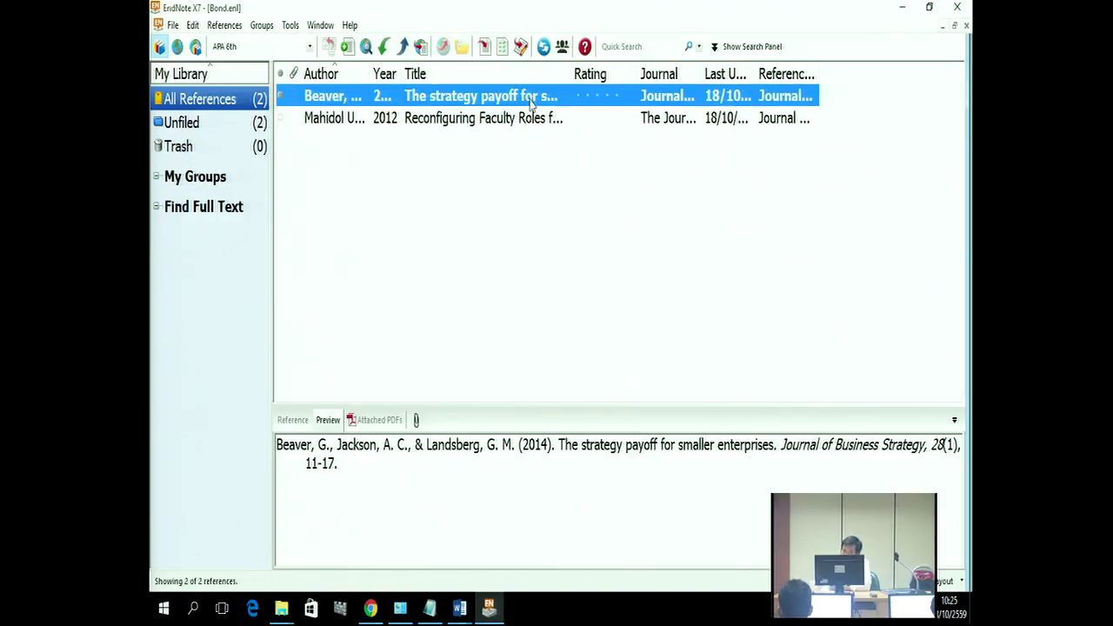
left_click(461, 611)
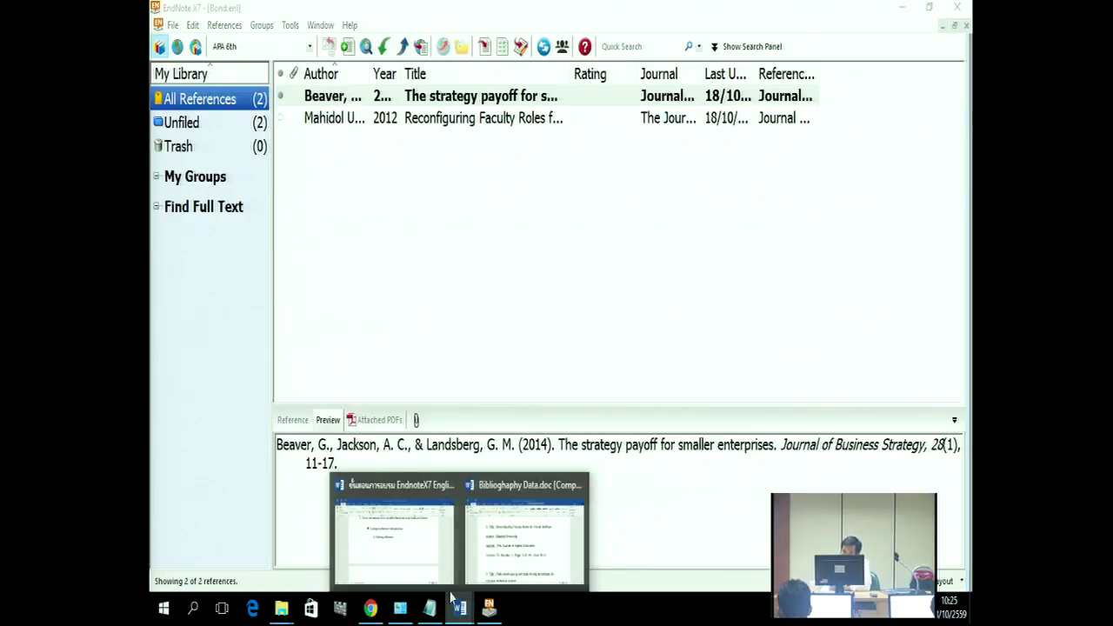
left_click(522, 531)
mouse_move(460, 616)
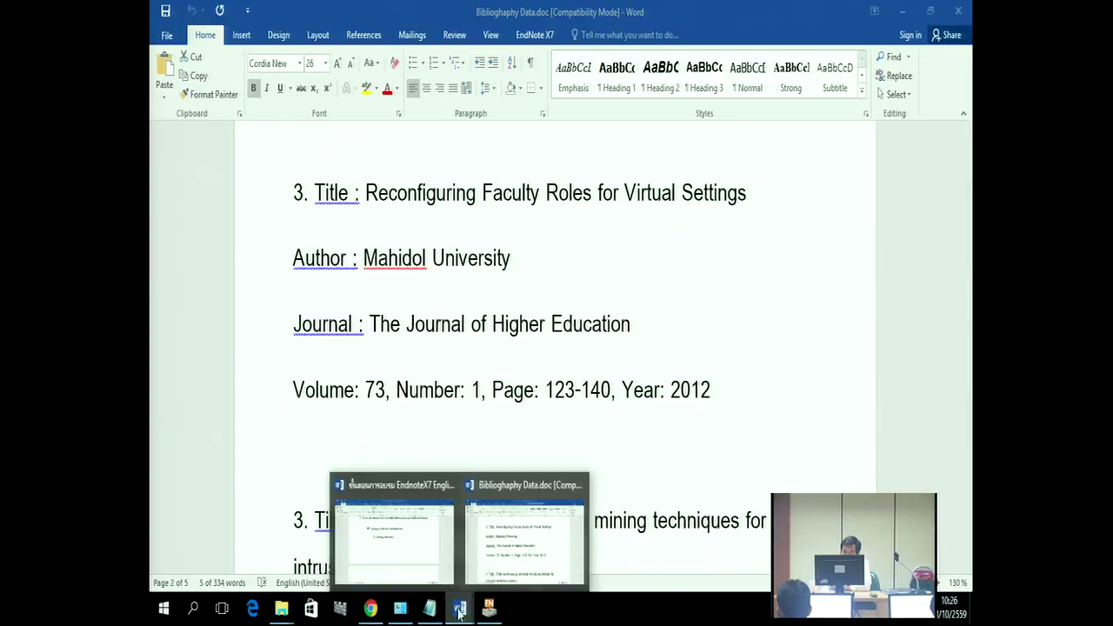
left_click(397, 534)
scroll(517, 338, "down", 5)
scroll(573, 327, "down", 3)
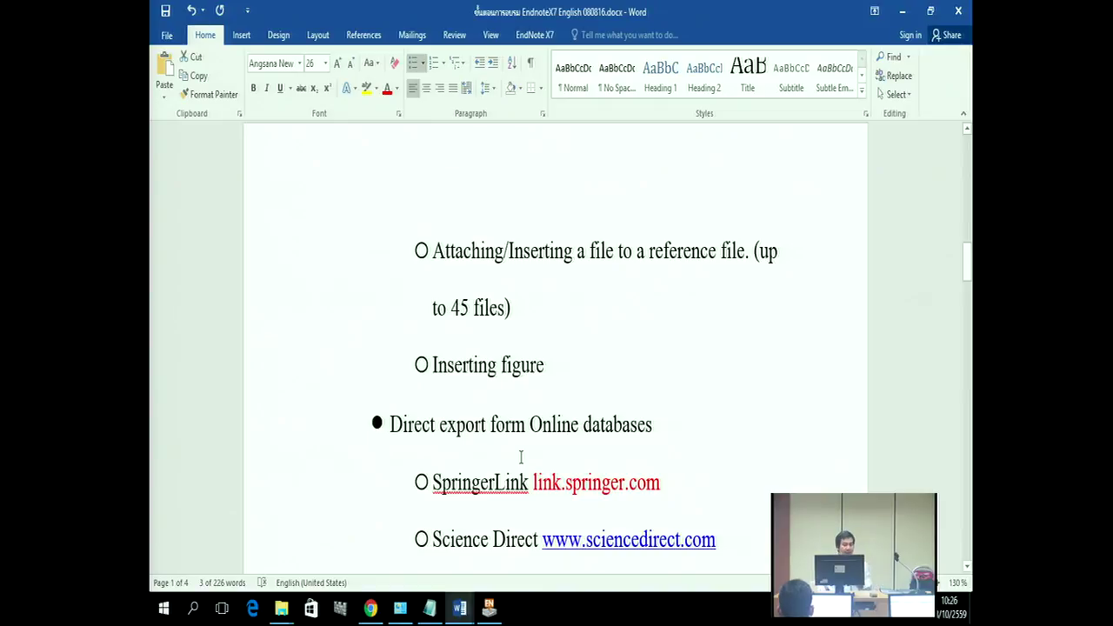
left_click(488, 610)
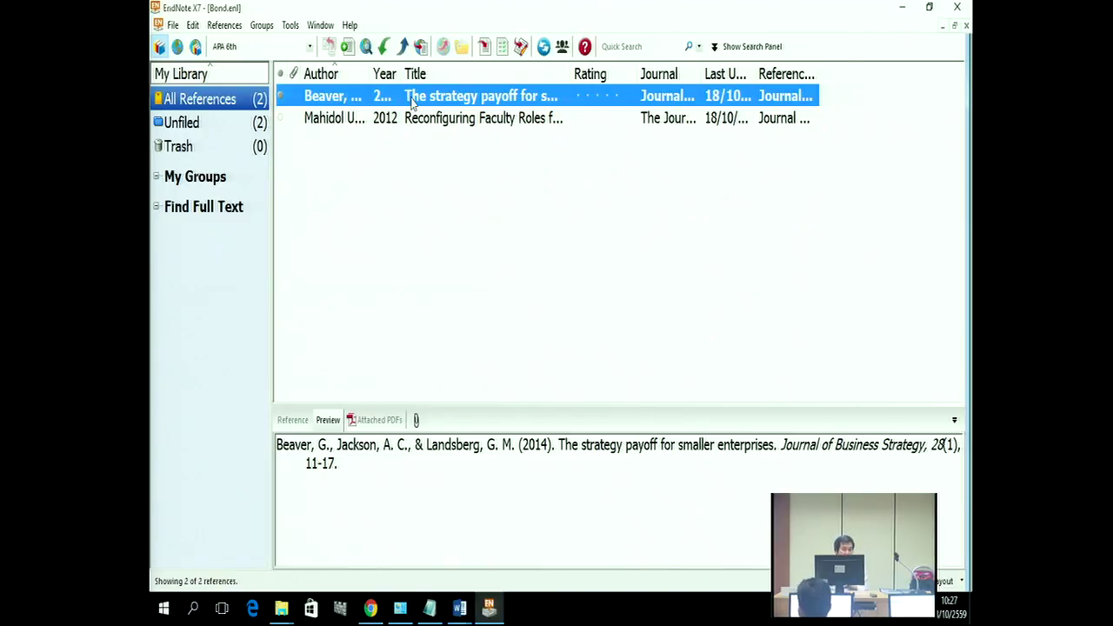
right_click(413, 103)
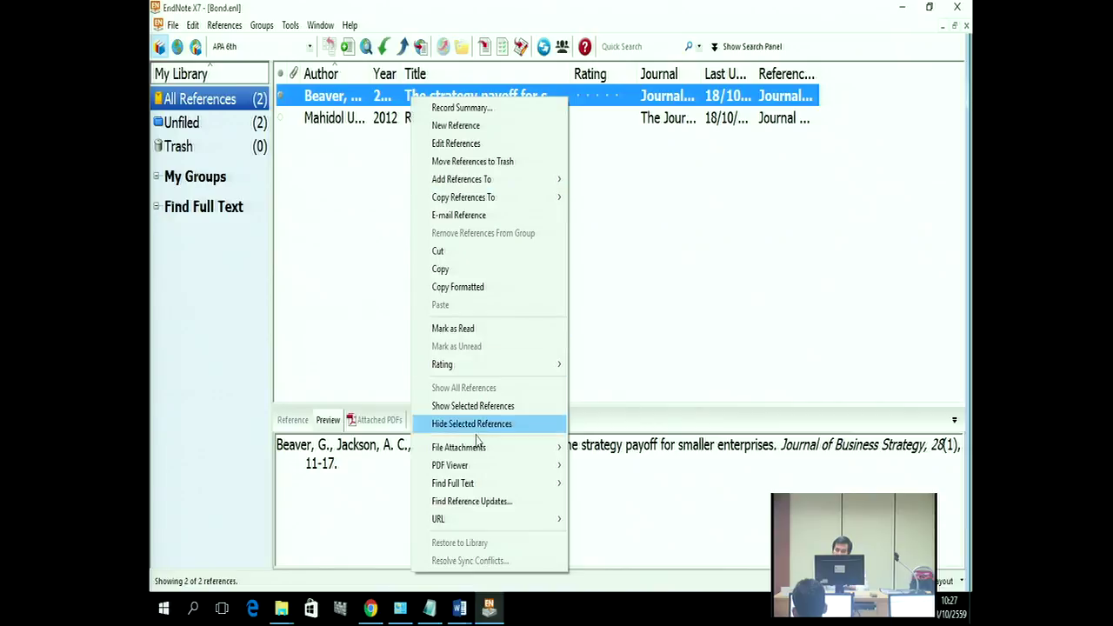
mouse_move(475, 454)
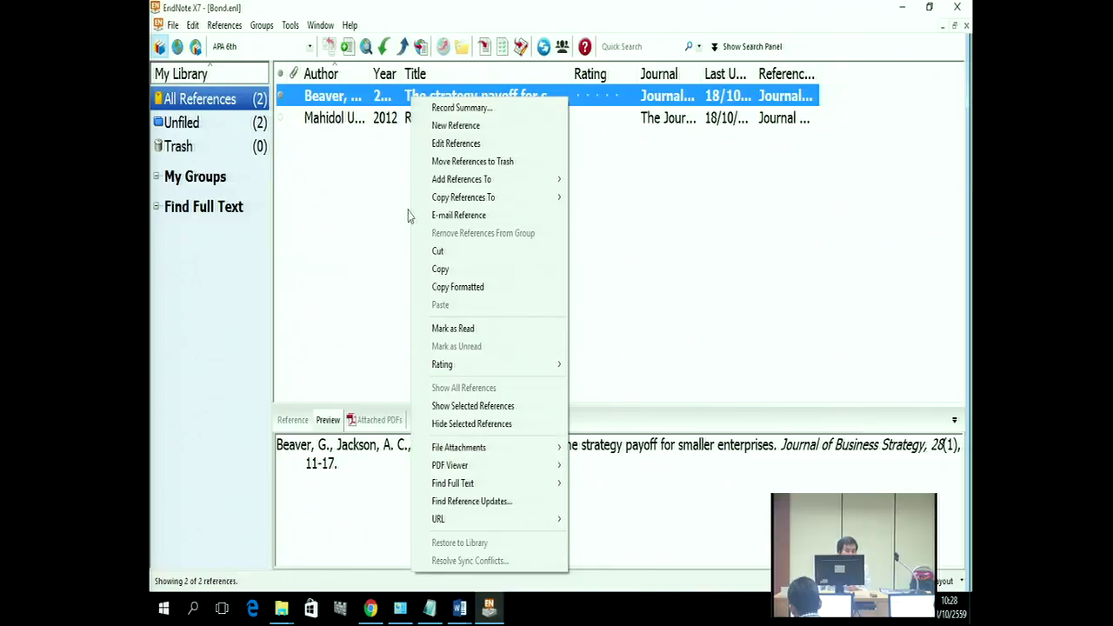
left_click(366, 227)
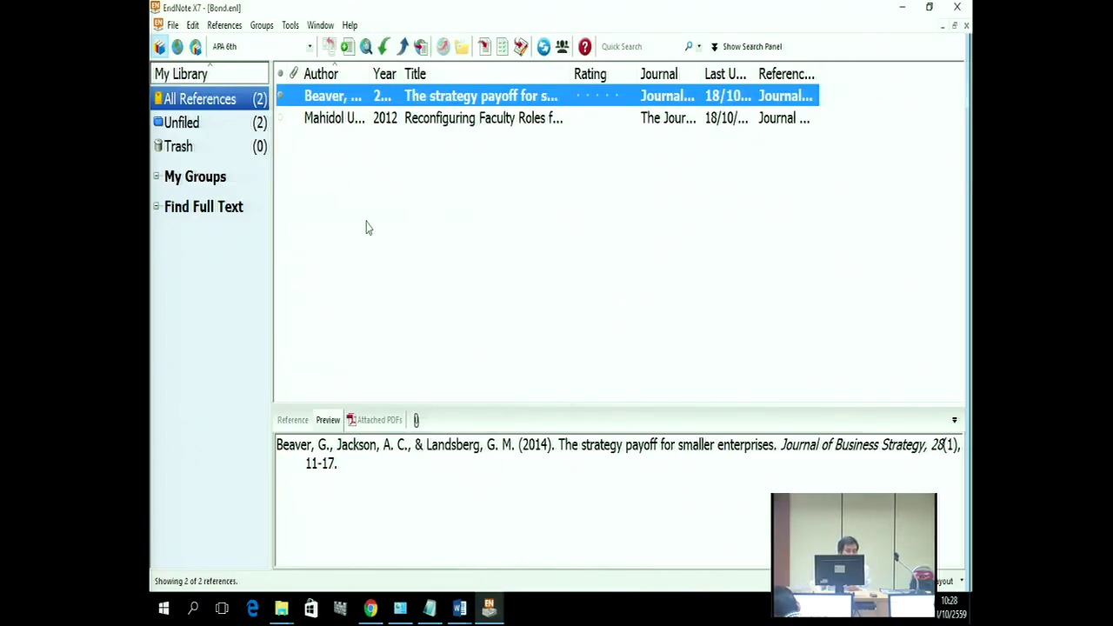
left_click(366, 227)
left_click(352, 99)
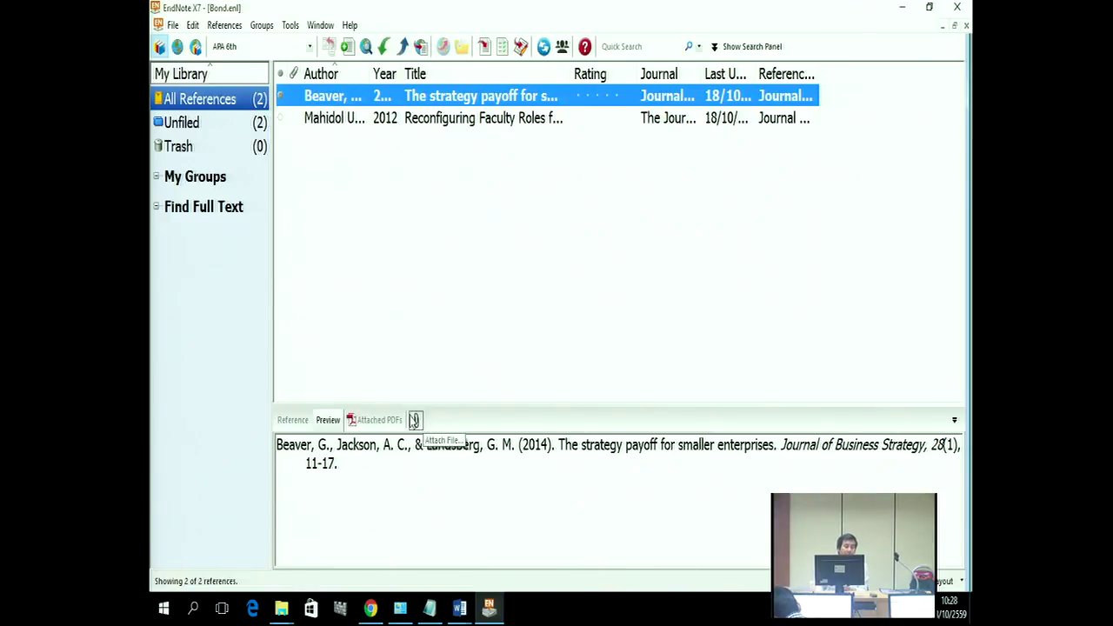
Step: Open the Beaver 2014 reference for editing
double_click(412, 102)
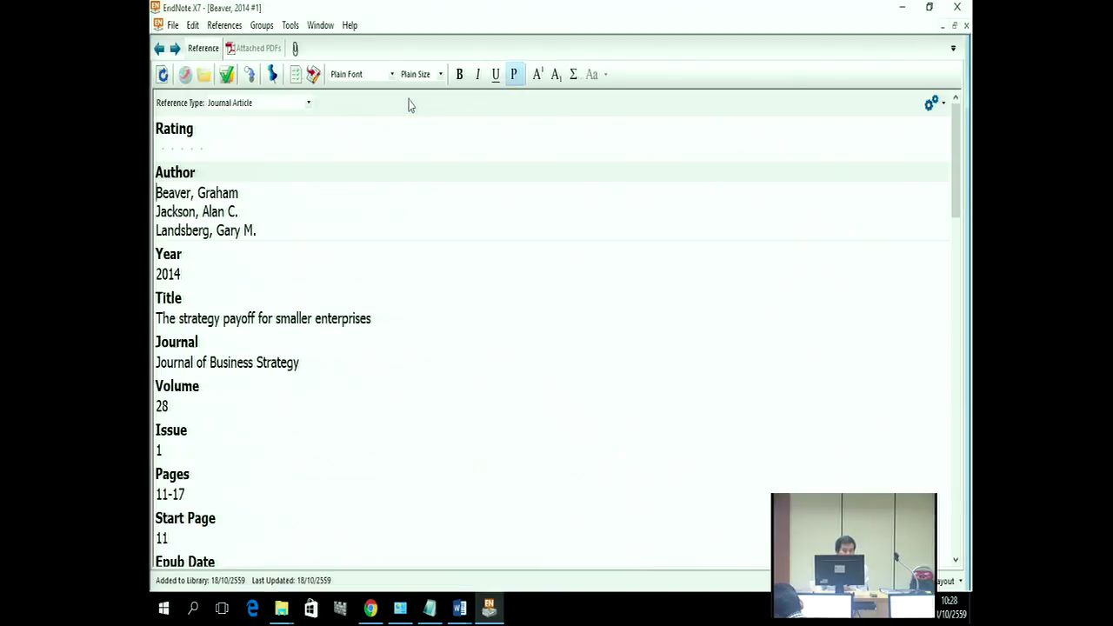
right_click(512, 261)
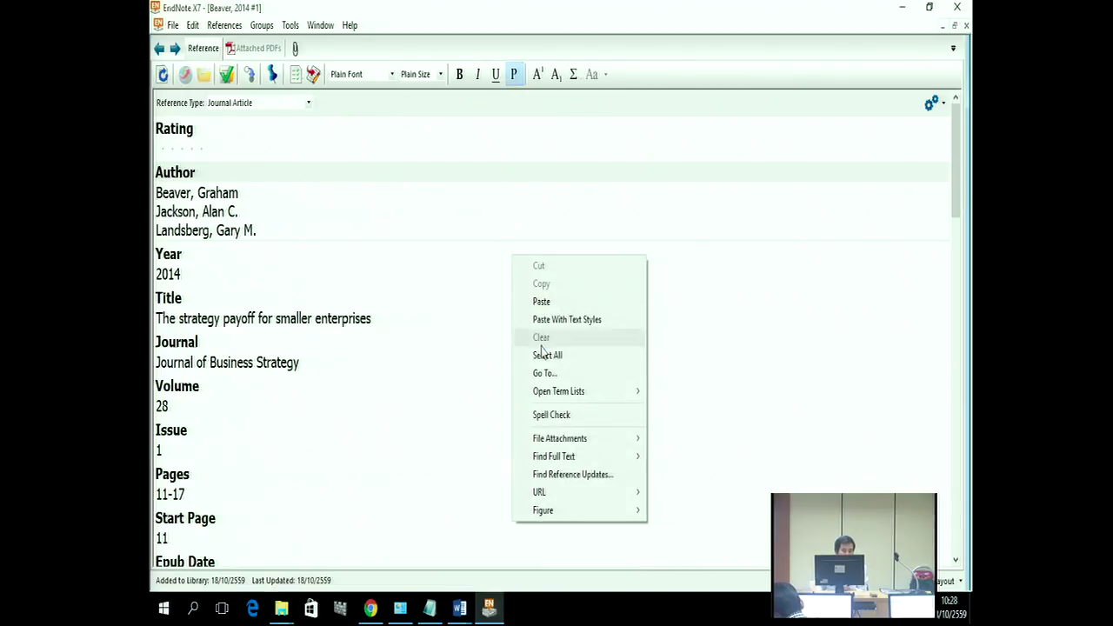
mouse_move(564, 440)
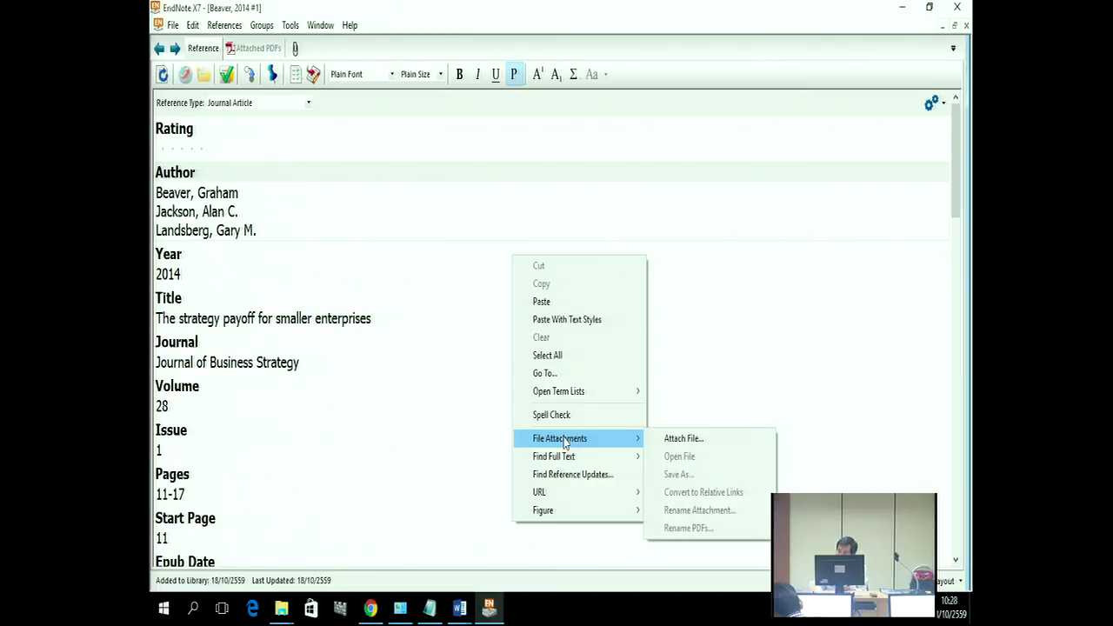
left_click(464, 235)
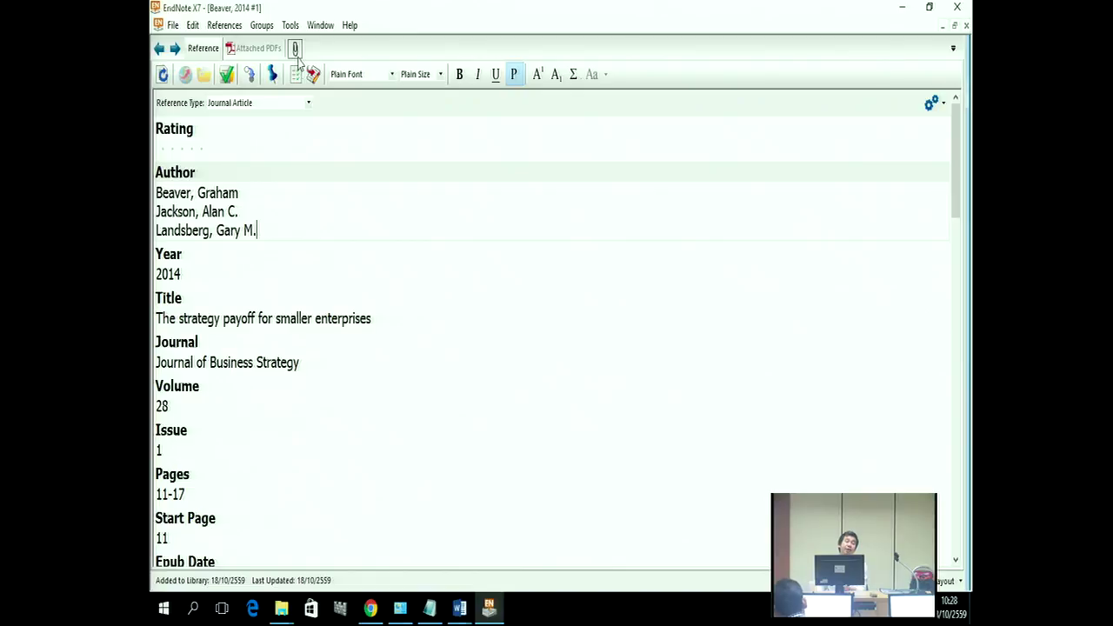
Step: Attach Bibliography Data.doc from the Desktop's Endnote X7 folder to the reference
left_click(295, 52)
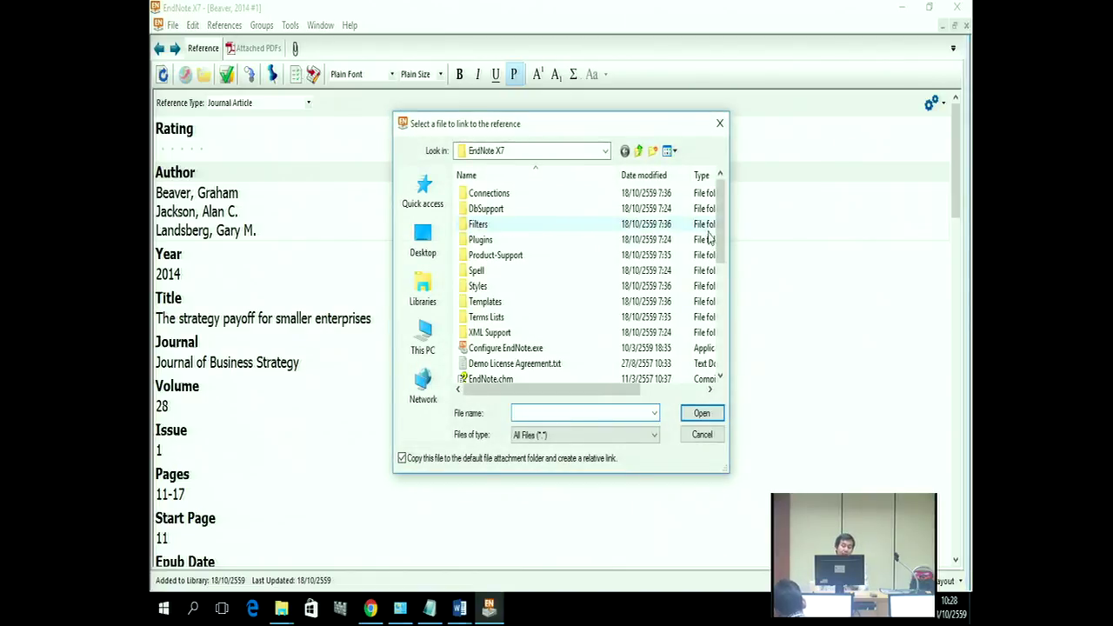
left_click_drag(718, 235, 718, 315)
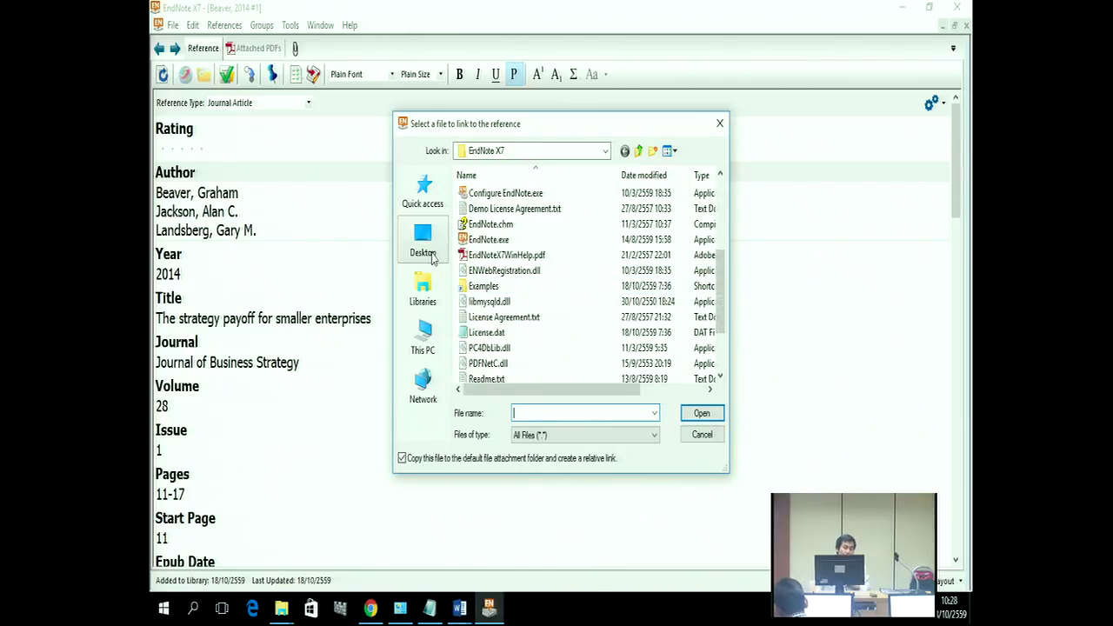
left_click(423, 243)
left_click_drag(716, 244, 706, 348)
left_click(486, 337)
double_click(486, 337)
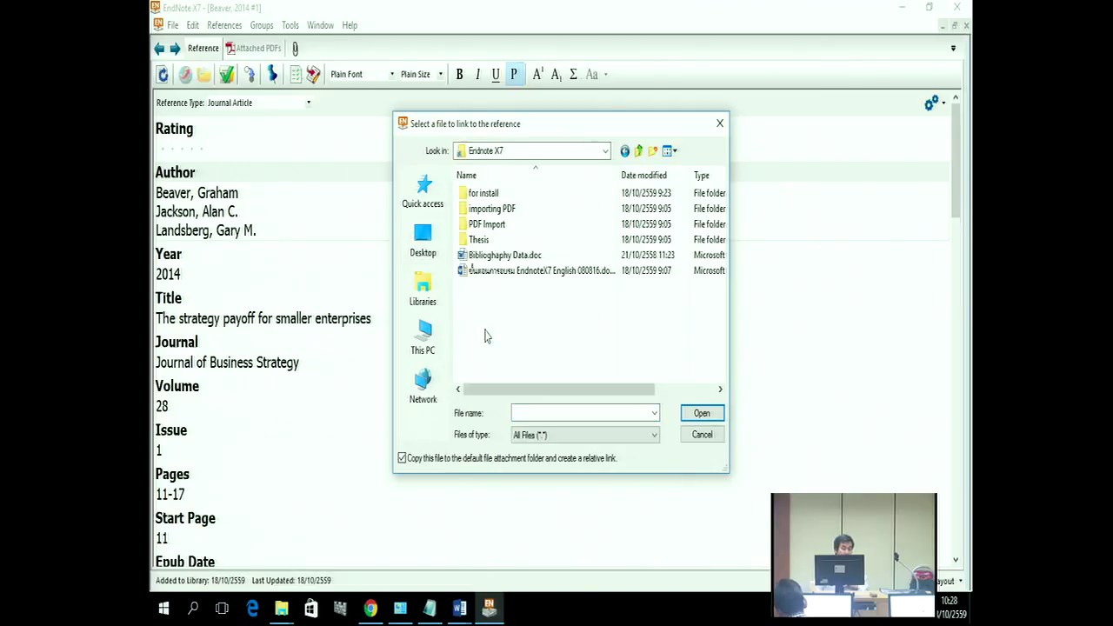
left_click(513, 257)
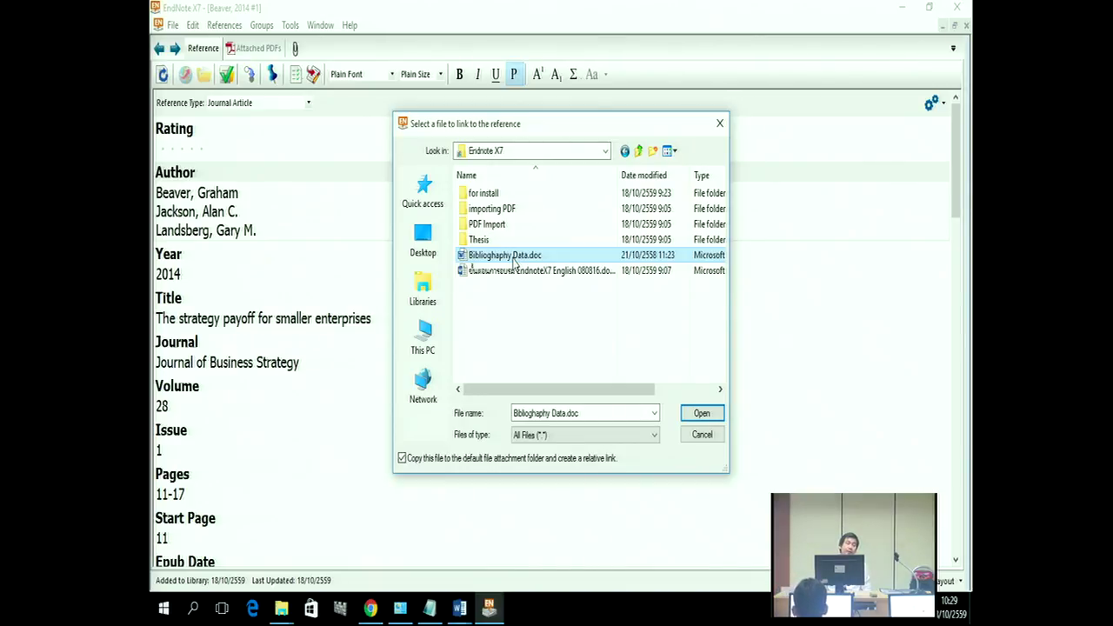
left_click(713, 415)
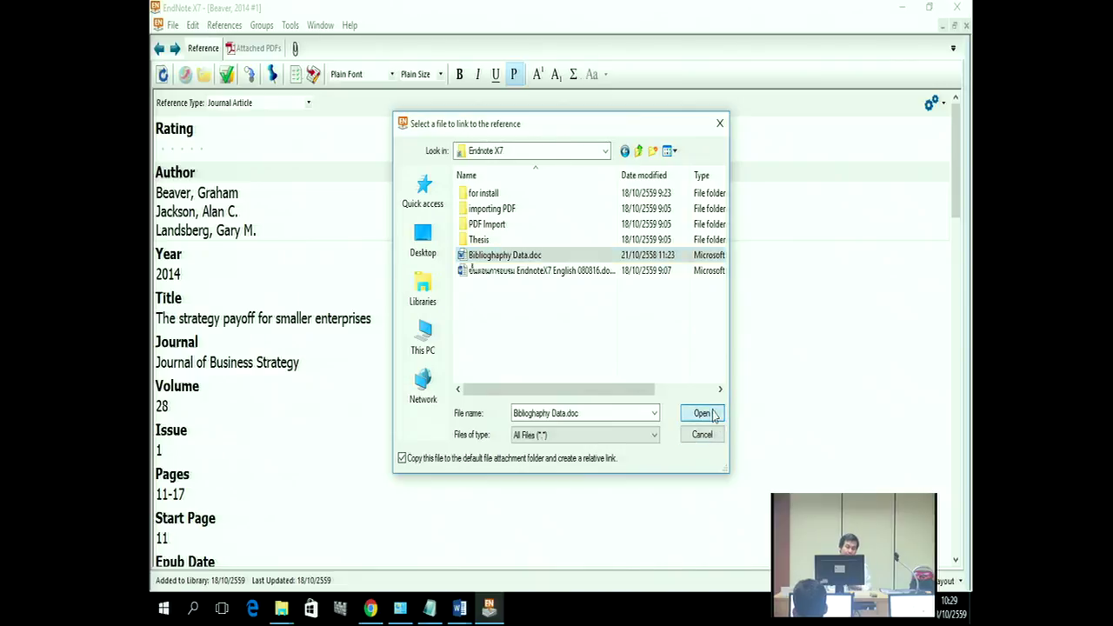
Step: Attach the EndnoteX7 English 080816 Word document as a second file
scroll(956, 200, "down", 3)
left_click_drag(960, 202, 950, 484)
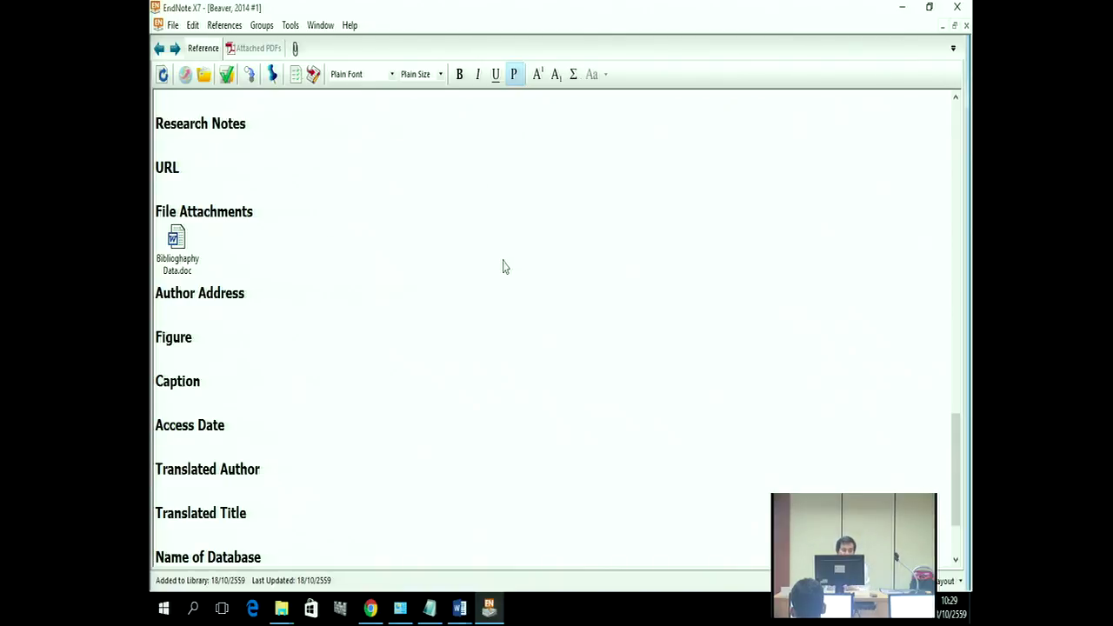
right_click(435, 263)
mouse_move(545, 441)
left_click(613, 447)
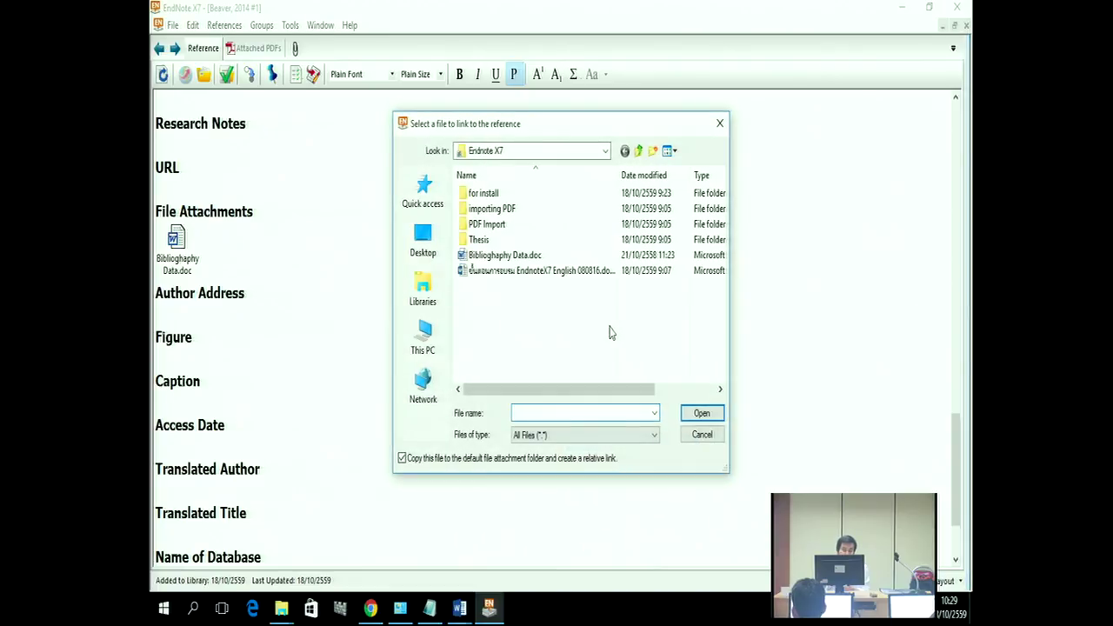
left_click(539, 275)
left_click(700, 412)
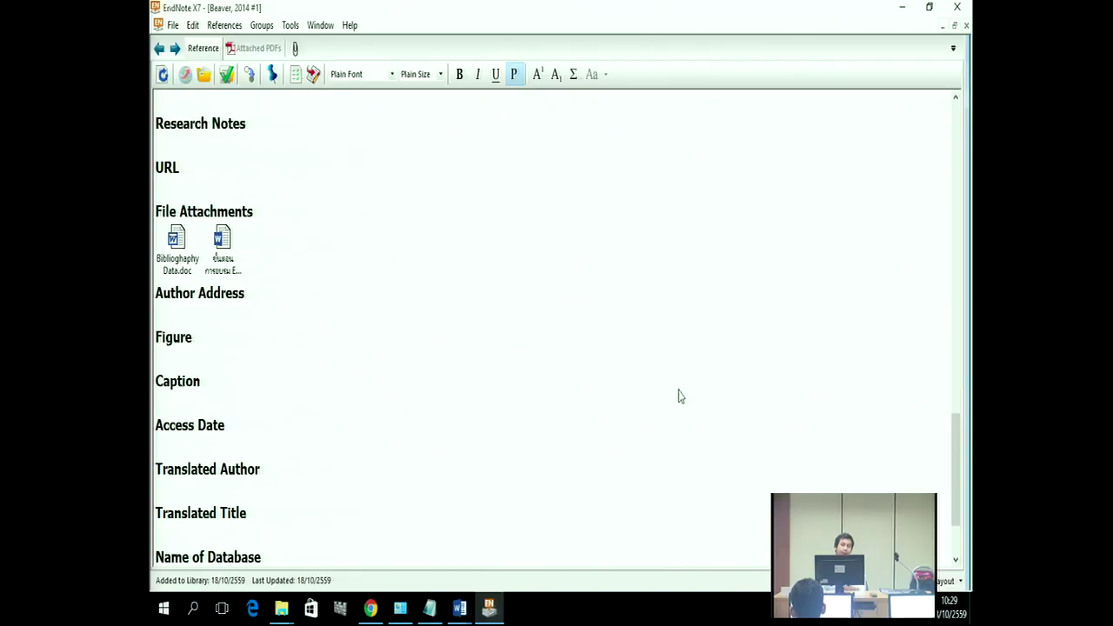
Step: Close the Beaver 2014 reference, saving it with both attachments
left_click(172, 28)
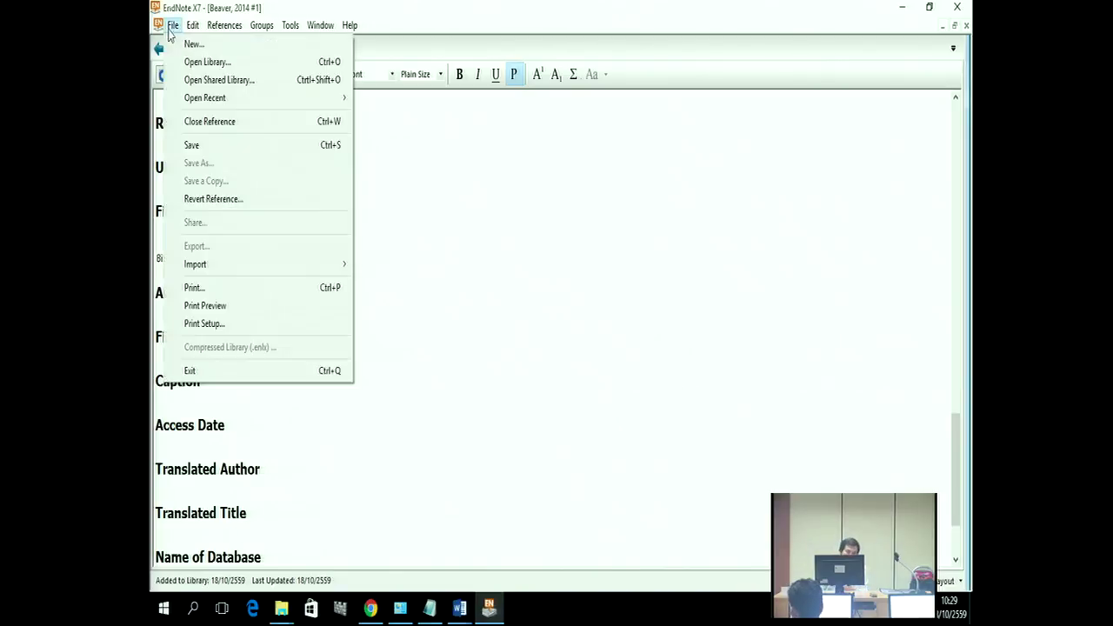
left_click(228, 123)
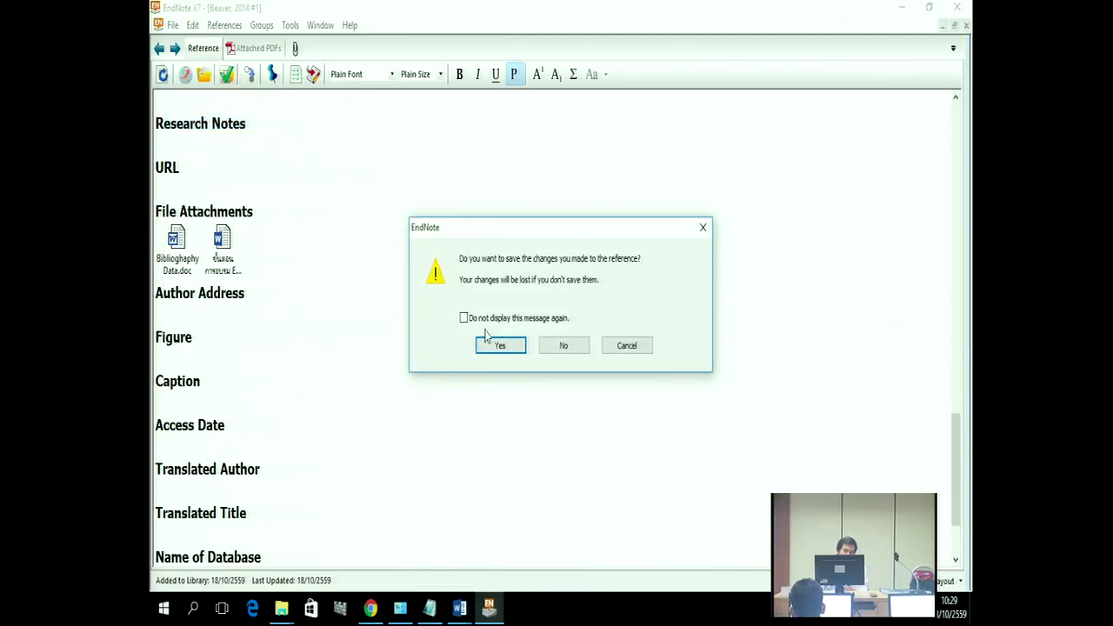
left_click(490, 348)
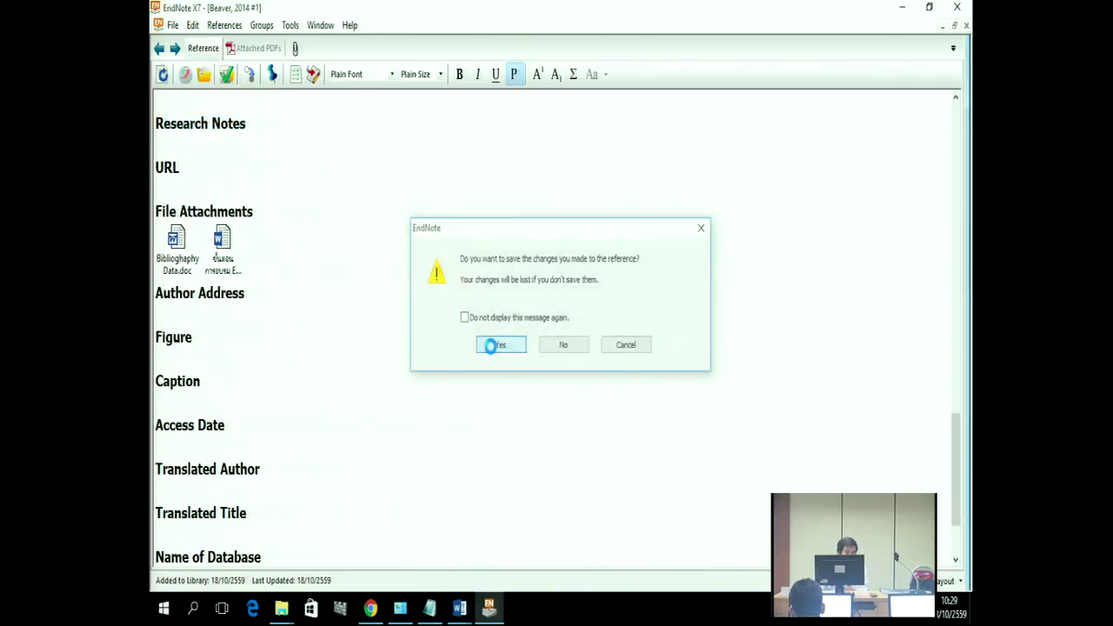
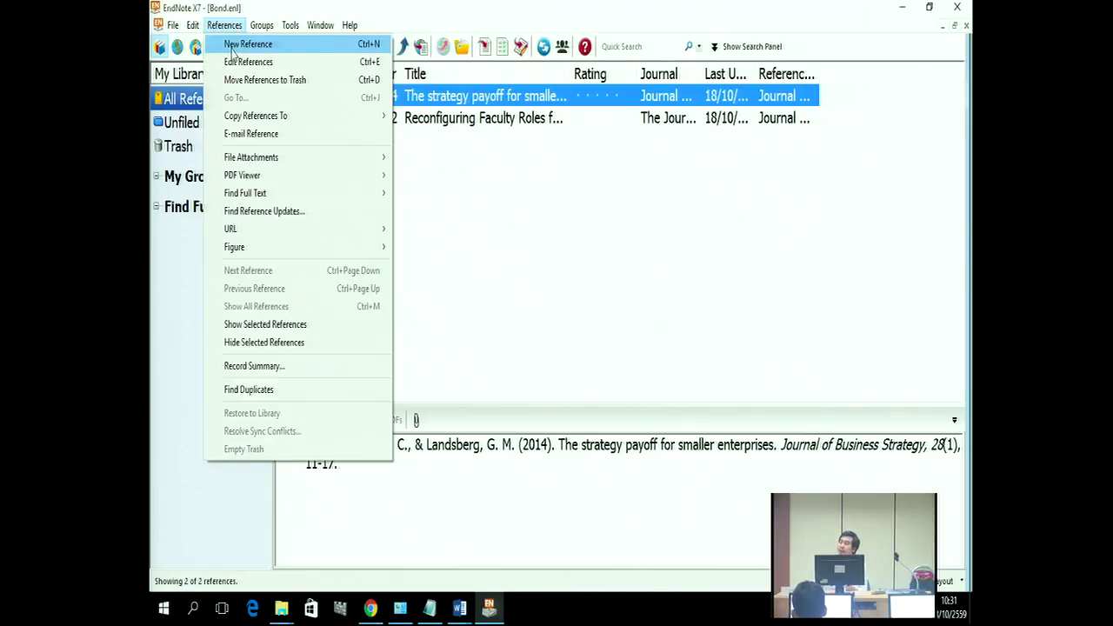
Step: Create a new reference and choose Figure from the Reference Type list
left_click(232, 48)
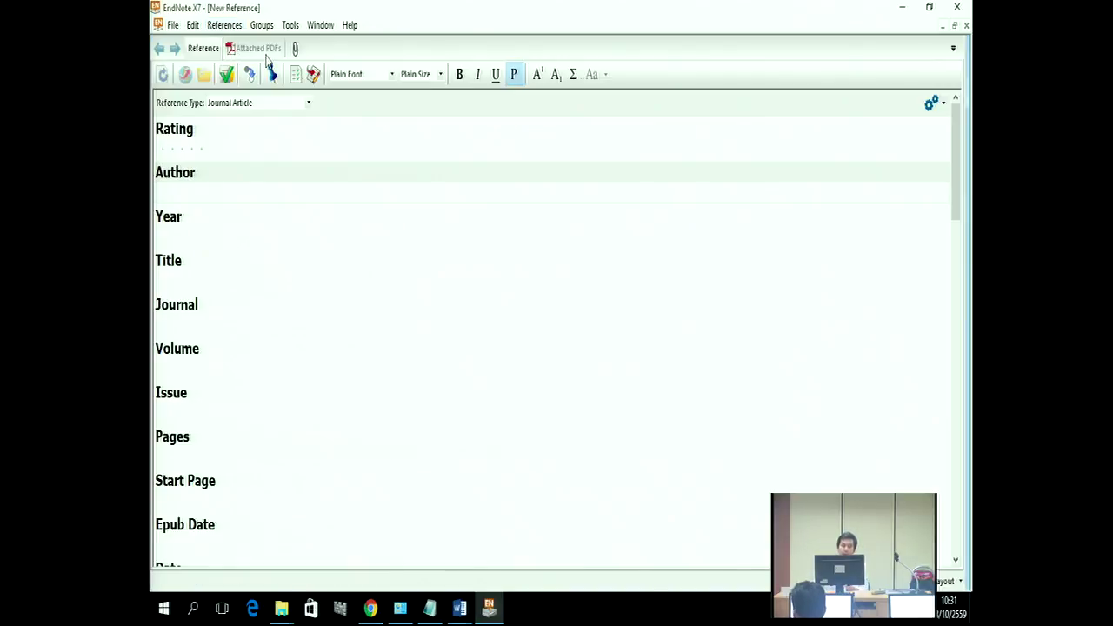
left_click(258, 105)
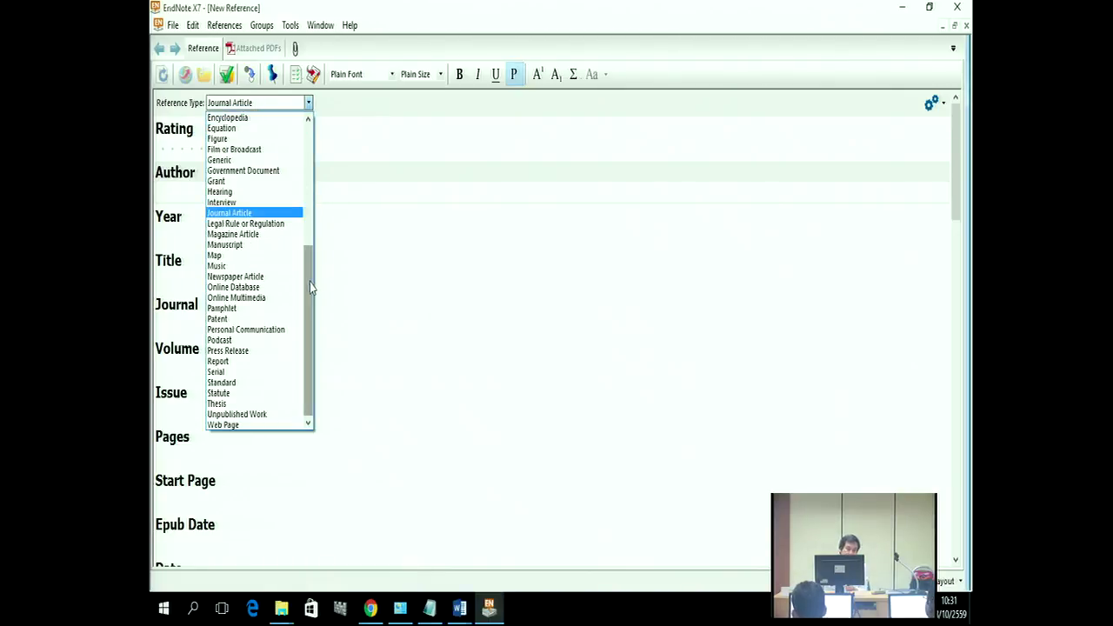
scroll(311, 275, "up", 1)
scroll(310, 275, "up", 1)
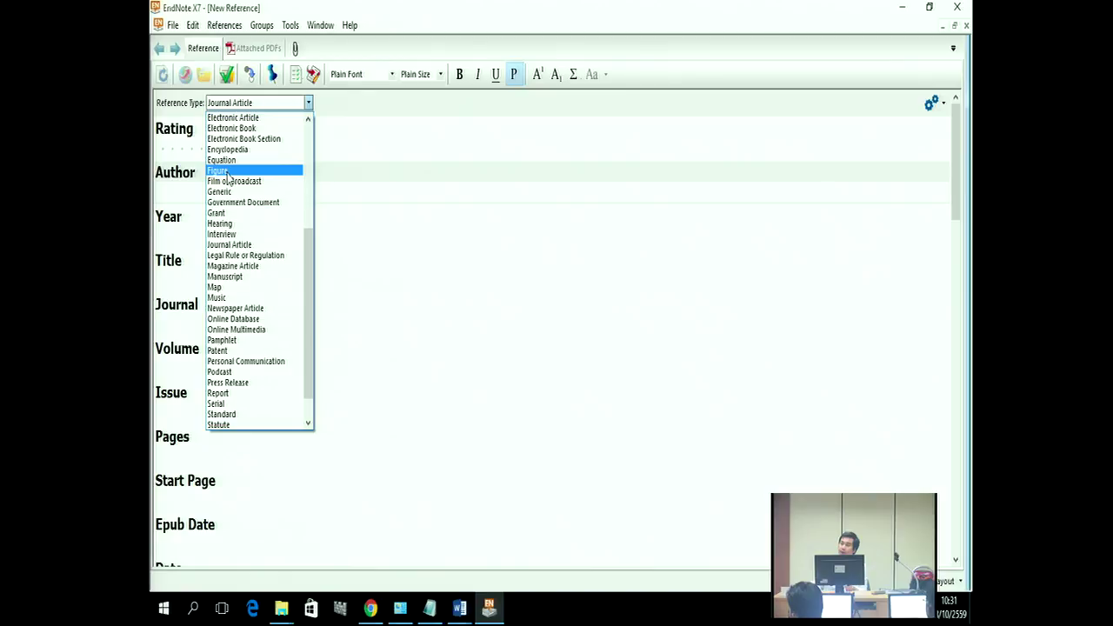
left_click(221, 170)
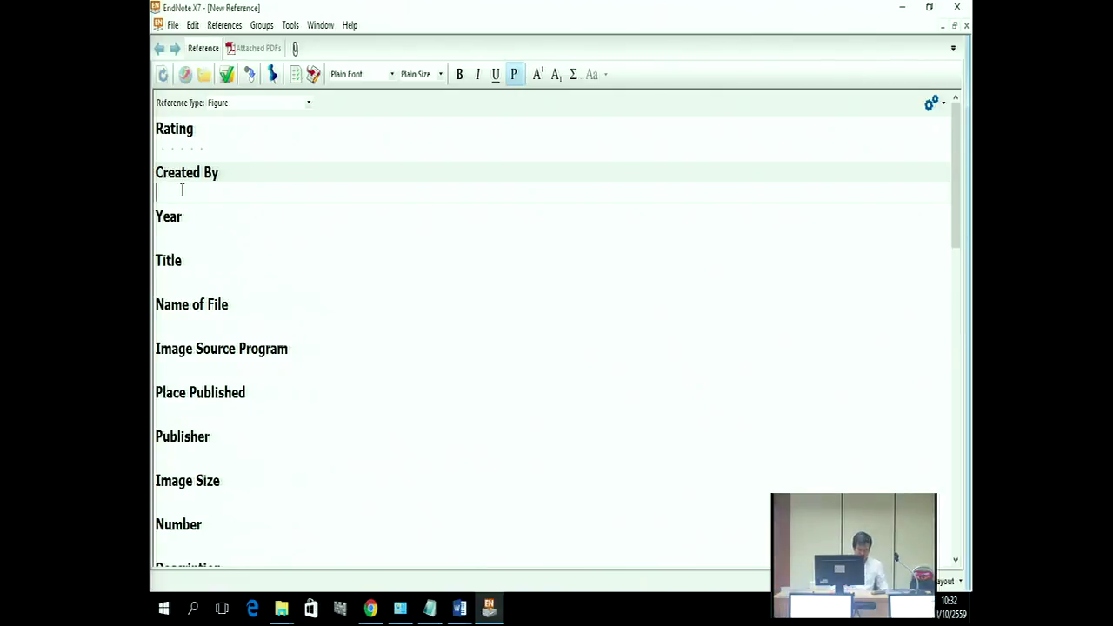
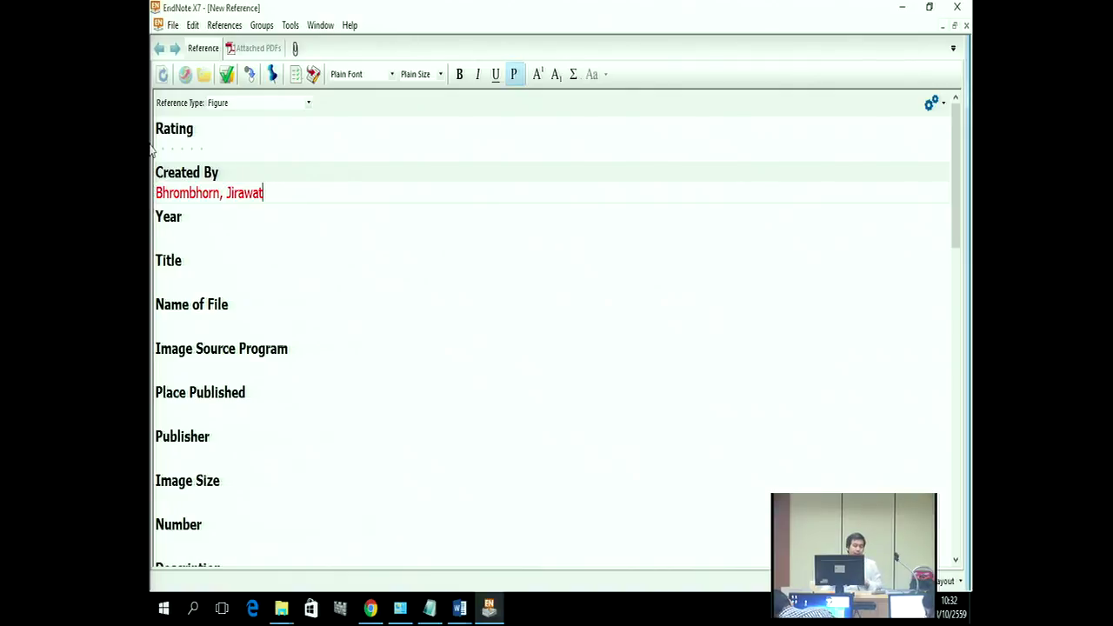
Step: Enter the author's name, surname first, in Created By, then scroll down to the Figure field
scroll(278, 334, "down", 3)
scroll(279, 334, "down", 12)
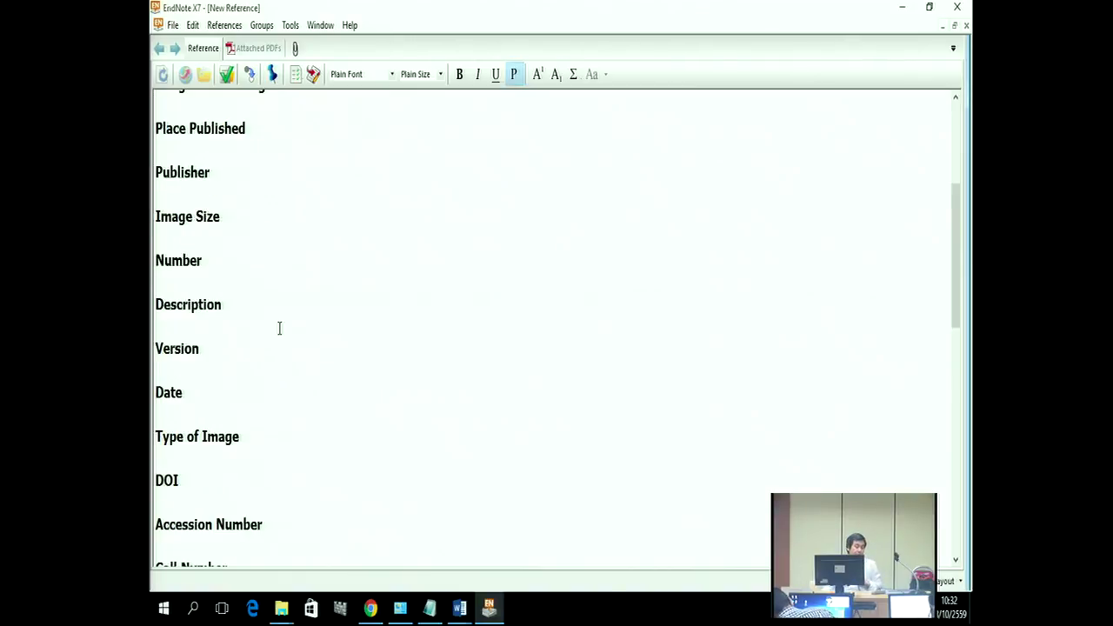
scroll(281, 335, "down", 3)
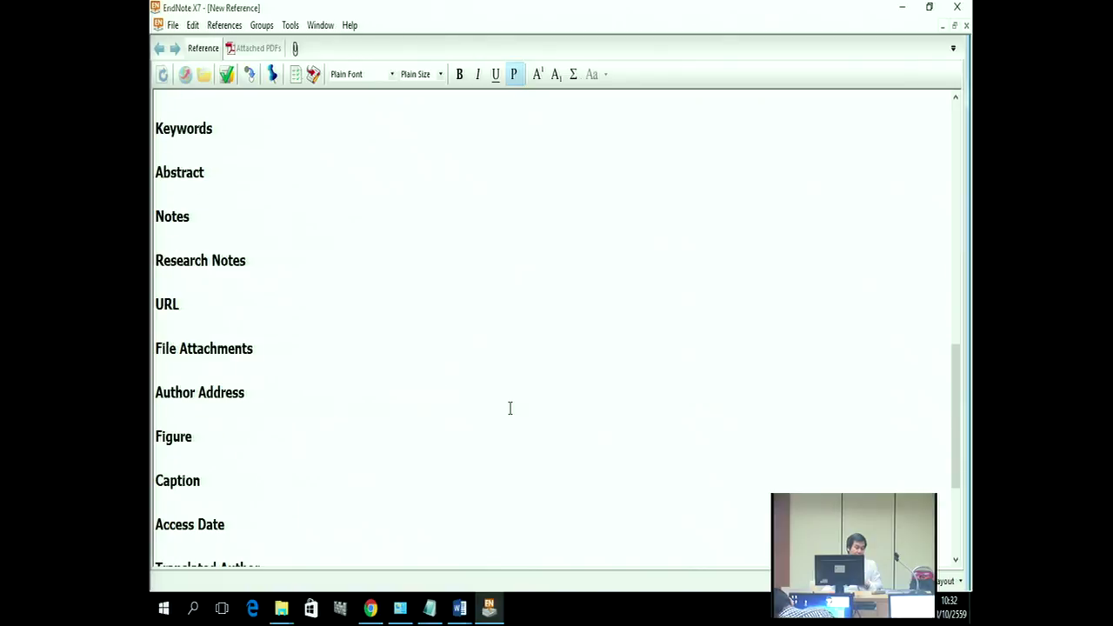
scroll(385, 380, "down", 2)
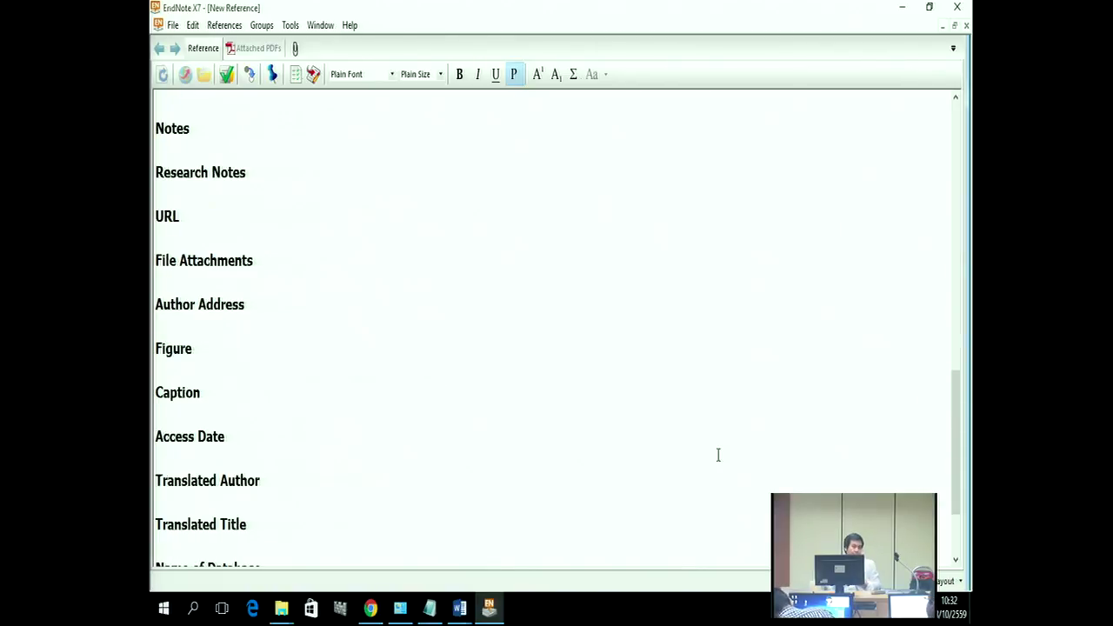
Step: Open Figure > Attach Figure from the reference's context menu, then close it unused
right_click(487, 226)
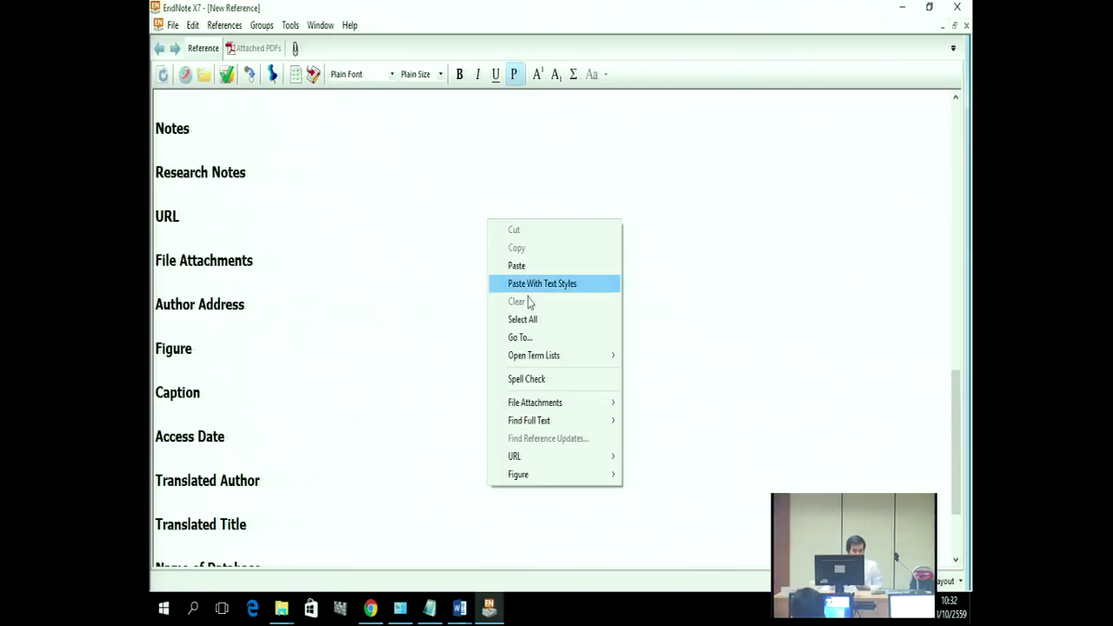
mouse_move(569, 475)
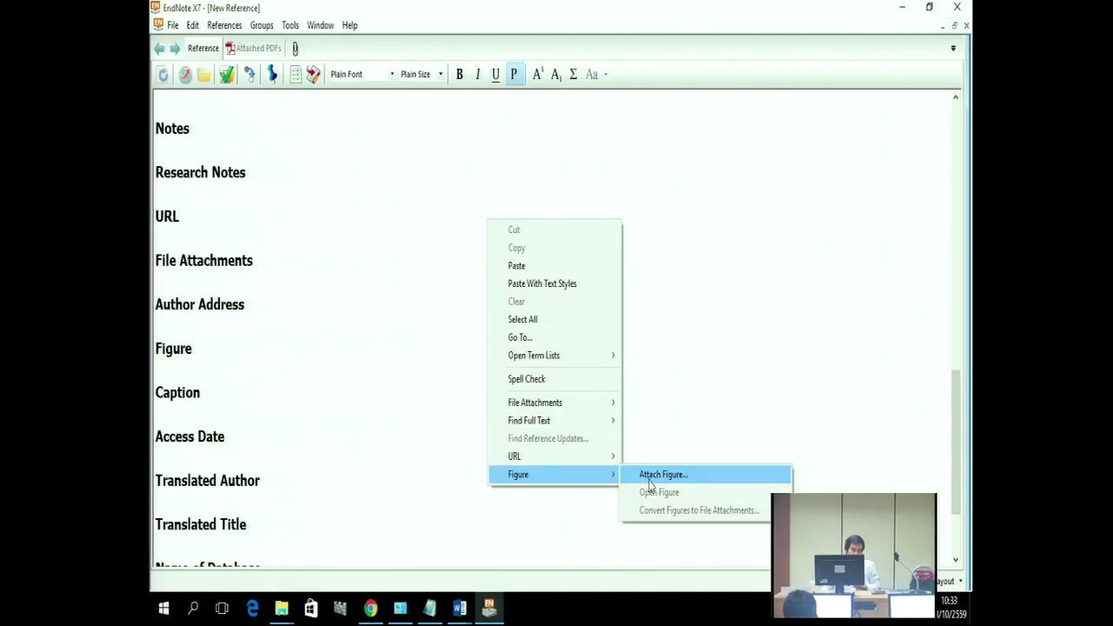
left_click(661, 475)
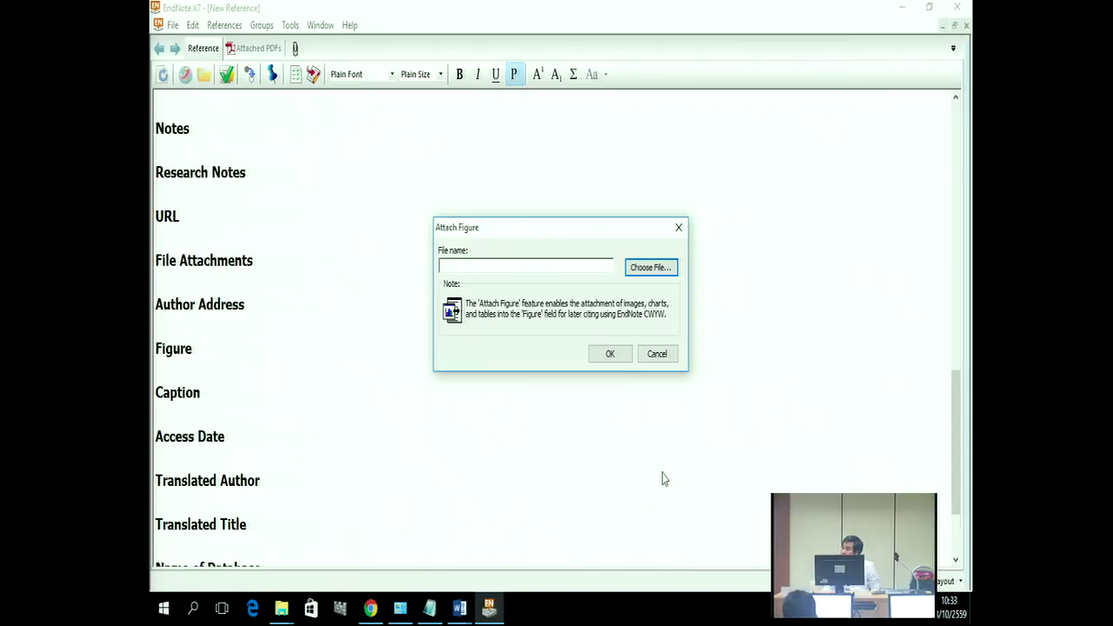
left_click(679, 228)
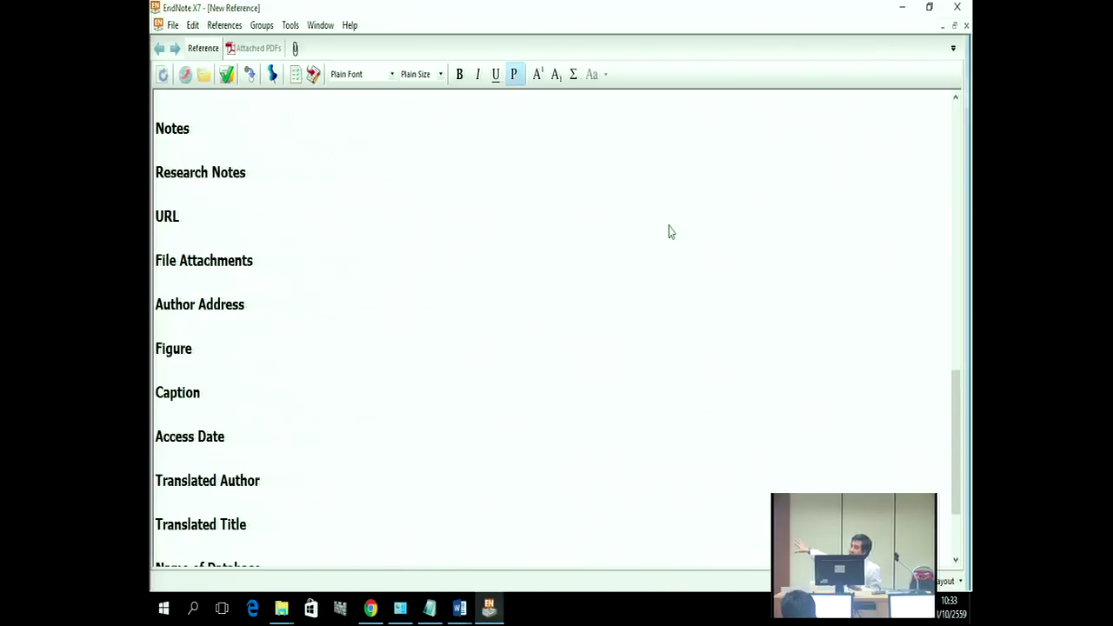
Step: Reopen Figure > Attach Figure and launch the Choose File browser
right_click(648, 231)
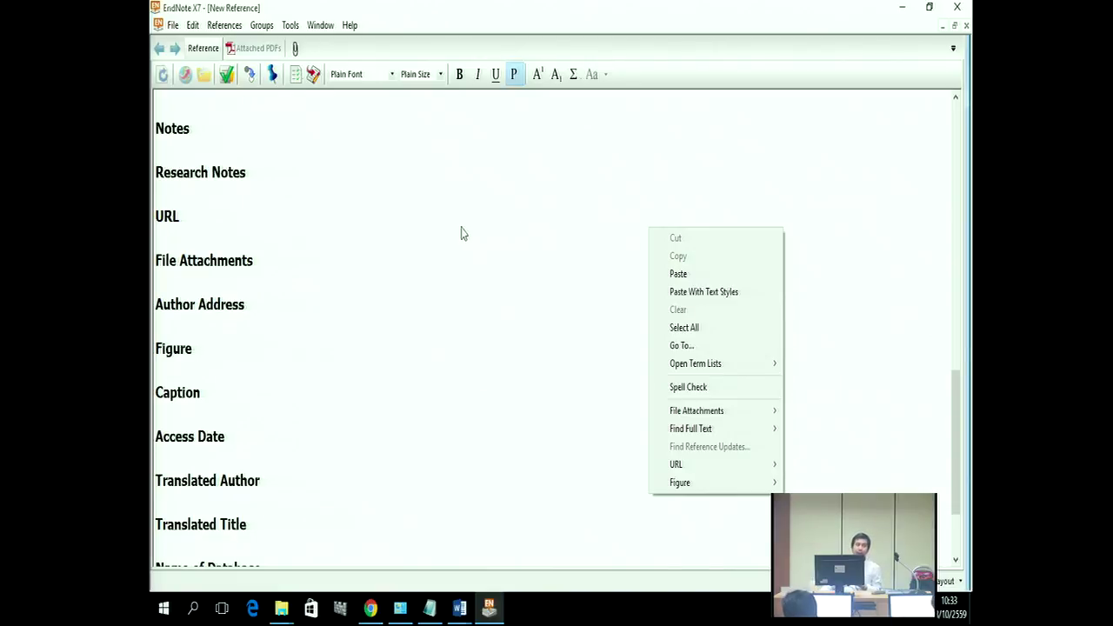
mouse_move(676, 487)
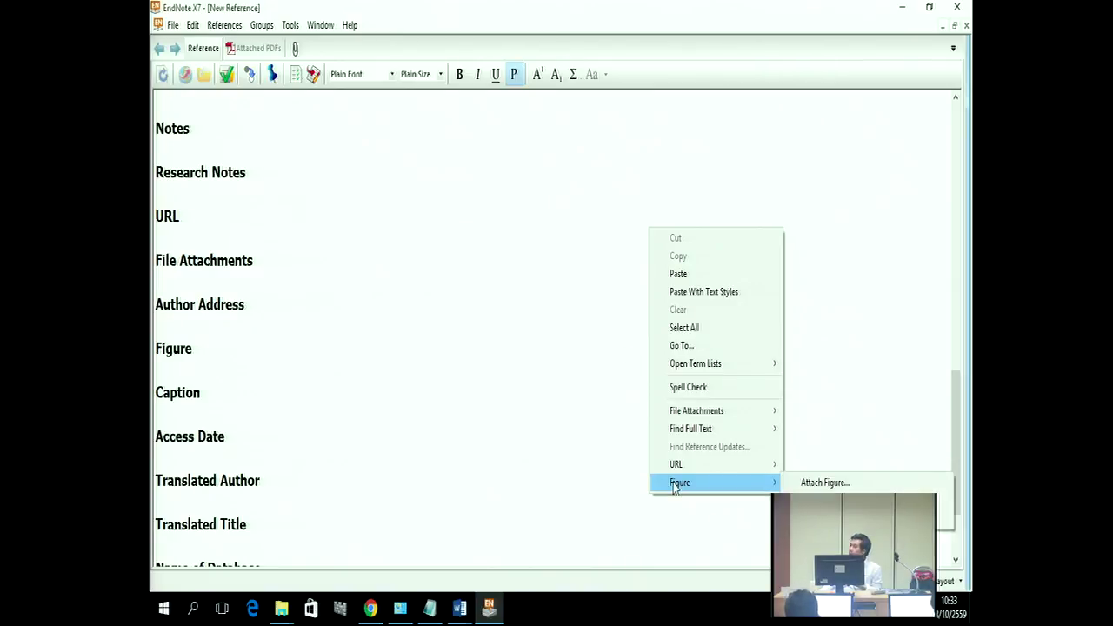
left_click(820, 483)
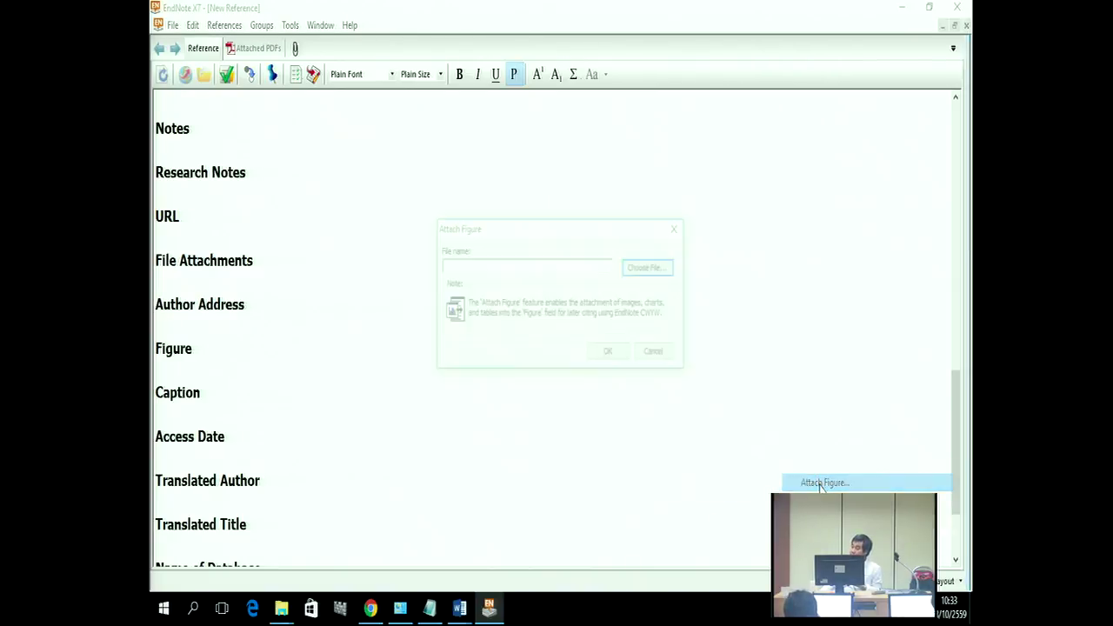
left_click(649, 270)
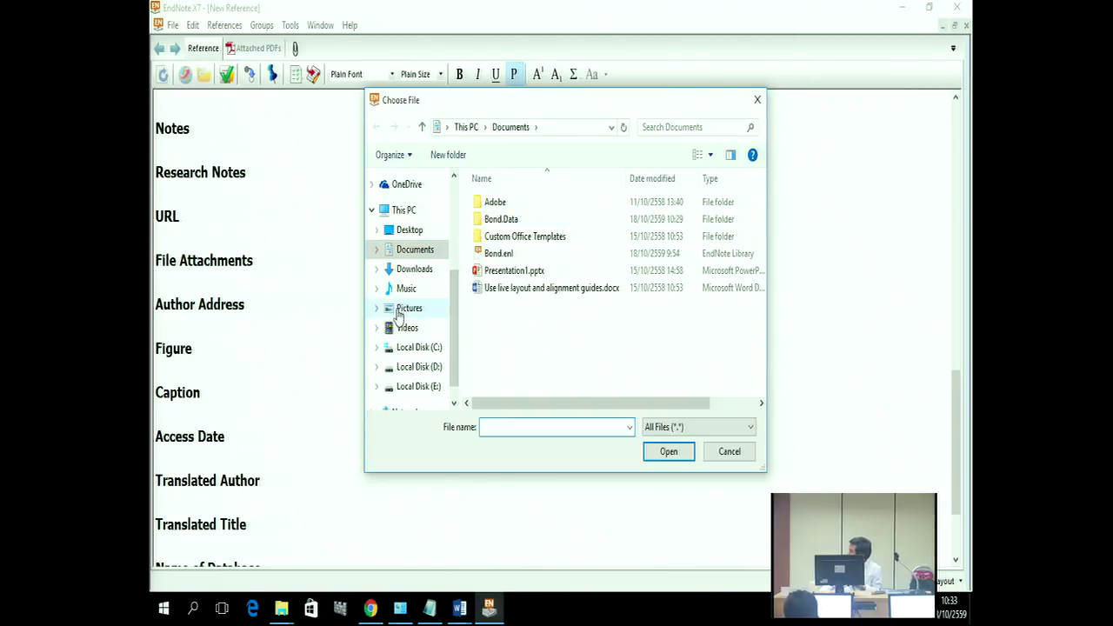
Step: Look through Pictures, Saved Pictures, Camera Roll and Downloads, then close Choose File without picking an image
left_click(401, 311)
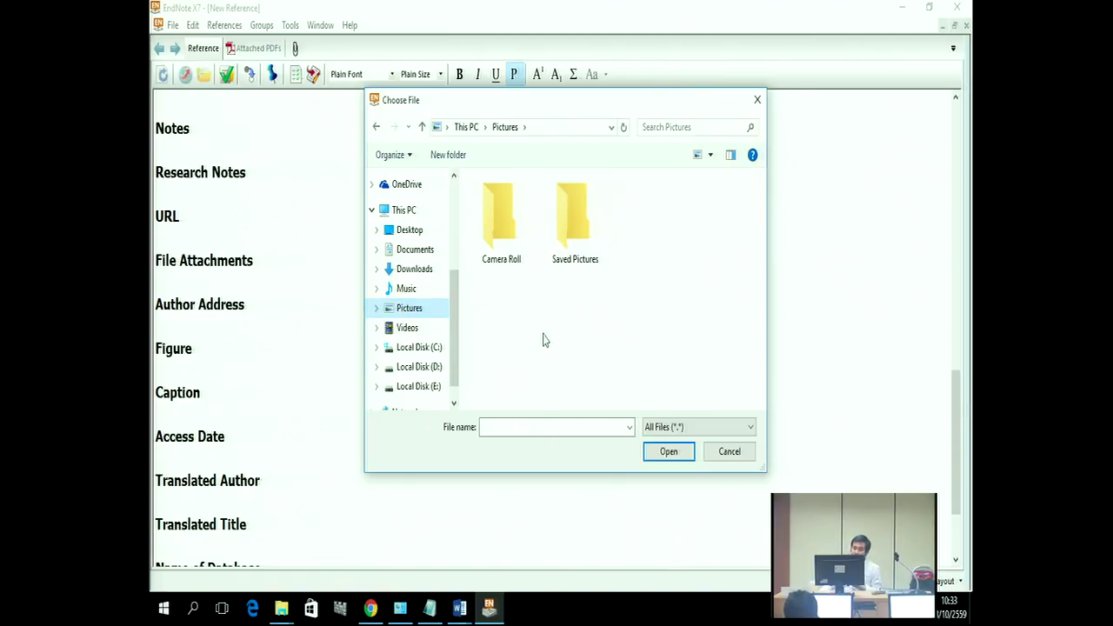
double_click(574, 242)
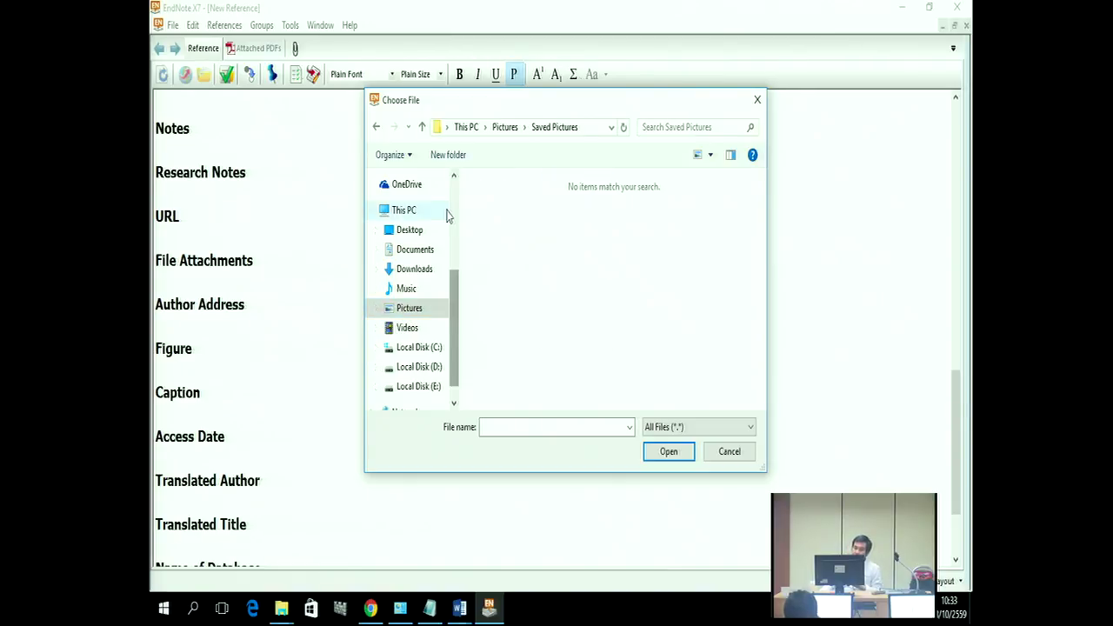
left_click(377, 127)
double_click(504, 222)
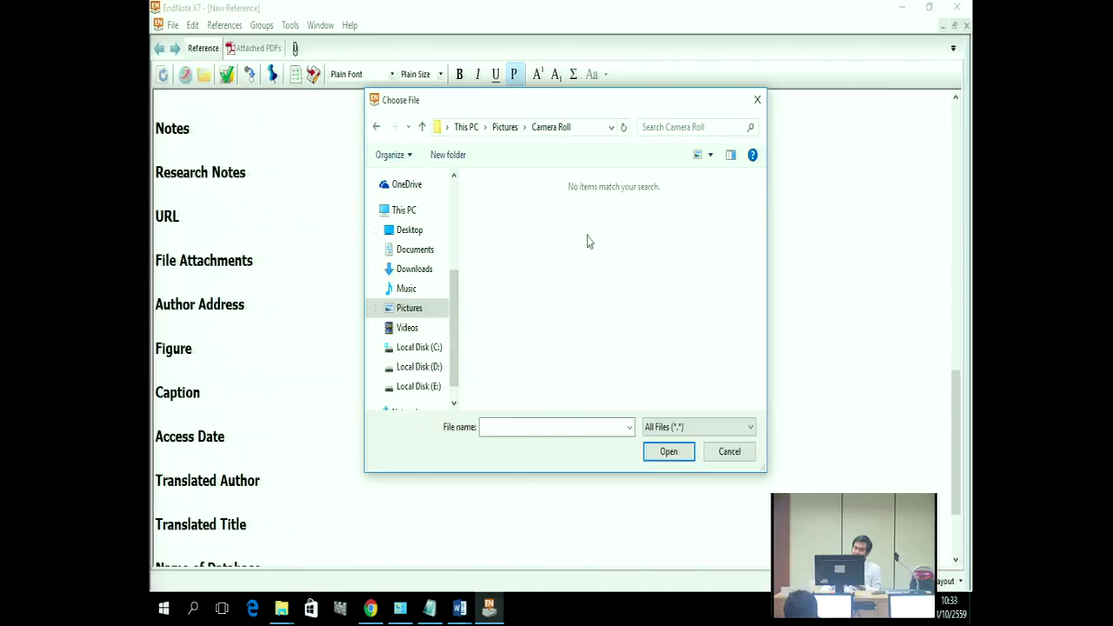
left_click(411, 311)
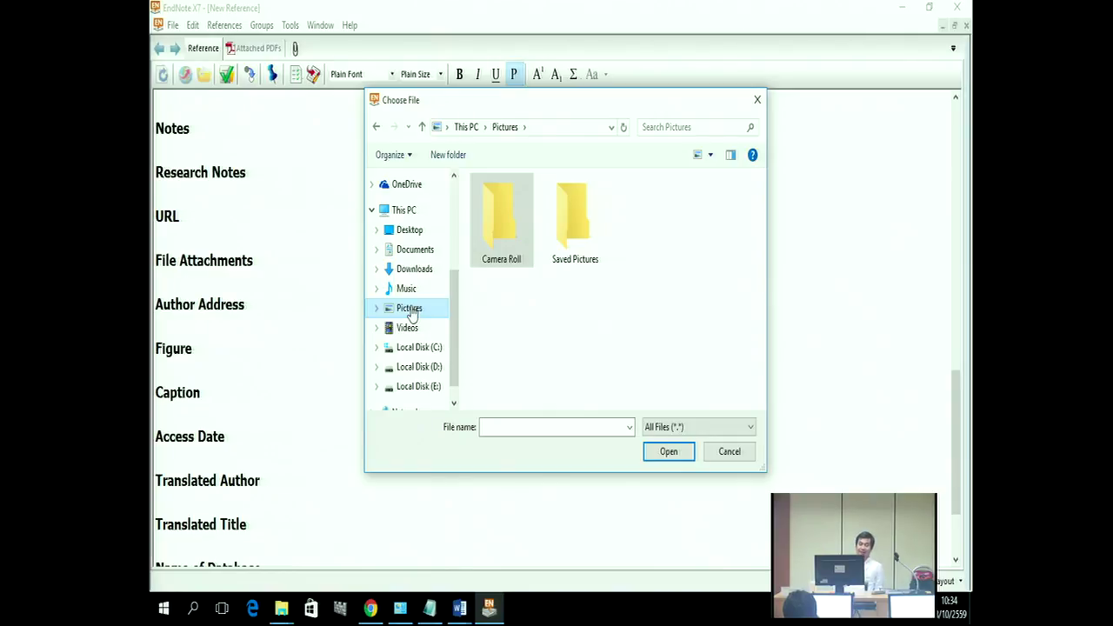
left_click_drag(451, 311, 452, 364)
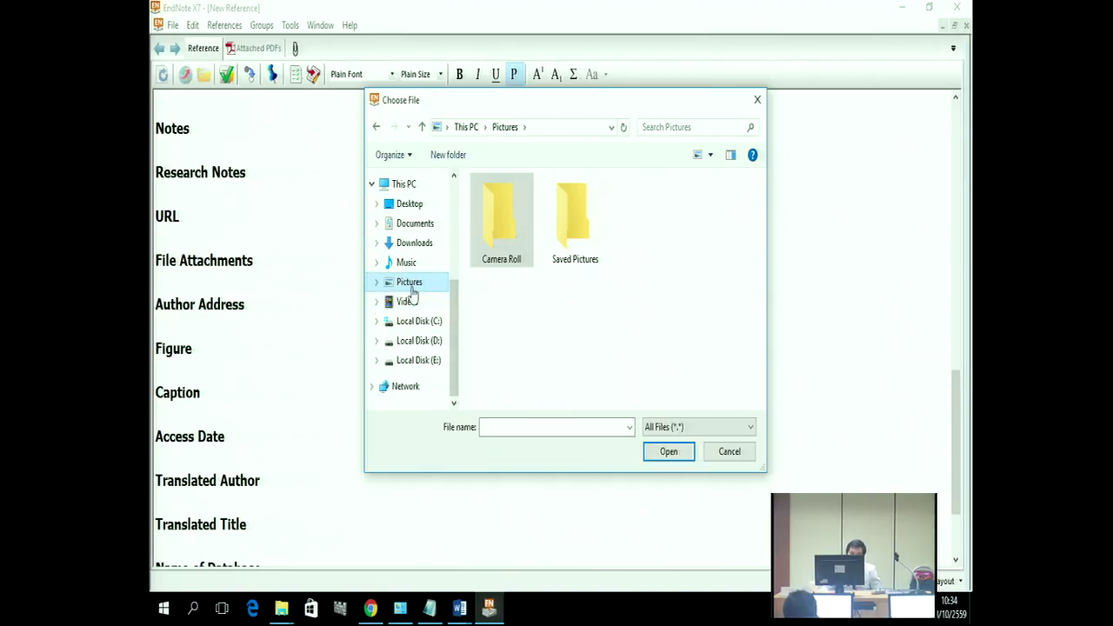
left_click(415, 246)
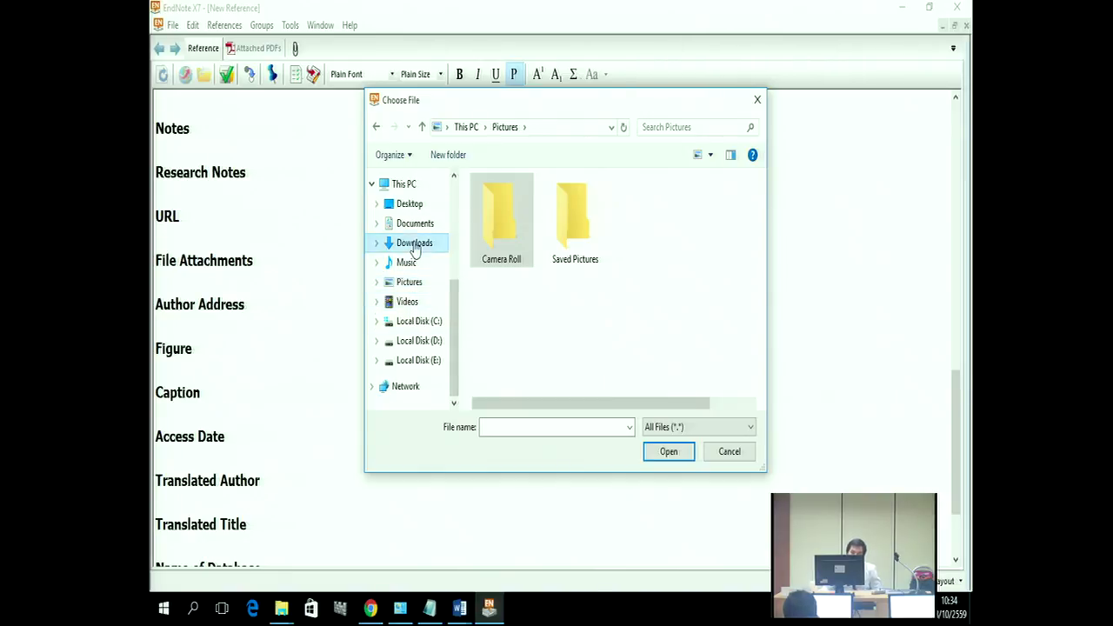
scroll(653, 253, "down", 10)
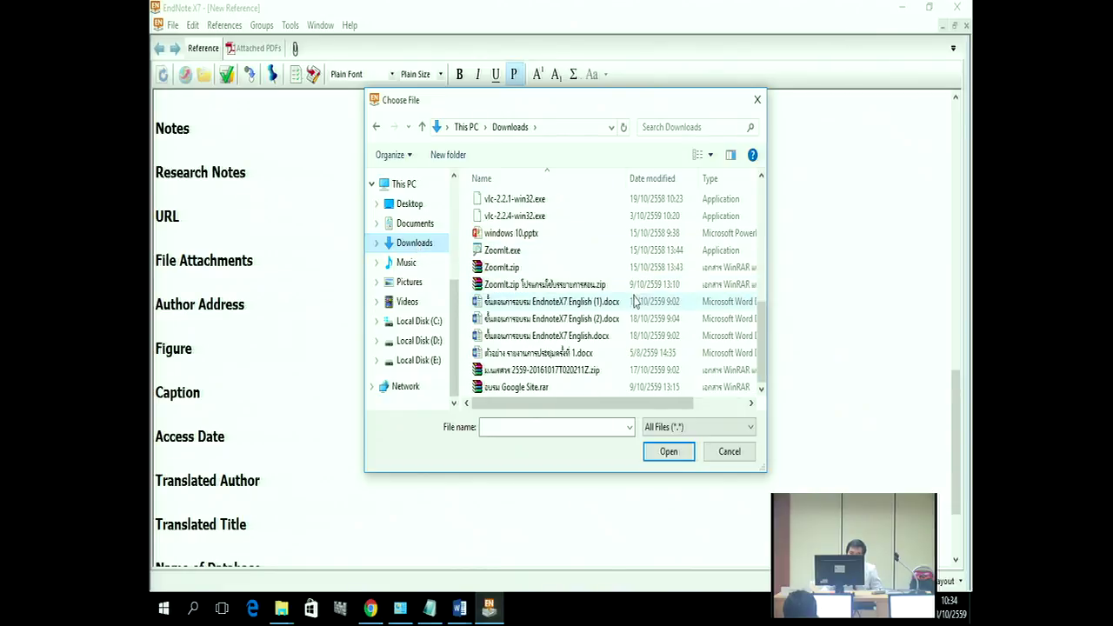
left_click(410, 285)
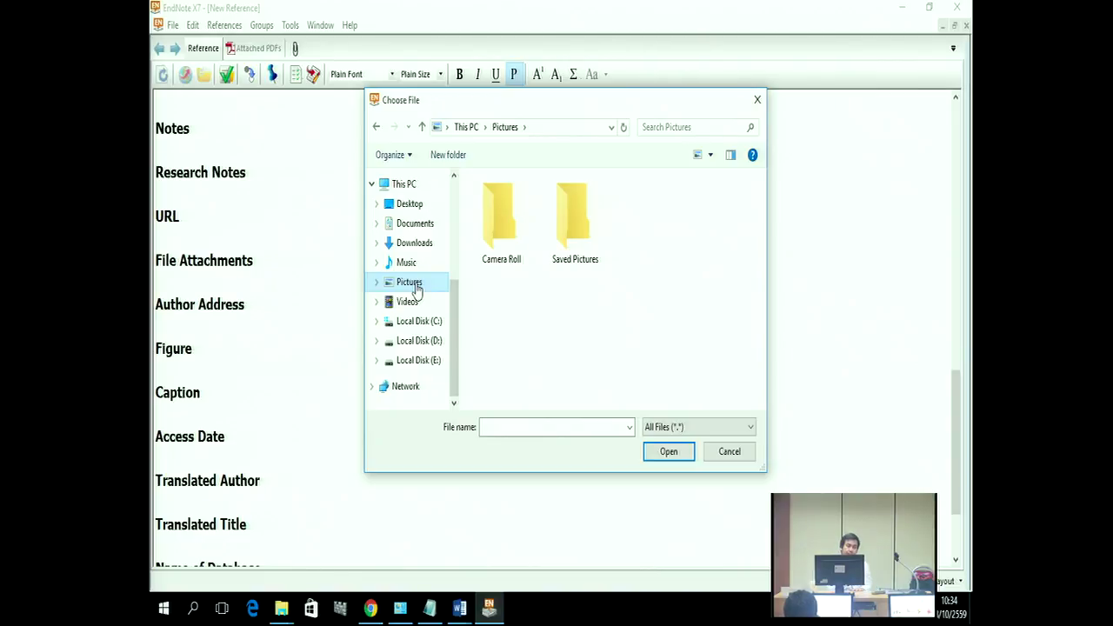
left_click(757, 99)
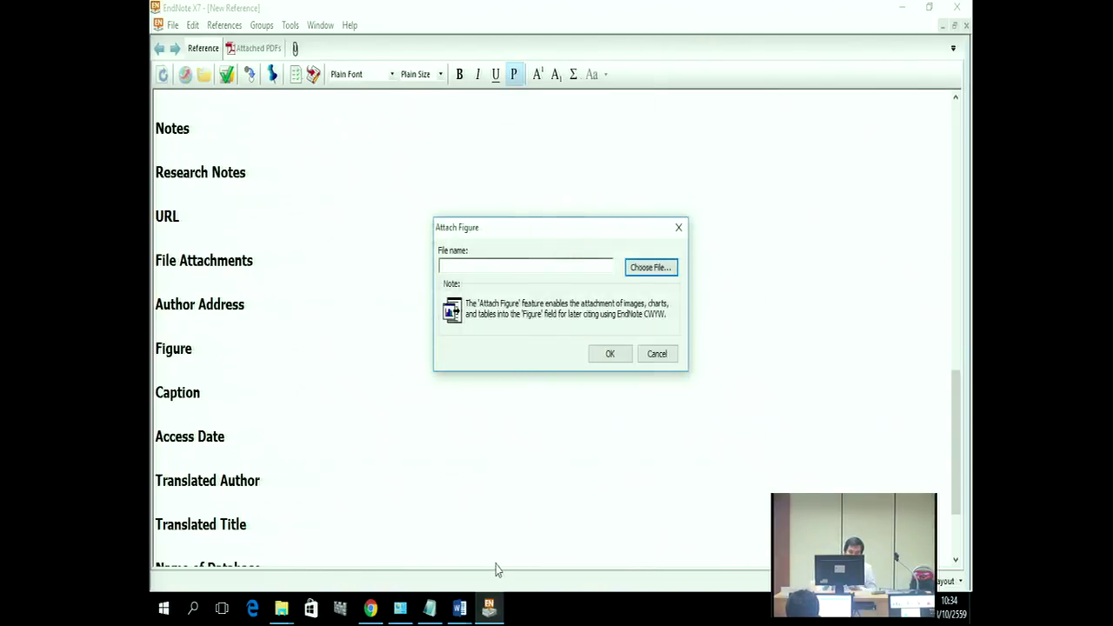
Step: Bring Chrome forward and load the Google home page in a new tab
left_click(370, 610)
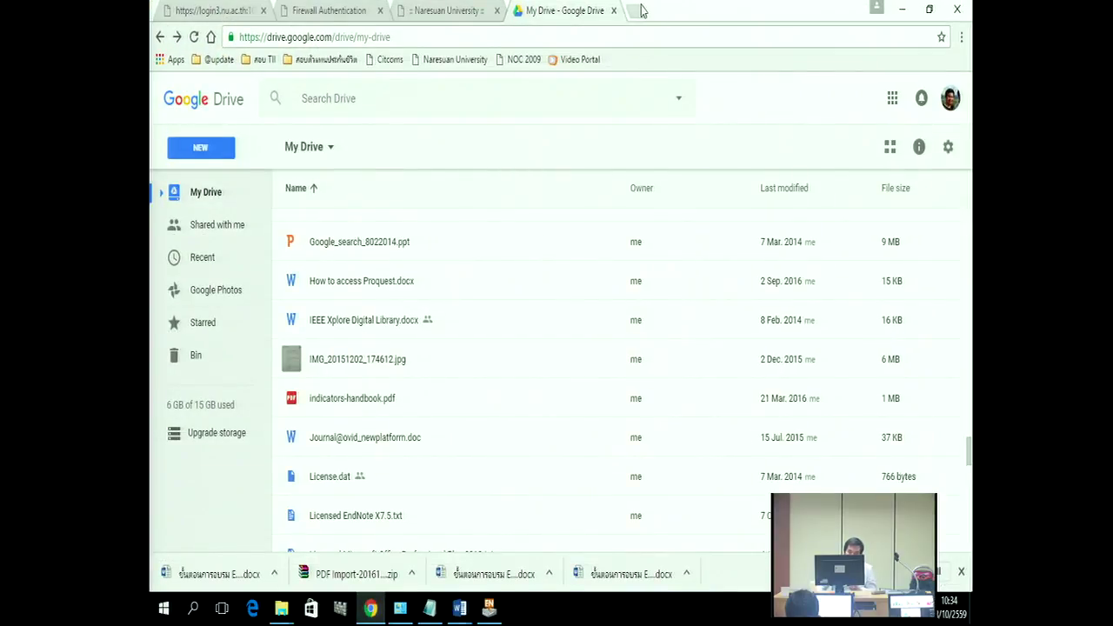
key("ctrl+t")
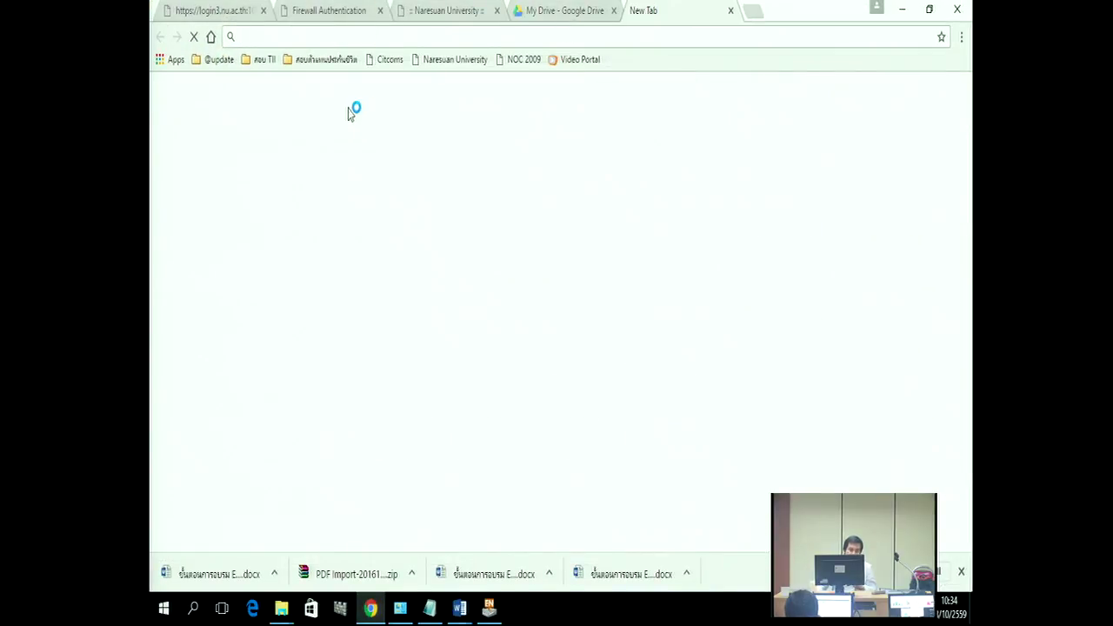
type("google.com")
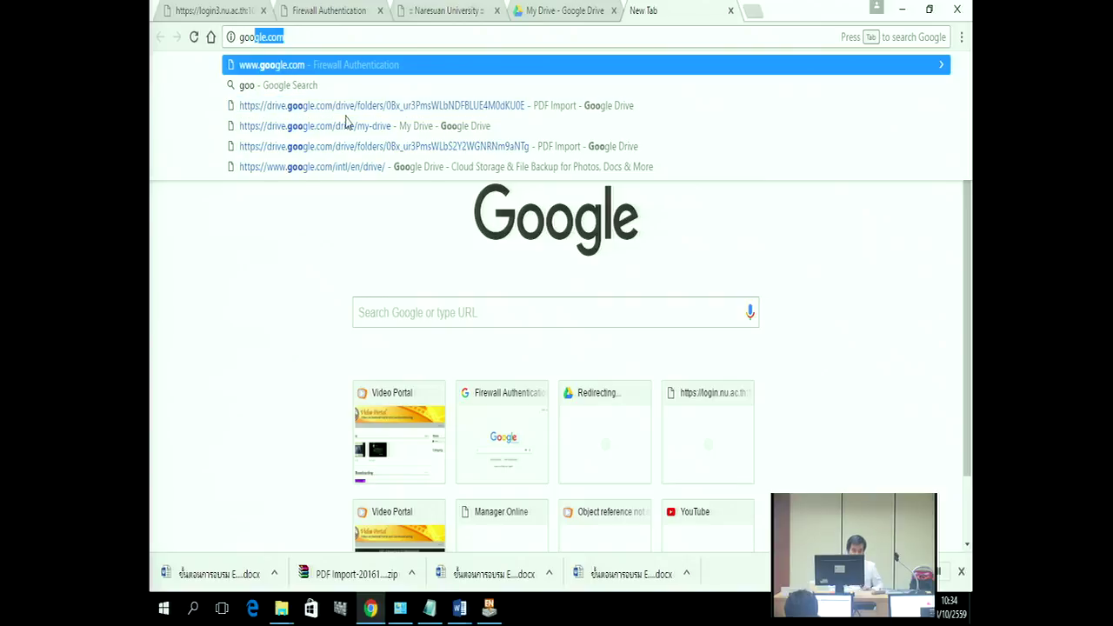
key("Return")
Step: Search Google for 'wound' and switch to the Images results
left_click(391, 317)
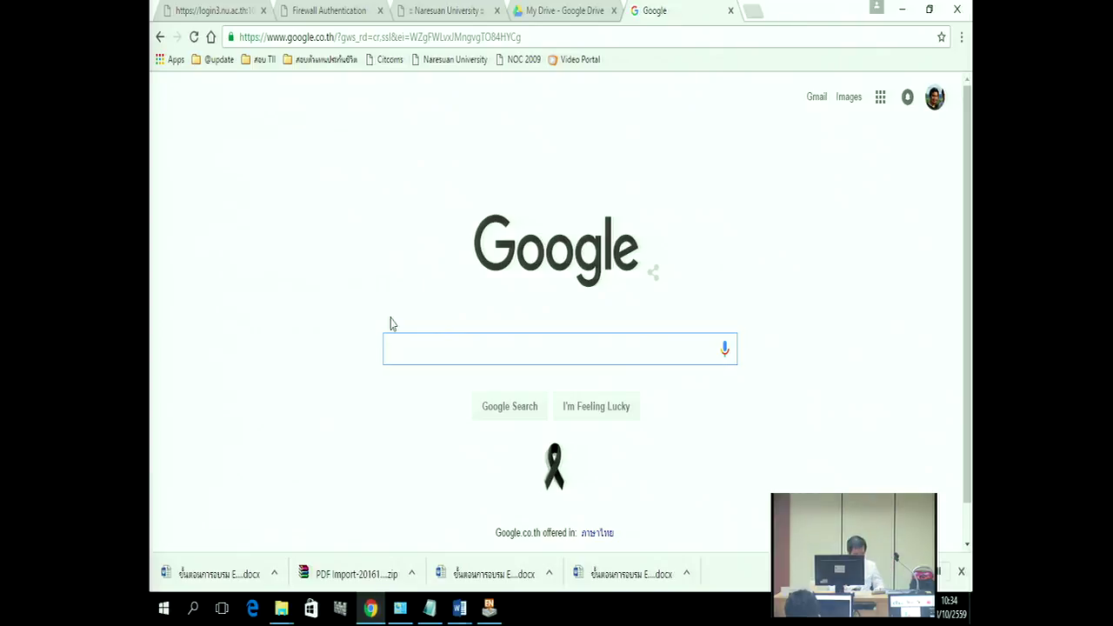
type("wound")
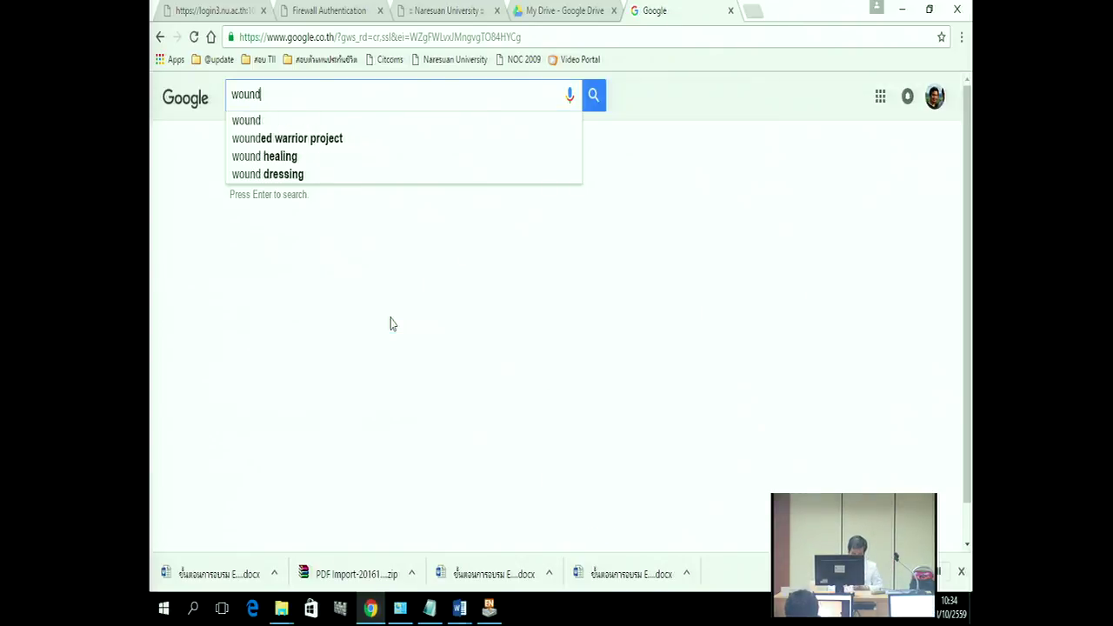
key("Return")
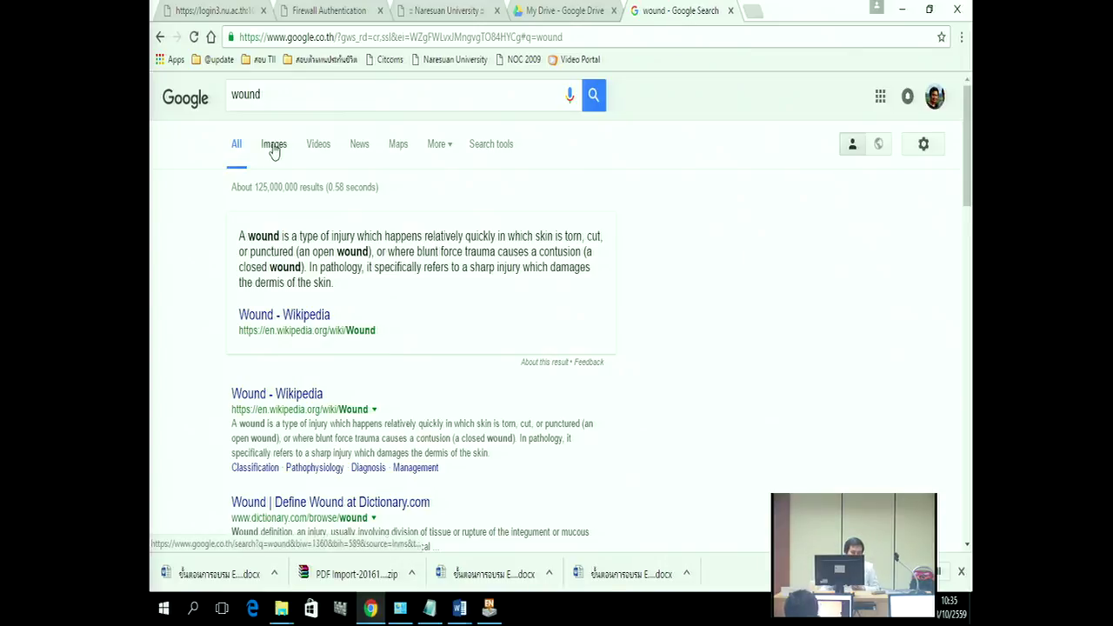
left_click(274, 148)
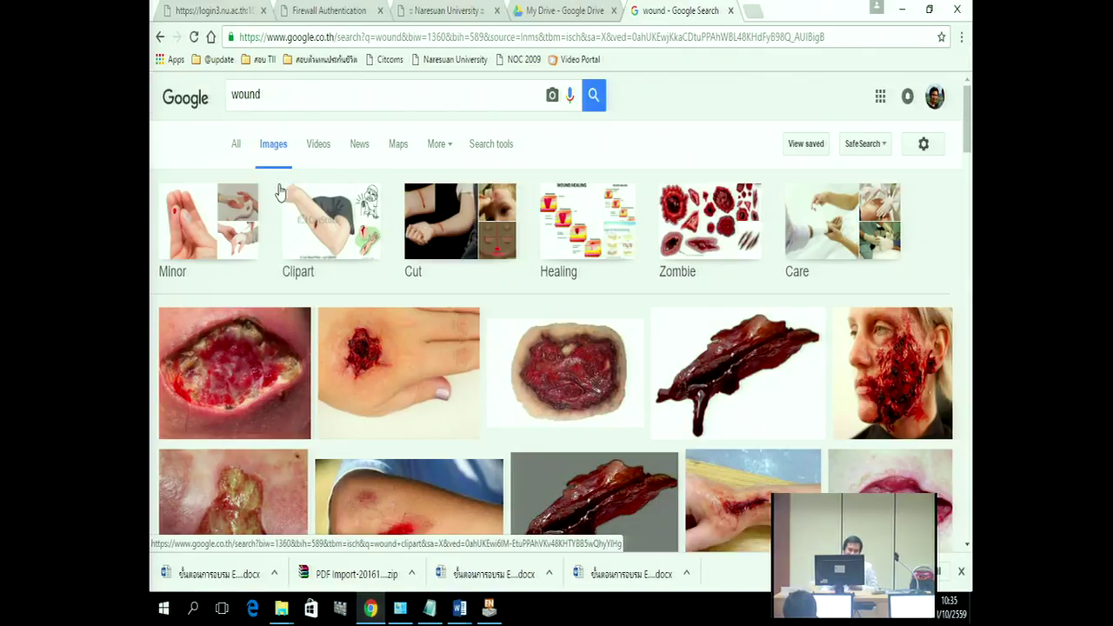
Step: Use Search tools to restrict the wound images to Size: larger than 2 MP (1600×1200)
left_click(490, 145)
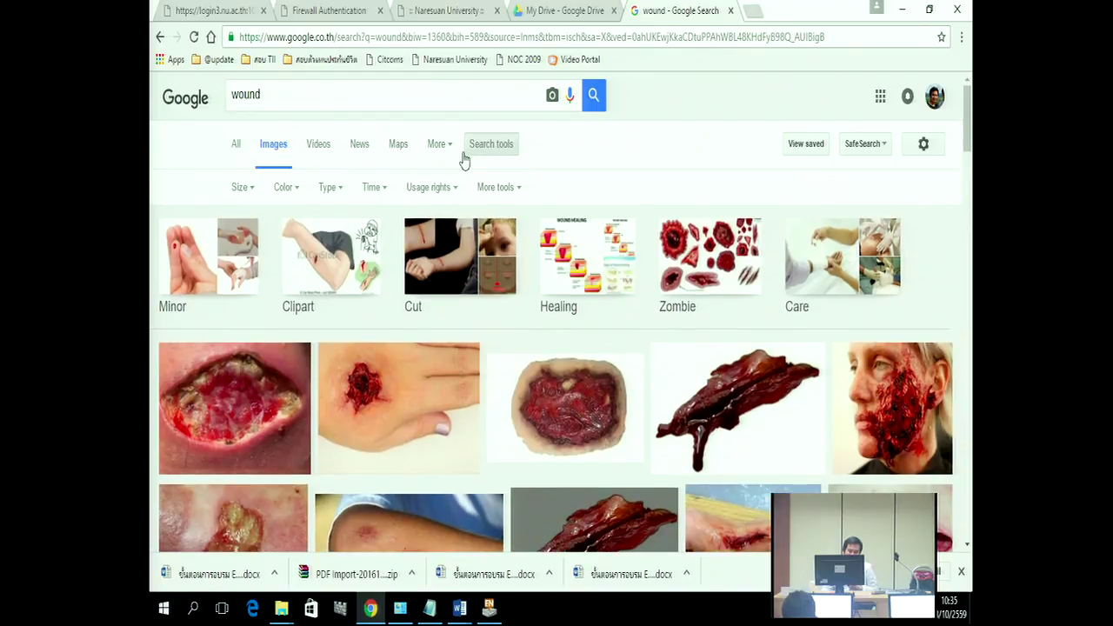
left_click(295, 198)
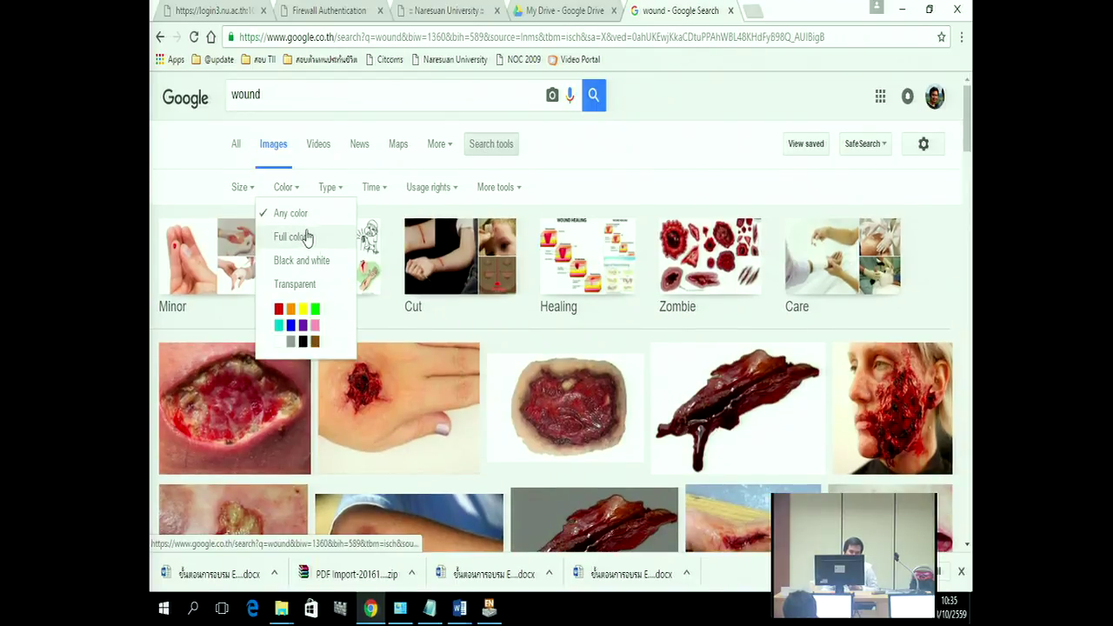
left_click(285, 189)
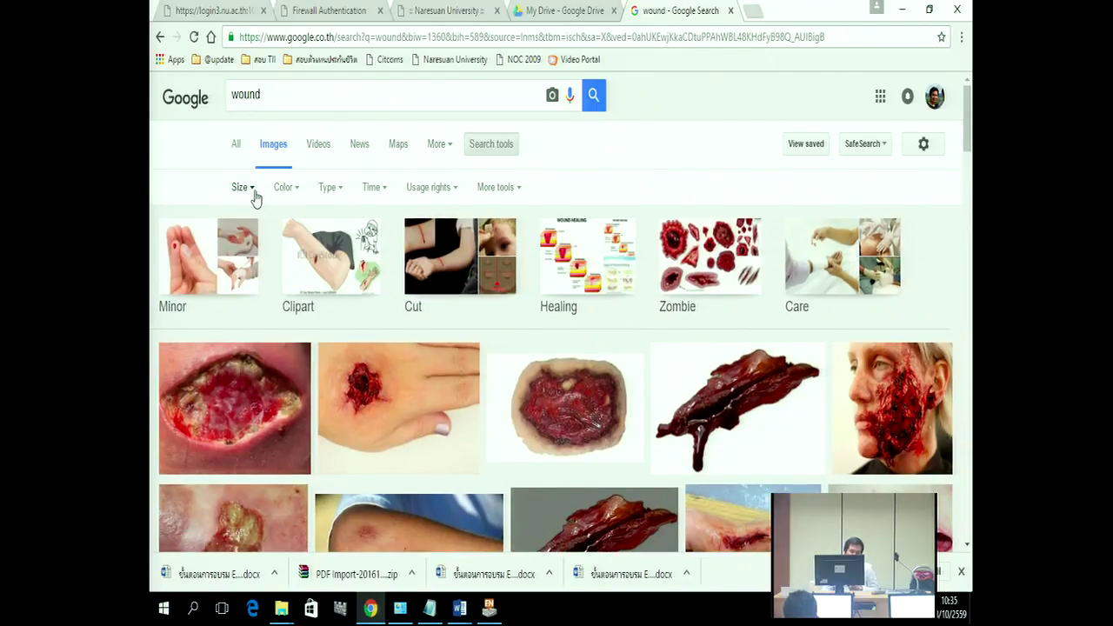
left_click(252, 193)
mouse_move(264, 313)
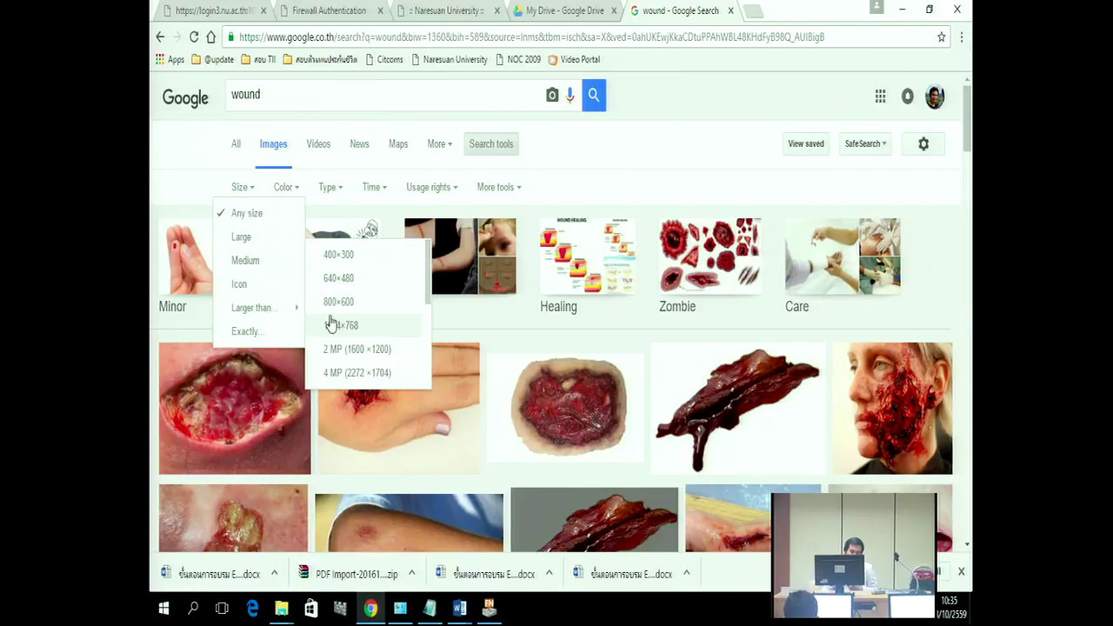
left_click(344, 350)
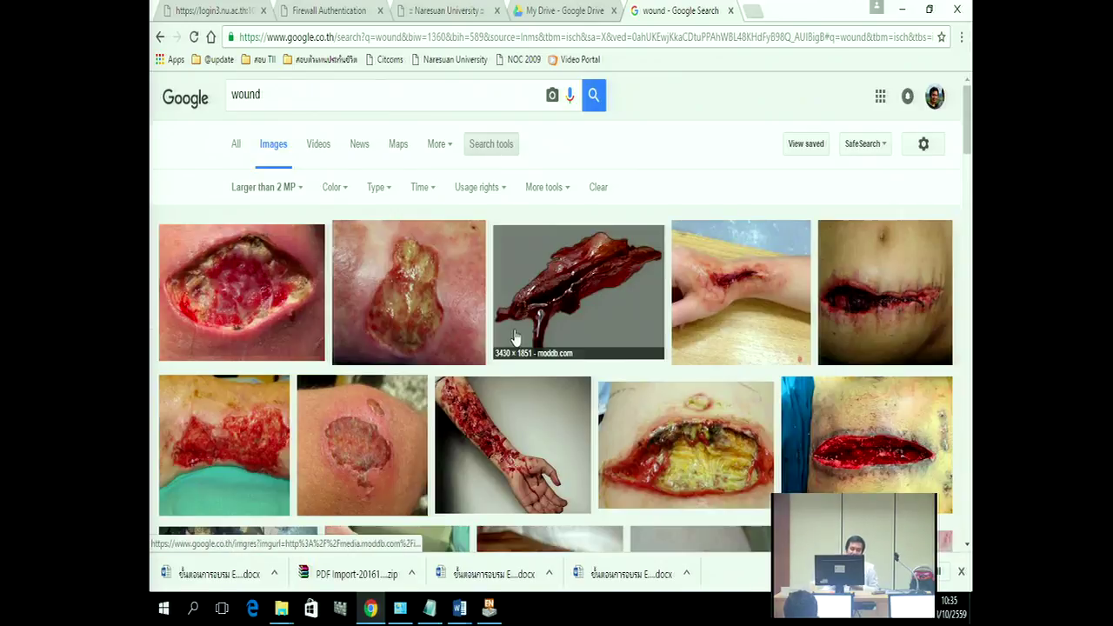
scroll(681, 398, "down", 7)
scroll(681, 398, "down", 10)
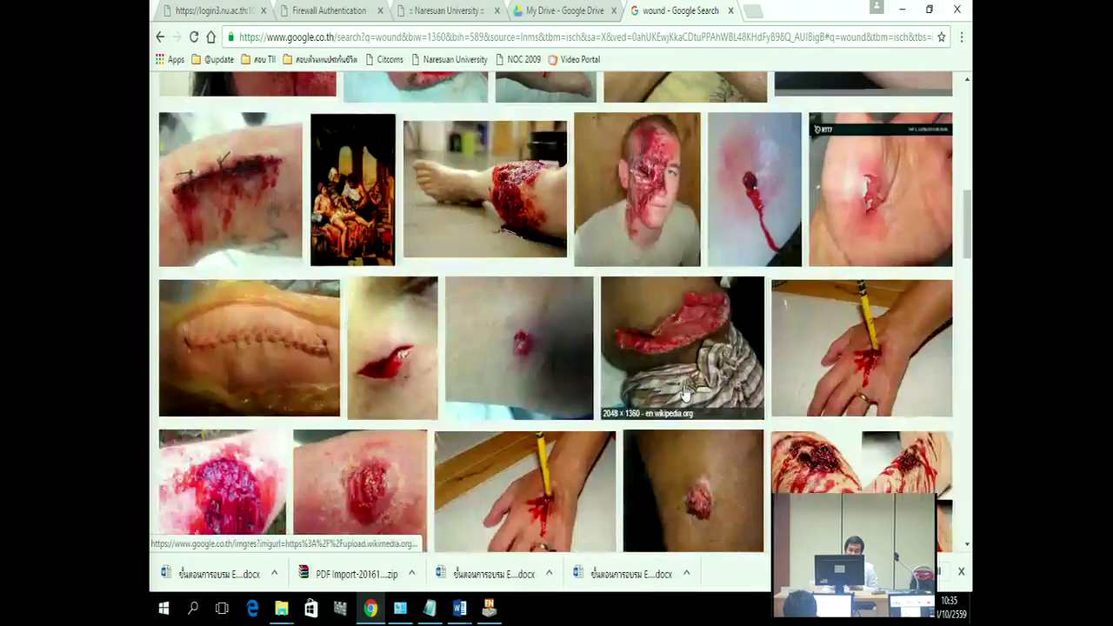
scroll(566, 442, "down", 10)
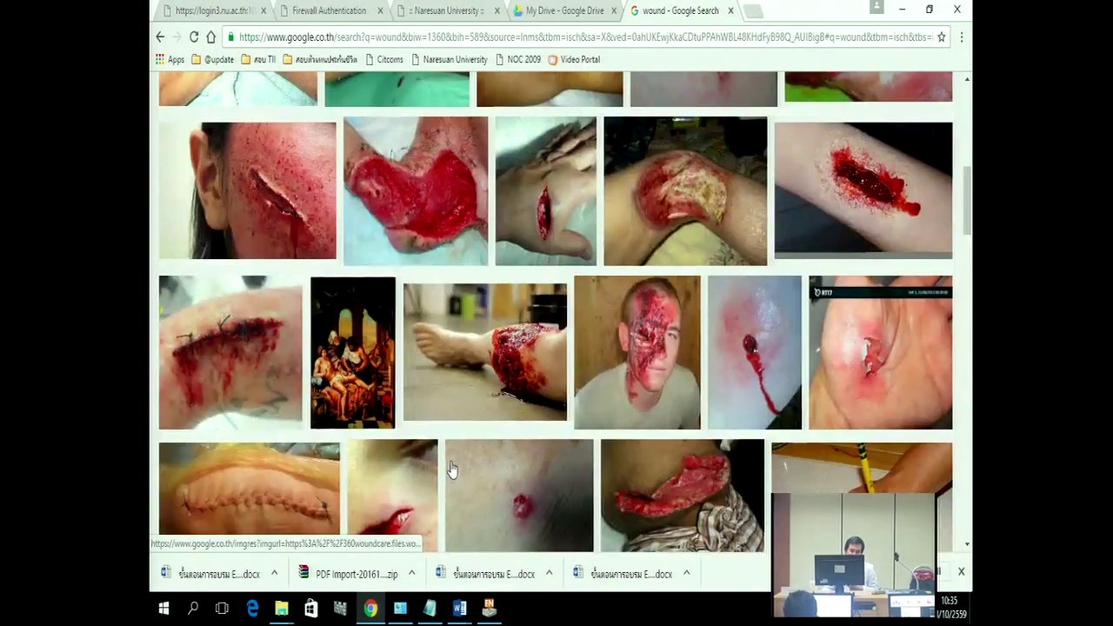
scroll(452, 470, "up", 15)
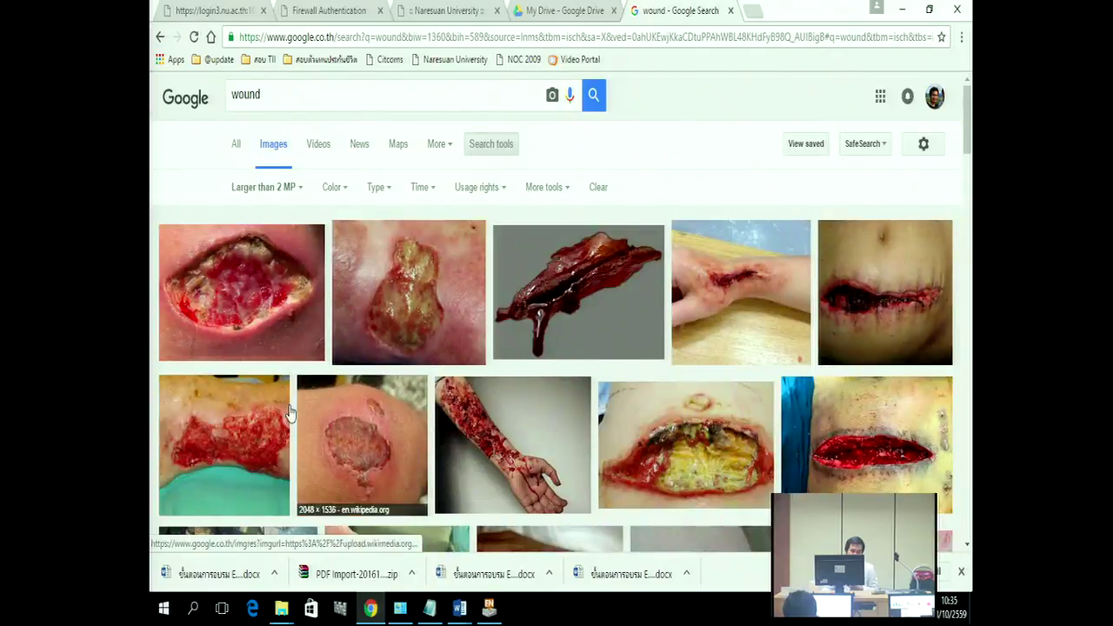
Step: Preview the first wound photo and choose Save image as, proposing maxresdefault.jpg on the Desktop
left_click(218, 320)
right_click(474, 329)
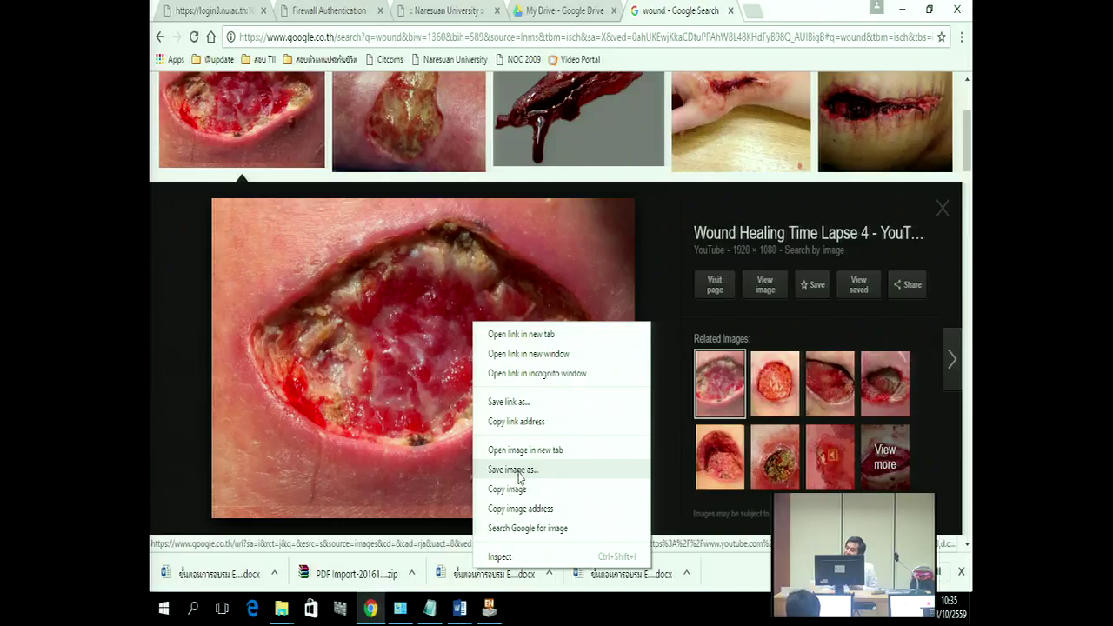
left_click(519, 470)
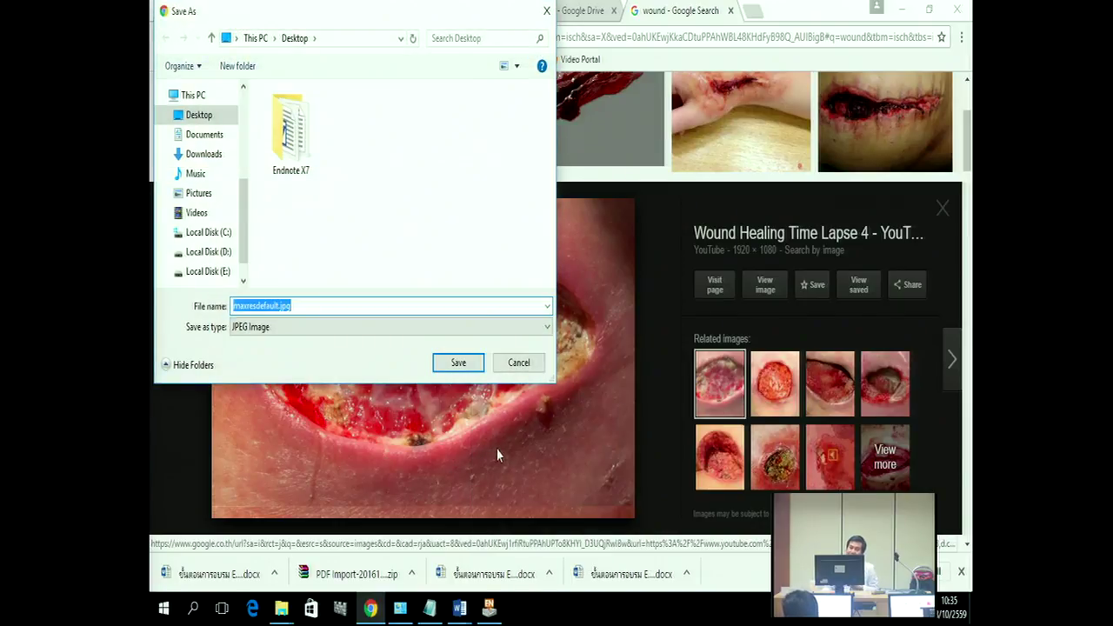
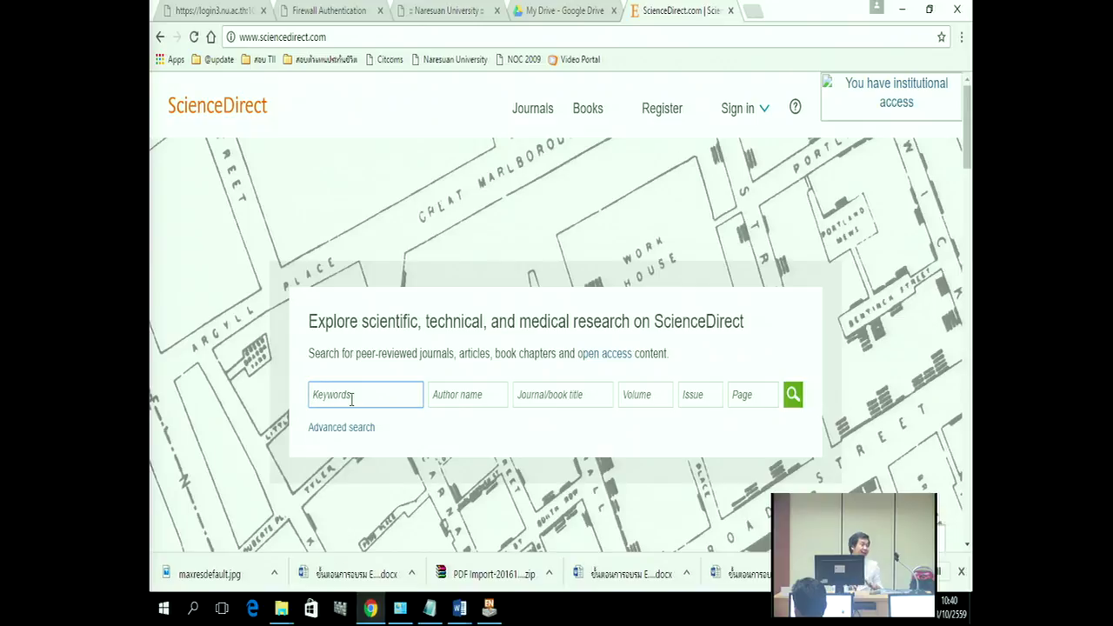
Step: Enter the keyword query 'drying AND solar OR microwave' in ScienceDirect, correcting the typos
type("drying")
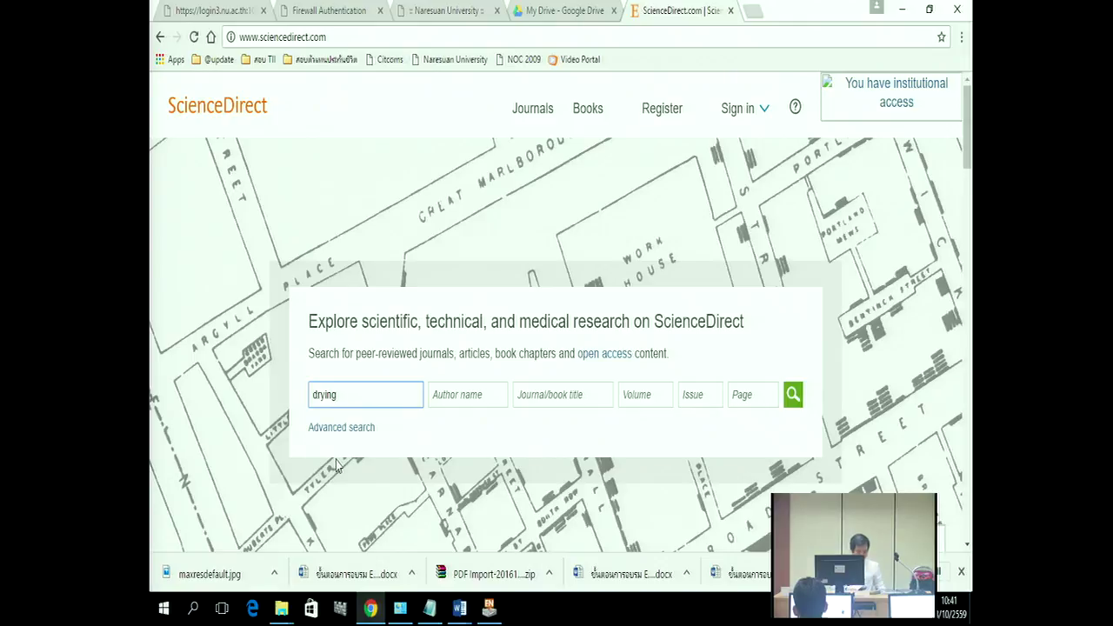
type("NAD")
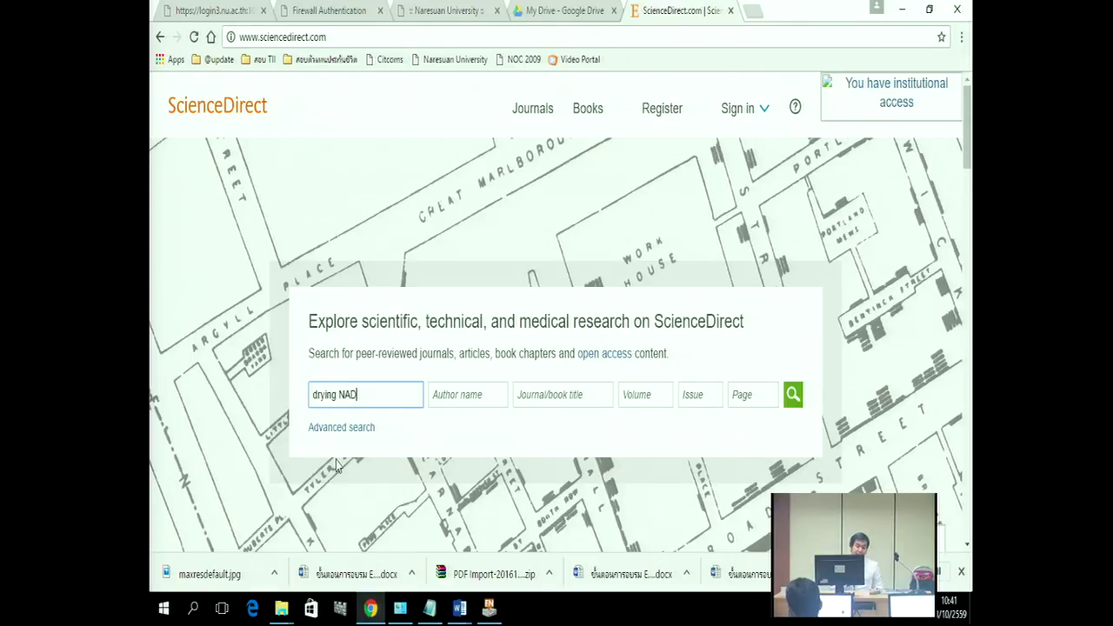
key("BackSpace")
key("BackSpace")
key("BackSpace")
type("AND")
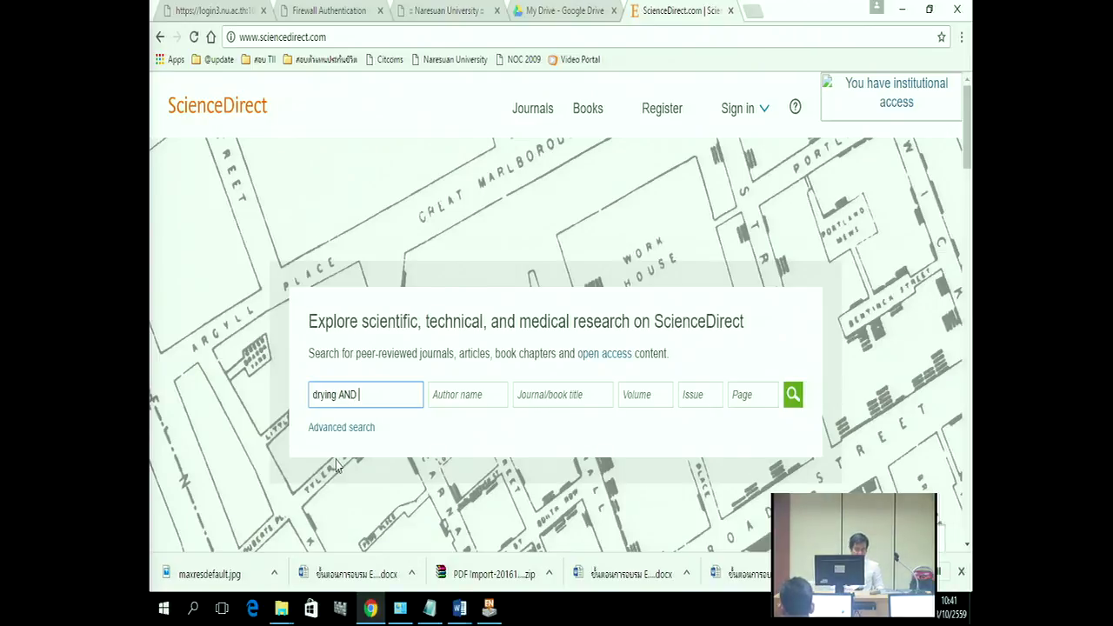
type(" dolar")
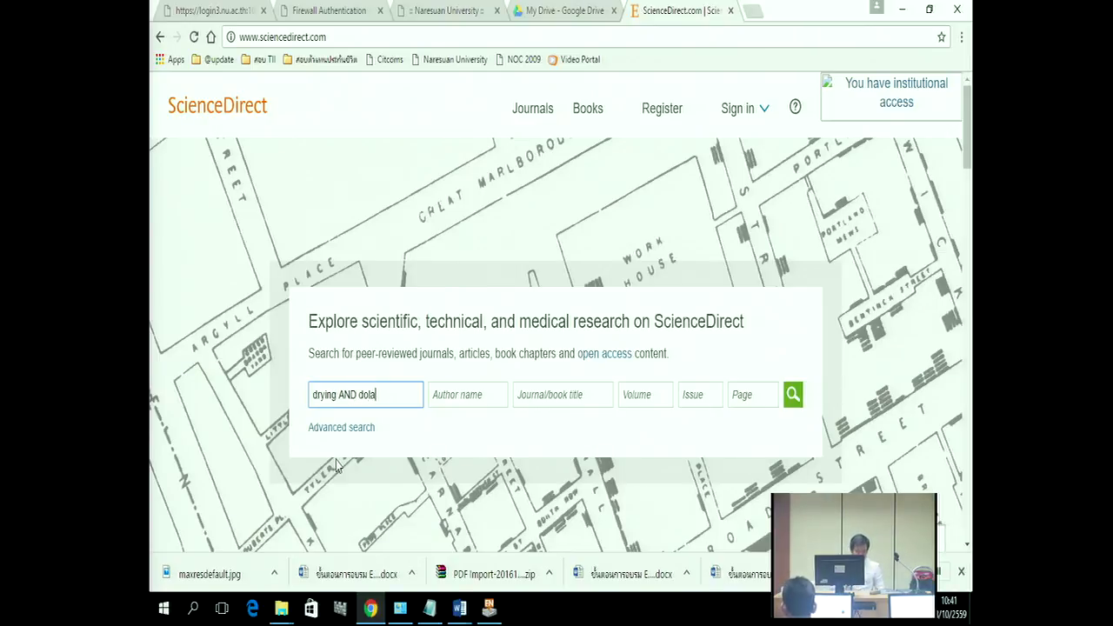
key("BackSpace")
key("BackSpace")
key("BackSpace")
key("BackSpace")
key("BackSpace")
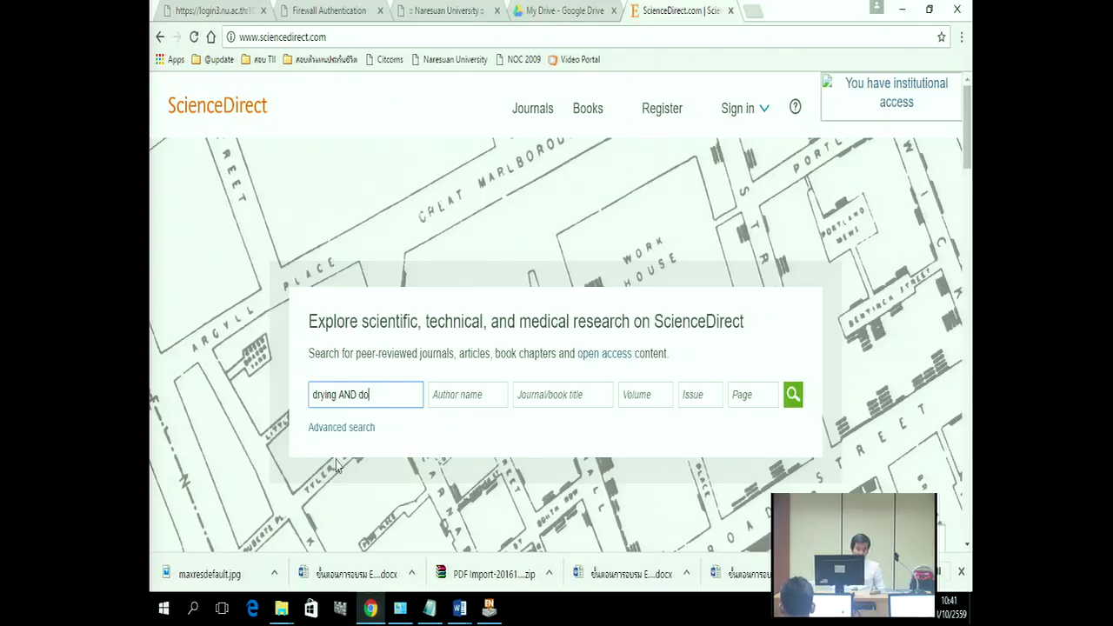
type("sola")
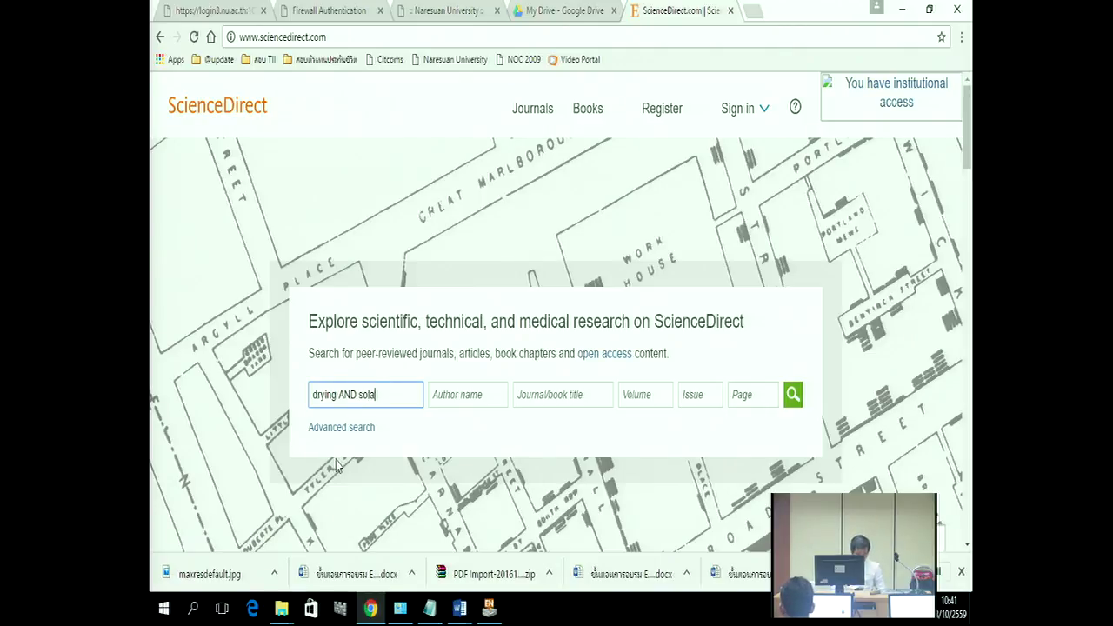
type("r OR m")
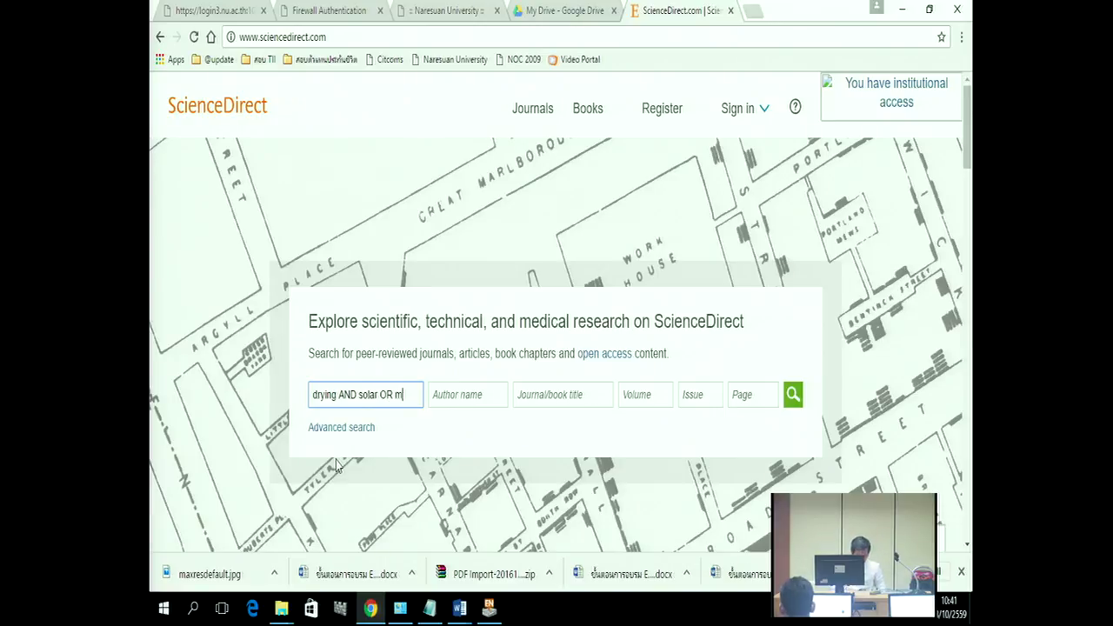
type("icrowave")
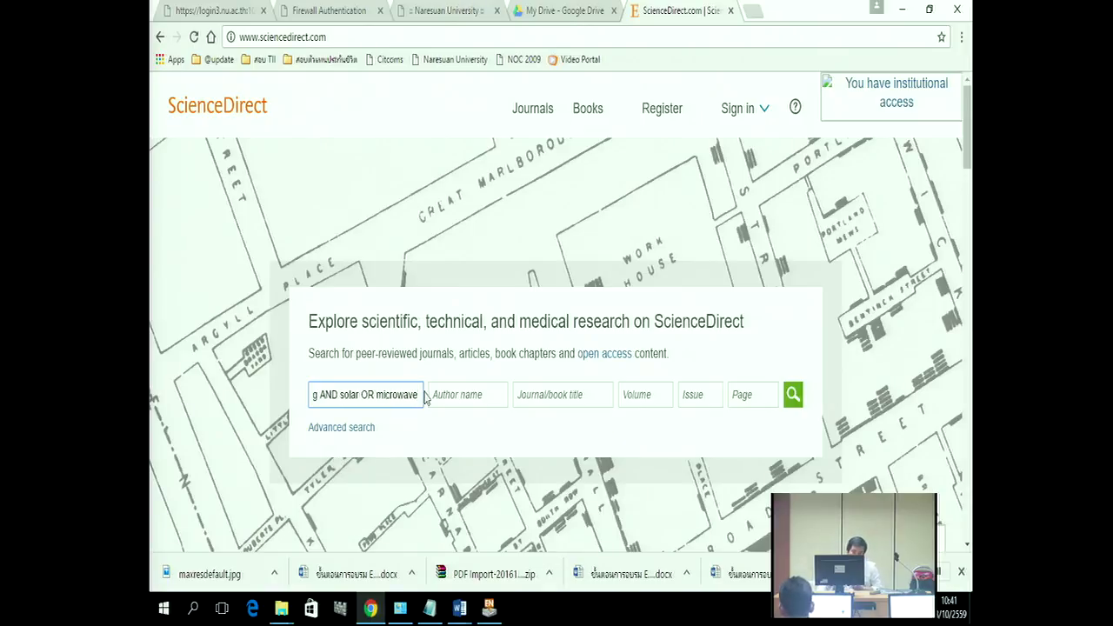
Step: Copy the query and bring the Word document Bibliography Data.doc forward
left_click_drag(414, 395, 310, 398)
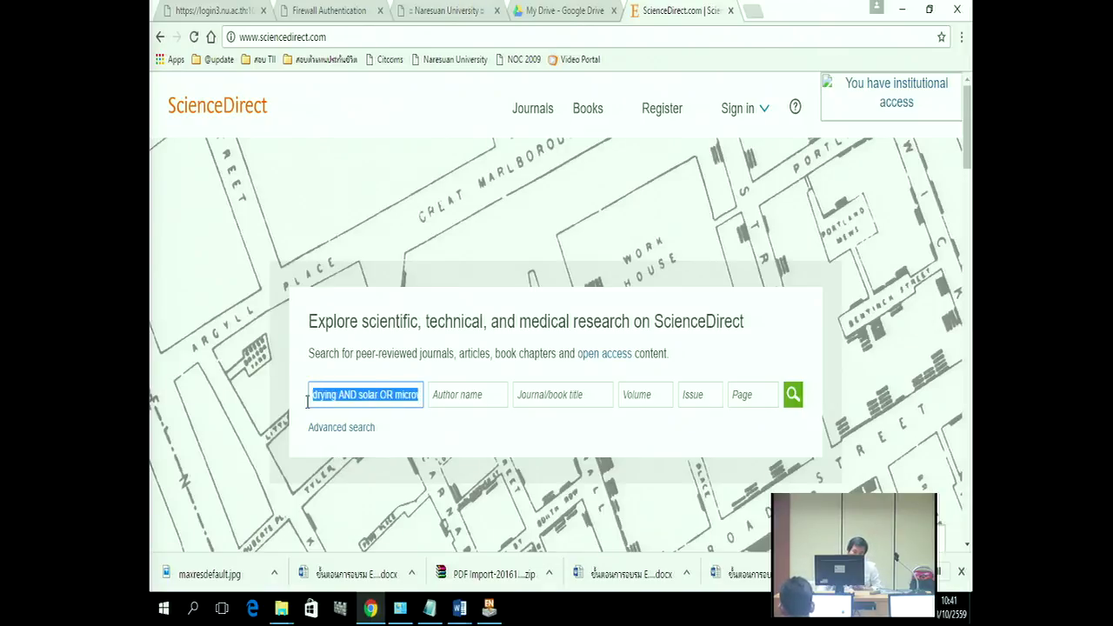
right_click(386, 396)
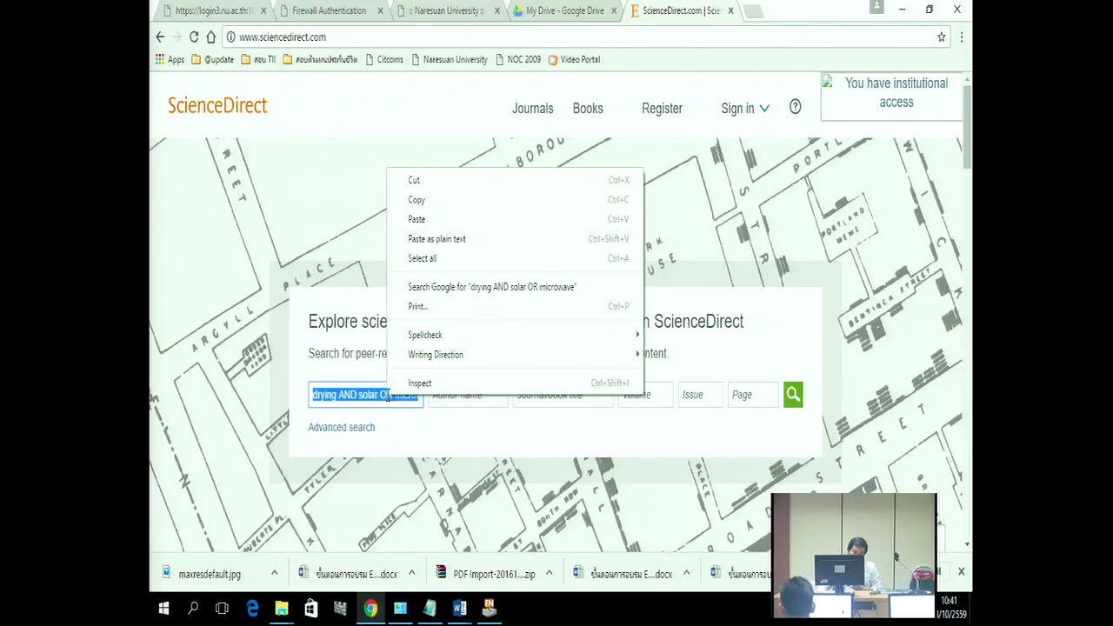
left_click(422, 200)
mouse_move(461, 611)
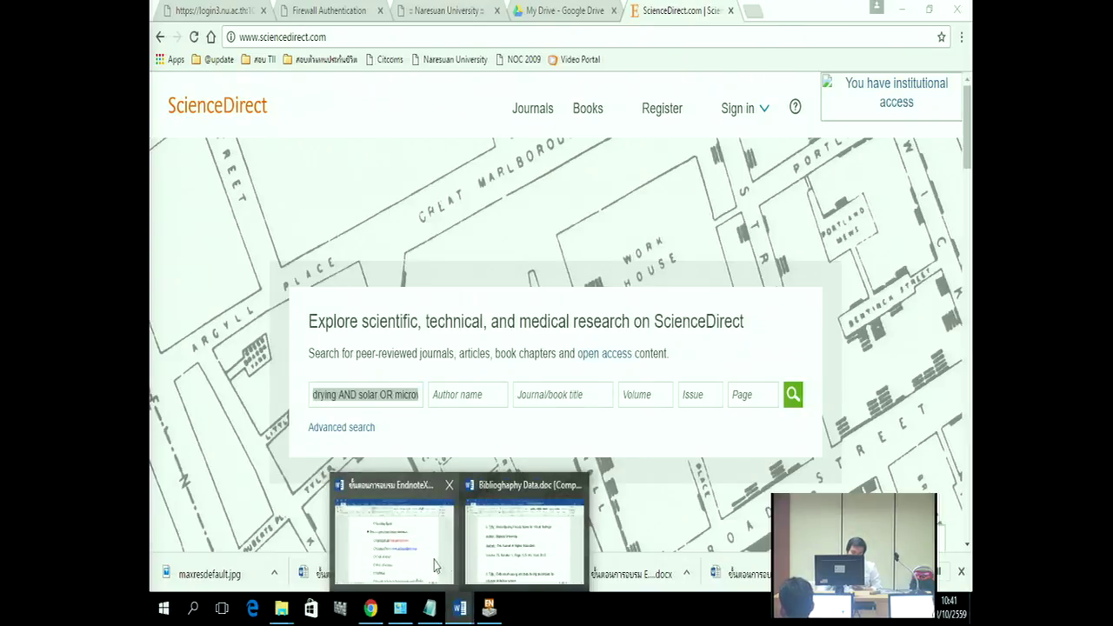
left_click(526, 532)
Step: Paste the query as plain text on an empty line of Bibliography Data.doc
scroll(292, 450, "down", 1)
scroll(292, 450, "down", 1)
left_click(303, 402)
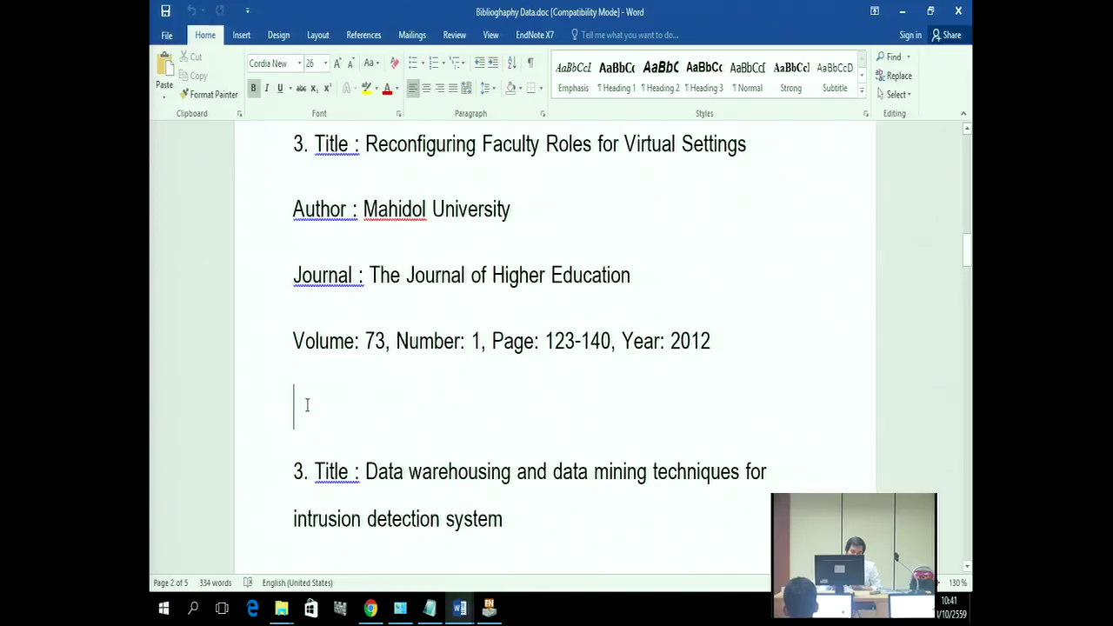
right_click(304, 402)
left_click(343, 250)
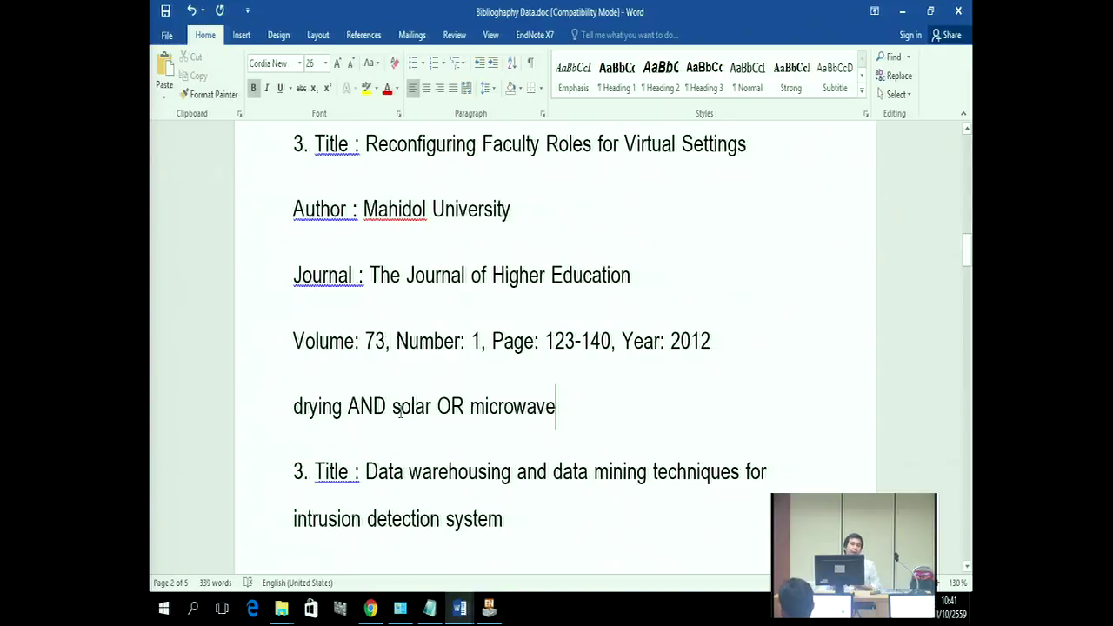
Step: Wrap 'solar OR microwave' in parentheses so the line reads drying AND (solar OR microwave)
scroll(400, 413, "down", 1)
scroll(413, 404, "down", 1)
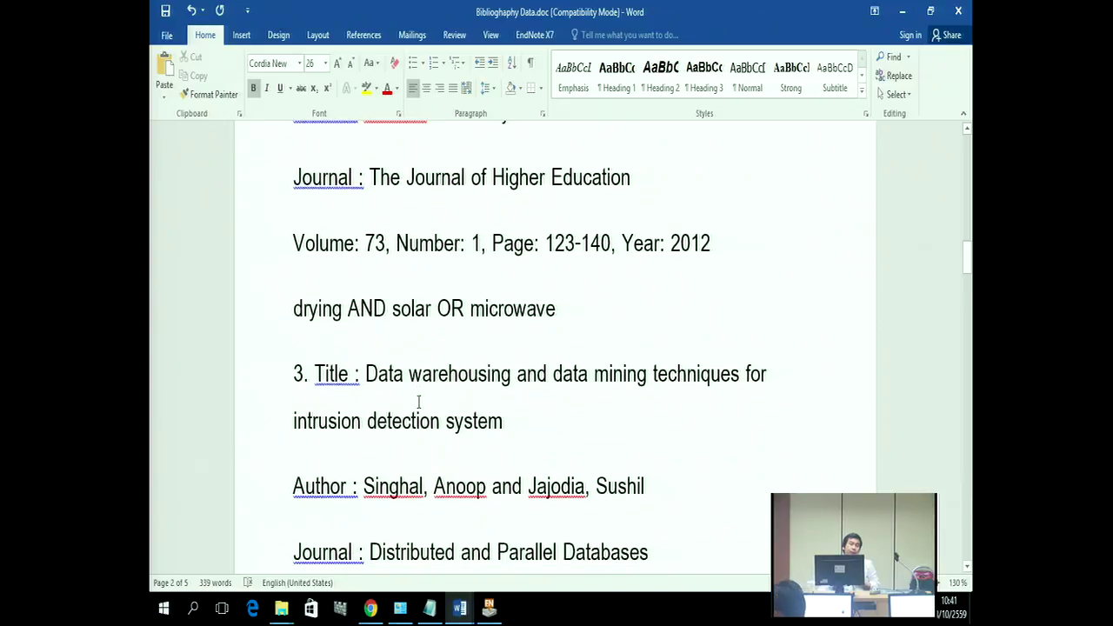
left_click(393, 313)
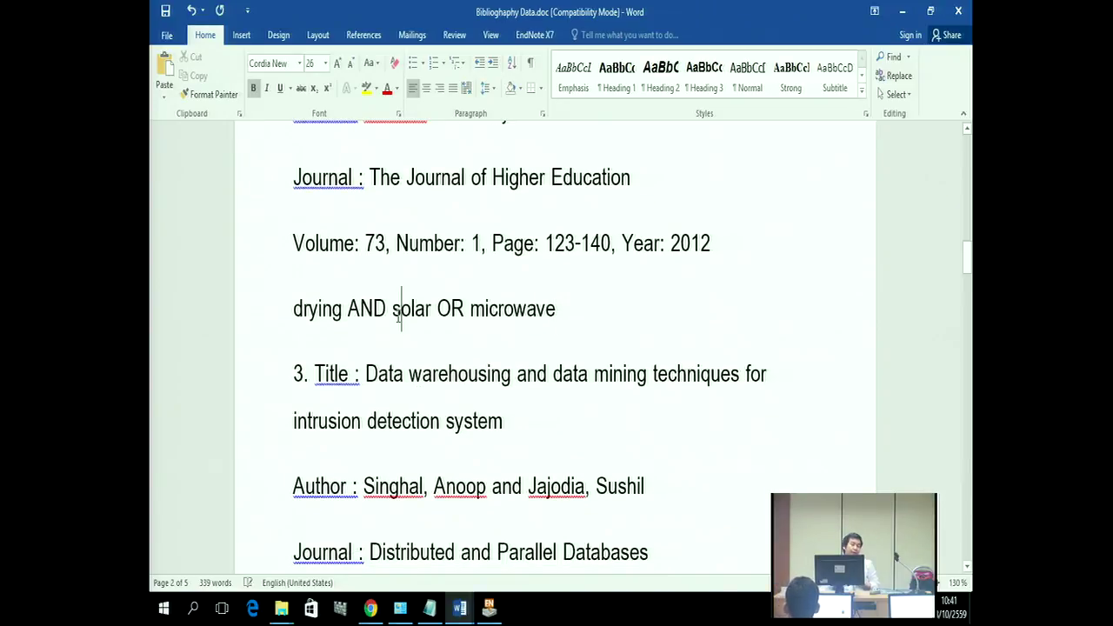
left_click(451, 310)
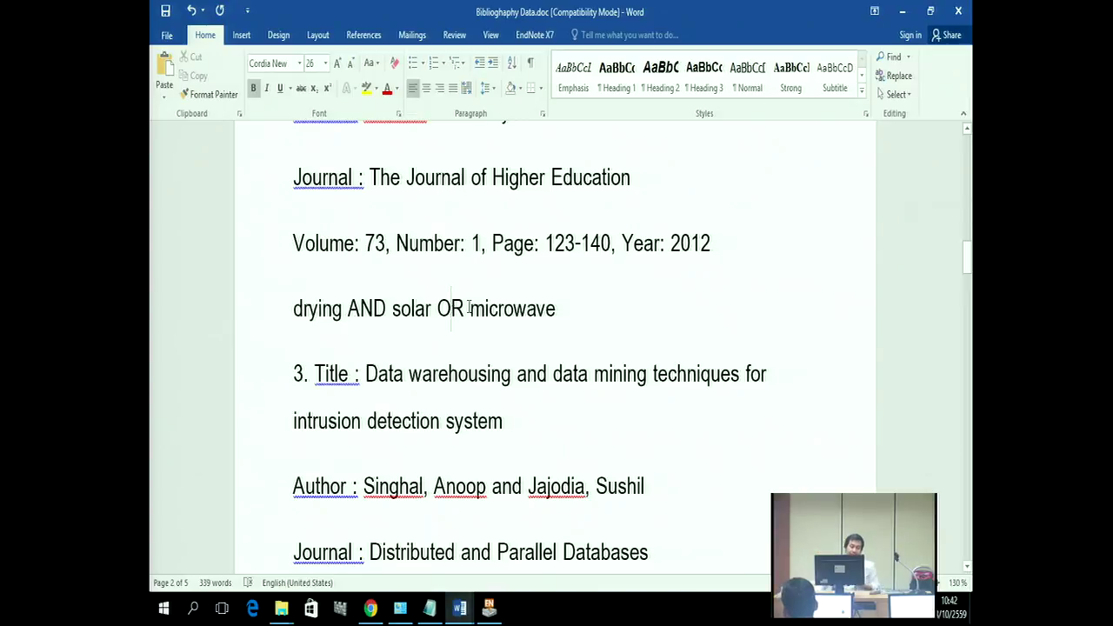
left_click(395, 309)
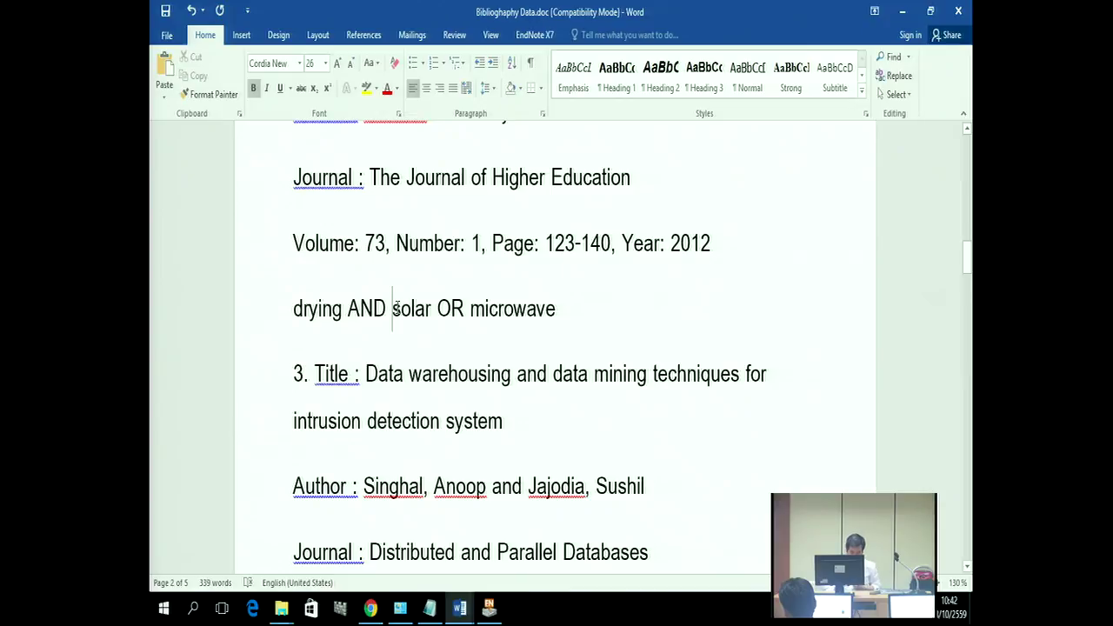
type("(")
key("End")
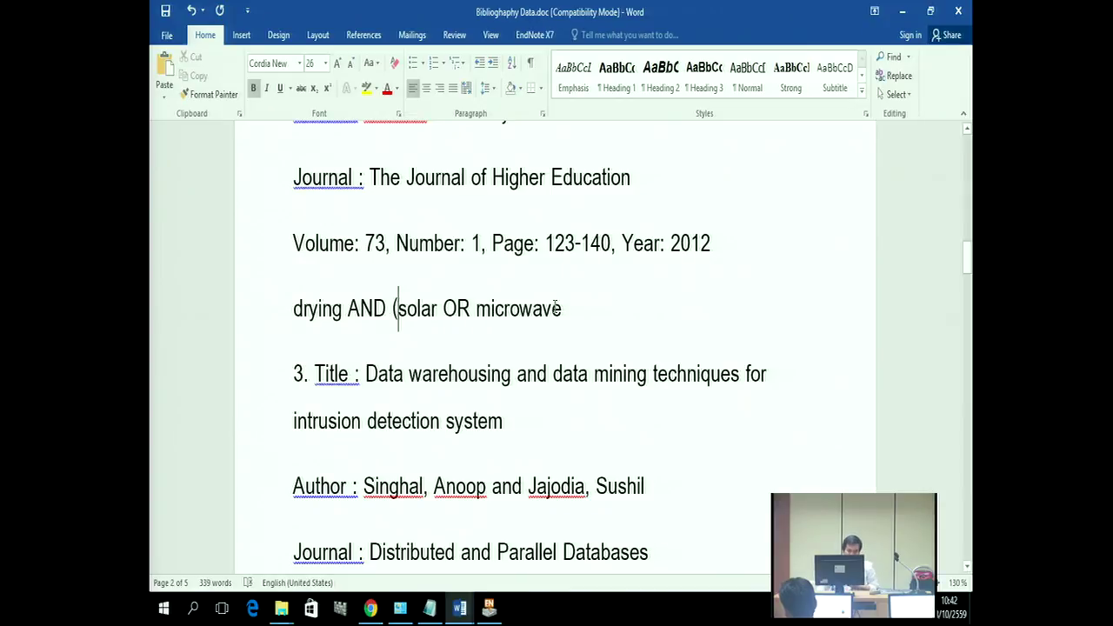
type(")")
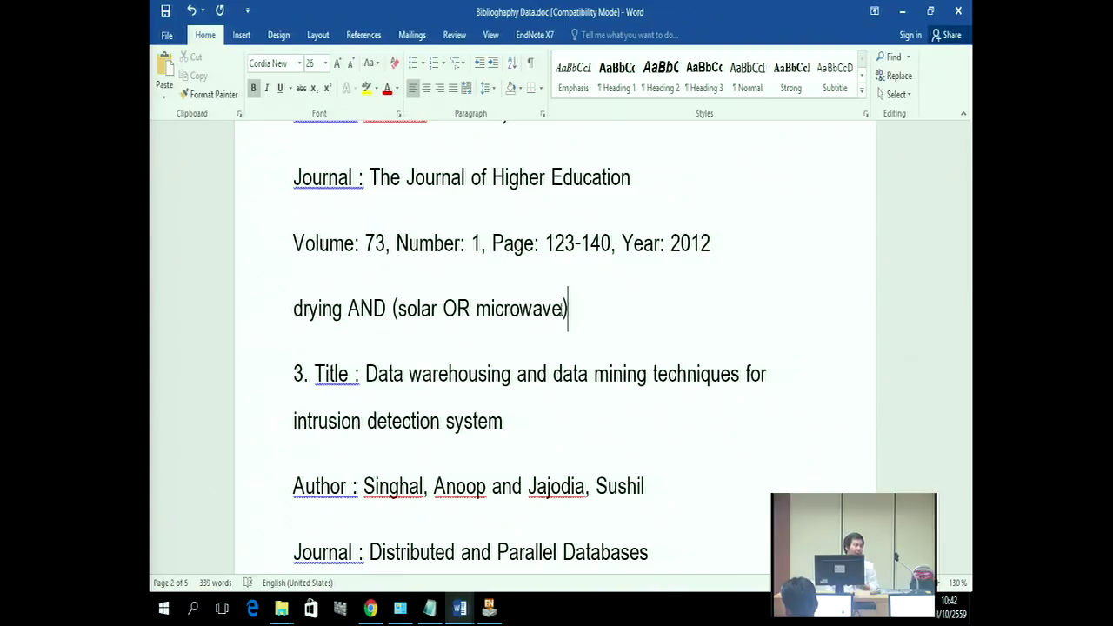
key("Left")
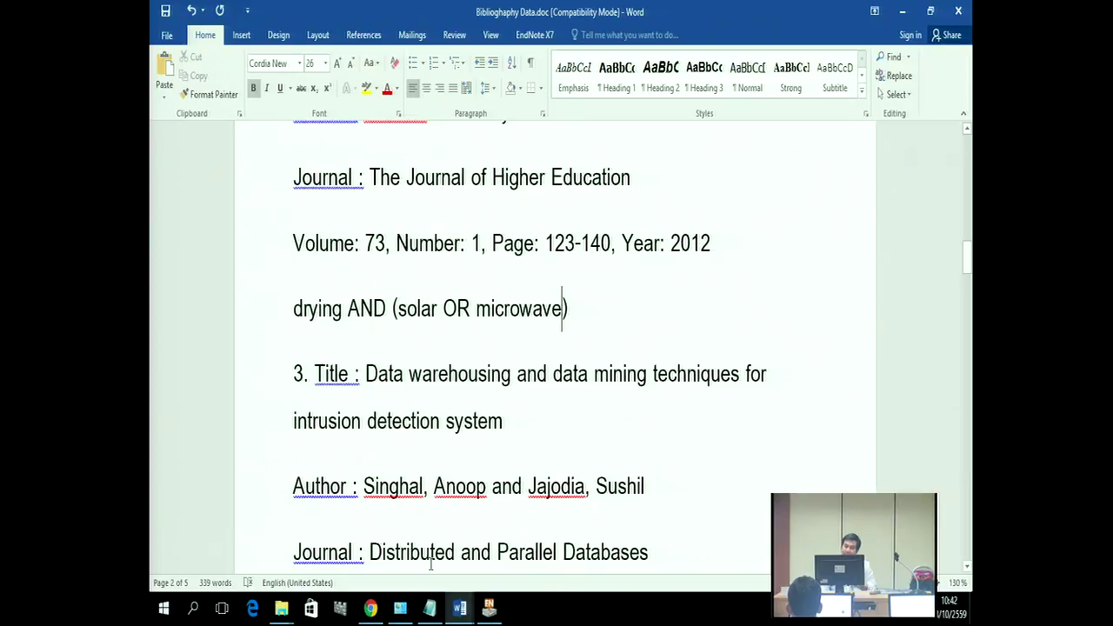
Step: In ScienceDirect, add parentheses around 'solar OR microwave' and run the search
mouse_move(372, 614)
left_click(380, 563)
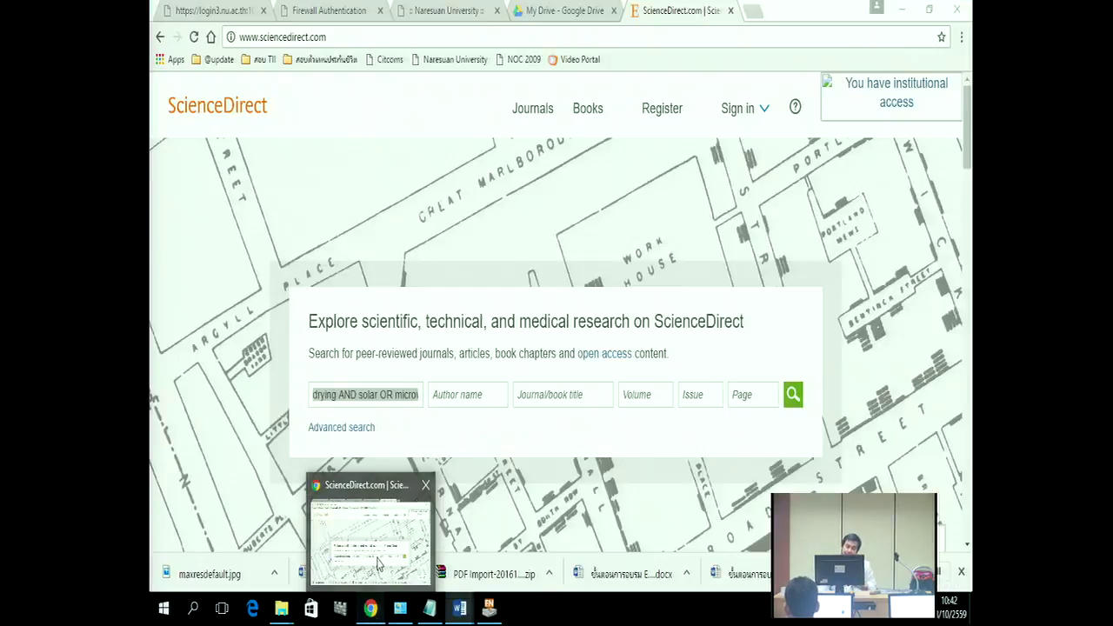
left_click(359, 393)
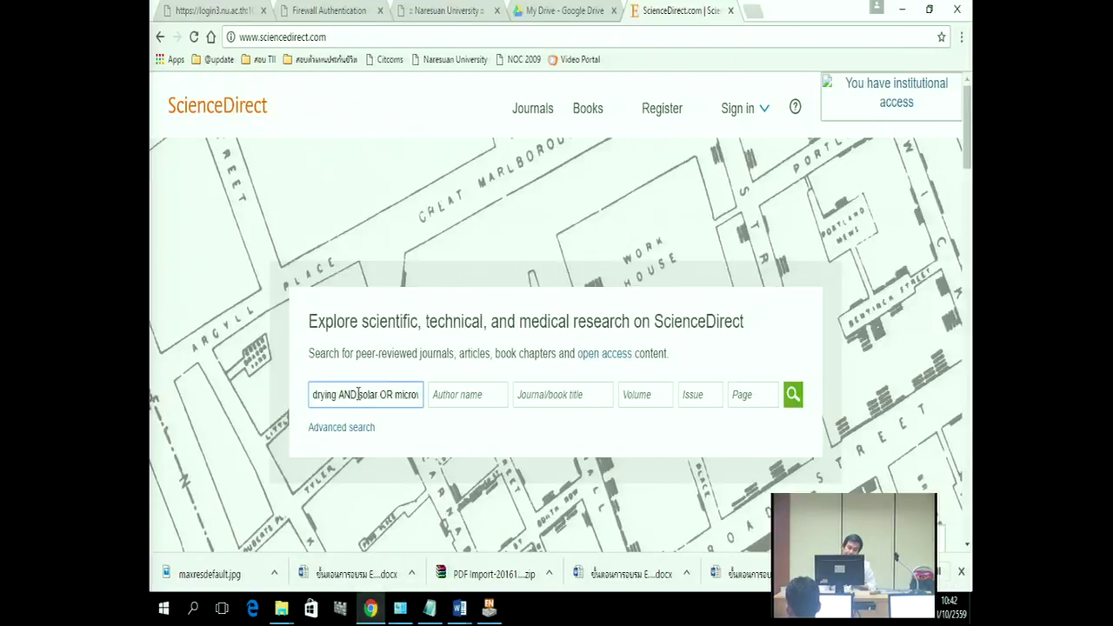
type("(")
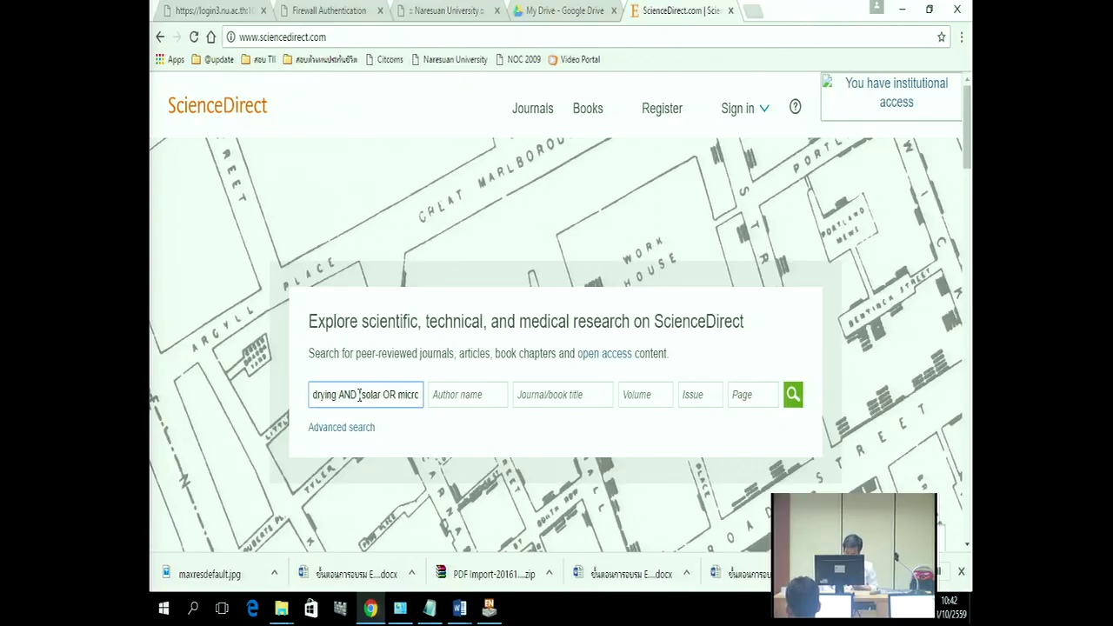
key("End")
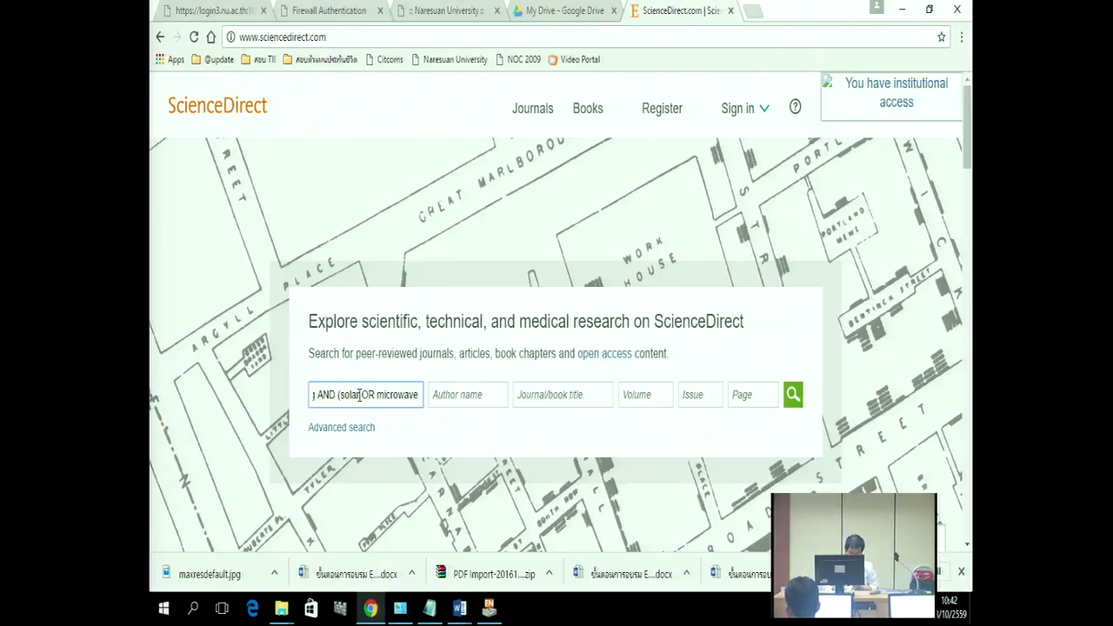
type(")")
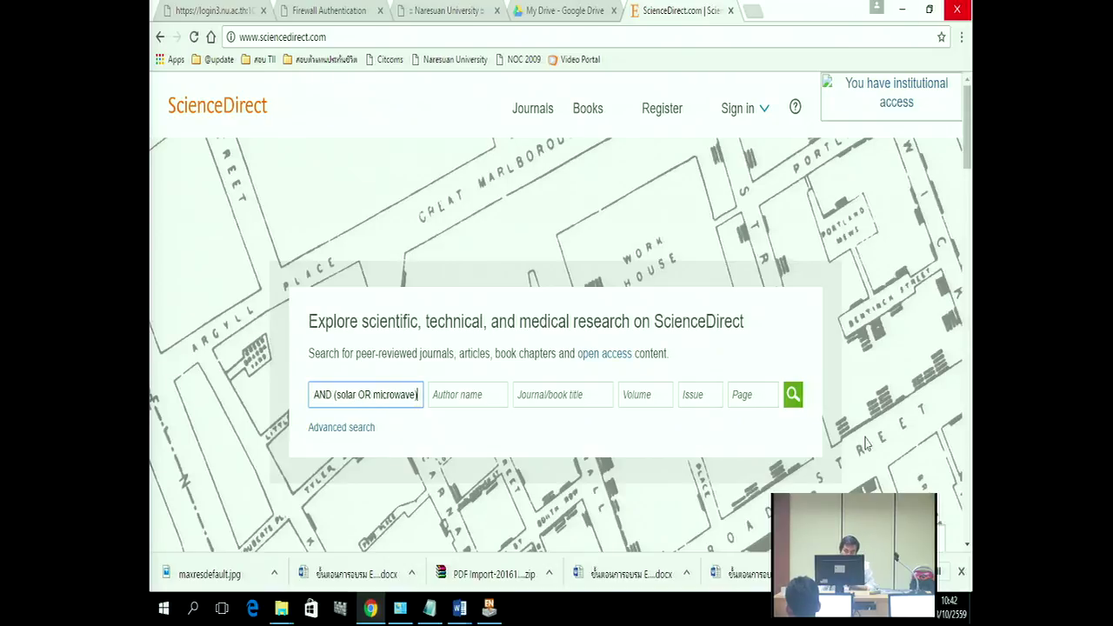
left_click(793, 396)
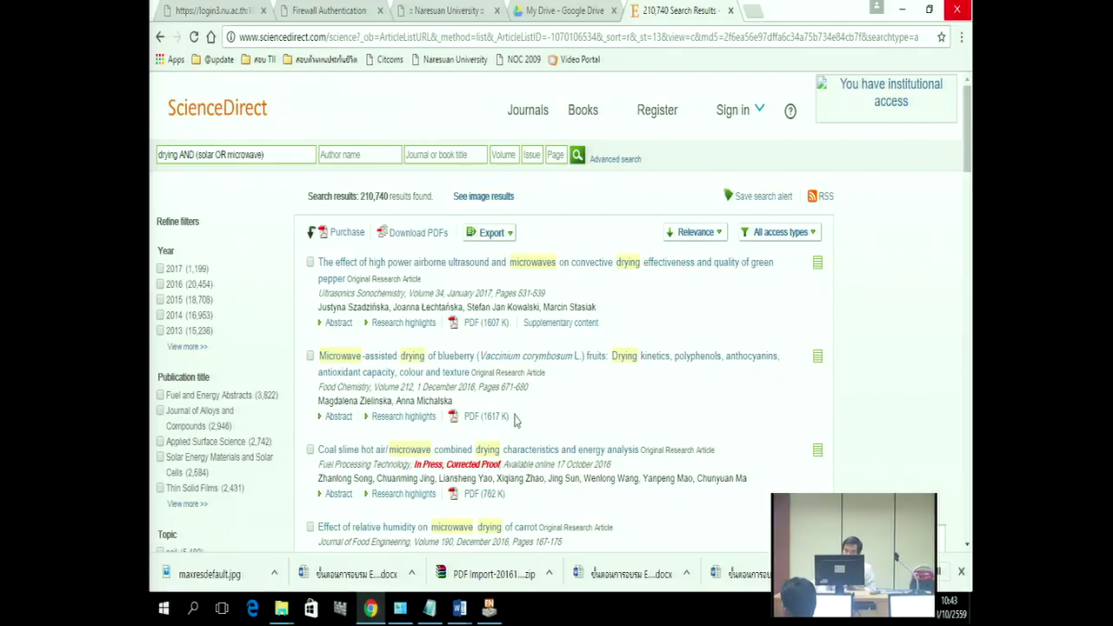
Step: Filter the results to years 2013–2017 and Journal content type, leaving 67,529 results
left_click(182, 348)
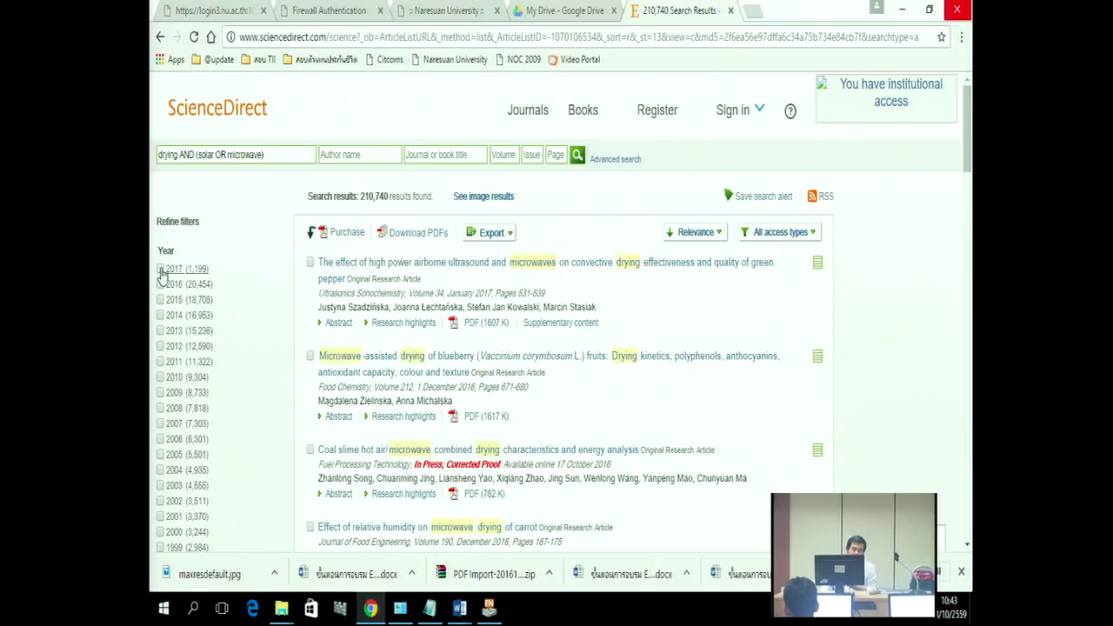
left_click(161, 273)
left_click(160, 284)
left_click(160, 299)
left_click(160, 315)
left_click(160, 330)
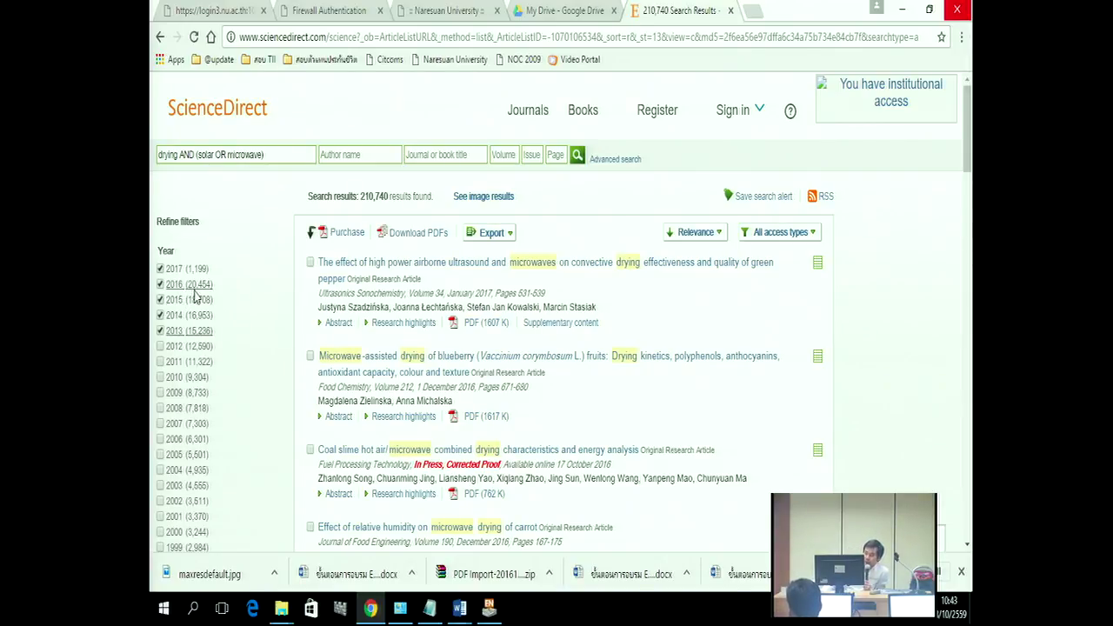
scroll(195, 295, "down", 7)
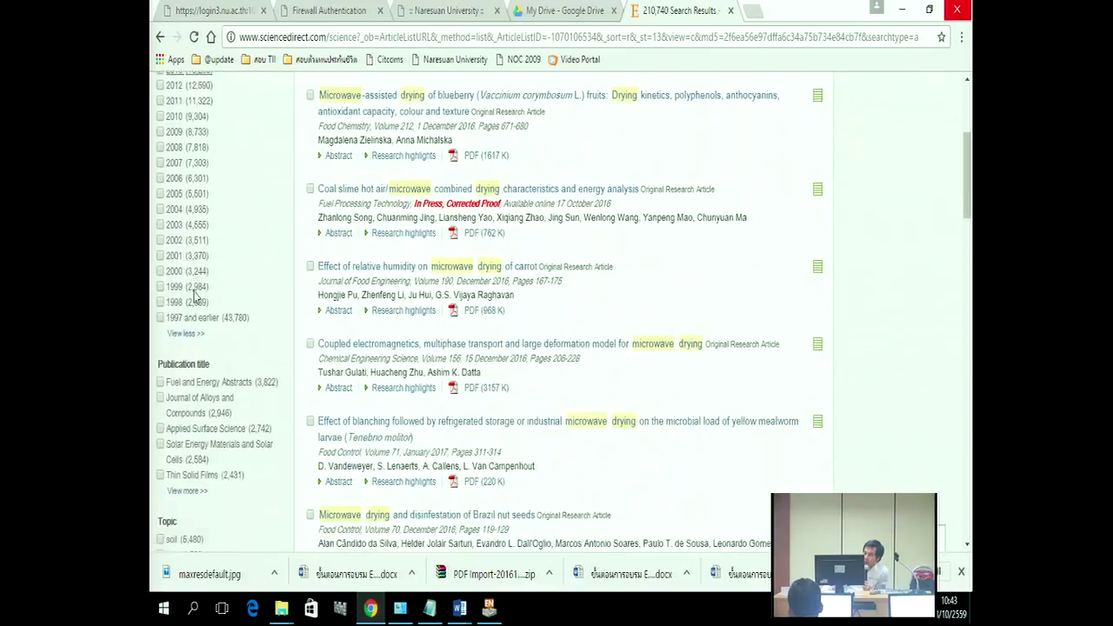
scroll(194, 295, "down", 1)
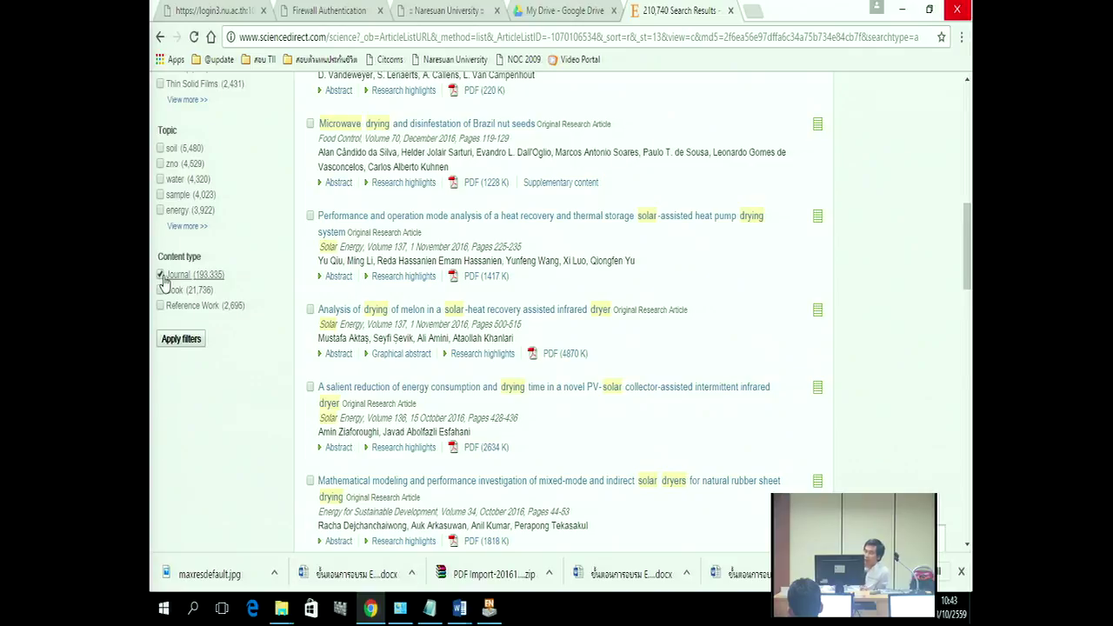
left_click(173, 346)
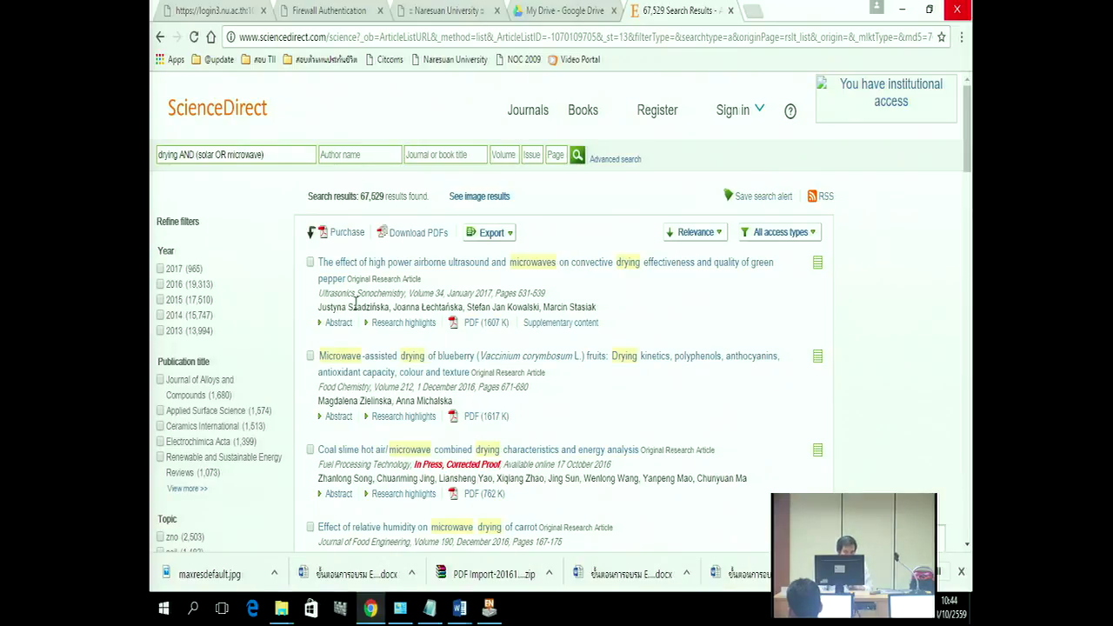
Step: Tick the first five results, including the blueberry, coal slime and carrot drying articles
left_click(310, 263)
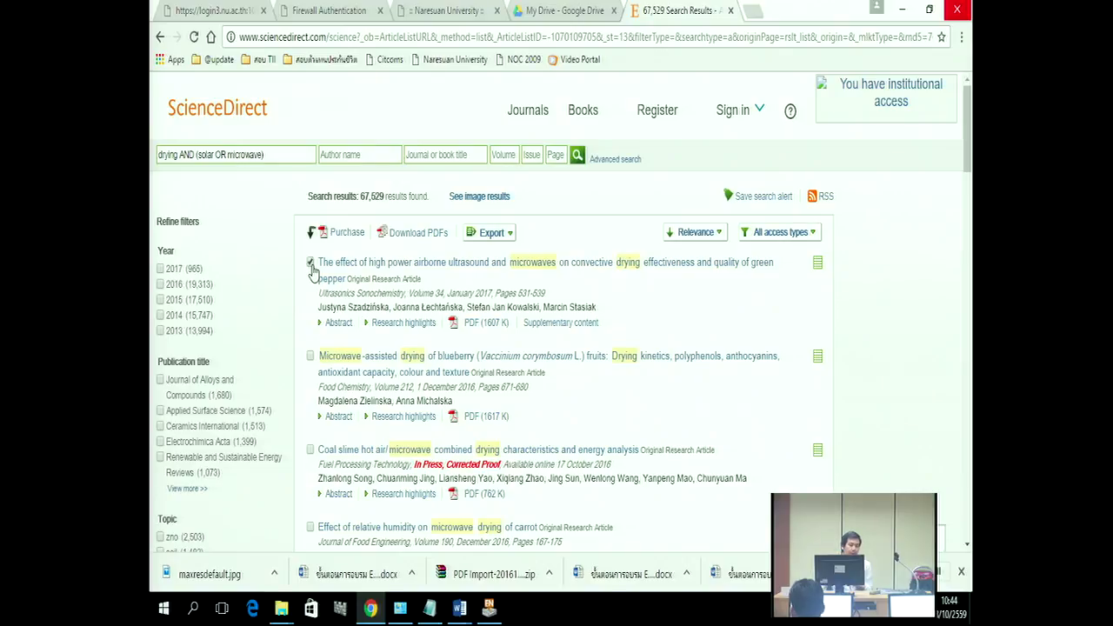
scroll(372, 363, "down", 1)
left_click(309, 275)
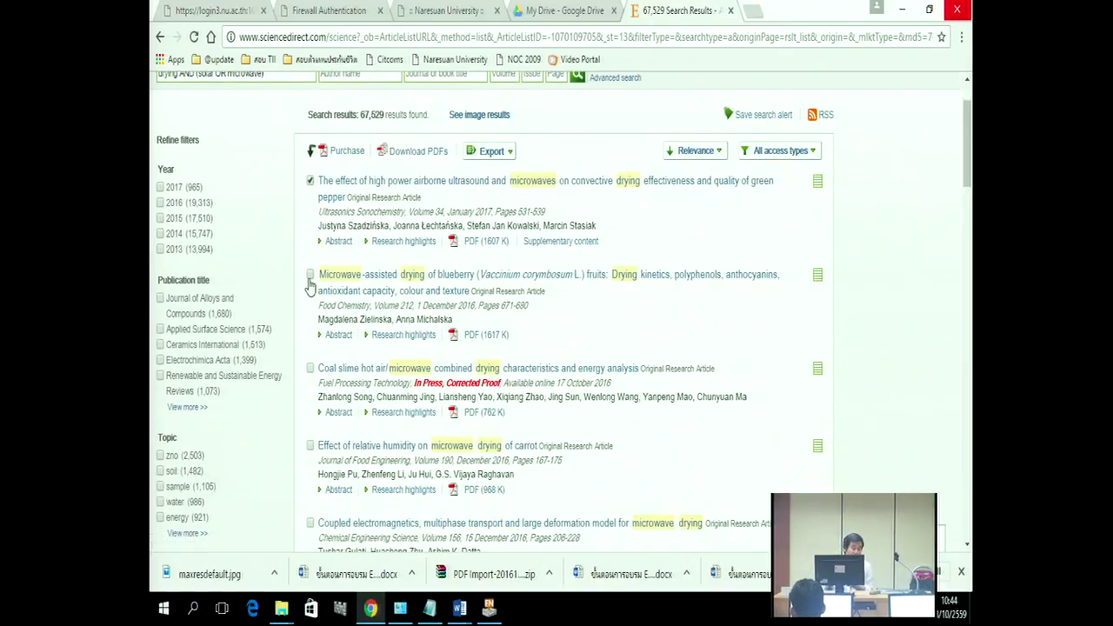
left_click(311, 368)
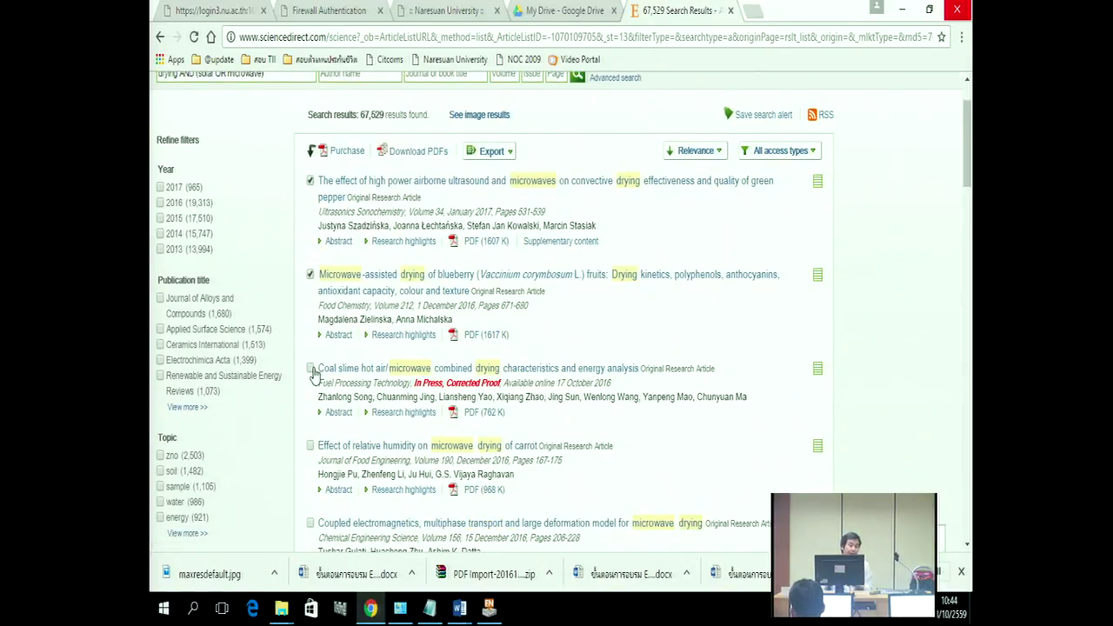
left_click(311, 446)
left_click(310, 523)
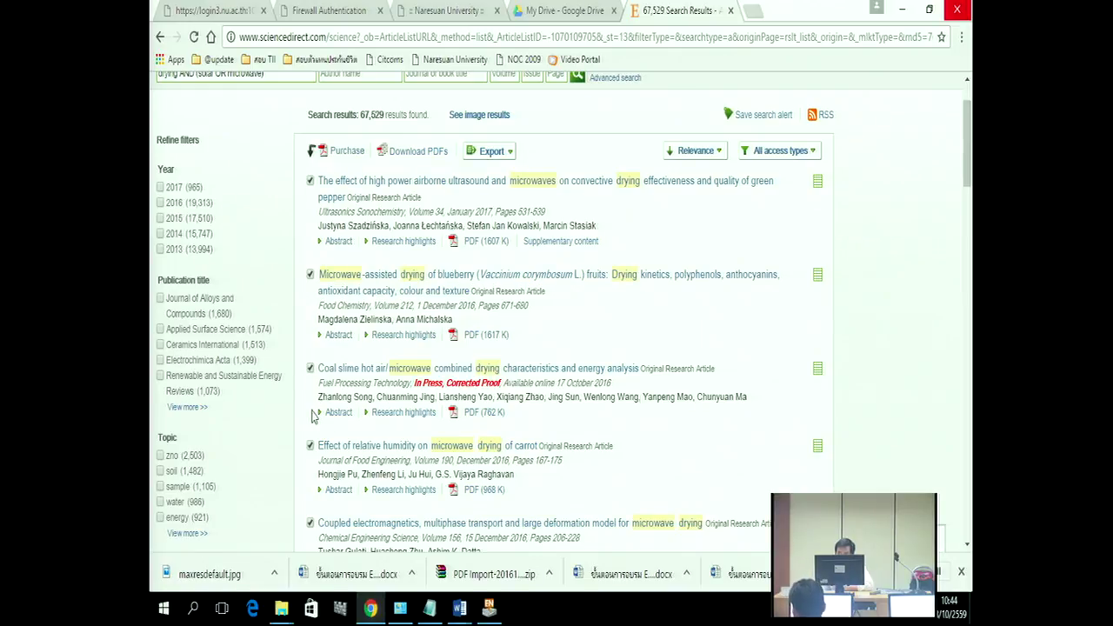
Step: Export the ticked citations with abstracts as an RIS file
left_click(510, 163)
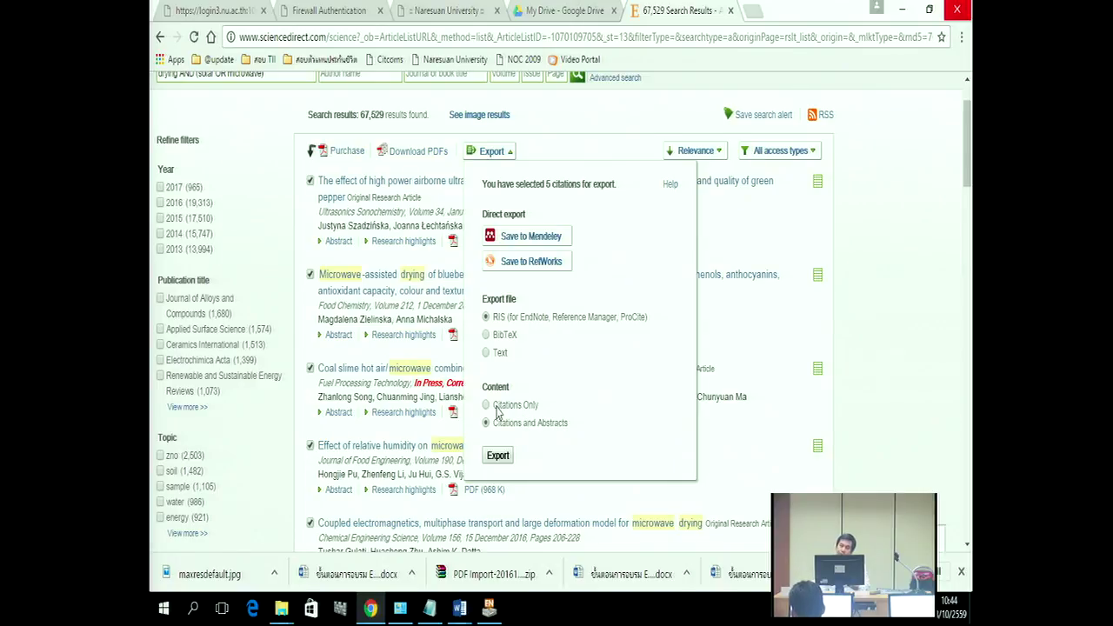
left_click(499, 459)
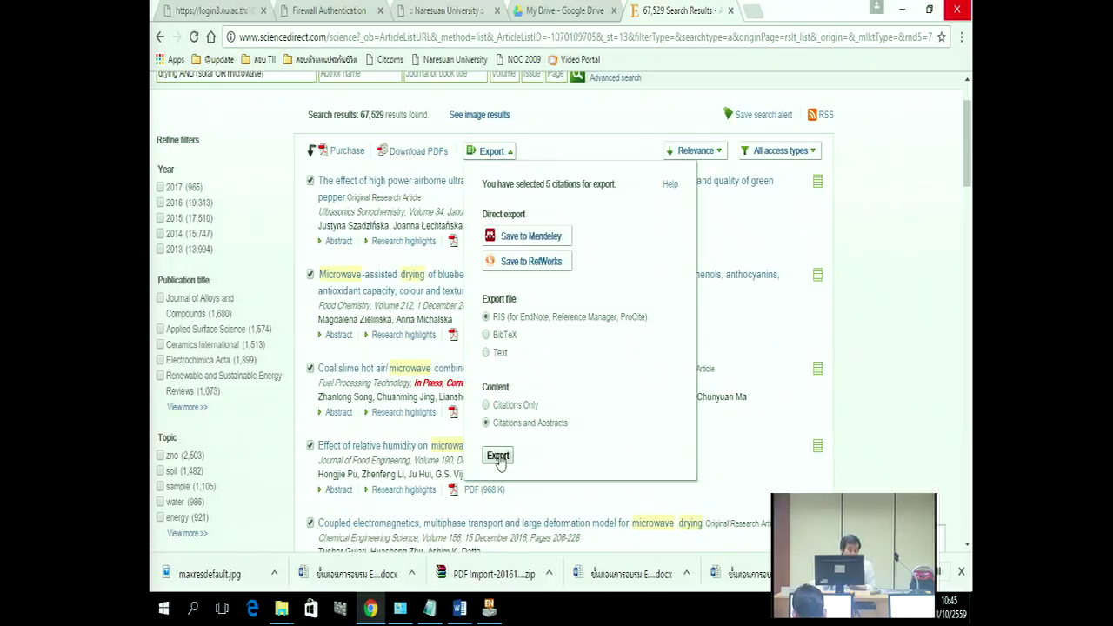
left_click(498, 458)
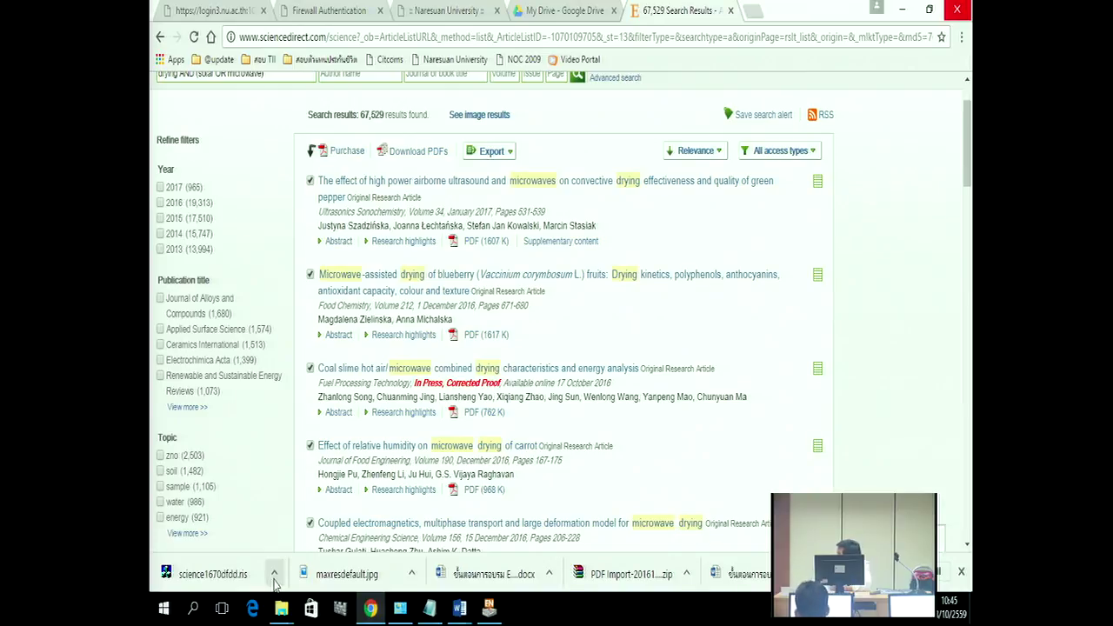
Step: Open the menu for the downloaded science1670dfdd.ris file
left_click(274, 574)
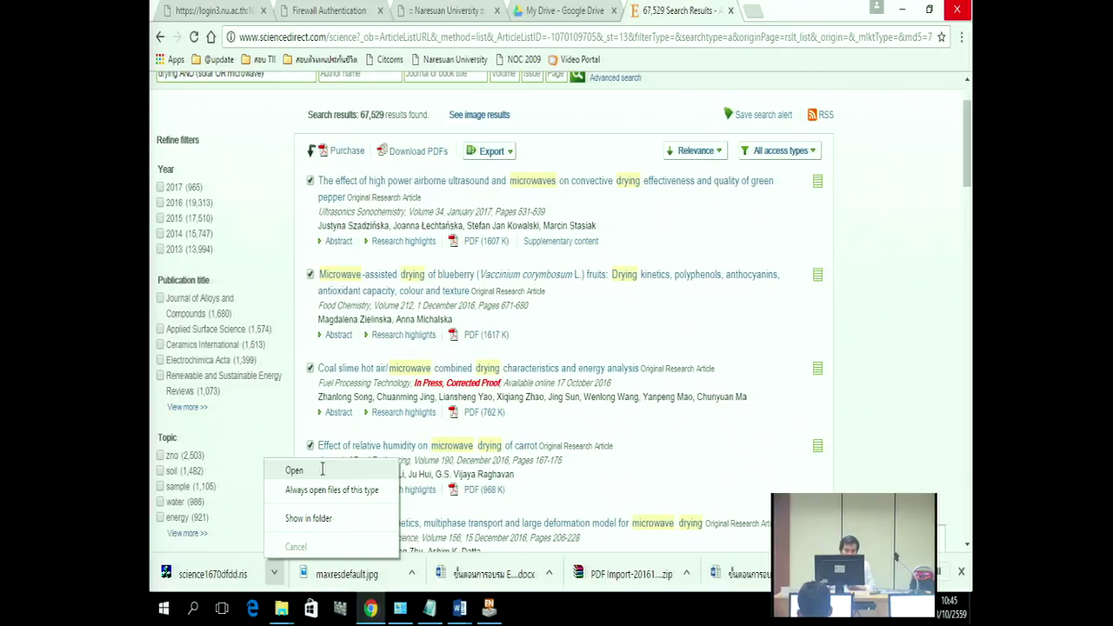
Step: Open science1670dfdd.ris so EndNote X7 imports the five citations
left_click(321, 474)
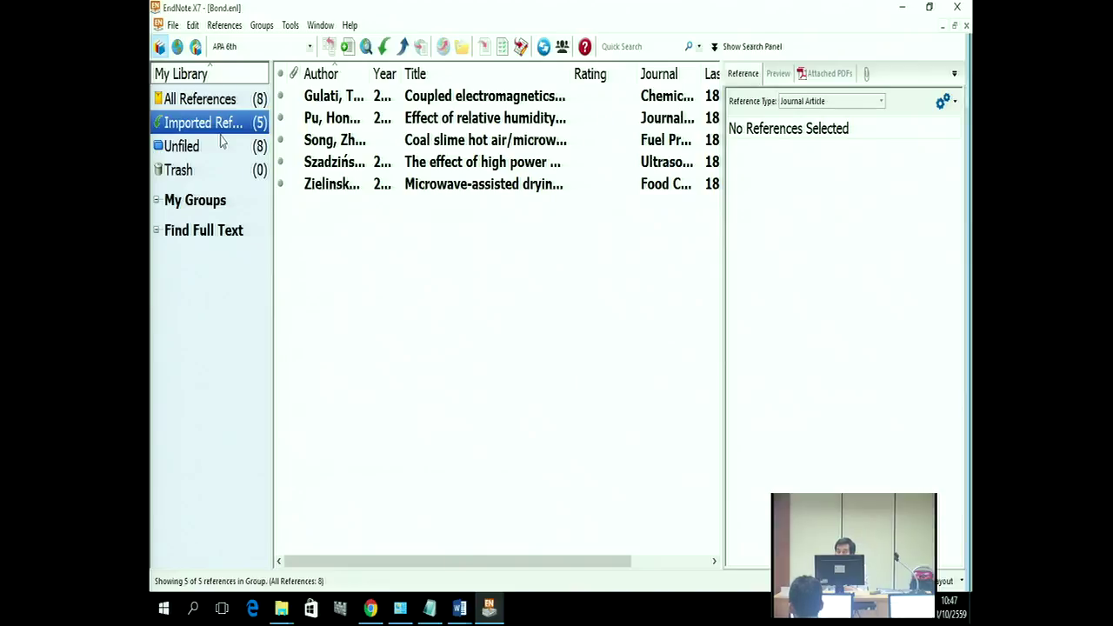
Step: Minimise Chrome and select all five references in EndNote's Imported References group
left_click(370, 607)
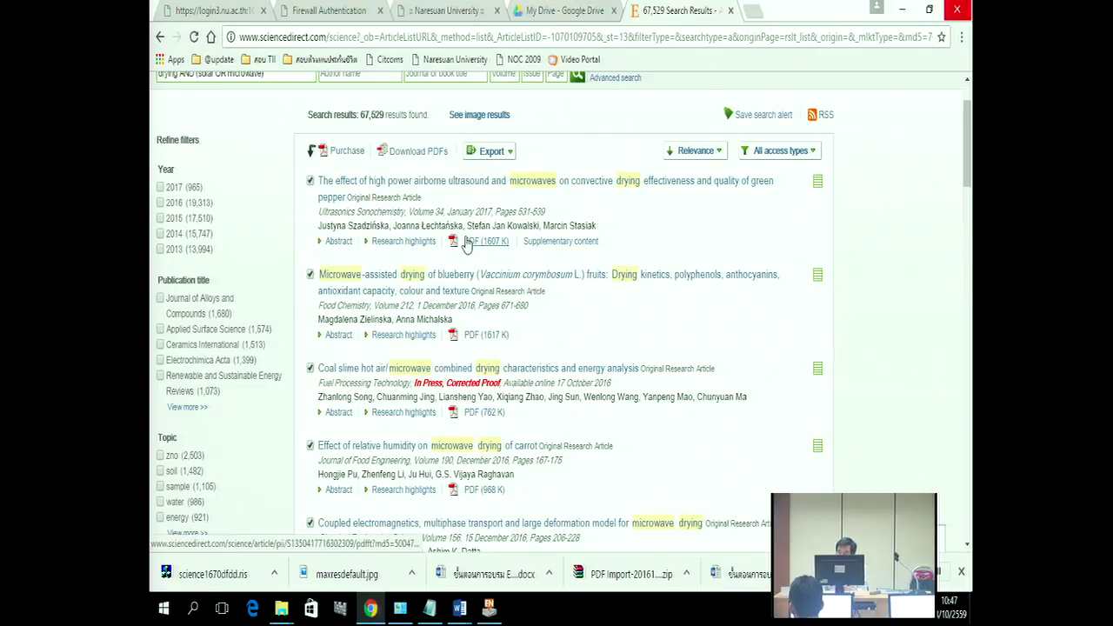
left_click(903, 12)
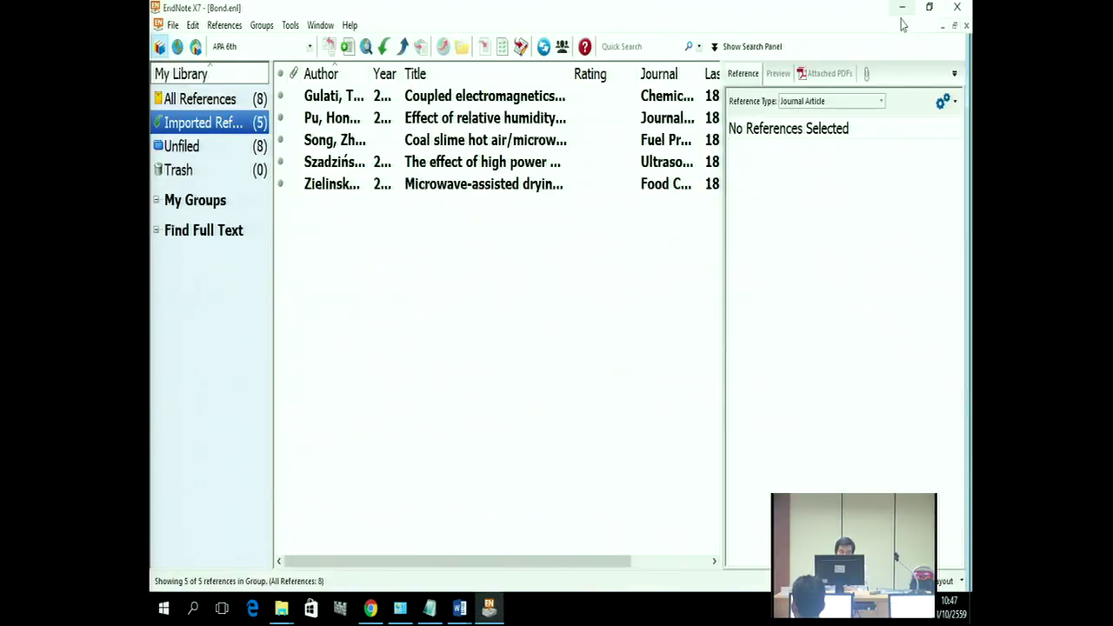
left_click(345, 102)
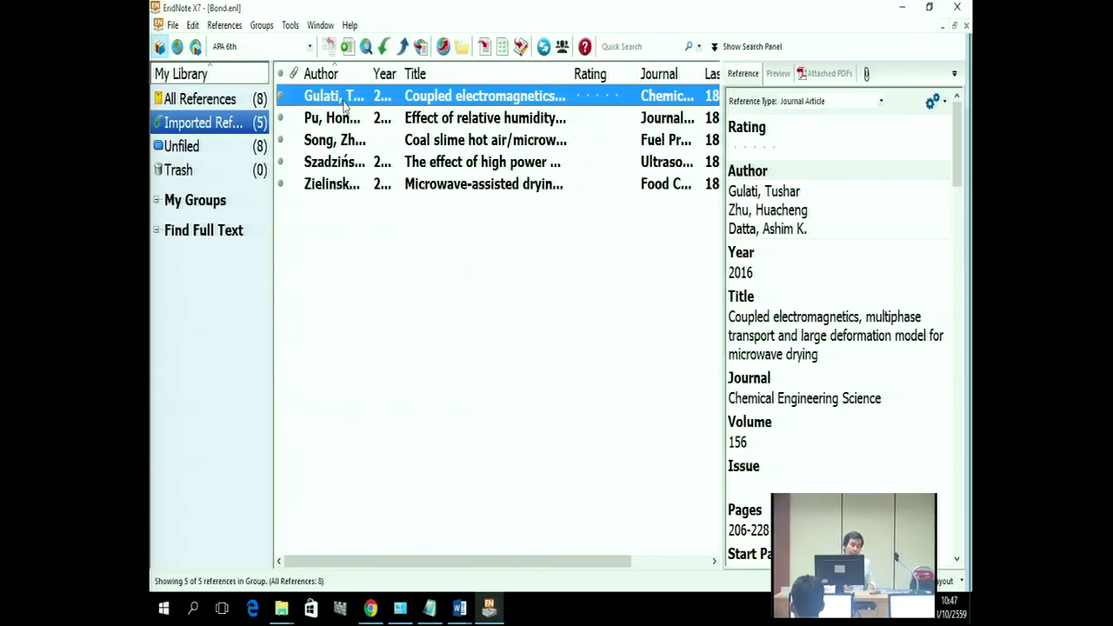
key("ctrl+a")
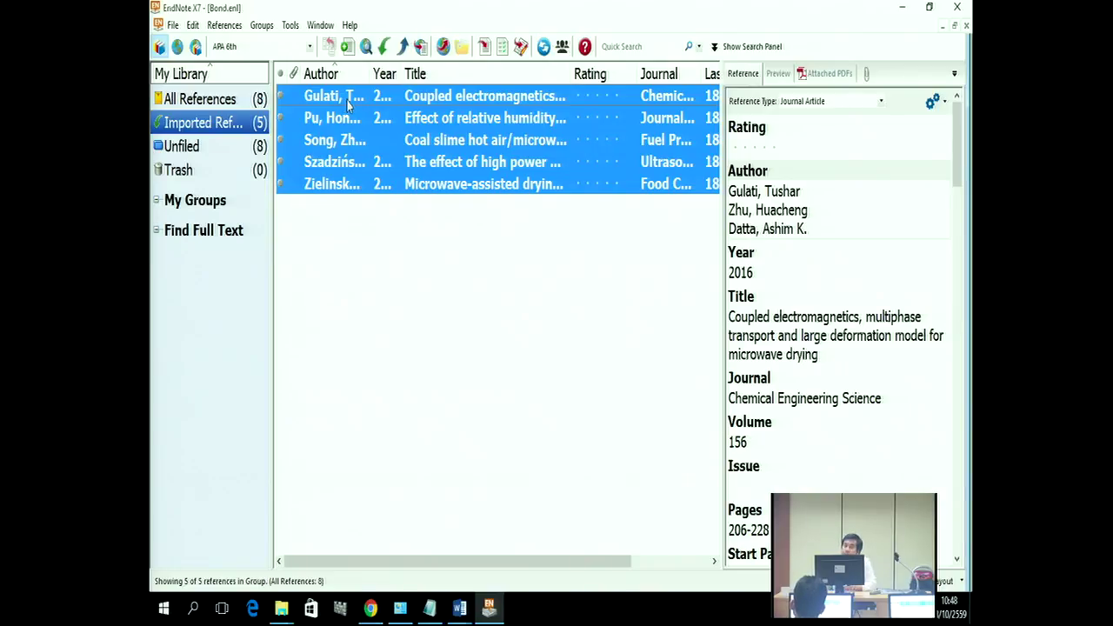
Step: Bring up the context menu for the five selected references, showing the Find Full Text submenu
right_click(409, 129)
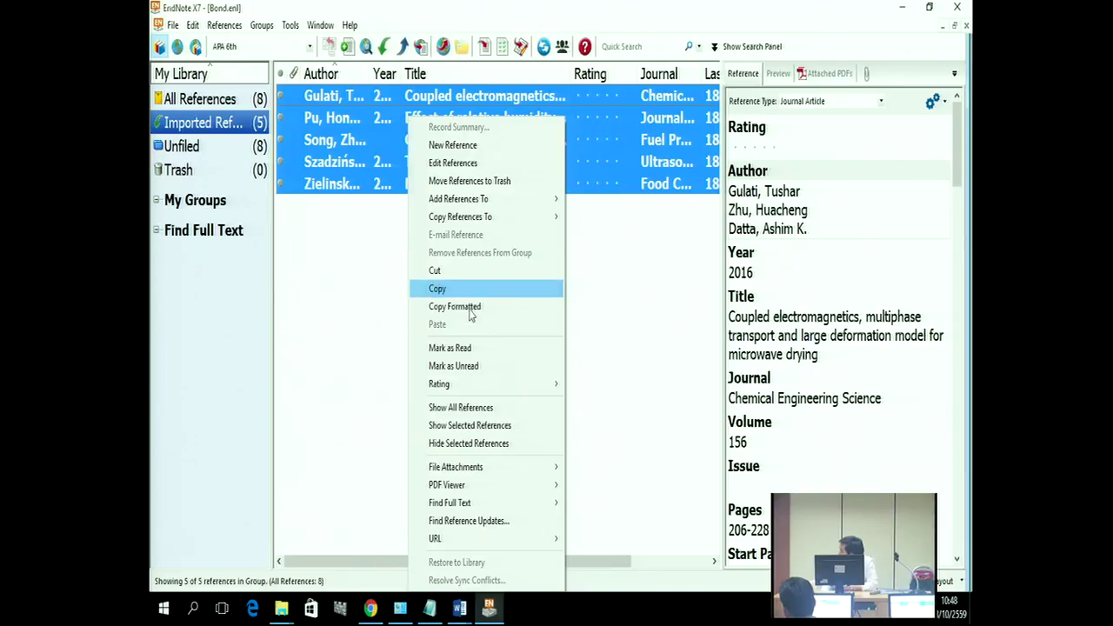
mouse_move(490, 507)
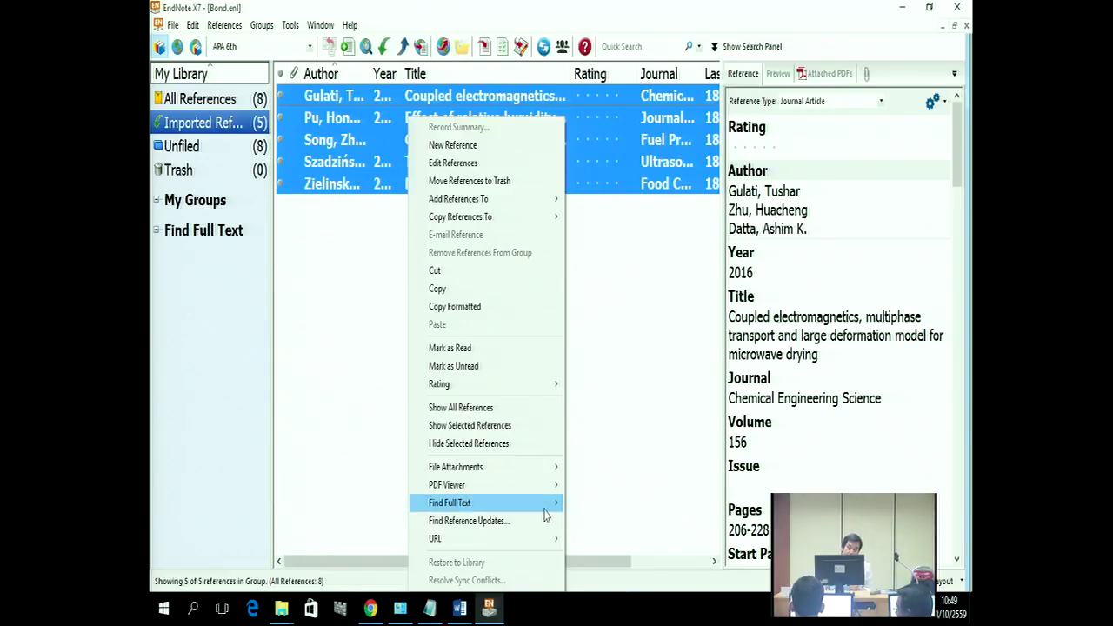
Step: Run Find Full Text for the five references (four PDFs found), then return to ScienceDirect in Chrome
left_click(580, 504)
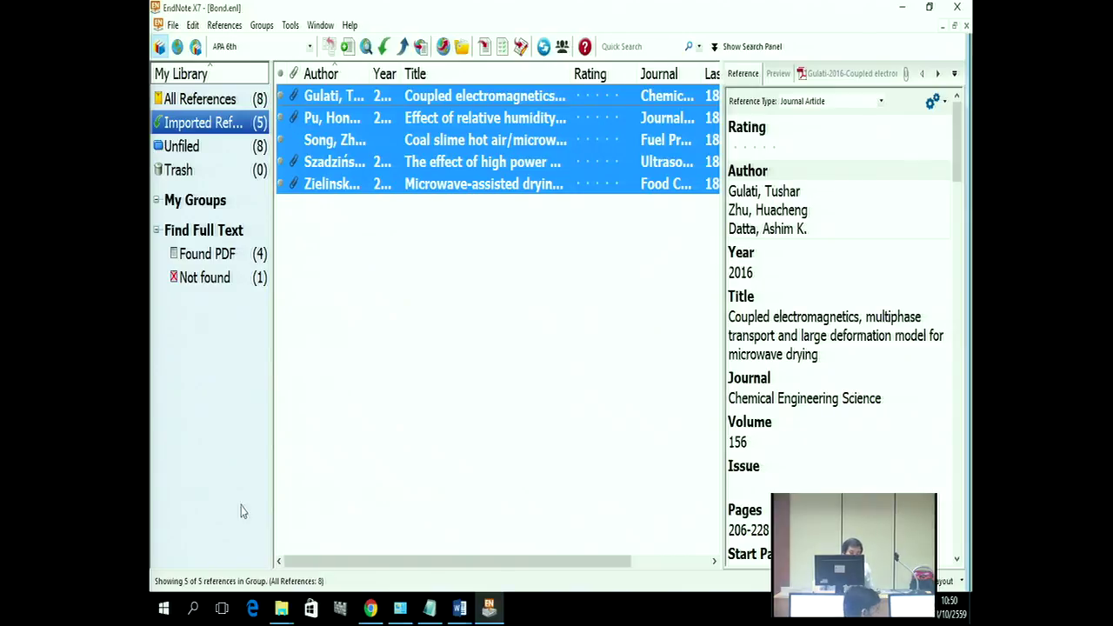
left_click(370, 609)
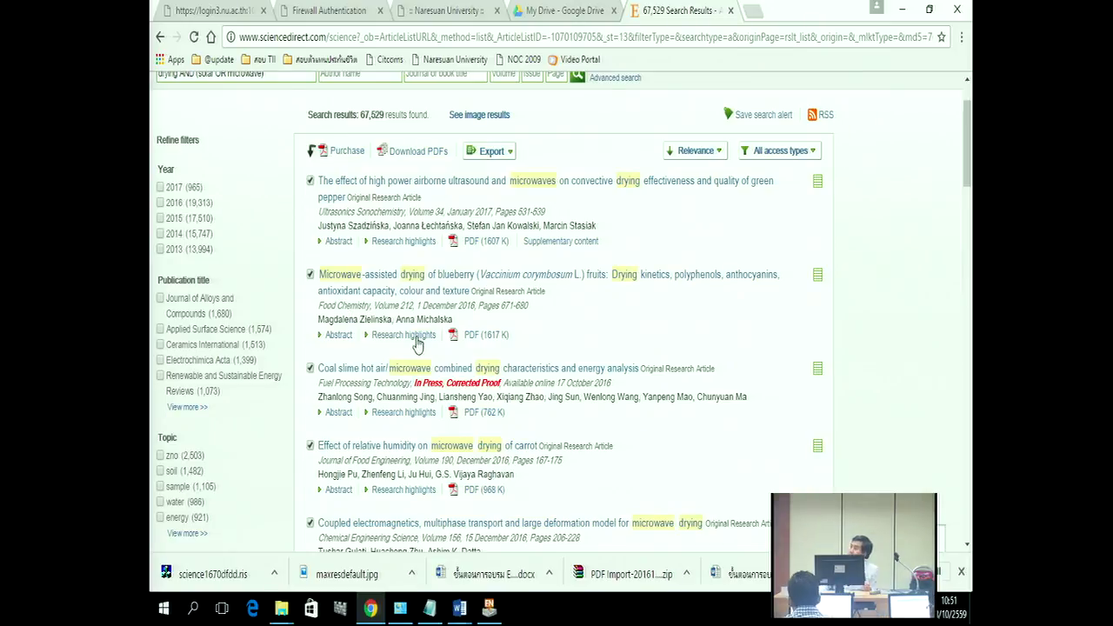
Step: Review the ticked microwave drying articles in the ScienceDirect results list
mouse_move(498, 610)
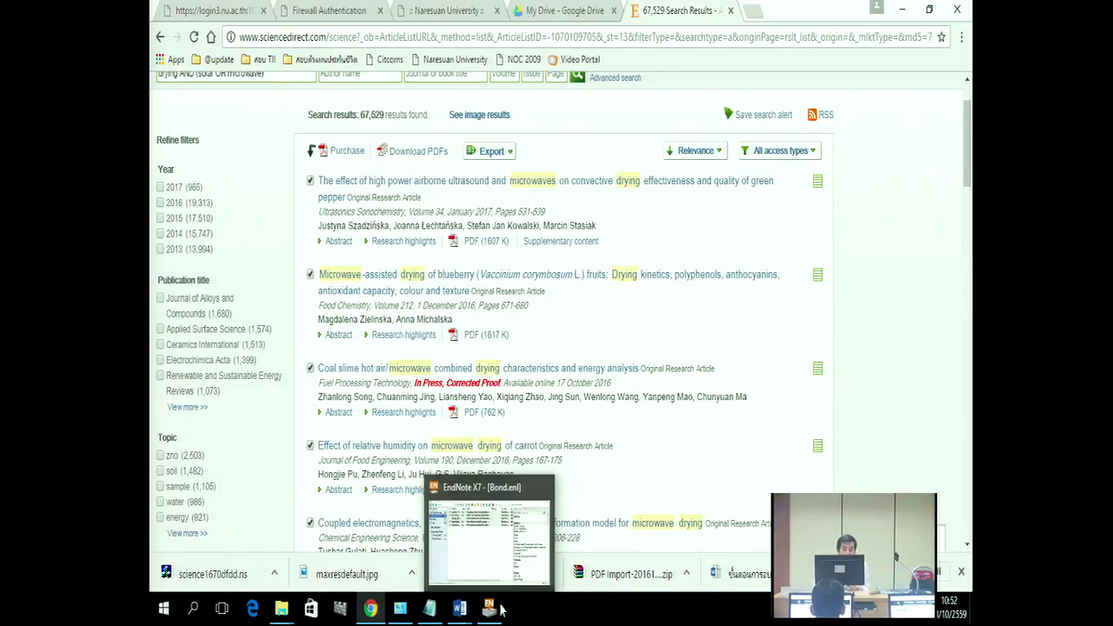
Step: Back in EndNote, select only the Gulati coupled-electromagnetics reference and show its attached PDF preview
left_click(433, 502)
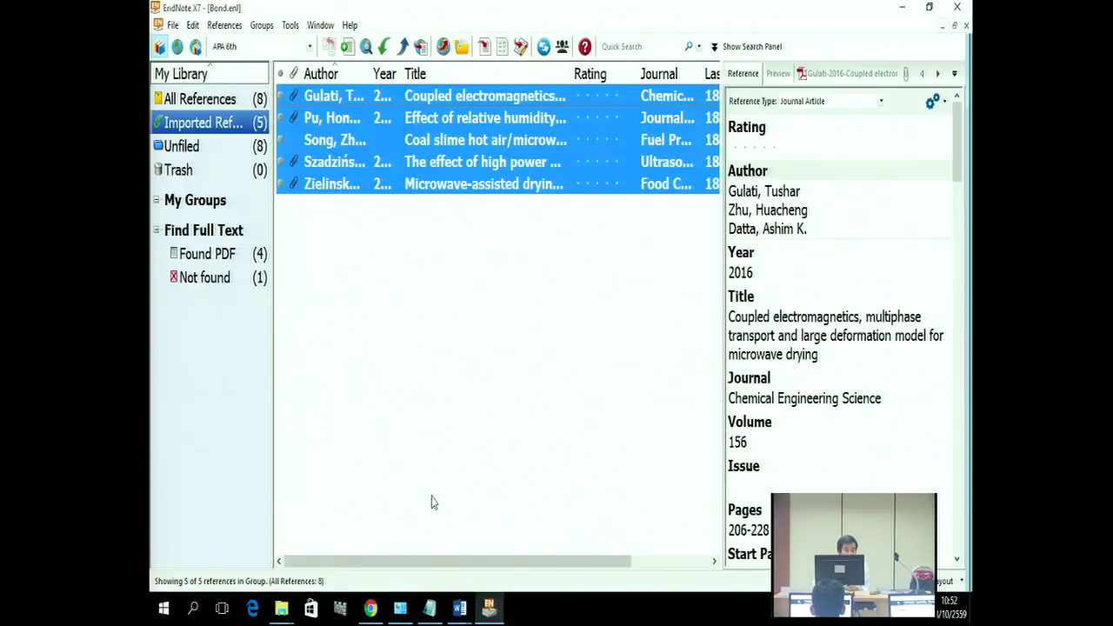
left_click(434, 273)
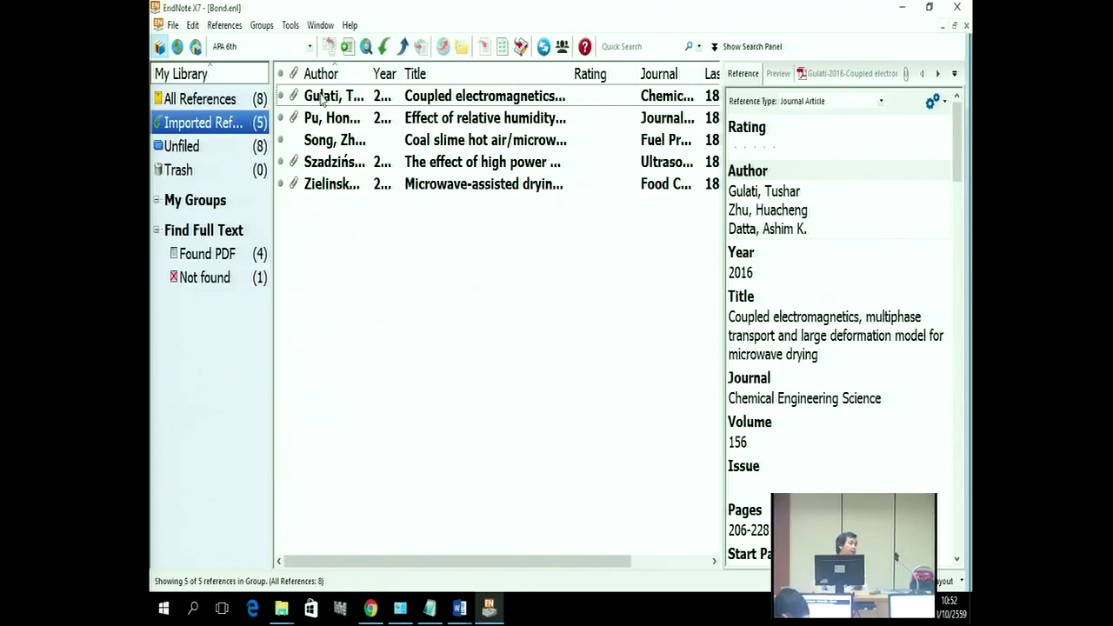
left_click(321, 98)
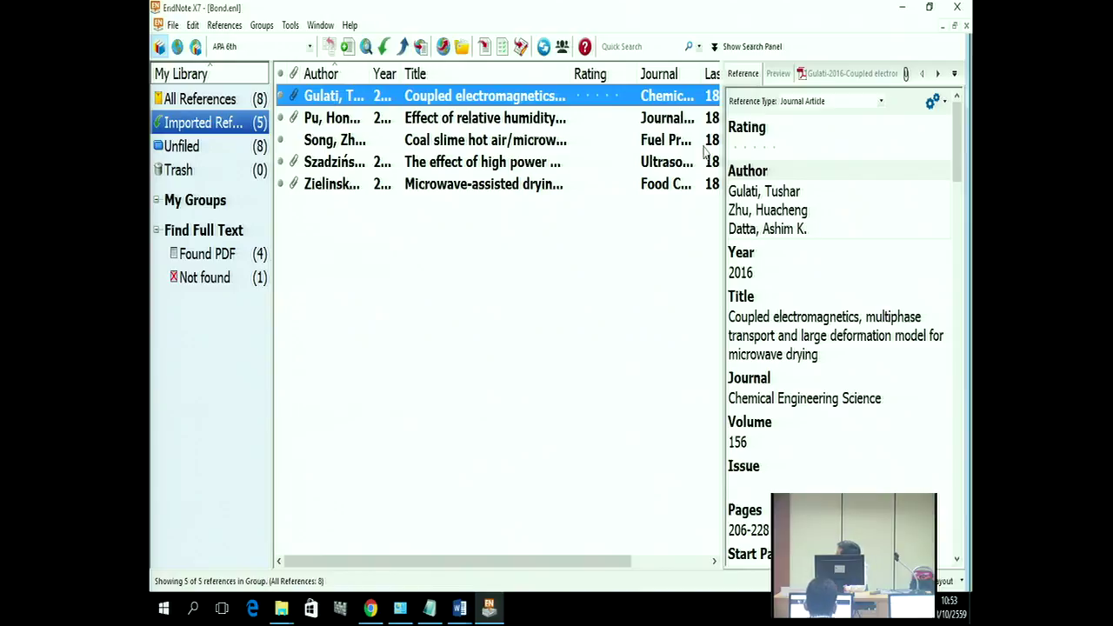
left_click(822, 75)
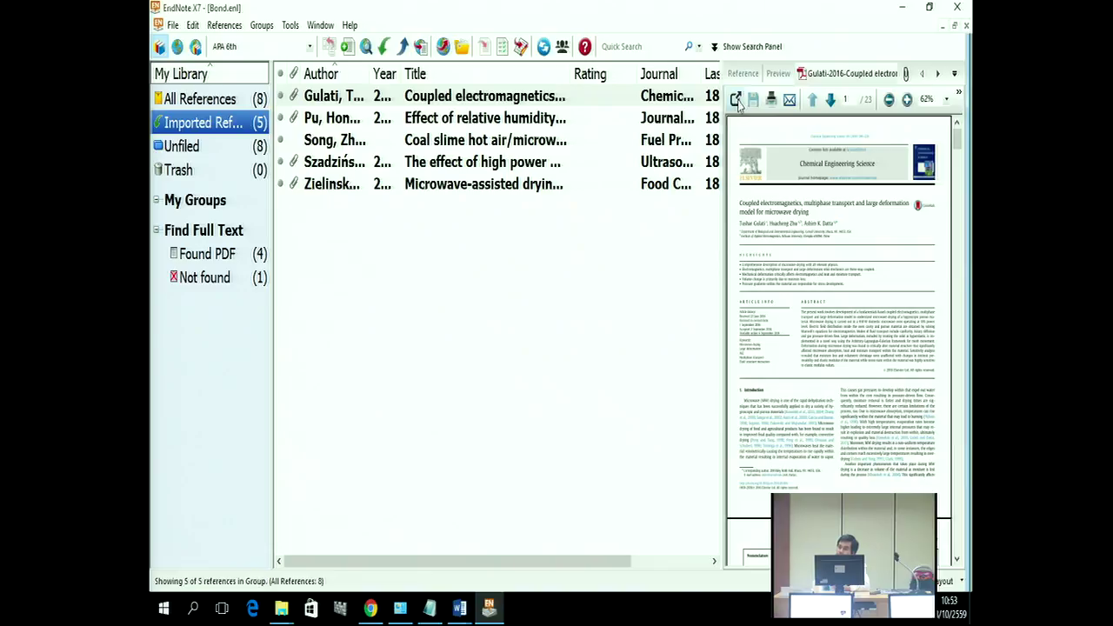
Step: Open the attached PDF in its own window and scroll down to the Introduction
left_click(735, 99)
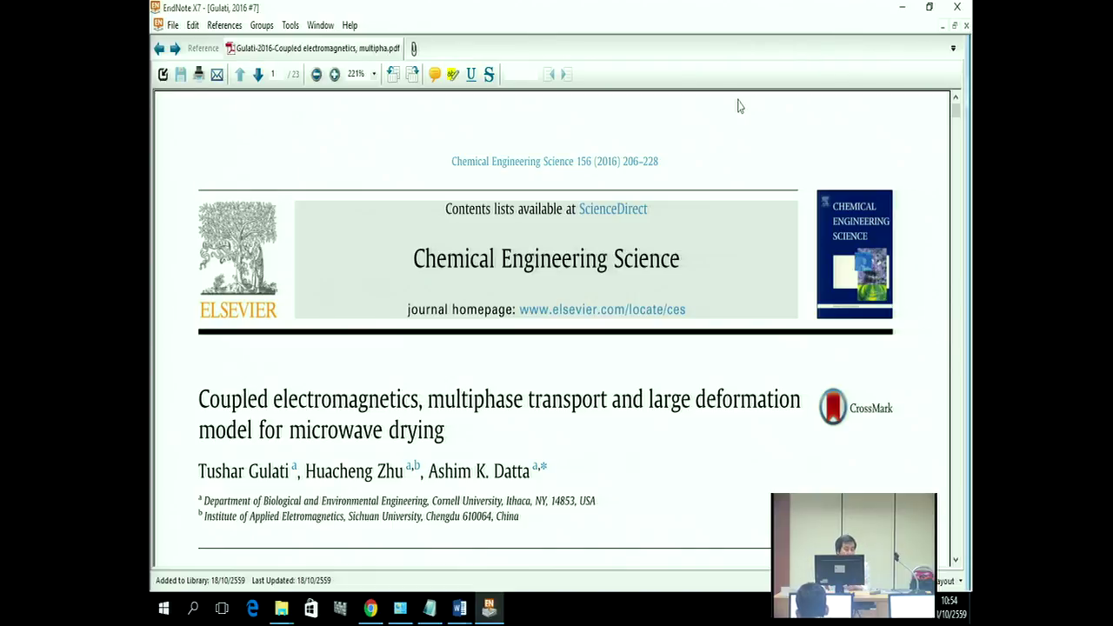
scroll(536, 315, "down", 5)
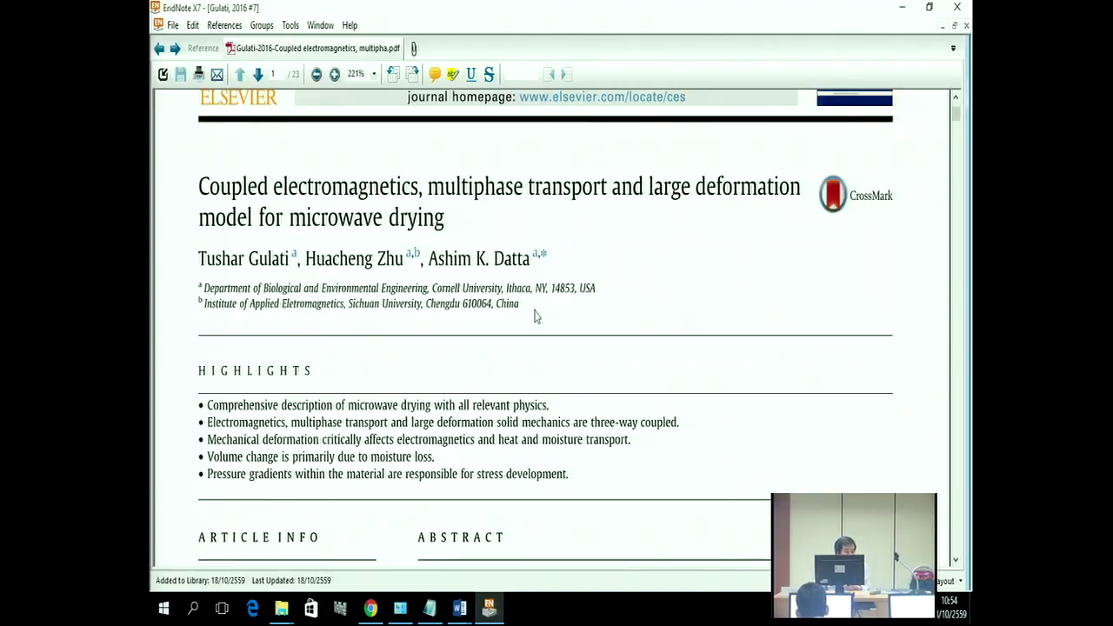
scroll(537, 315, "down", 5)
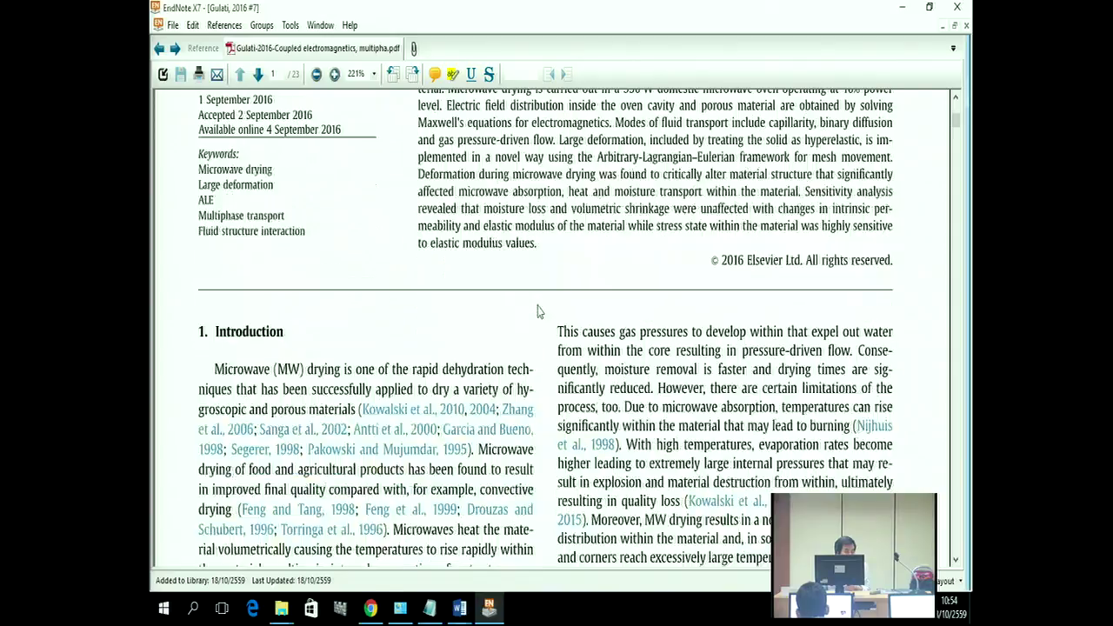
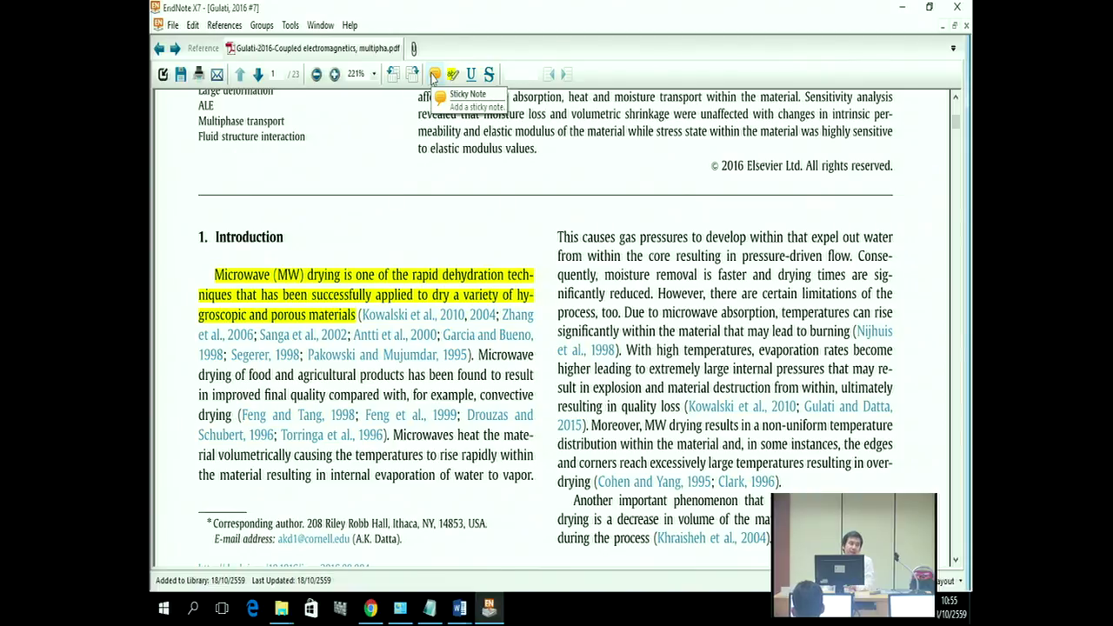
Step: Add a sticky note above the Introduction heading reading 'It uses for Chapter 2 on para 2'
left_click(433, 75)
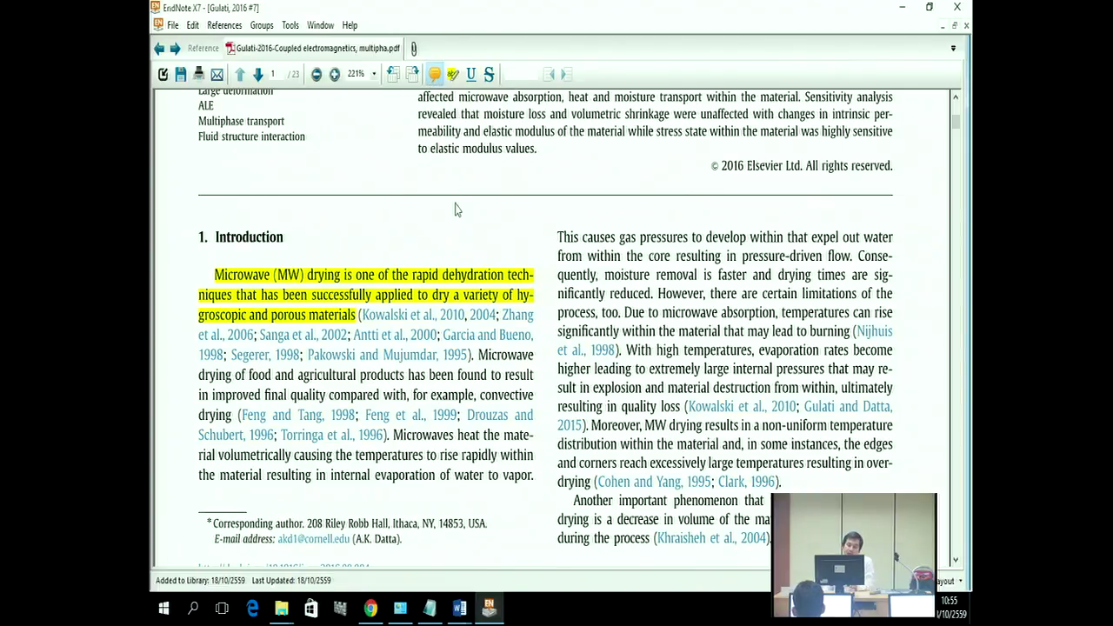
left_click(477, 243)
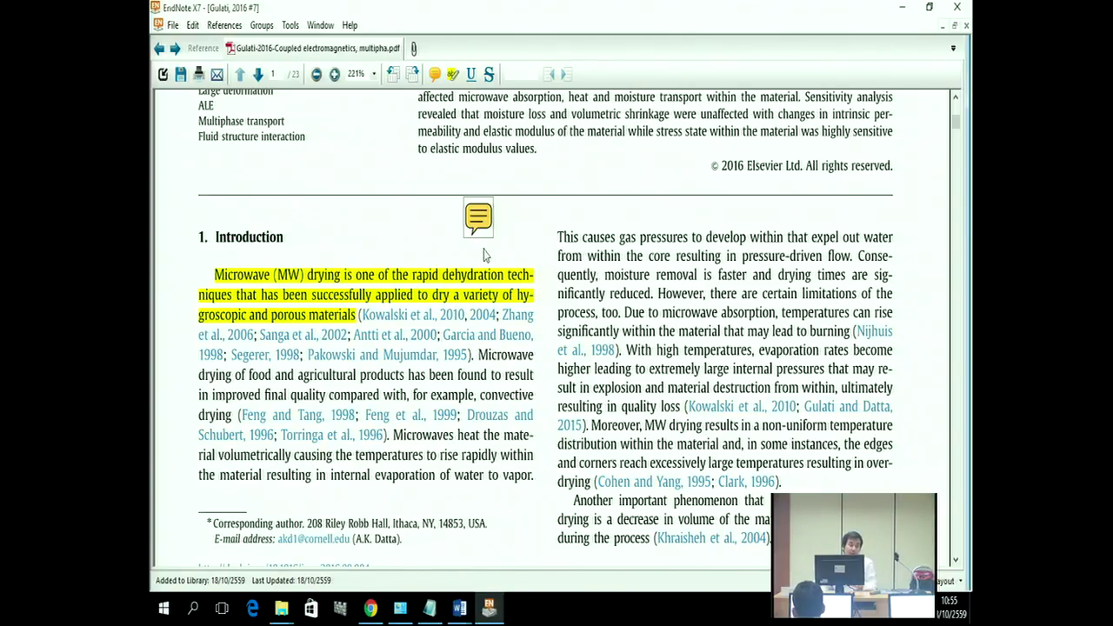
left_click(490, 222)
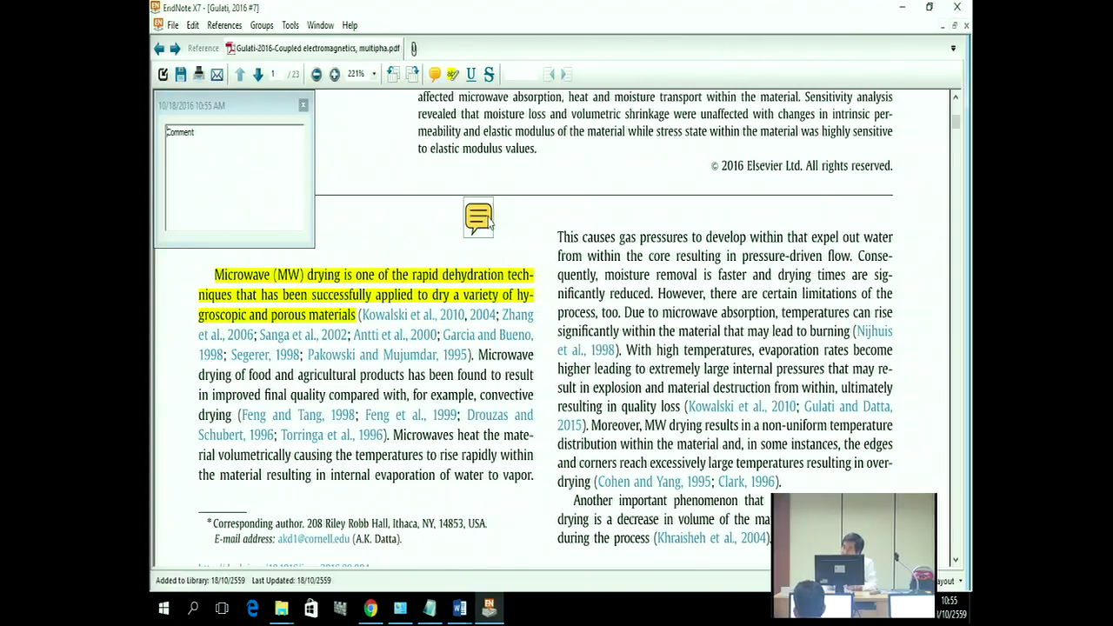
left_click_drag(197, 135, 169, 146)
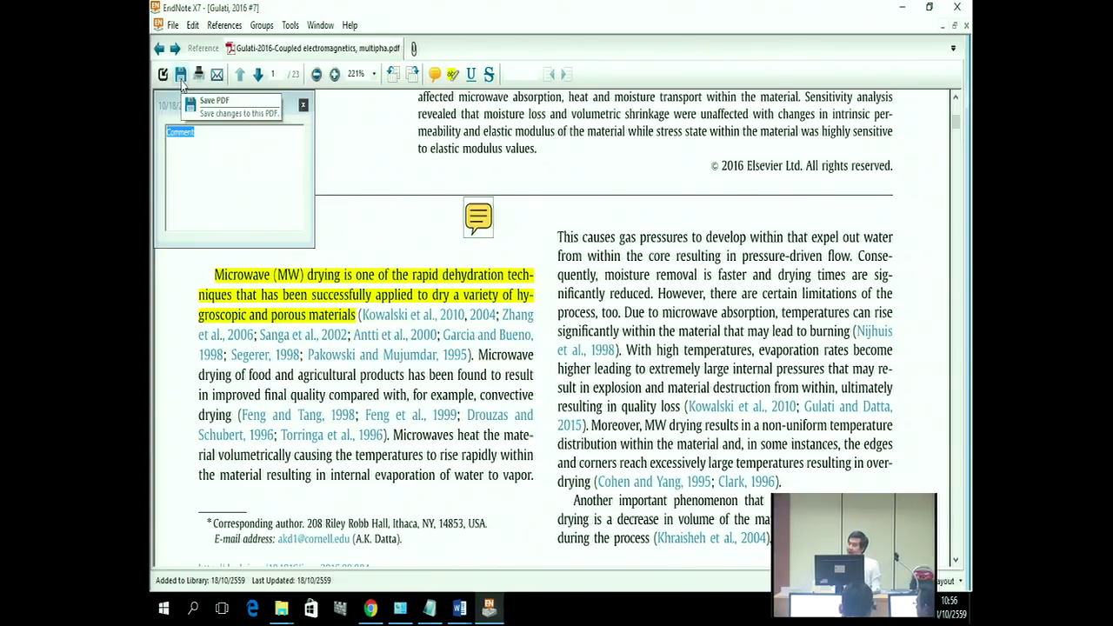
key("BackSpace")
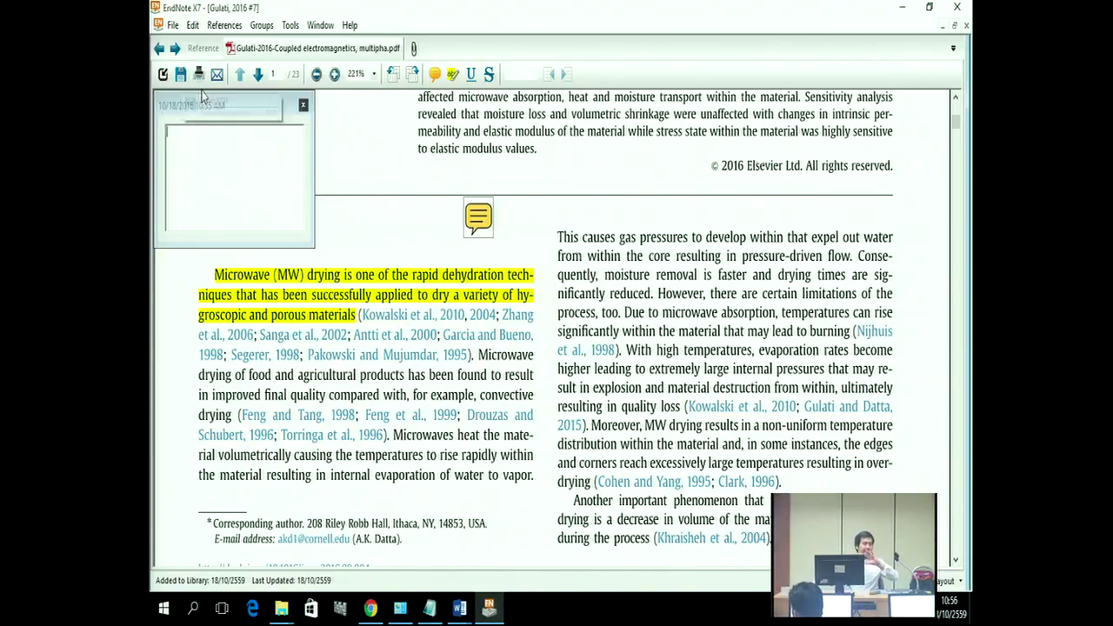
type("เ")
type("t")
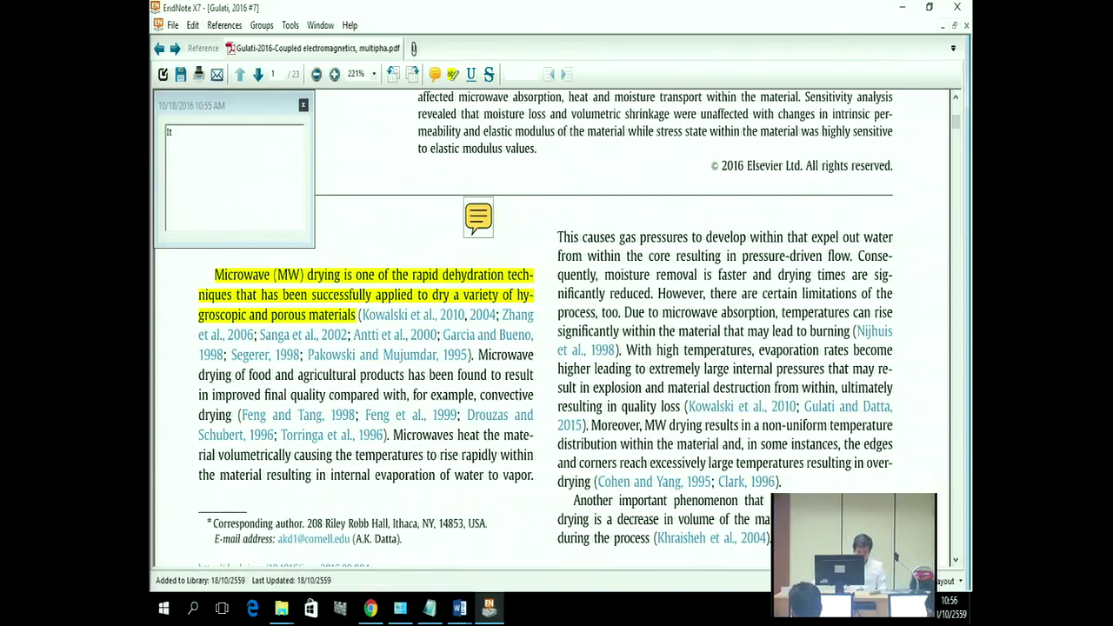
type(" use")
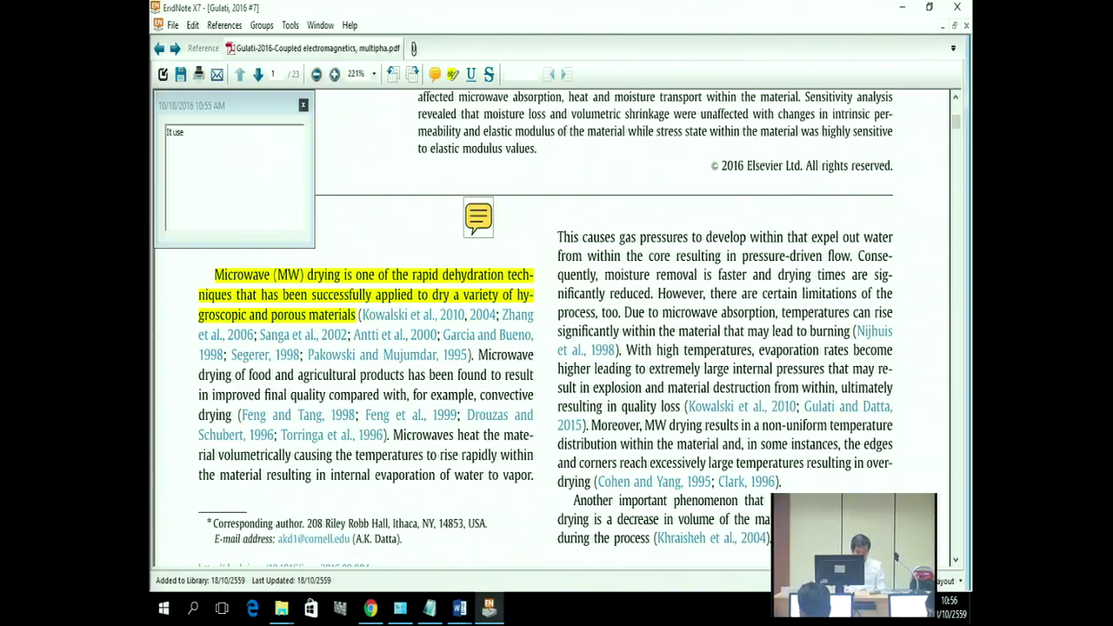
type("s for")
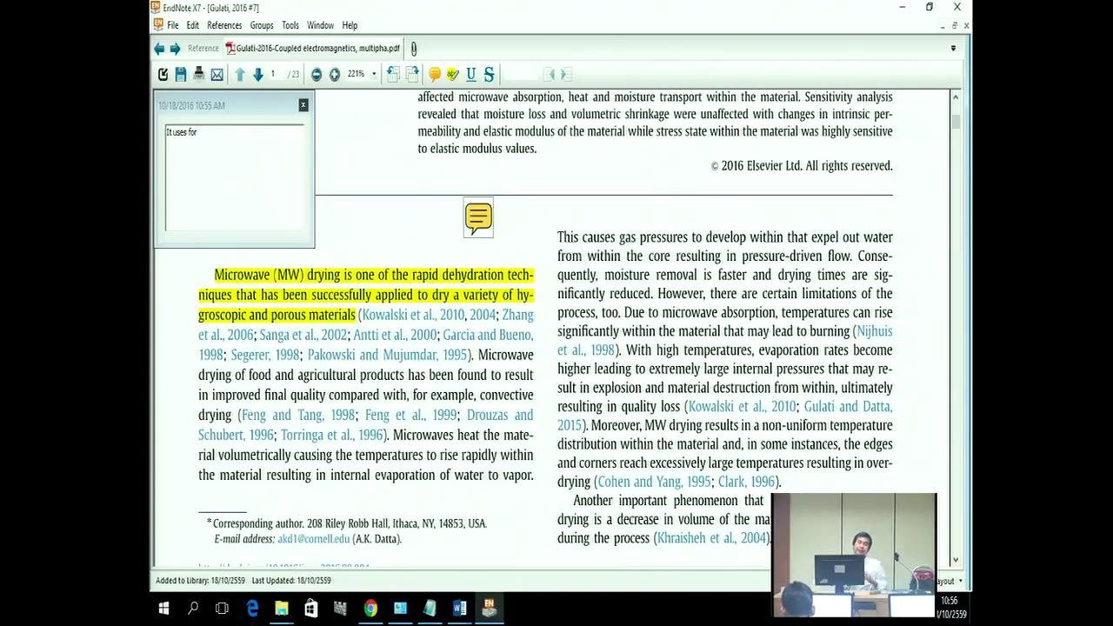
type(" Chapter ")
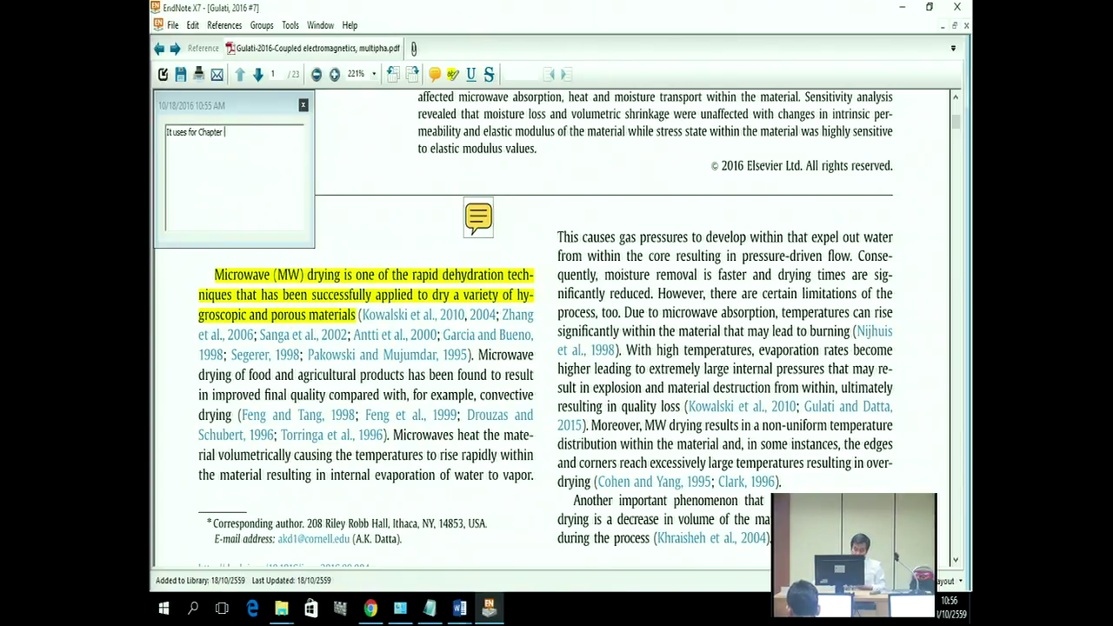
type("2")
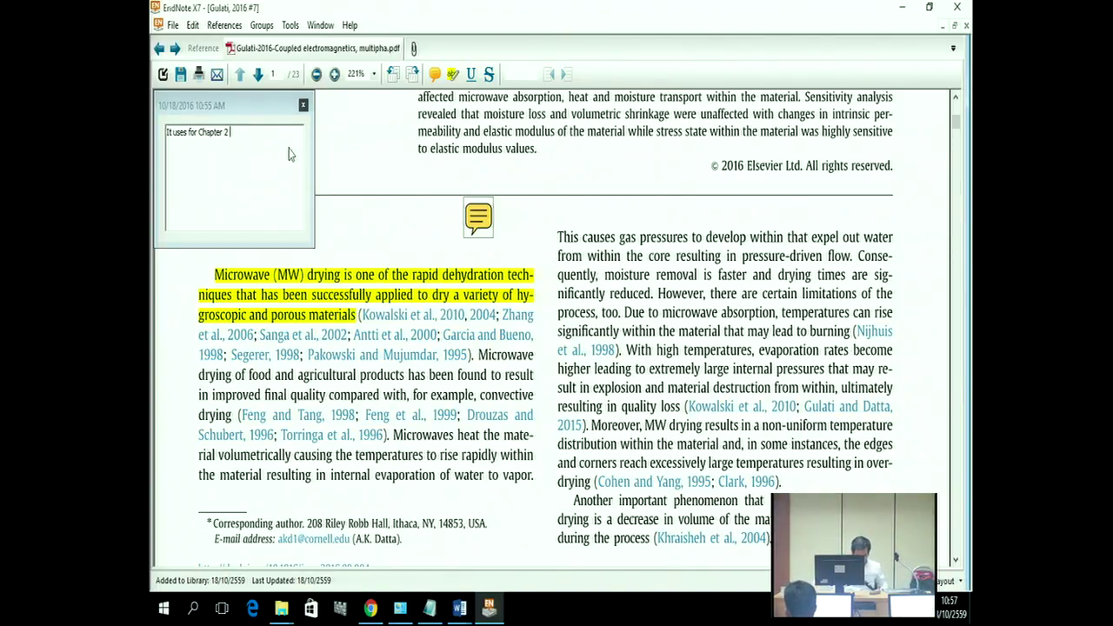
type("on")
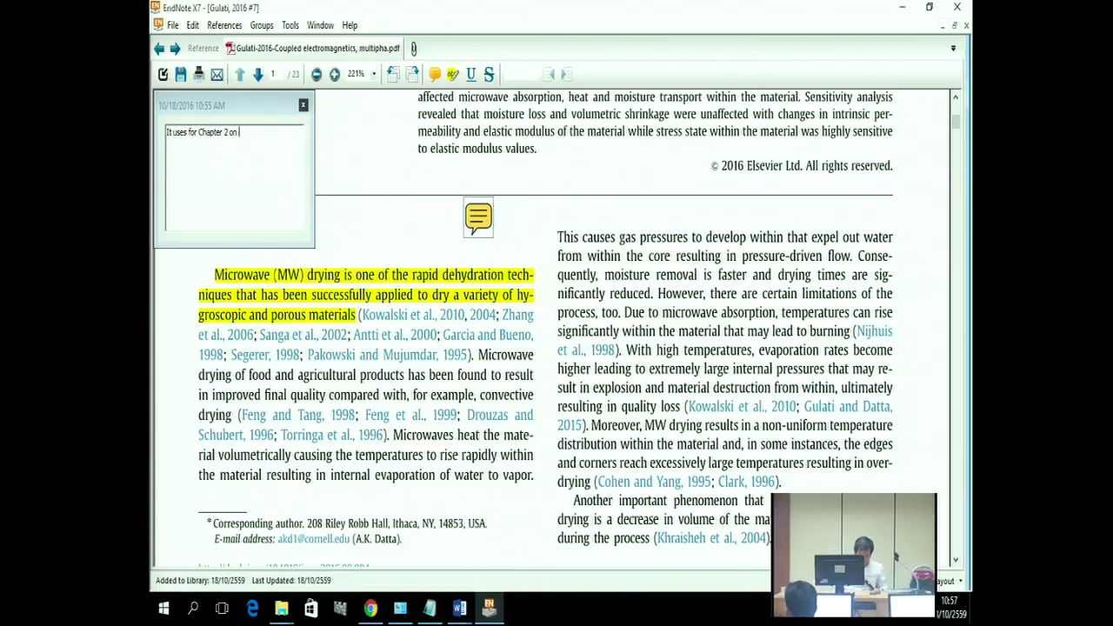
type(" para")
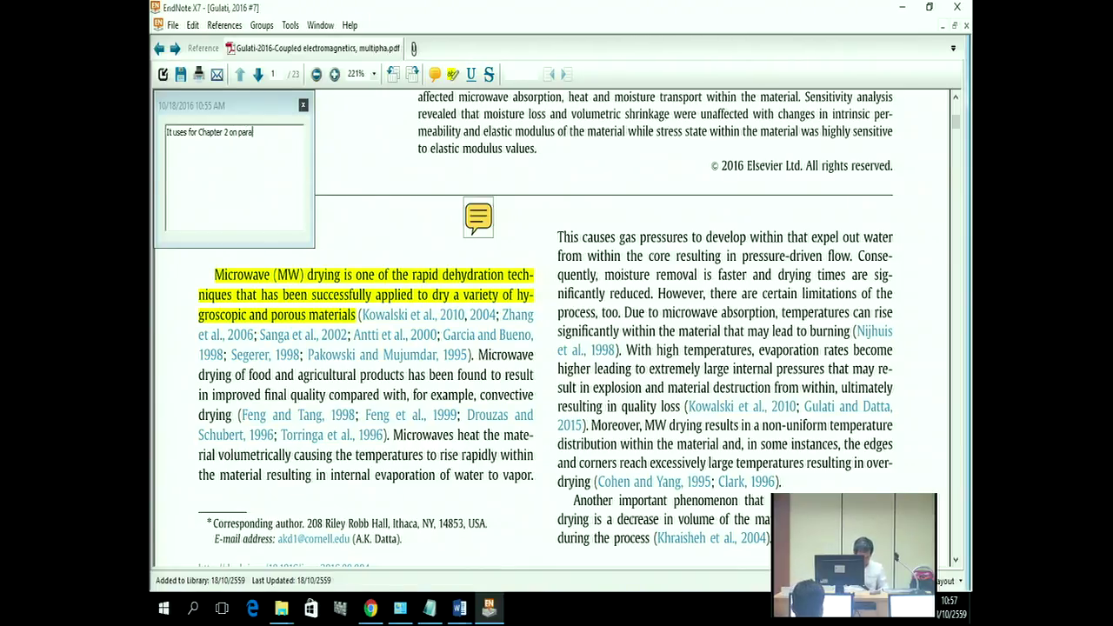
type(" 2")
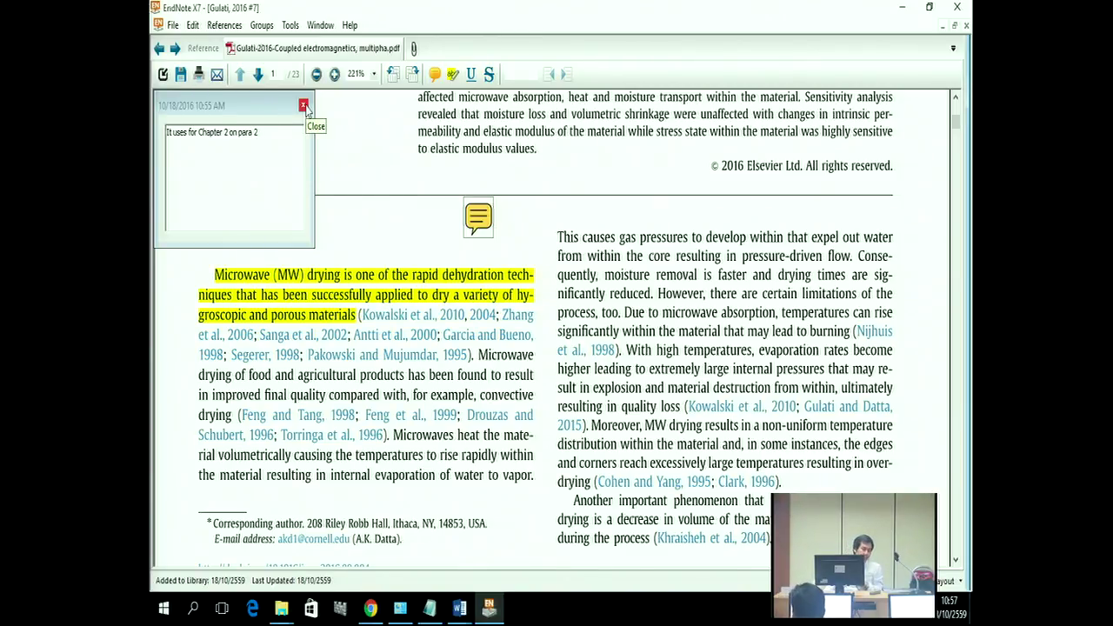
Step: Underline the yellow-highlighted left-column passage on microwave absorption and dielectric properties on page 2
left_click(303, 106)
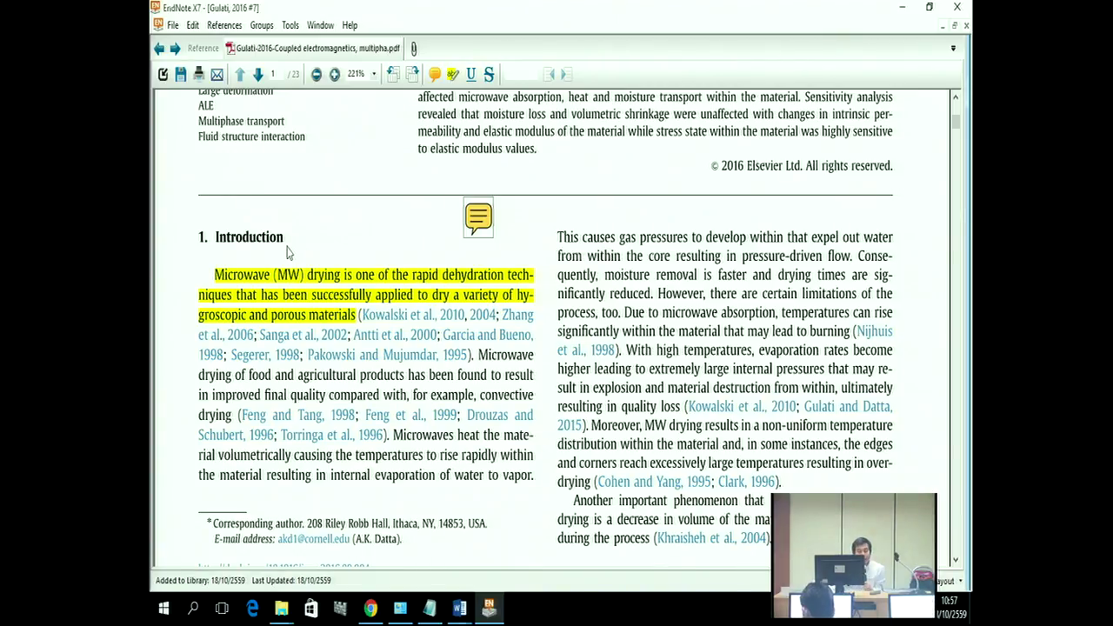
scroll(445, 339, "down", 2)
scroll(445, 339, "down", 18)
scroll(445, 337, "down", 15)
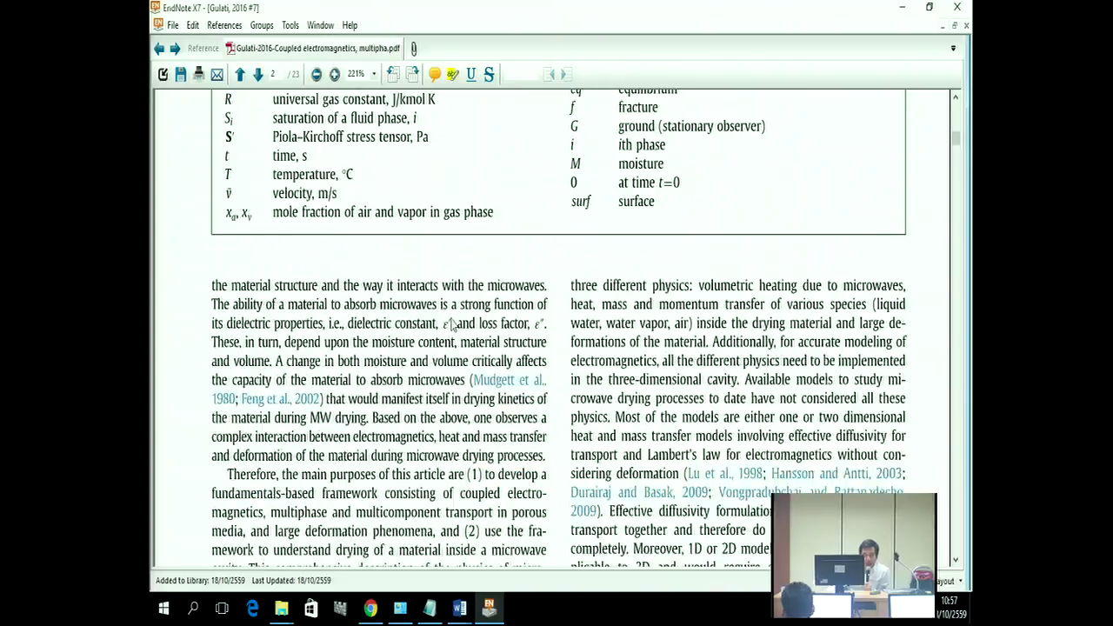
scroll(452, 323, "down", 2)
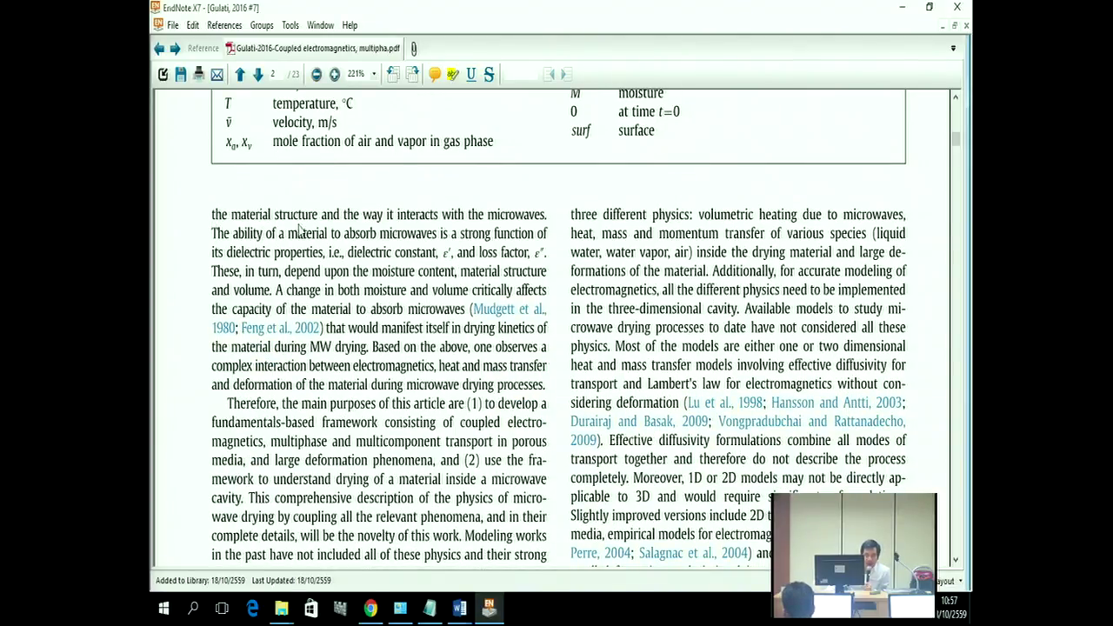
left_click_drag(212, 215, 550, 372)
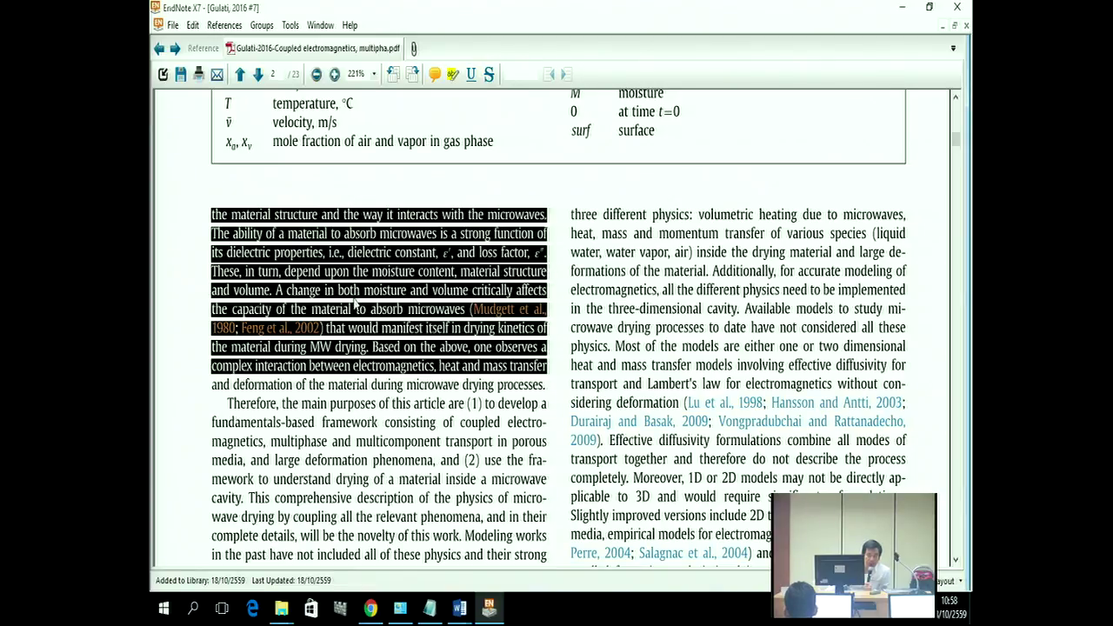
left_click(471, 76)
left_click(472, 76)
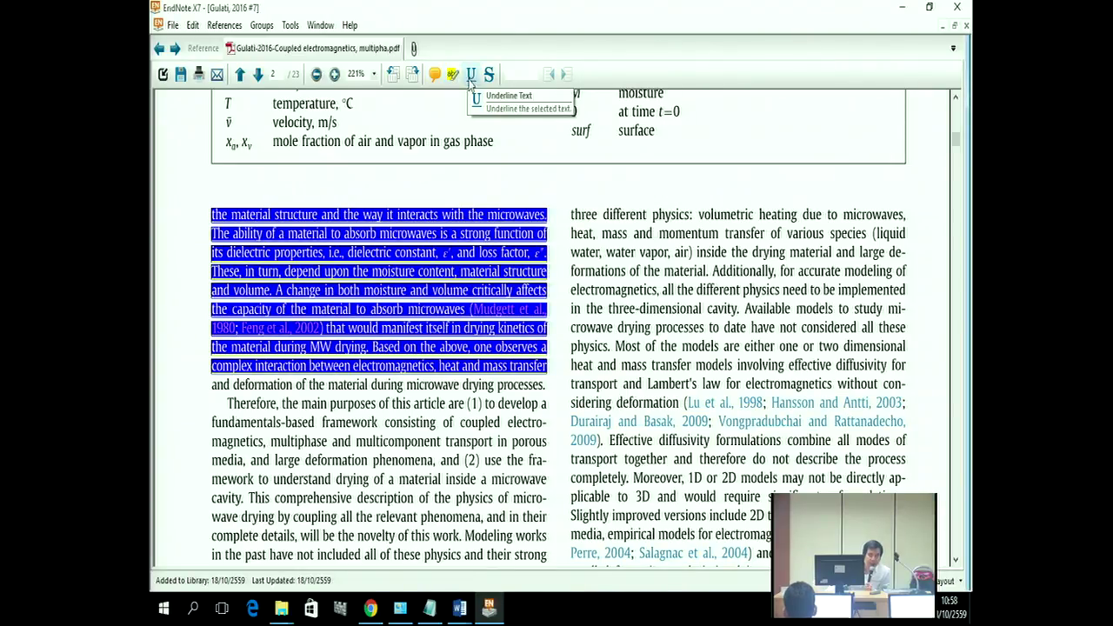
left_click(449, 187)
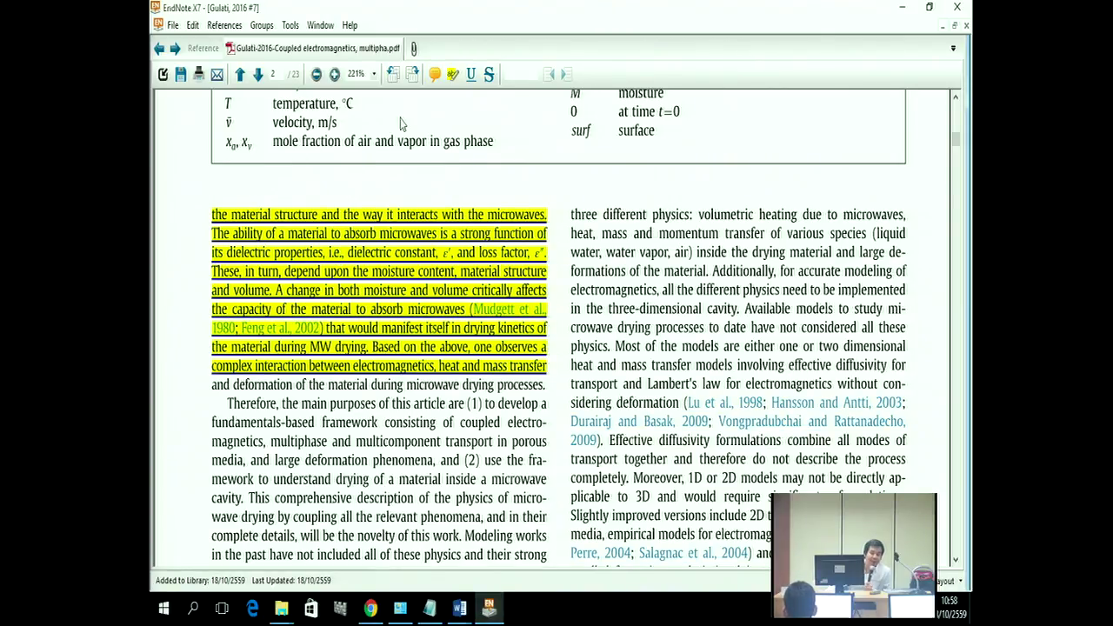
left_click(435, 74)
Step: Attach a sticky note beside 'gas phase' reading 'definition of drying'
left_click(475, 172)
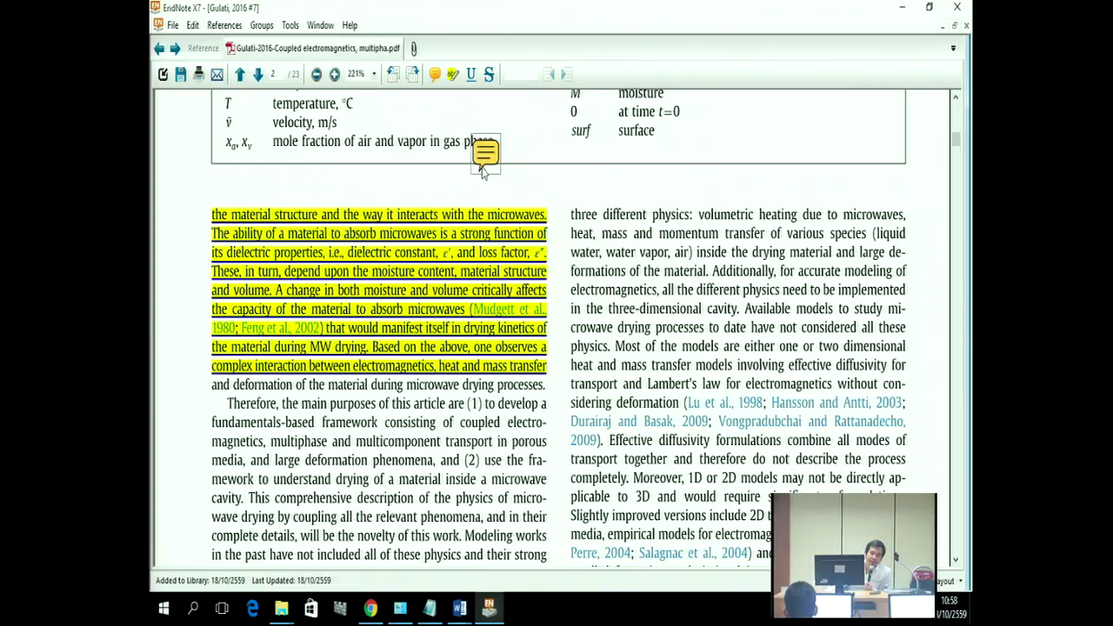
left_click_drag(202, 138, 167, 137)
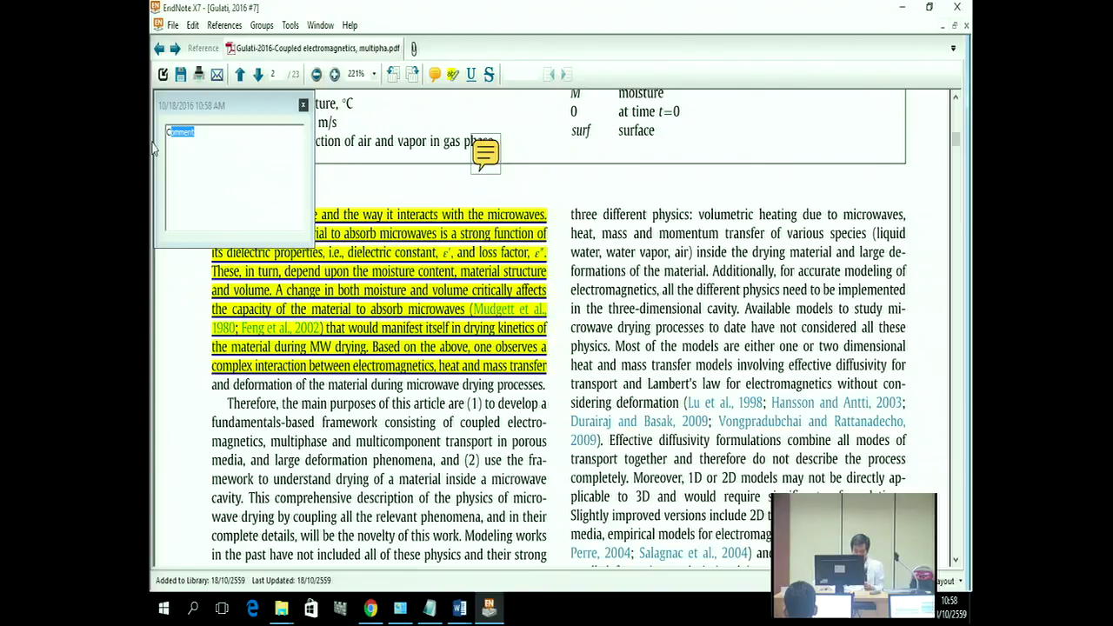
key("BackSpace")
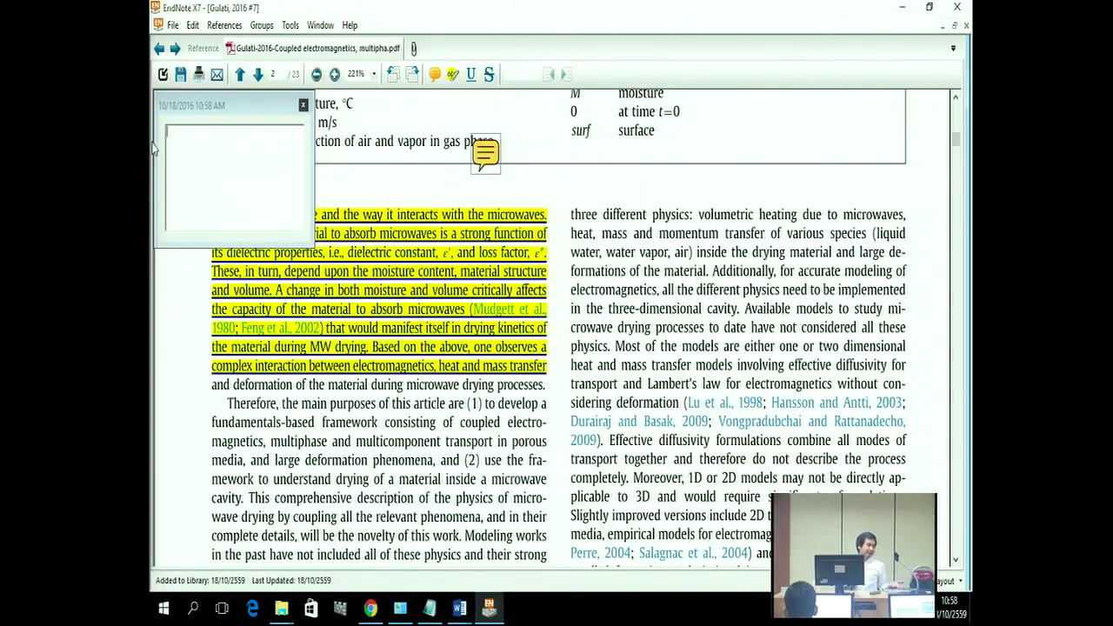
type("a")
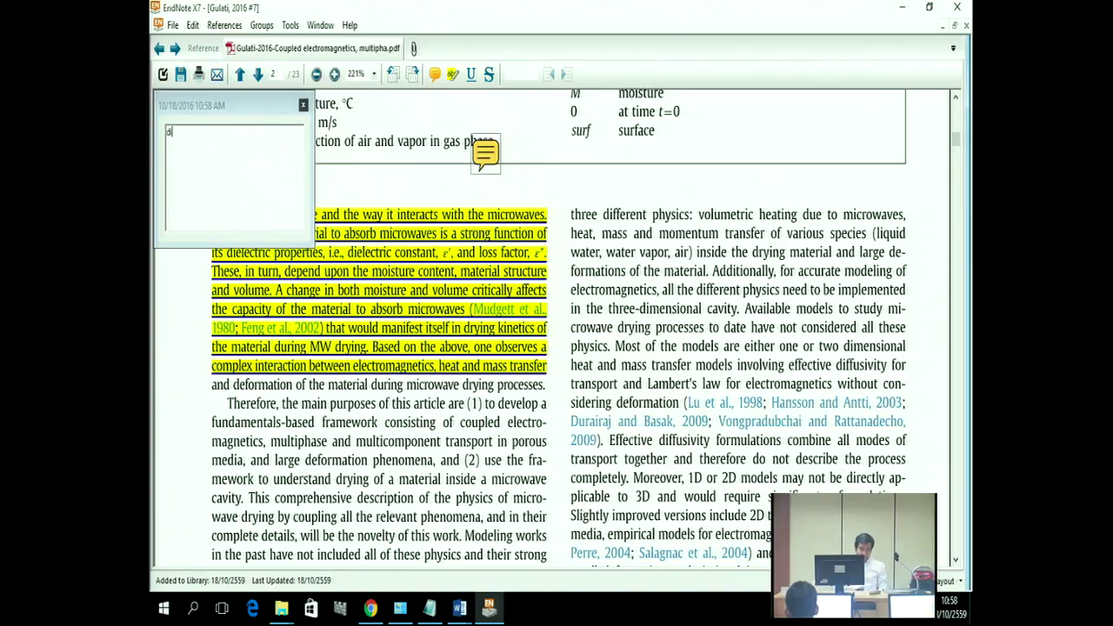
type("efi")
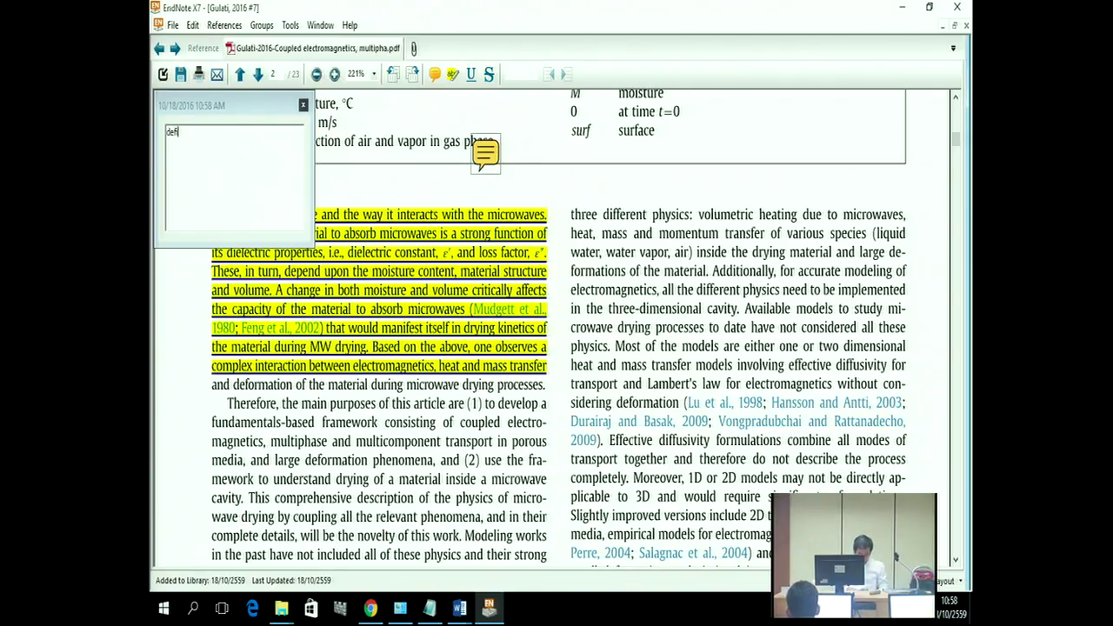
type("nition ")
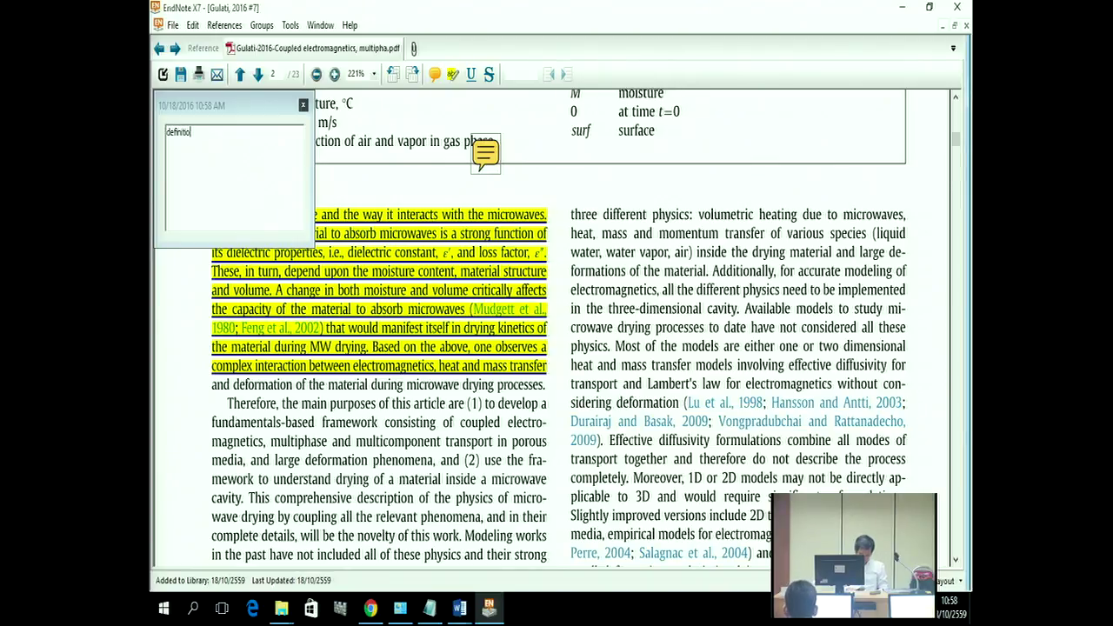
type("o")
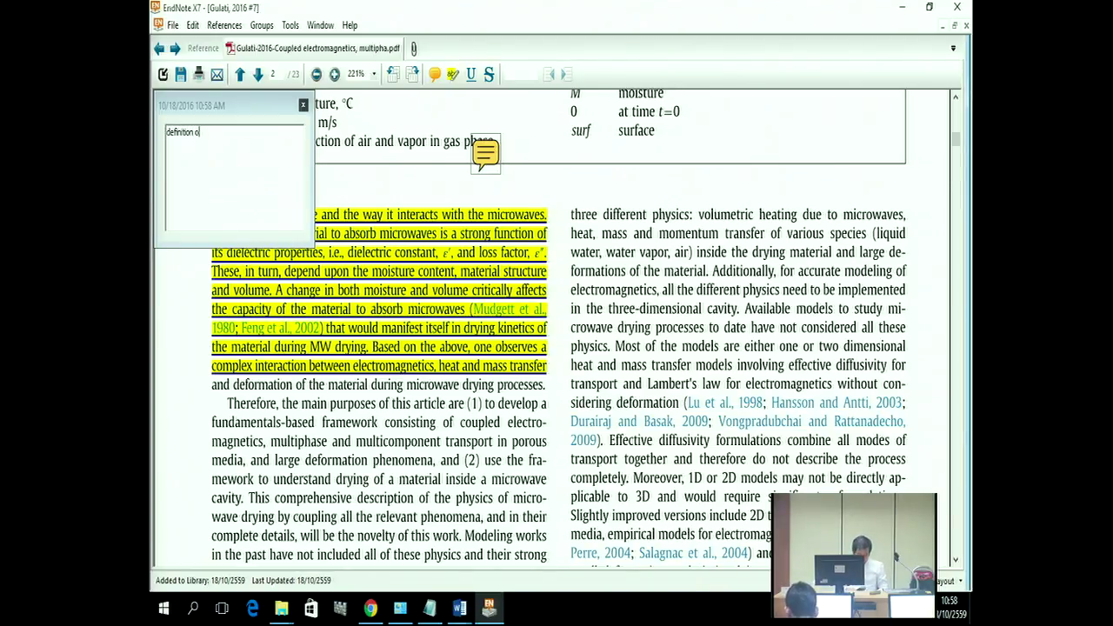
type("f drying")
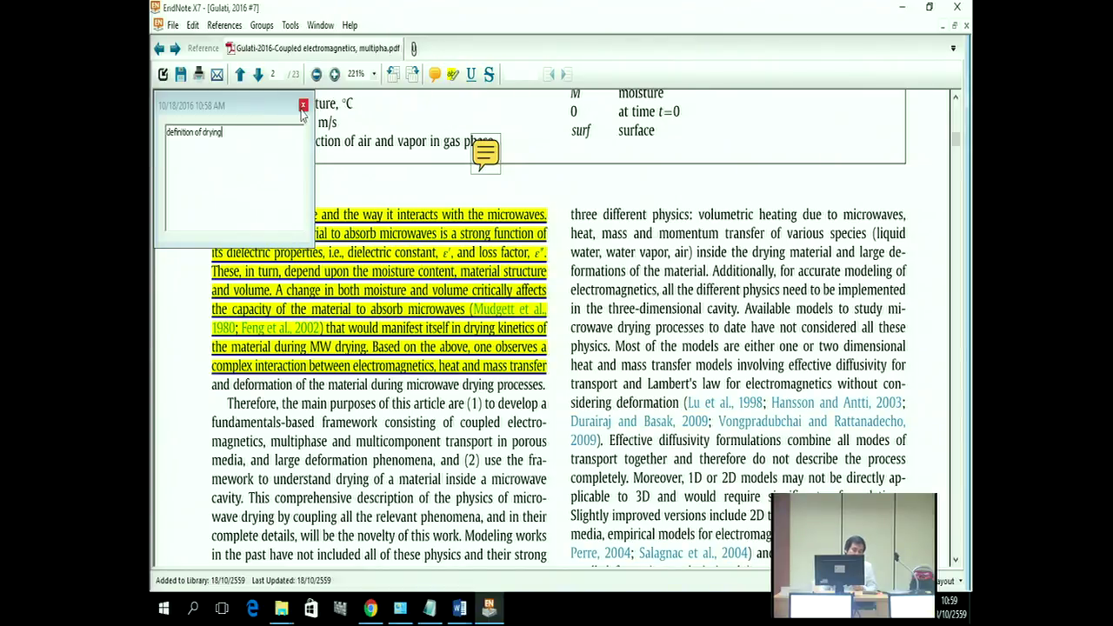
left_click(303, 106)
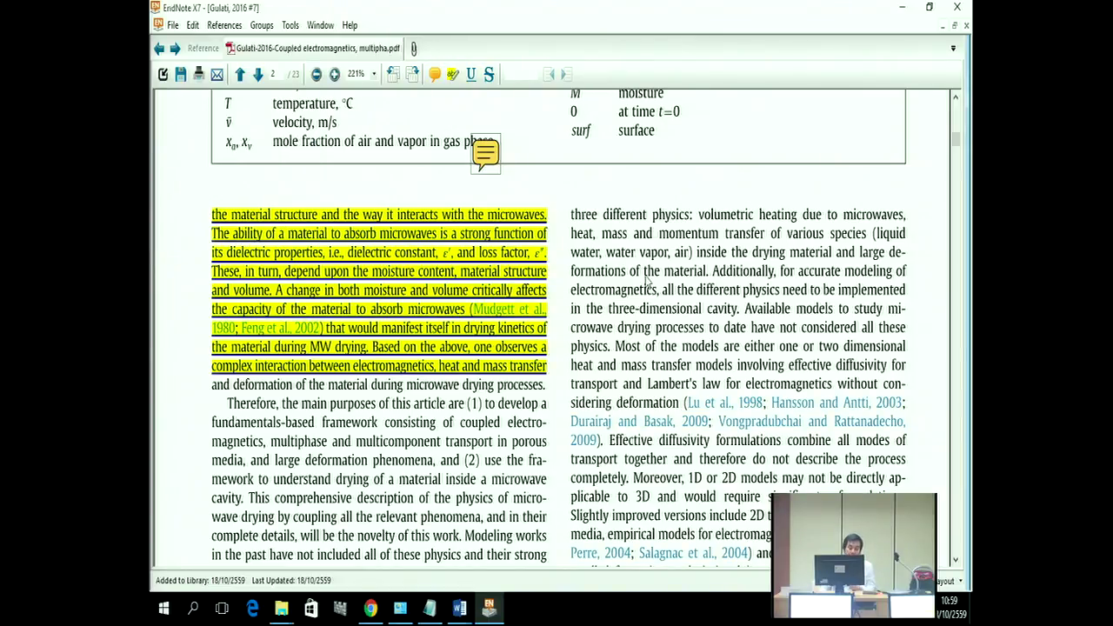
Step: Strike through the 'Therefore, the main purposes of this article' paragraph up to 'parameters of'
scroll(420, 398, "down", 2)
scroll(269, 388, "down", 1)
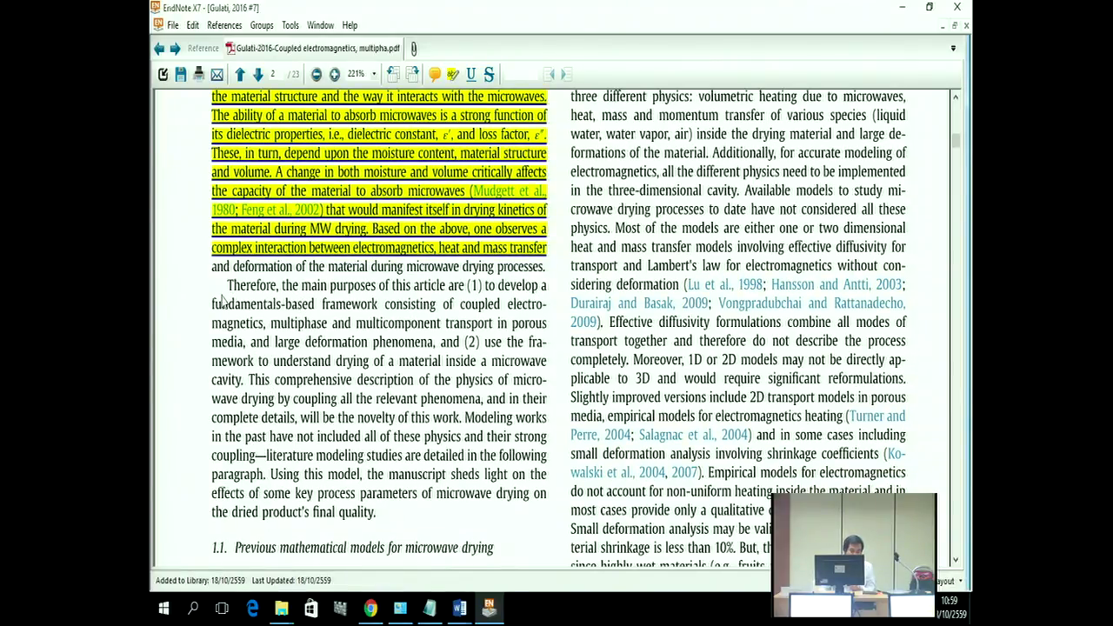
left_click_drag(228, 287, 432, 494)
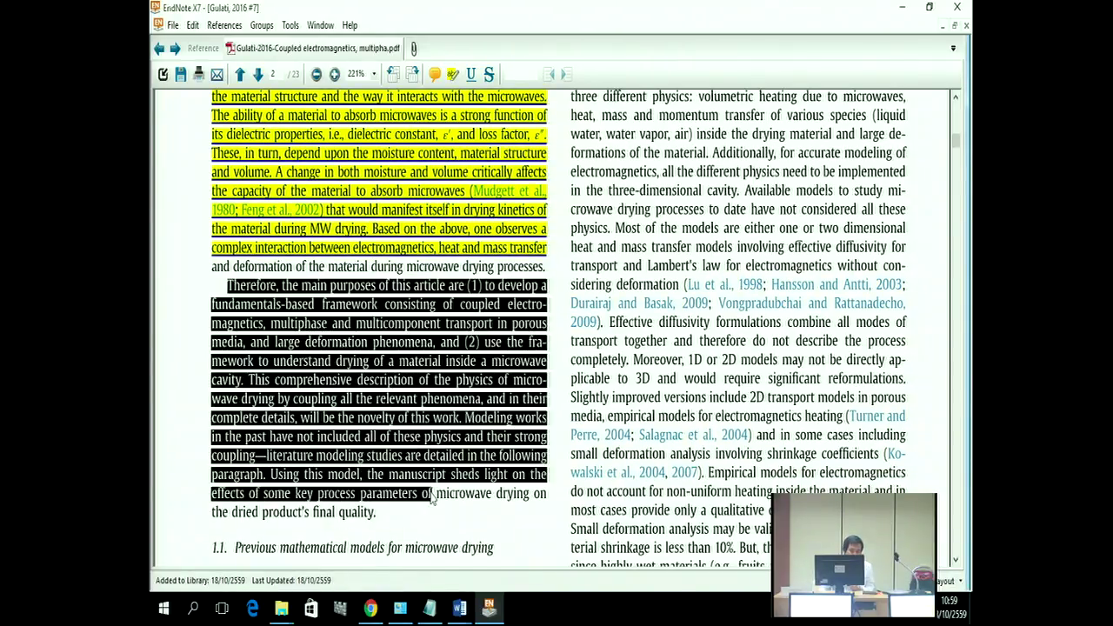
left_click(488, 75)
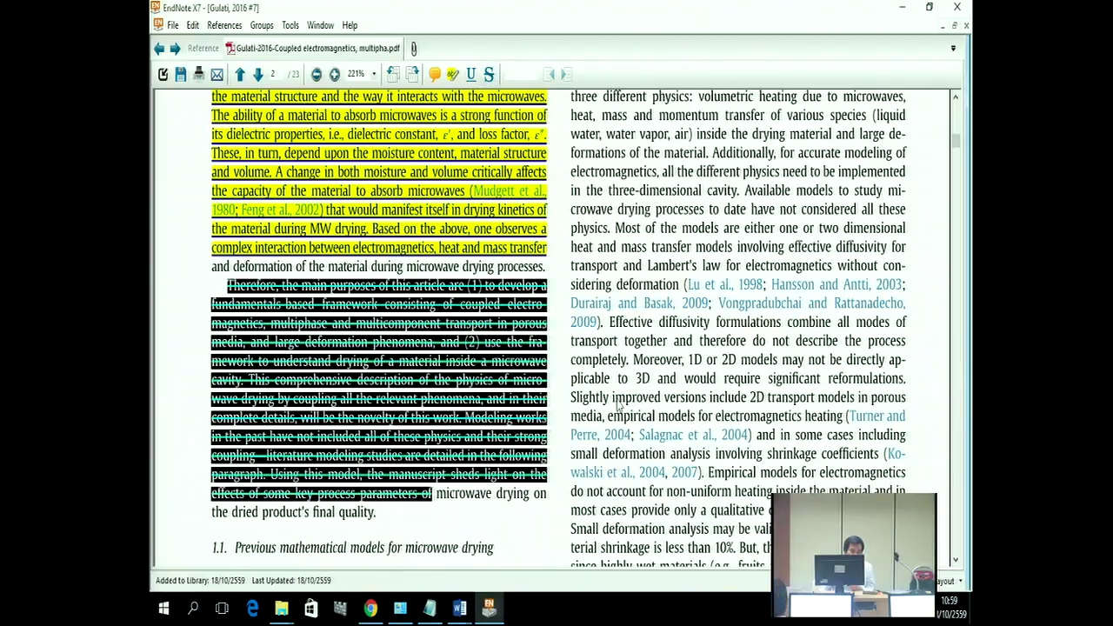
left_click(617, 402)
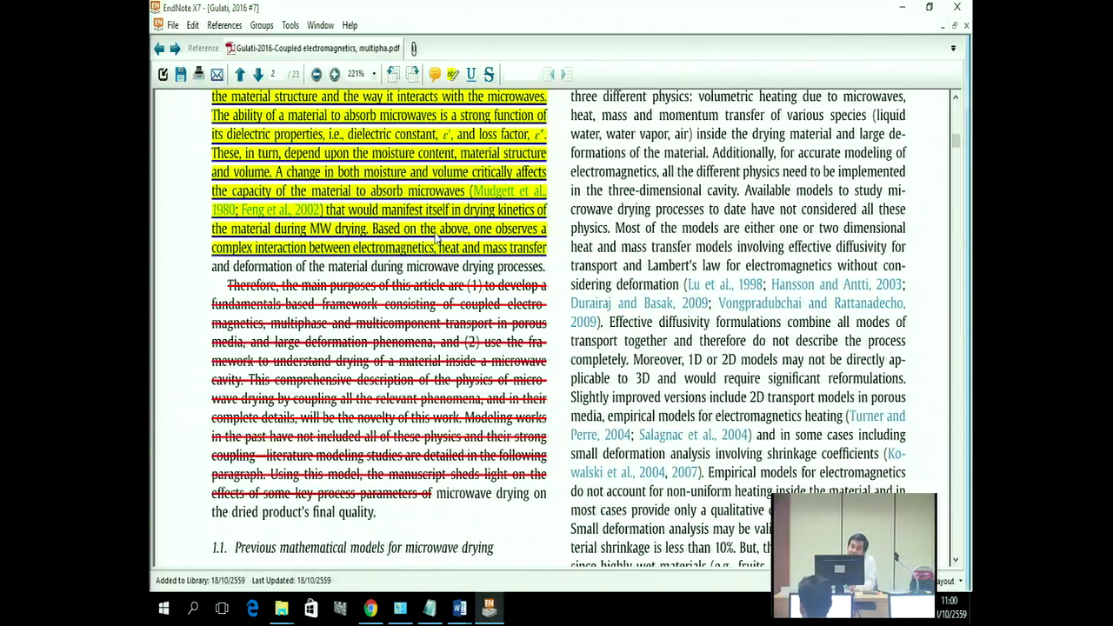
Step: Save all highlights, notes, underline and strikethrough into the attached PDF
right_click(438, 237)
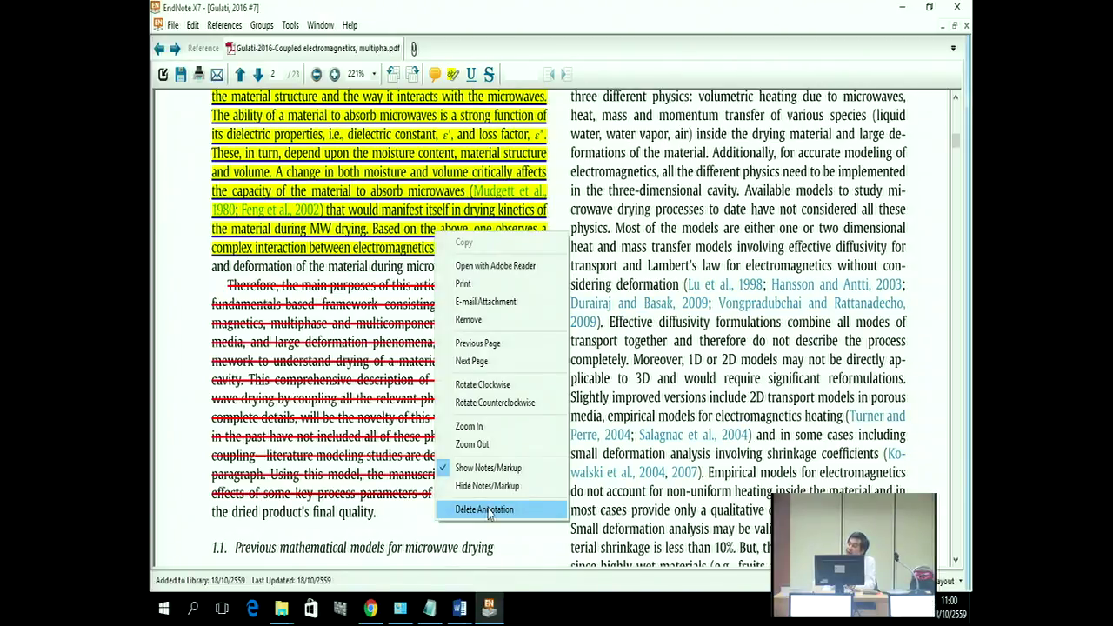
left_click(567, 183)
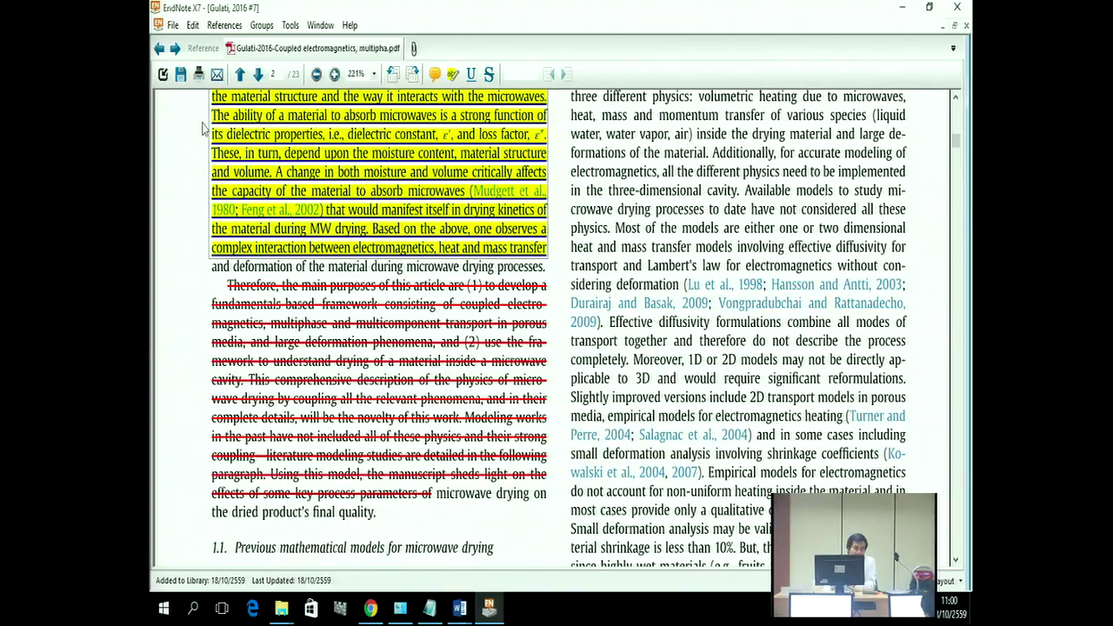
left_click(180, 76)
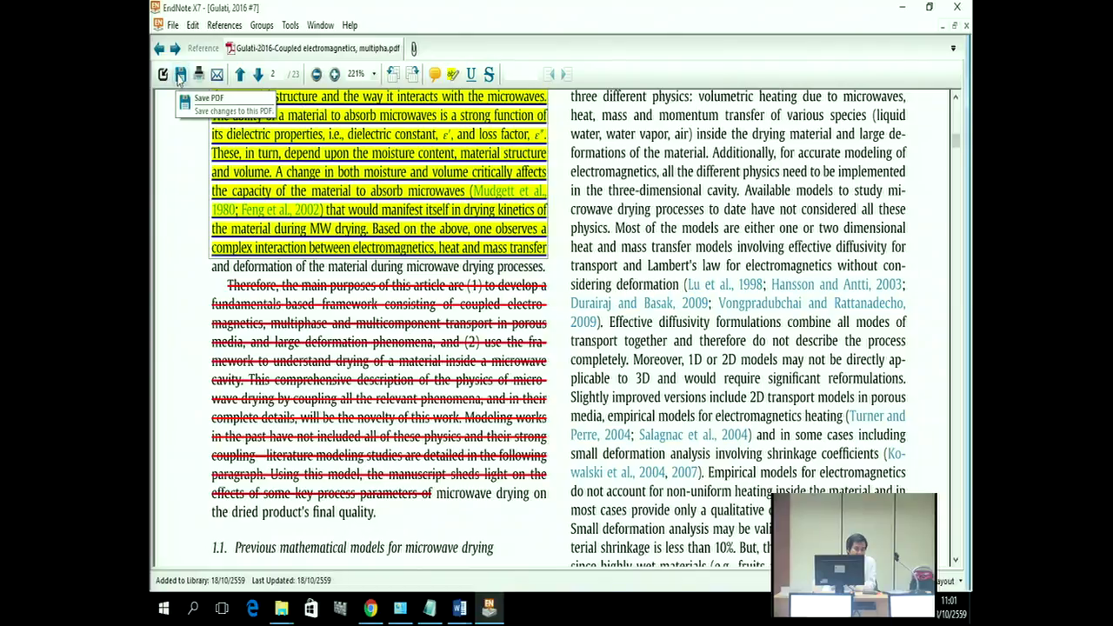
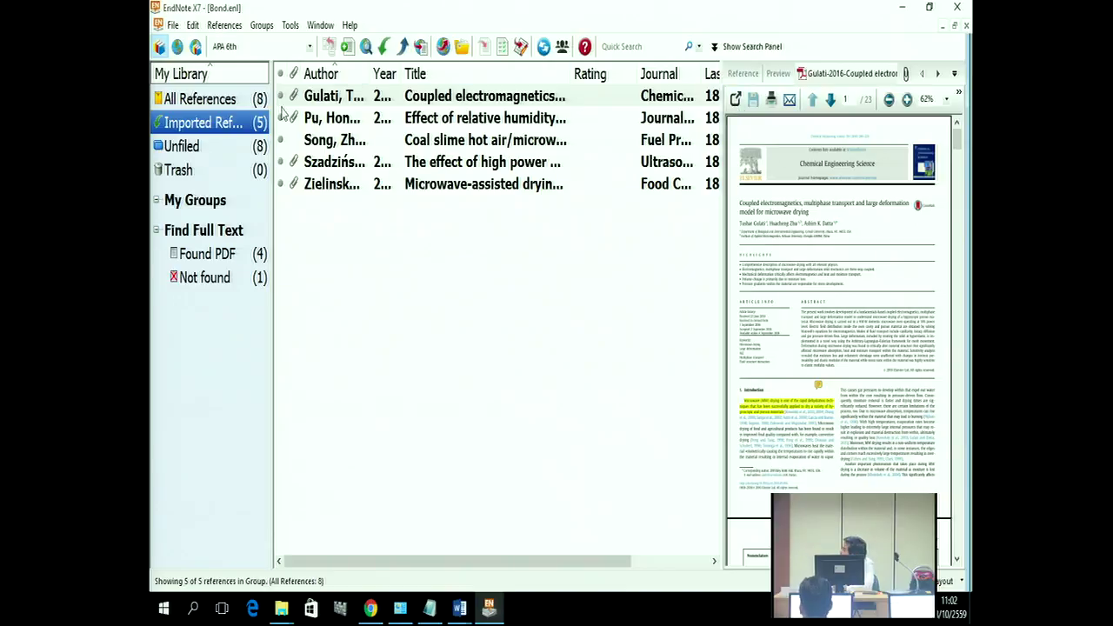
Step: Select the All References group so the library lists all 8 references
left_click(209, 103)
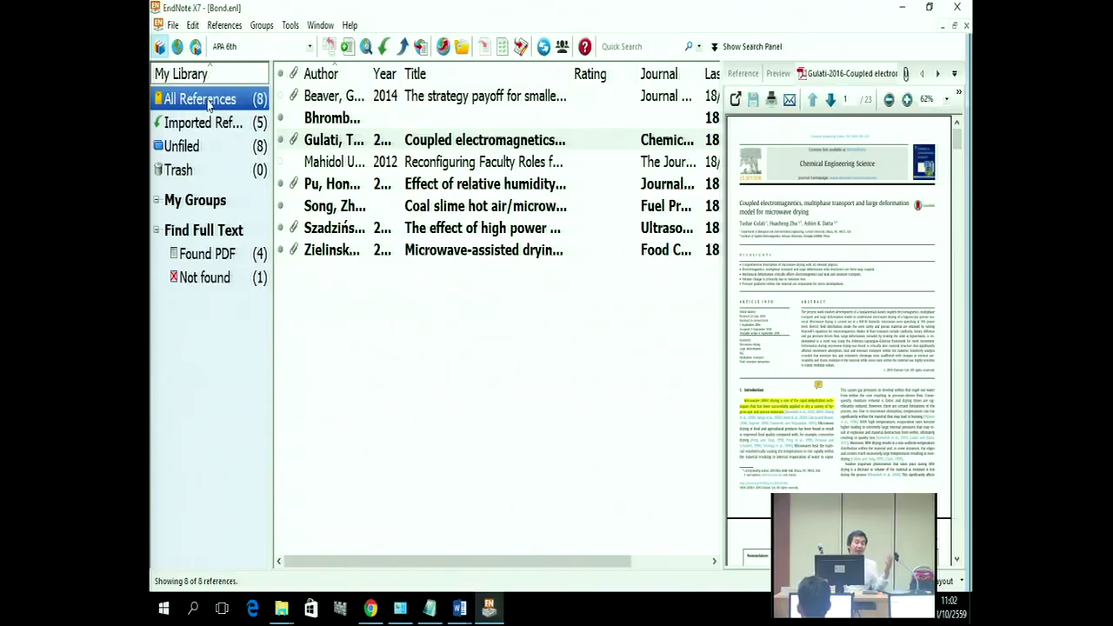
Step: Preview the humidity, high power, faculty roles and coal slime references, then show the search panel
left_click(357, 187)
left_click(340, 229)
left_click(337, 165)
left_click(341, 208)
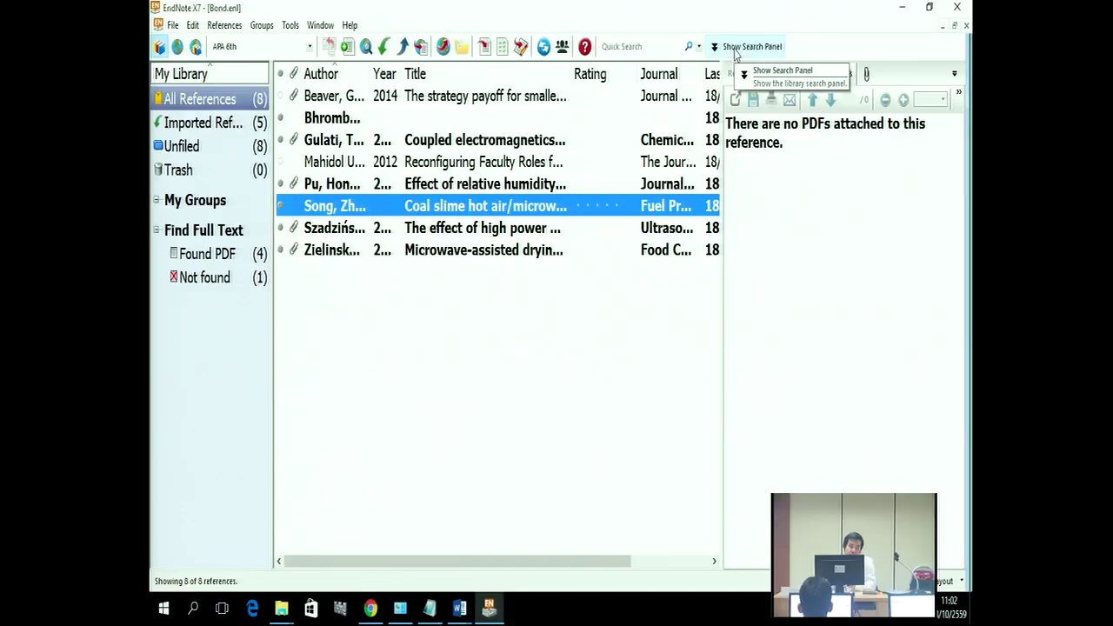
left_click(735, 47)
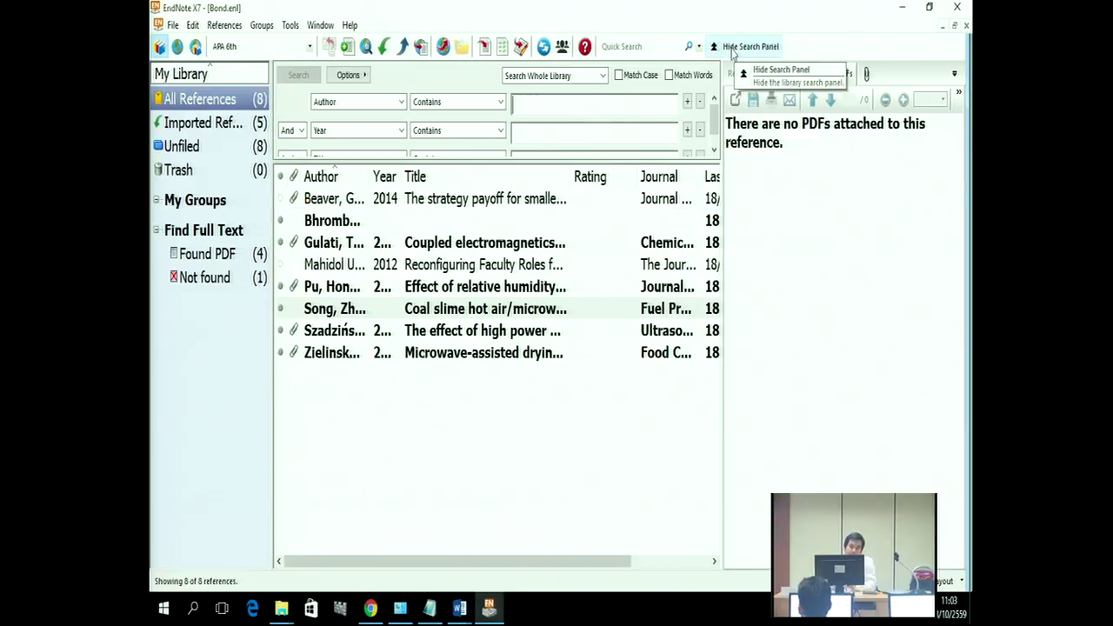
Step: Search Any Field + PDF with Notes for 'chapter 2' and preview the coupled electromagnetics paper
left_click(366, 102)
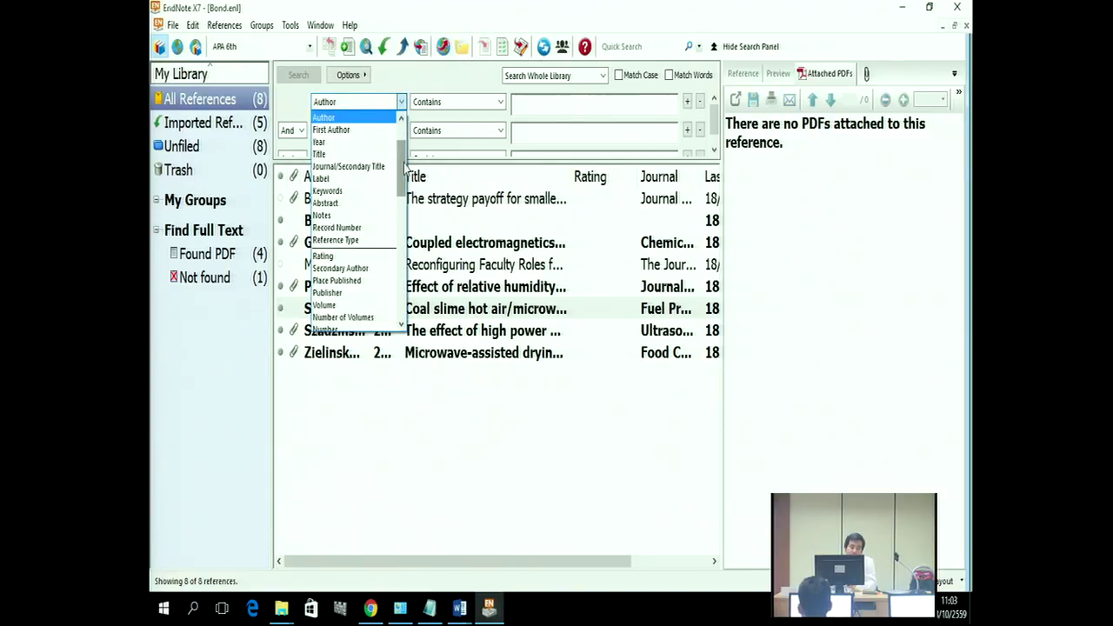
left_click_drag(405, 160, 402, 141)
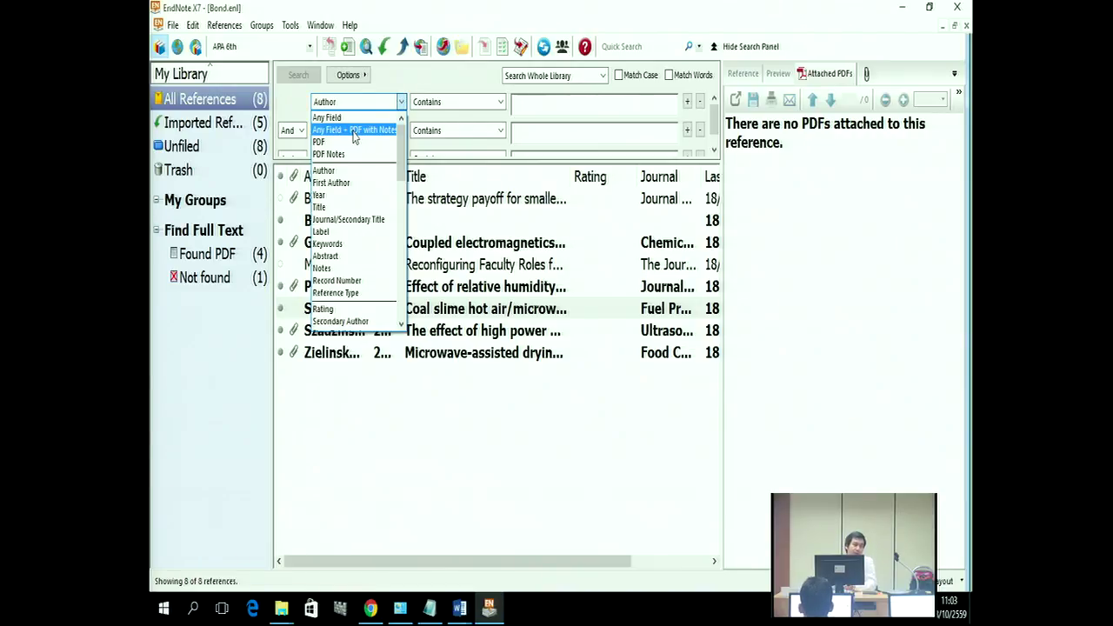
left_click(353, 130)
left_click(520, 109)
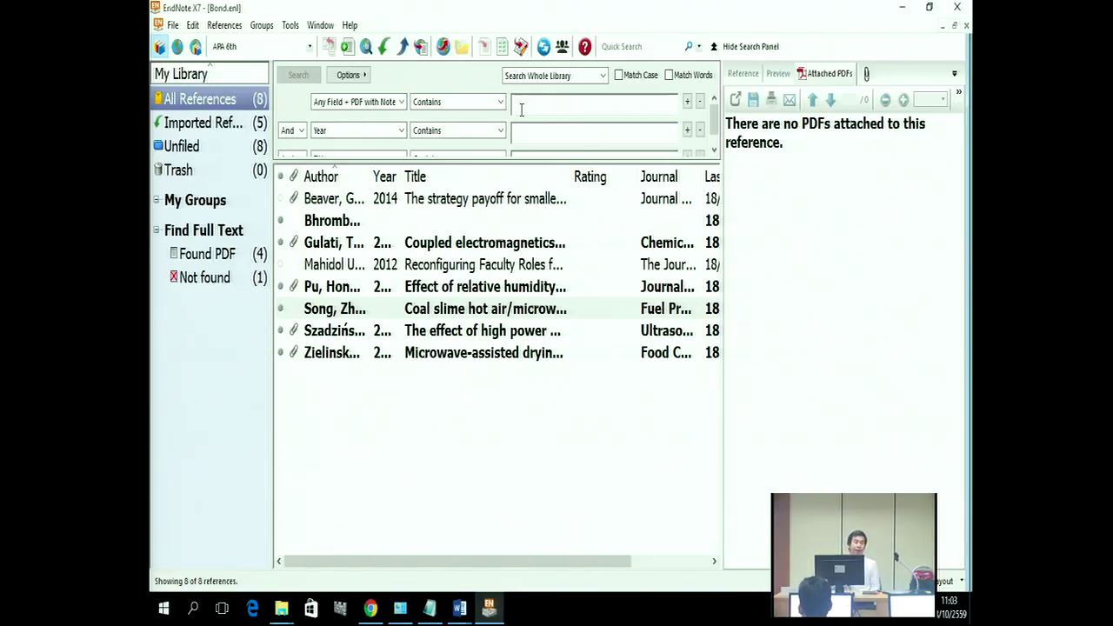
type("dr")
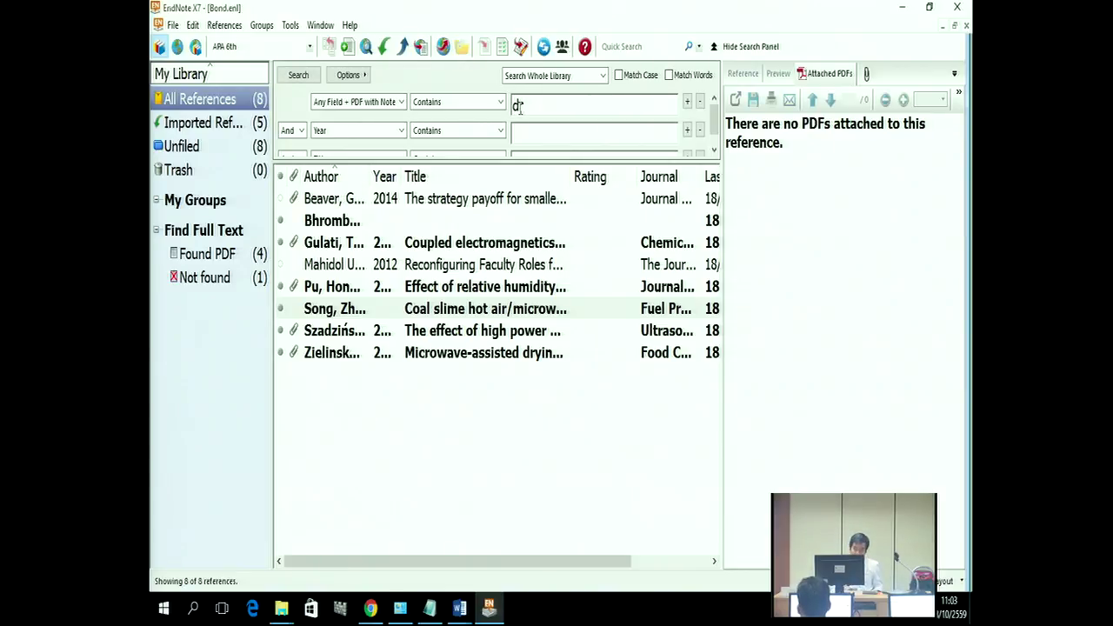
key("BackSpace")
key("BackSpace")
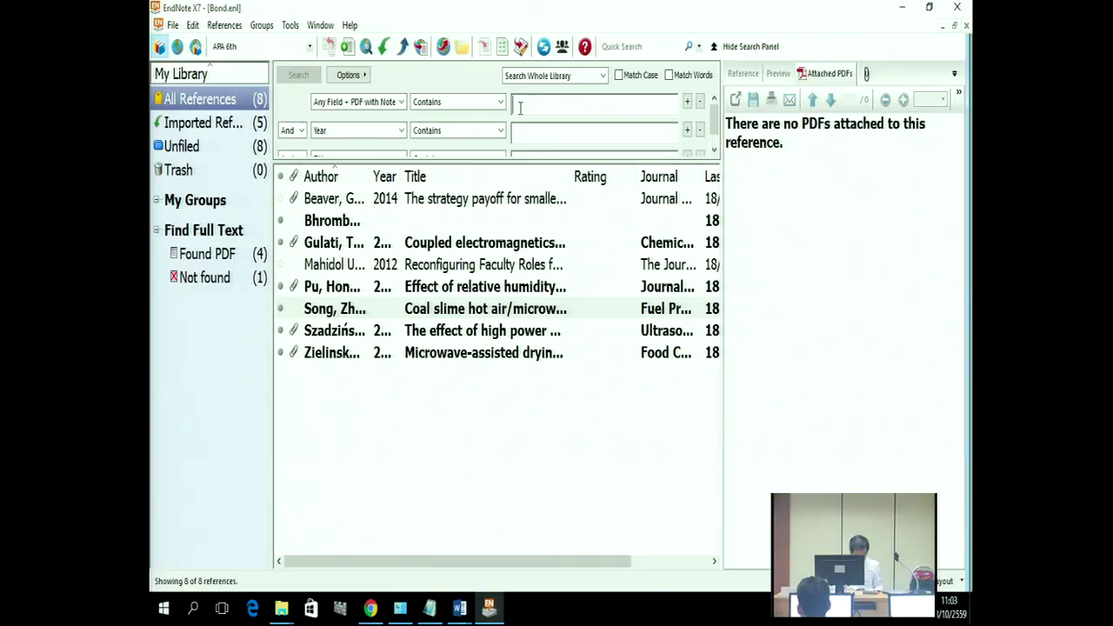
type("chapter 2")
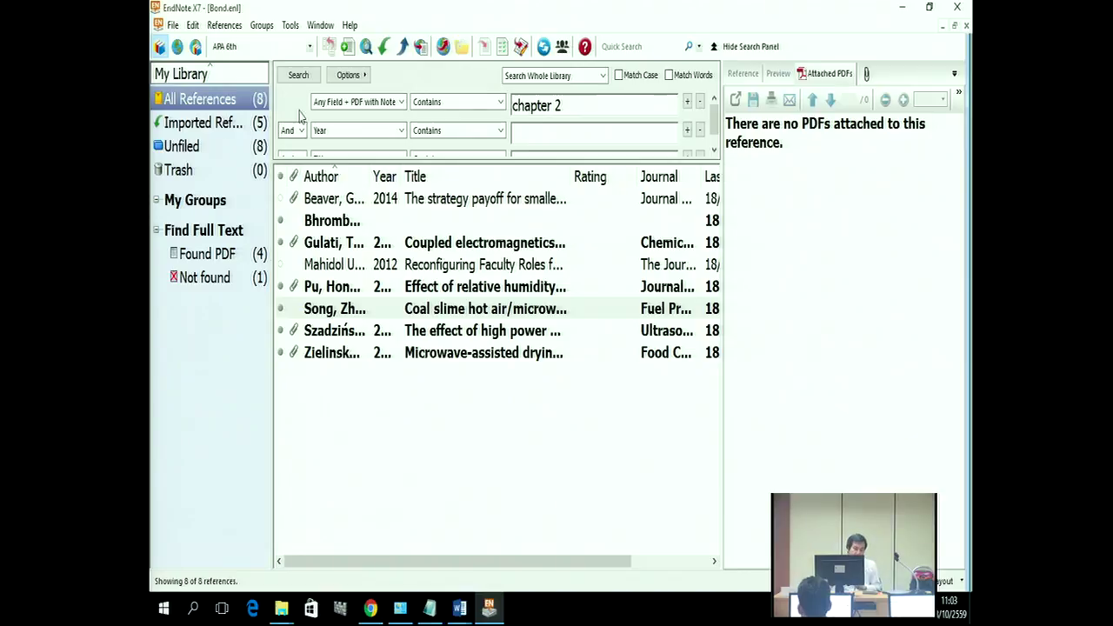
left_click(298, 75)
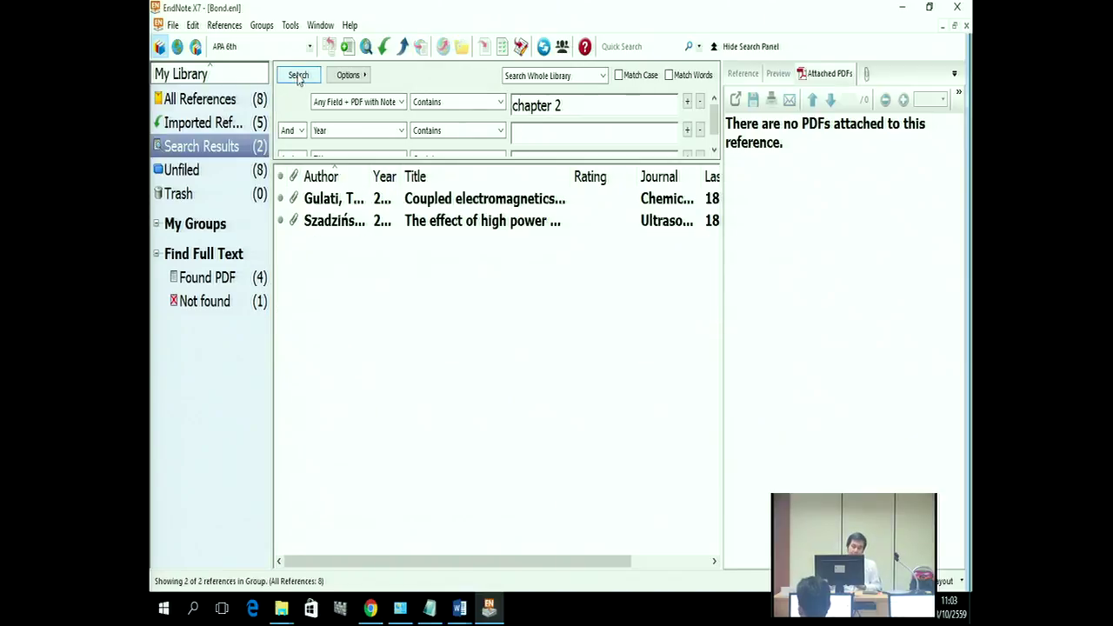
left_click(549, 202)
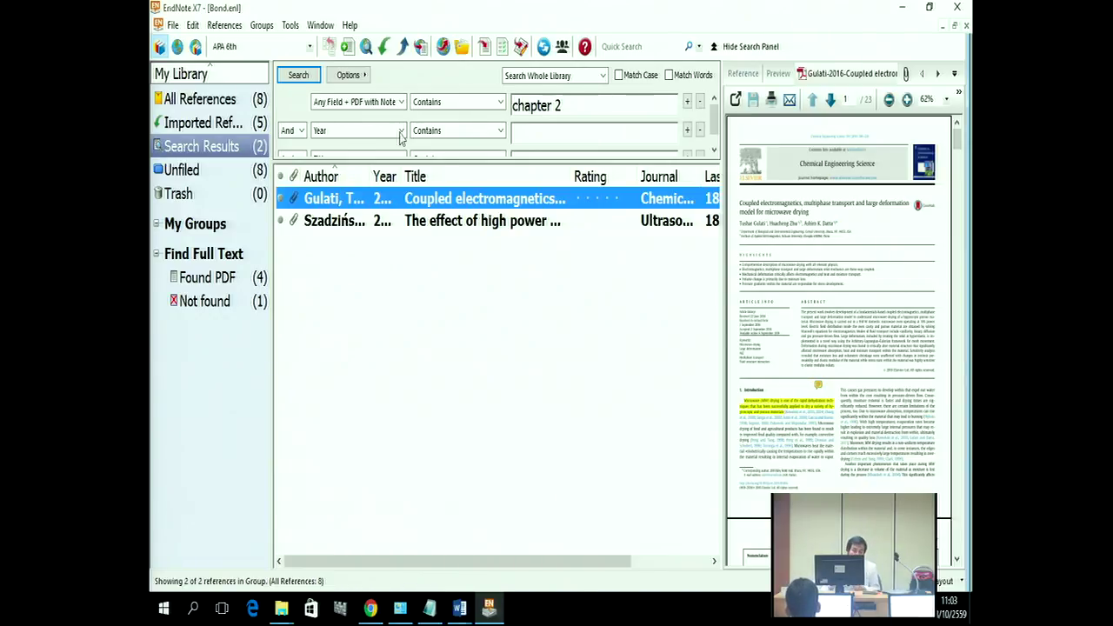
Step: Restrict the 'chapter 2' search to PDF Notes and rerun it
left_click(391, 105)
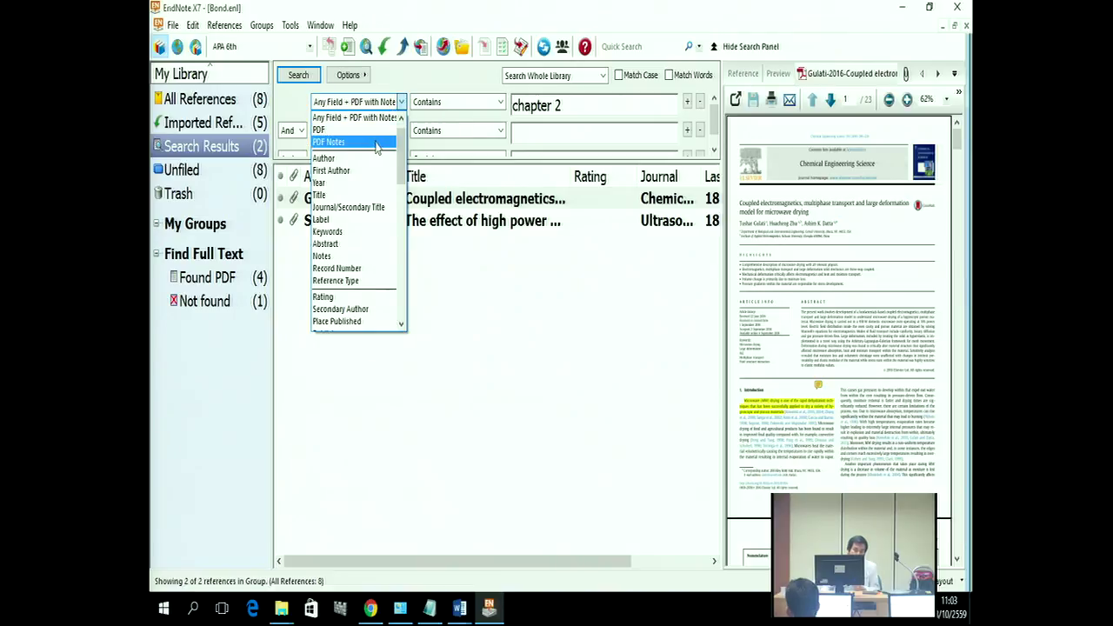
left_click(375, 143)
left_click(302, 75)
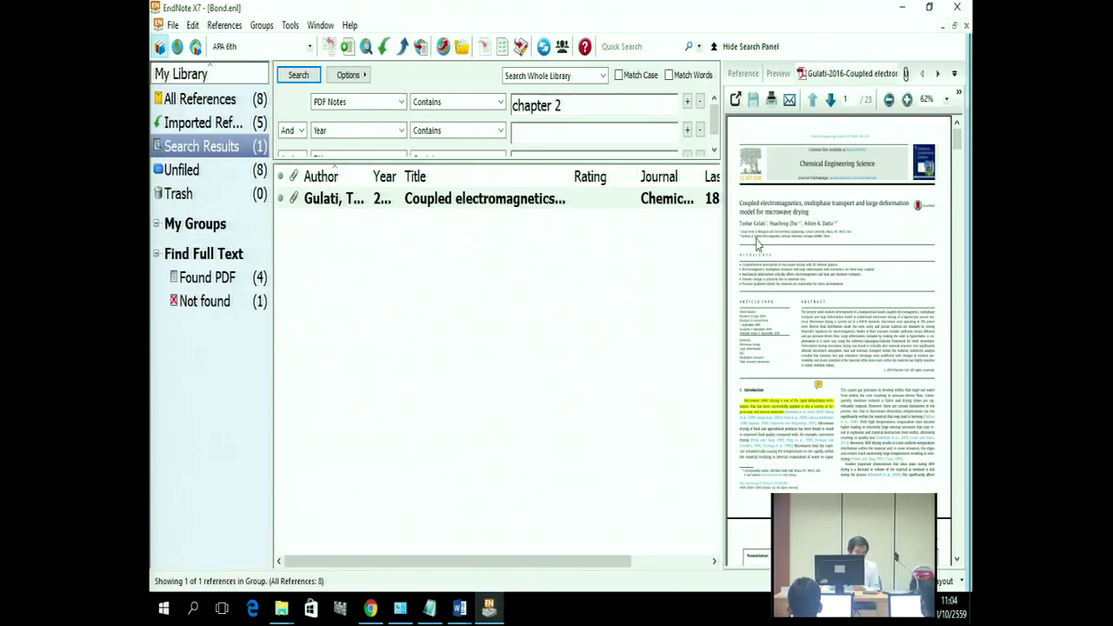
left_click(396, 103)
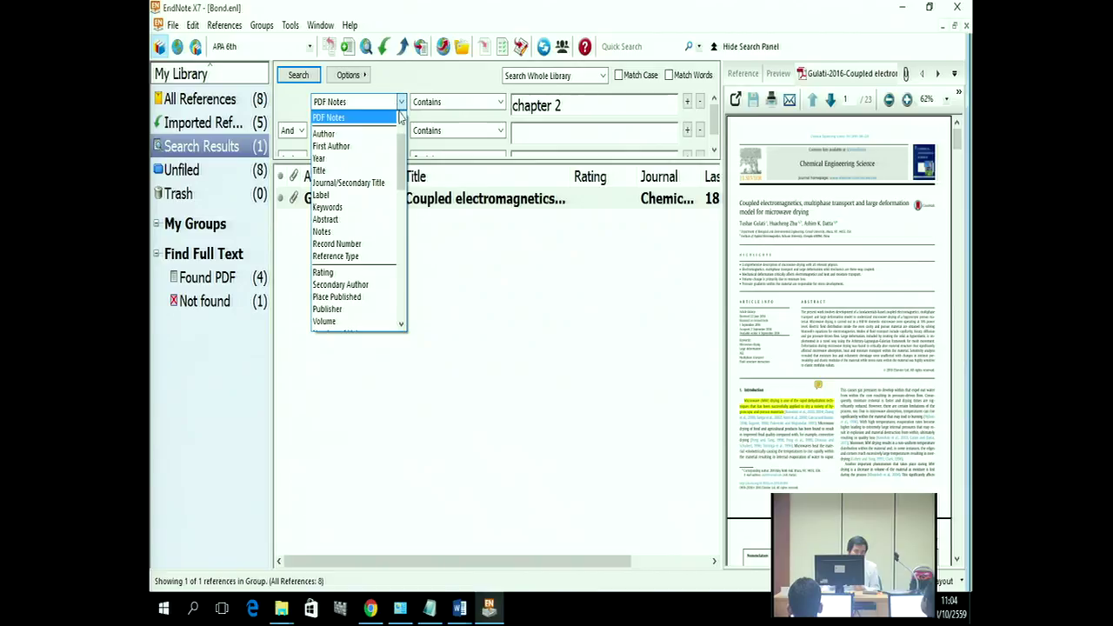
scroll(405, 160, "up", 1)
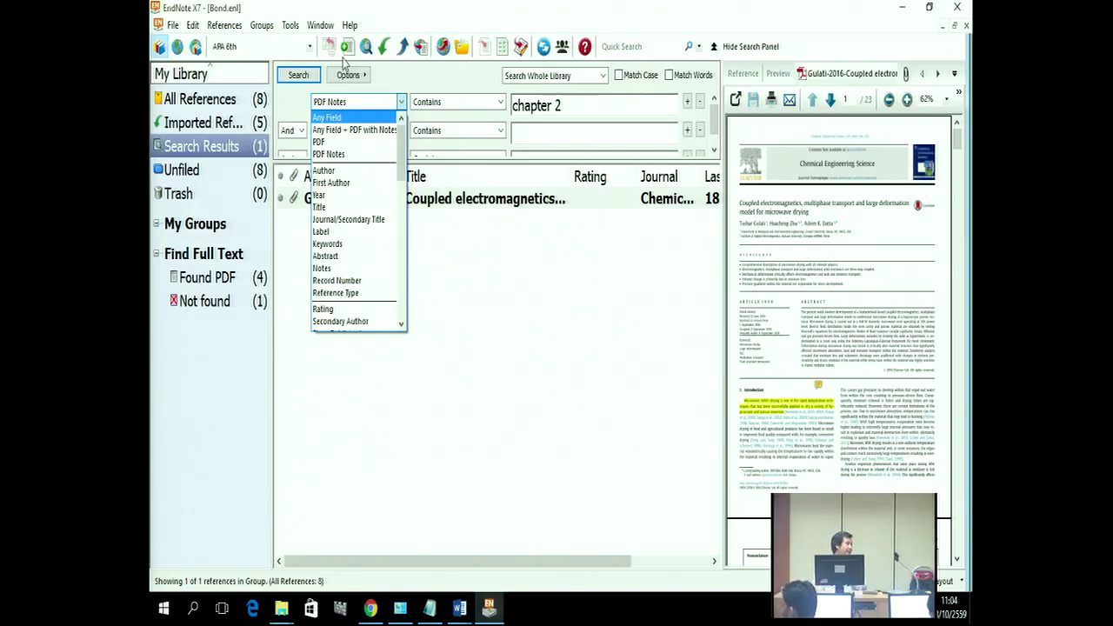
type("ab")
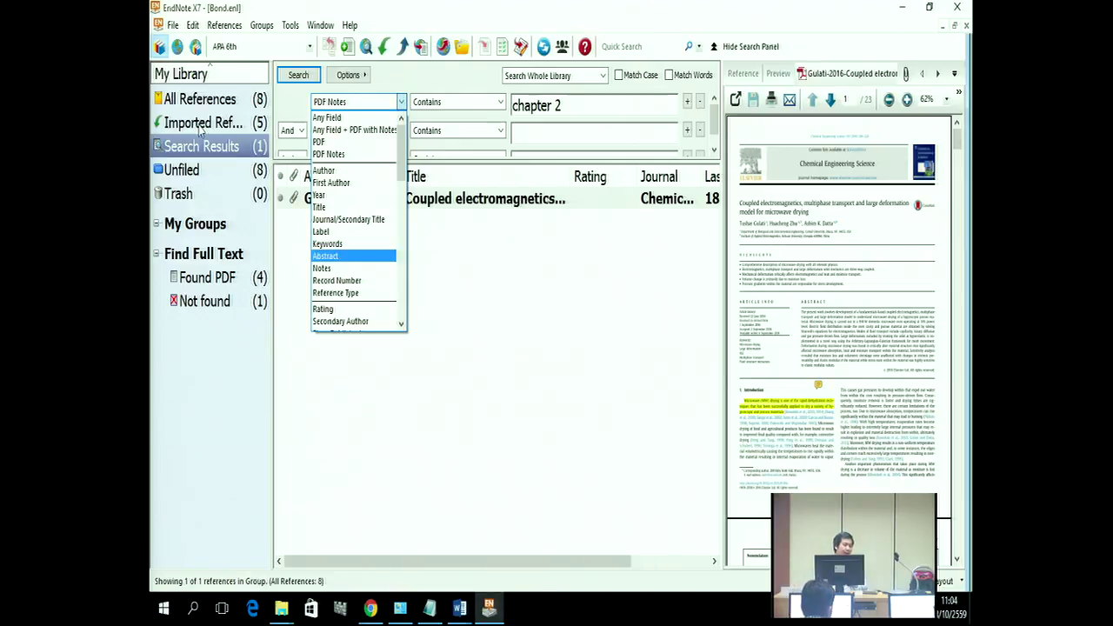
key("Escape")
Step: Move the reference panel below the list and back, then view the reference's fields and first author
left_click(948, 583)
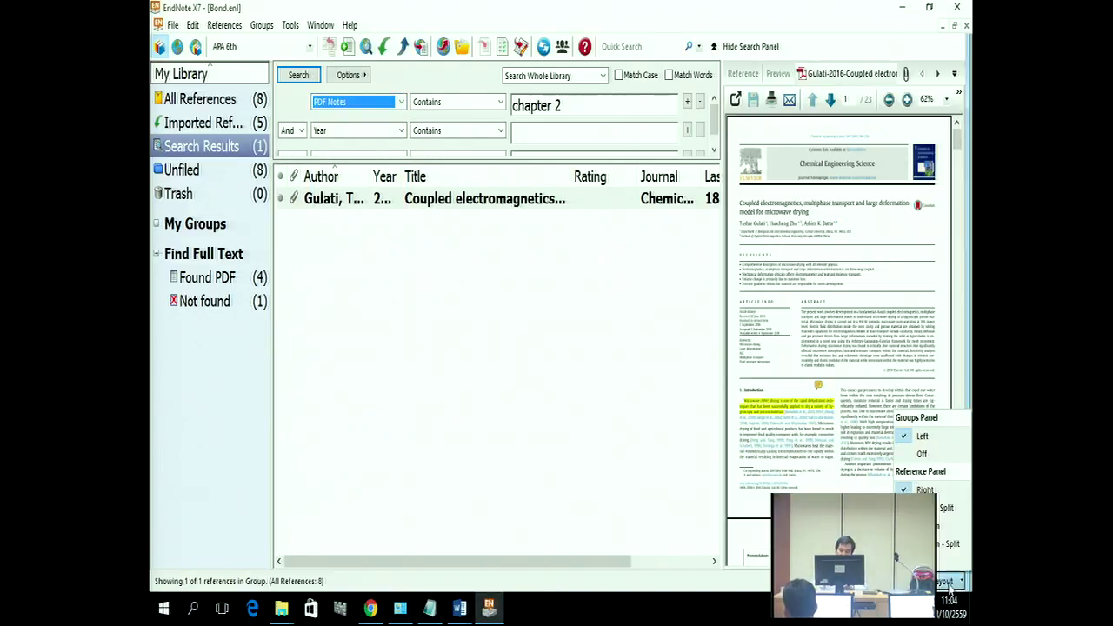
left_click(953, 522)
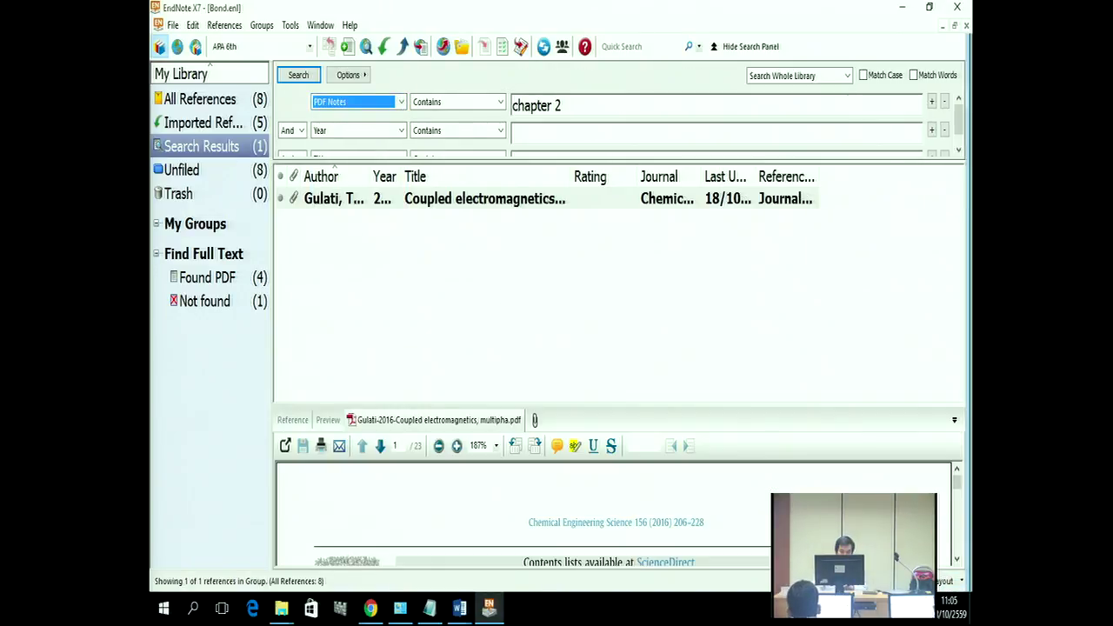
left_click(948, 581)
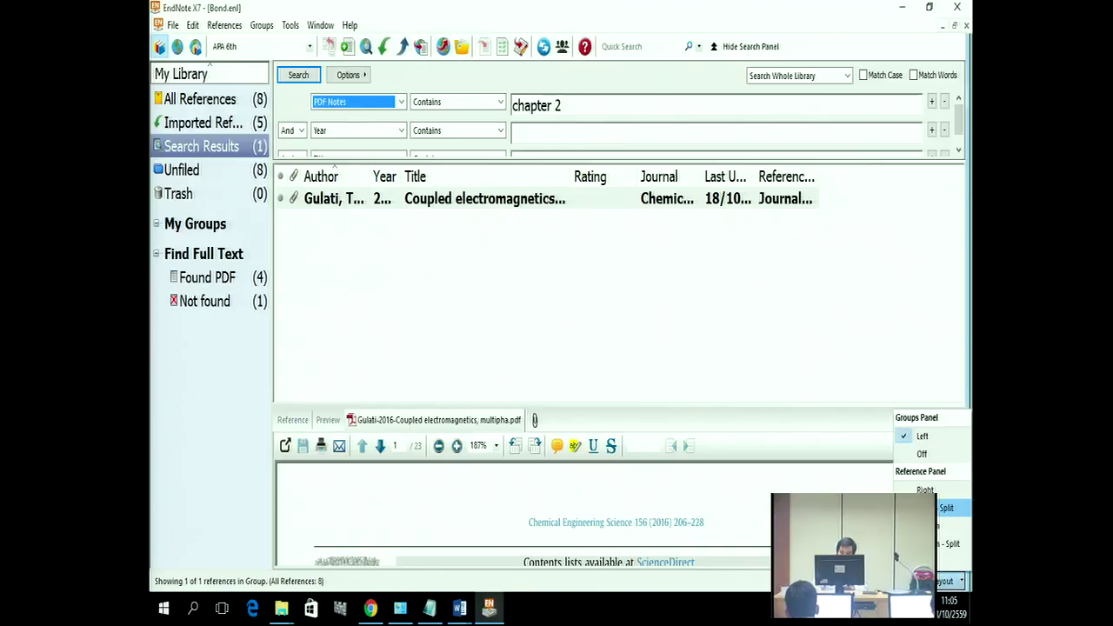
left_click(946, 507)
left_click(742, 77)
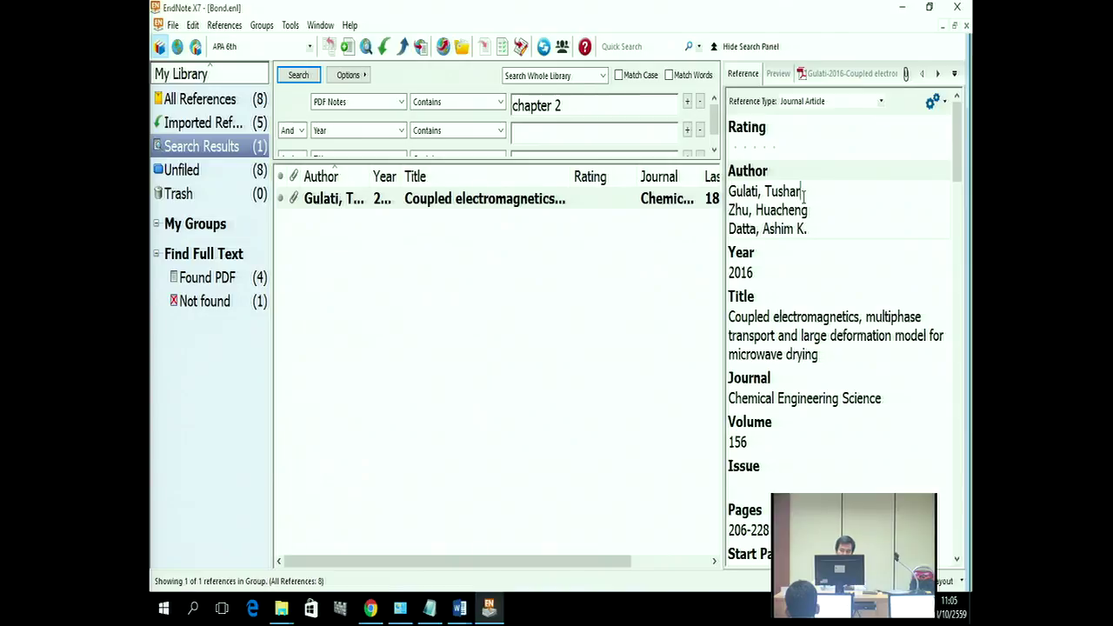
left_click_drag(805, 195, 758, 194)
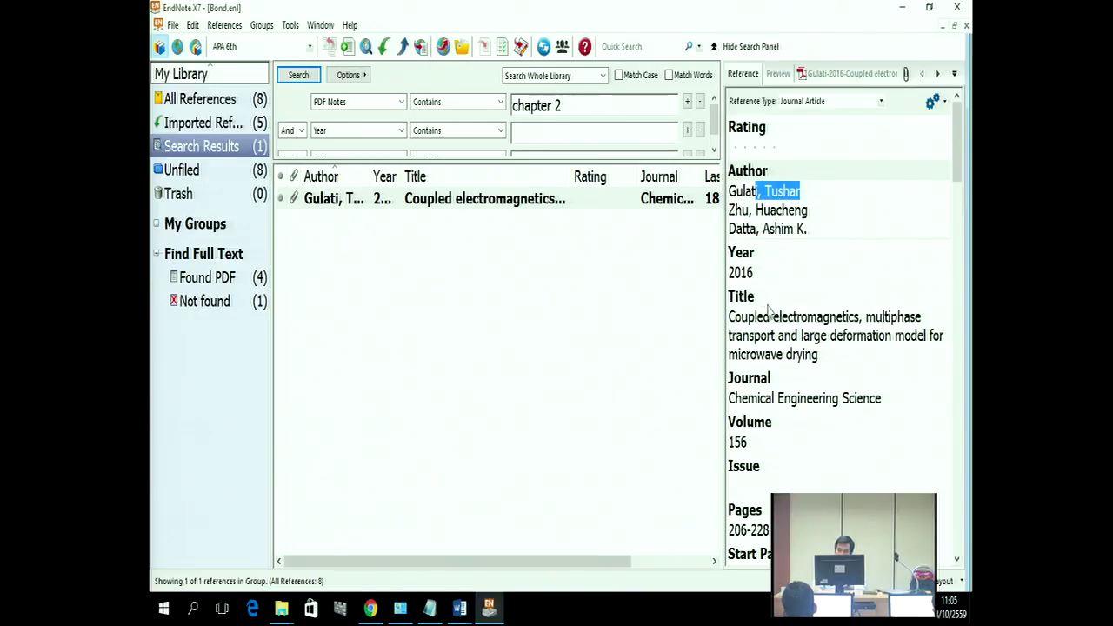
Step: Toggle the reference panel below the list and back to the right again, then return to Chrome
left_click(959, 581)
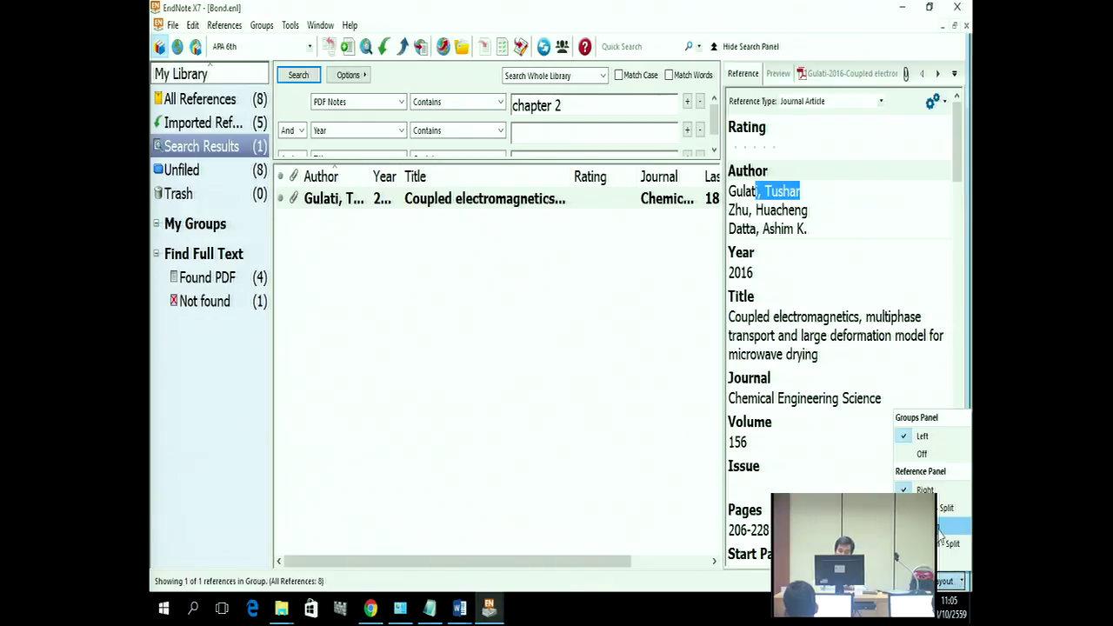
left_click(948, 526)
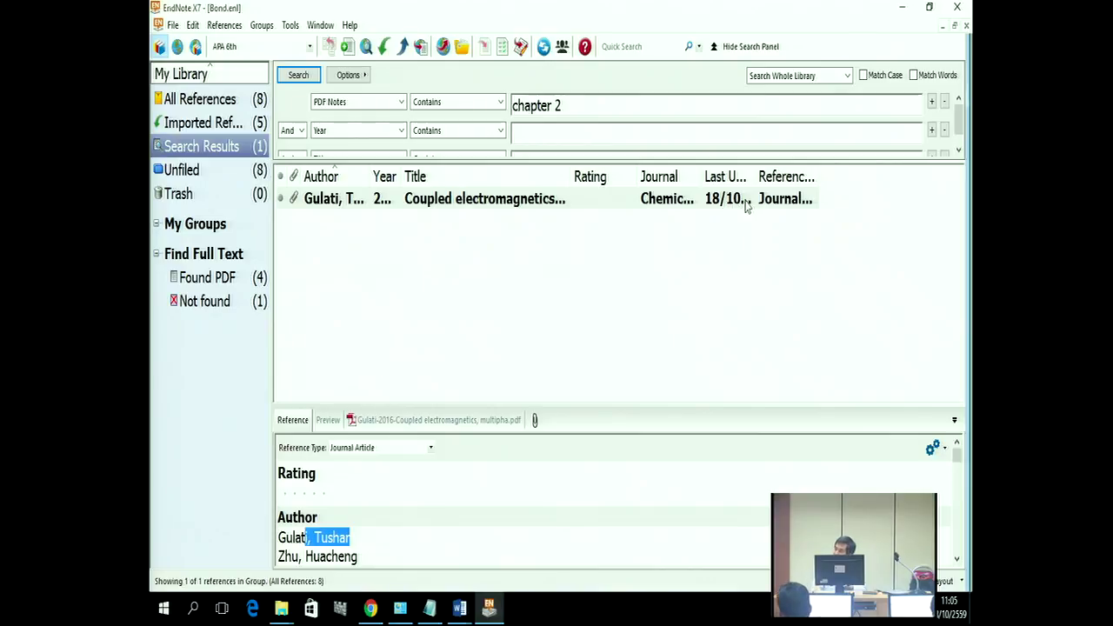
left_click(953, 581)
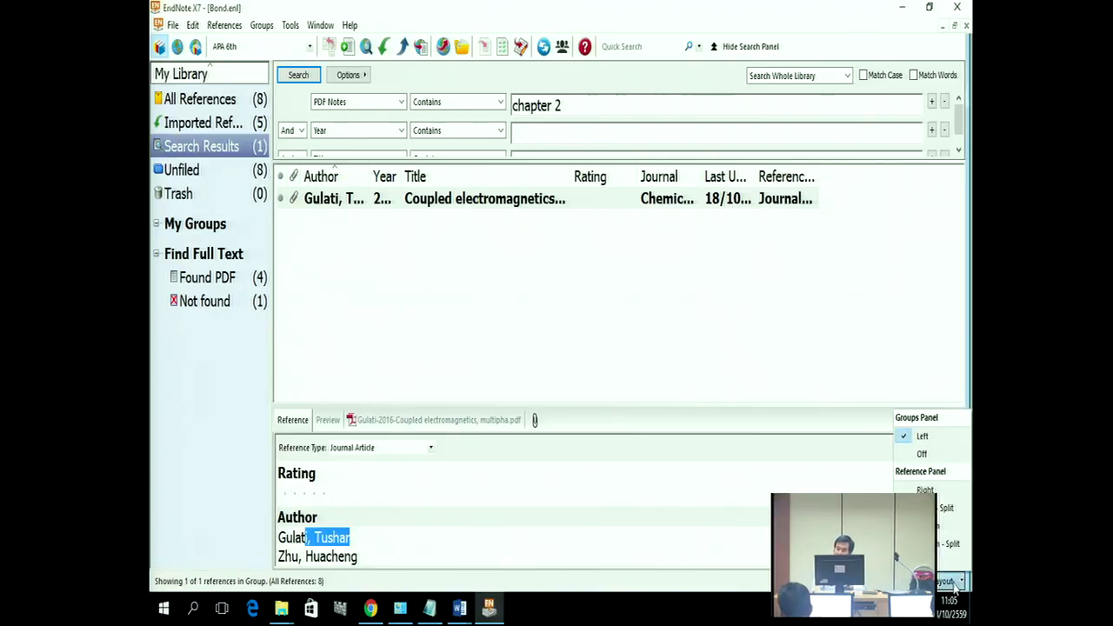
left_click(924, 490)
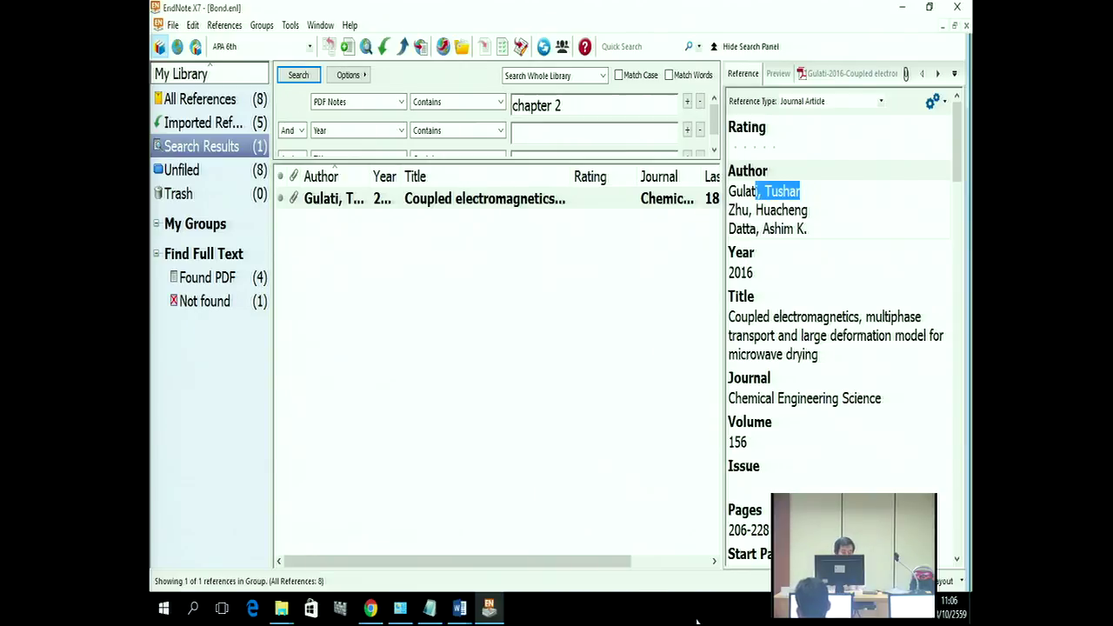
left_click(371, 608)
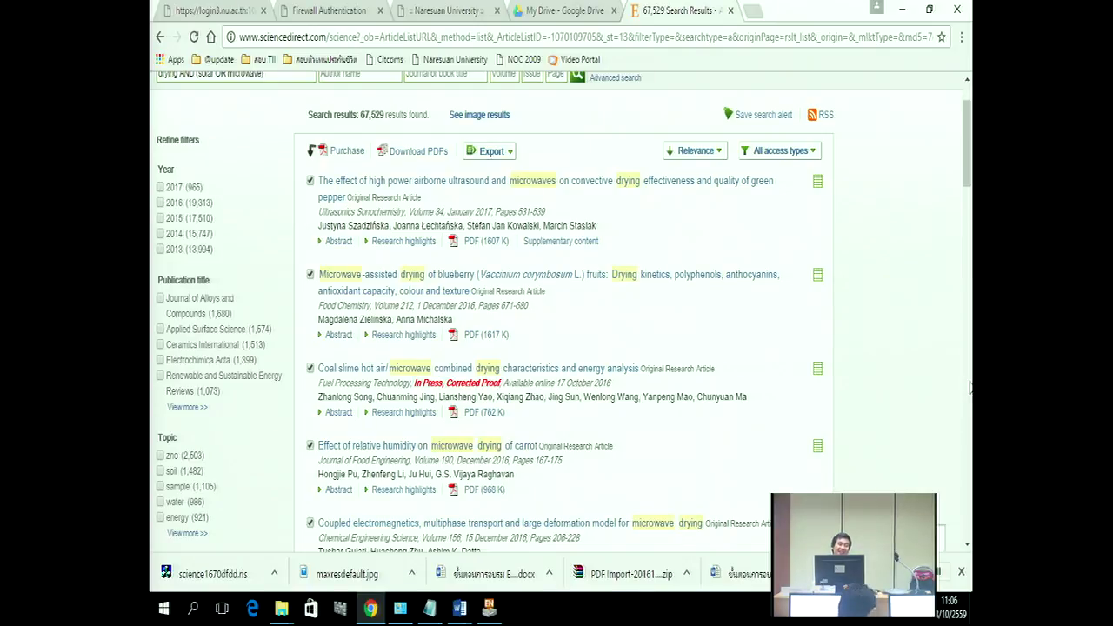
Step: In a new tab, go to the library.nu.ac.th catalog site
left_click(754, 11)
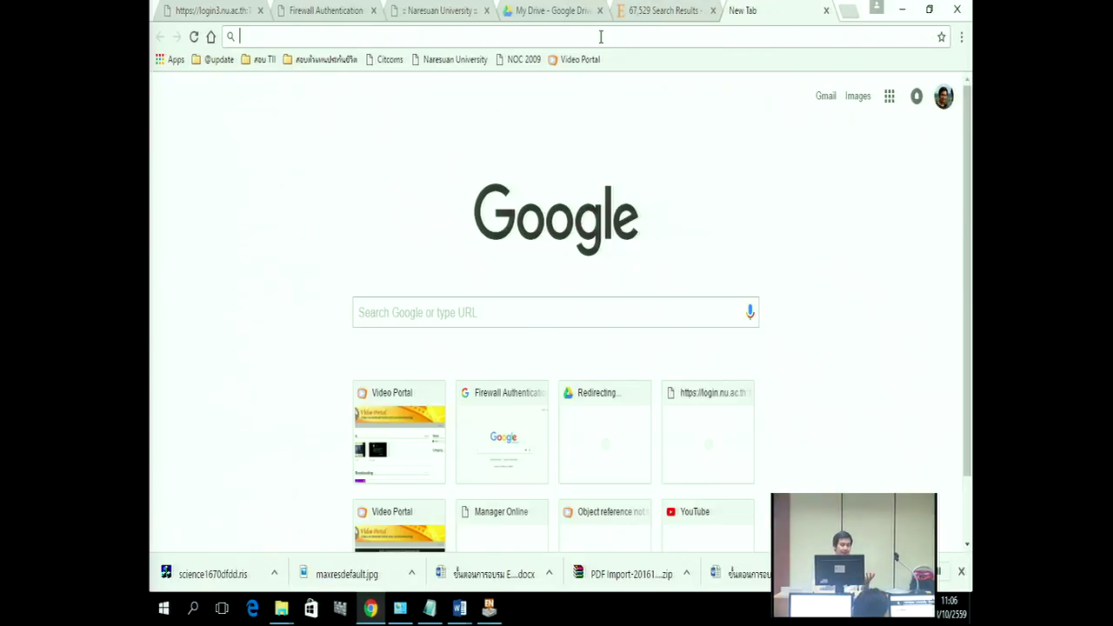
type("li")
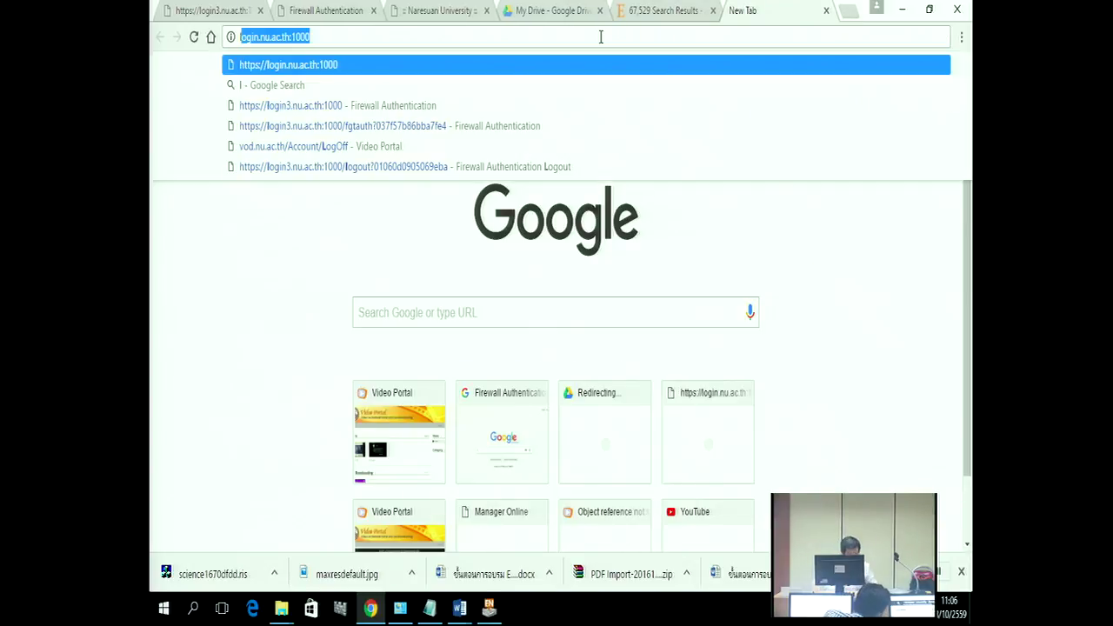
type("brary")
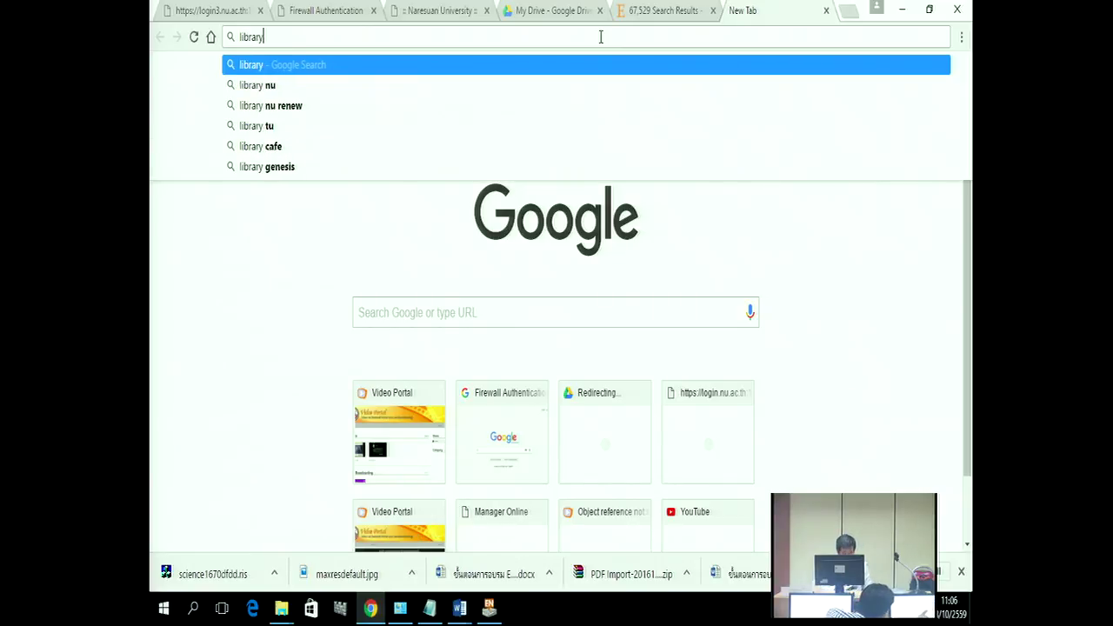
type(".pro")
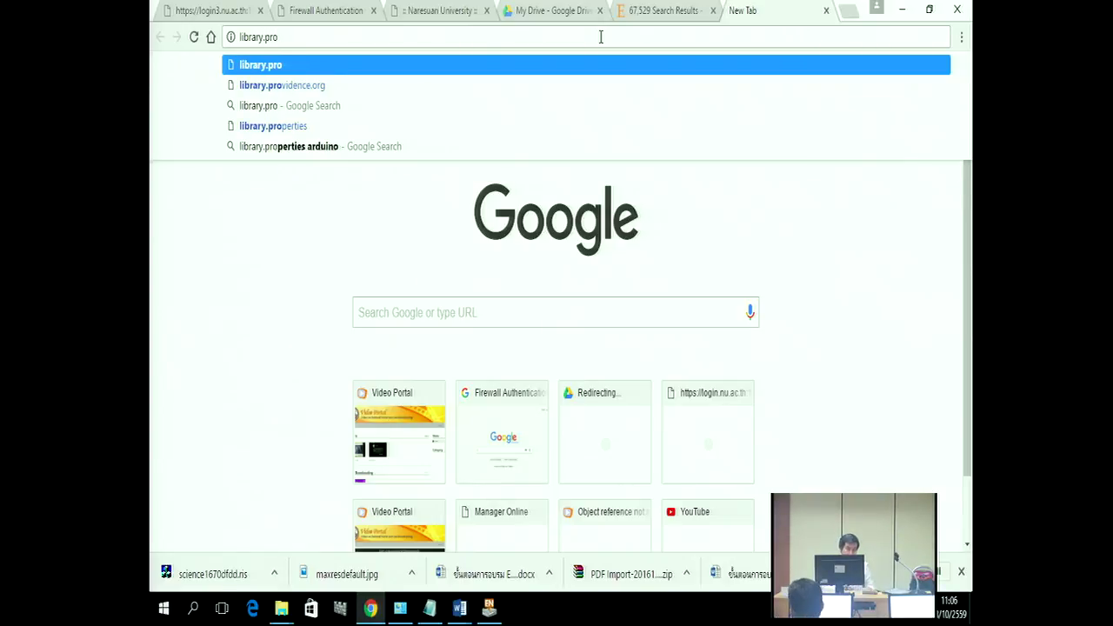
key("BackSpace")
key("BackSpace")
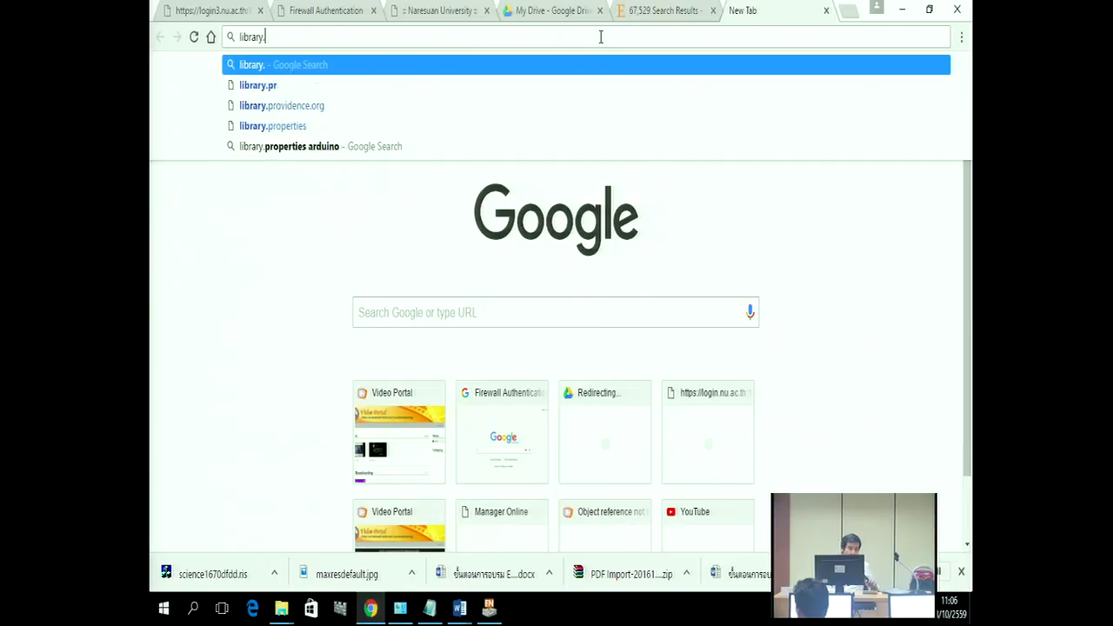
type("nu")
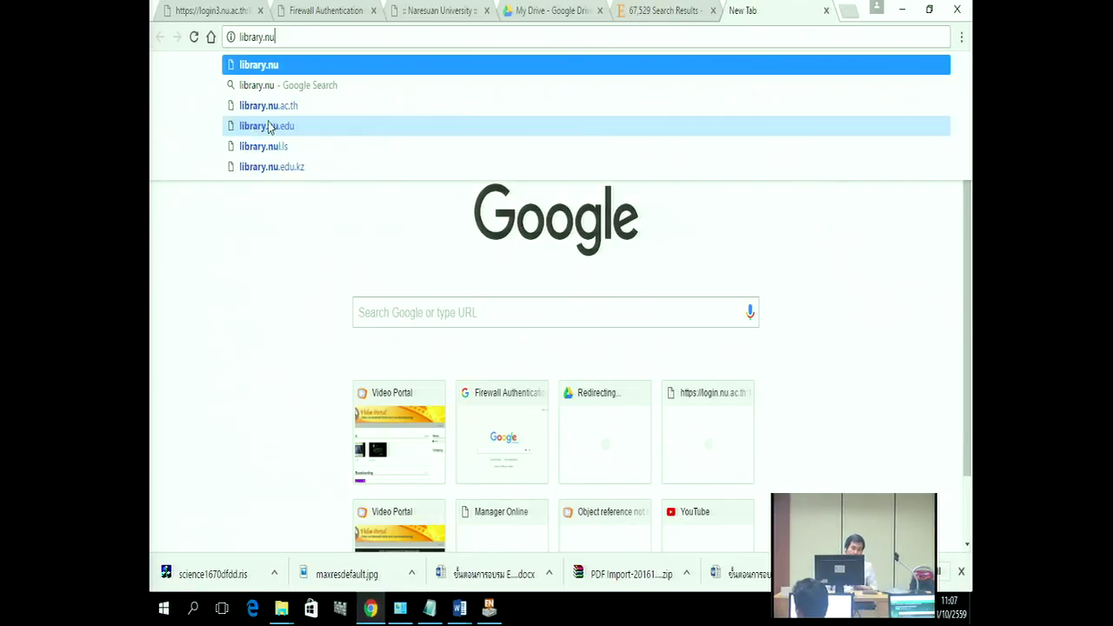
left_click(270, 108)
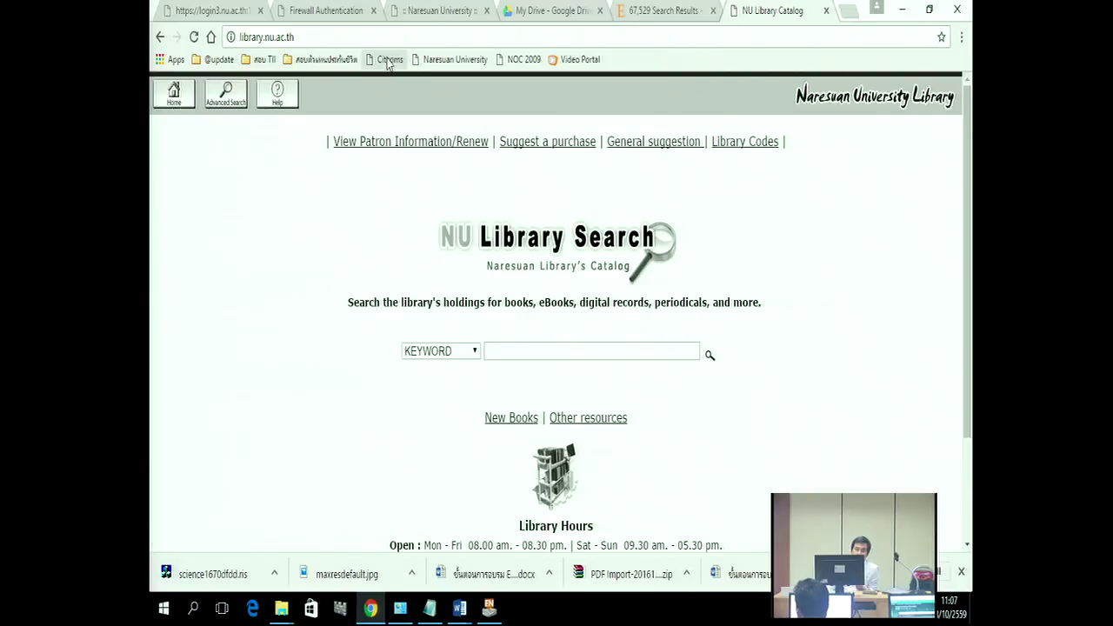
Step: Replace the address with lib.nu.ac.th and load the library homepage
left_click(295, 36)
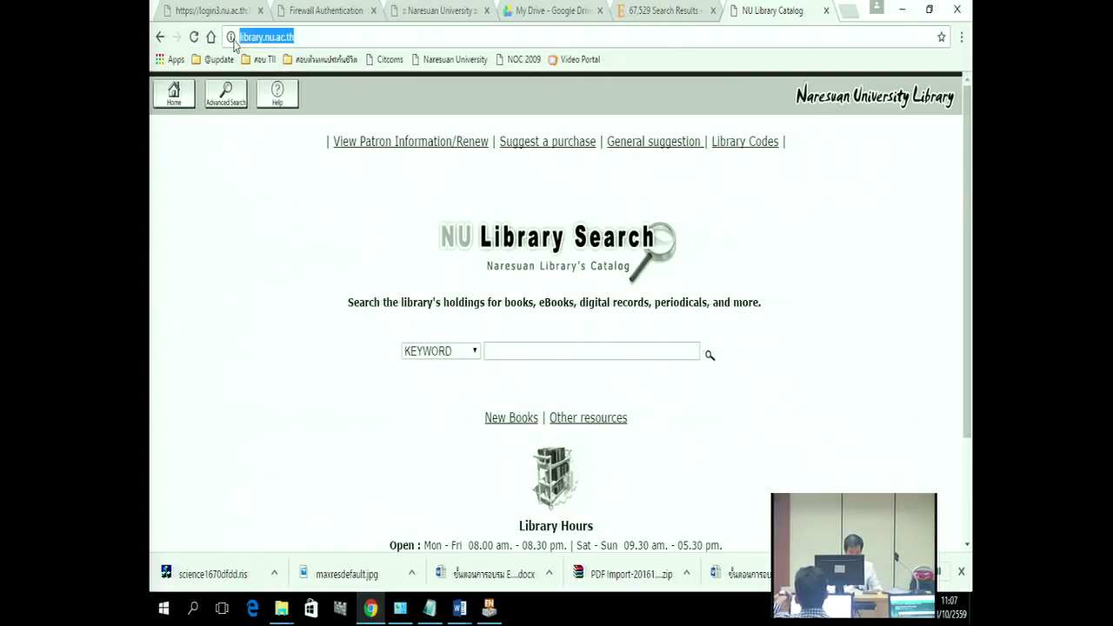
type("ni")
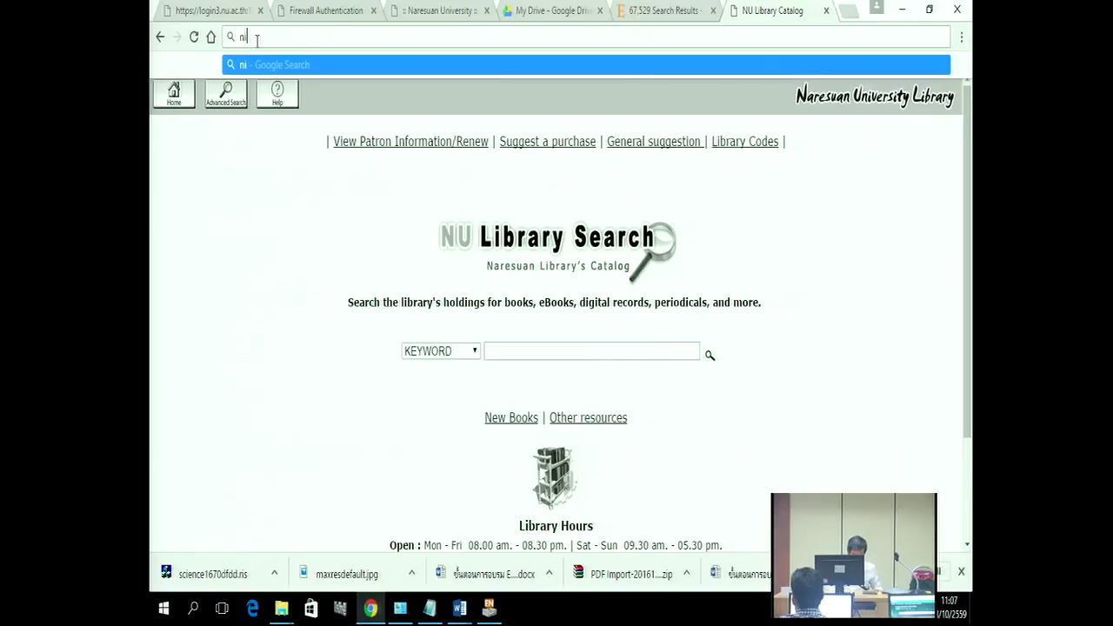
key("BackSpace")
key("BackSpace")
type("lib")
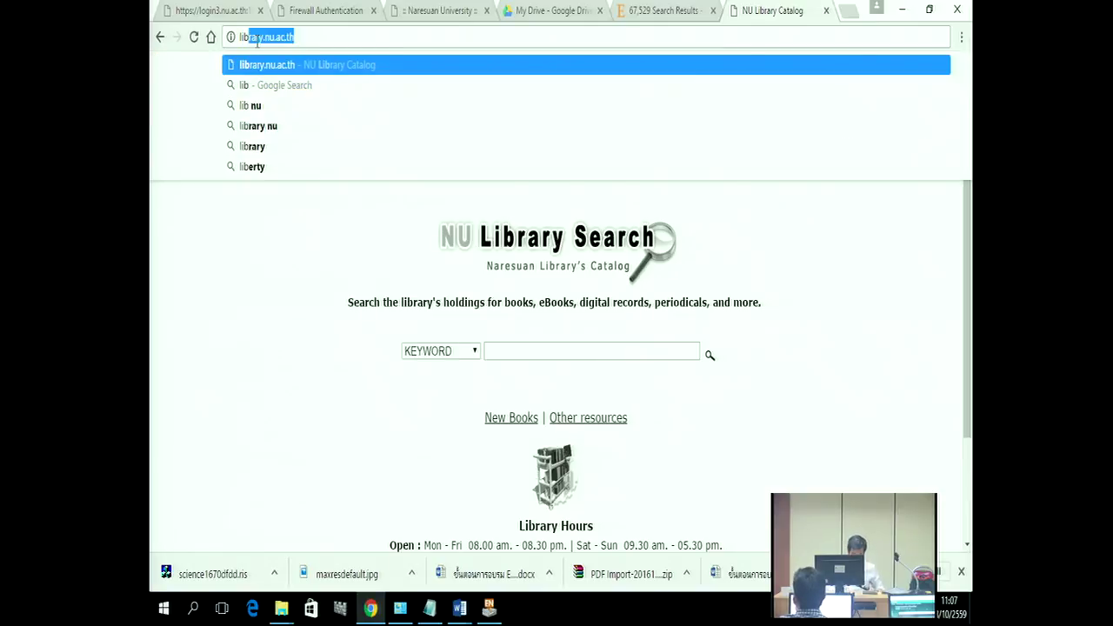
type(".nu")
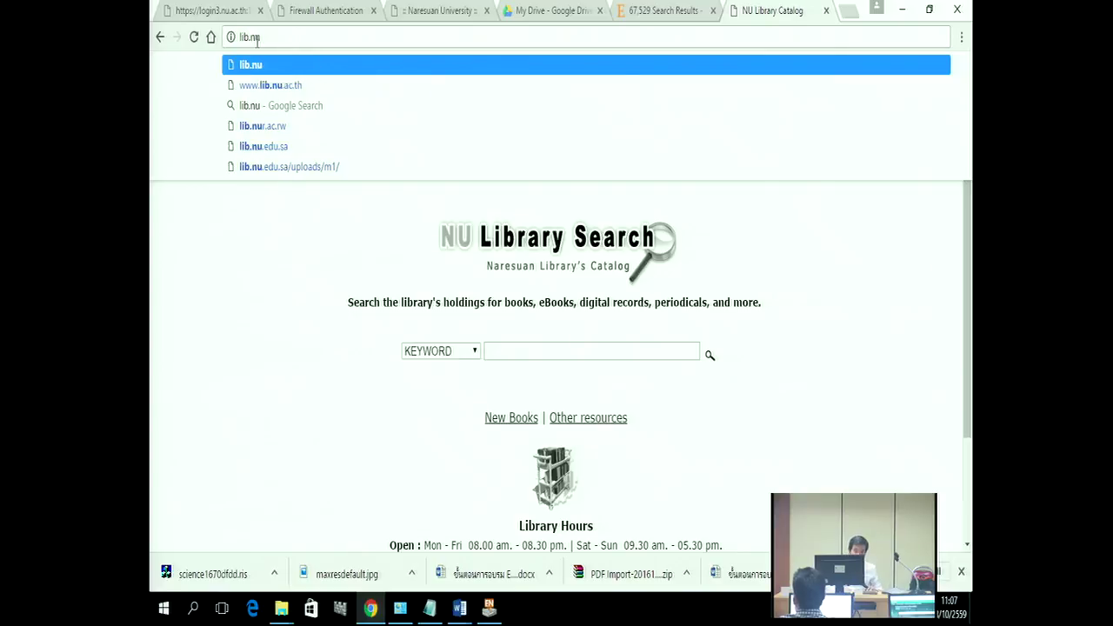
type(".ac.th")
key("Return")
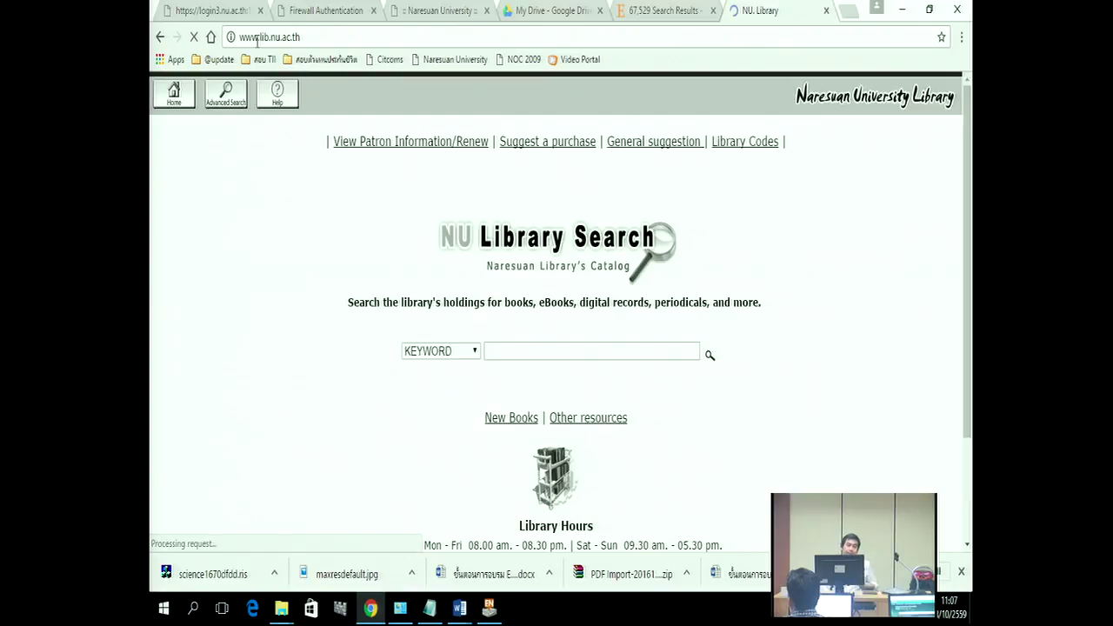
scroll(709, 413, "down", 1)
scroll(720, 426, "up", 1)
Step: Enter the library site, dismiss the feedback pop-up, and pick ProQuest Dissertations & Theses from the databases
left_click(545, 96)
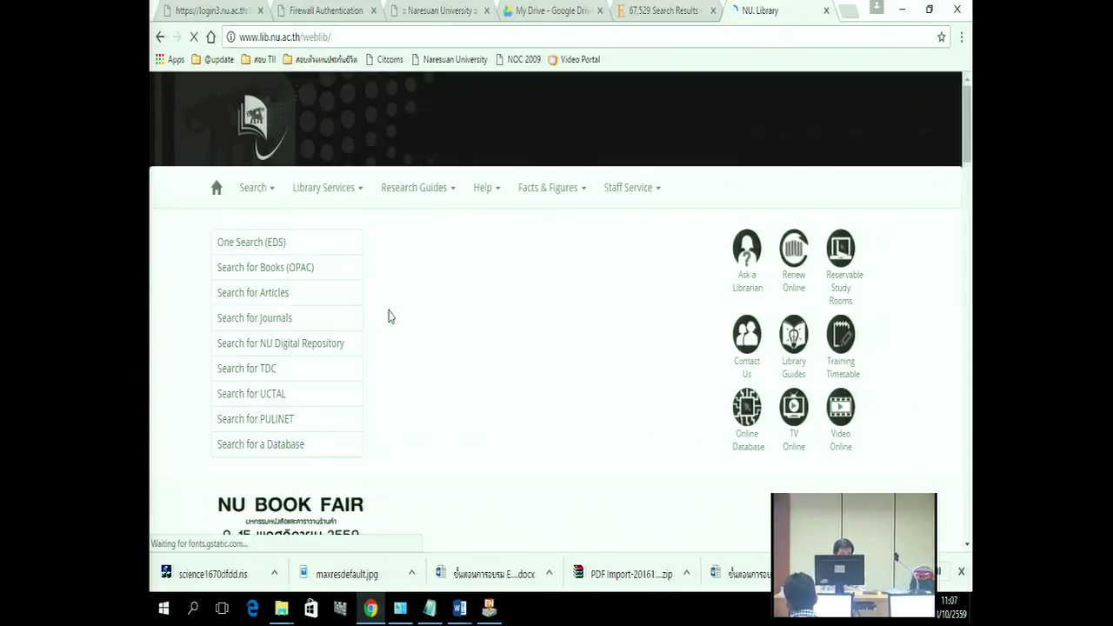
scroll(442, 265, "down", 4)
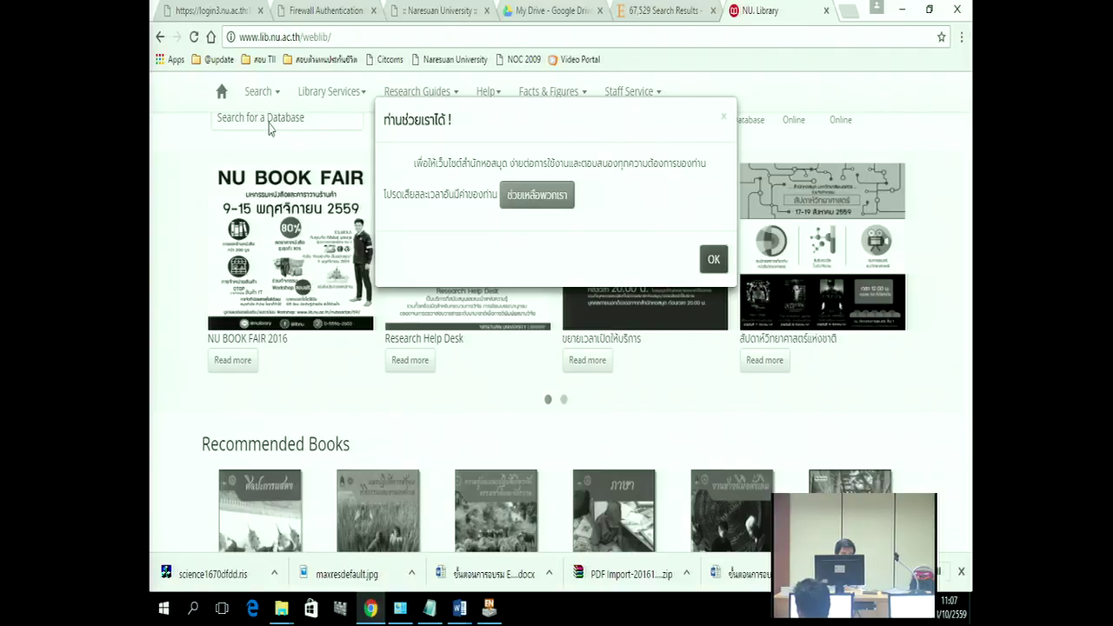
left_click(269, 128)
left_click(256, 127)
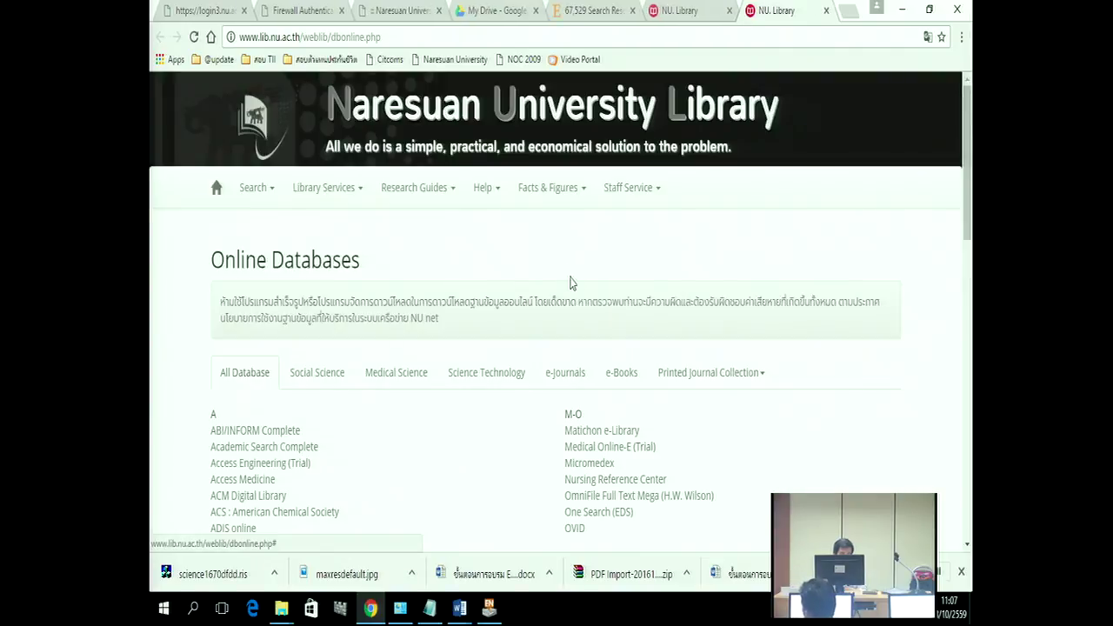
scroll(609, 296, "down", 4)
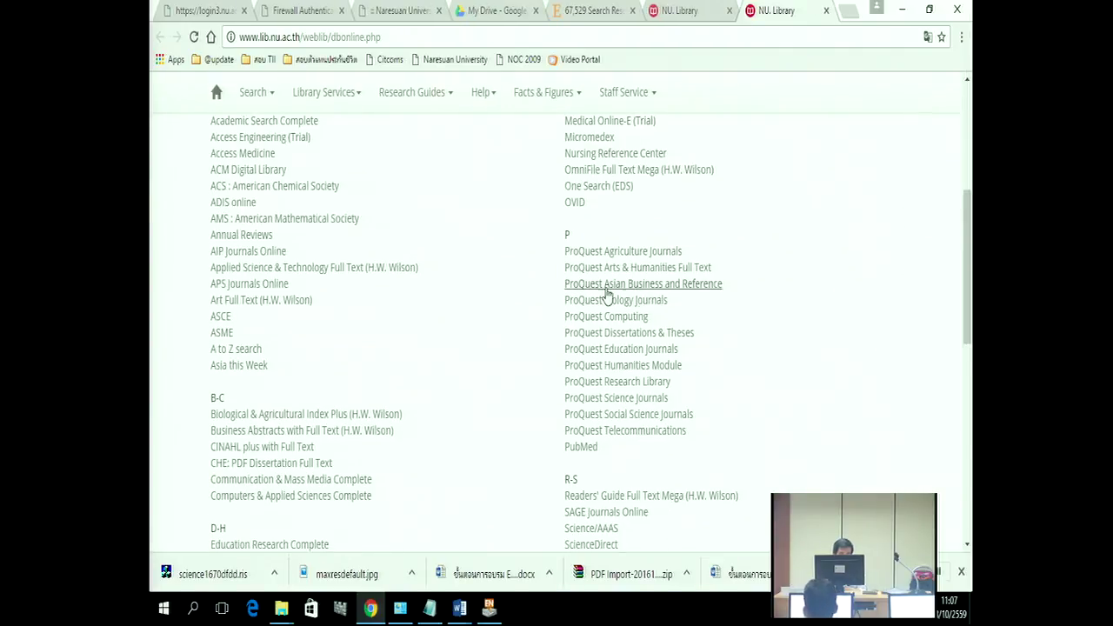
left_click(648, 336)
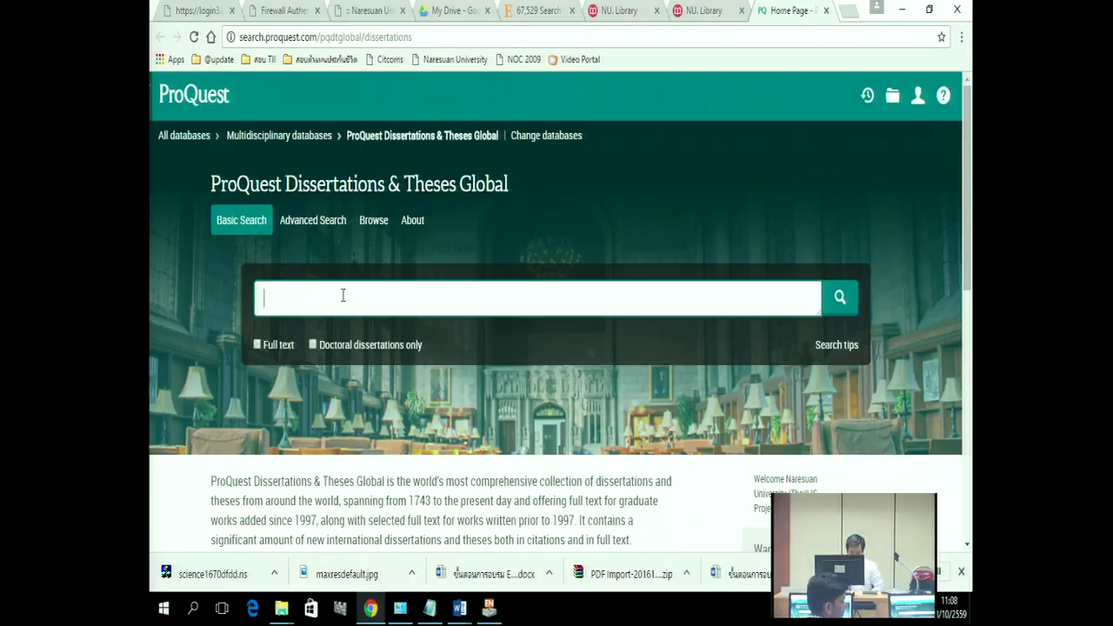
Step: Enter drying AND (solar OR microwave) in Basic Search and run it
type("drying")
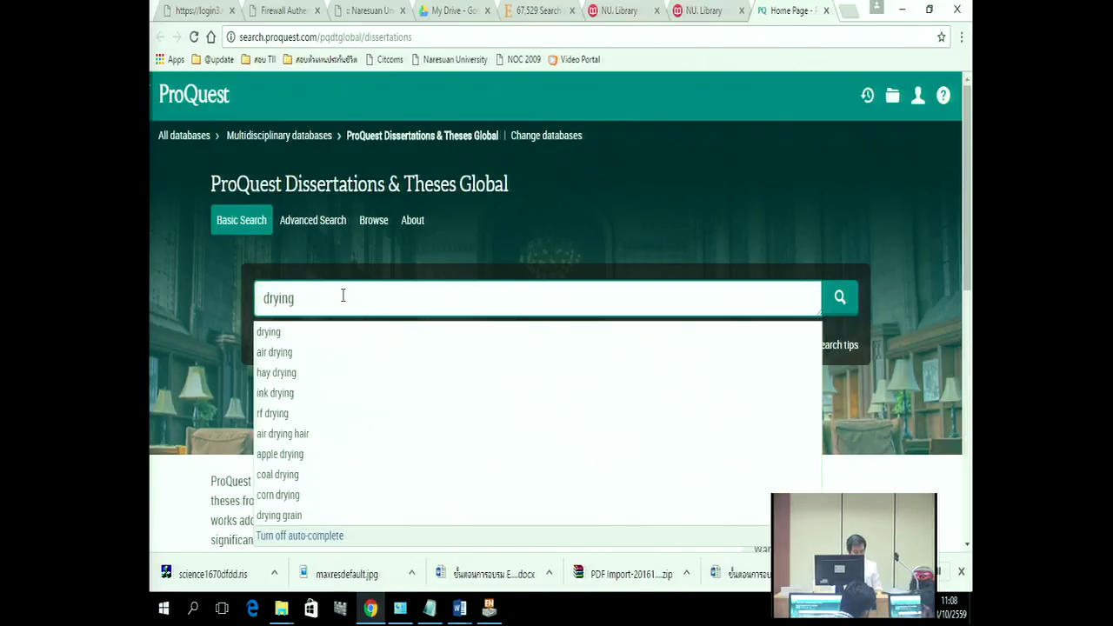
type(" AND ")
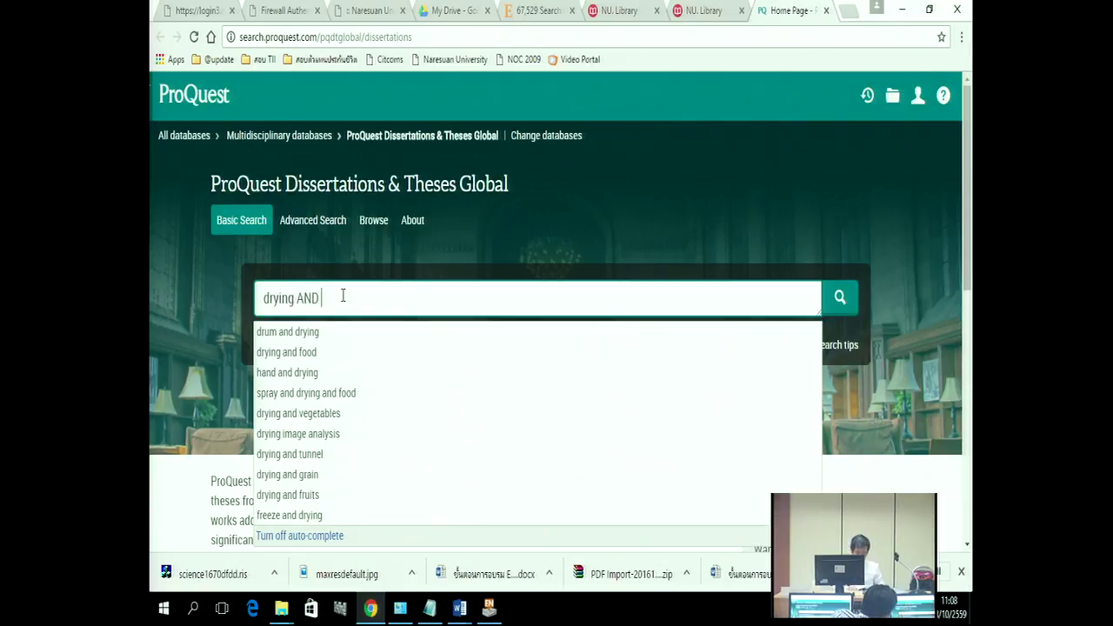
type("(")
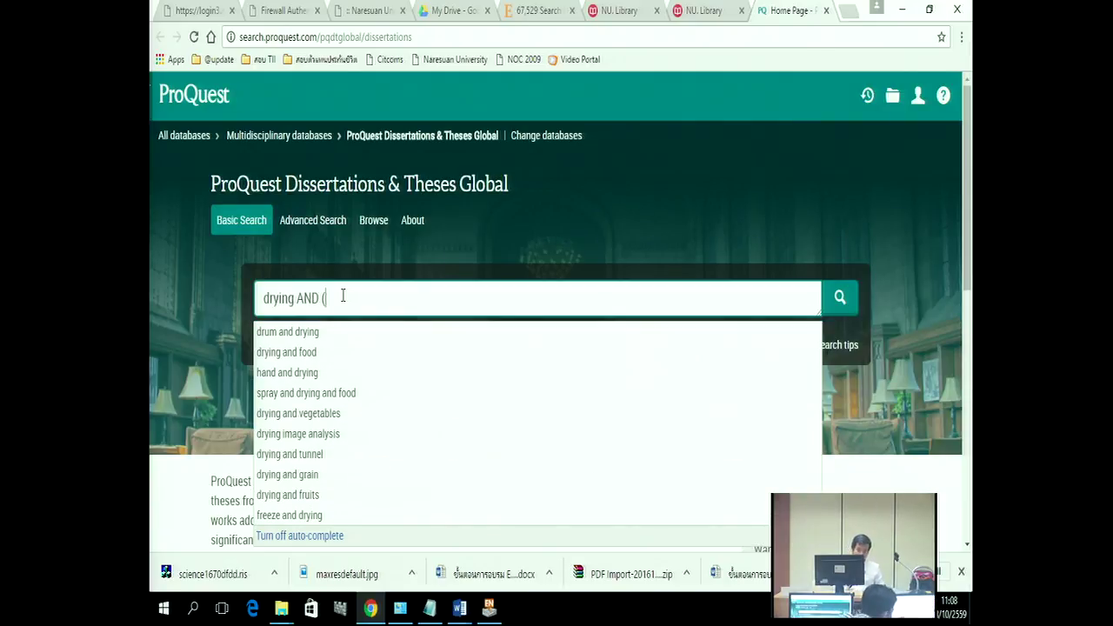
type("solar ")
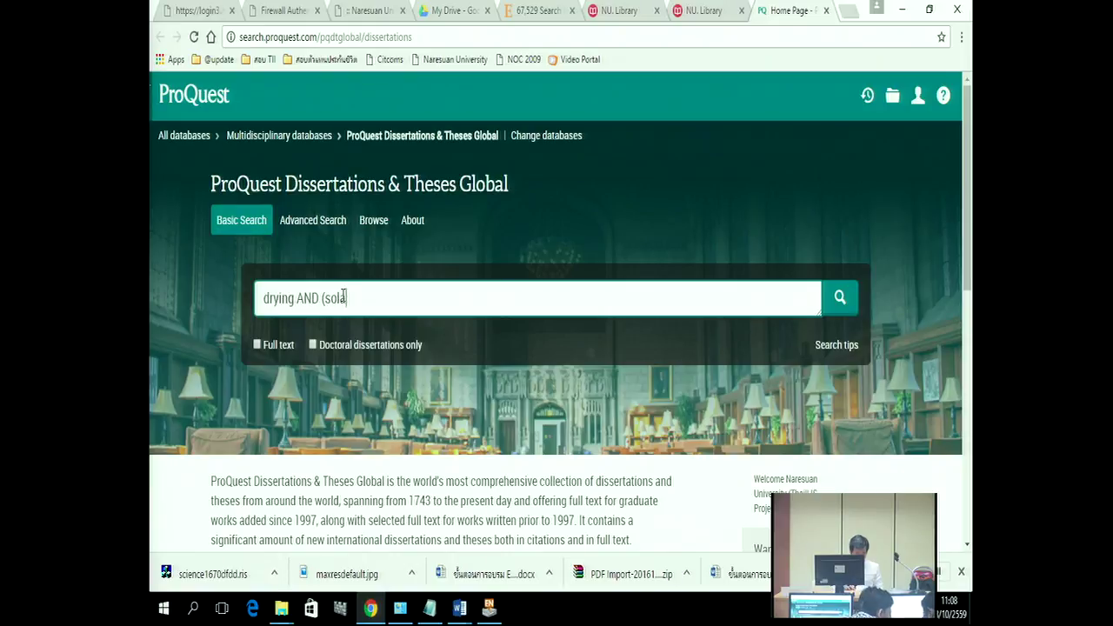
type("A")
key("BackSpace")
type("OR")
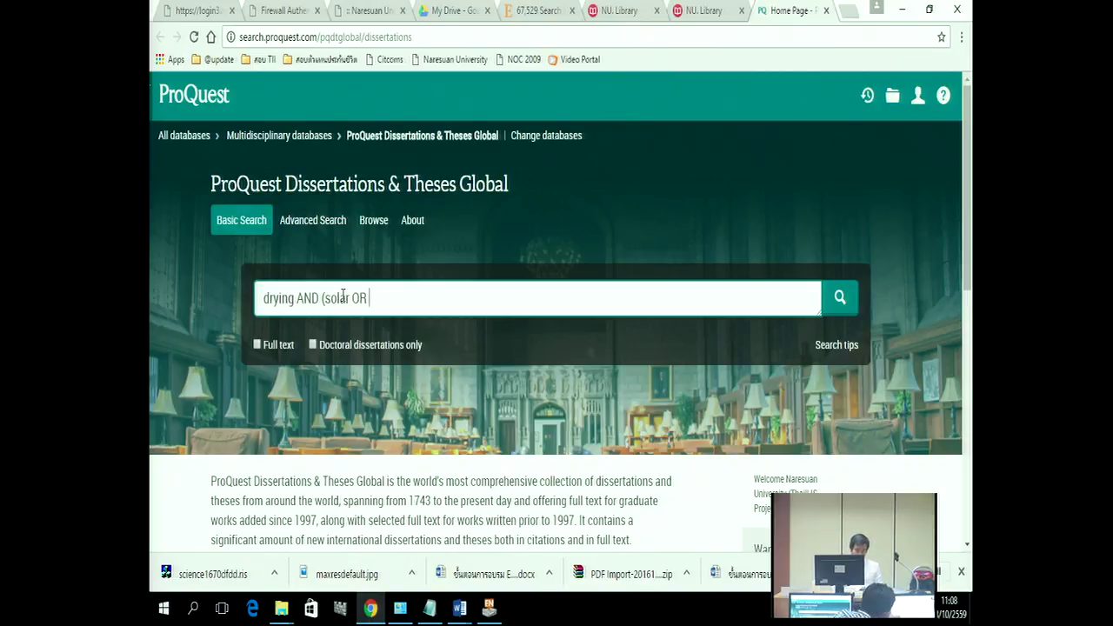
type("microwave)")
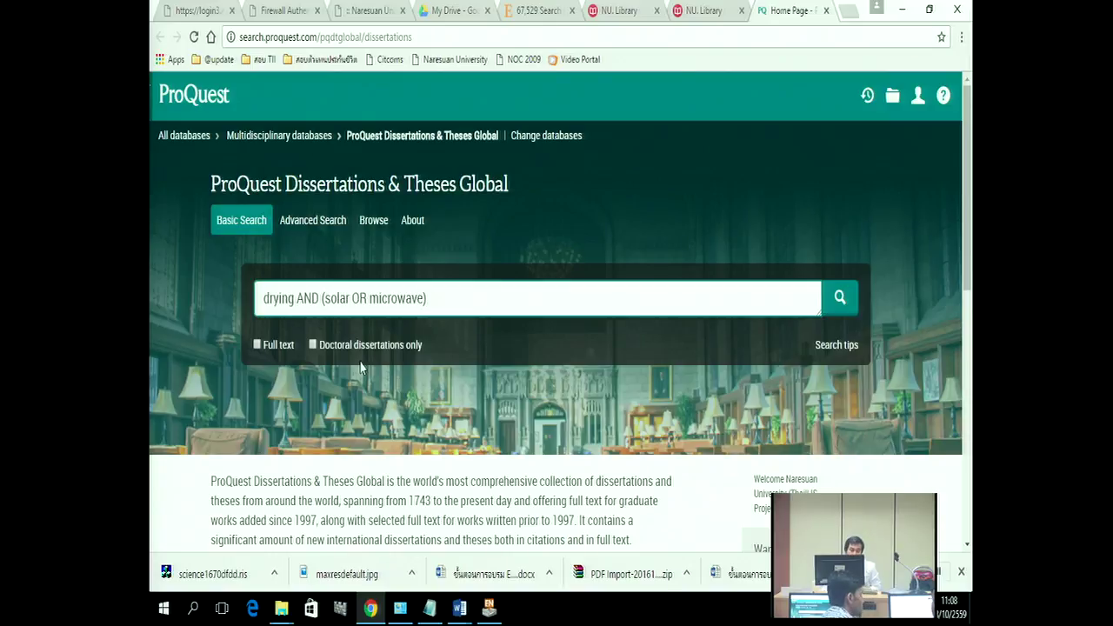
left_click(840, 299)
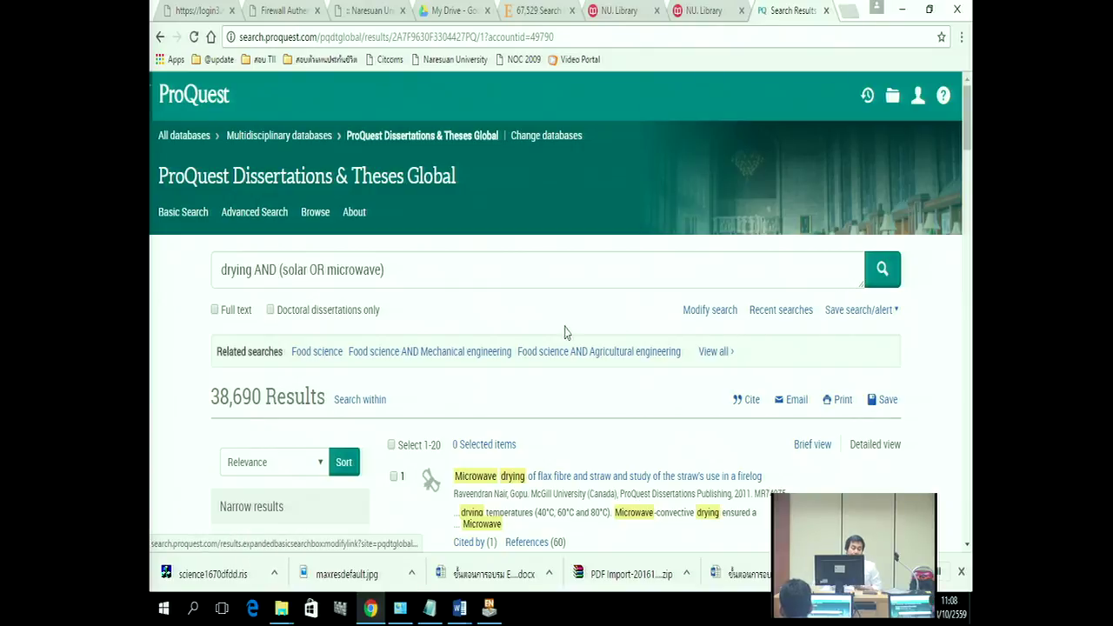
Step: Limit the results to publication dates from 2012 to 2016
scroll(418, 339, "down", 4)
scroll(371, 353, "down", 3)
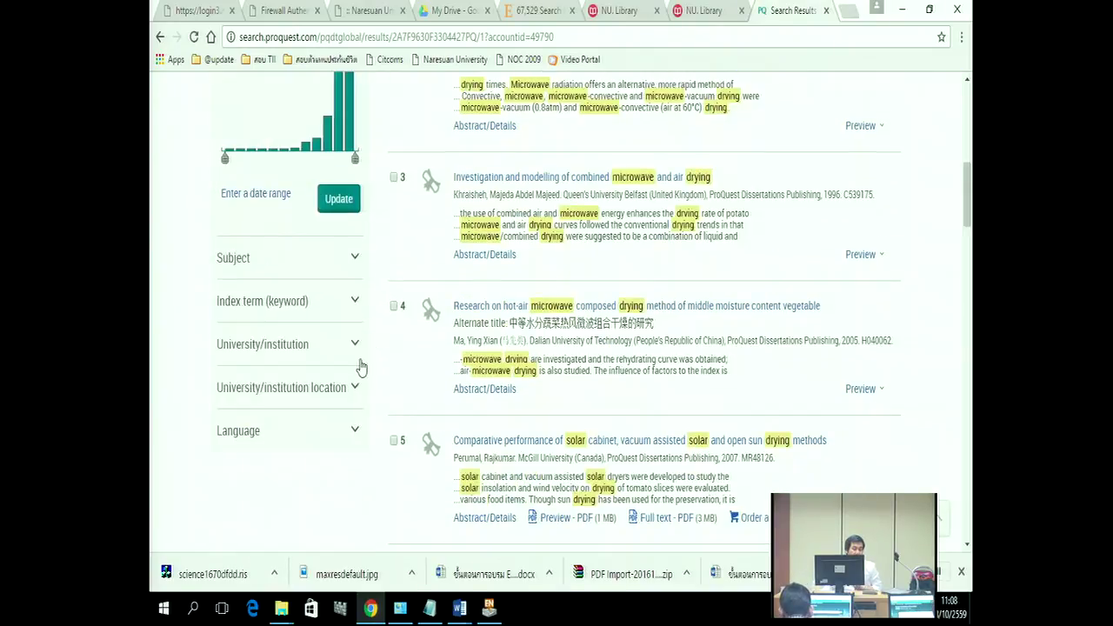
left_click(256, 197)
left_click(292, 295)
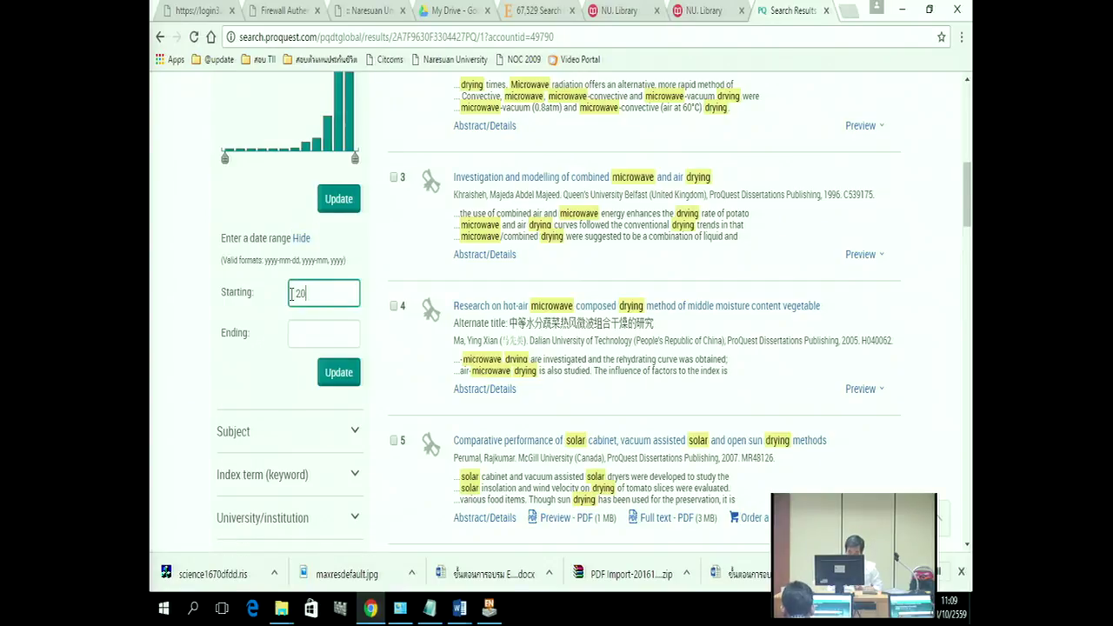
left_click(310, 335)
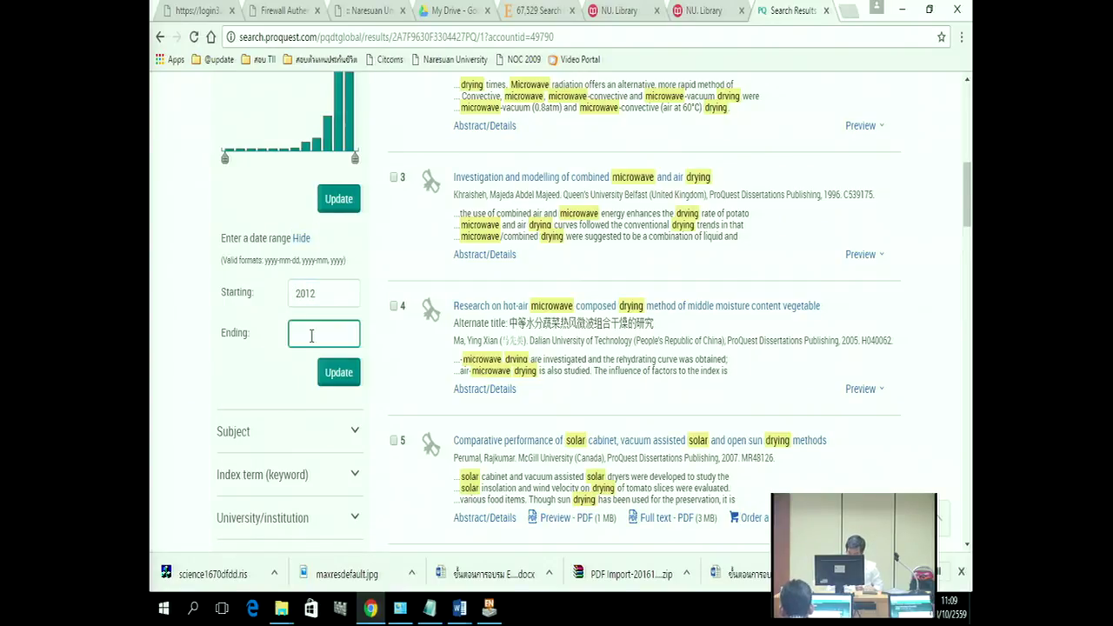
type("2016")
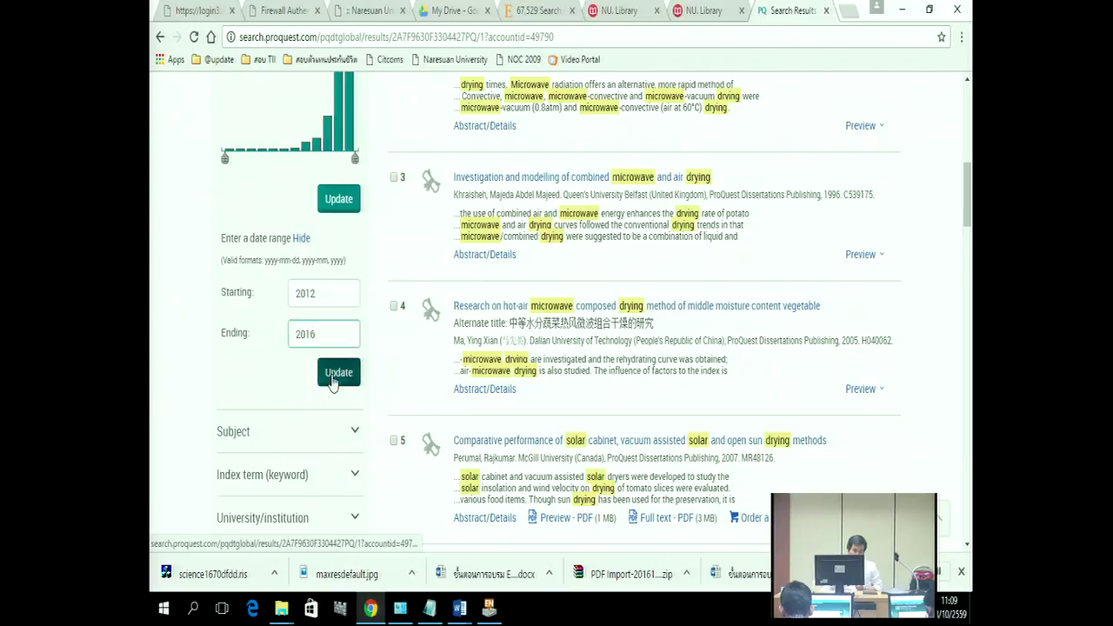
left_click(332, 381)
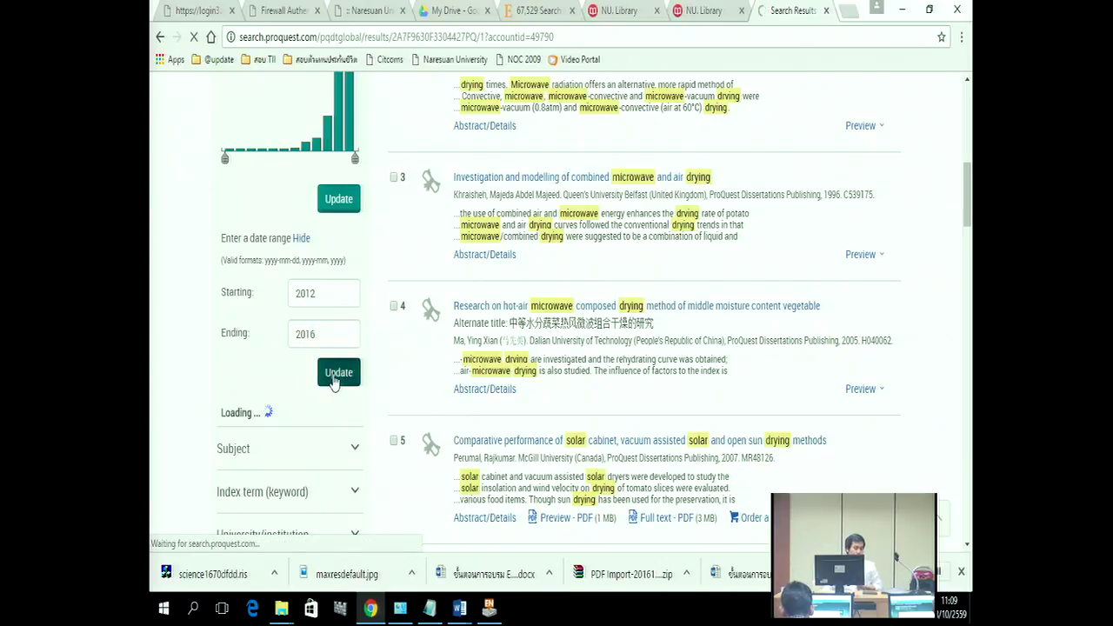
Step: Include only the food science subject from the full subject list, leaving 255 results
scroll(348, 429, "down", 2)
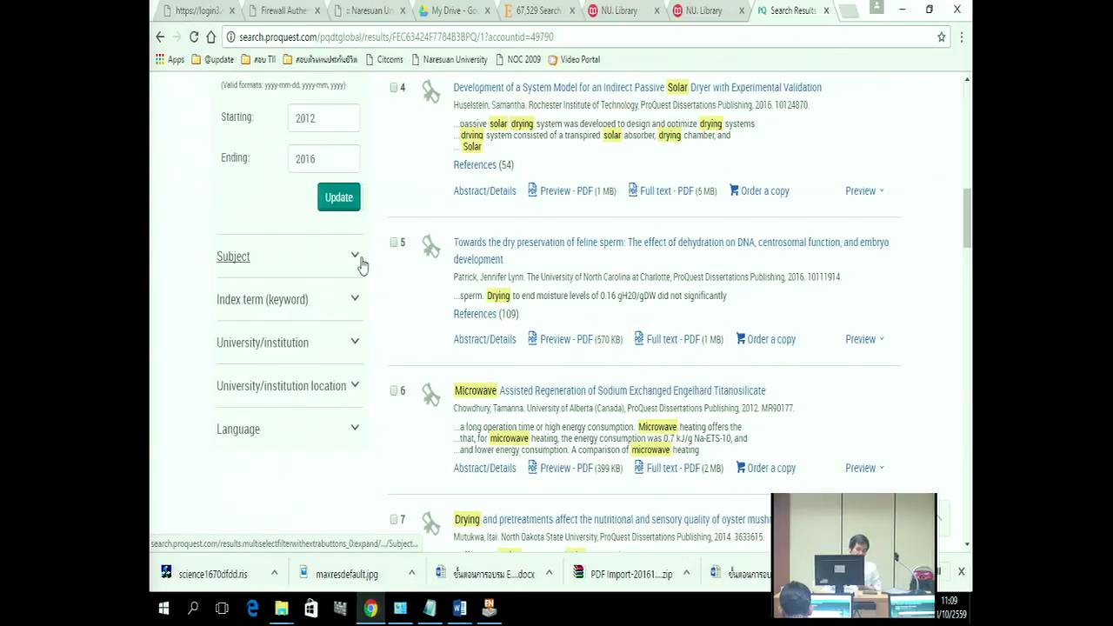
left_click(355, 257)
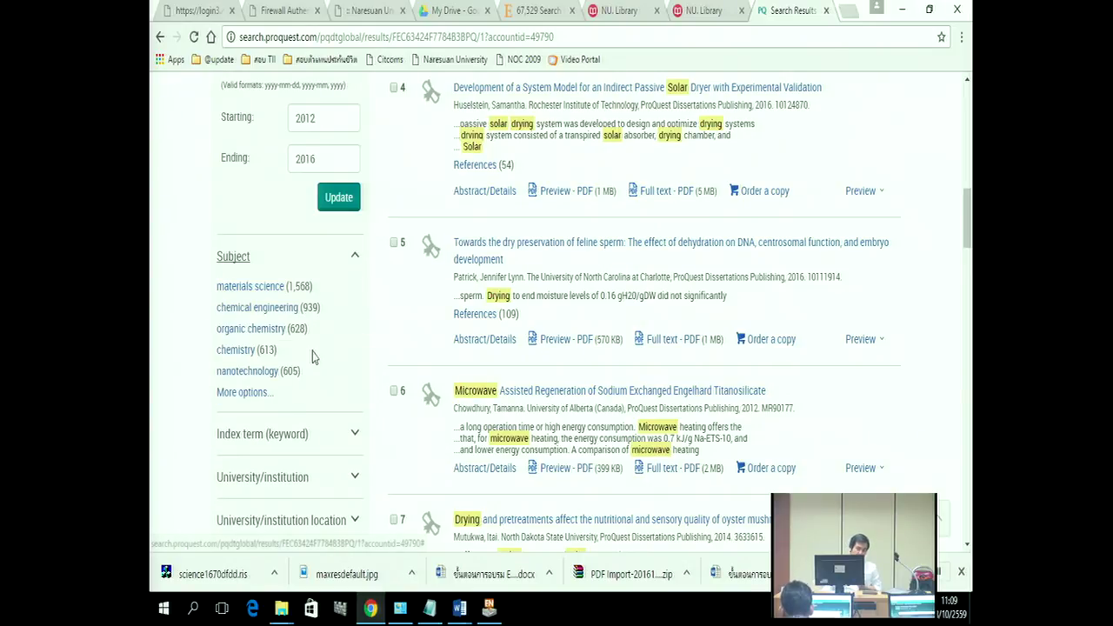
left_click(245, 392)
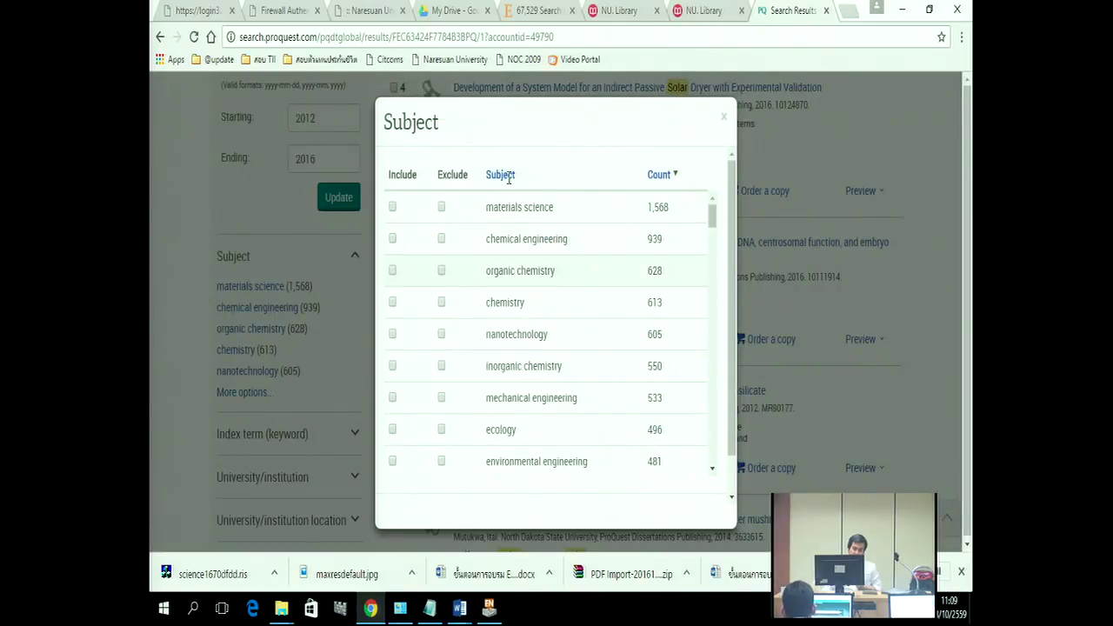
left_click(506, 177)
scroll(574, 293, "down", 10)
scroll(581, 298, "down", 9)
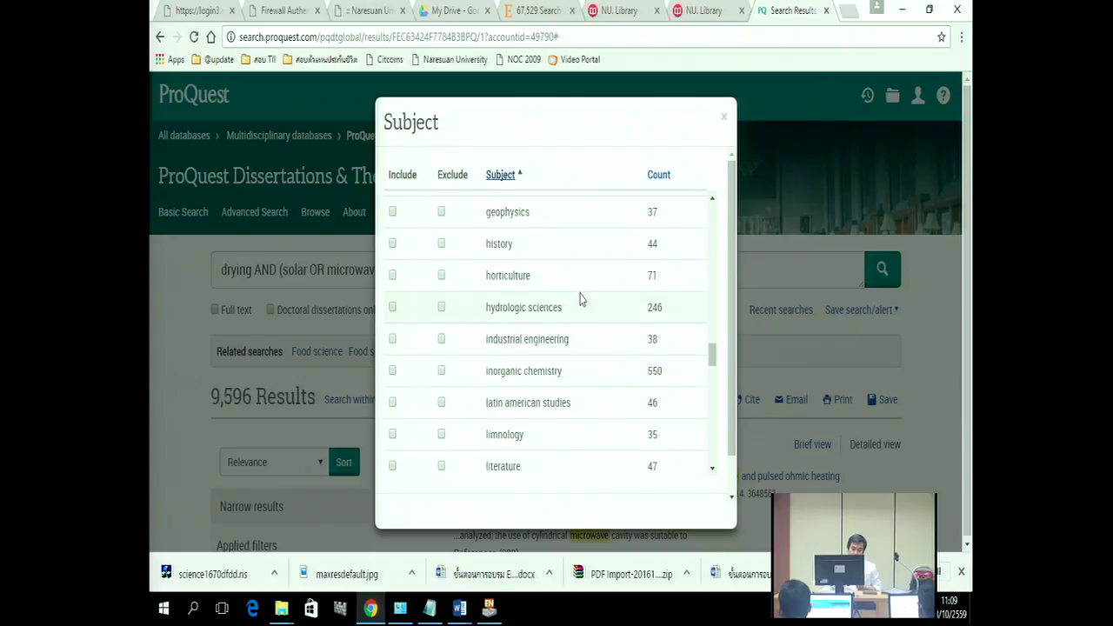
scroll(581, 298, "down", 3)
scroll(584, 325, "up", 6)
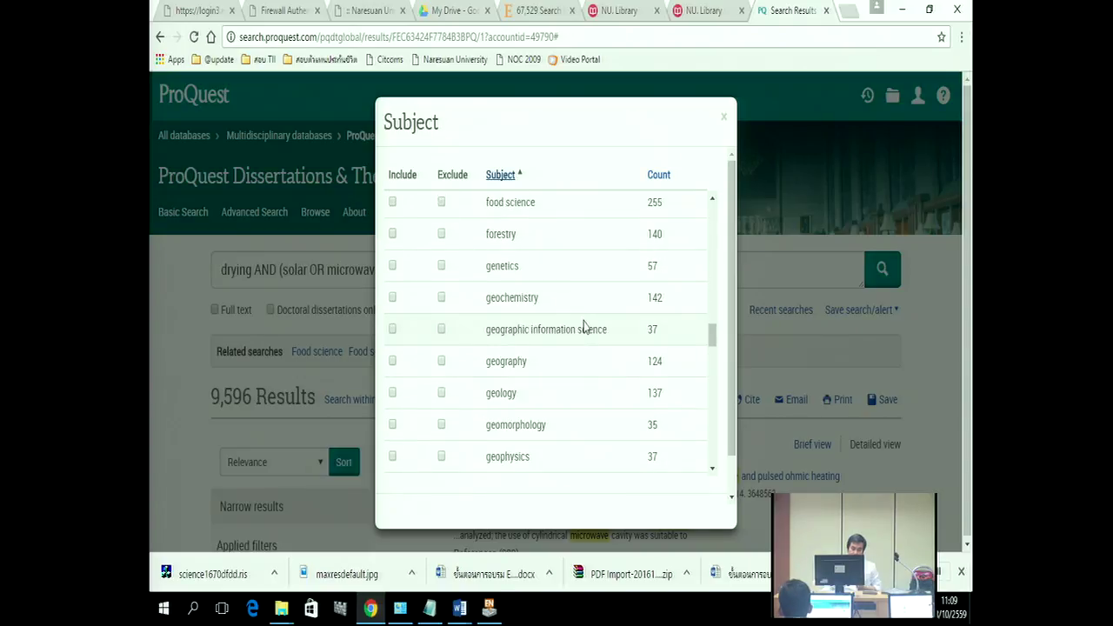
scroll(584, 325, "up", 1)
left_click(392, 284)
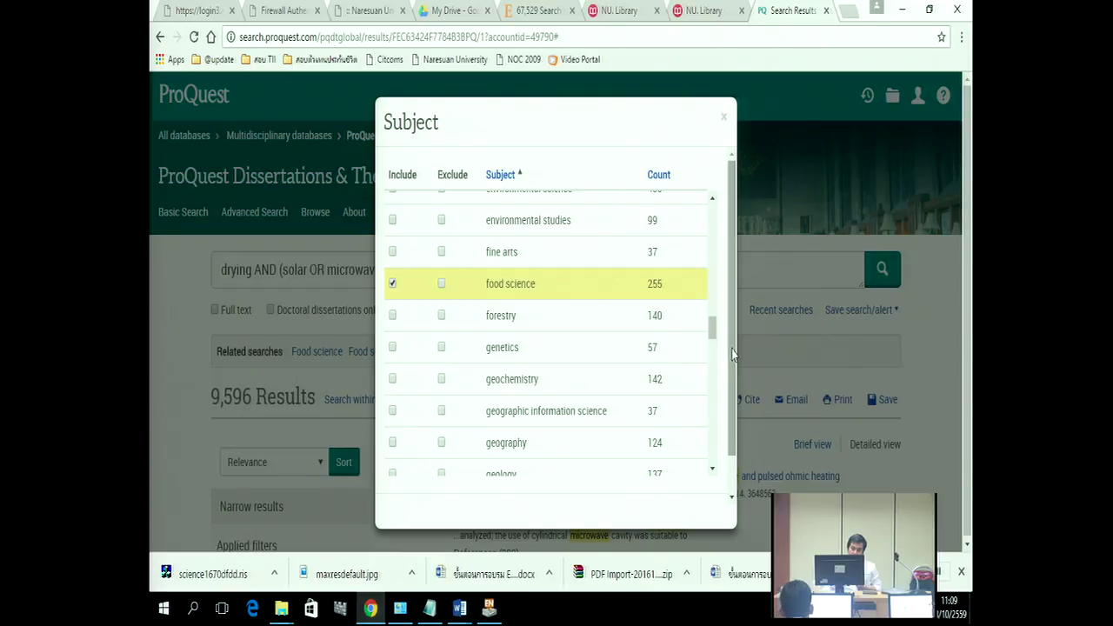
scroll(721, 474, "down", 1)
left_click(700, 479)
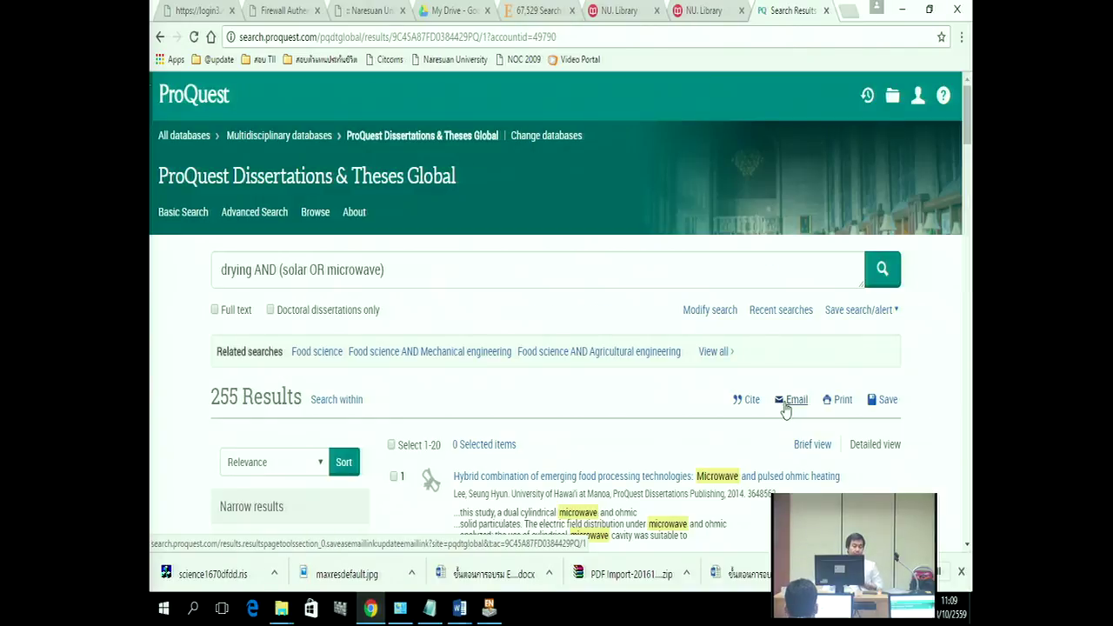
Step: Tick Select 1-20 to mark all 20 first-page results, then bring up the Save options
scroll(477, 323, "down", 4)
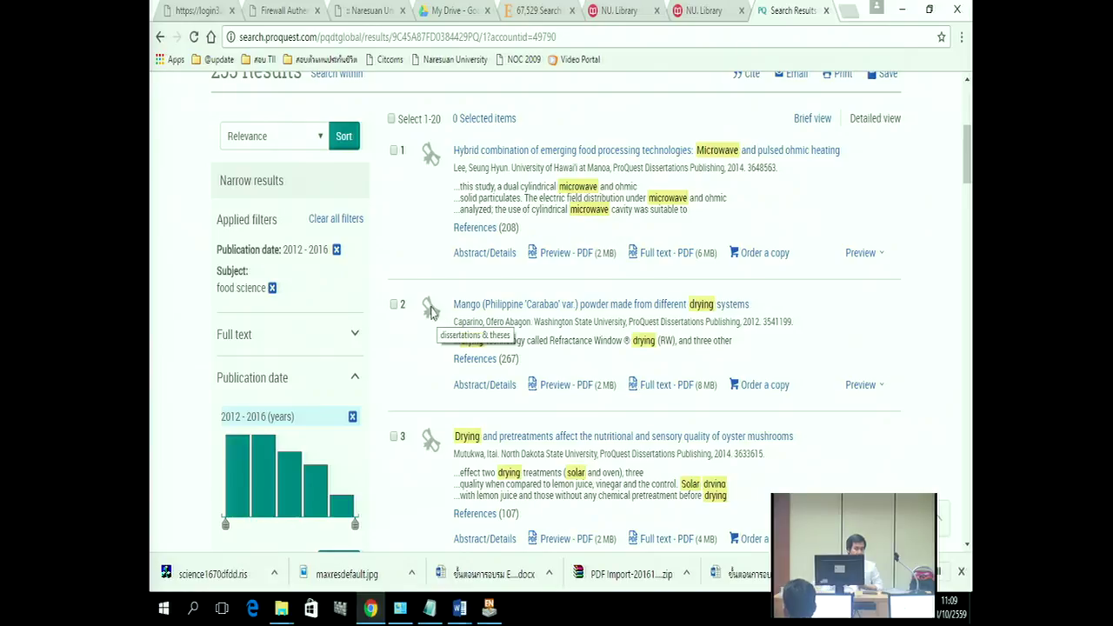
scroll(433, 313, "up", 1)
scroll(432, 313, "up", 1)
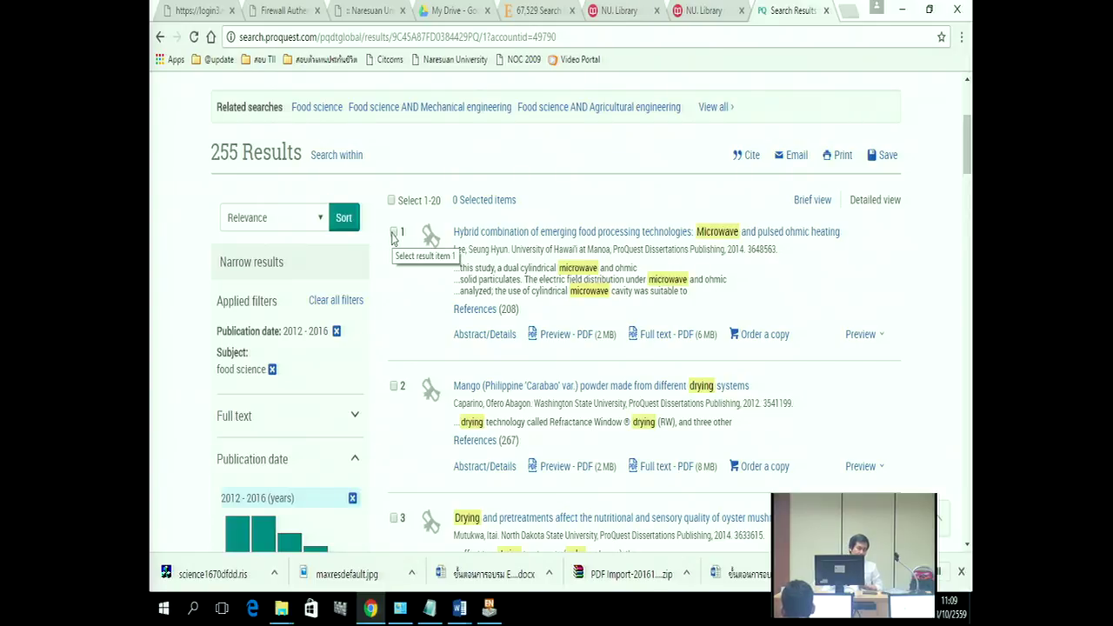
left_click(393, 233)
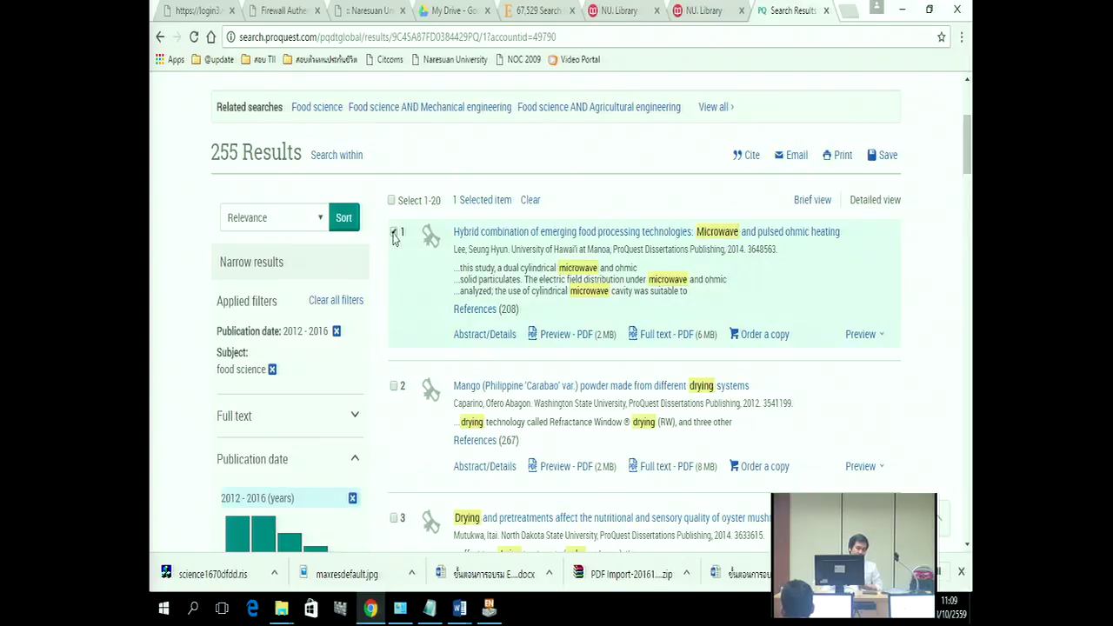
left_click(394, 233)
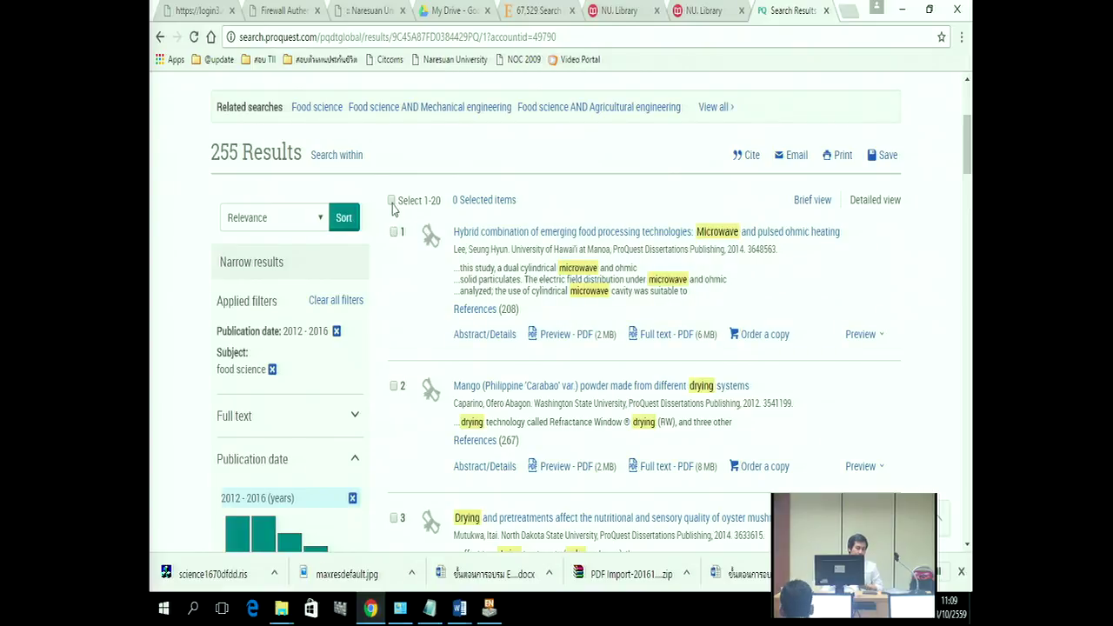
left_click(391, 202)
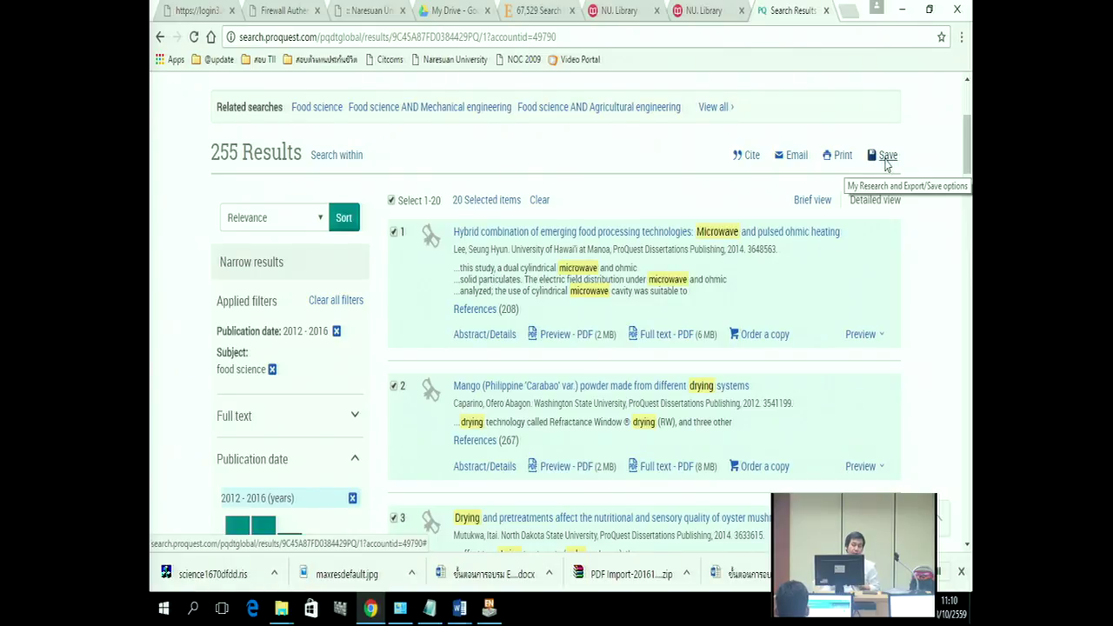
left_click(886, 158)
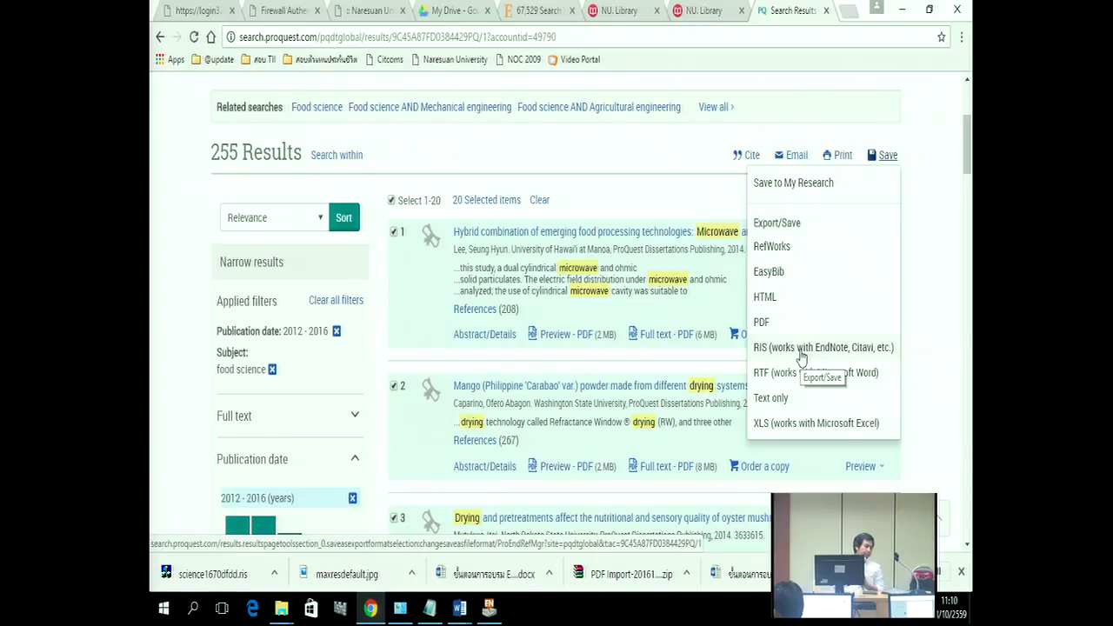
Step: Choose the RIS (works with EndNote) format and continue the export of the 20 records
left_click(800, 351)
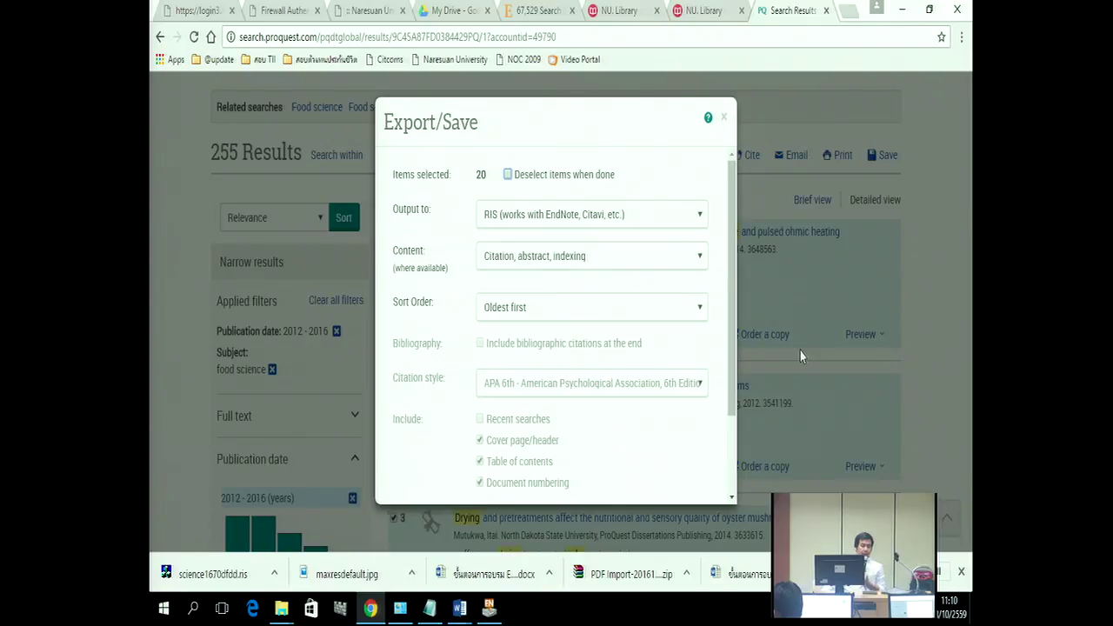
left_click_drag(729, 235, 729, 310)
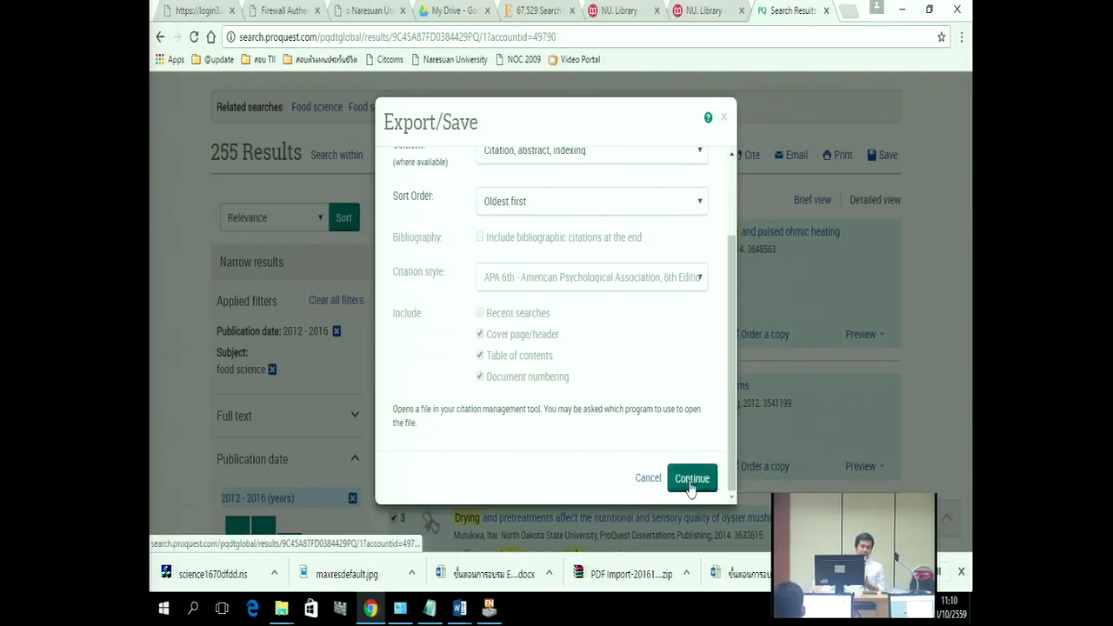
left_click(691, 481)
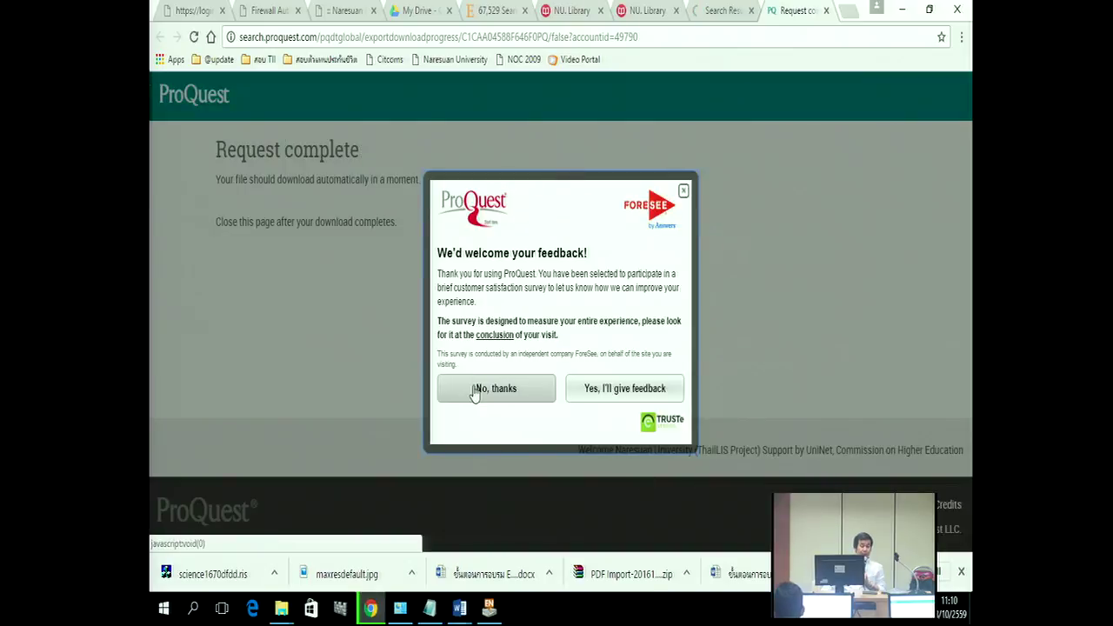
Step: Decline the ProQuest feedback survey and open the downloaded ProQuestDocument .ris file to import it into EndNote
left_click(475, 390)
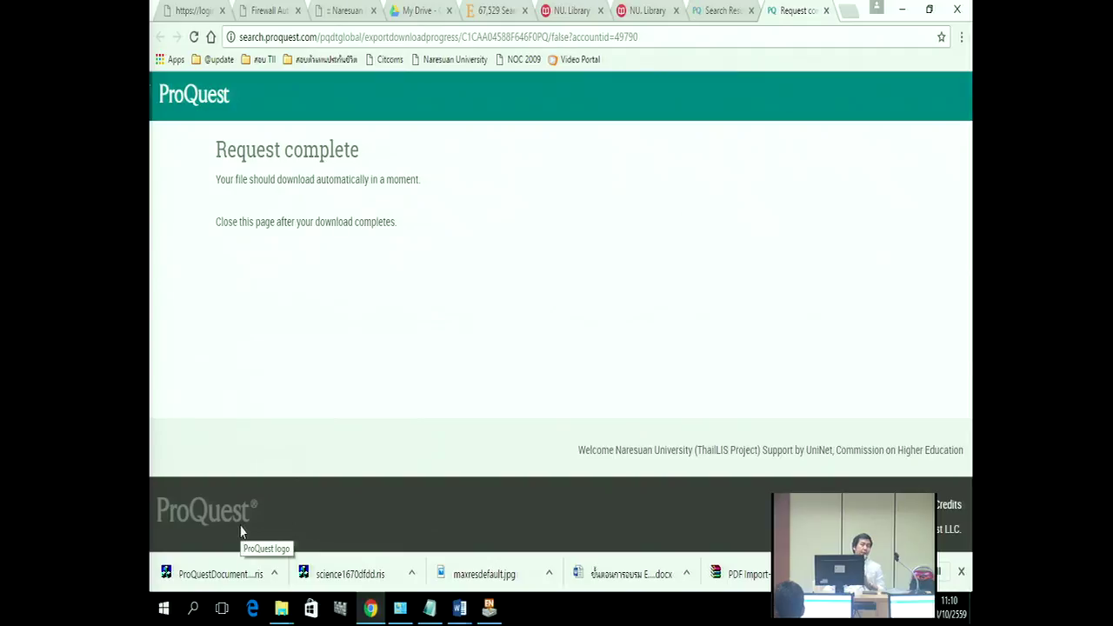
left_click(274, 574)
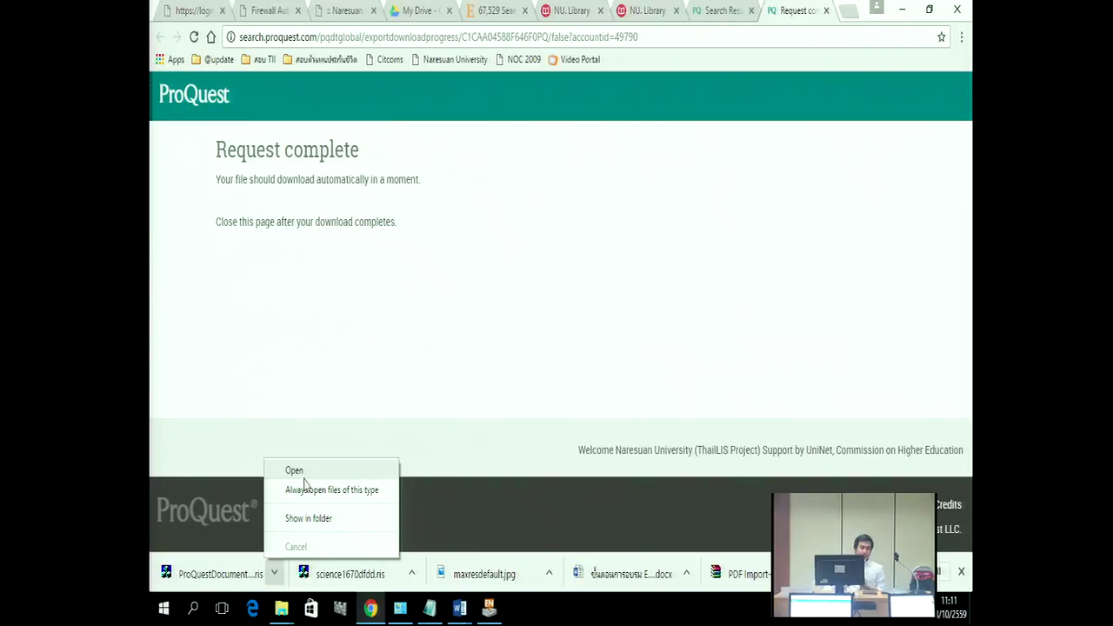
left_click(303, 475)
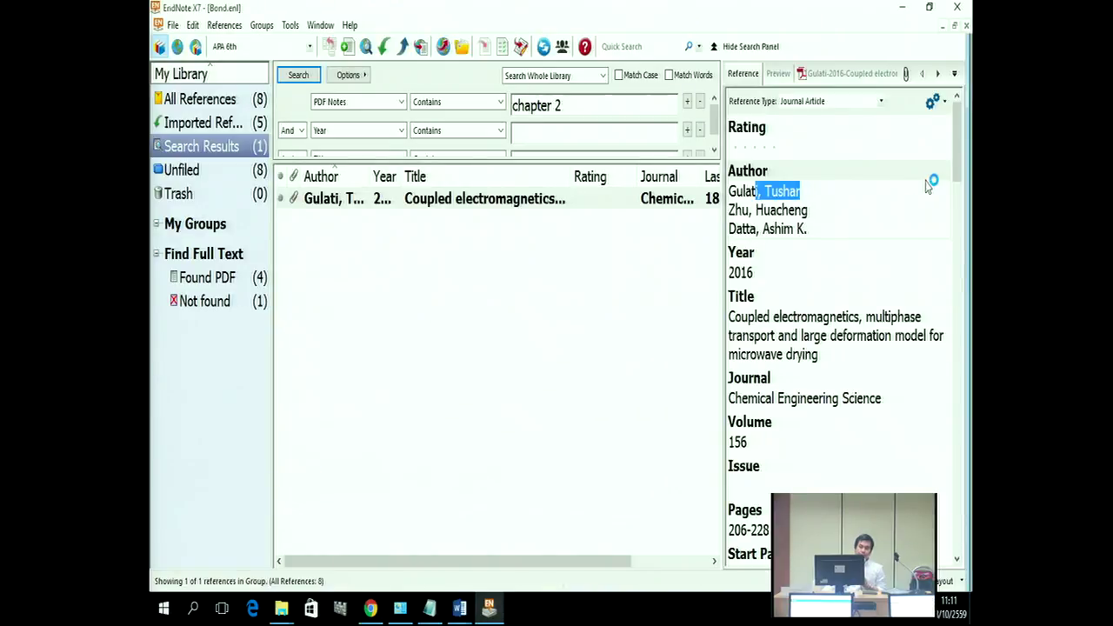
Step: Show the 20 Imported References with the reference panel at the bottom and the search panel hidden
left_click(942, 582)
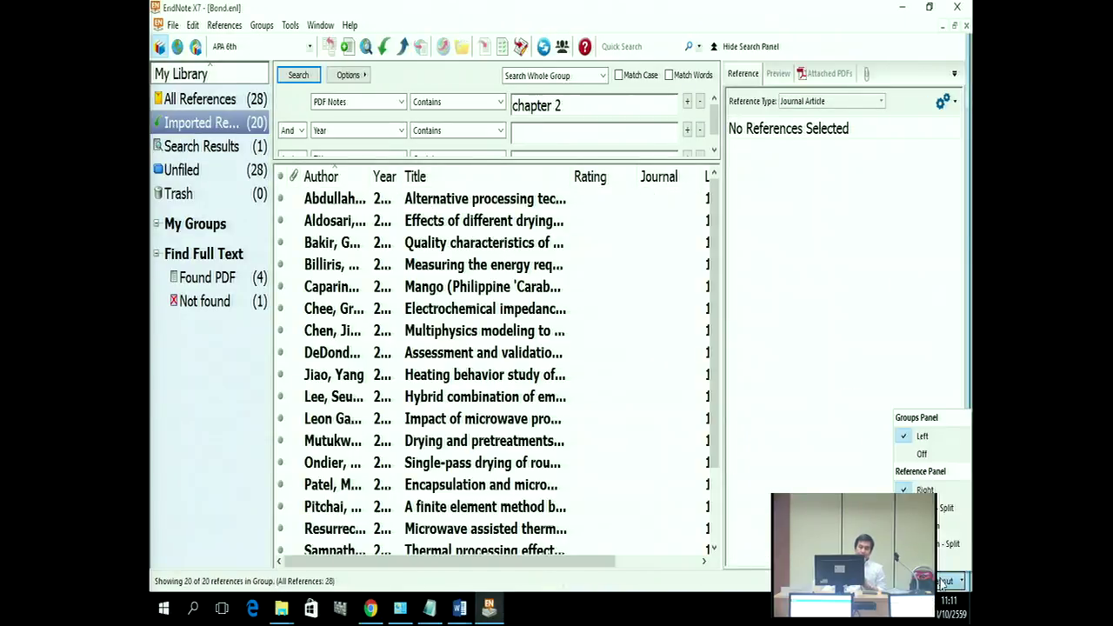
left_click(938, 511)
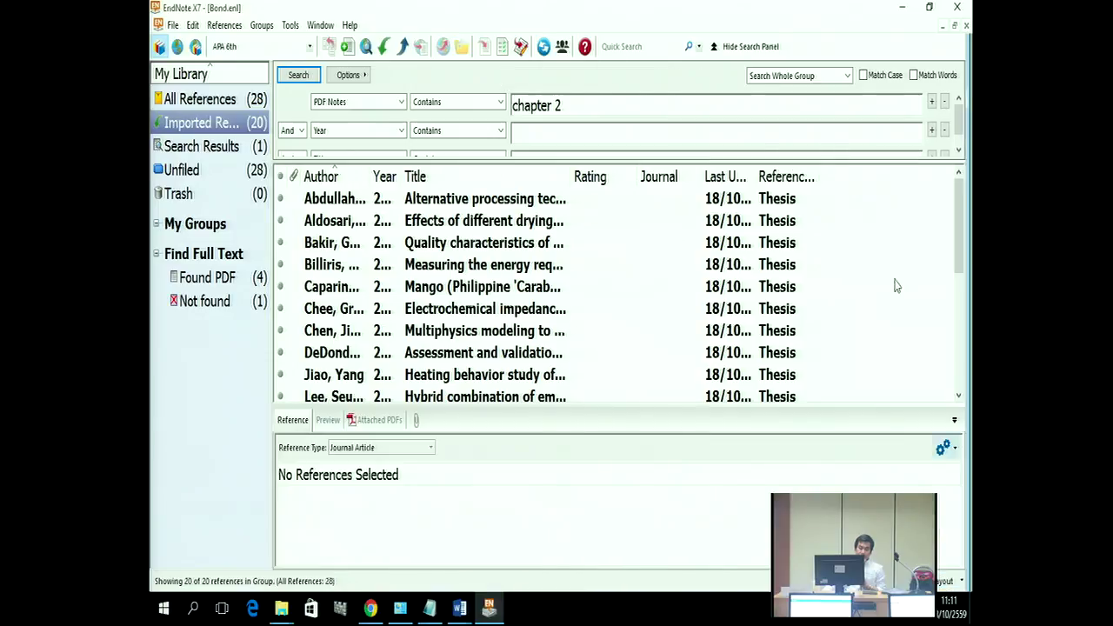
left_click(715, 46)
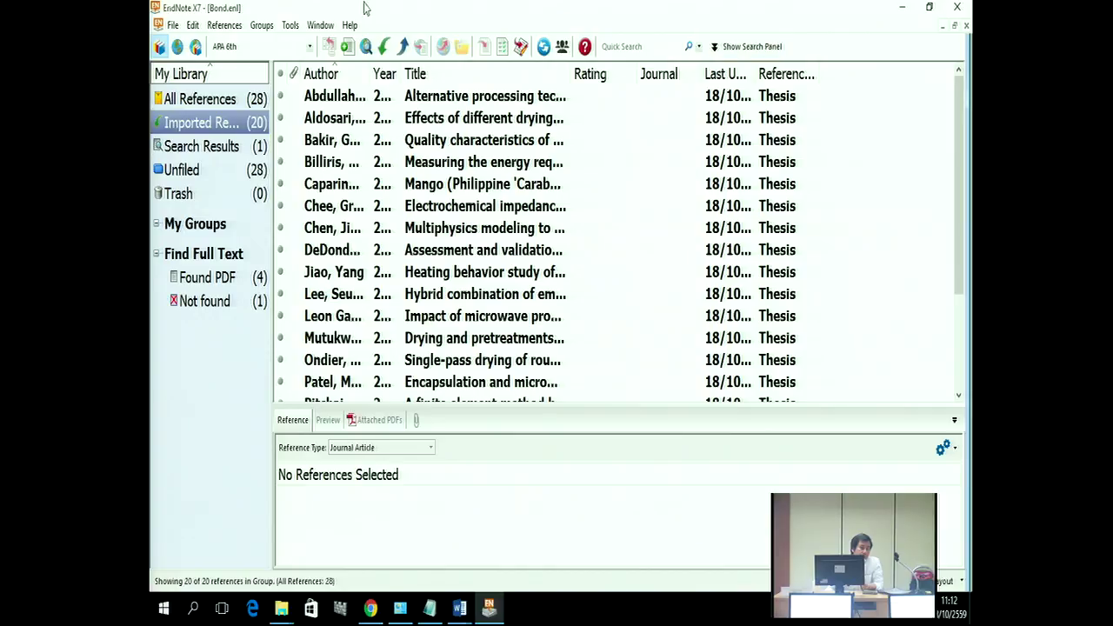
left_click(194, 26)
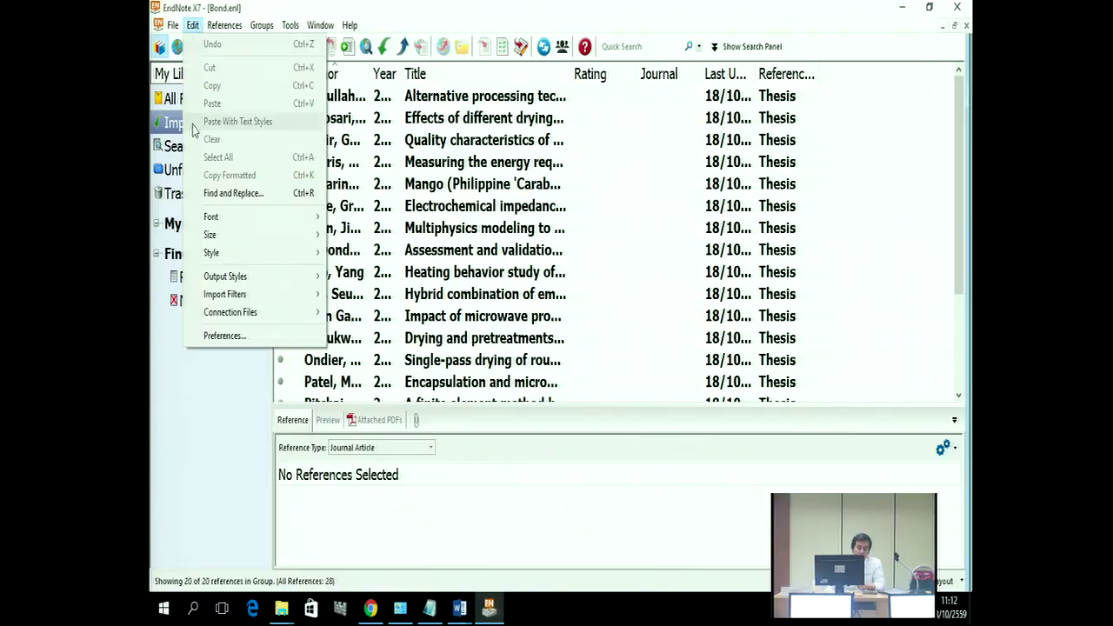
left_click(222, 336)
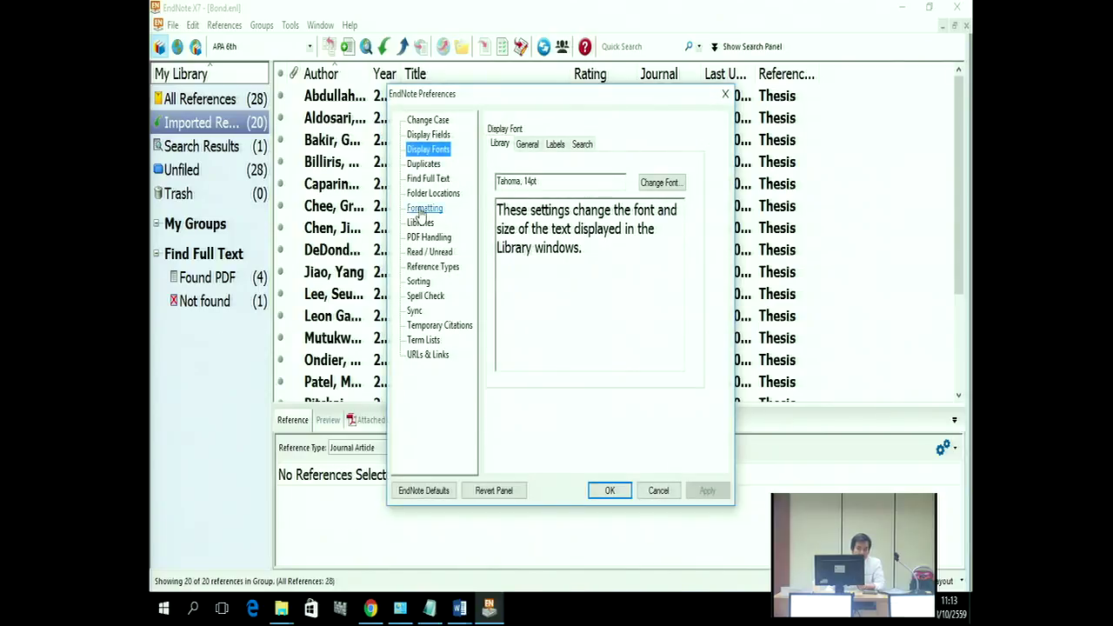
left_click(424, 180)
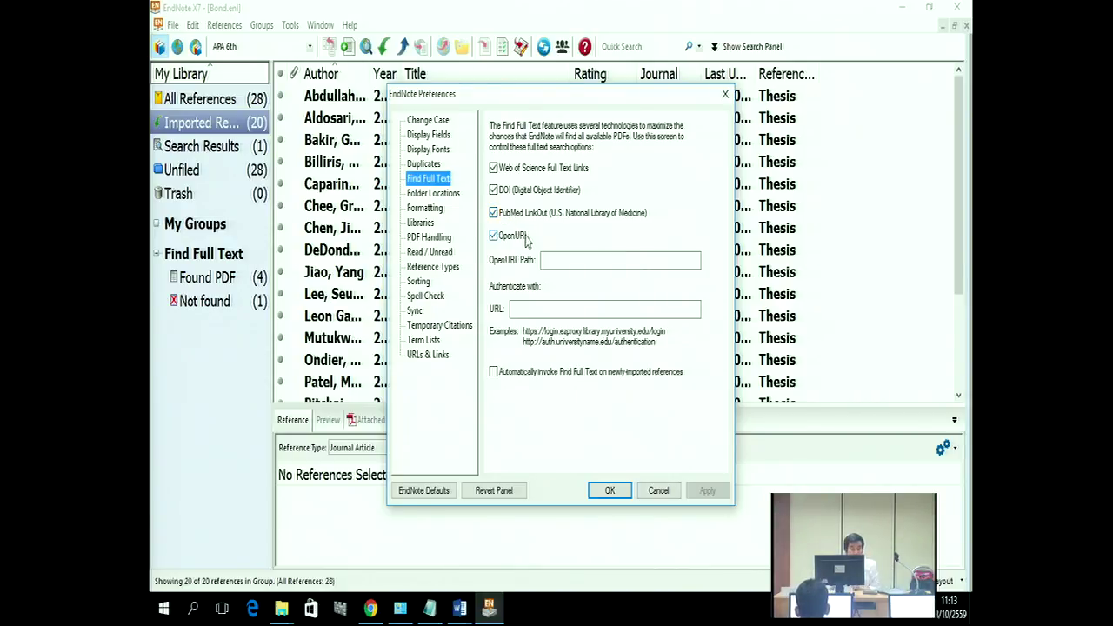
left_click(553, 261)
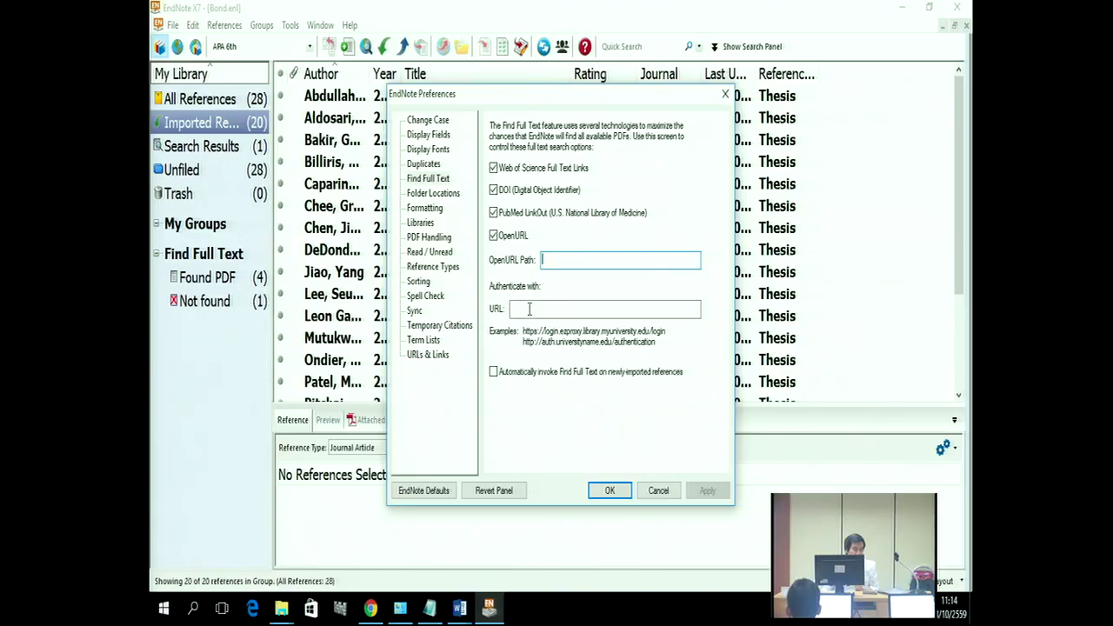
left_click(608, 492)
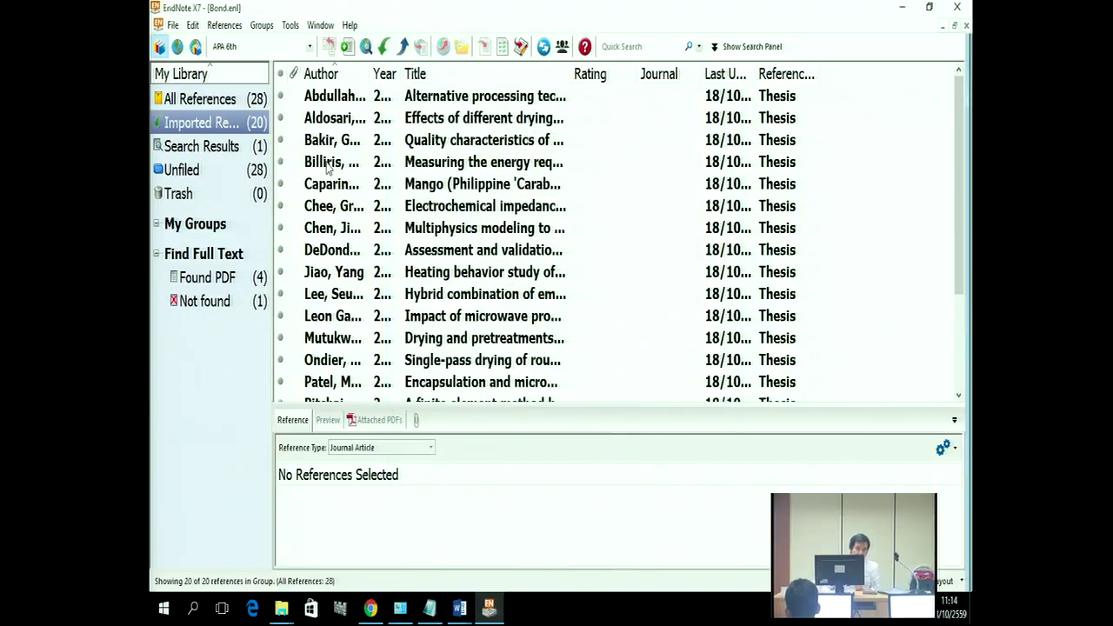
Step: Move the reference panel to the right and check the 'Measuring the energy required' thesis's empty DOI field
left_click(329, 165)
left_click(950, 581)
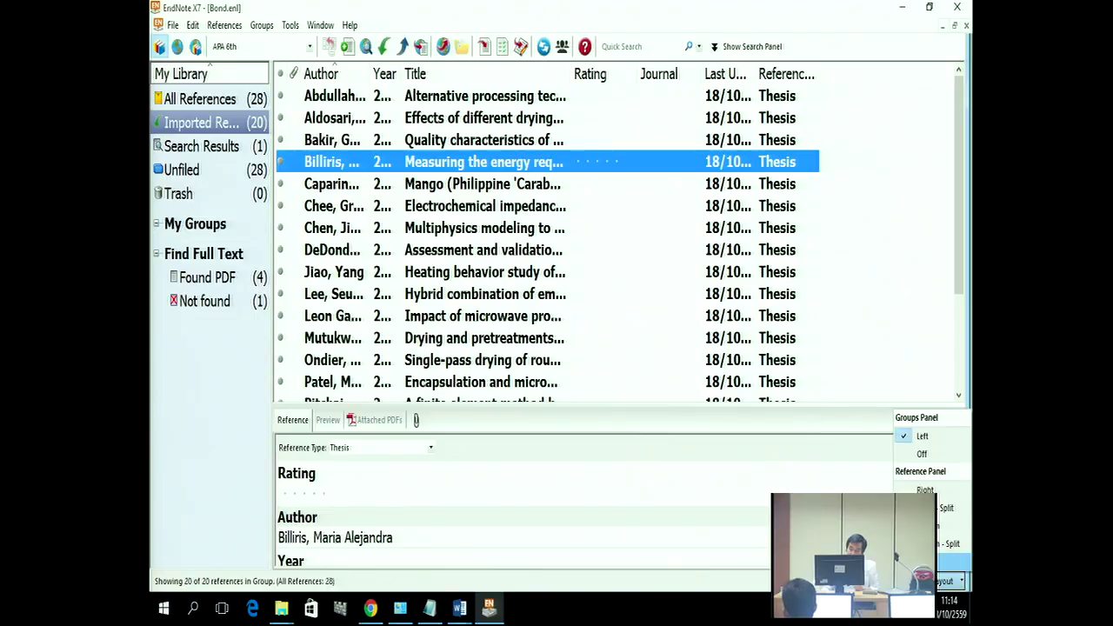
left_click(946, 508)
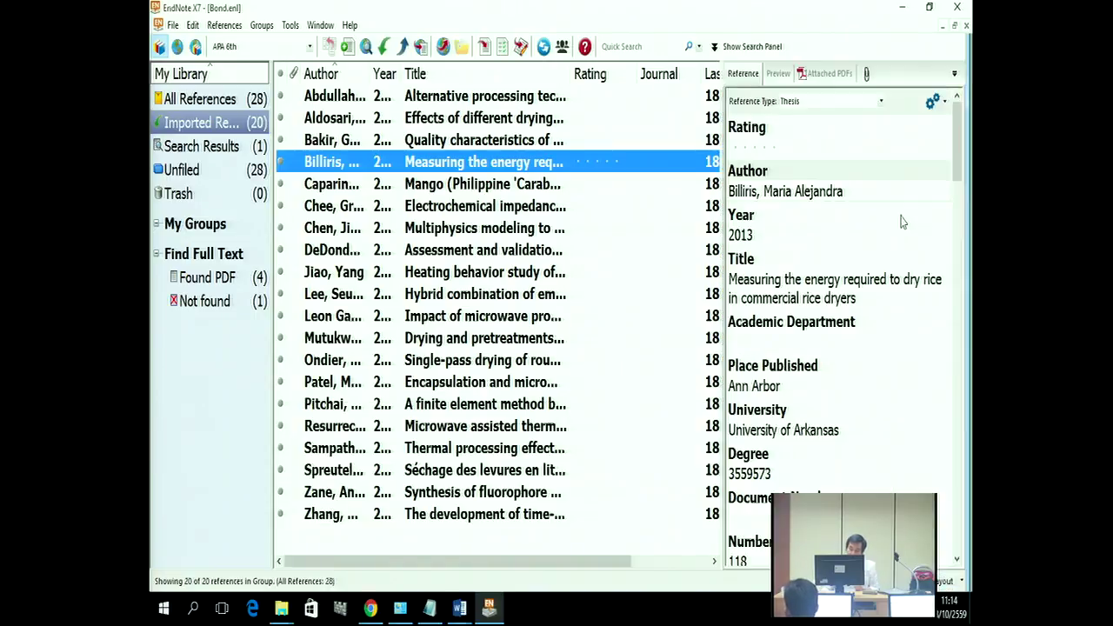
scroll(902, 237, "down", 6)
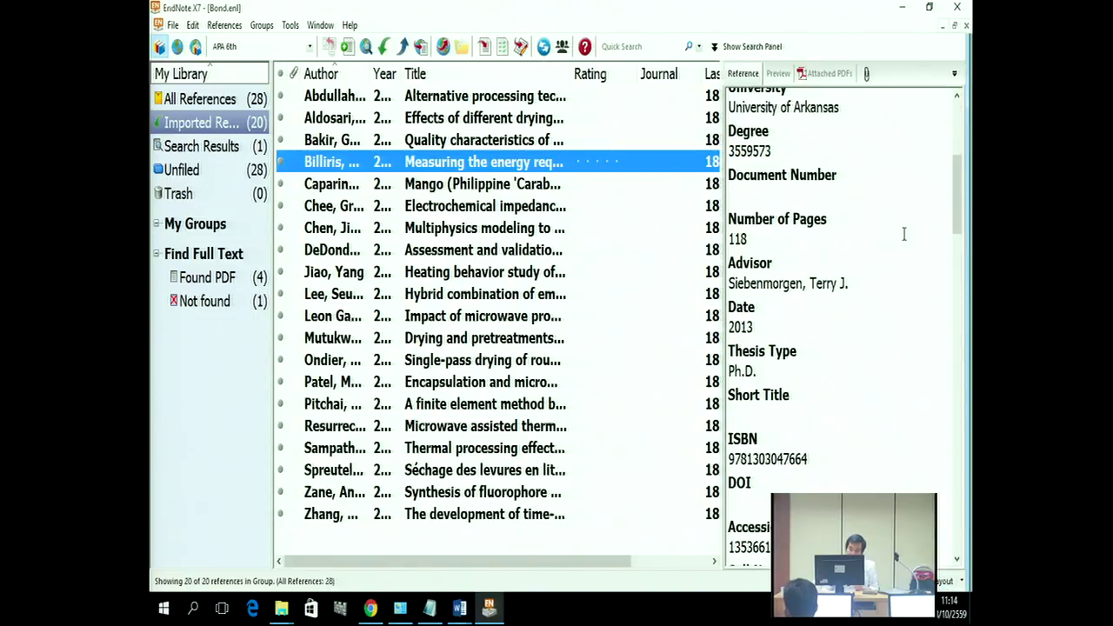
scroll(774, 364, "down", 2)
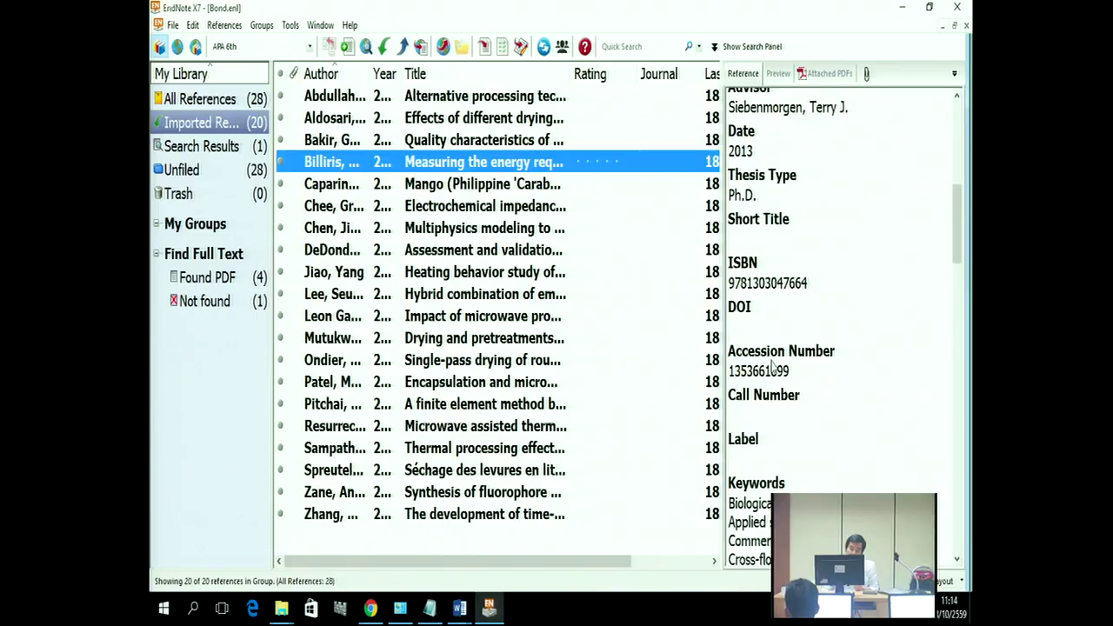
left_click(751, 327)
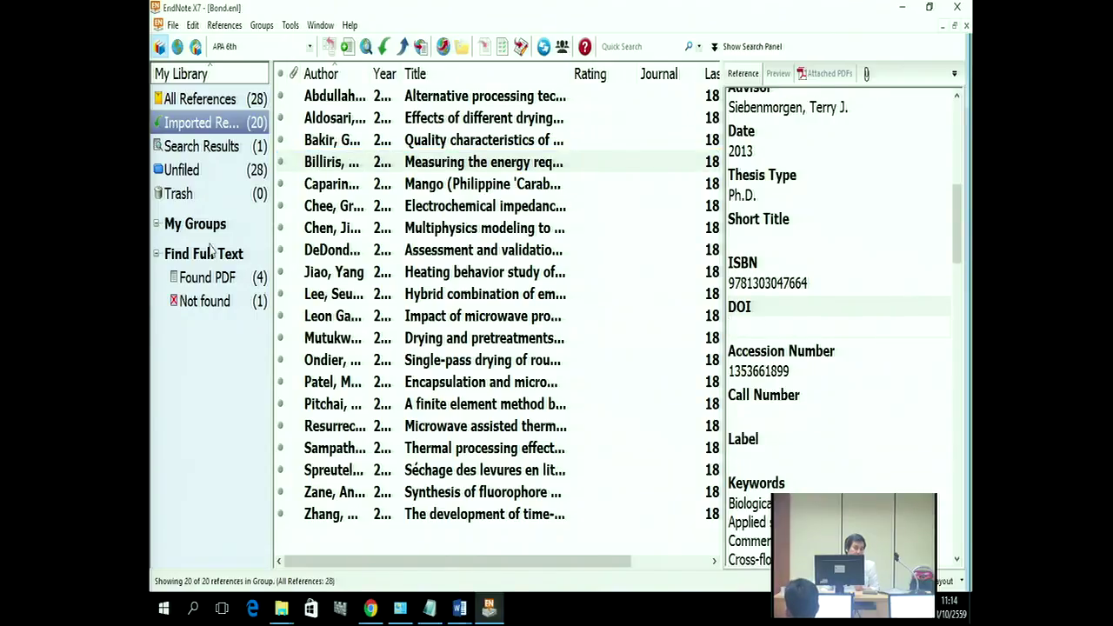
Step: Show all 28 references and select the 'The effect of high power…' article to view its ISSN and DOI
left_click(194, 106)
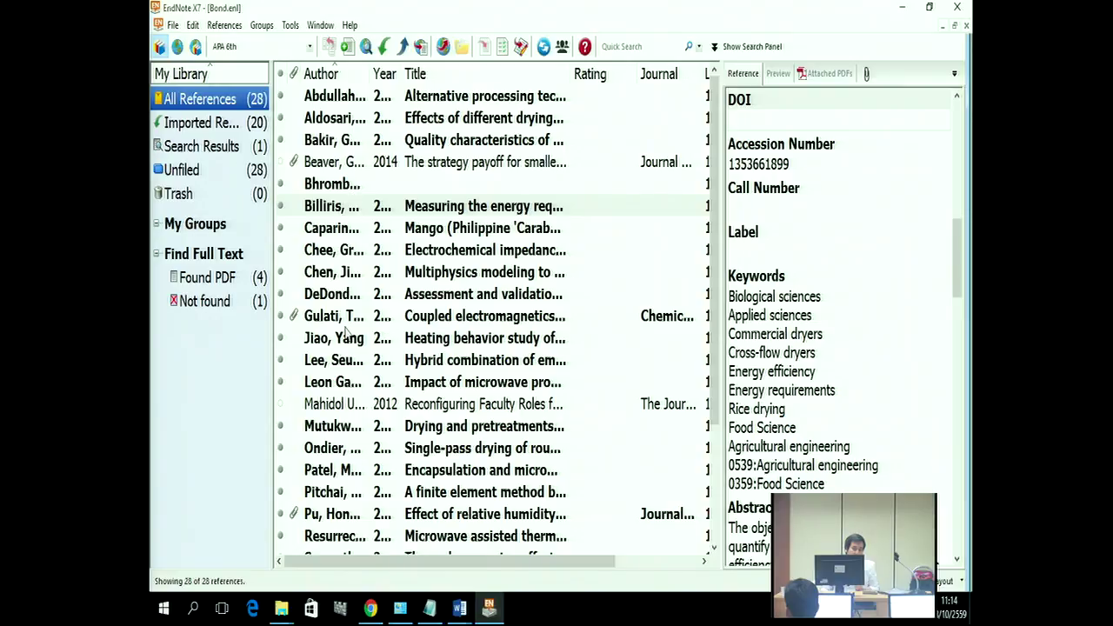
scroll(352, 328, "down", 3)
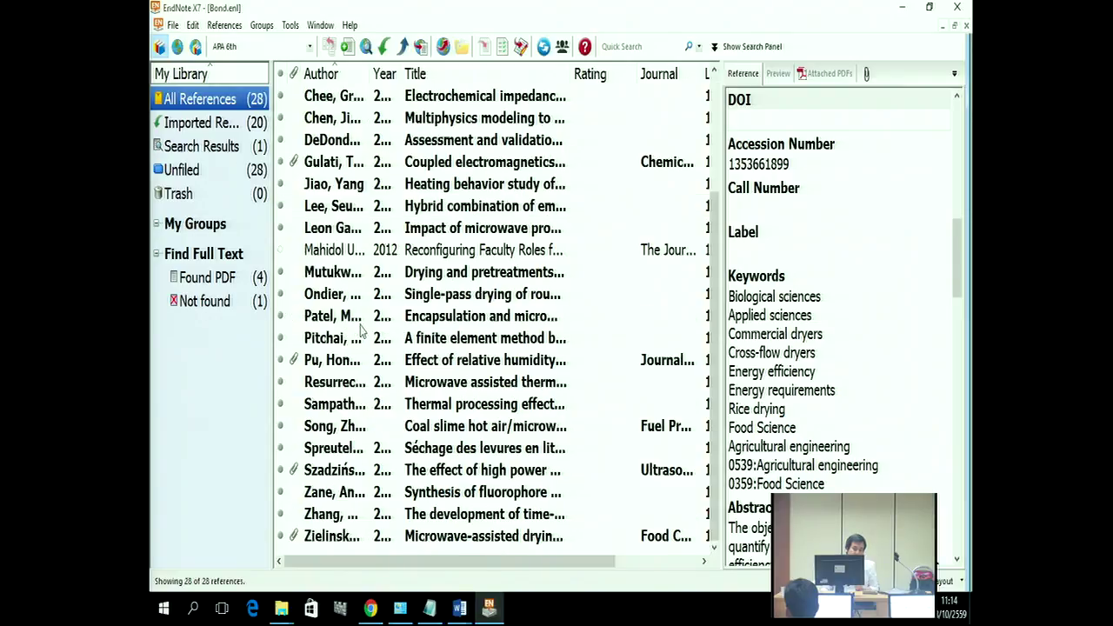
left_click(332, 470)
scroll(944, 249, "up", 1)
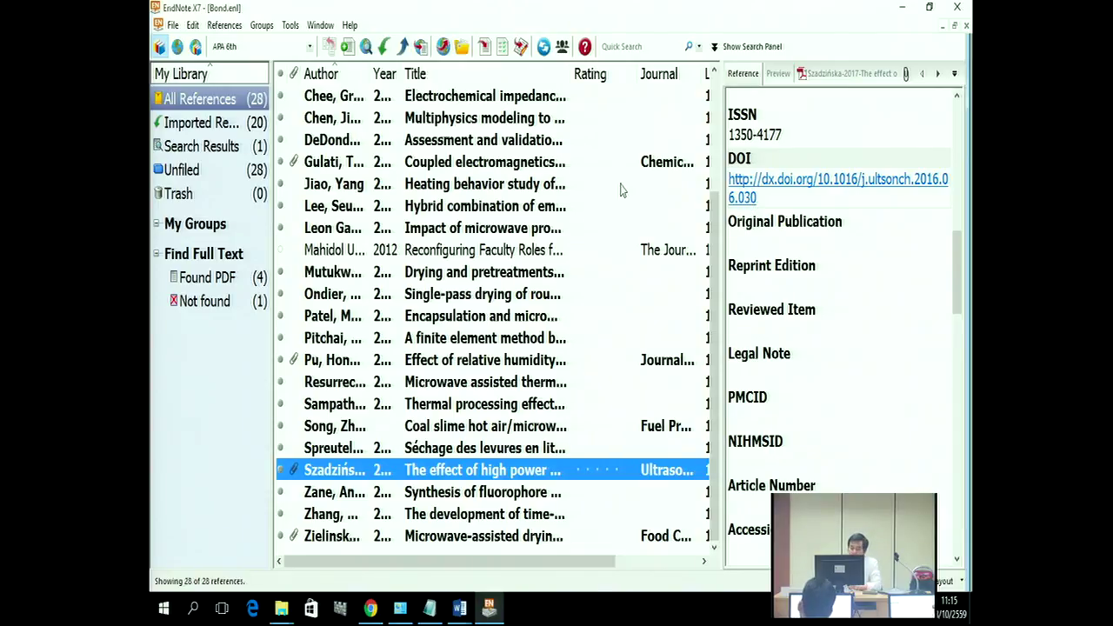
left_click(458, 613)
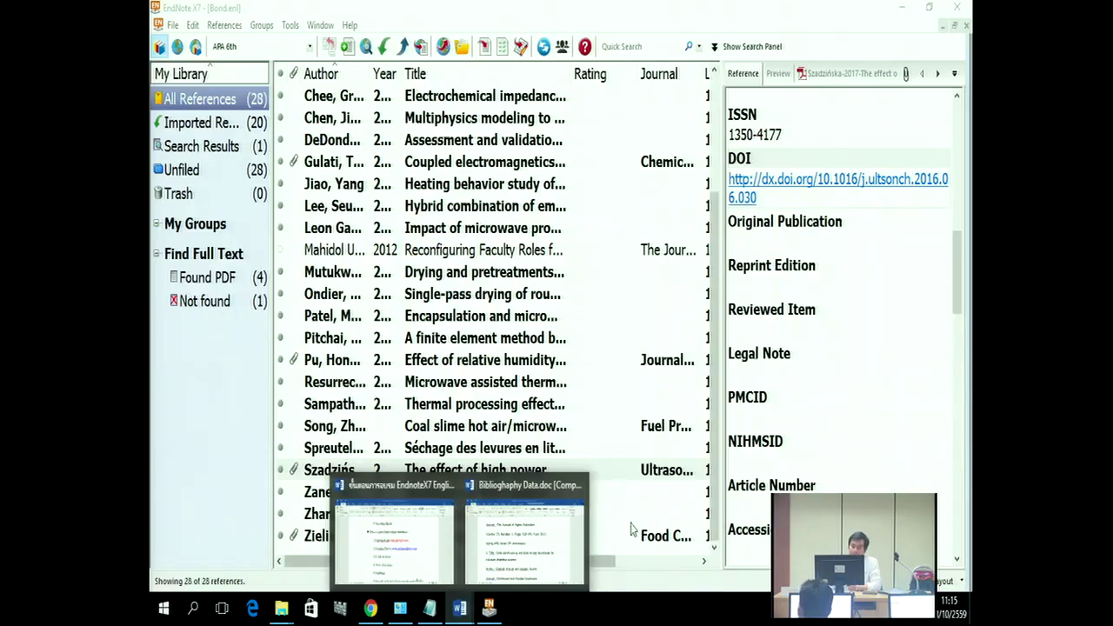
left_click(602, 421)
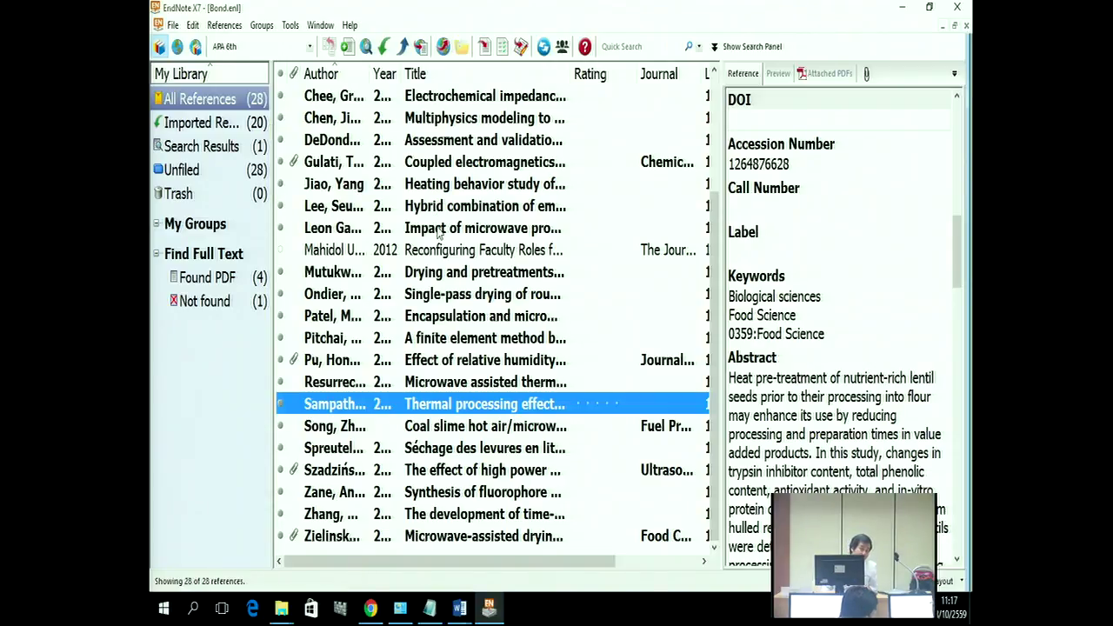
Step: Select the Gulati 2016 'Coupled electromagnetics…' reference to show its DOI 10.1016/j.ces.2016.09.004 and attached PDF
left_click(331, 165)
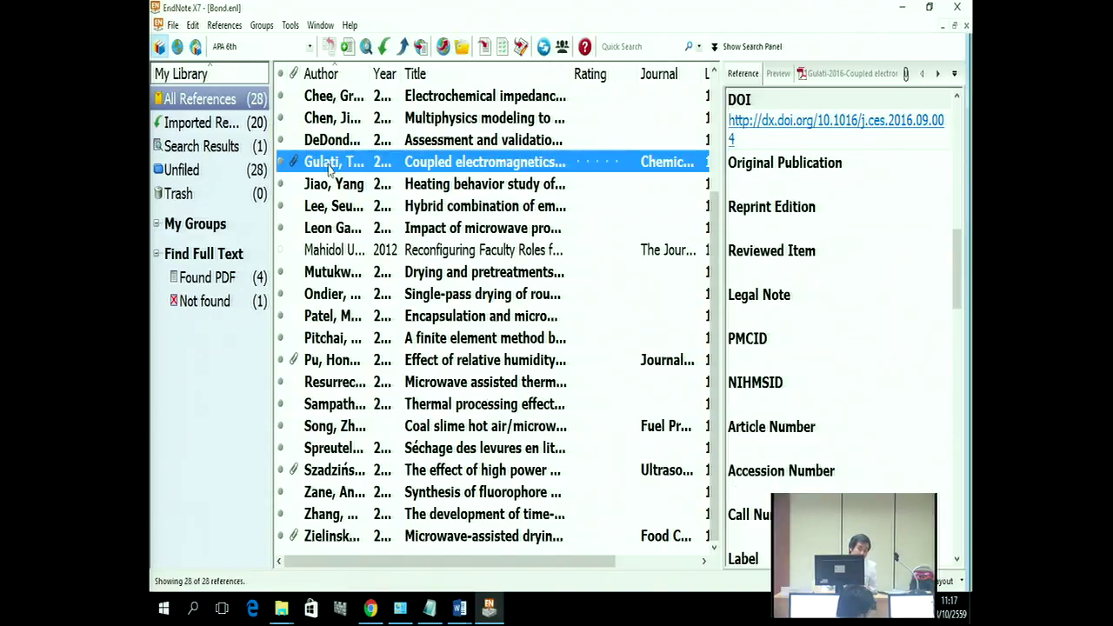
Step: Open the 'Coupled electromagnetics…' reference in the editor and inspect its Title field text
double_click(330, 166)
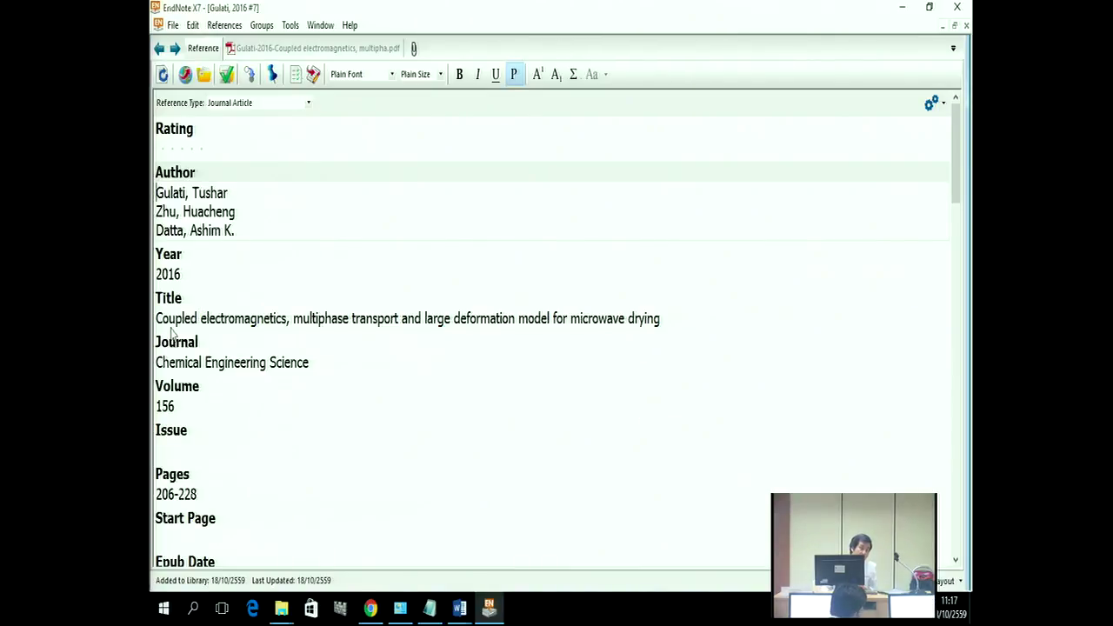
scroll(175, 327, "down", 1)
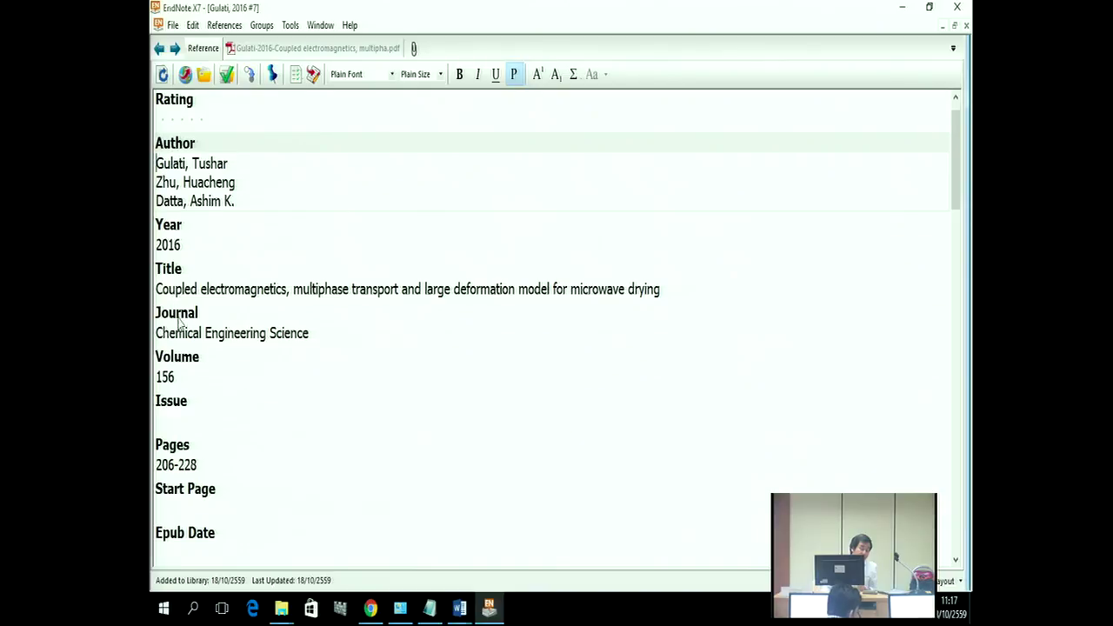
left_click(159, 288)
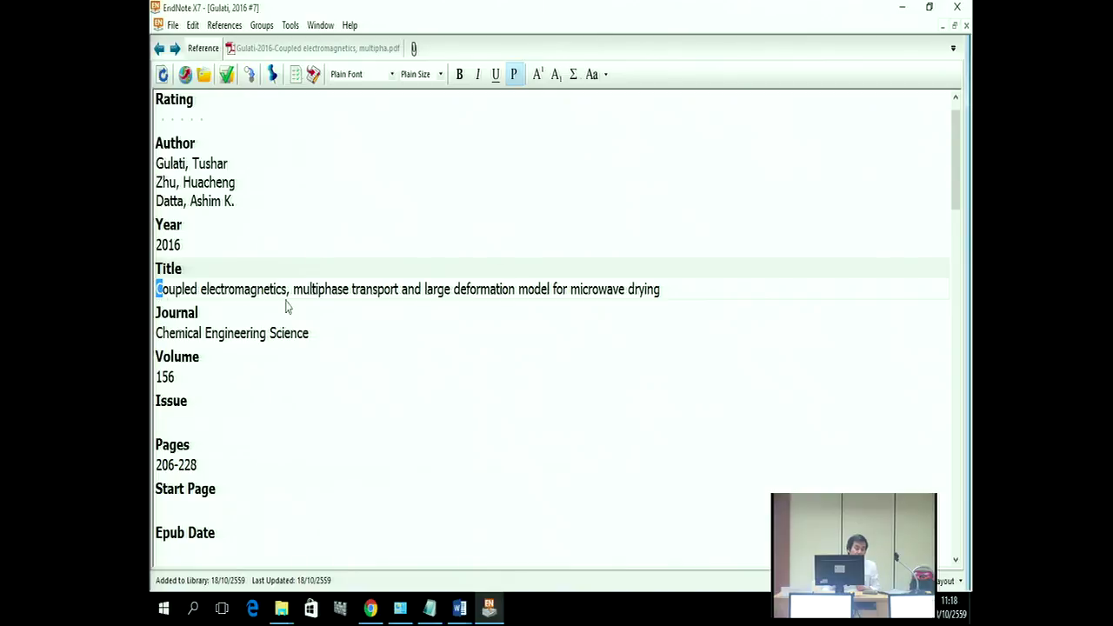
left_click_drag(678, 281, 156, 290)
left_click_drag(460, 301, 163, 290)
left_click(159, 296)
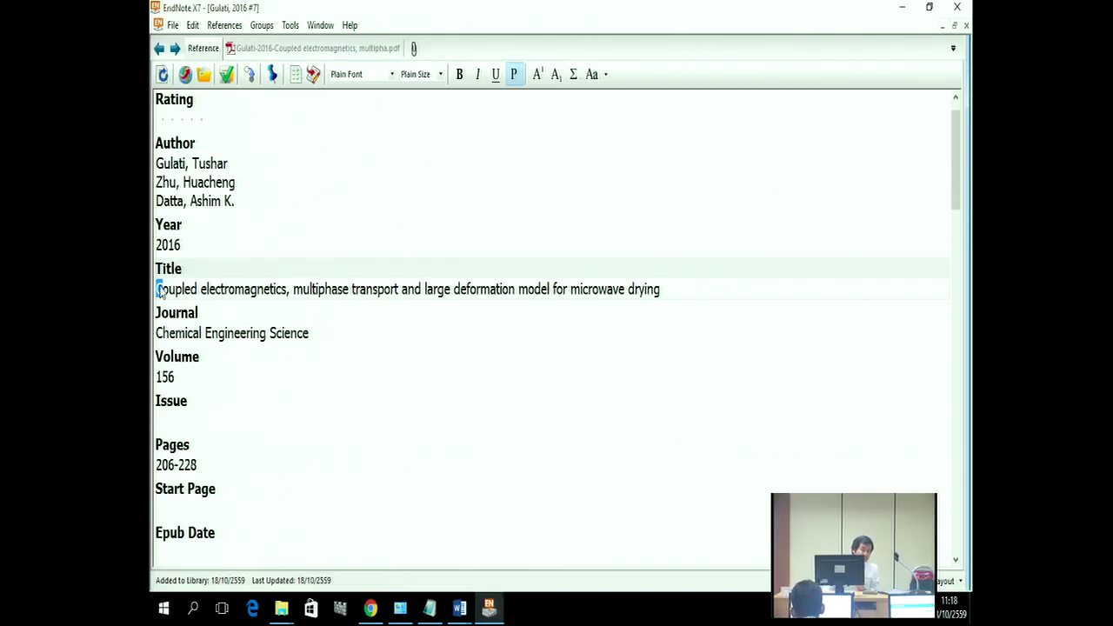
left_click(418, 445)
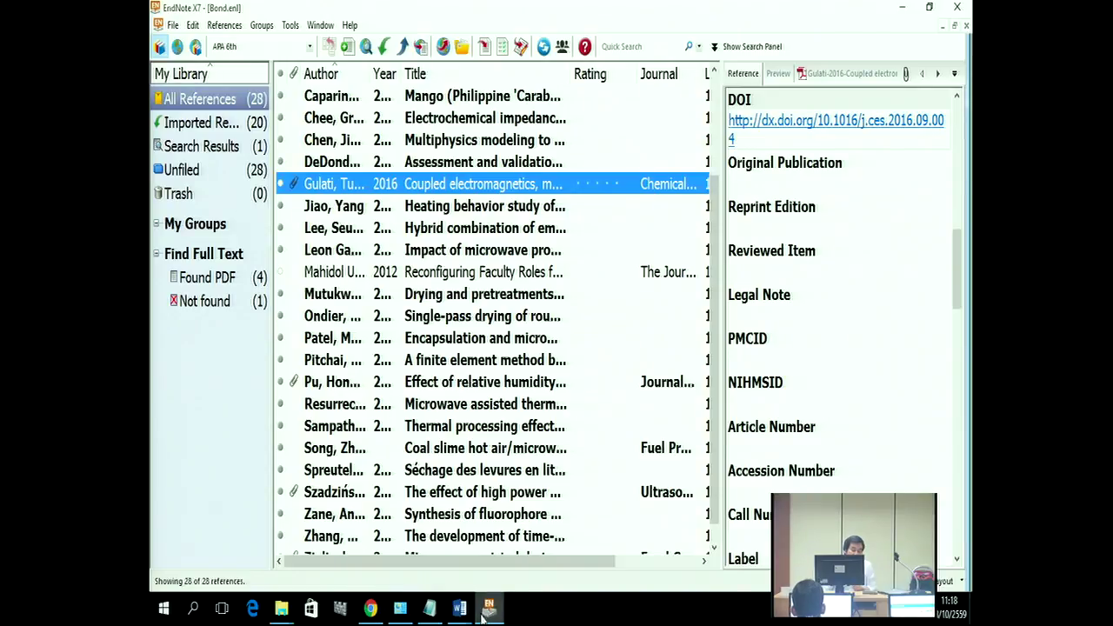
Step: Return to the Word training notes listing online databases for direct export
left_click(447, 594)
left_click(435, 560)
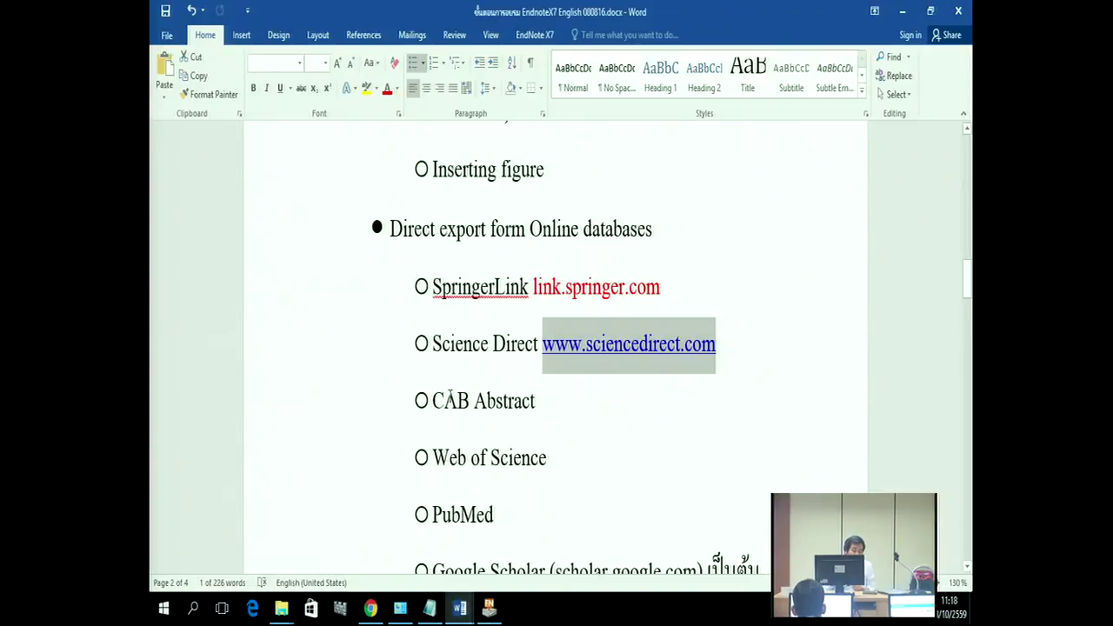
scroll(450, 397, "down", 3)
scroll(510, 398, "up", 1)
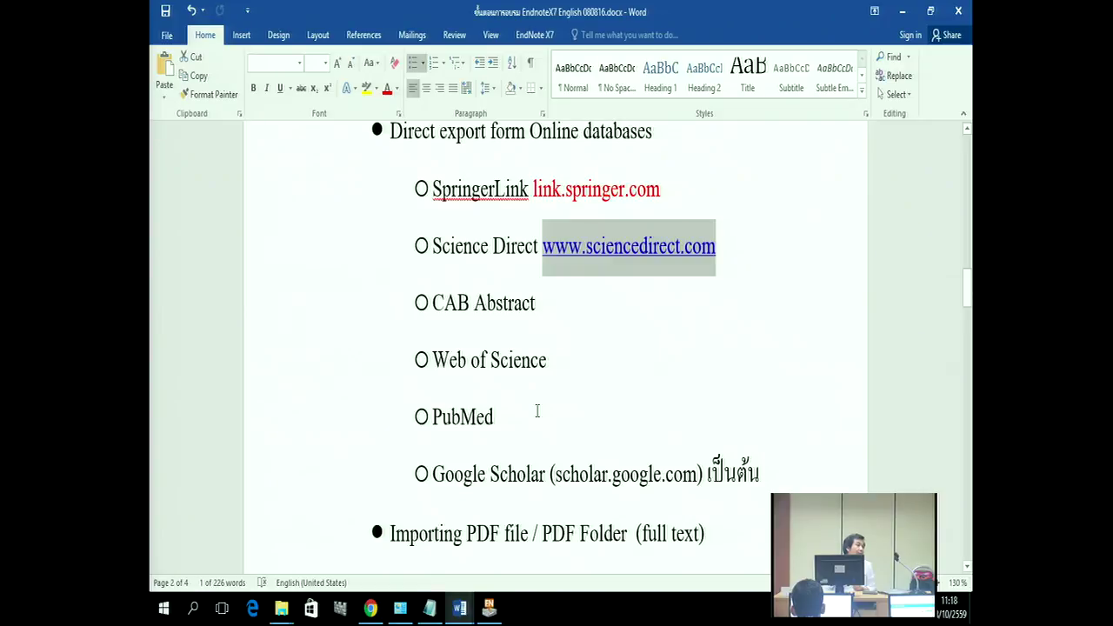
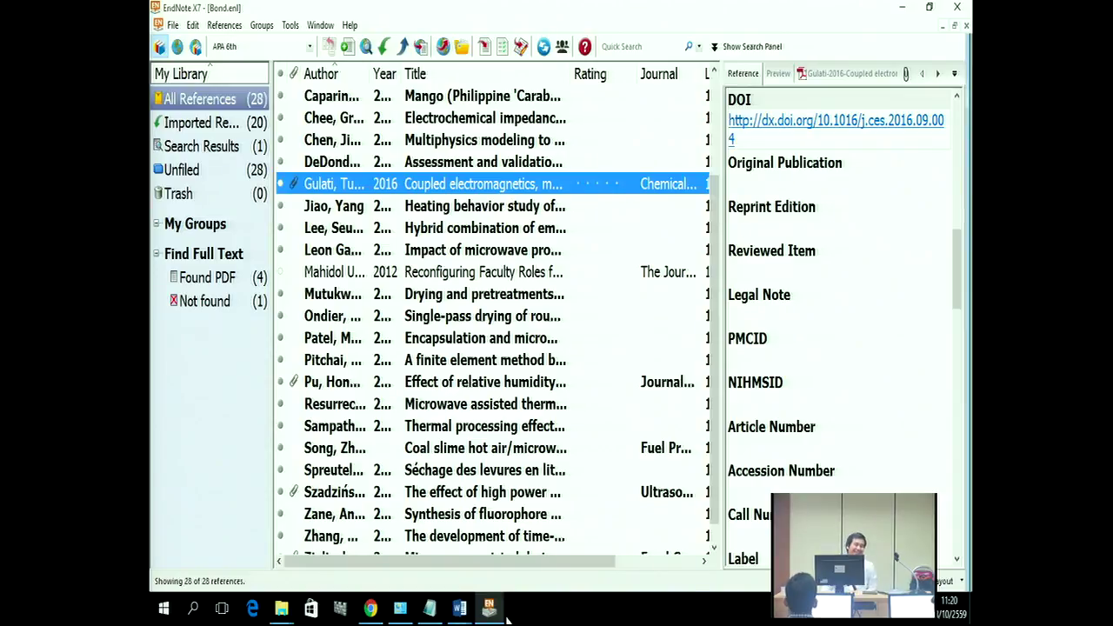
Step: Bring the EndNote training handout forward and scroll to its list of databases
mouse_move(492, 619)
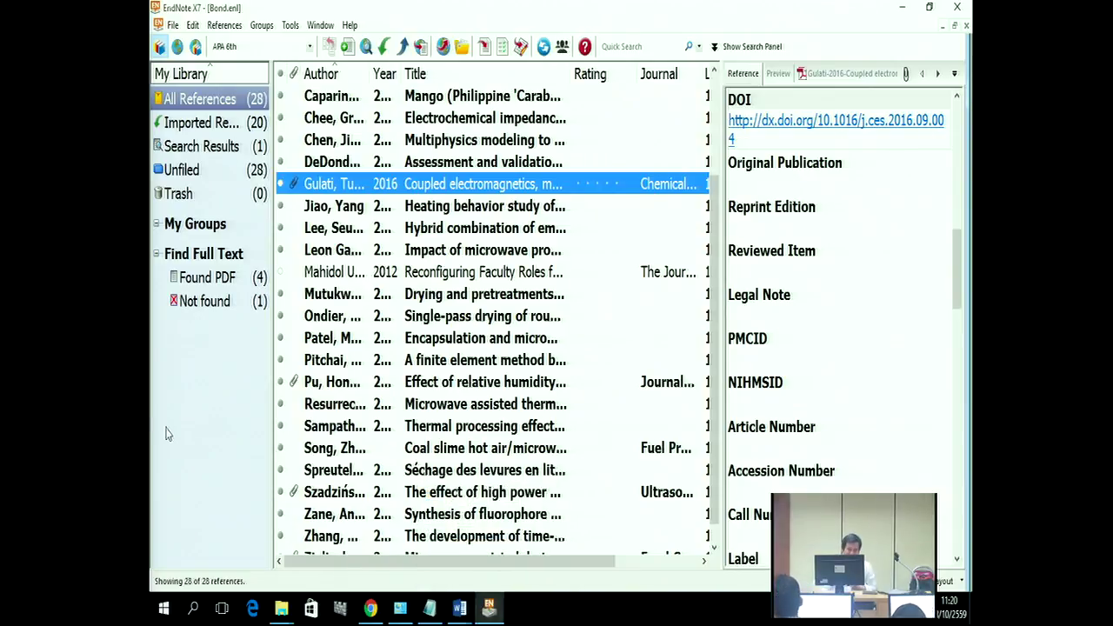
mouse_move(449, 606)
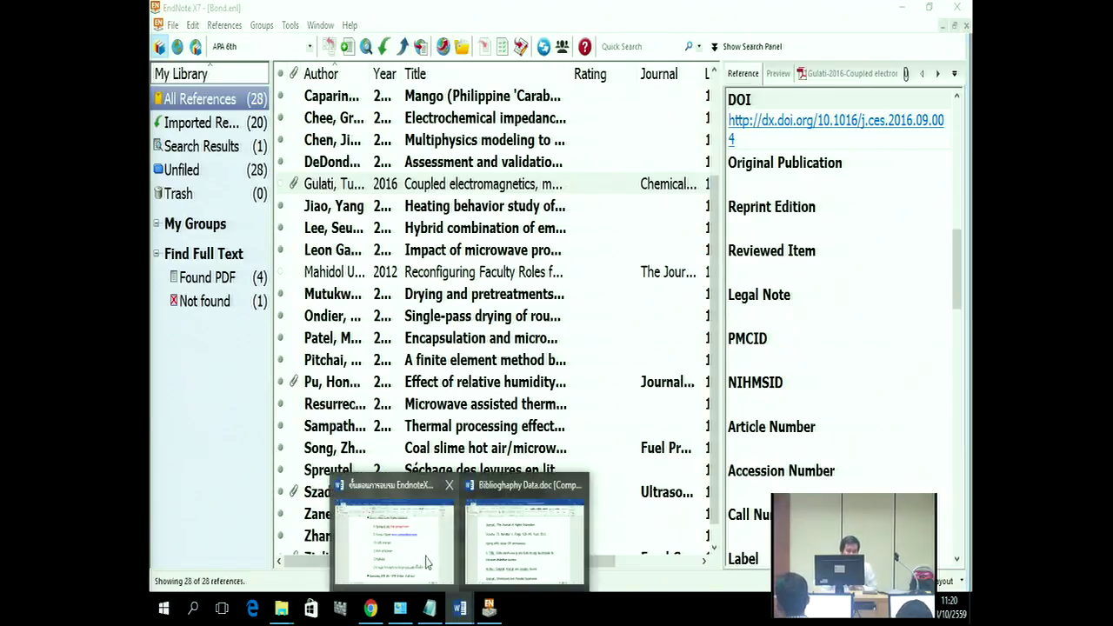
left_click(426, 557)
scroll(494, 495, "down", 1)
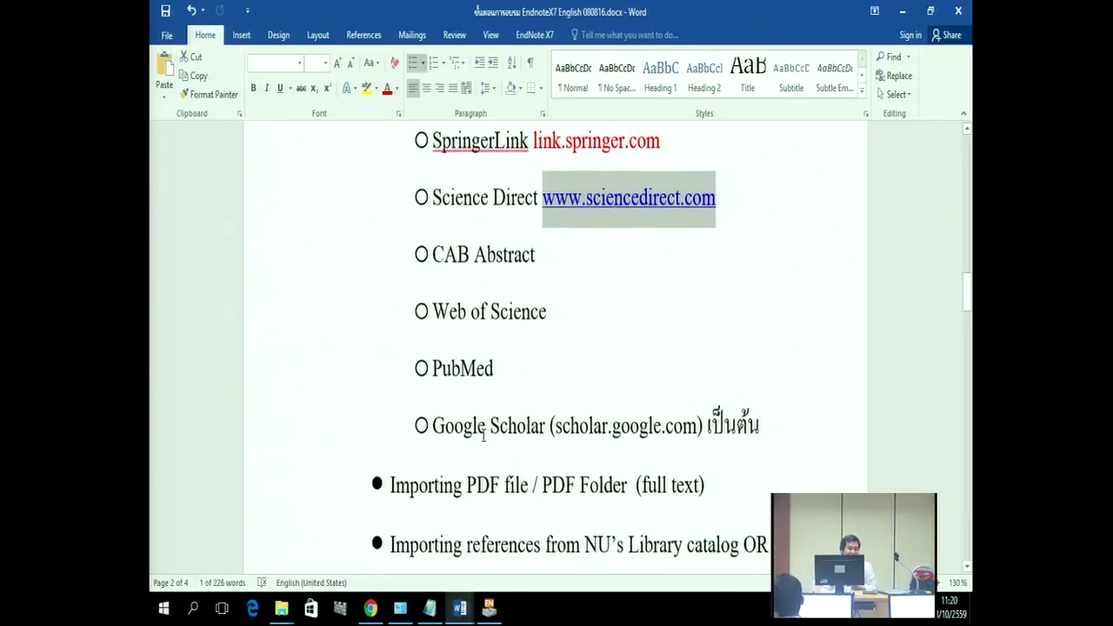
scroll(508, 361, "down", 1)
scroll(512, 352, "down", 1)
Step: Highlight the Web of Science and PubMed entries in the handout's database list
left_click_drag(439, 216, 513, 221)
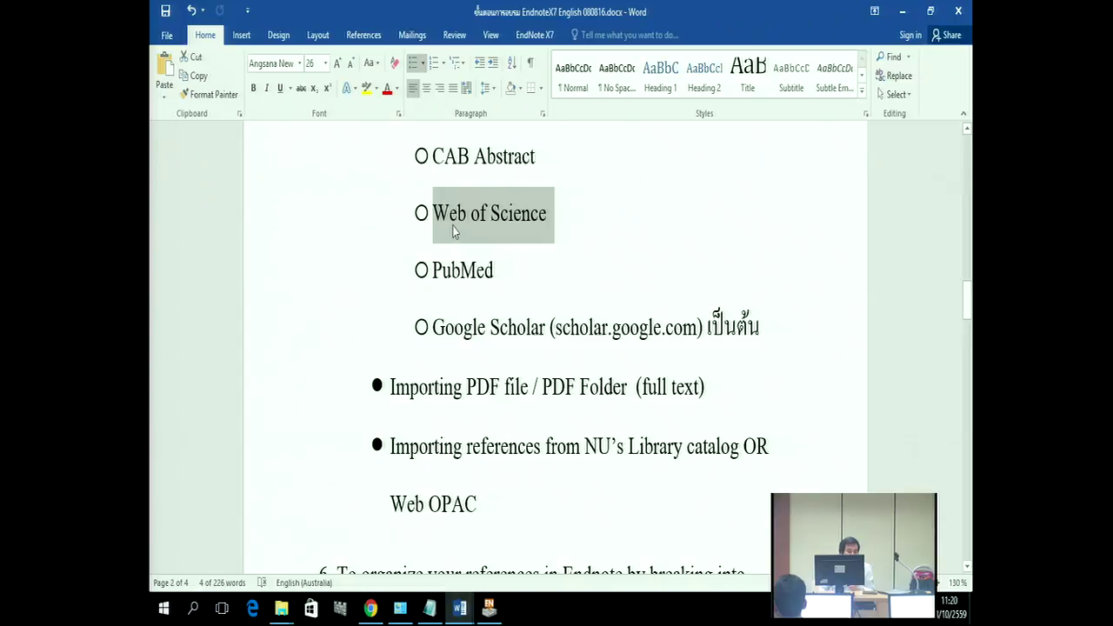
left_click_drag(496, 270, 462, 270)
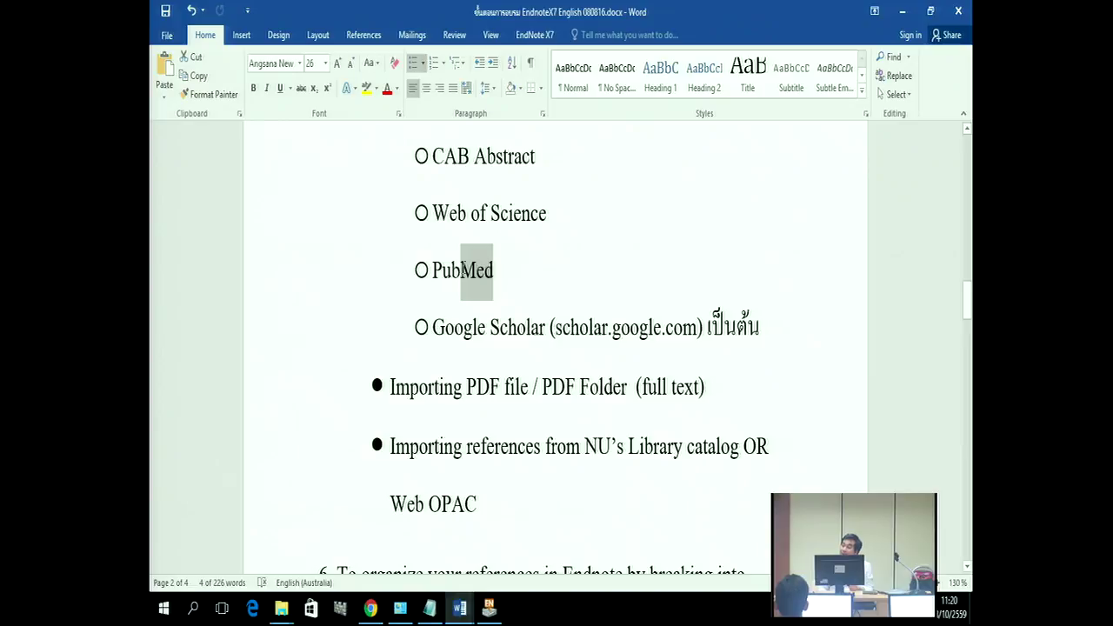
left_click_drag(462, 271, 464, 274)
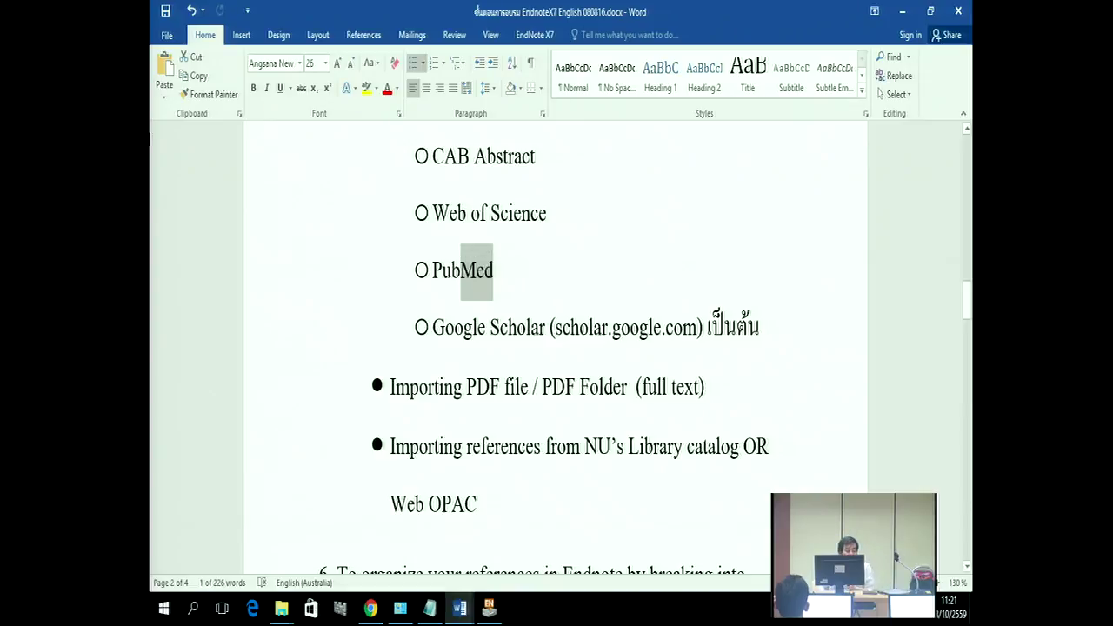
left_click_drag(486, 271, 443, 272)
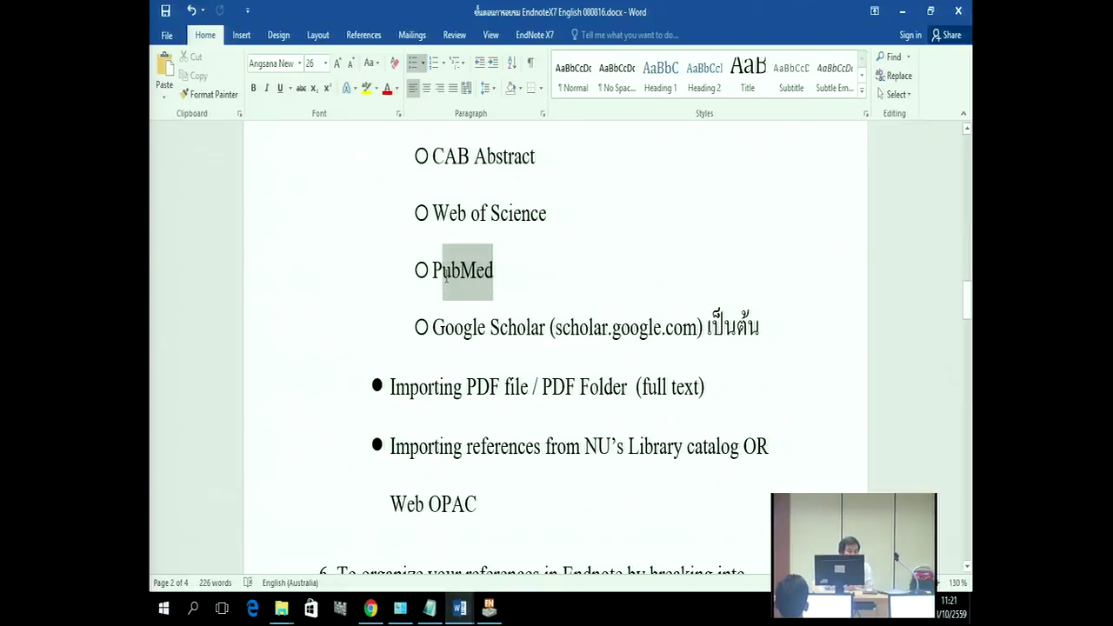
left_click_drag(548, 213, 432, 215)
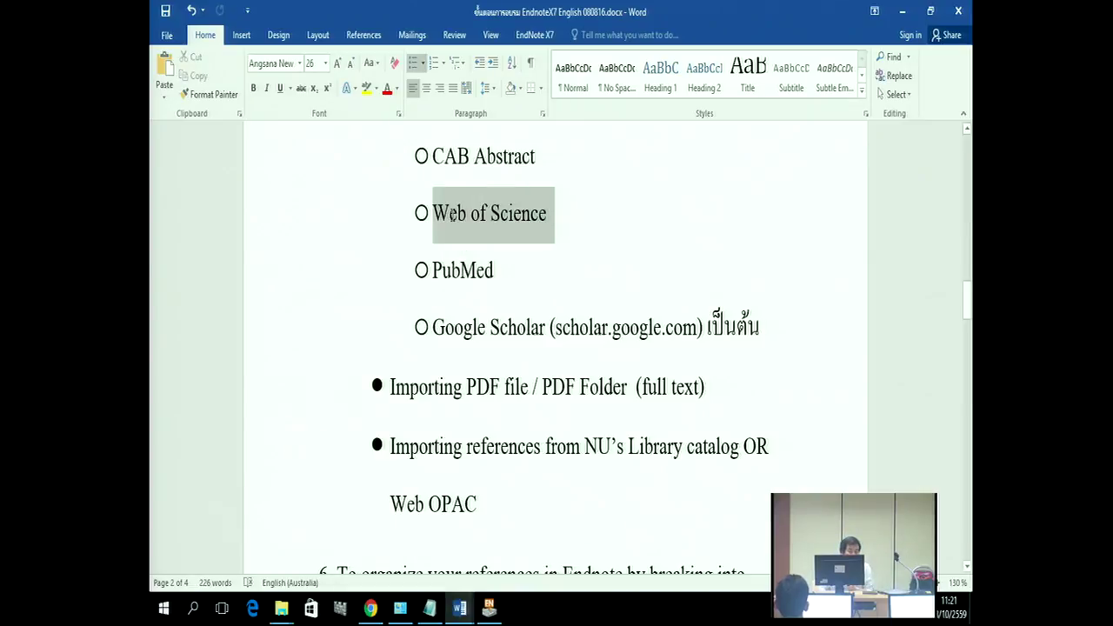
left_click(372, 608)
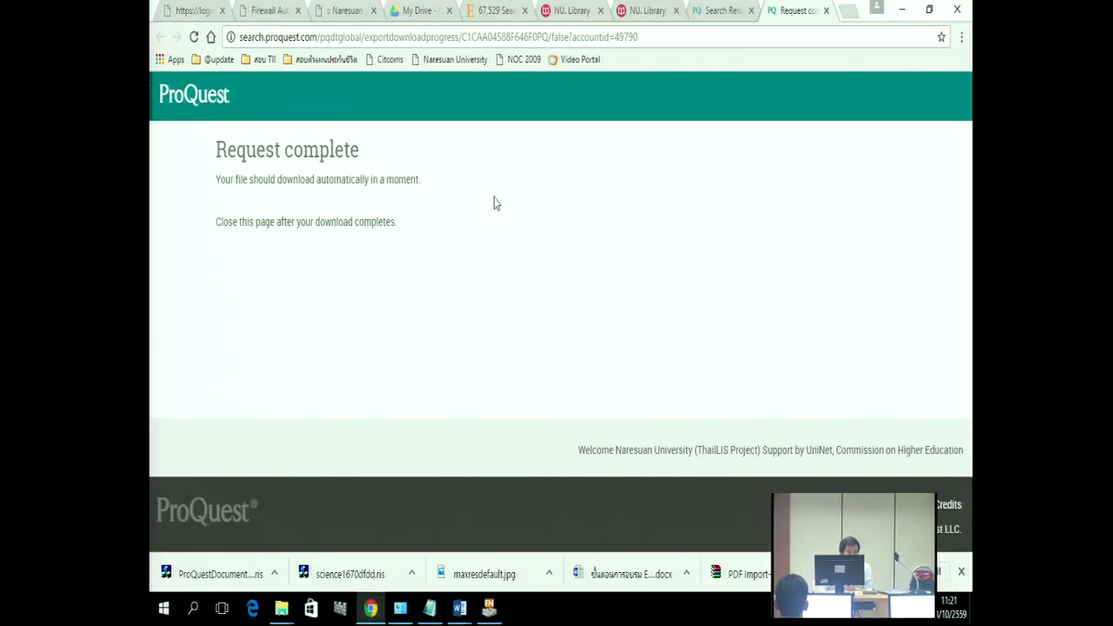
Step: Open Web of Science (ISI) from the NU Library database list
left_click(639, 8)
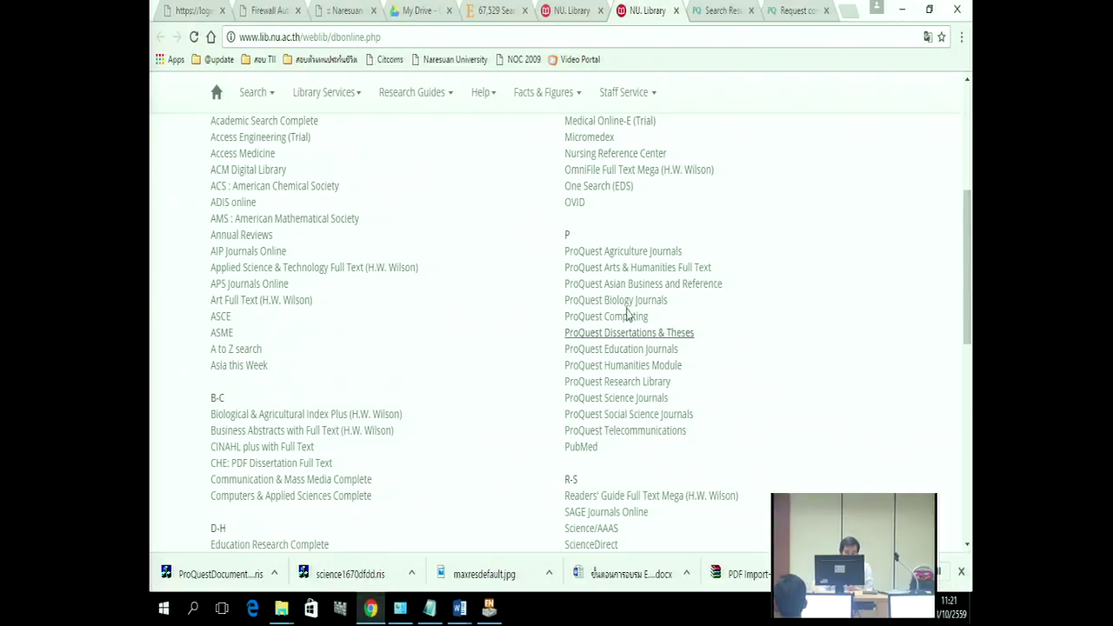
scroll(643, 348, "down", 4)
scroll(659, 393, "down", 2)
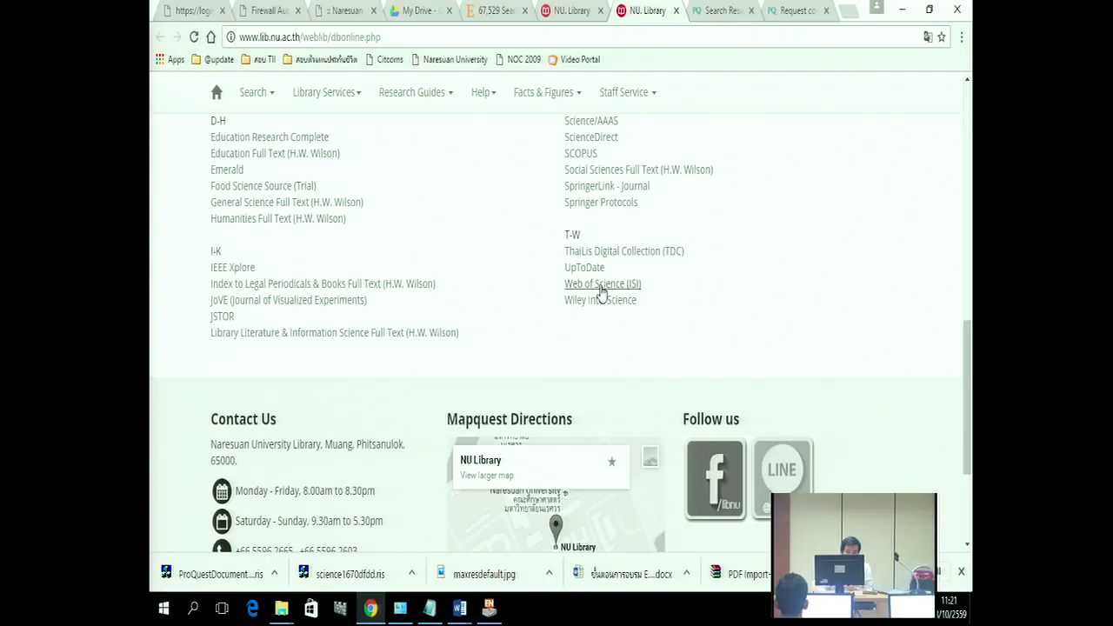
left_click(601, 287)
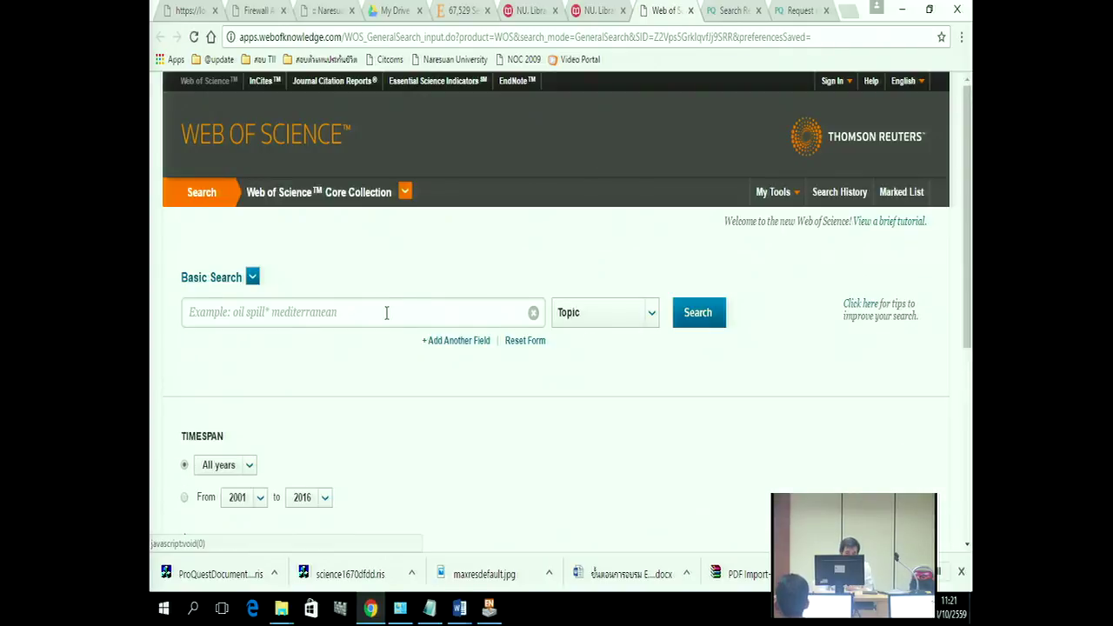
Step: Enter 'euthanasia' as the Web of Science topic search term and copy it
left_click(333, 311)
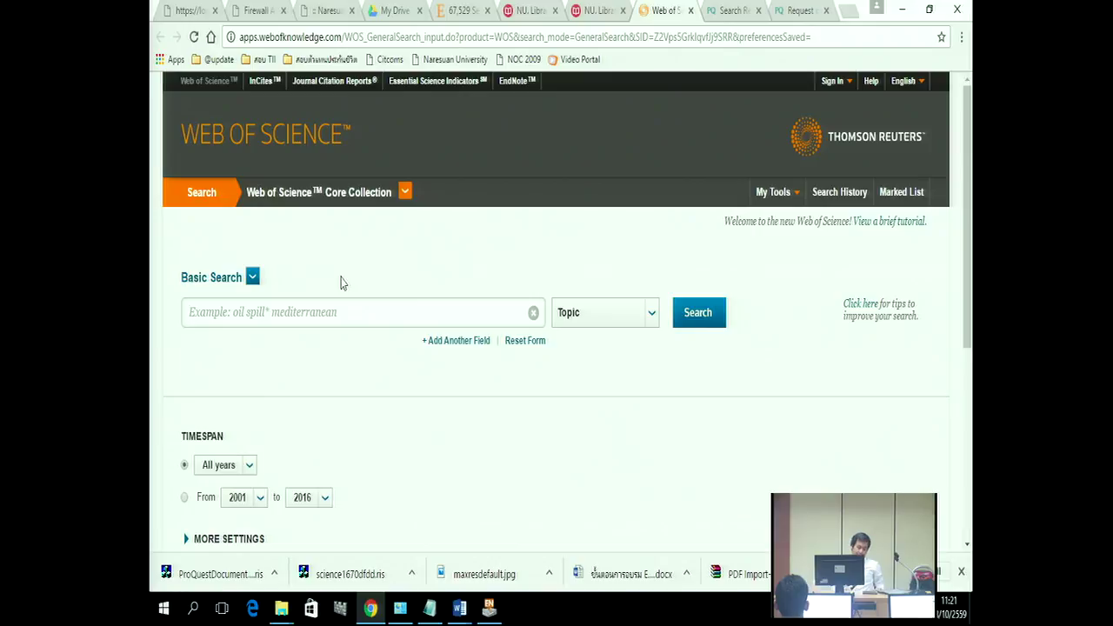
type("euthanas")
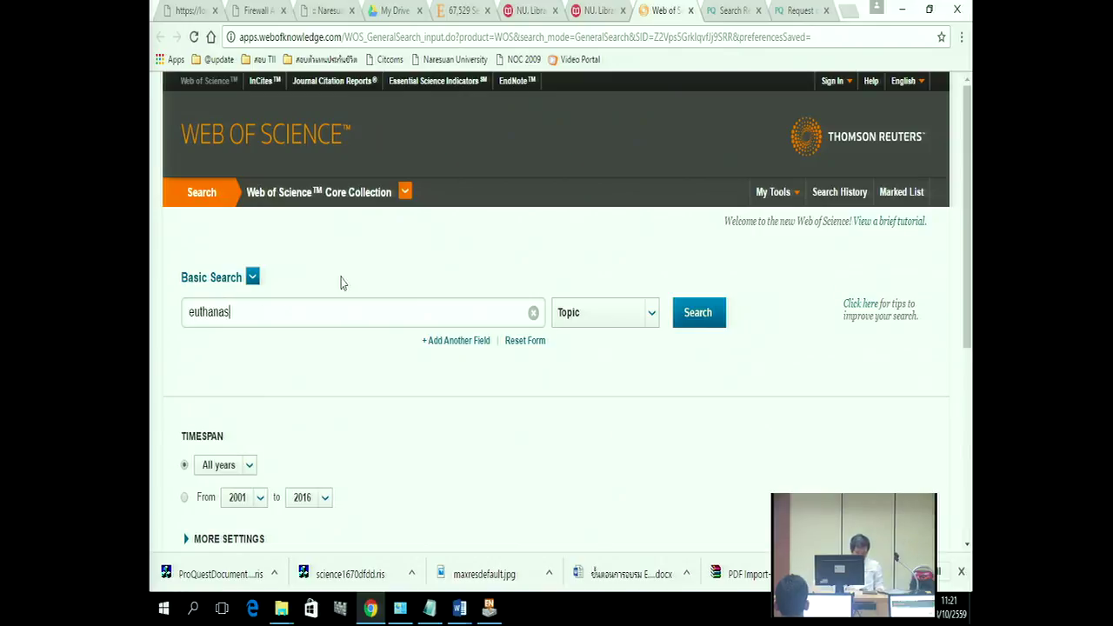
type("ia")
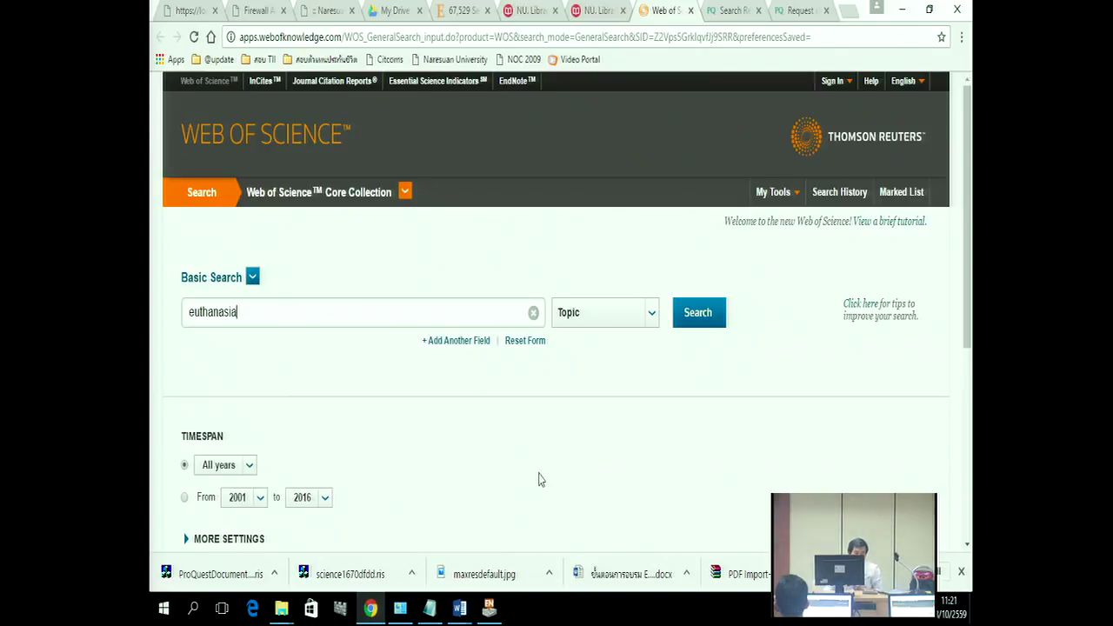
left_click_drag(240, 311, 169, 318)
right_click(213, 322)
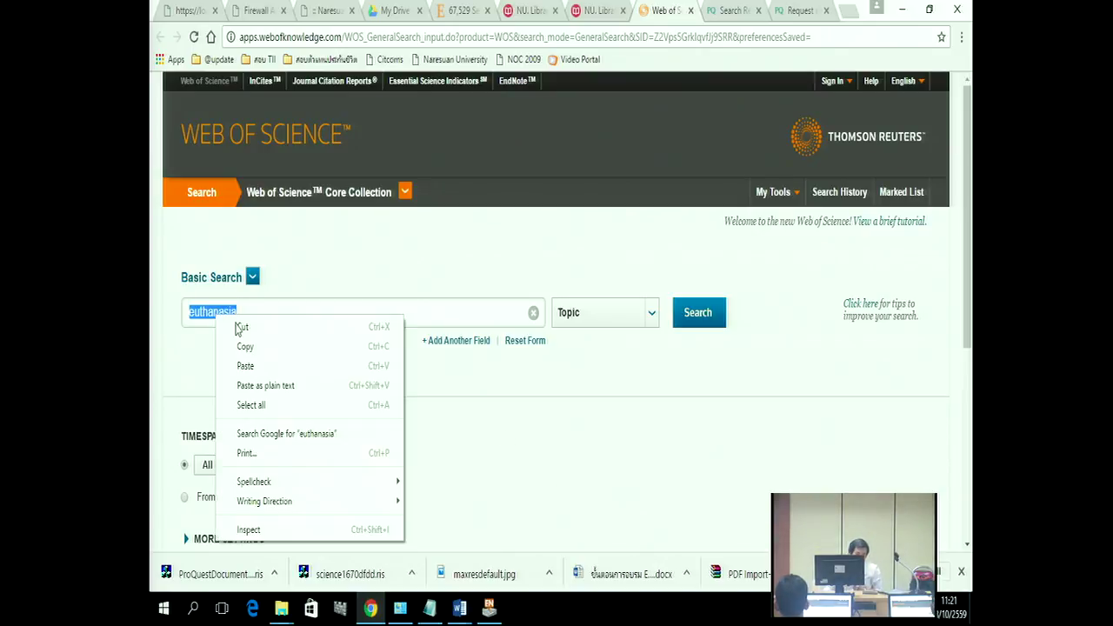
left_click(252, 343)
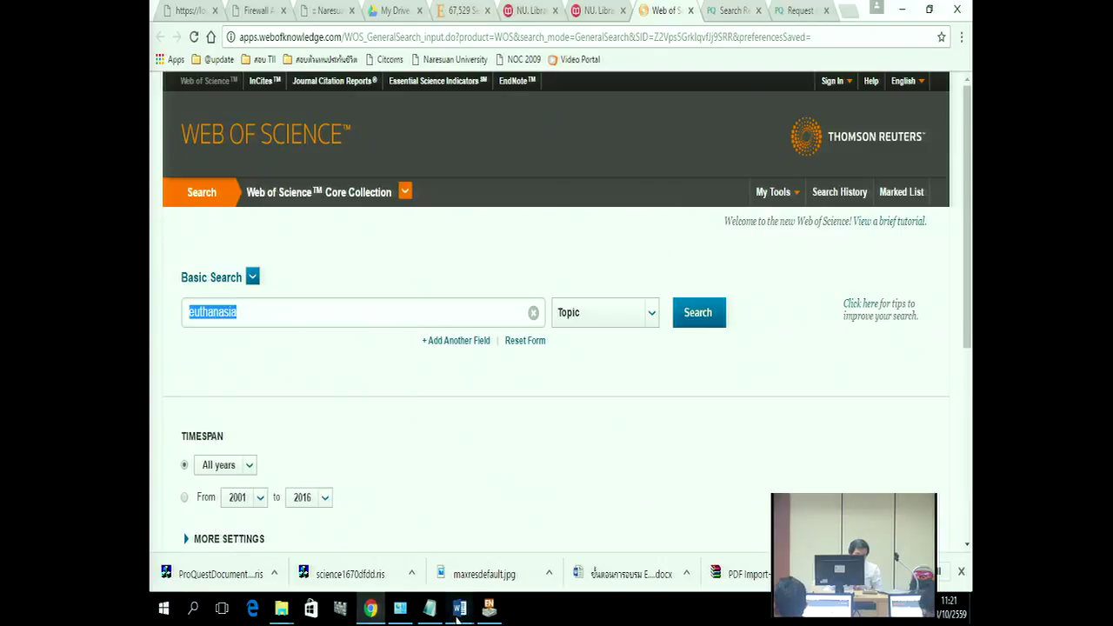
mouse_move(459, 608)
mouse_move(445, 548)
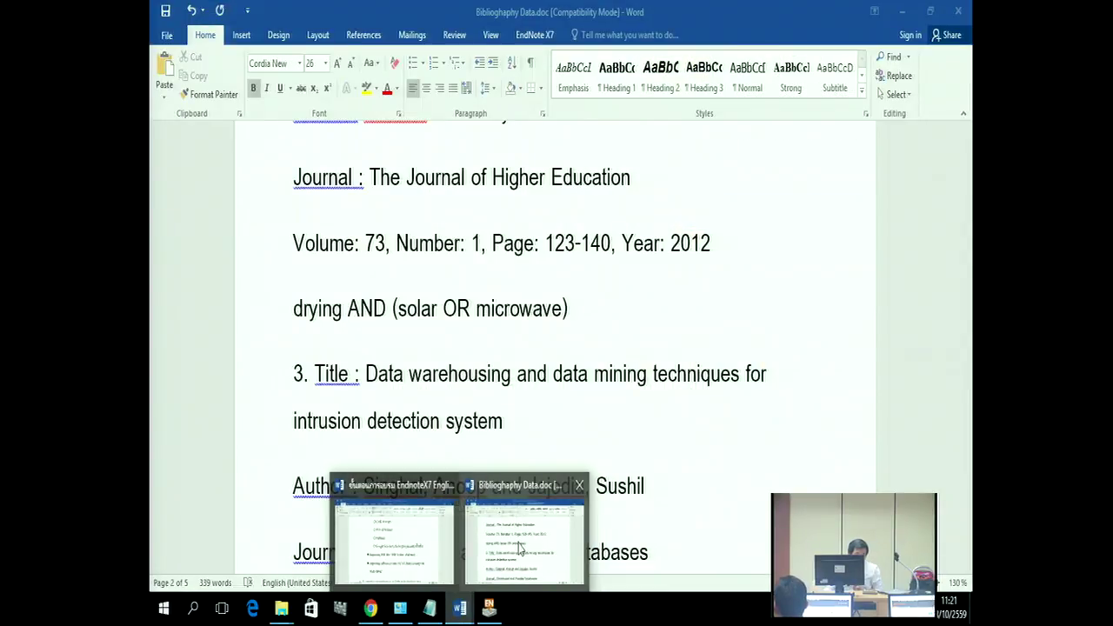
Step: Paste 'euthanasia' onto a new line below the product key at the handout's end
left_click(413, 549)
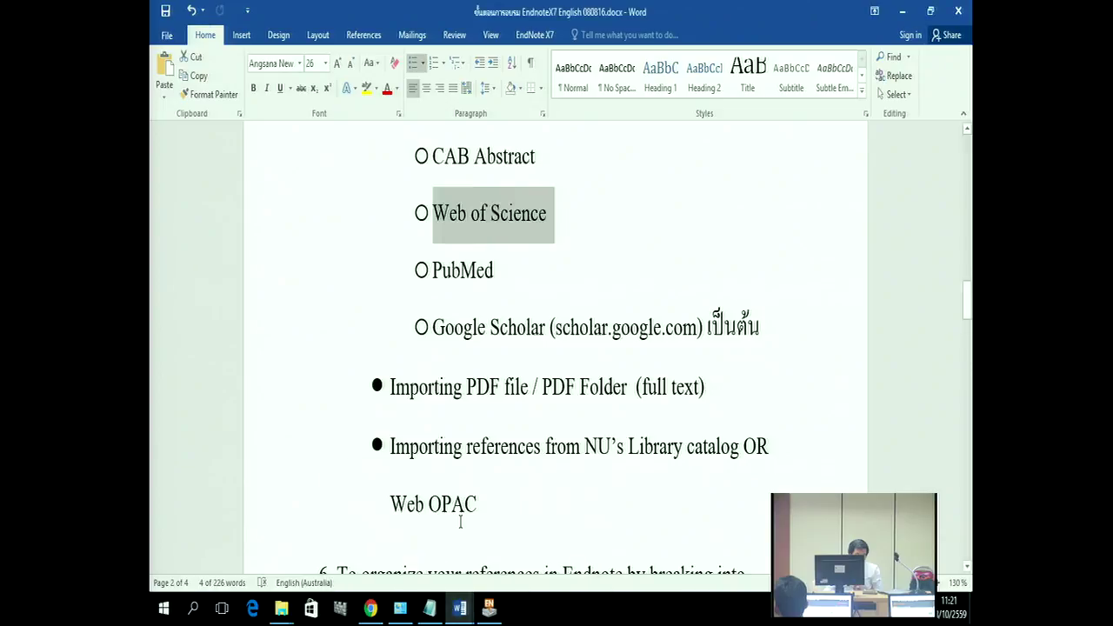
scroll(446, 421, "down", 5)
scroll(446, 421, "down", 15)
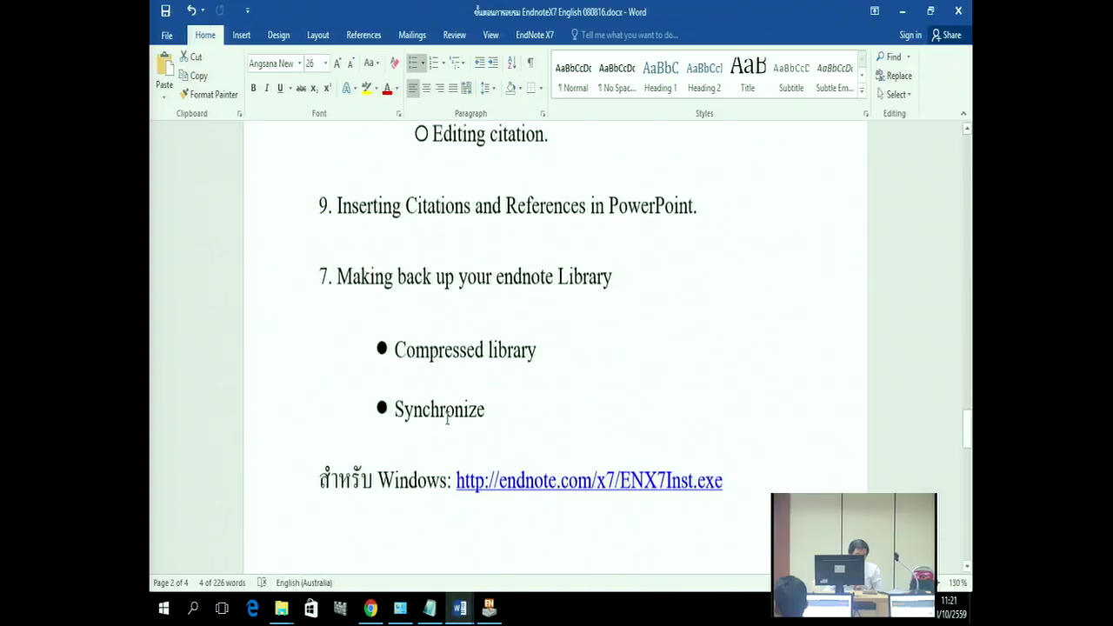
scroll(422, 409, "down", 8)
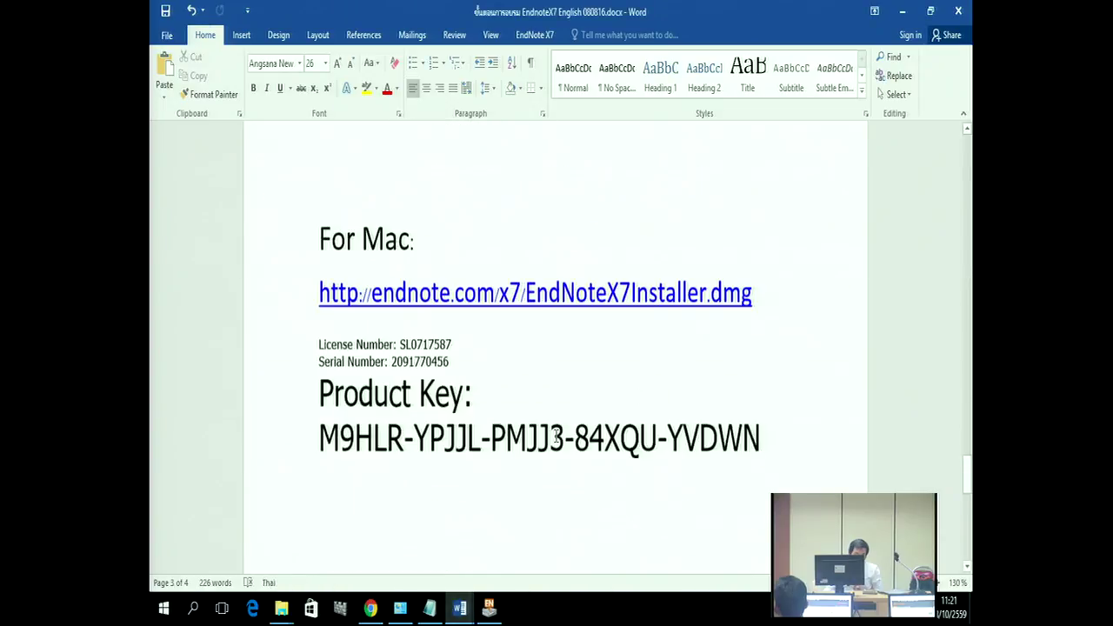
left_click(379, 369)
scroll(673, 264, "down", 5)
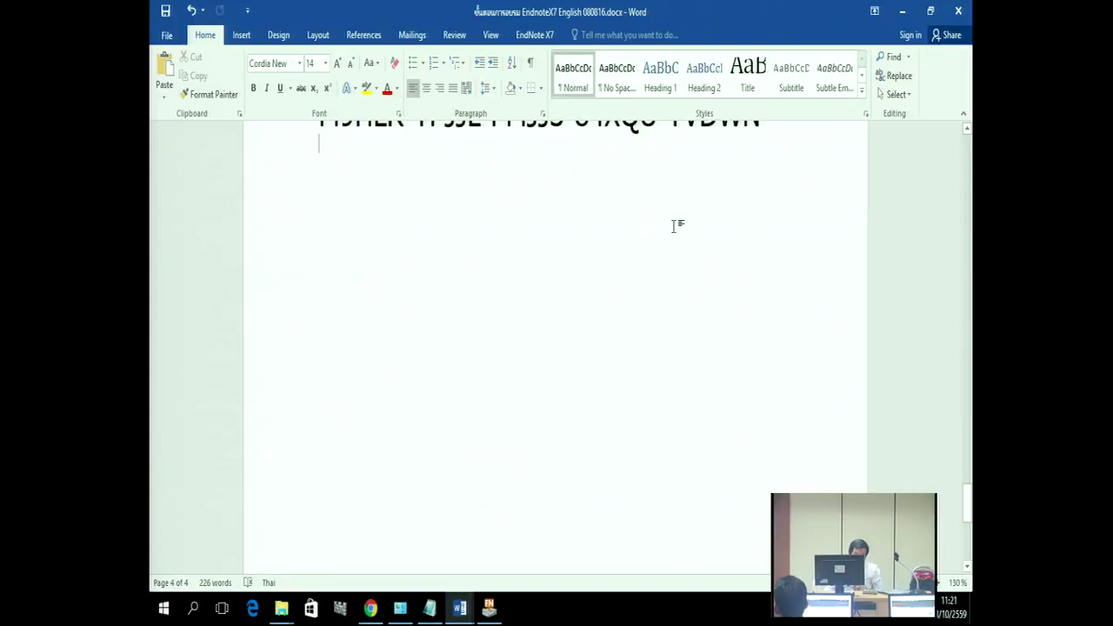
scroll(646, 221, "up", 4)
left_click(780, 217)
key("Return")
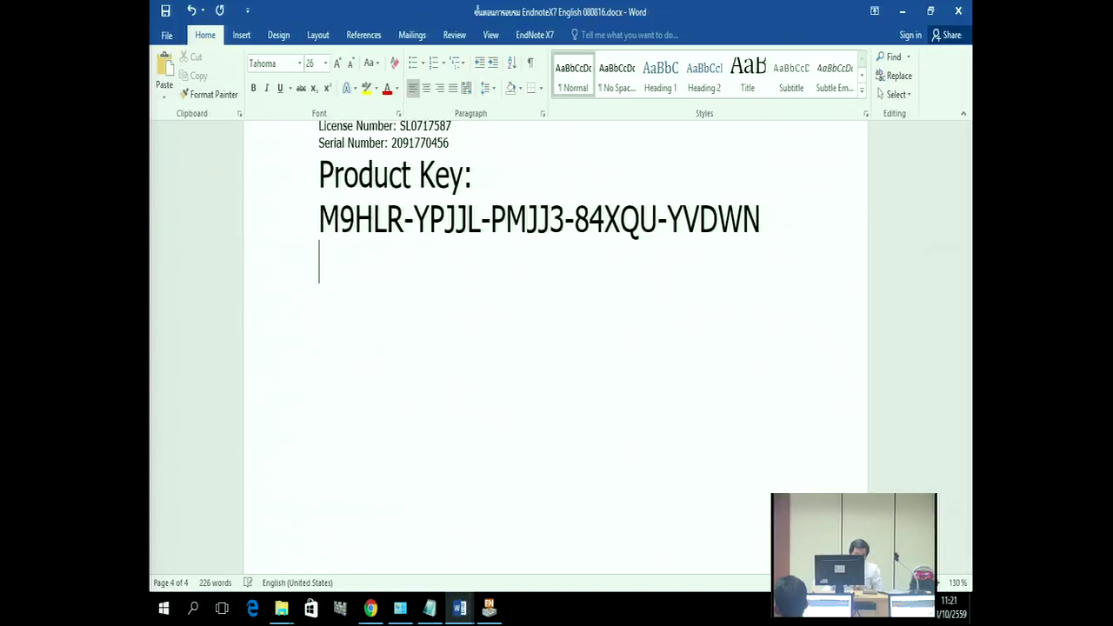
scroll(748, 402, "down", 2)
right_click(360, 174)
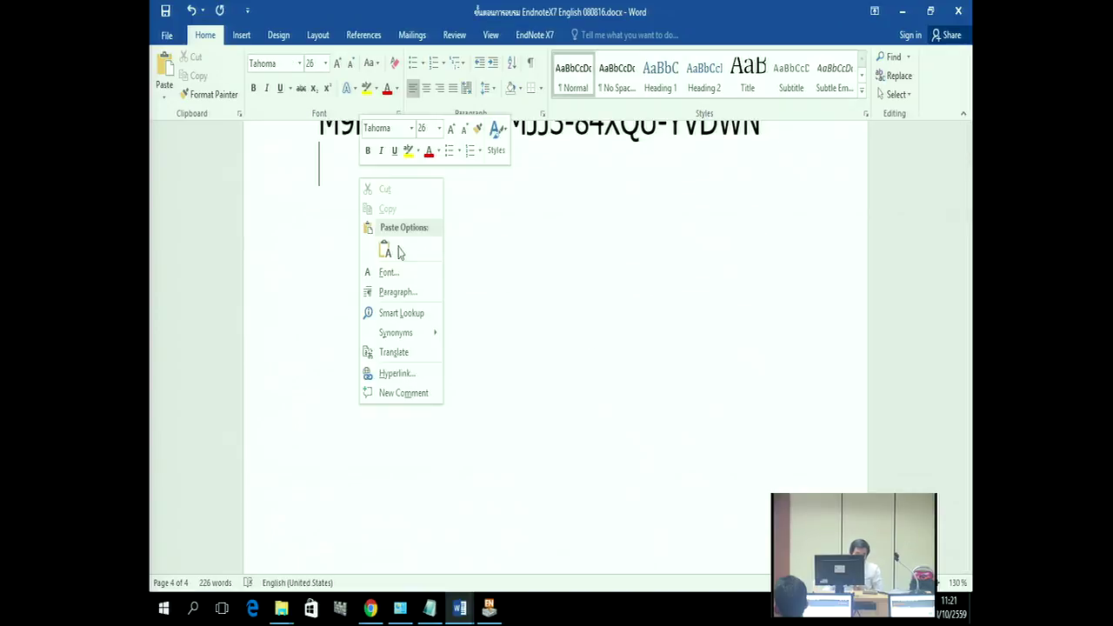
left_click(386, 250)
Step: Move 'euthanasia' down one line and copy the word from the handout
left_click_drag(453, 167, 318, 167)
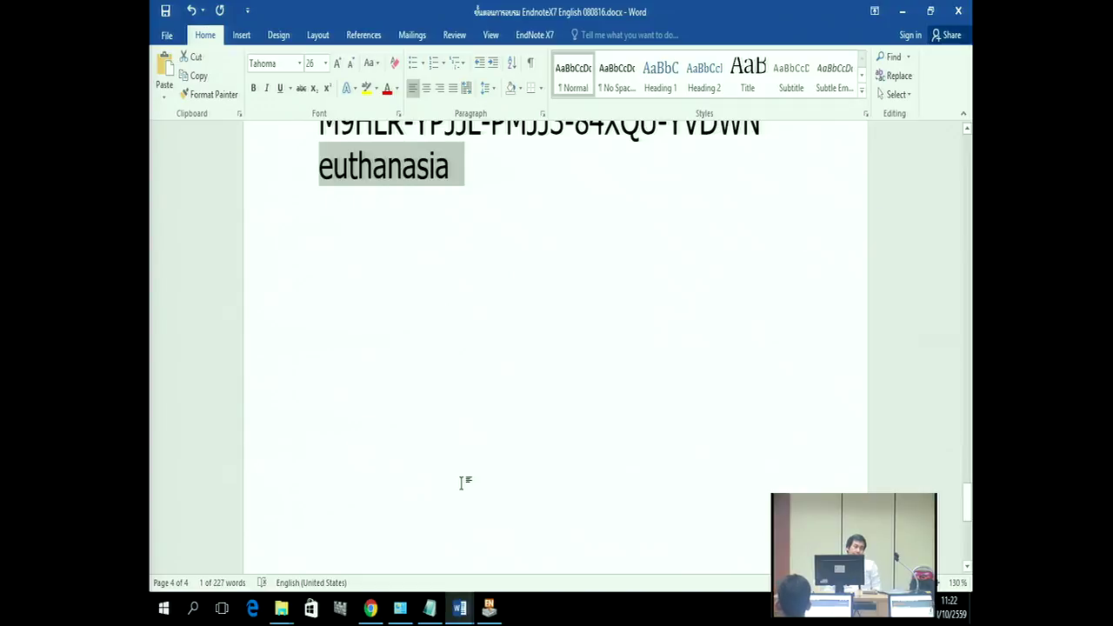
right_click(359, 184)
left_click(387, 211)
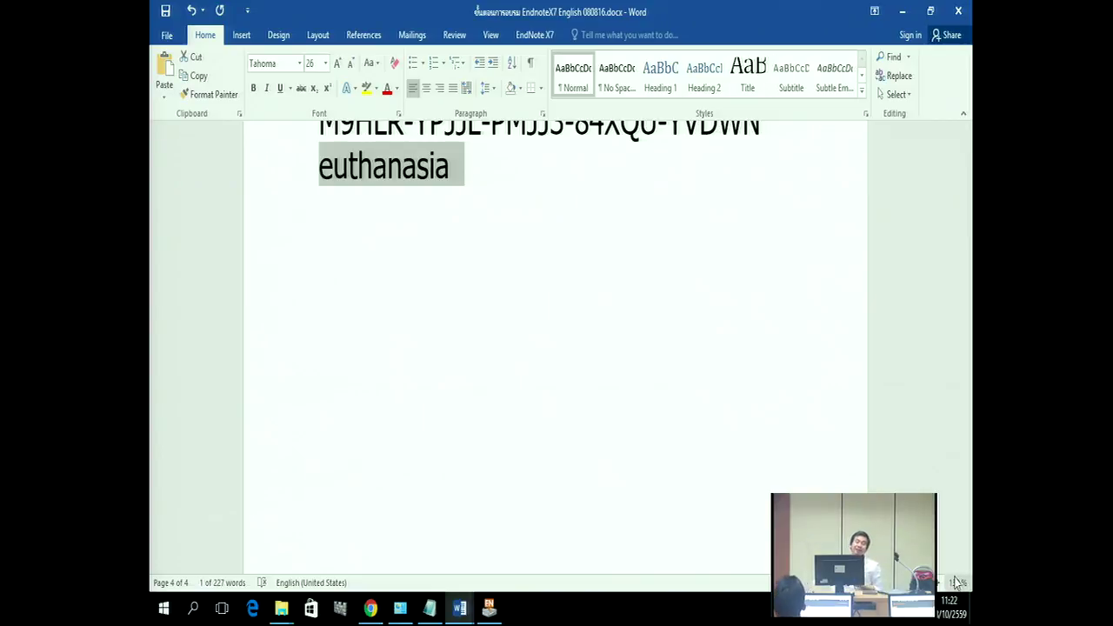
left_click(467, 266)
left_click(316, 164)
key("Return")
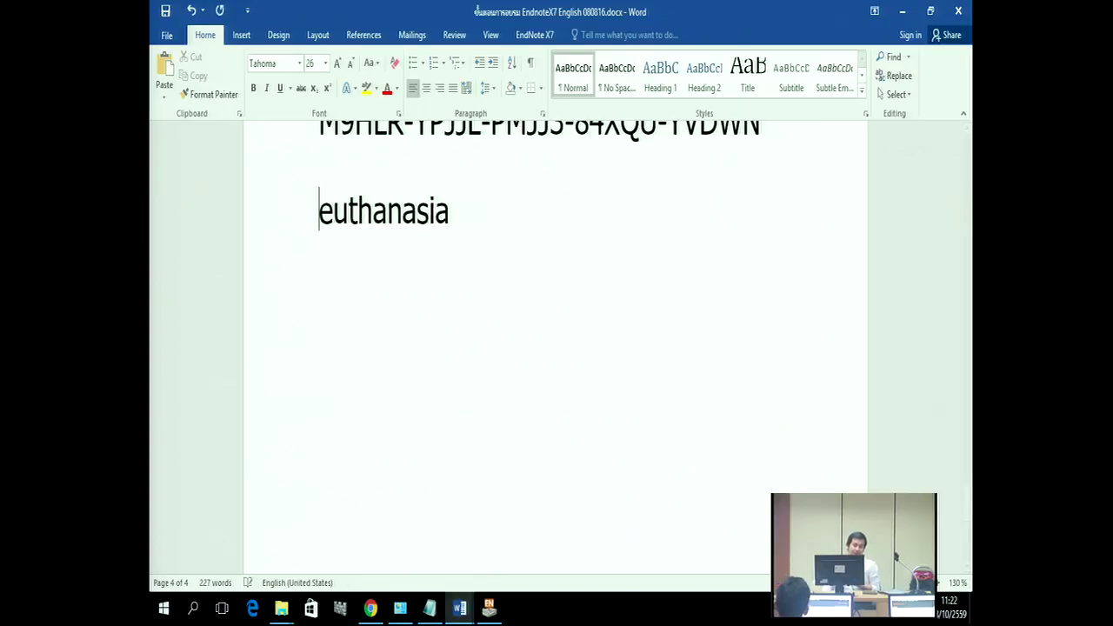
left_click_drag(320, 218, 456, 209)
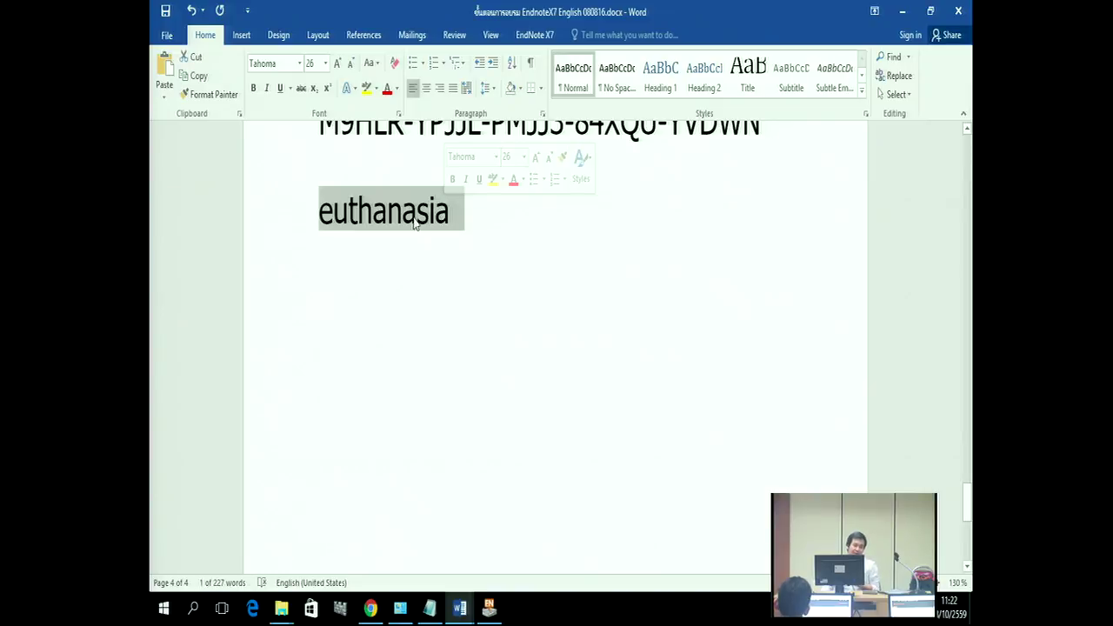
right_click(414, 219)
left_click(439, 247)
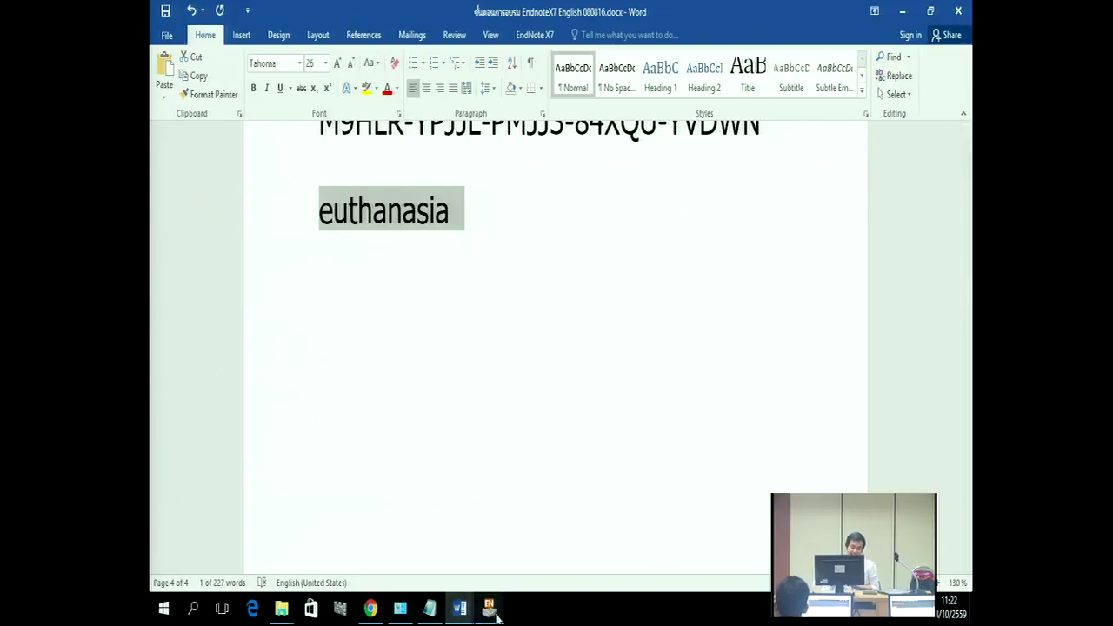
Step: Run the Web of Science topic search for euthanasia (6,333 results) and open the Save to EndNote options
left_click(371, 607)
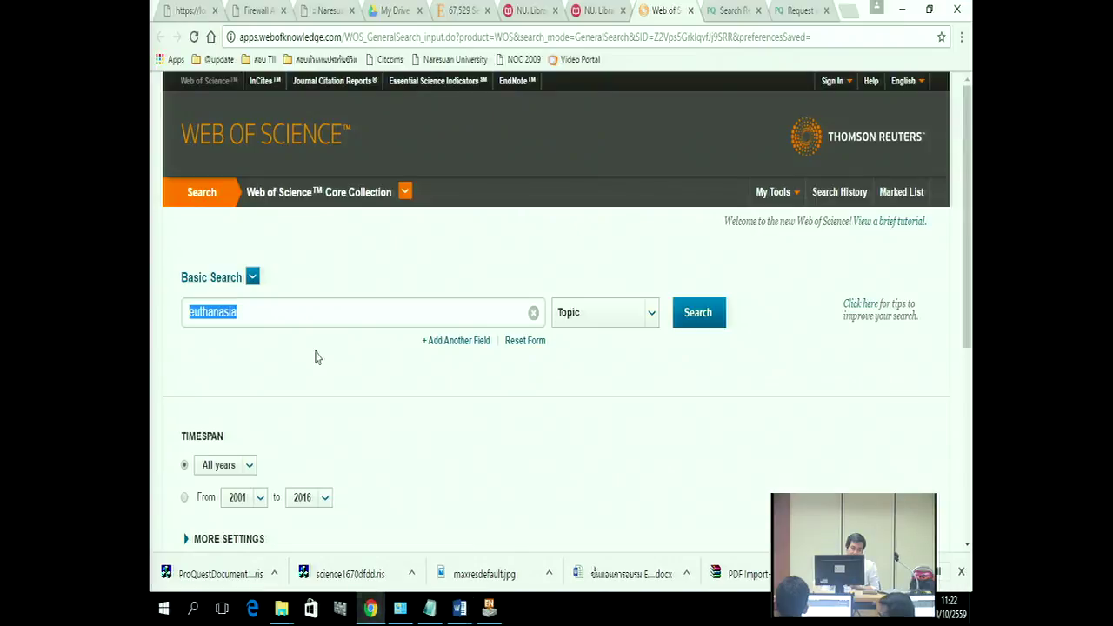
left_click(718, 317)
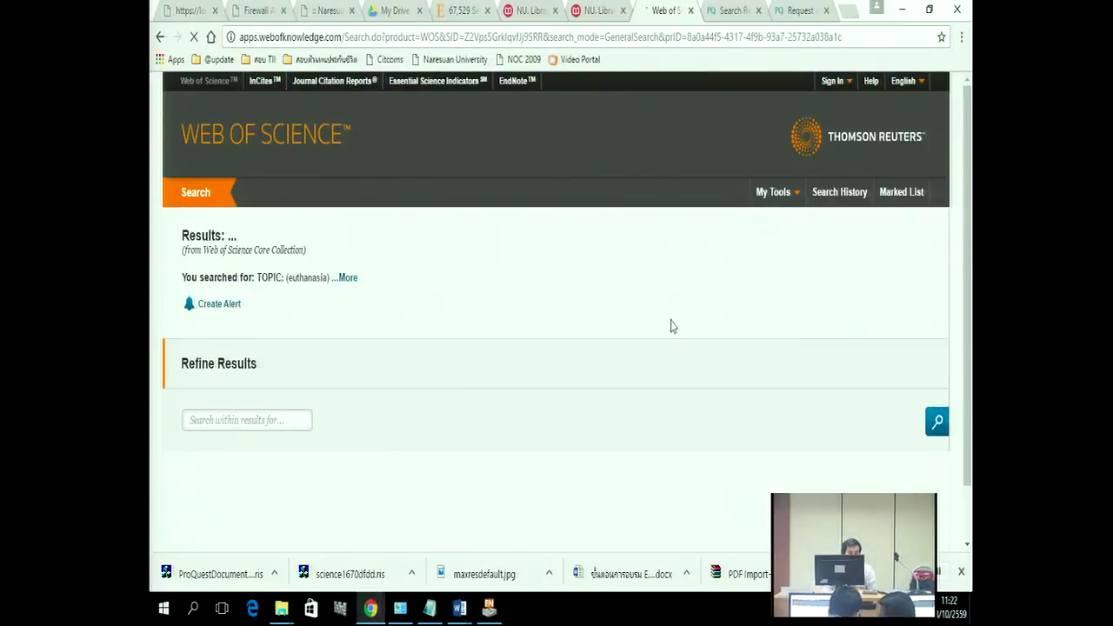
scroll(466, 360, "down", 2)
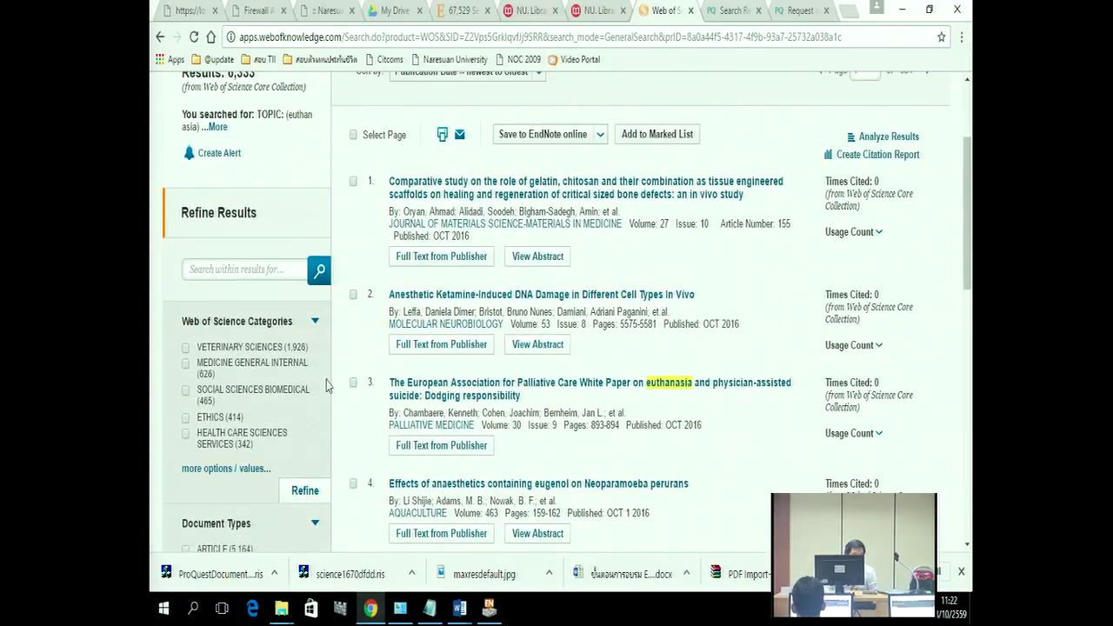
scroll(338, 378, "down", 1)
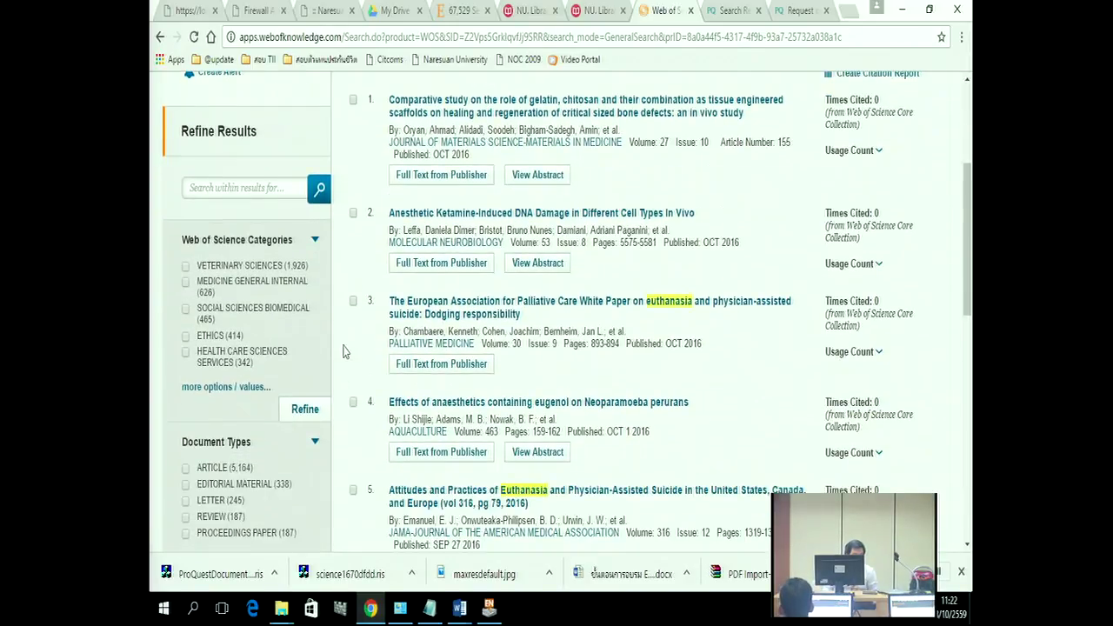
scroll(355, 248, "up", 1)
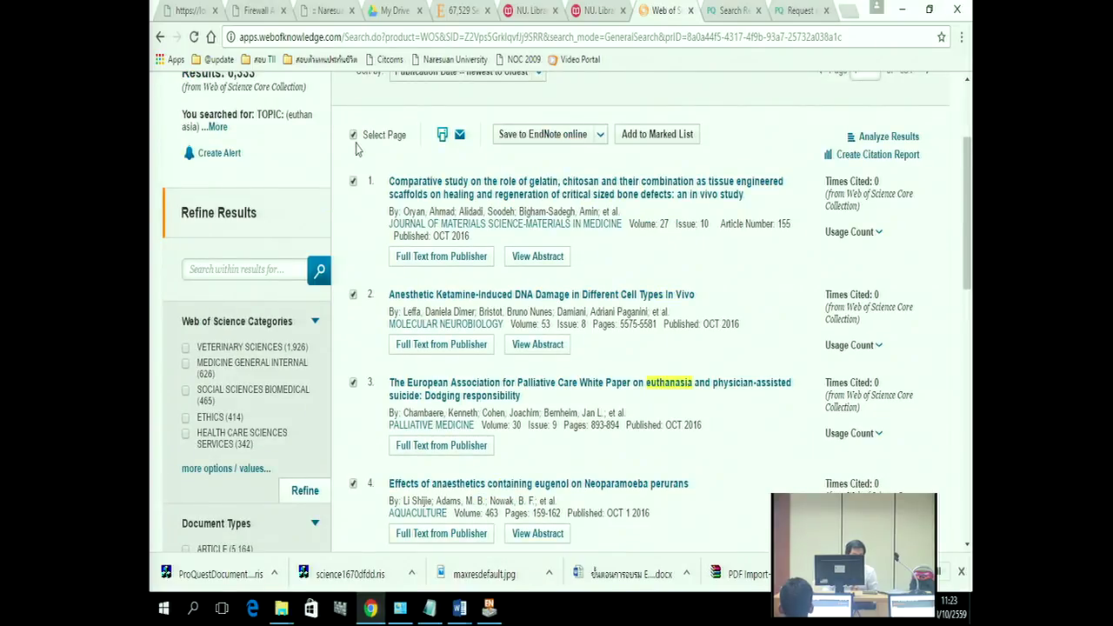
scroll(369, 212, "up", 2)
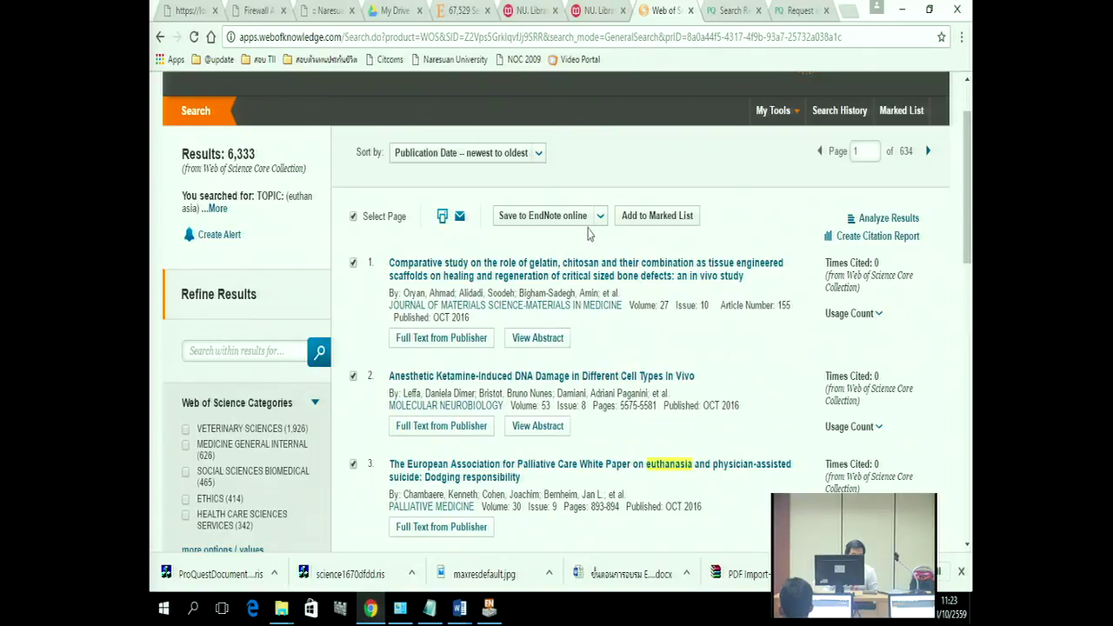
left_click(604, 223)
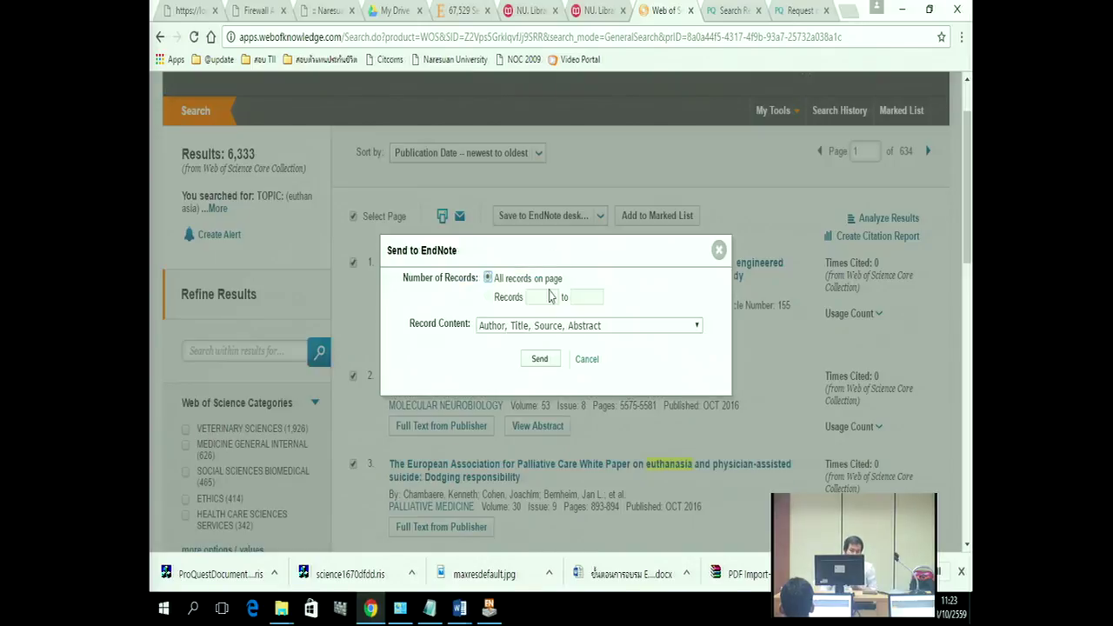
Step: Send the page's records to EndNote desktop and open savedrecs (1).ciw, importing 10 references
left_click(541, 362)
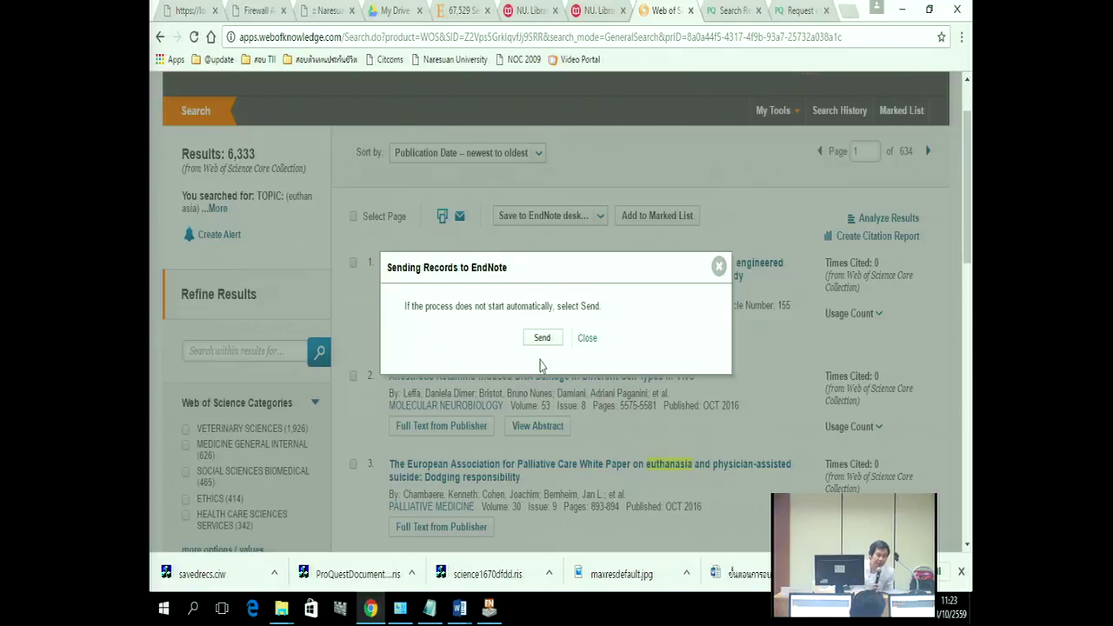
left_click(540, 341)
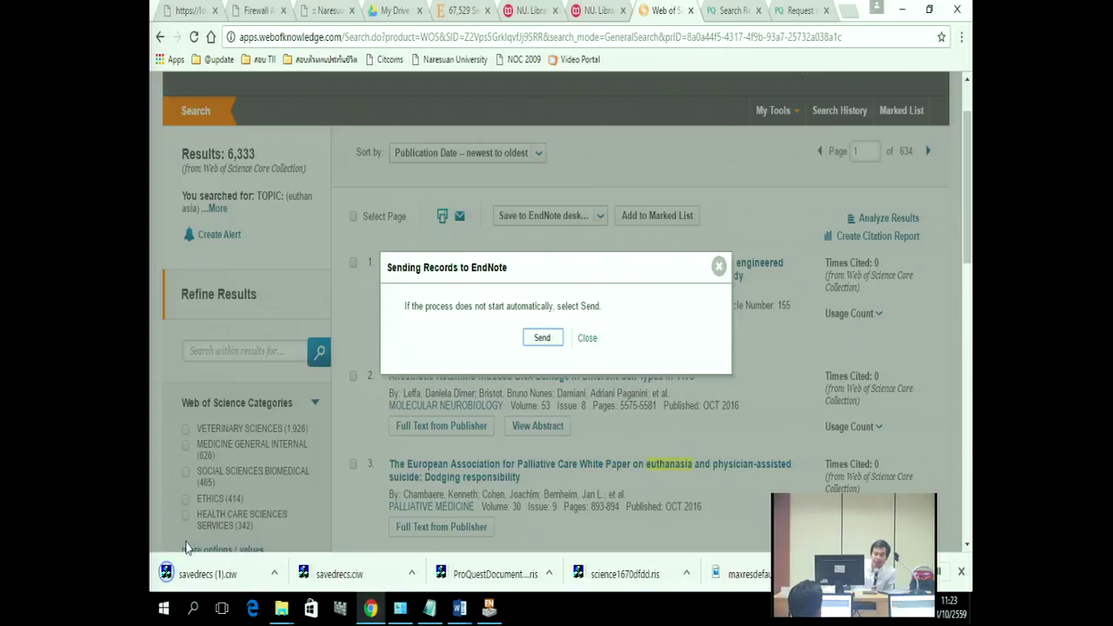
left_click(207, 574)
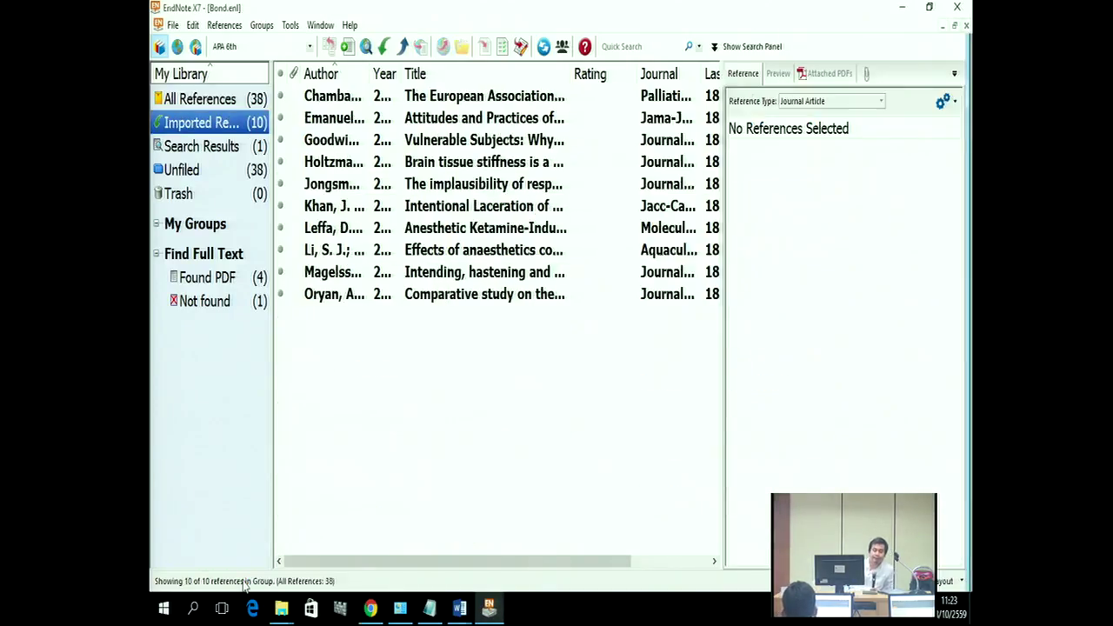
left_click(356, 99)
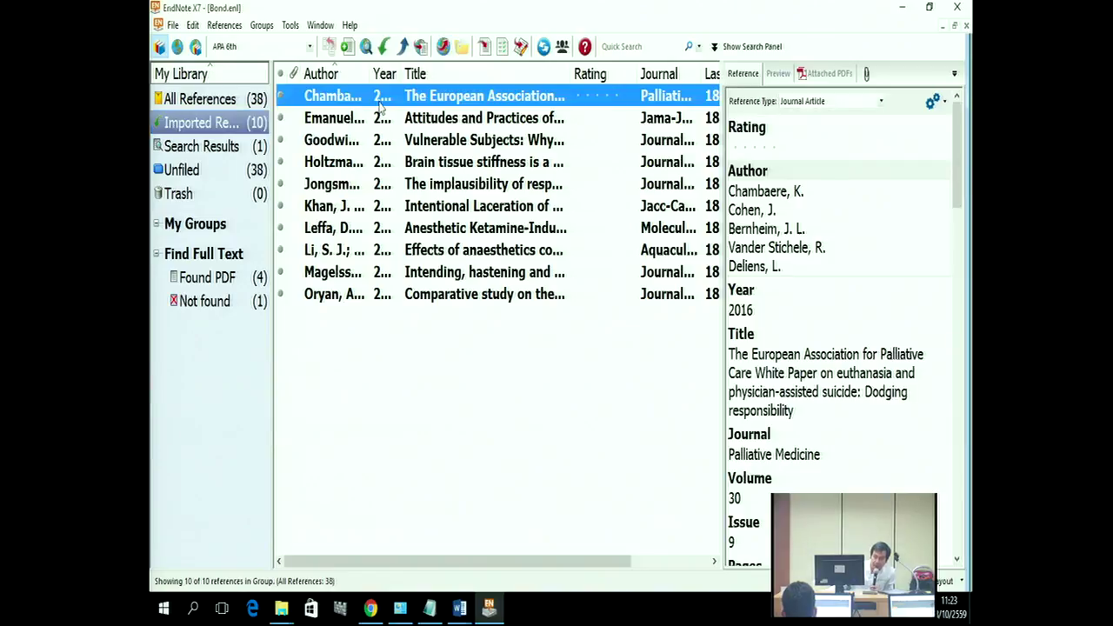
left_click(778, 74)
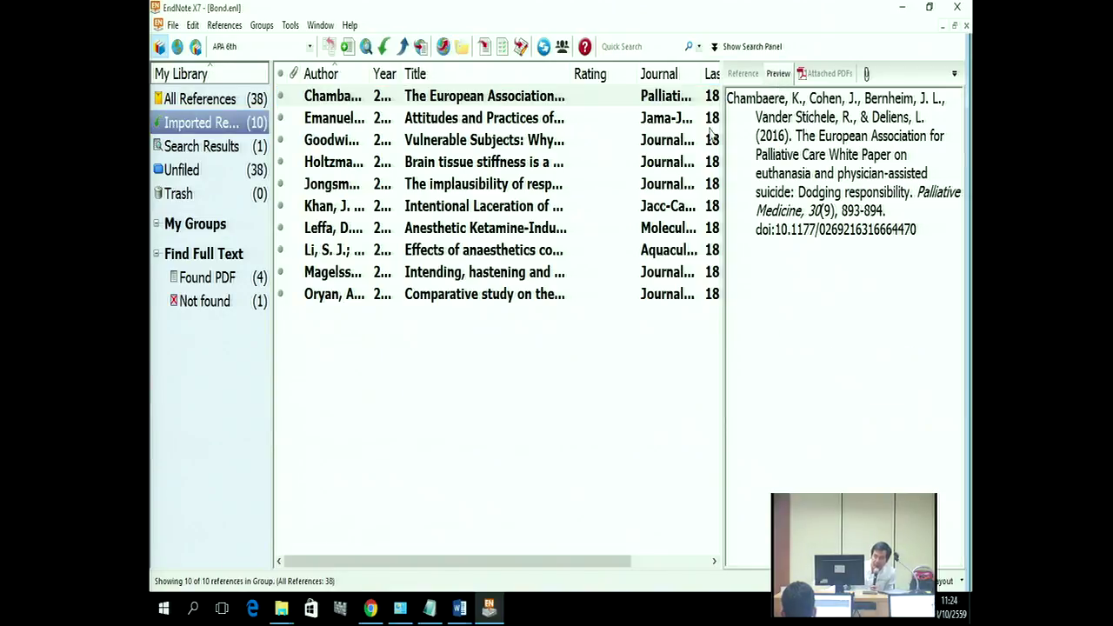
left_click(734, 74)
scroll(797, 311, "down", 12)
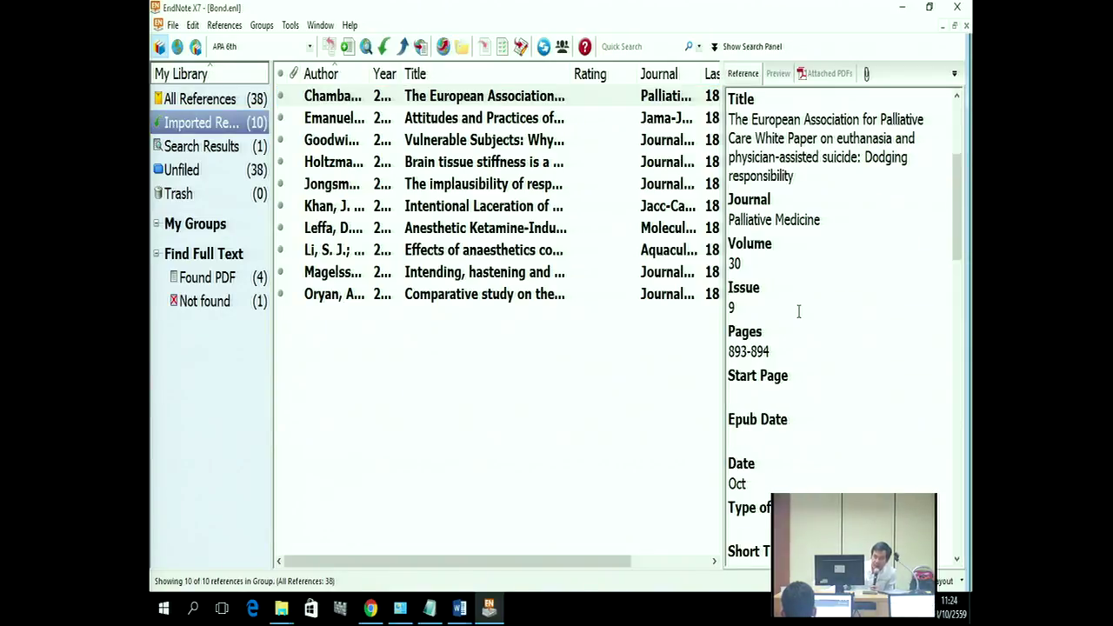
scroll(799, 318, "down", 1)
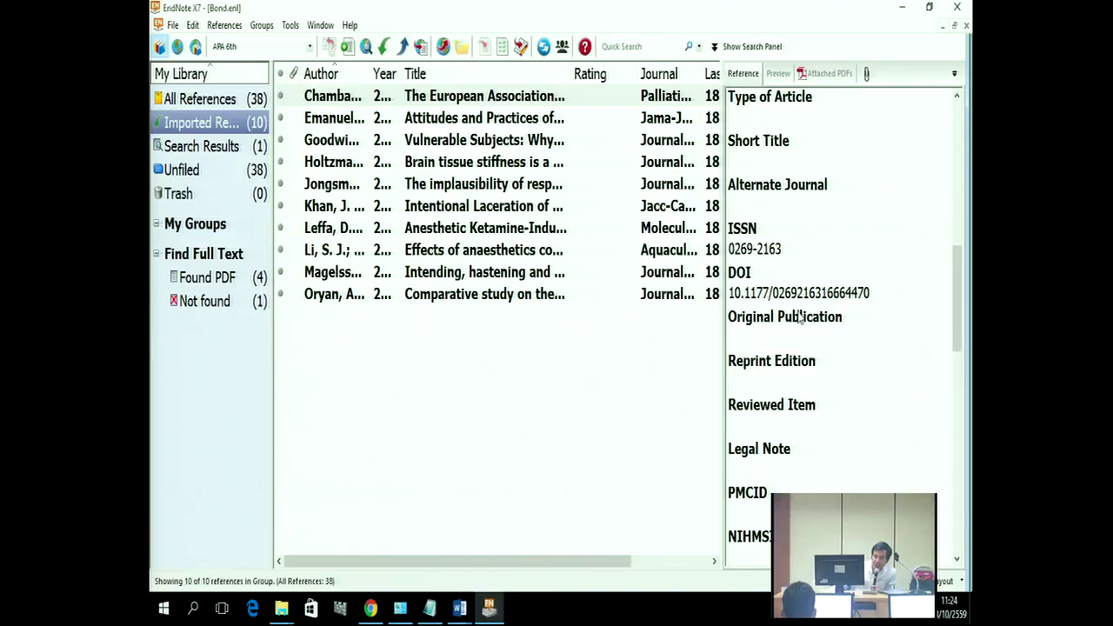
left_click_drag(872, 293, 750, 293)
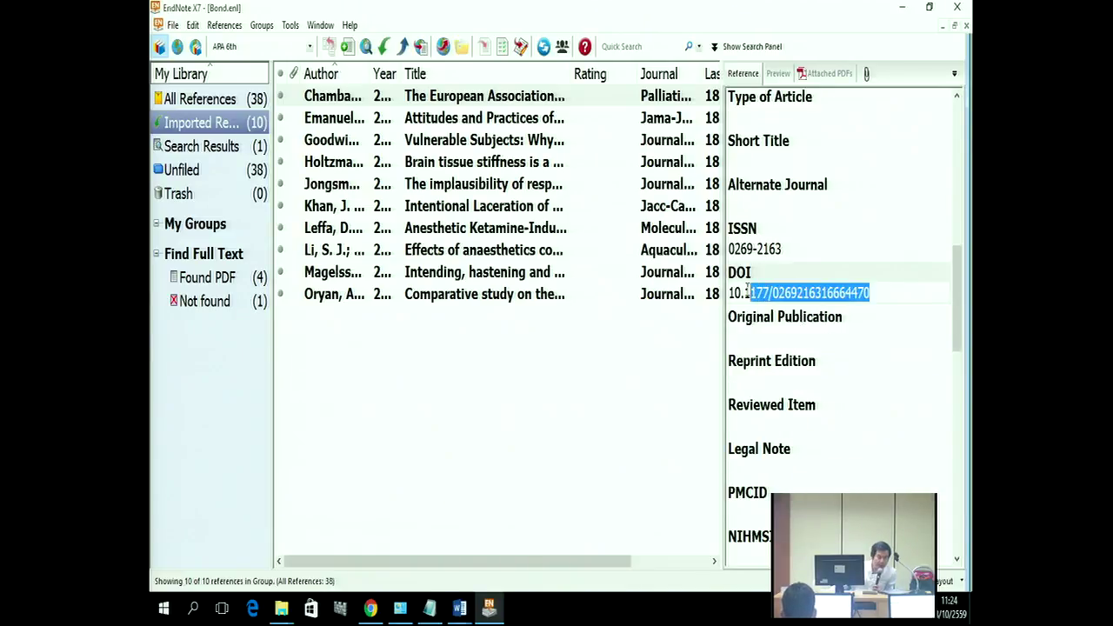
scroll(795, 330, "down", 3)
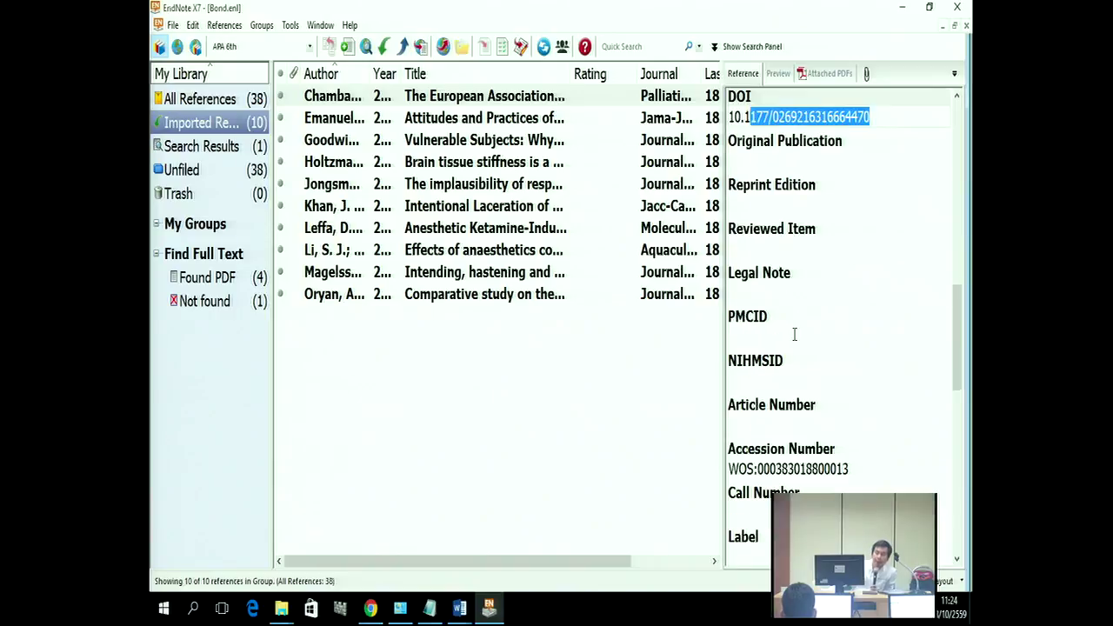
scroll(796, 335, "up", 3)
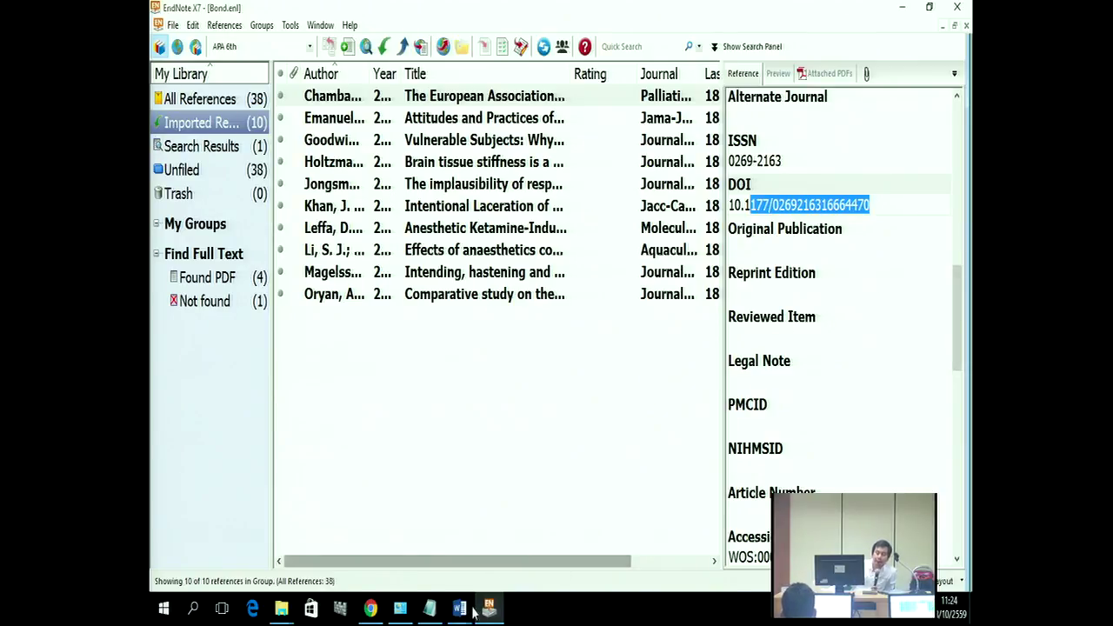
Step: Switch to the EndnoteX7 English handout and scroll up to its online databases list
mouse_move(459, 607)
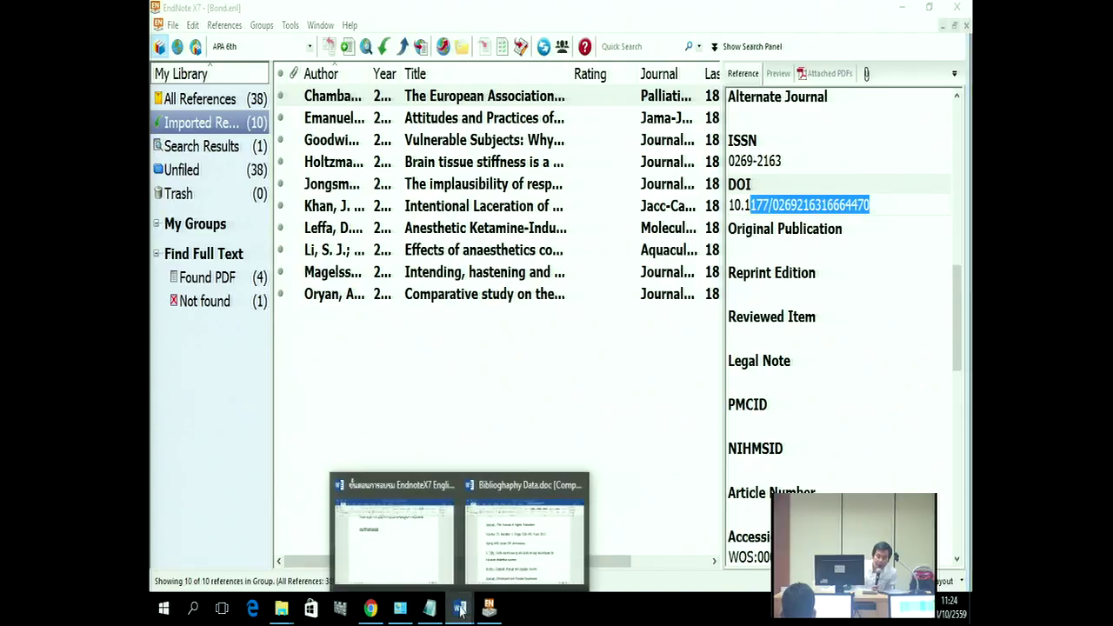
mouse_move(515, 548)
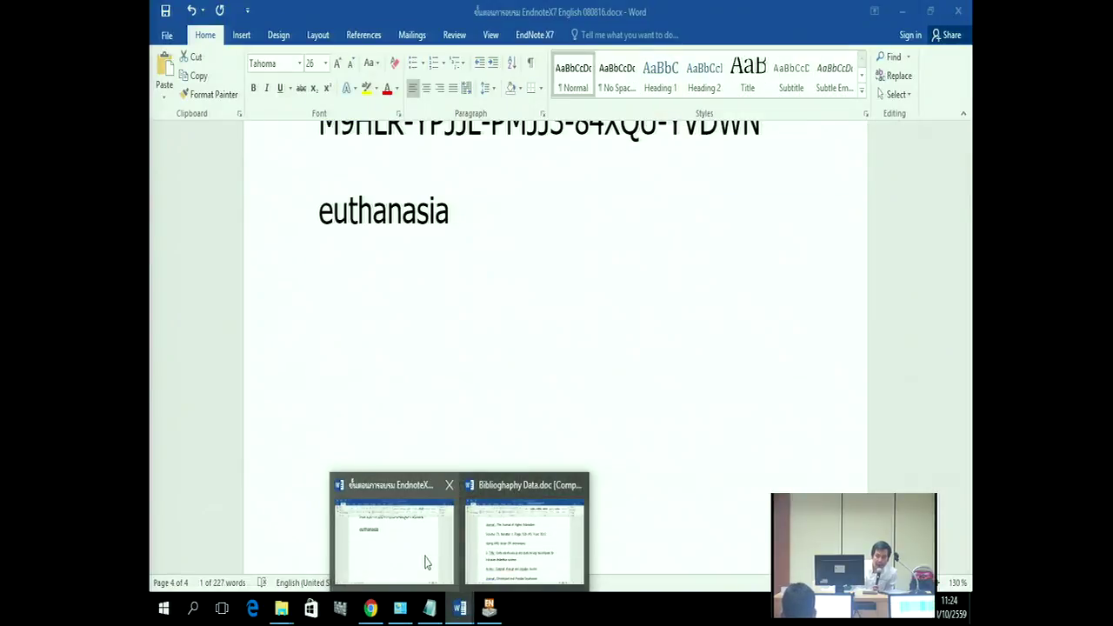
left_click(426, 562)
scroll(439, 513, "up", 12)
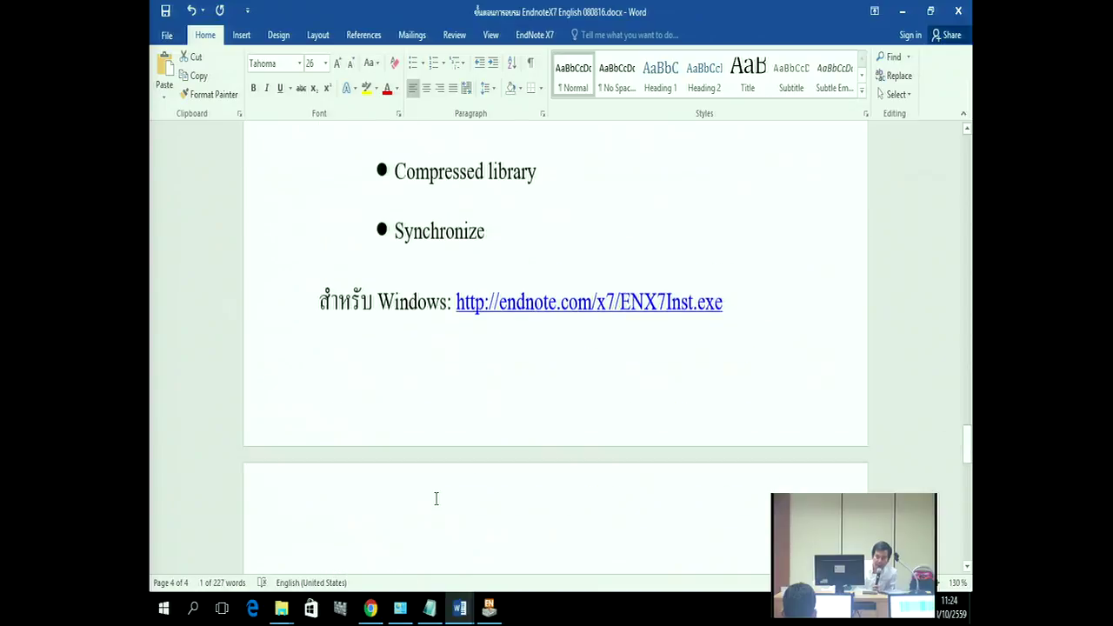
scroll(435, 498, "up", 9)
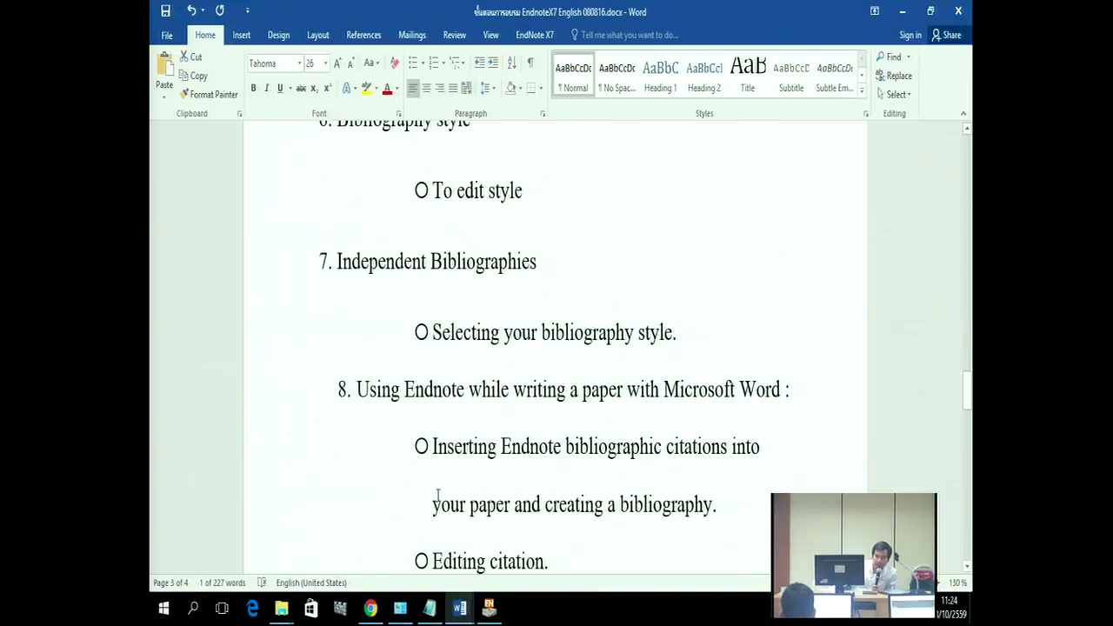
scroll(437, 487, "up", 10)
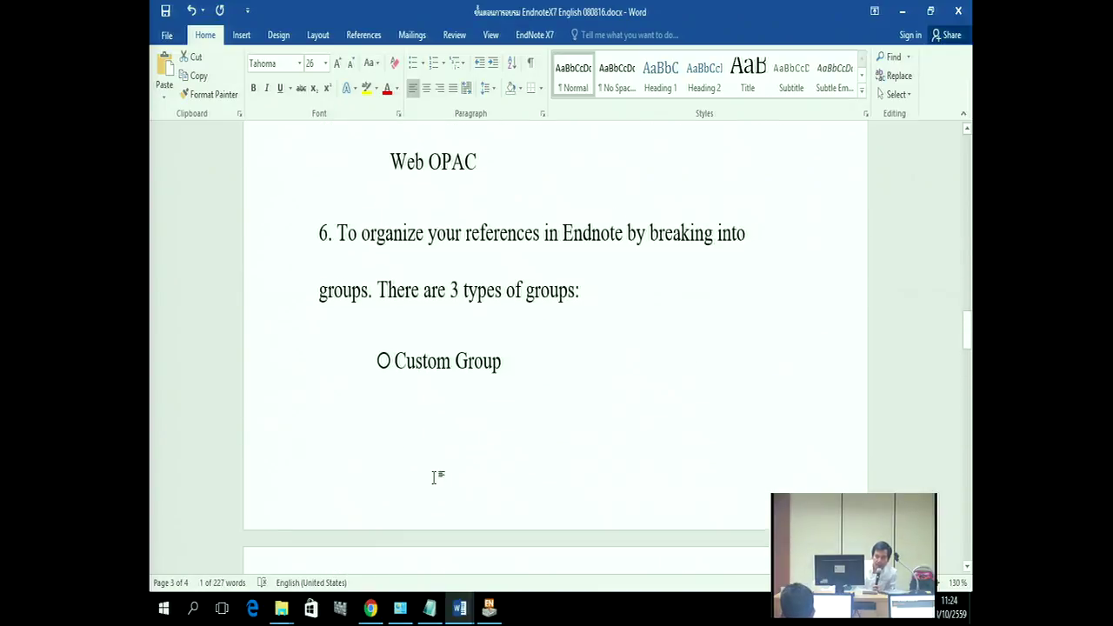
scroll(434, 461, "down", 5)
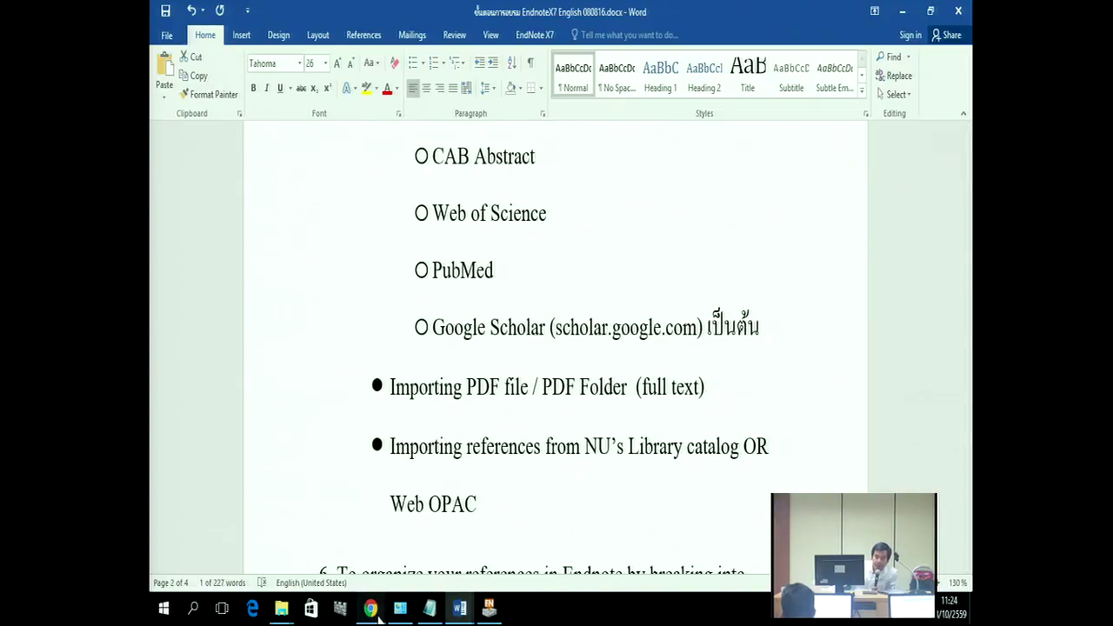
Step: Open PubMed from the P section of the NU Library database list
mouse_move(370, 607)
left_click(386, 570)
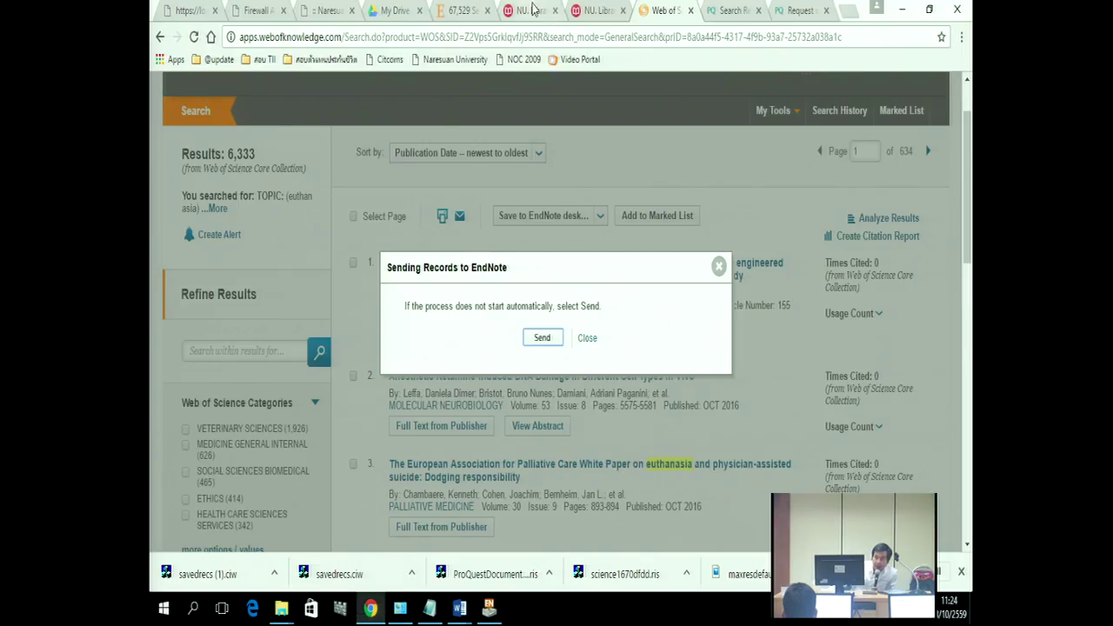
left_click(531, 10)
left_click(594, 10)
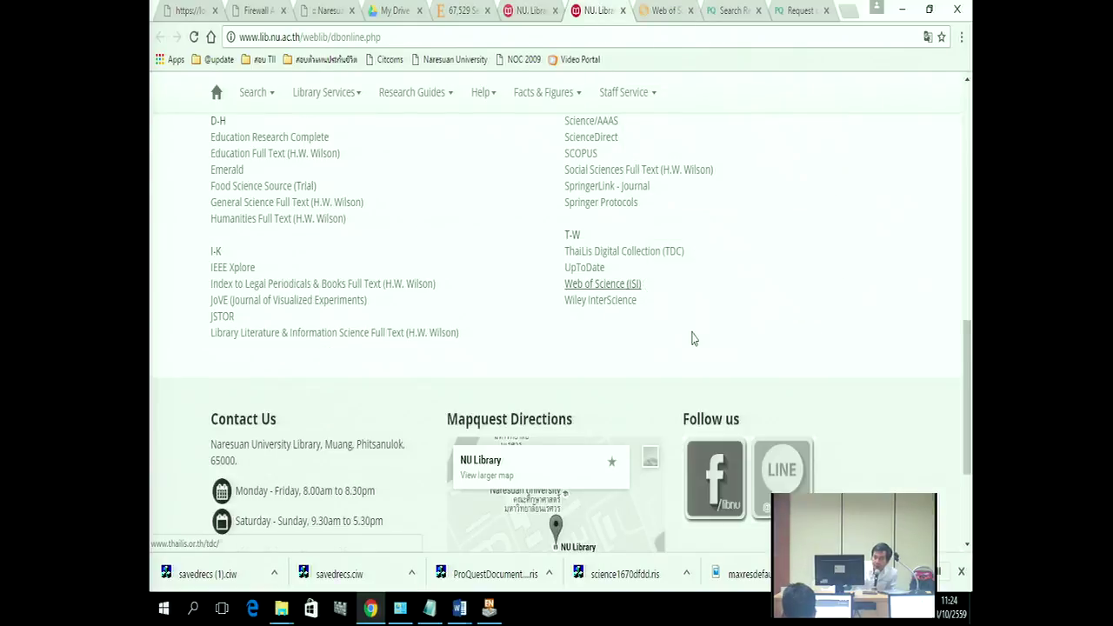
scroll(727, 351, "up", 2)
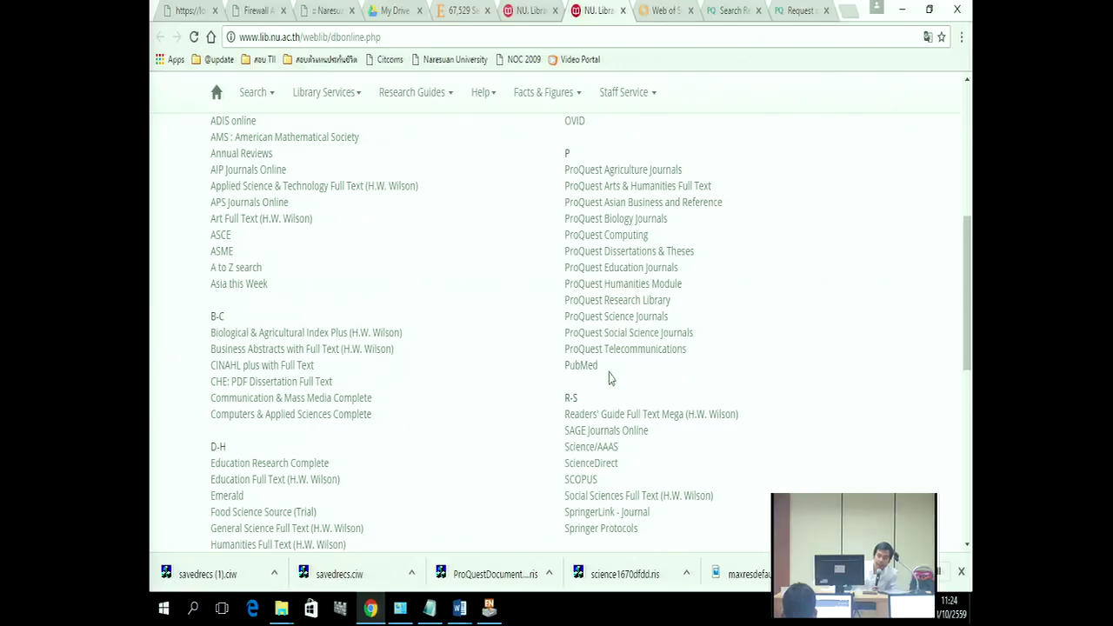
left_click_drag(606, 368, 554, 372)
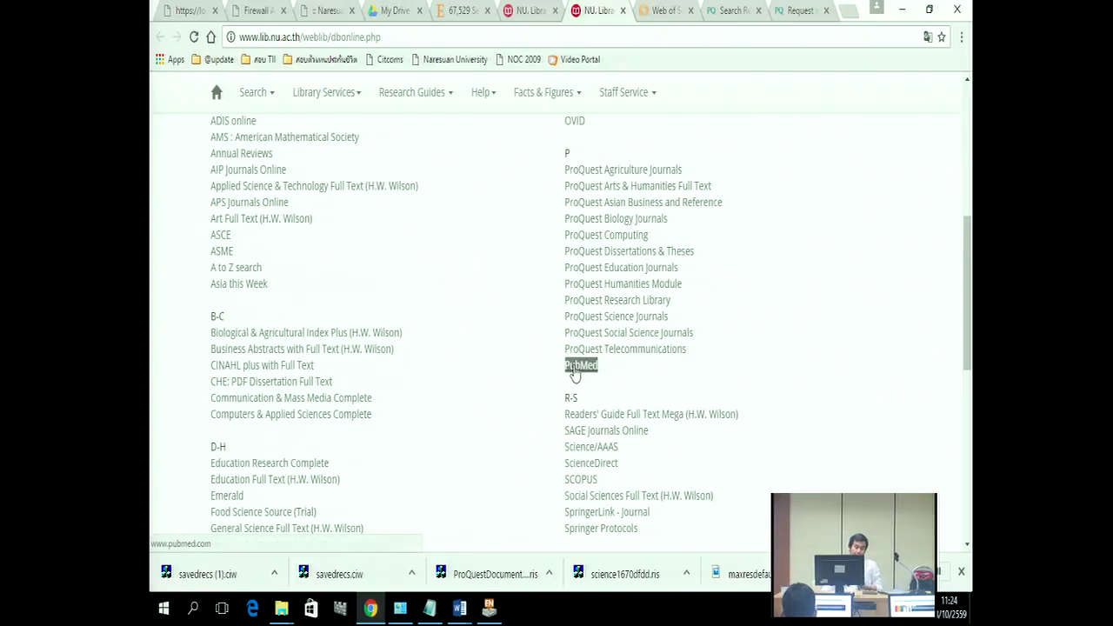
left_click(575, 368)
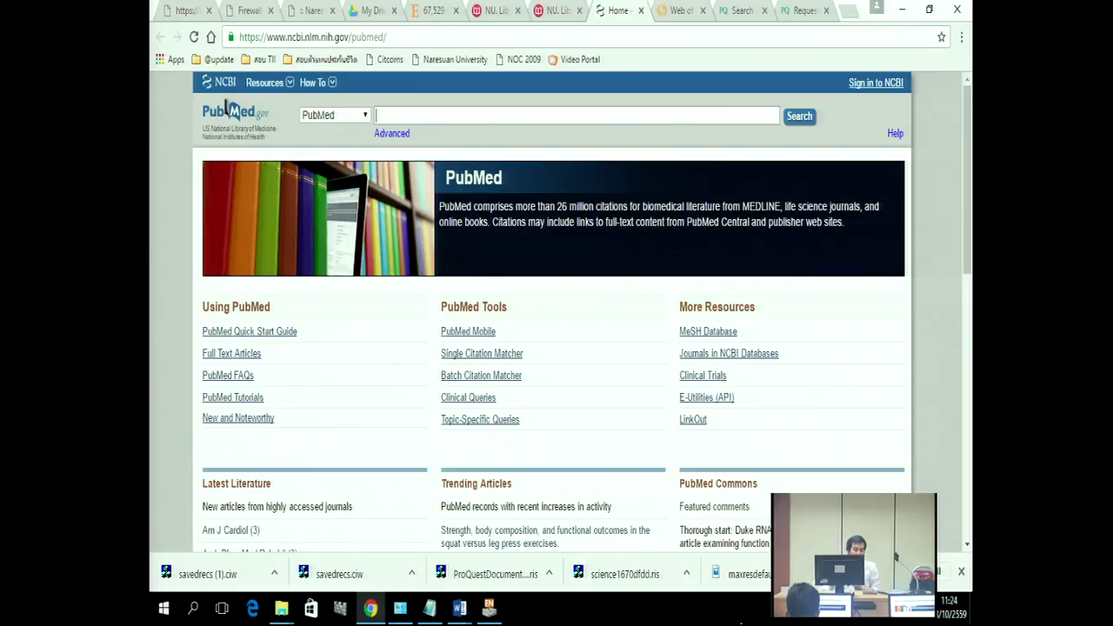
Step: Add a 48 pt 'Euthanasia' heading above AUTHOR in Bibliography Data.doc
mouse_move(459, 607)
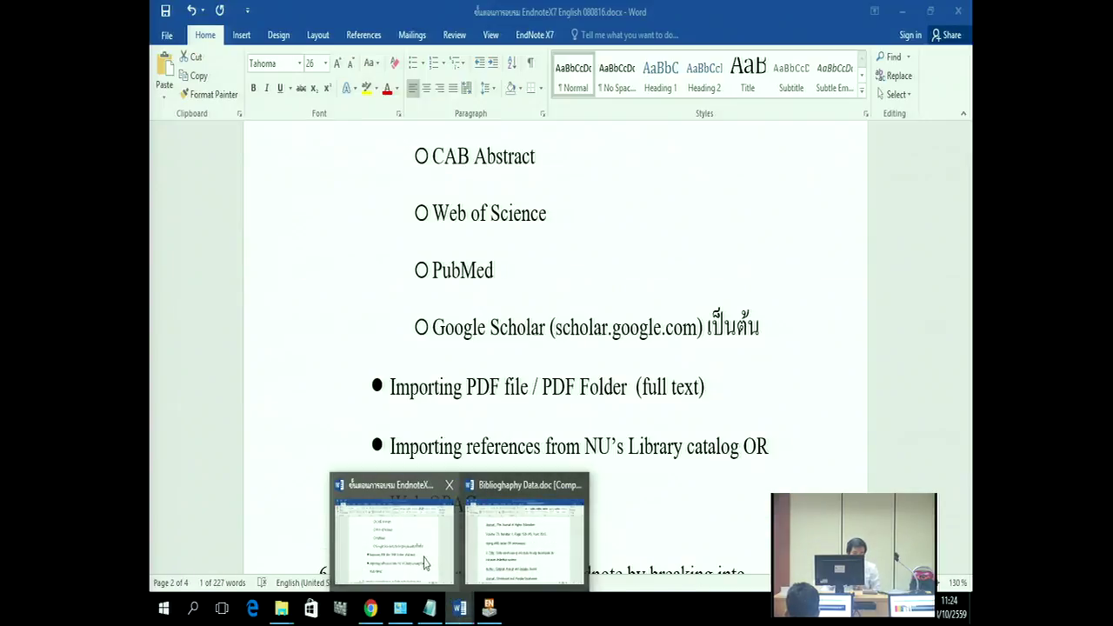
mouse_move(547, 541)
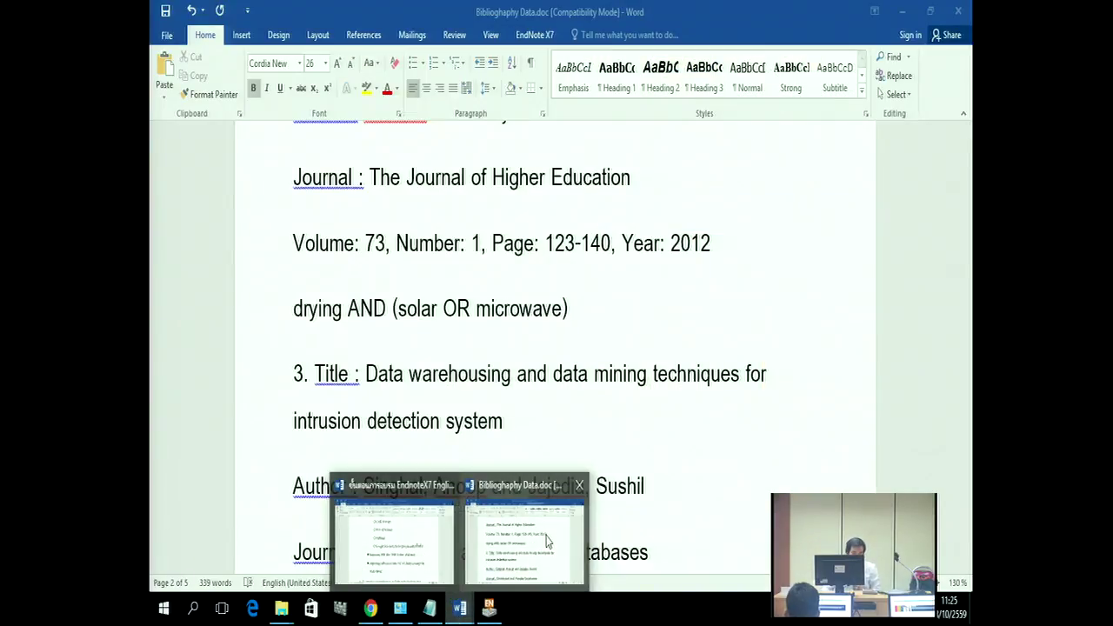
left_click(547, 541)
scroll(661, 444, "down", 5)
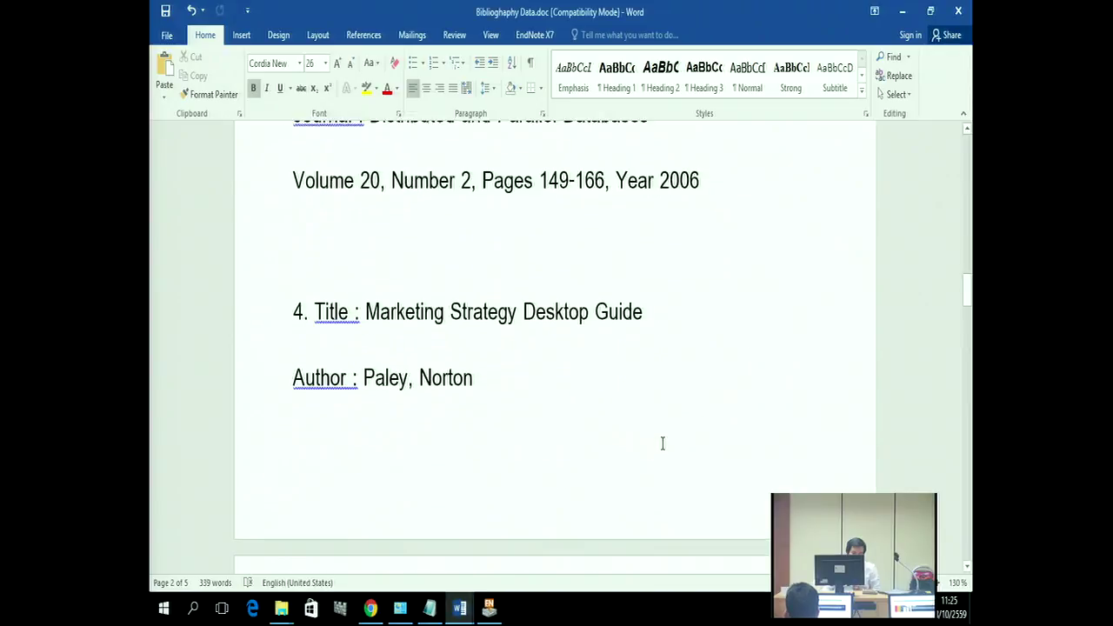
scroll(420, 467, "down", 15)
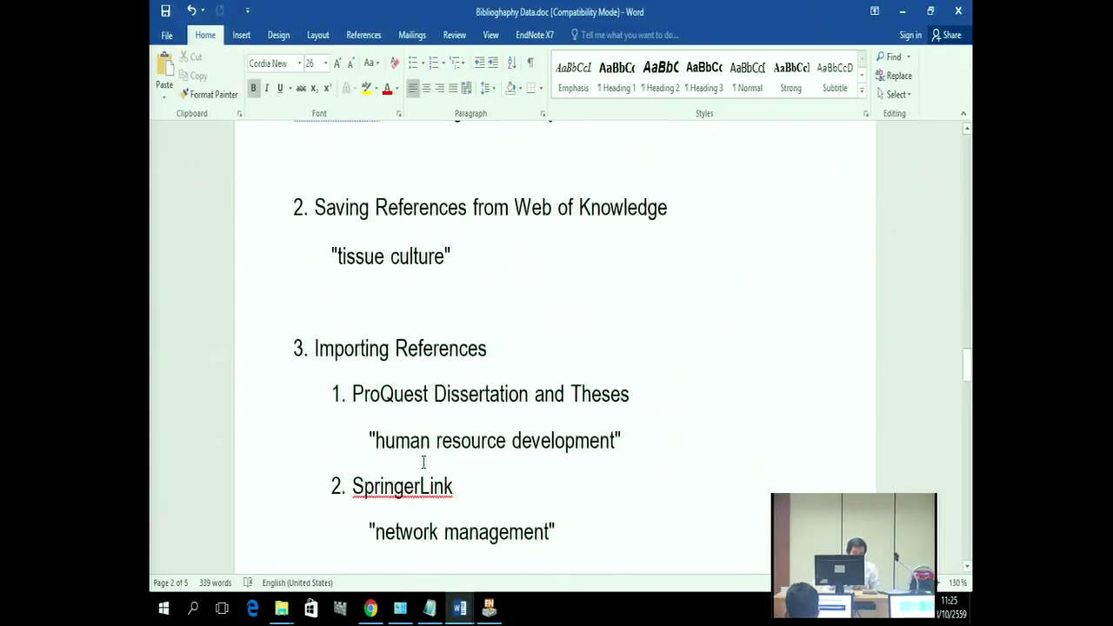
scroll(423, 460, "down", 3)
left_click(338, 242)
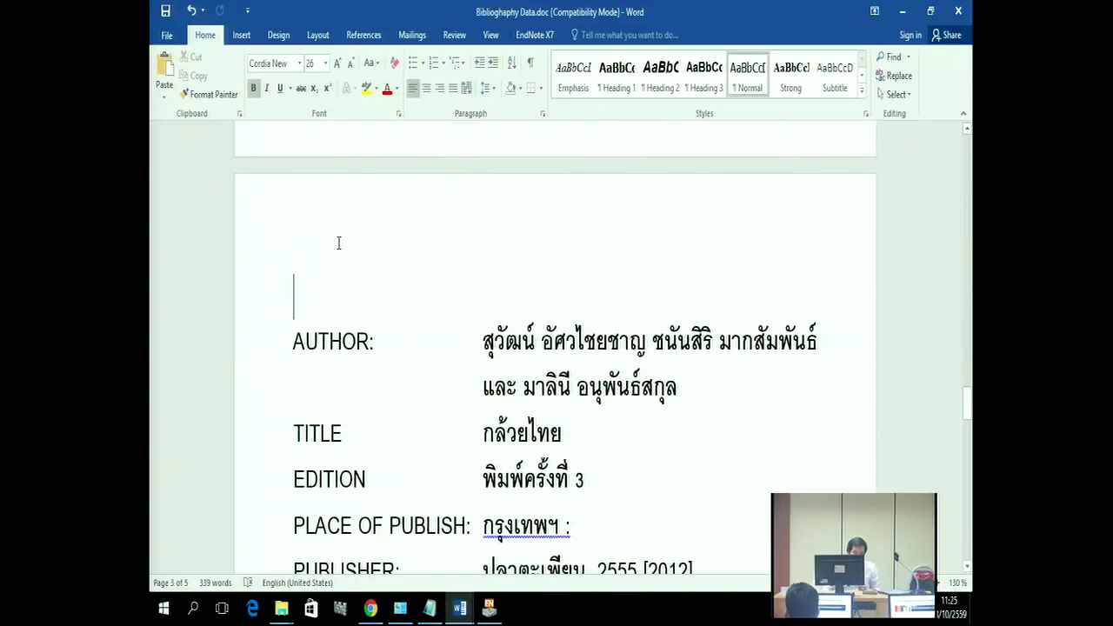
type("e")
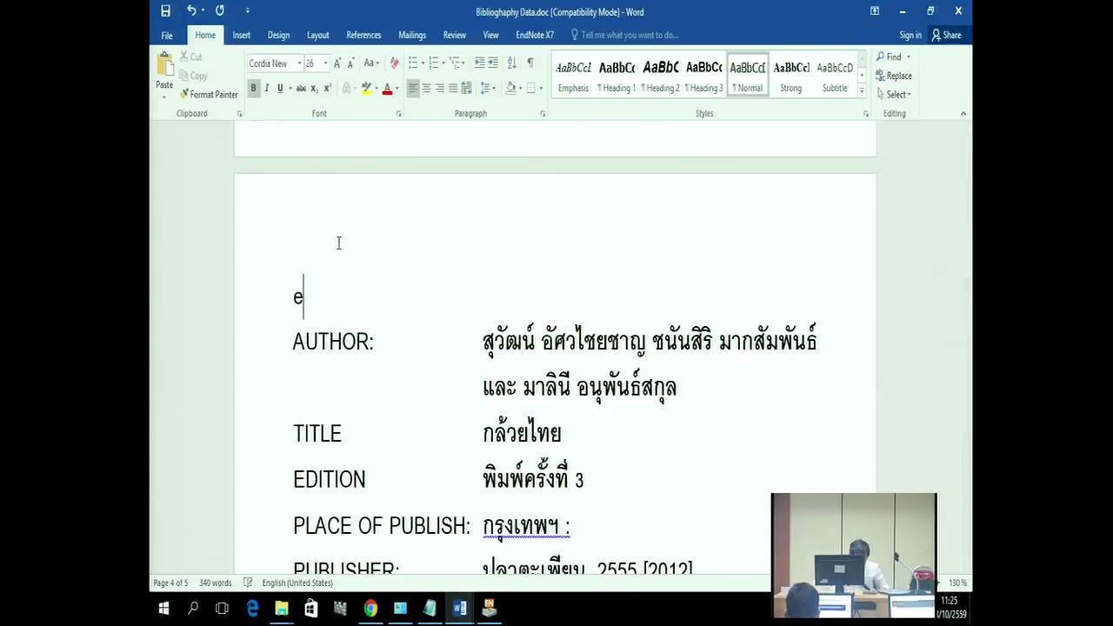
type("uthanasia")
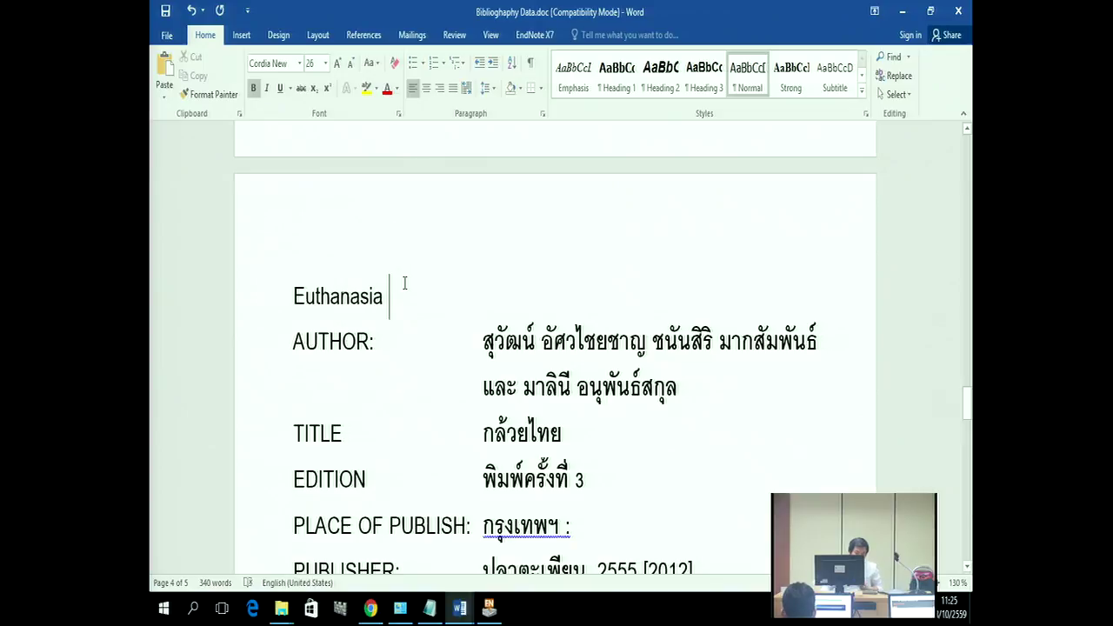
left_click_drag(402, 296, 290, 296)
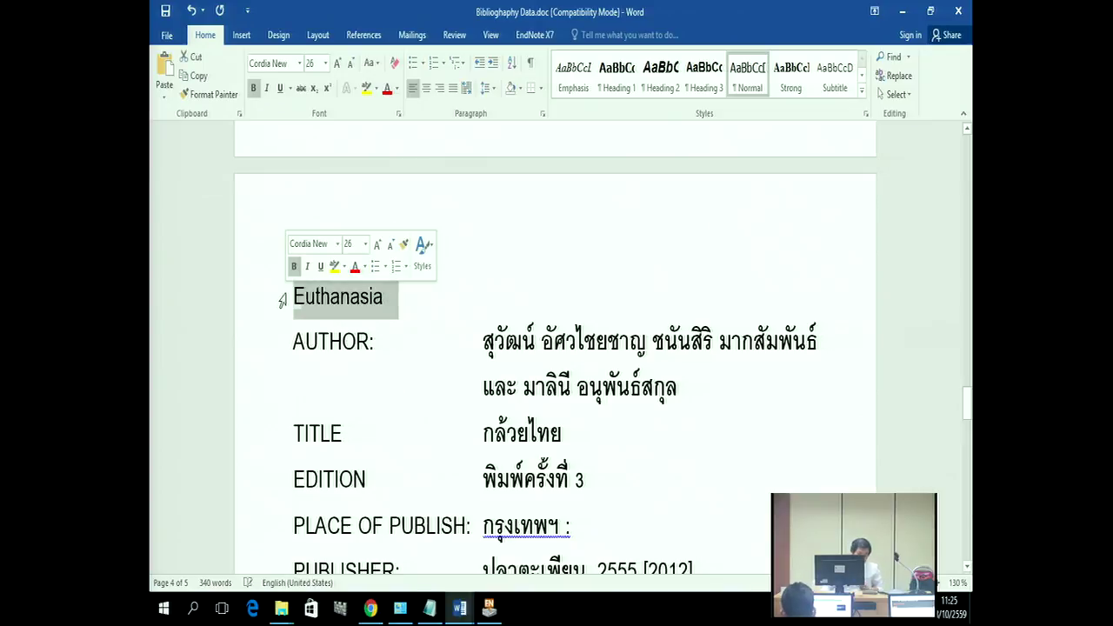
left_click(325, 62)
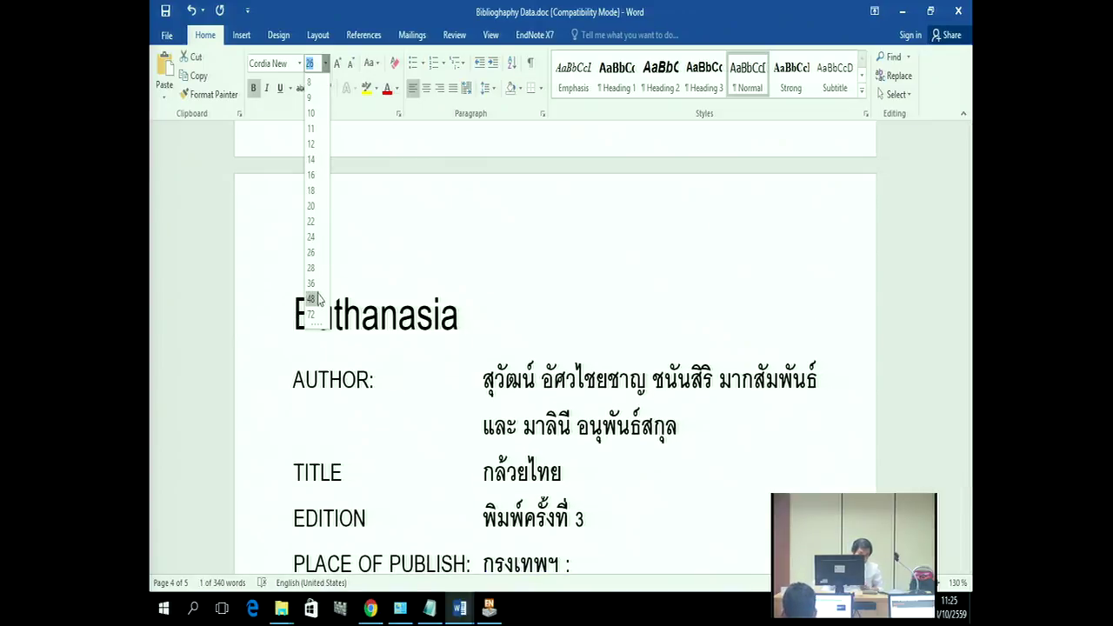
key("Escape")
left_click(490, 268)
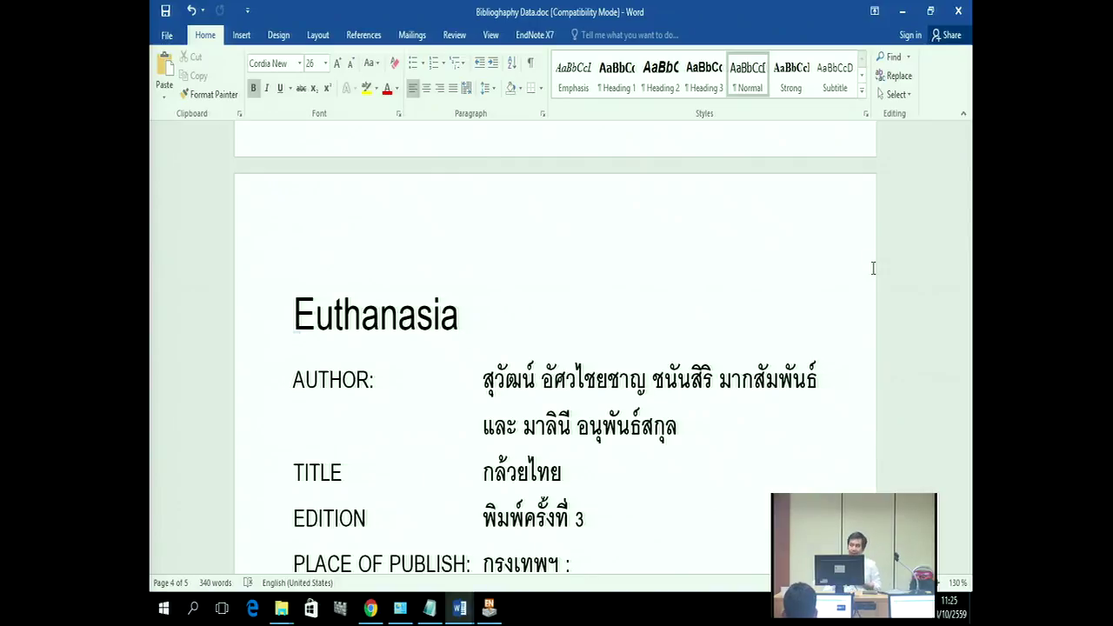
Step: Copy the Euthanasia heading and minimise Word to paste it into PubMed's search box
left_click_drag(458, 320, 295, 322)
right_click(380, 322)
left_click(417, 356)
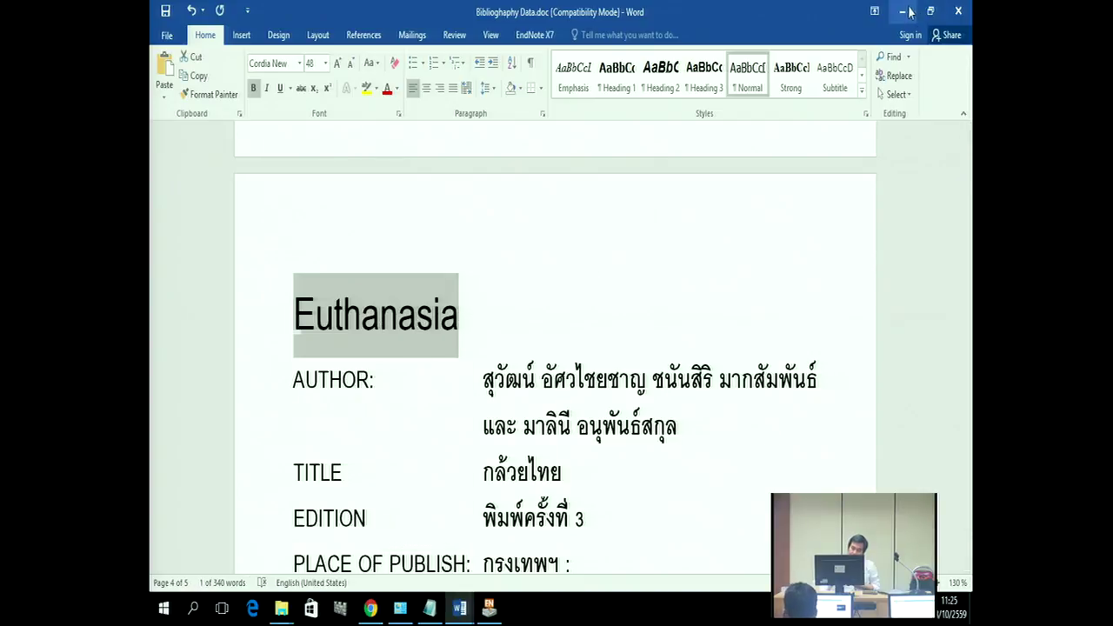
left_click(902, 12)
right_click(437, 110)
Step: Search PubMed for Euthanasia and limit the results to the last 5 years
left_click(462, 211)
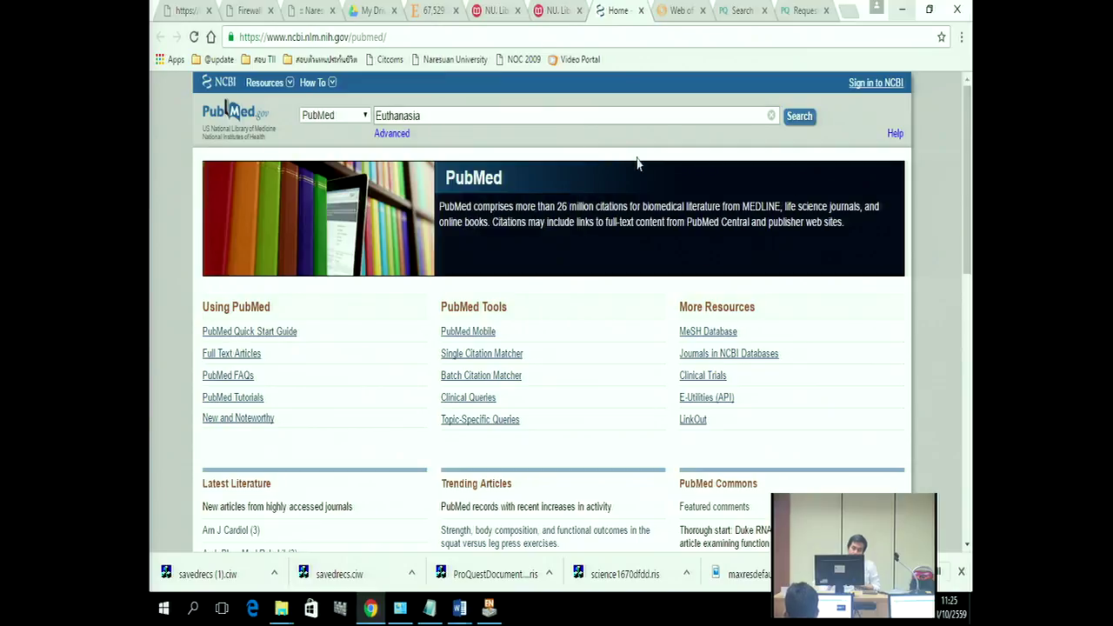
left_click(788, 119)
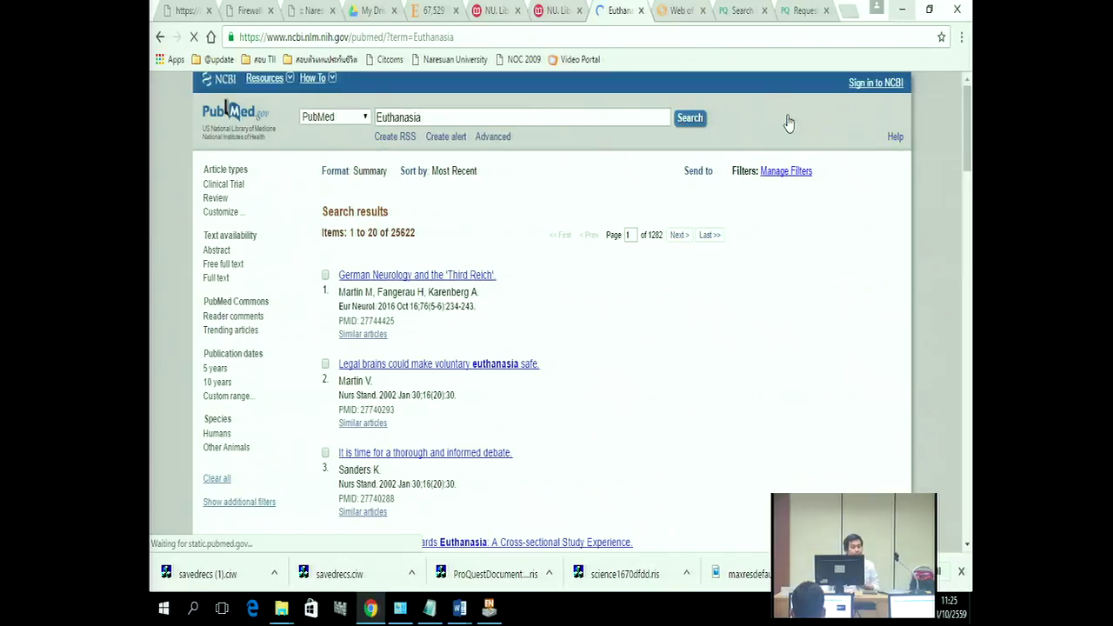
scroll(270, 284, "down", 1)
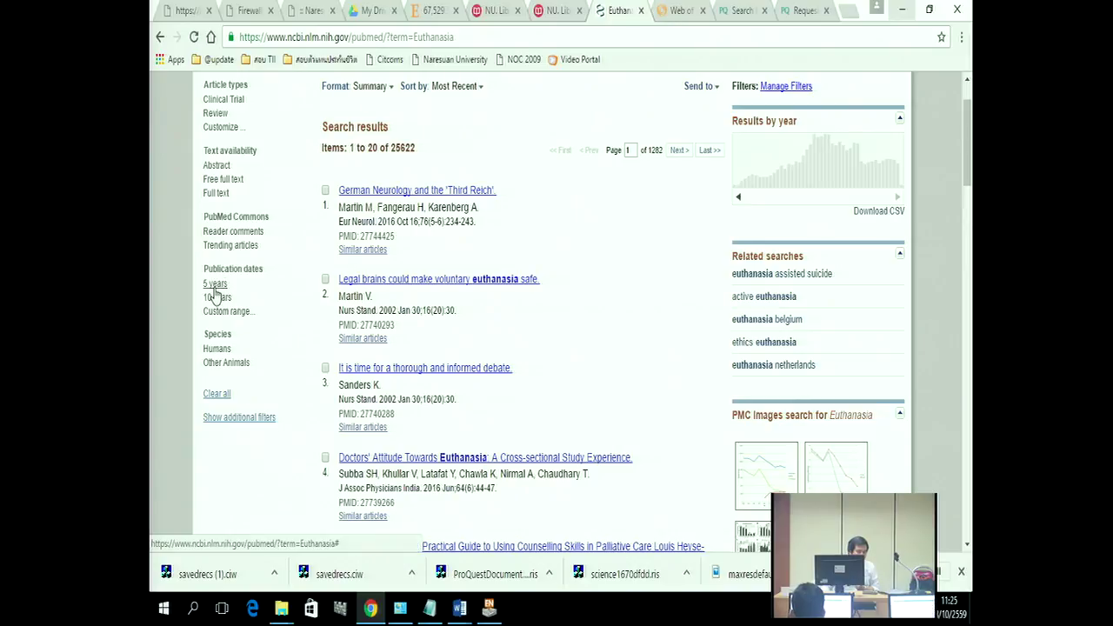
left_click(214, 289)
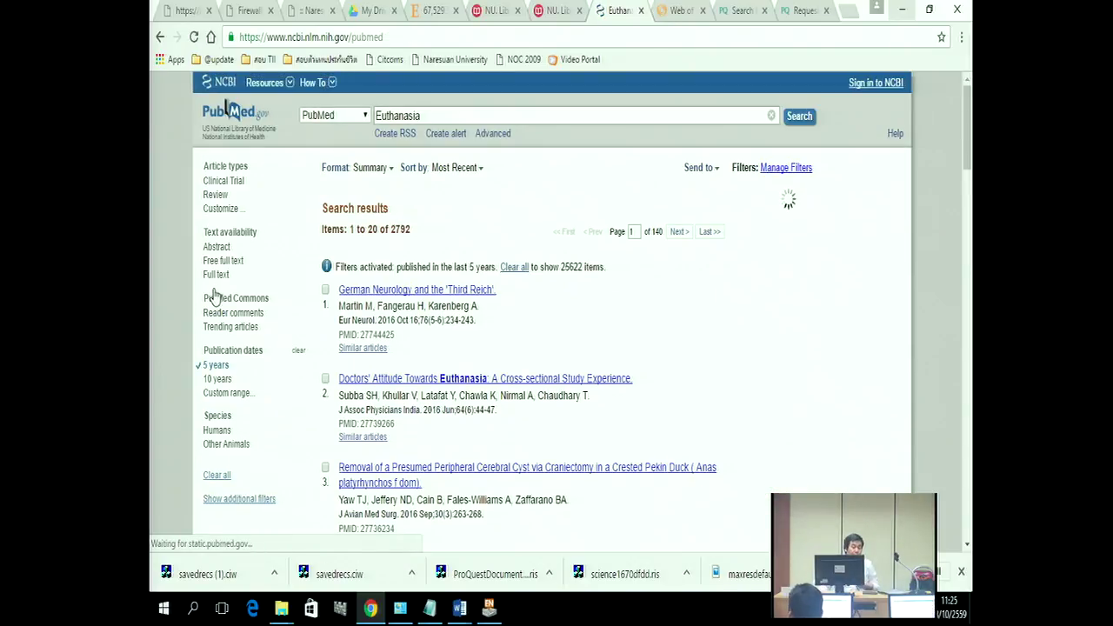
Step: Tick the checkboxes of the top results in the 2,792-result list
scroll(255, 237, "down", 1)
scroll(255, 236, "down", 1)
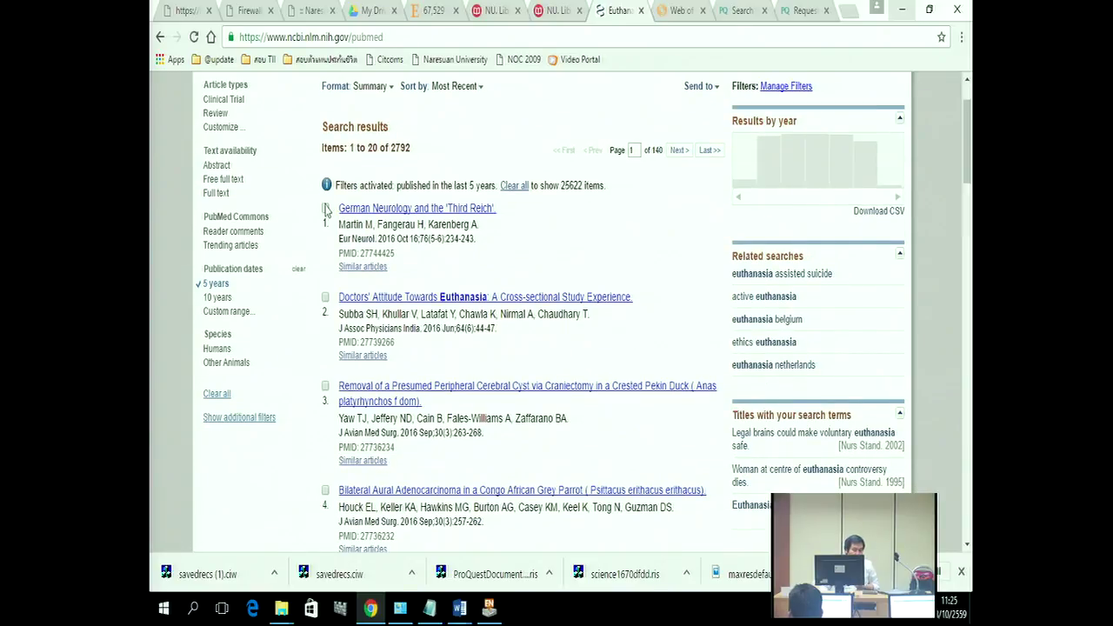
left_click(325, 211)
left_click(327, 297)
left_click(325, 386)
left_click(325, 491)
scroll(326, 495, "down", 3)
left_click(326, 337)
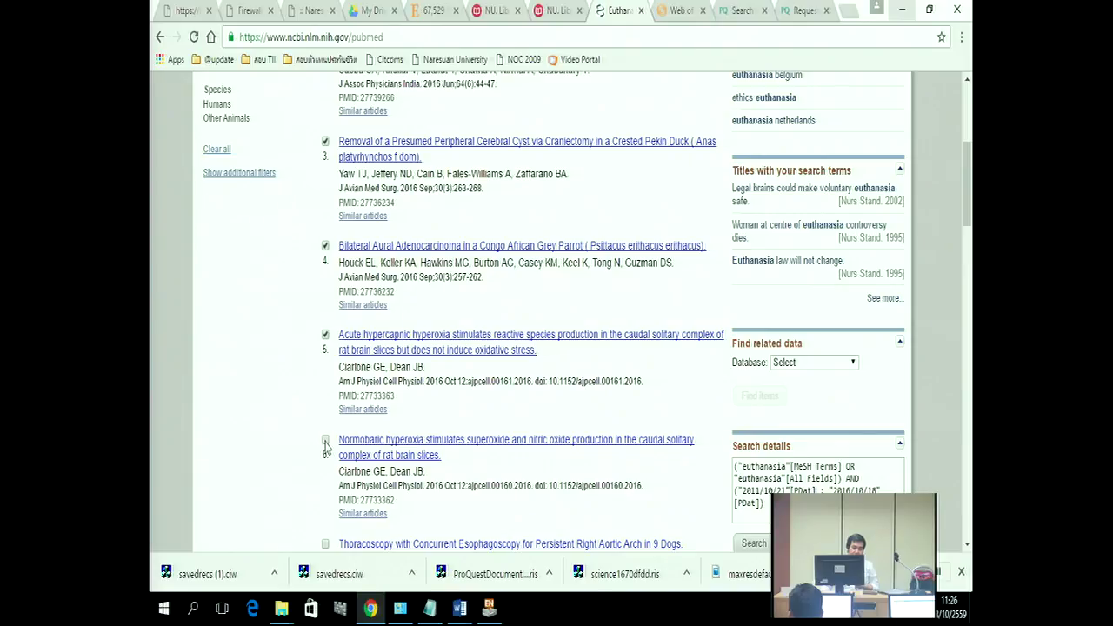
scroll(326, 450, "up", 4)
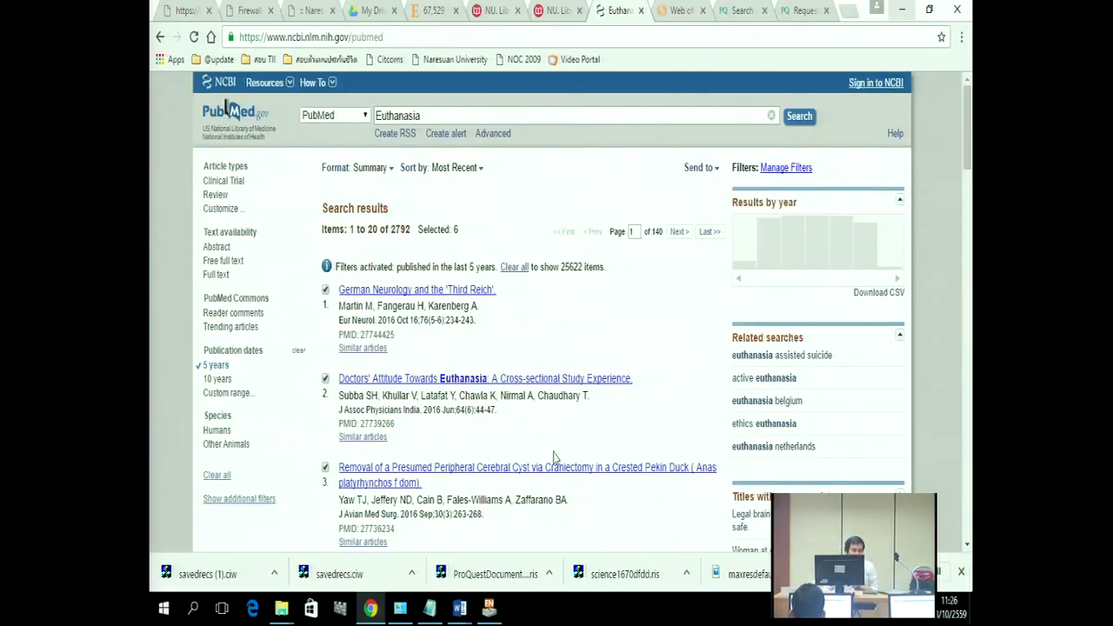
Step: Export the six marked Euthanasia results from PubMed as a citation-manager file (citations.nbib)
left_click(716, 173)
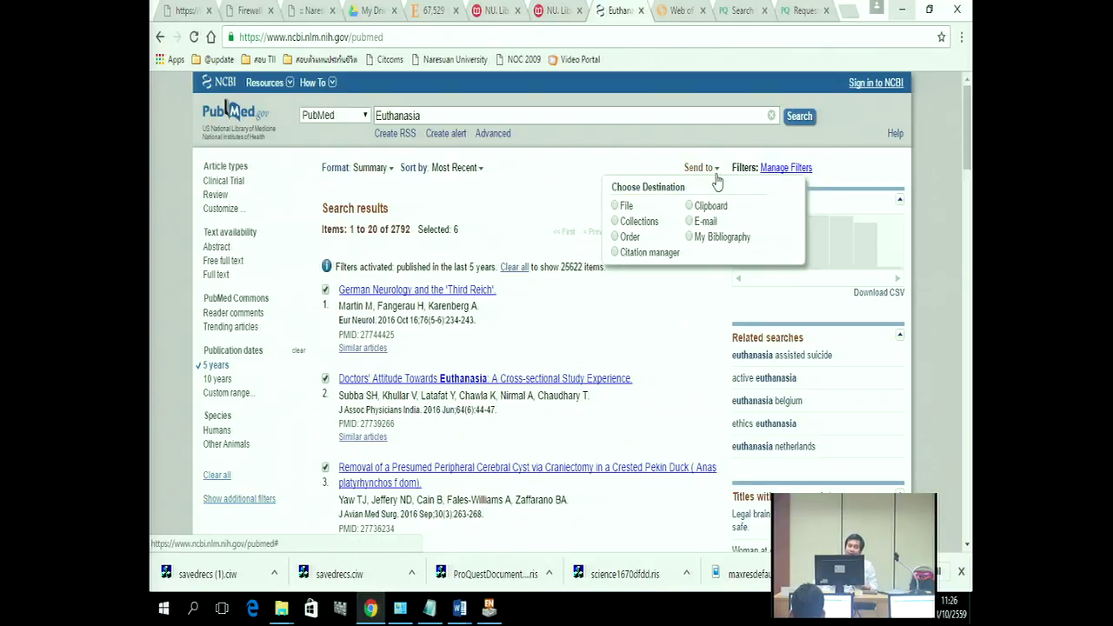
left_click(616, 252)
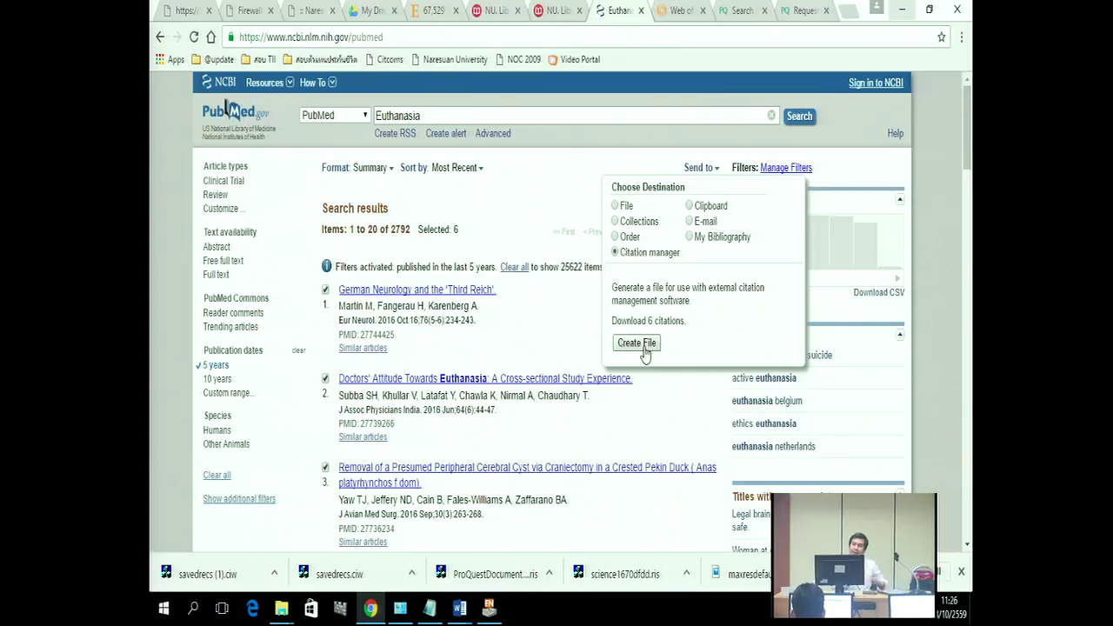
left_click(643, 347)
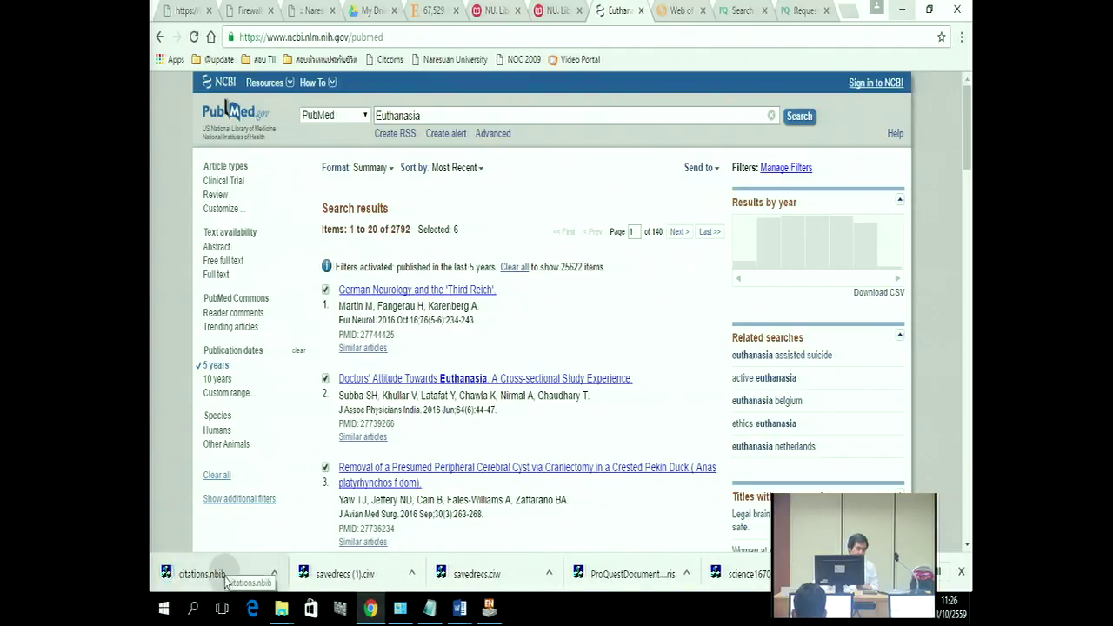
Step: Open the downloaded citations.nbib so EndNote imports the six citations, bringing the library to 44 references
left_click(226, 578)
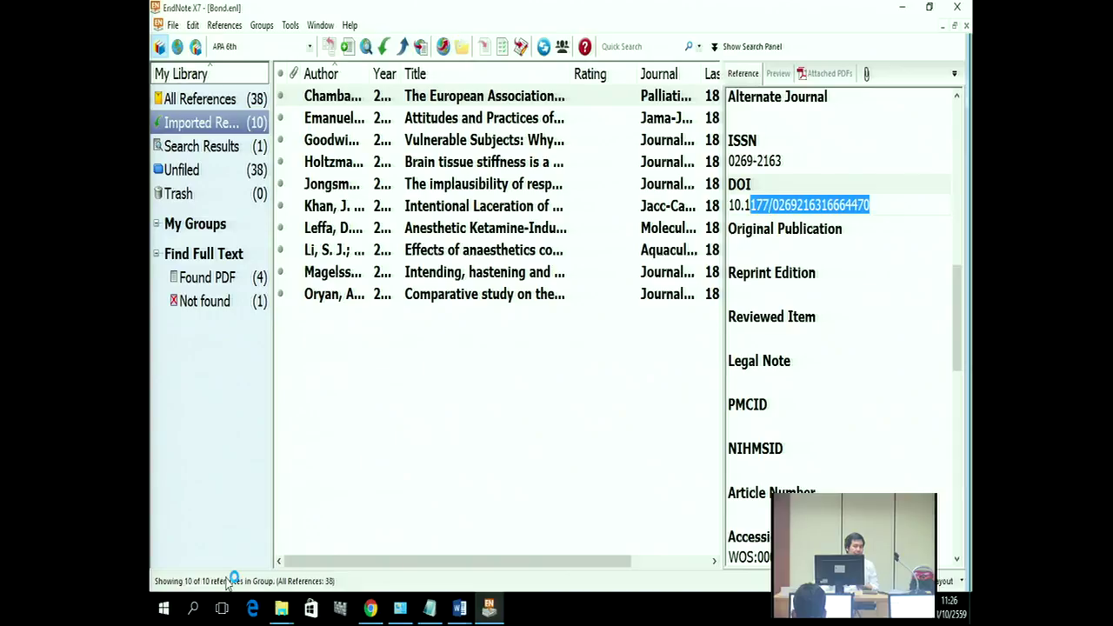
left_click(370, 608)
mouse_move(460, 611)
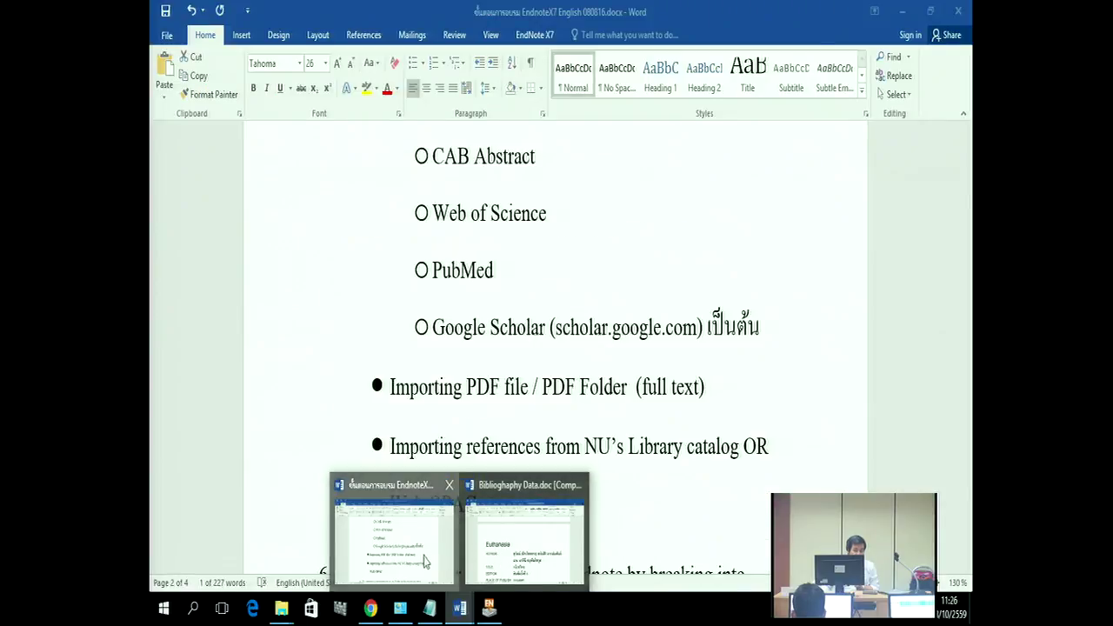
Step: Copy the scholar.google.com address beside Google Scholar in the Word handout, then return to Chrome
left_click(425, 562)
scroll(439, 330, "down", 1)
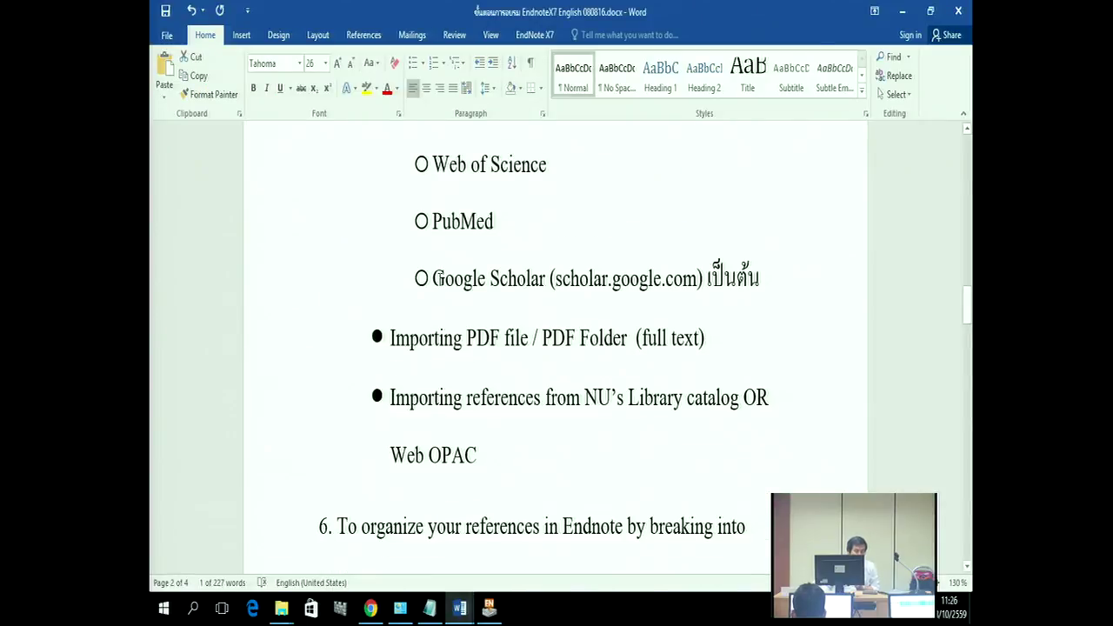
left_click_drag(436, 281, 506, 292)
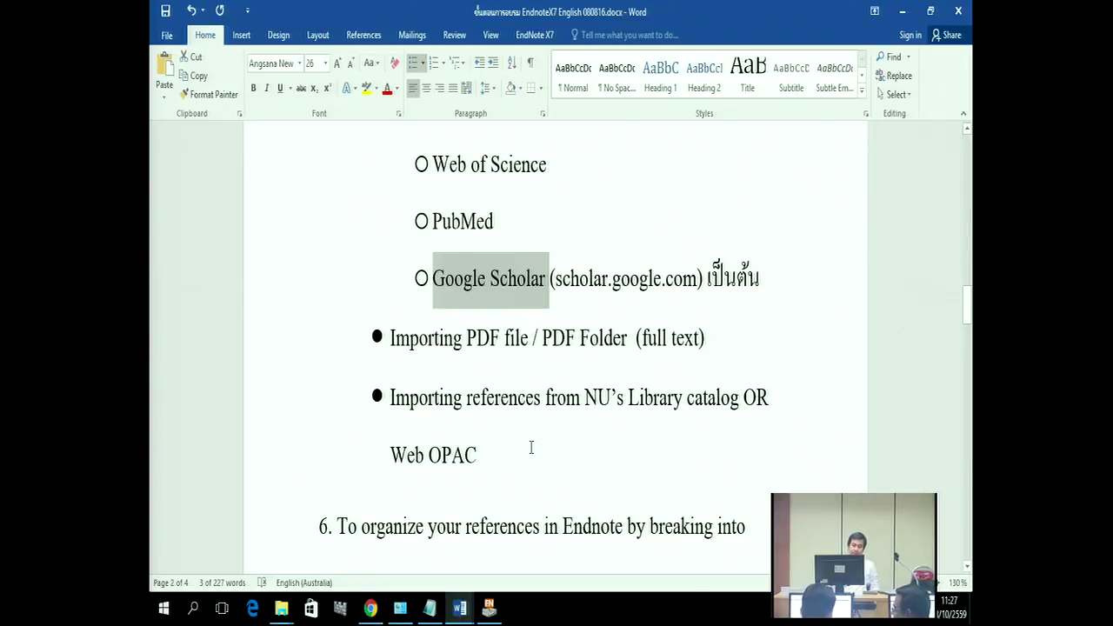
left_click_drag(555, 276, 671, 292)
right_click(671, 292)
left_click(719, 322)
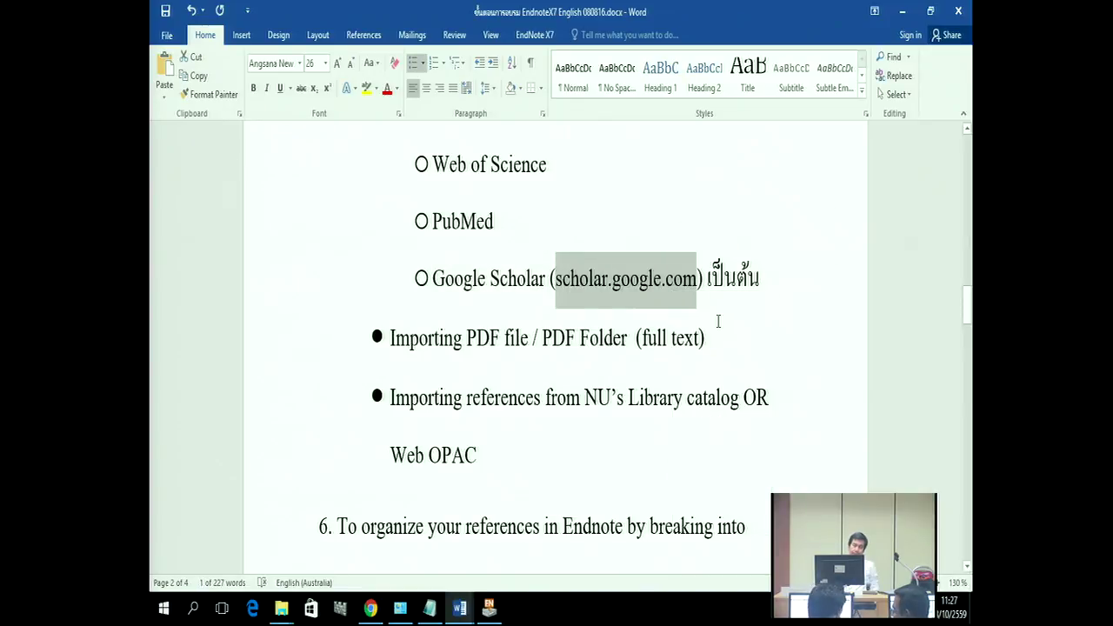
left_click(370, 607)
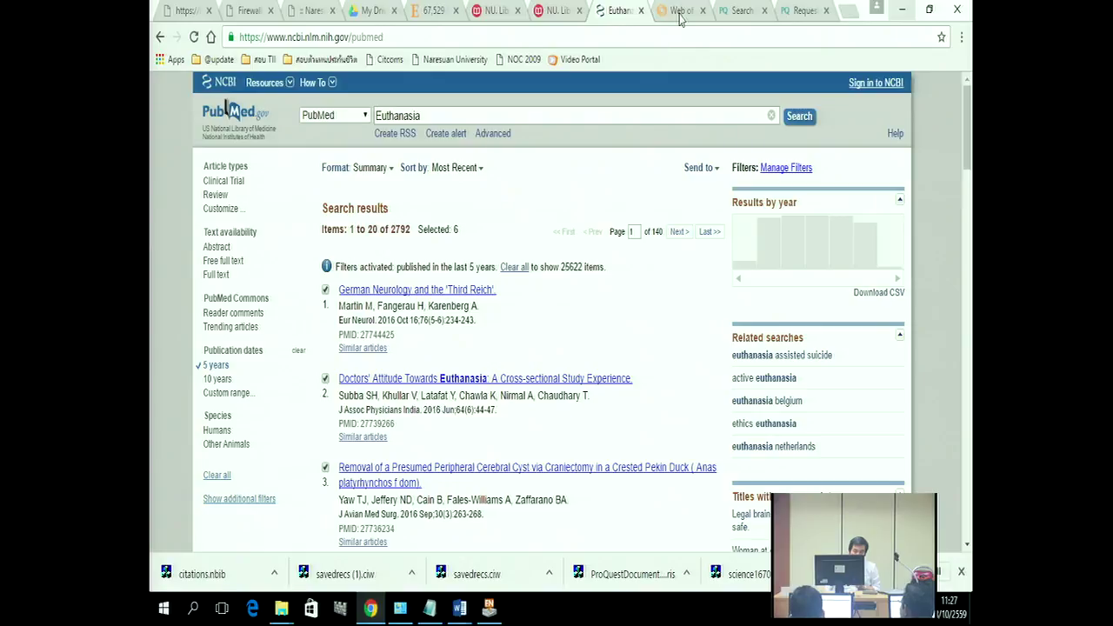
Step: Dismiss the Web of Science send prompt and go to the pasted scholar.google.com address
left_click(679, 11)
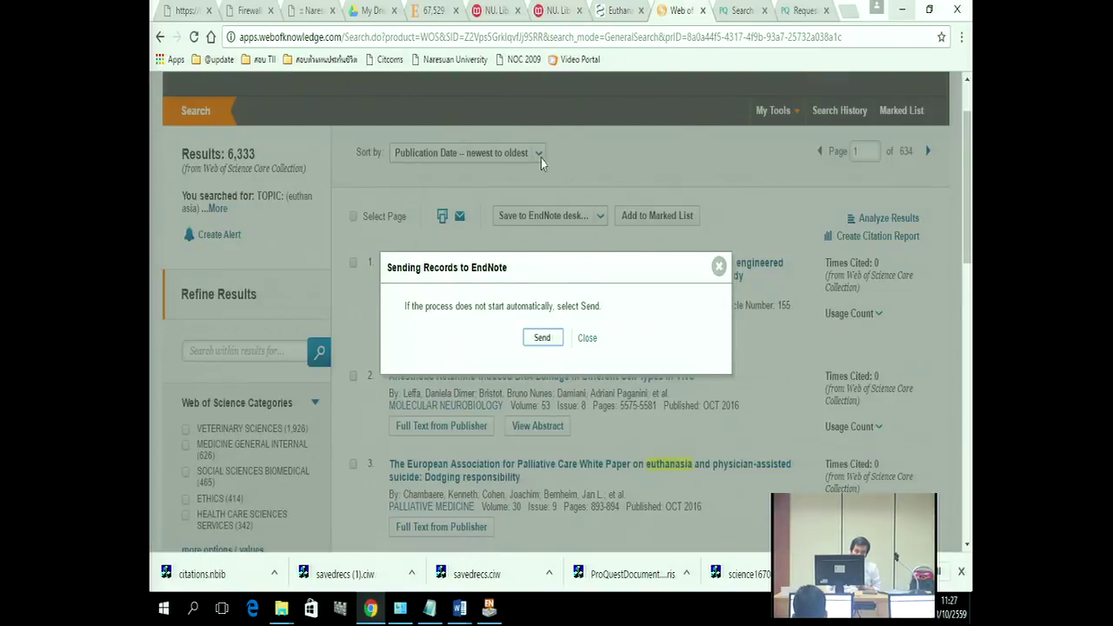
left_click(588, 337)
right_click(319, 36)
left_click(353, 115)
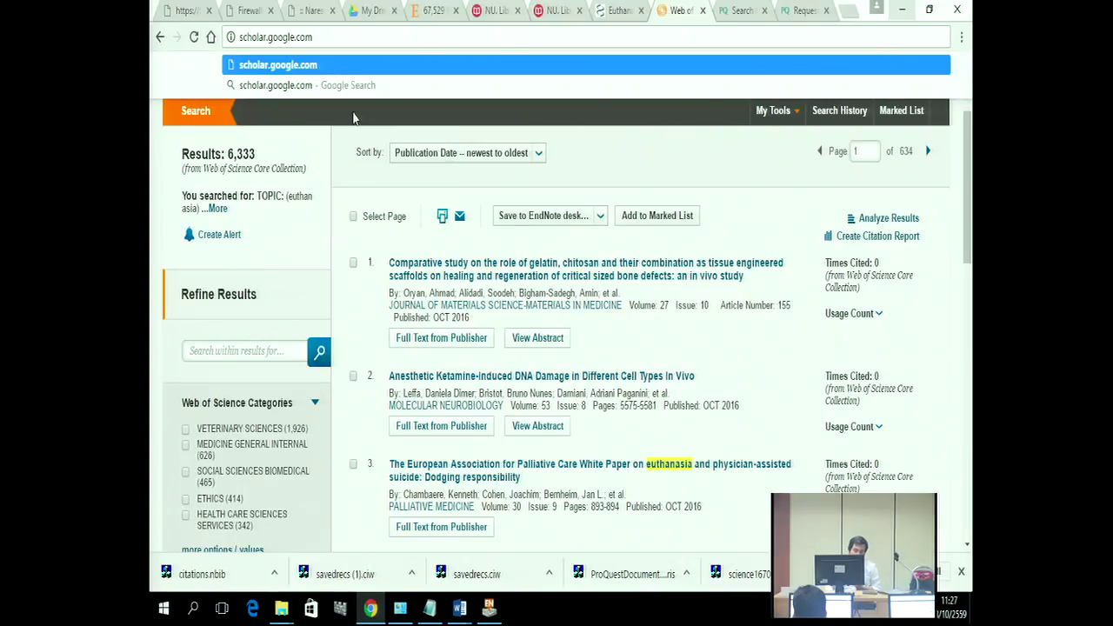
key("Return")
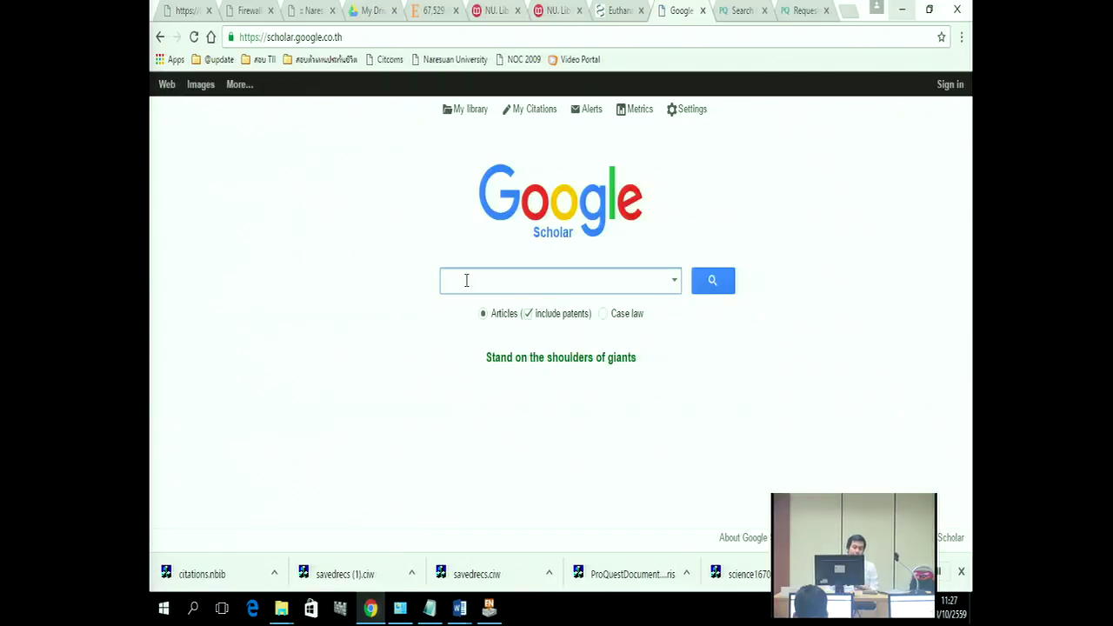
Step: Search Scholar for 'euthanasia' and show the citation formats for the first result
type("euthan")
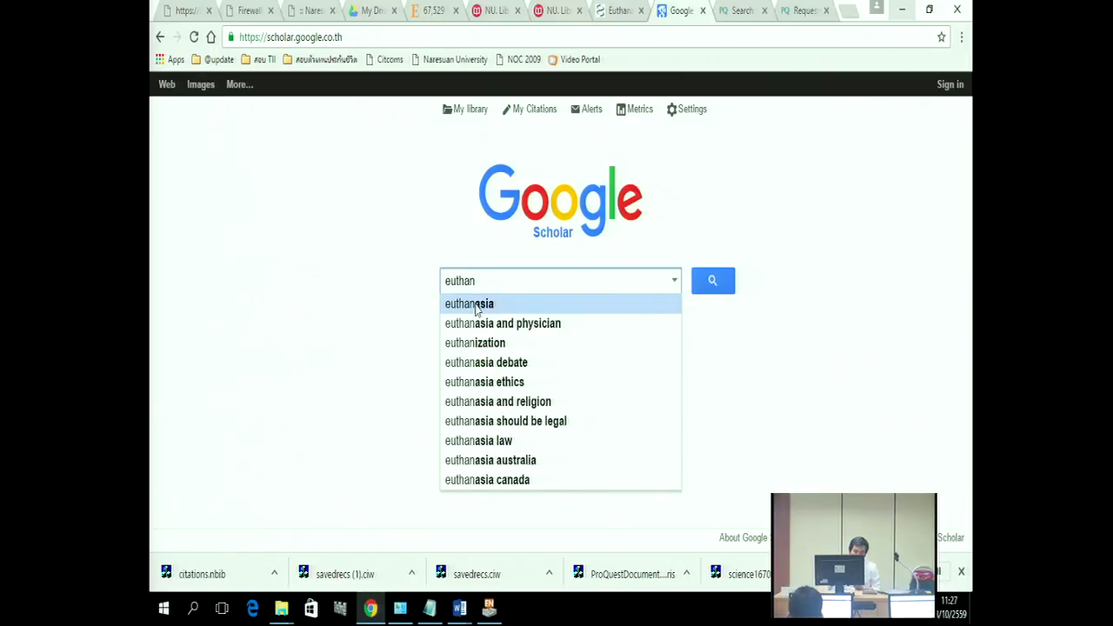
left_click(470, 303)
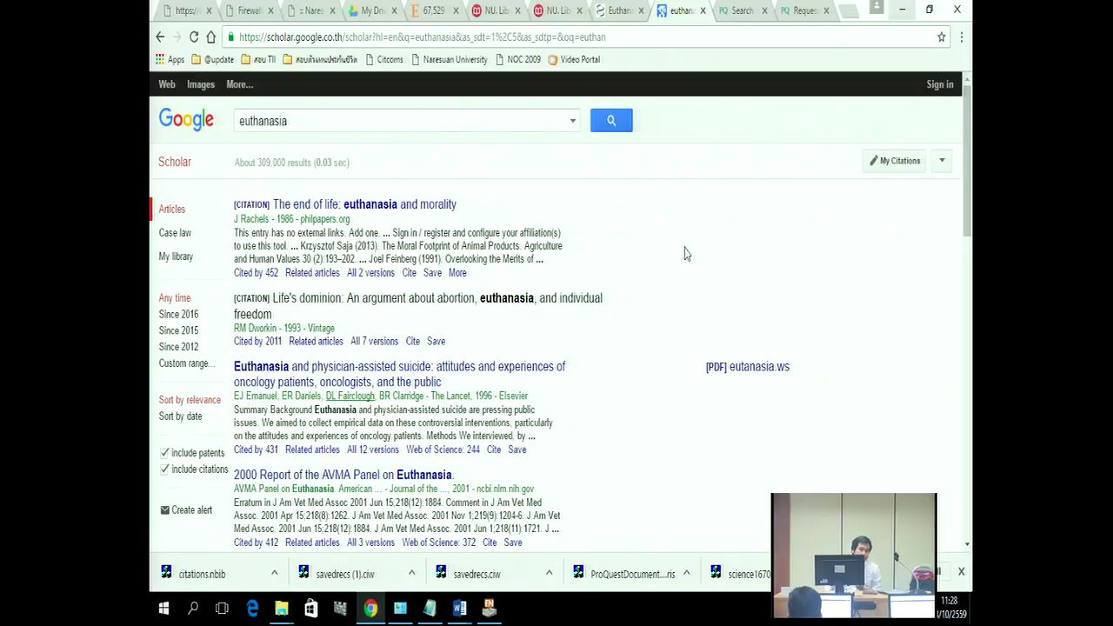
left_click(408, 272)
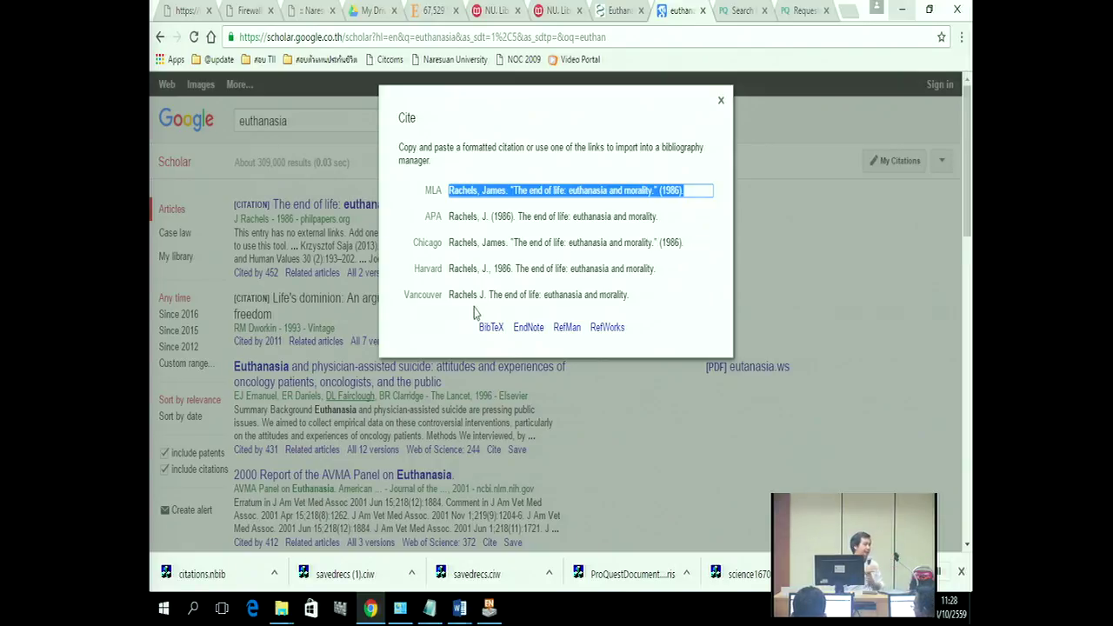
Step: Close the citation formats, go back to Scholar home and open Settings
left_click(183, 129)
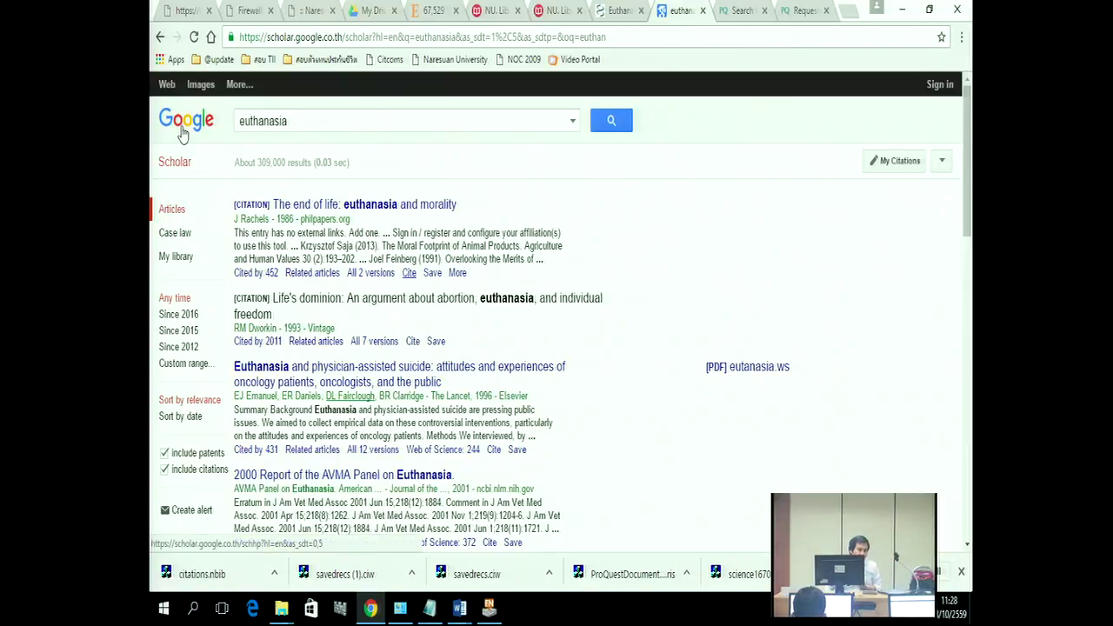
left_click(183, 129)
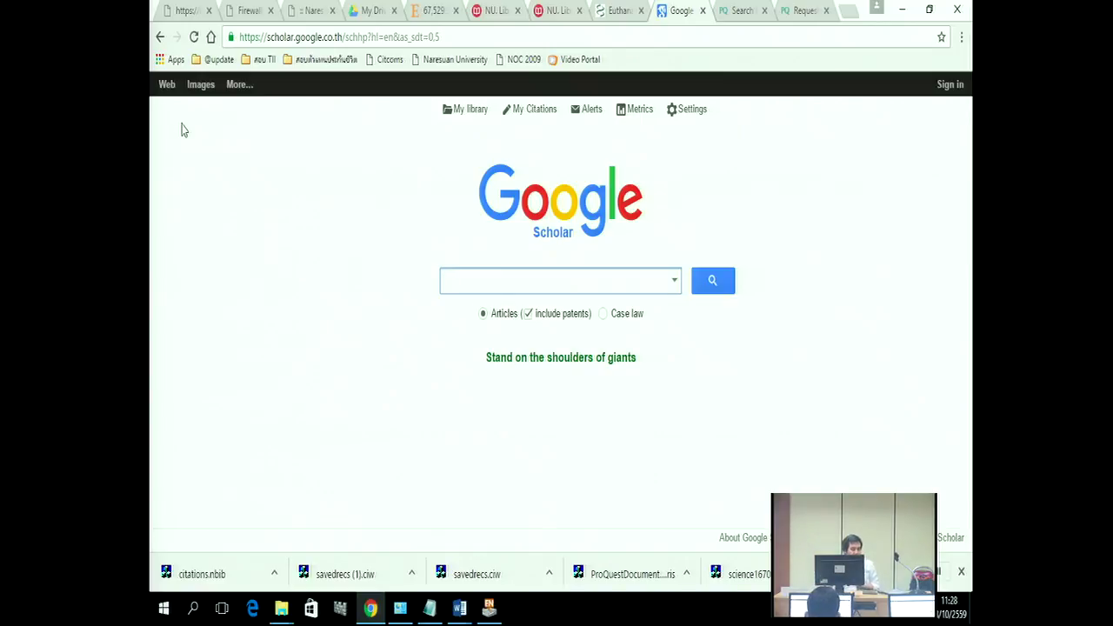
left_click(685, 114)
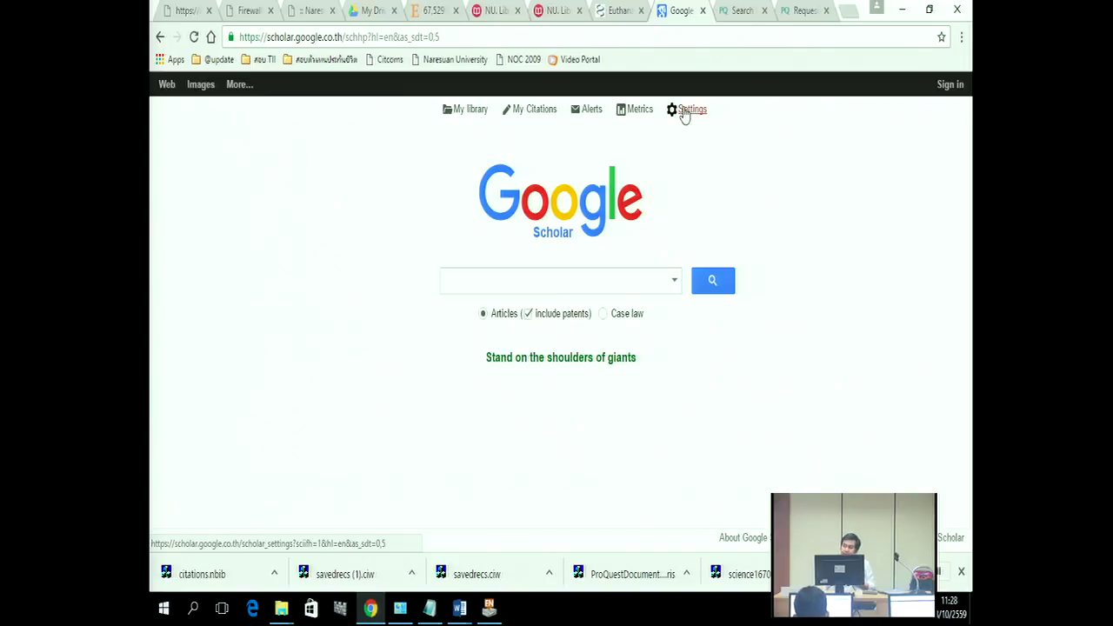
scroll(545, 230, "down", 3)
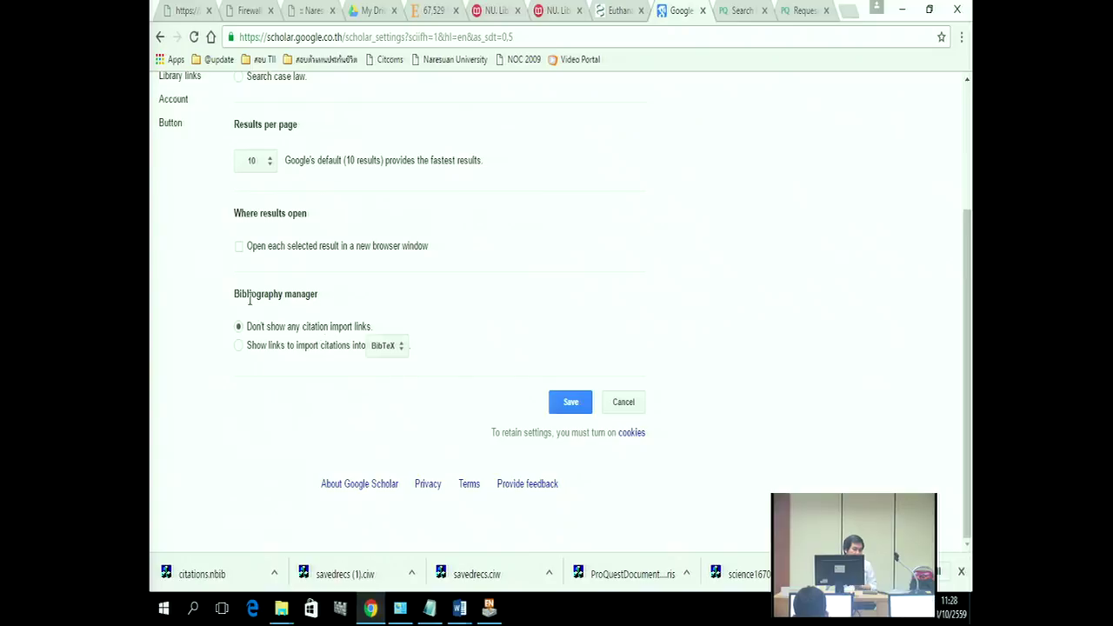
Step: Tick 'Show links to import citations', view the manager list, then leave for home without saving
left_click_drag(264, 294, 279, 294)
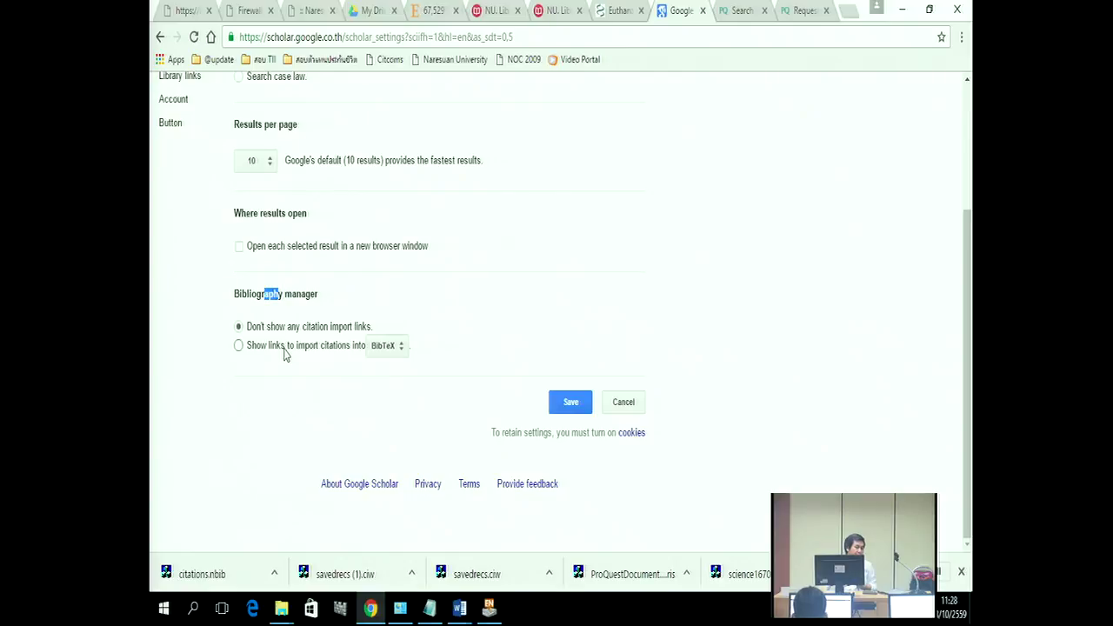
left_click(239, 347)
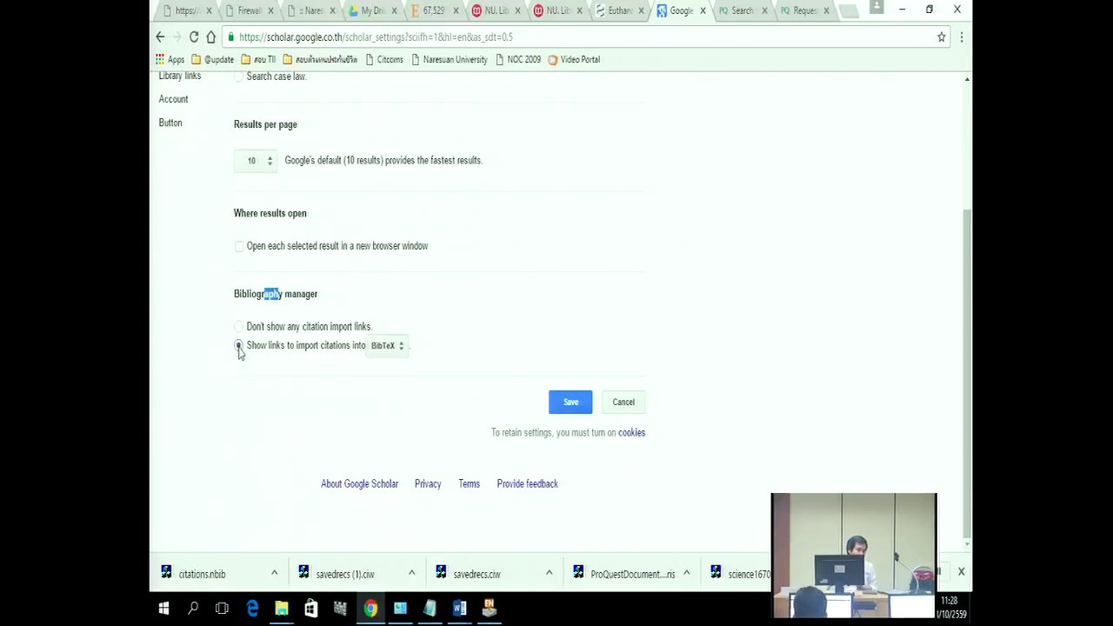
left_click(393, 354)
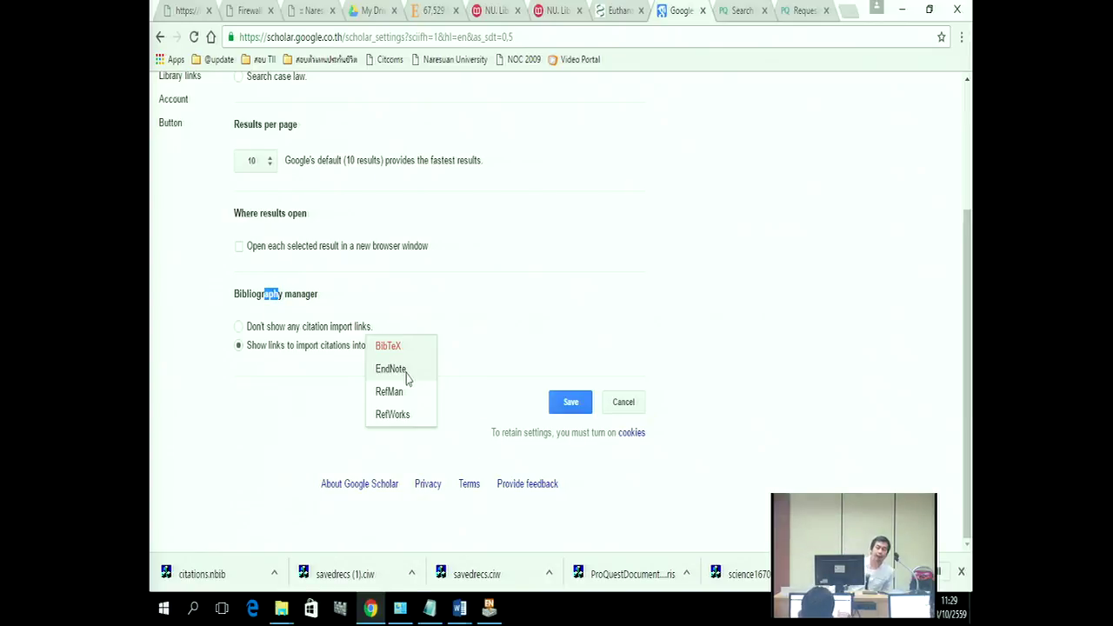
left_click(412, 201)
scroll(319, 174, "up", 3)
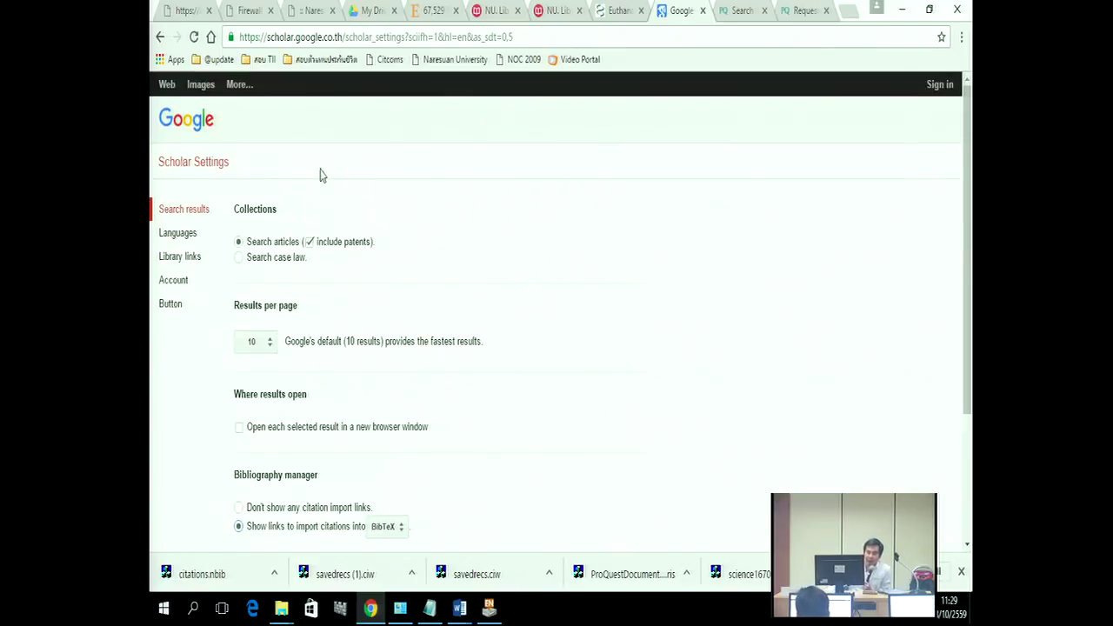
left_click(193, 122)
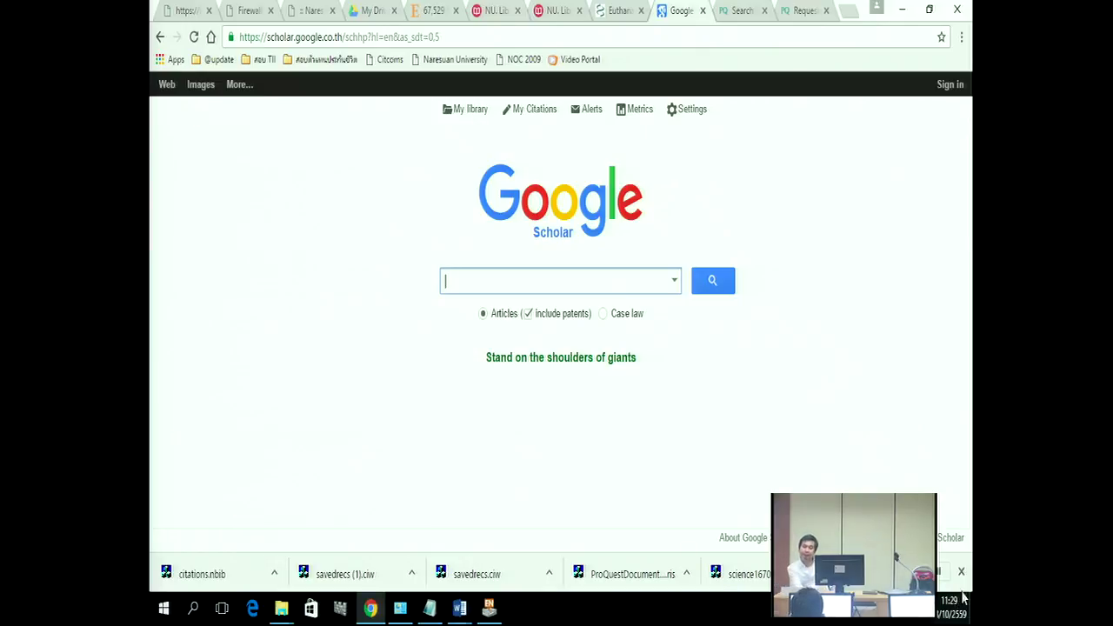
left_click_drag(572, 358, 610, 356)
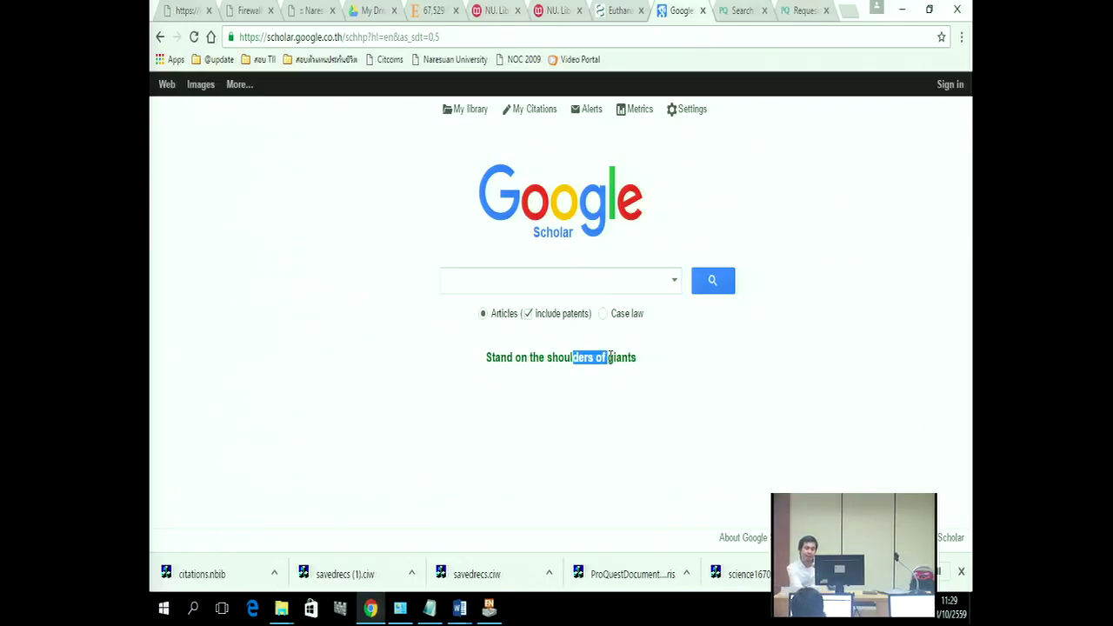
left_click(715, 409)
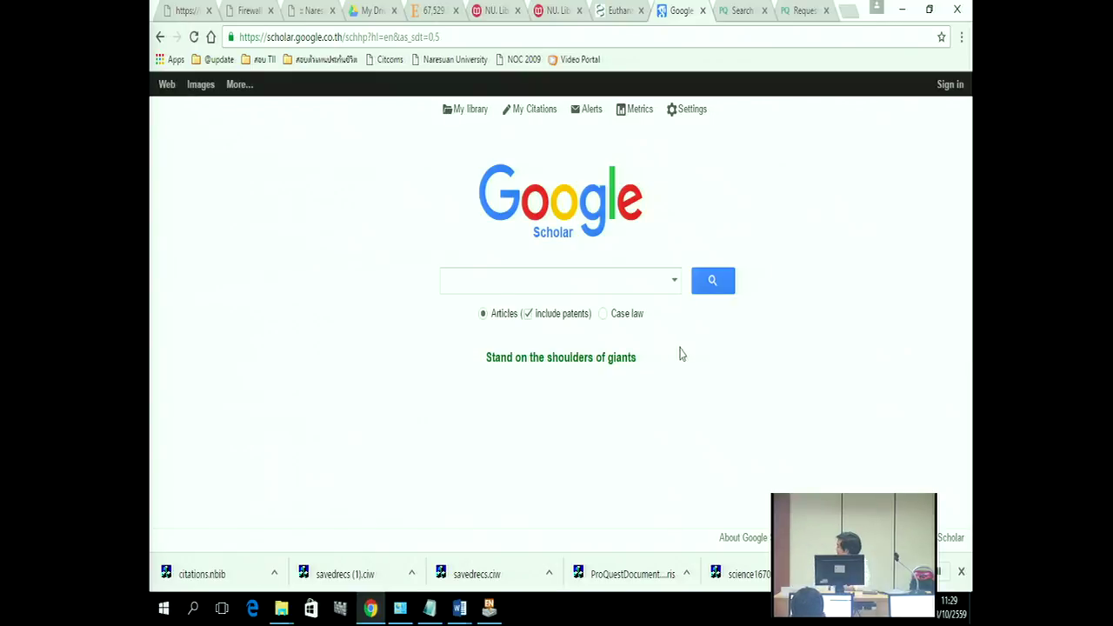
Step: Set Scholar's bibliography manager to show import links for EndNote and save the settings
left_click(687, 111)
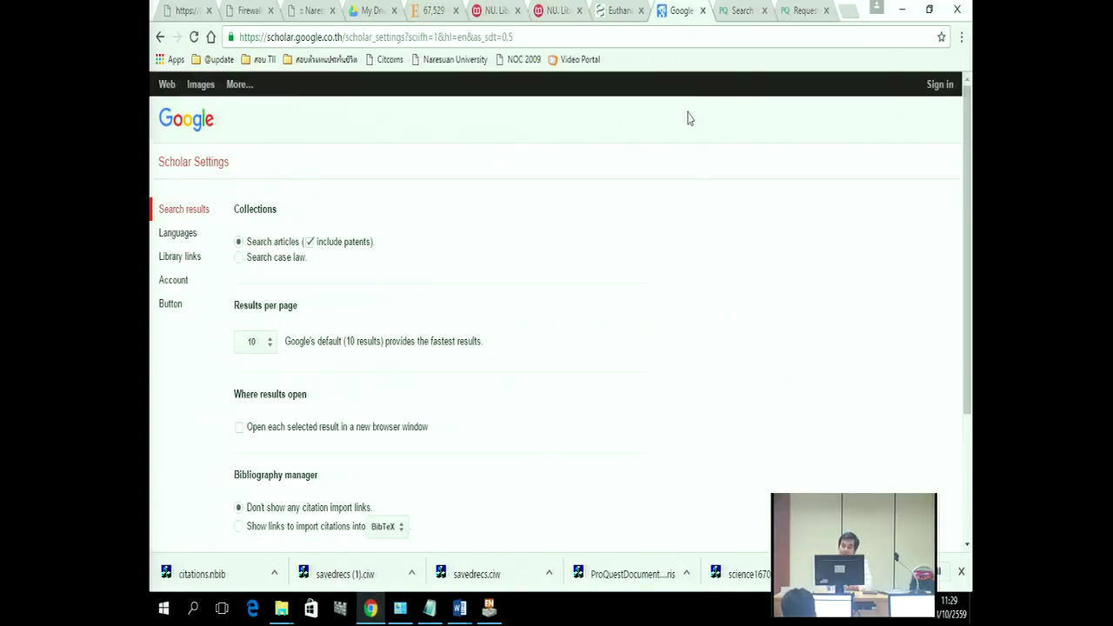
scroll(323, 286, "down", 2)
left_click_drag(319, 293, 227, 296)
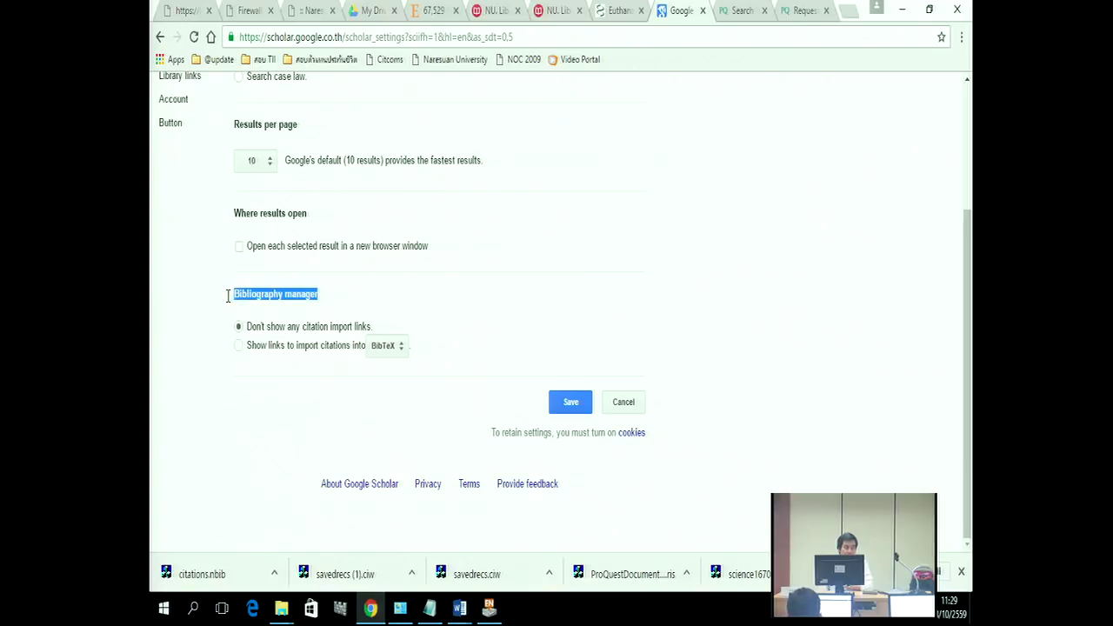
left_click(238, 346)
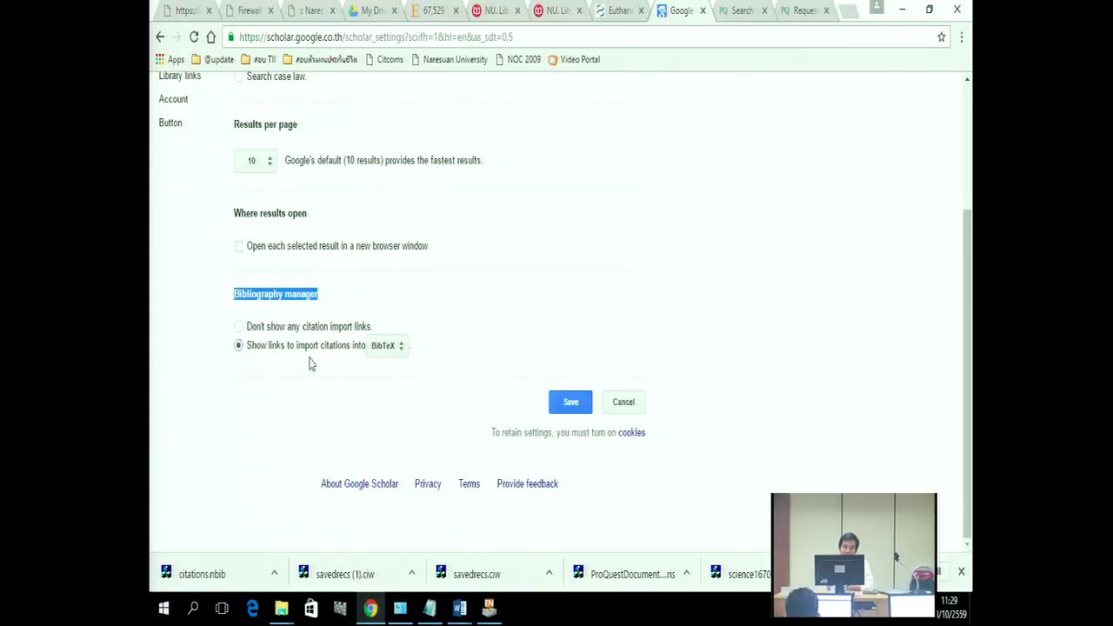
left_click(388, 348)
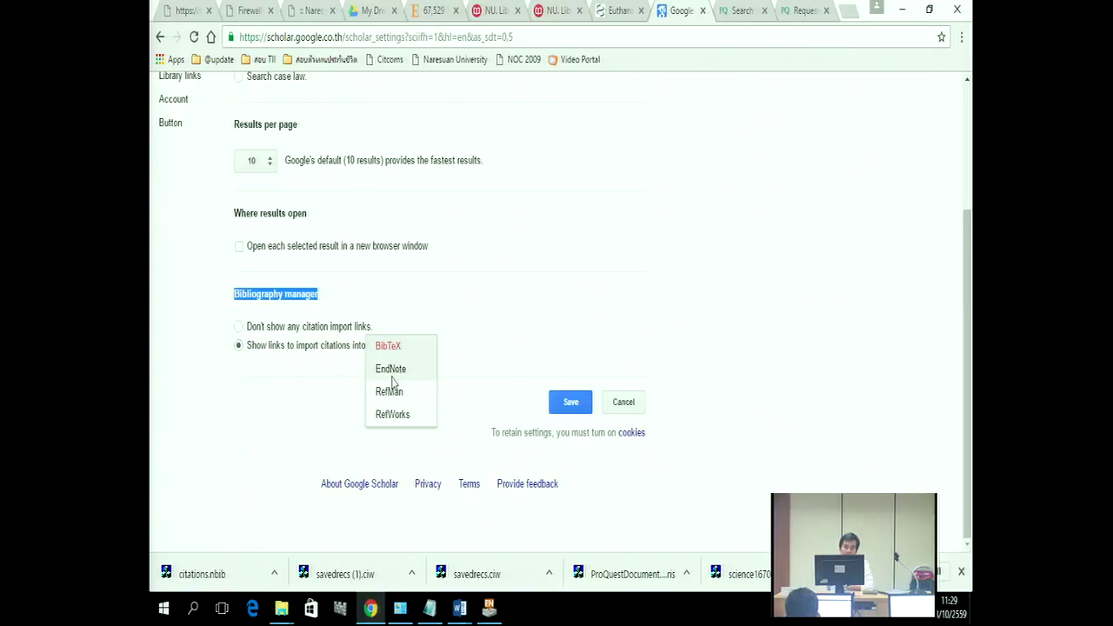
left_click(392, 372)
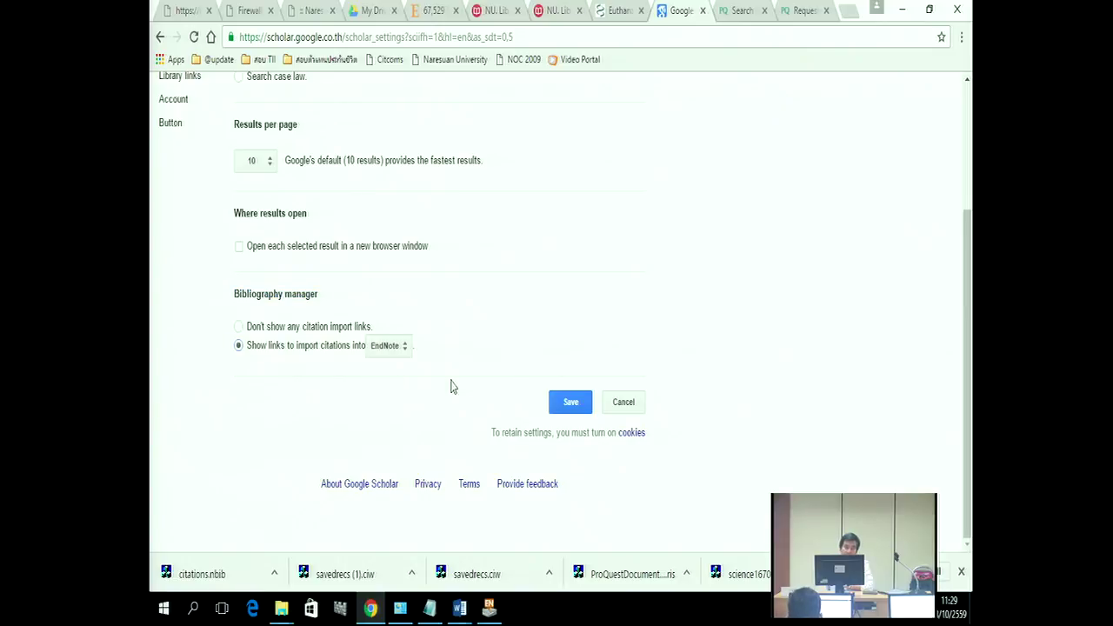
left_click(559, 406)
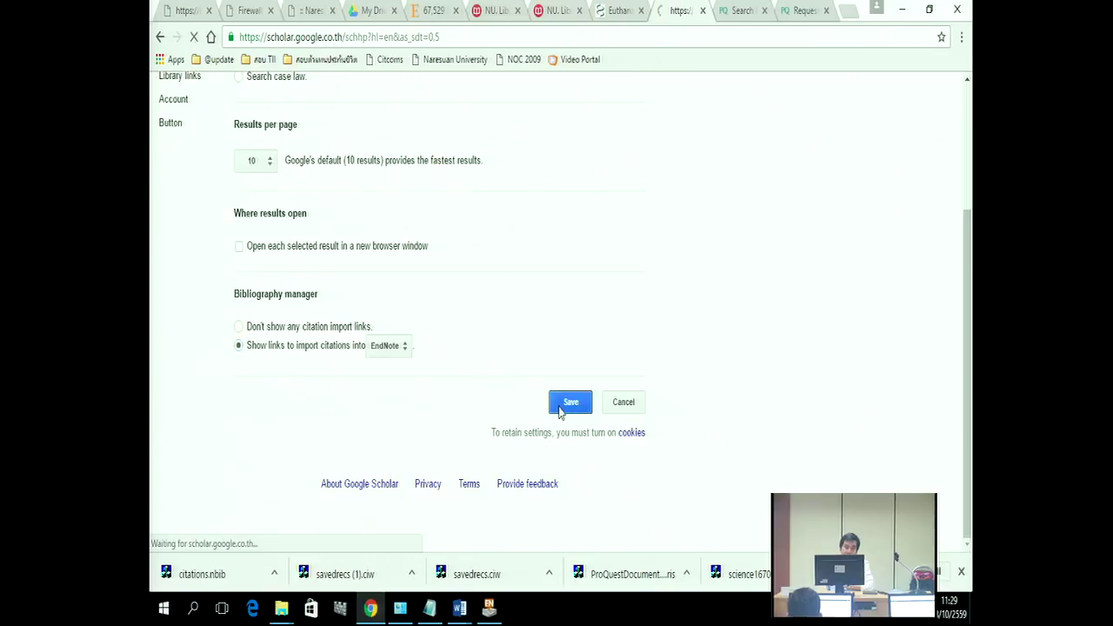
Step: Search Scholar for 'euthanasia' again, now with 'Import into EndNote' links on each result
left_click(469, 287)
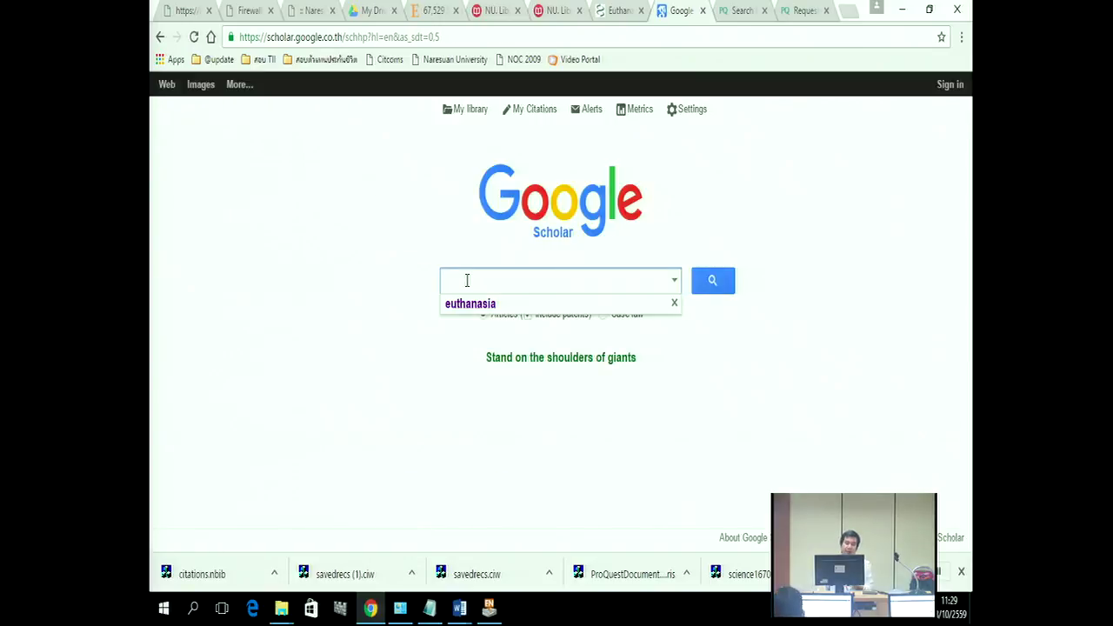
left_click(477, 306)
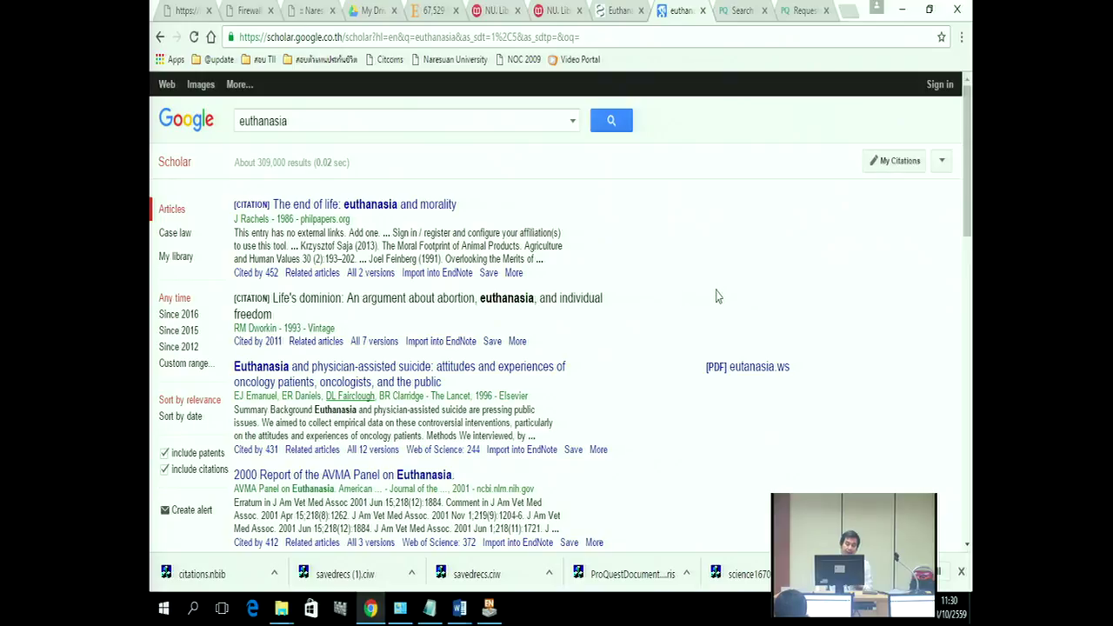
left_click_drag(476, 273, 402, 281)
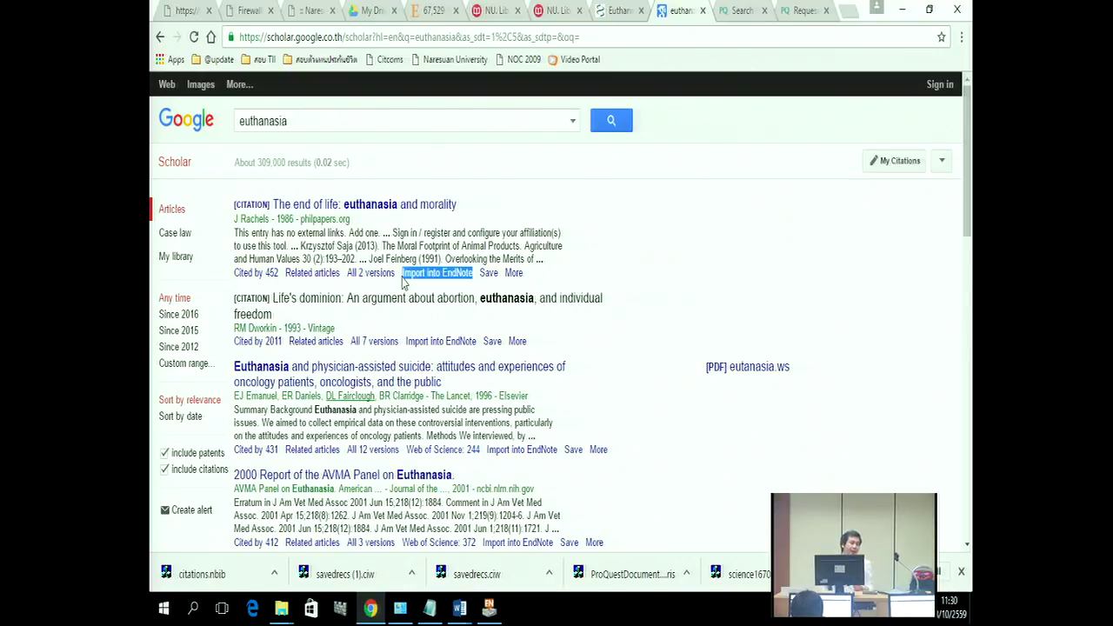
Step: Import the Lancet 'Euthanasia and physician-assisted suicide' citation into EndNote, reaching 45 references
left_click(519, 450)
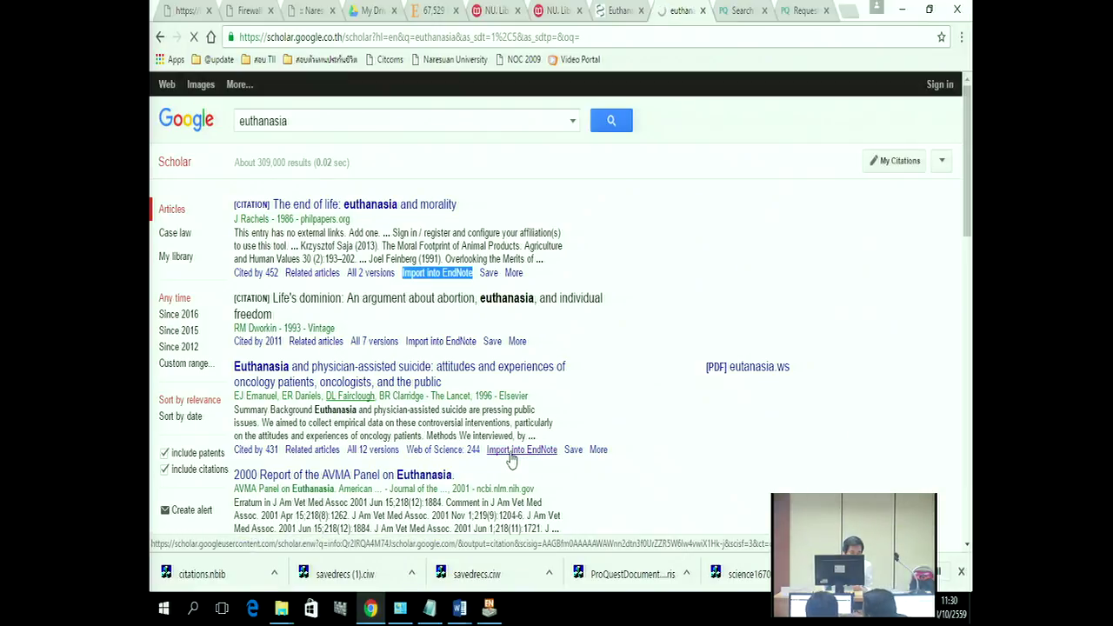
left_click(193, 574)
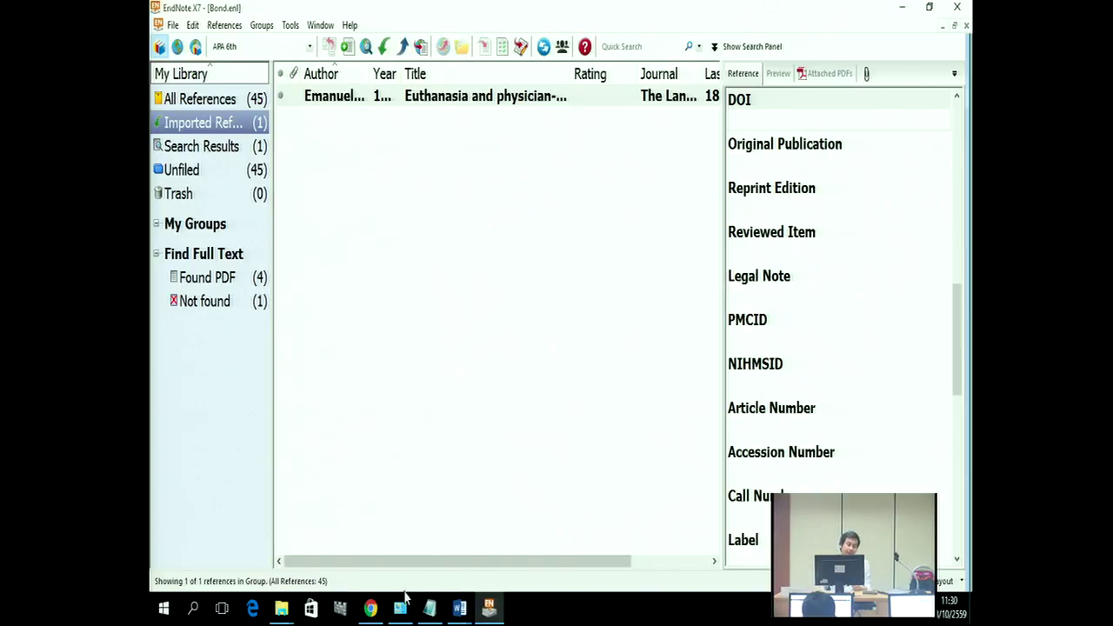
mouse_move(461, 613)
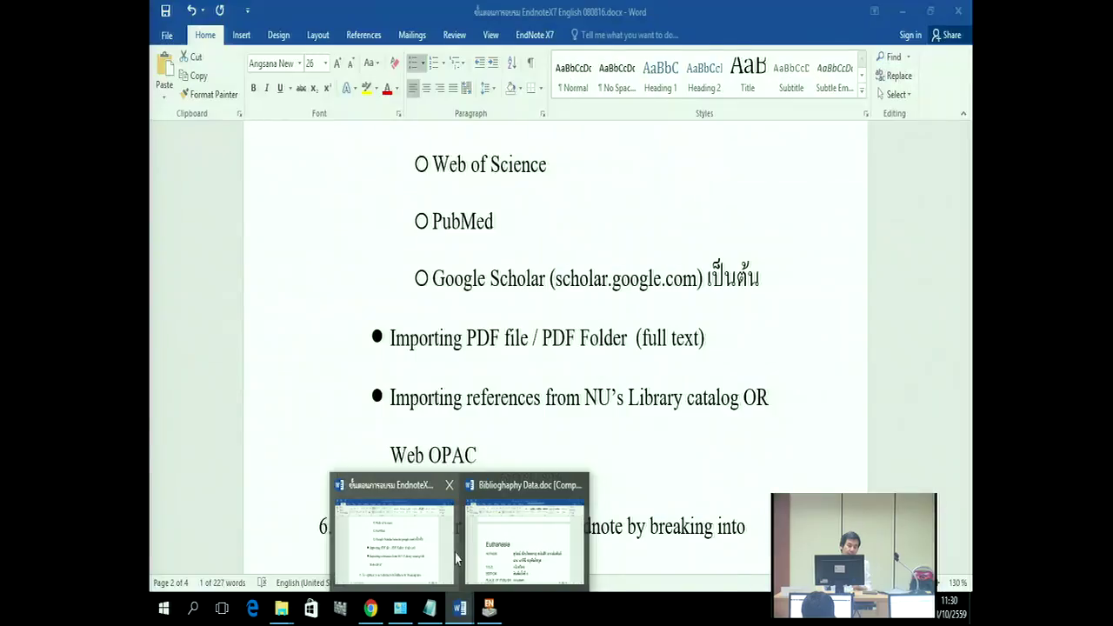
Step: Bring up the Word handout and select 'Importing' in the 'Importing PDF file / PDF Folder' bullet
left_click(455, 553)
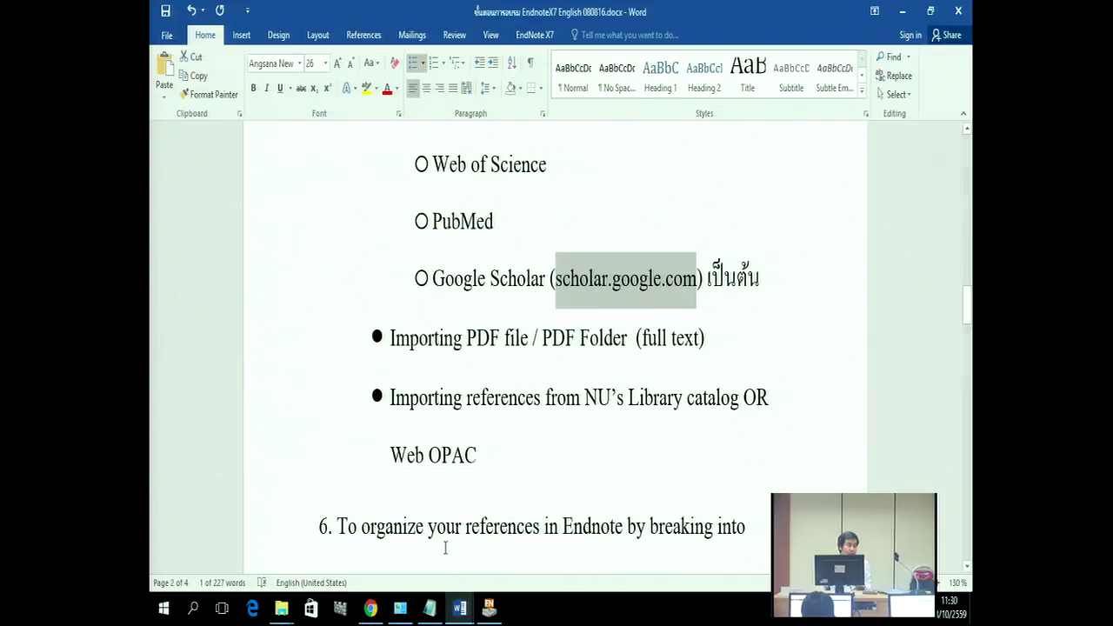
scroll(444, 547, "up", 1)
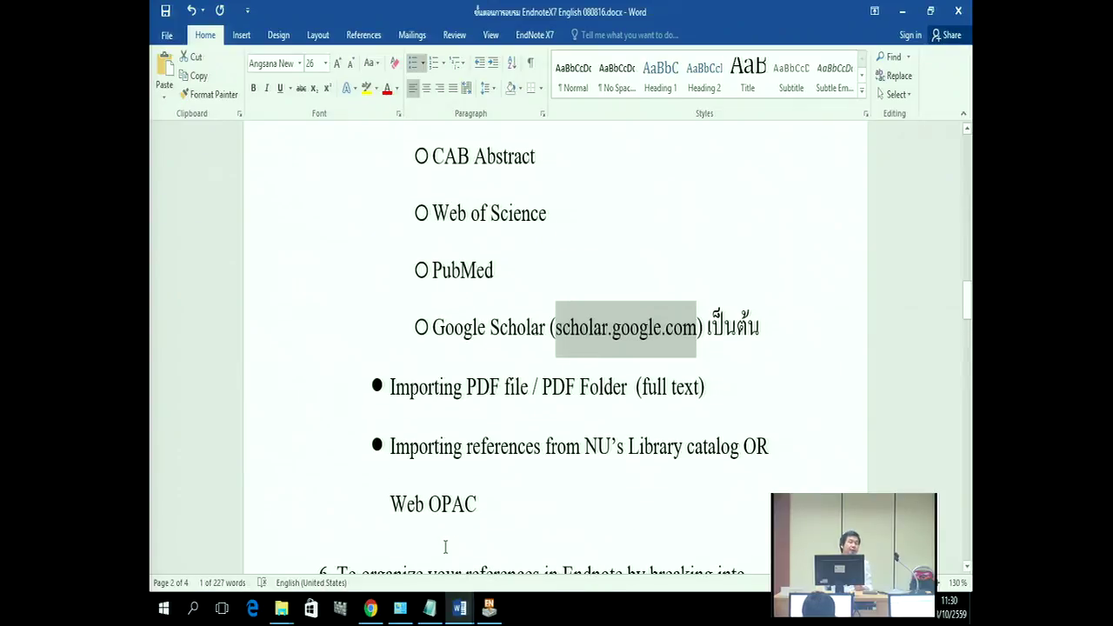
scroll(444, 546, "up", 1)
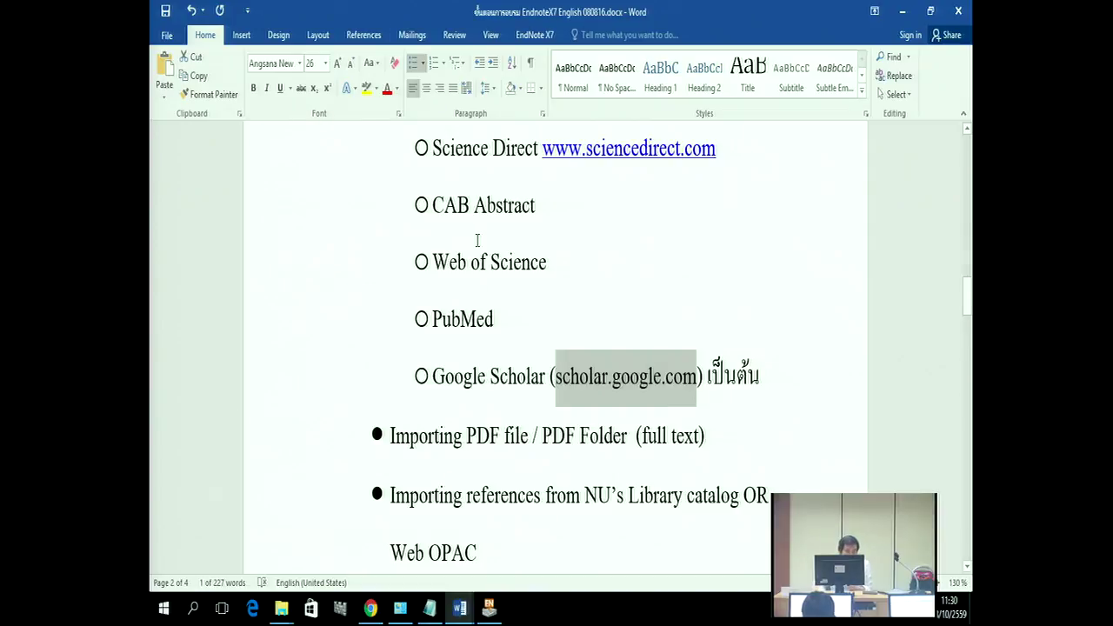
scroll(473, 284, "down", 1)
scroll(473, 284, "down", 2)
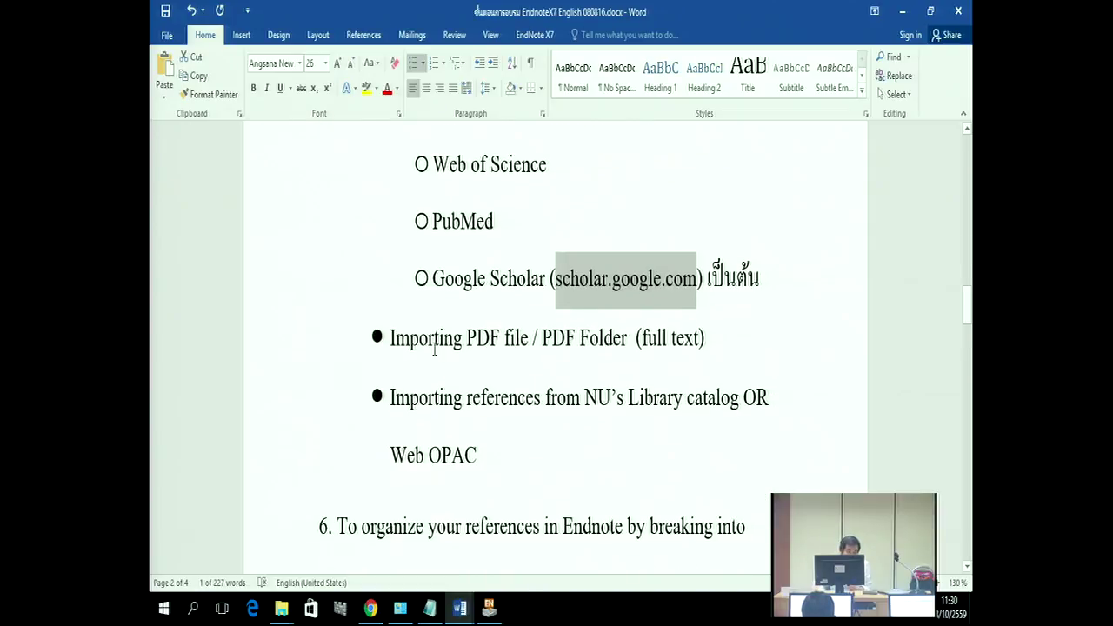
left_click(434, 351)
left_click_drag(389, 339, 489, 345)
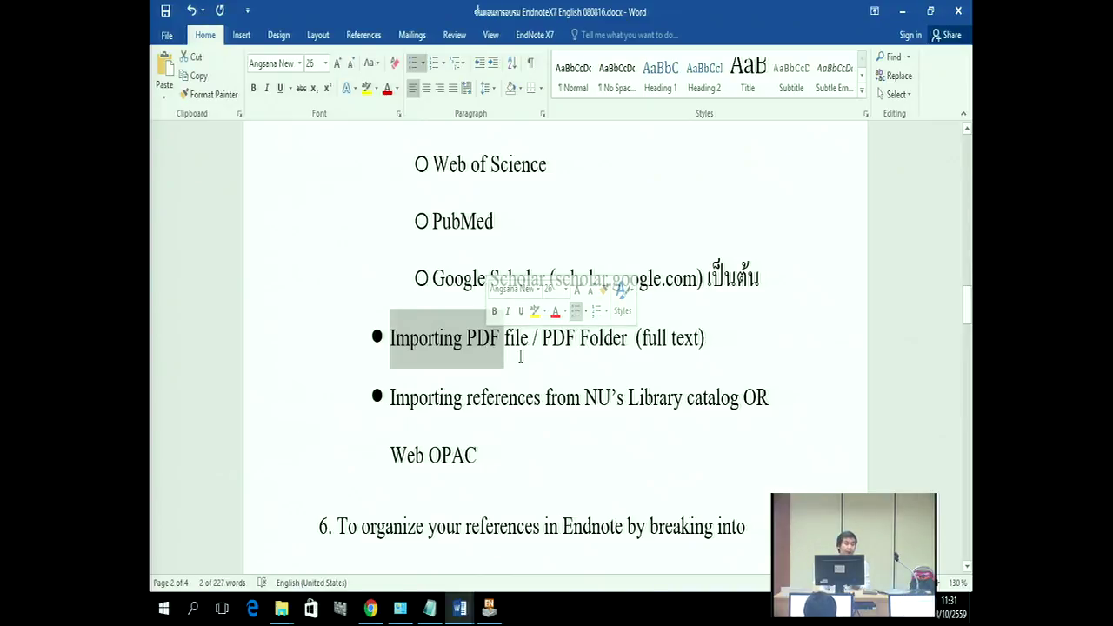
Step: Minimise Word, EndNote, Chrome and Notepad to reveal the This PC window
left_click(910, 19)
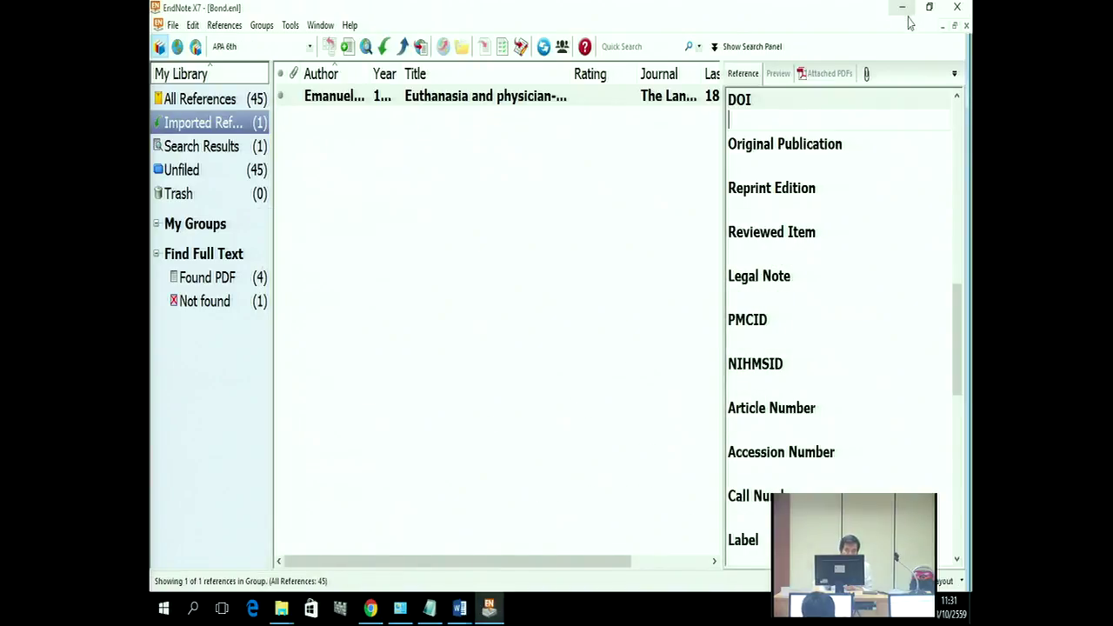
left_click(903, 14)
left_click(902, 12)
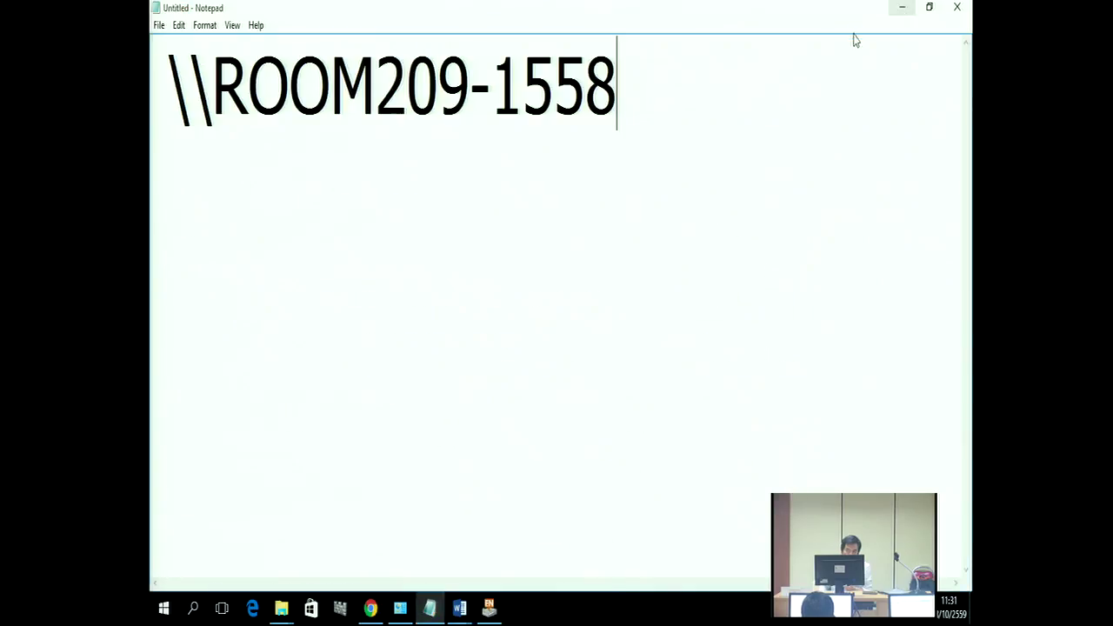
left_click(899, 11)
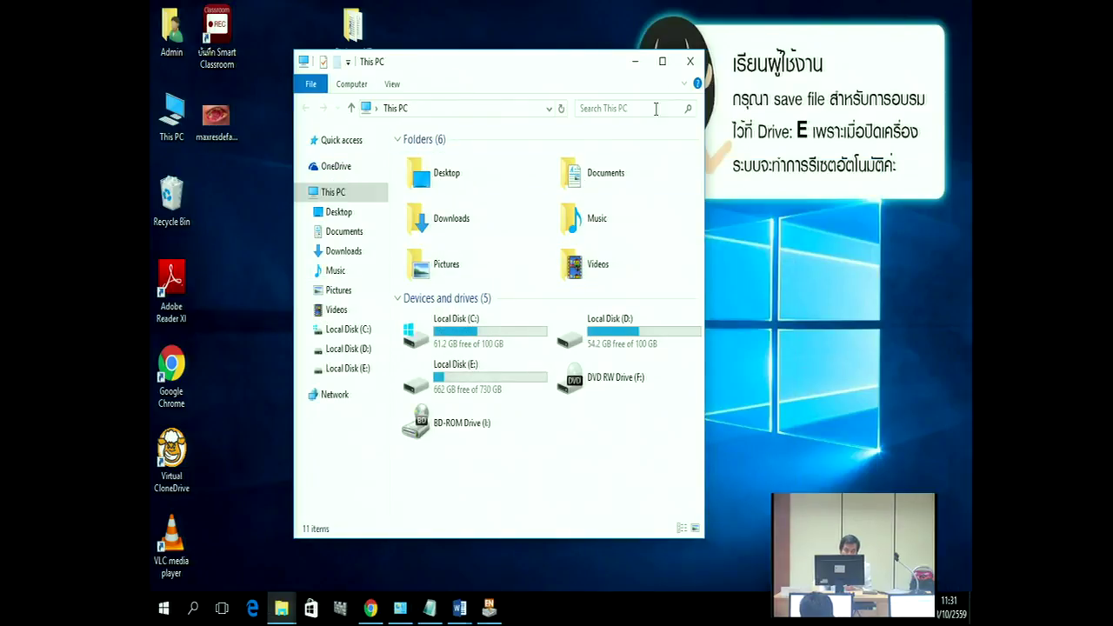
Step: Maximise This PC, browse Desktop > Endnote X7 > PDF Import to view the PDFs, then return to EndNote
left_click(661, 61)
left_click(194, 155)
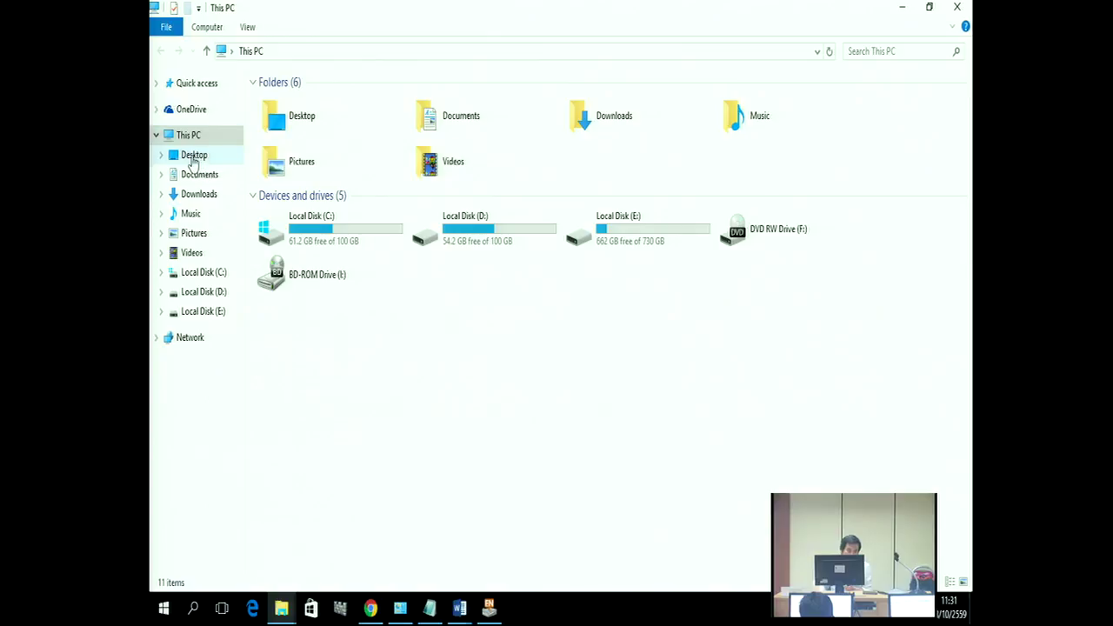
double_click(284, 142)
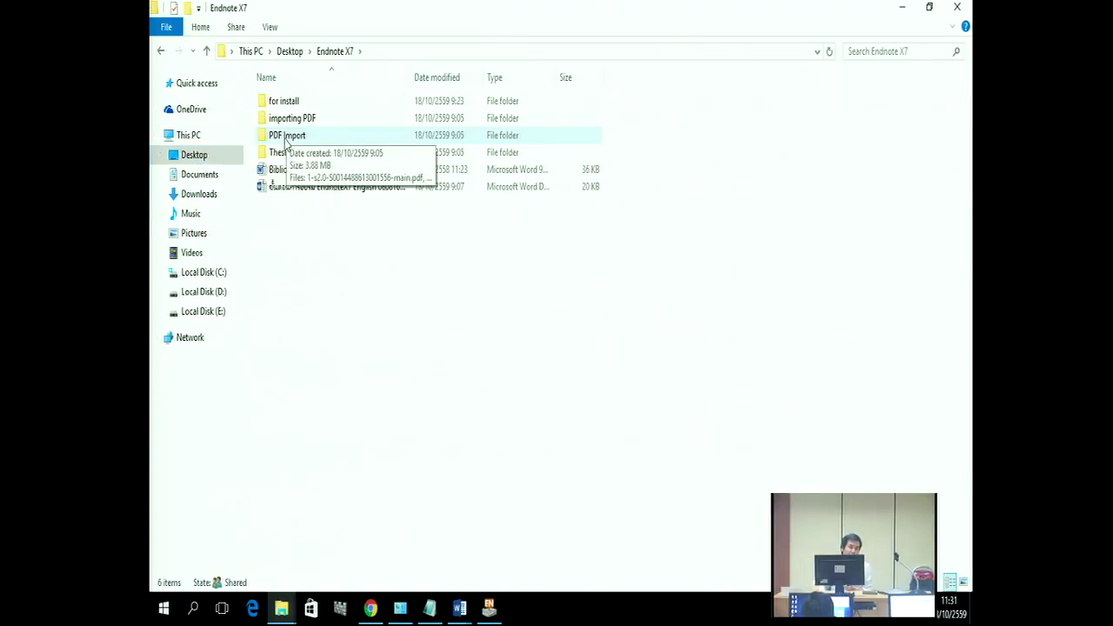
double_click(285, 140)
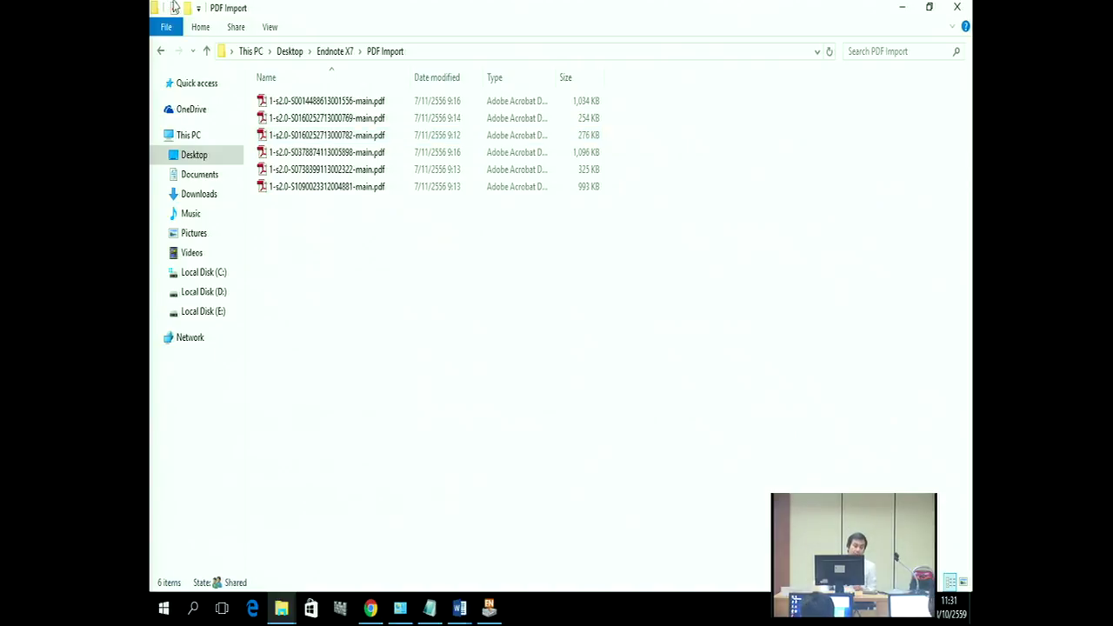
left_click(160, 53)
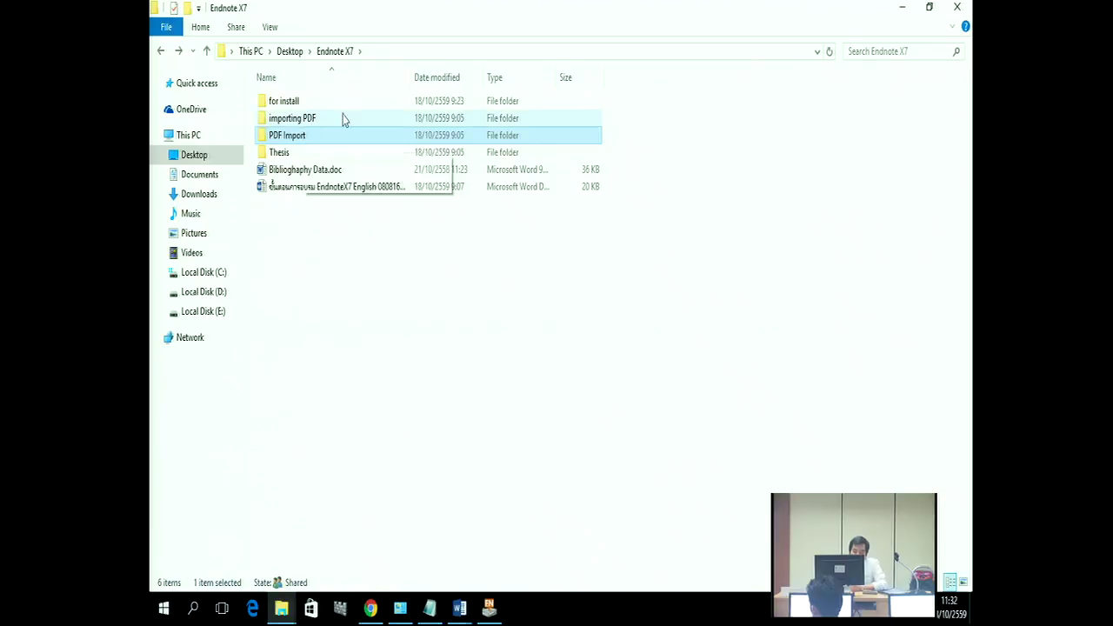
left_click(494, 612)
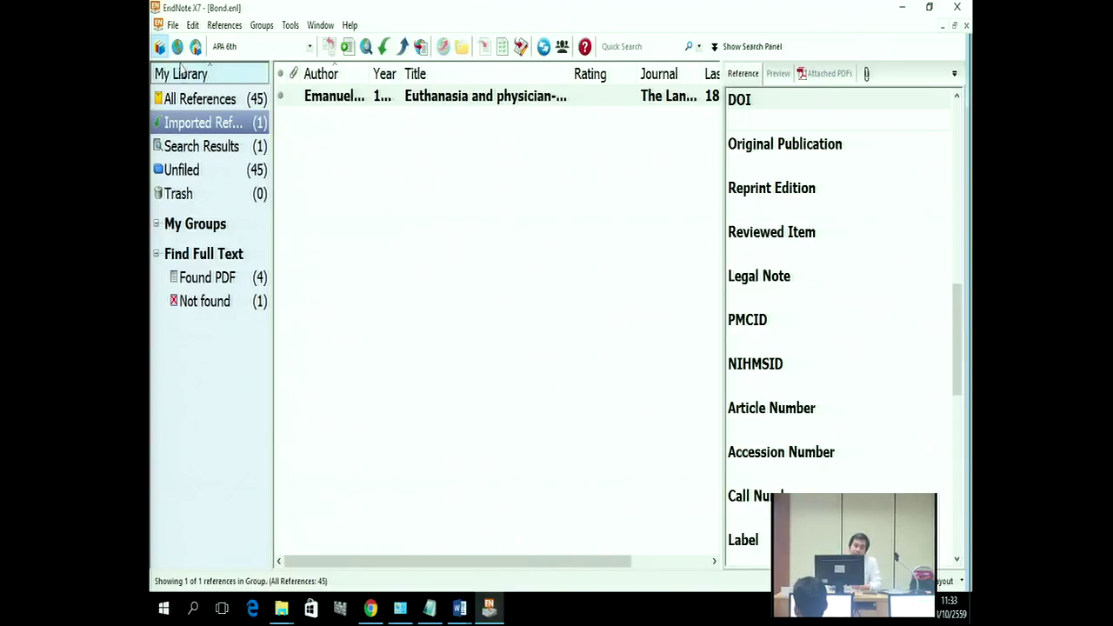
left_click(171, 27)
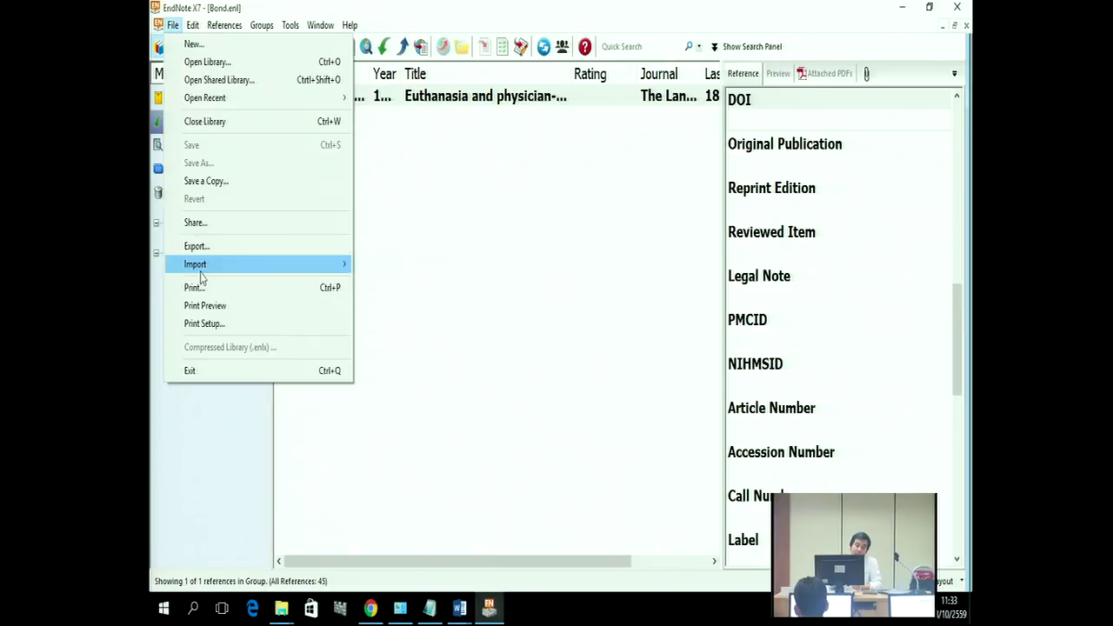
mouse_move(227, 269)
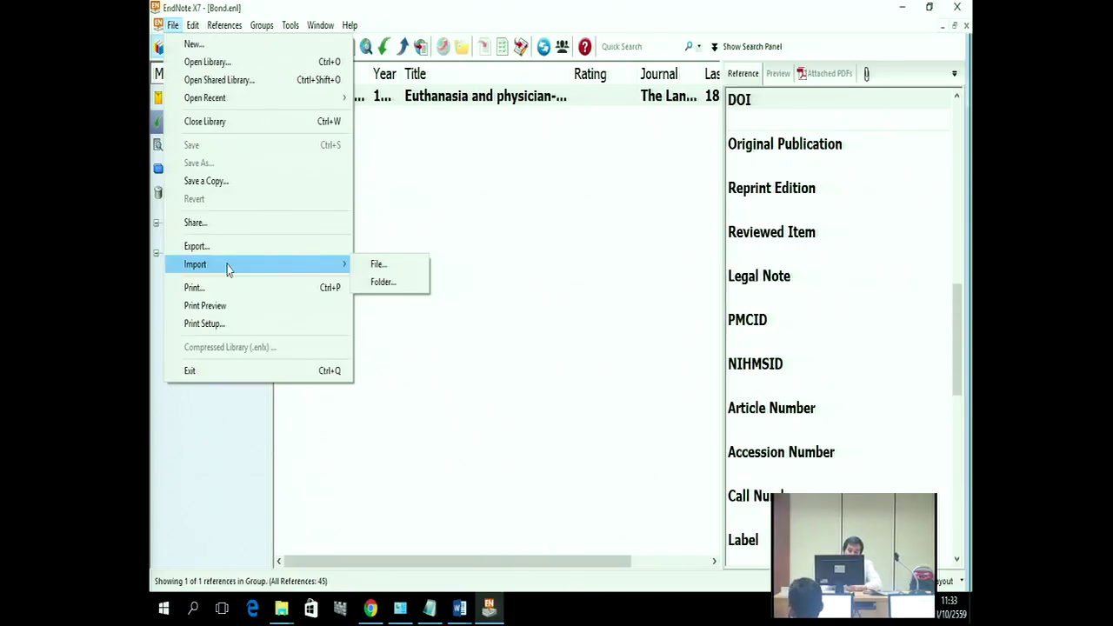
left_click(370, 264)
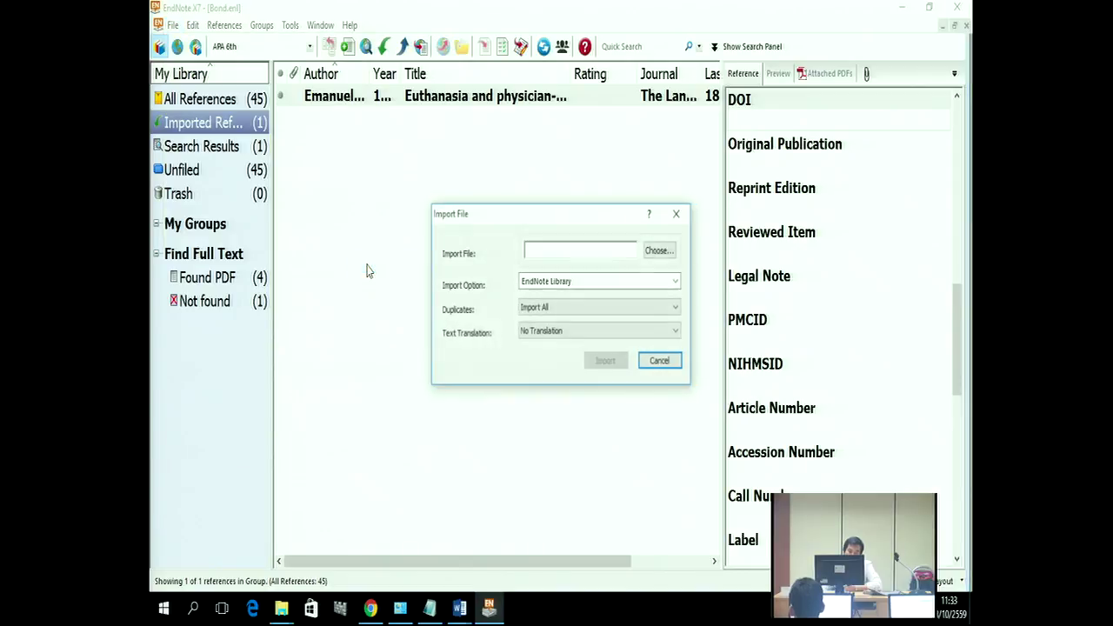
left_click(657, 252)
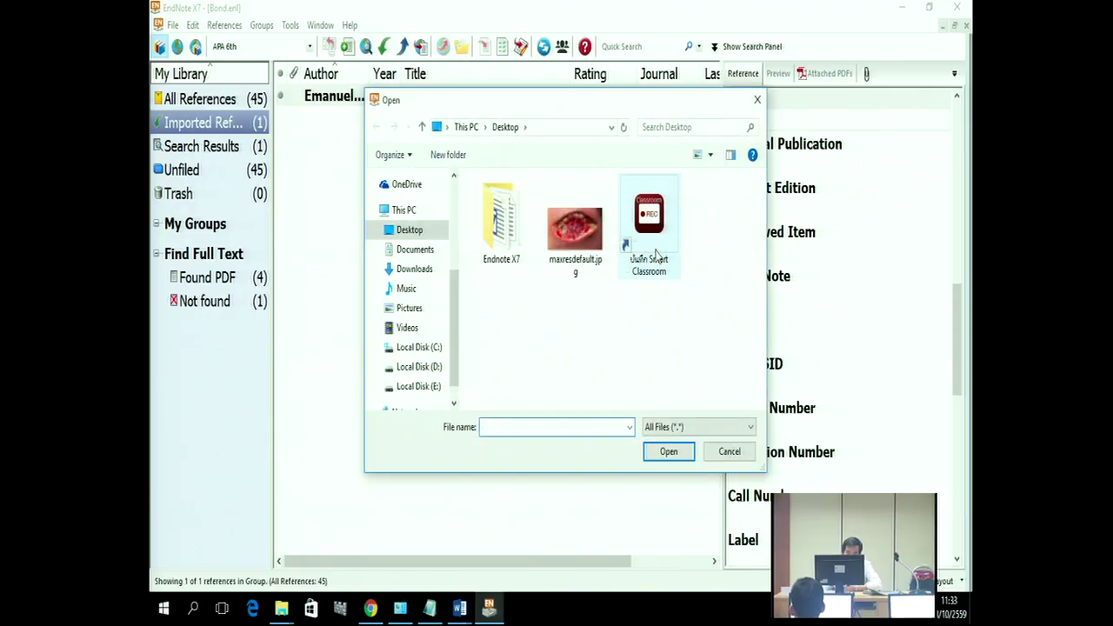
double_click(502, 228)
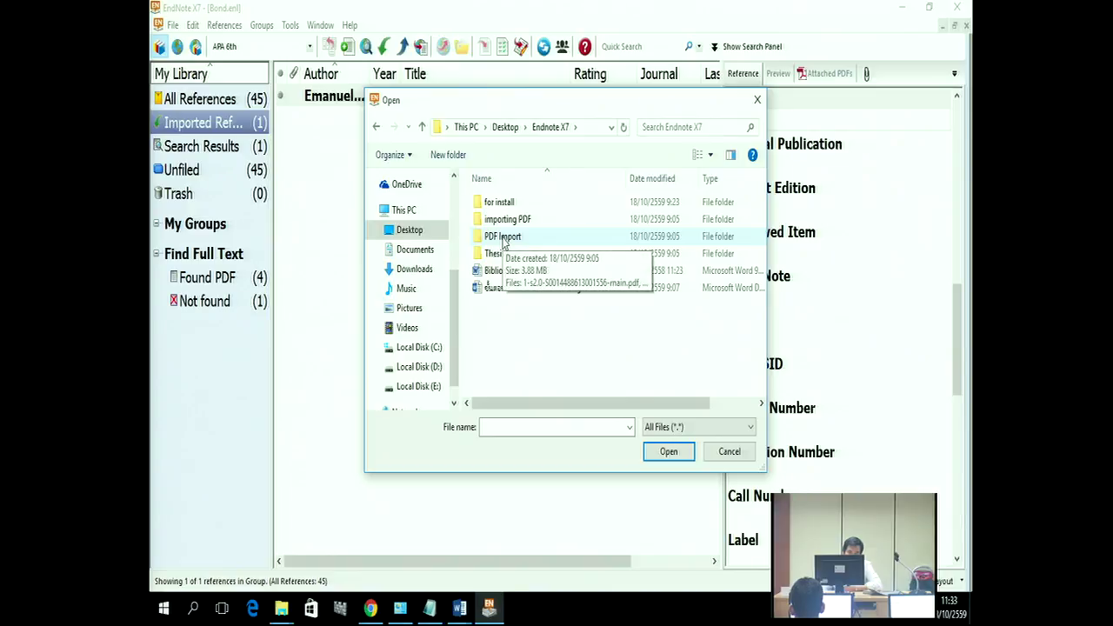
double_click(502, 239)
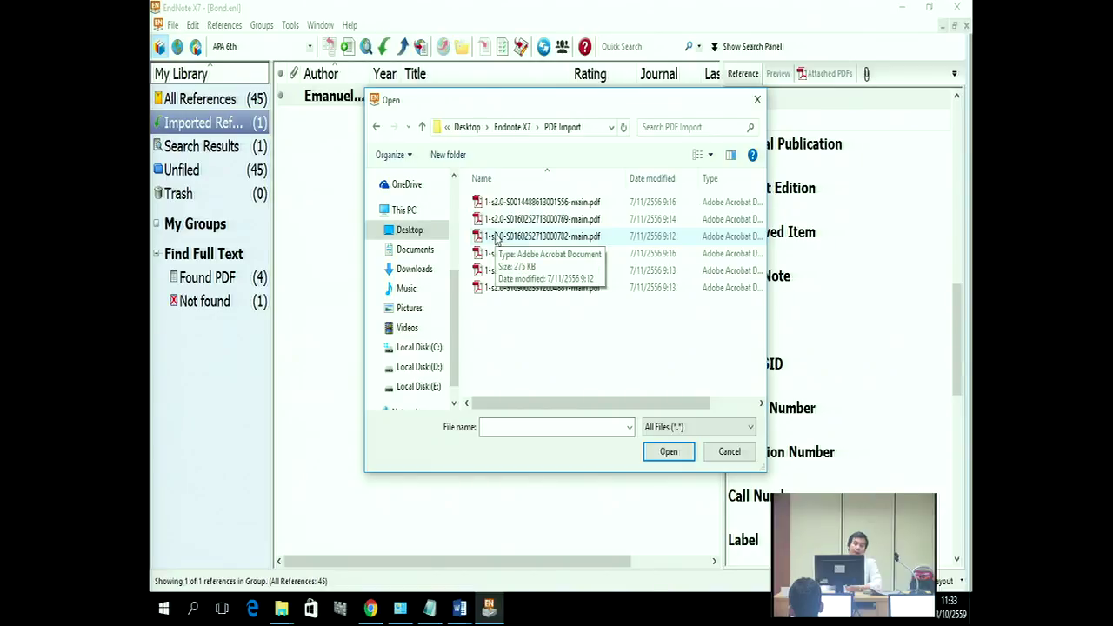
left_click(496, 203)
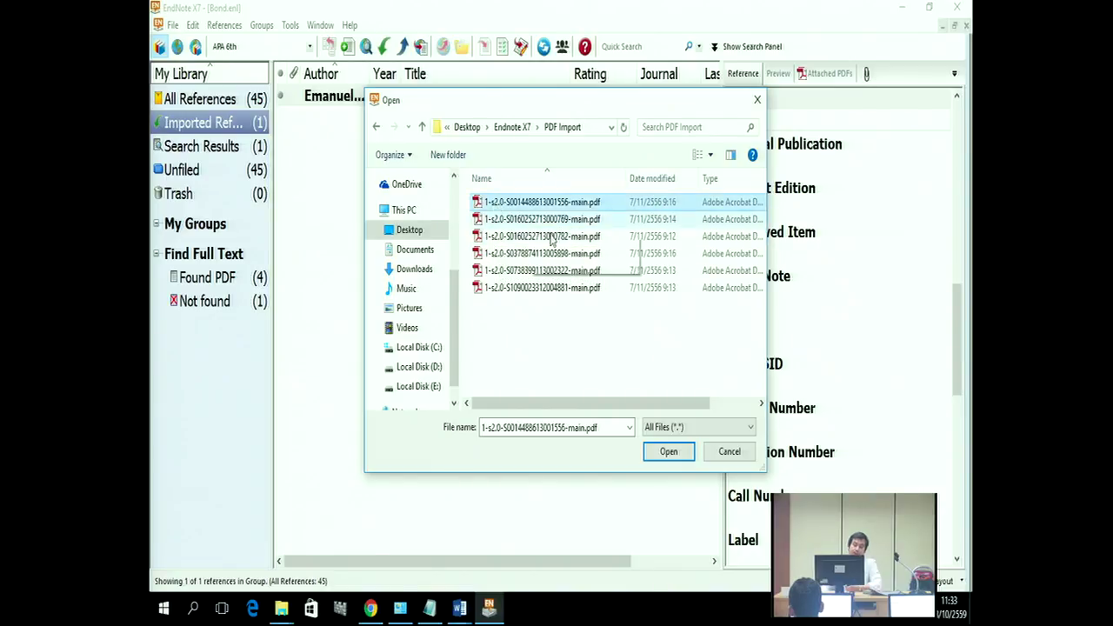
left_click(673, 454)
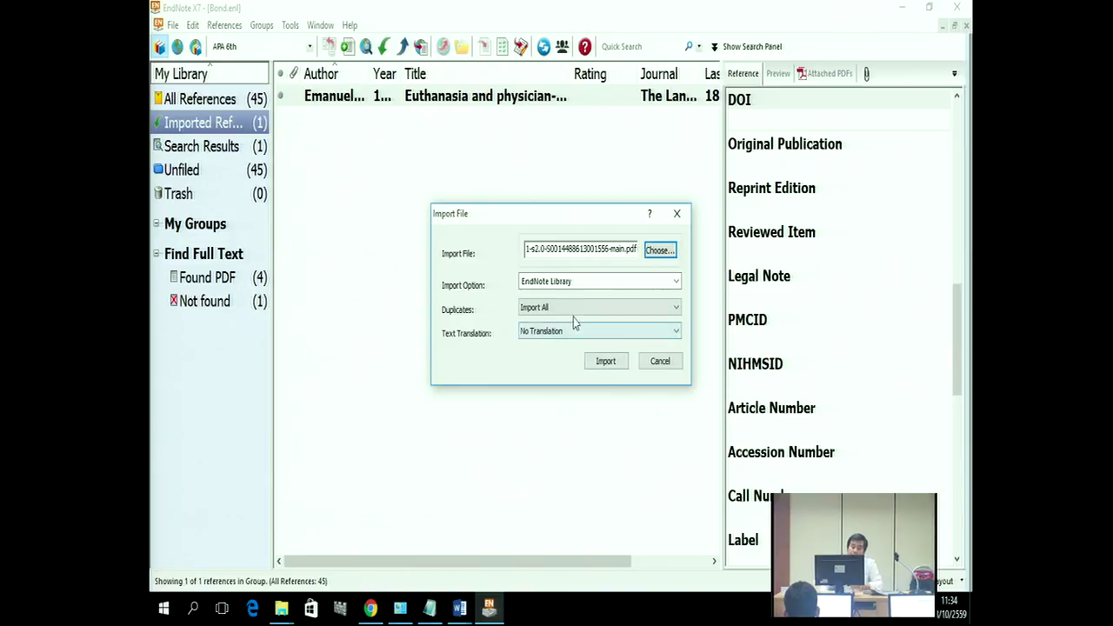
Step: Import the chosen file with the PDF import option, adding Crisp's canine degenerative myelopathy article
left_click(570, 288)
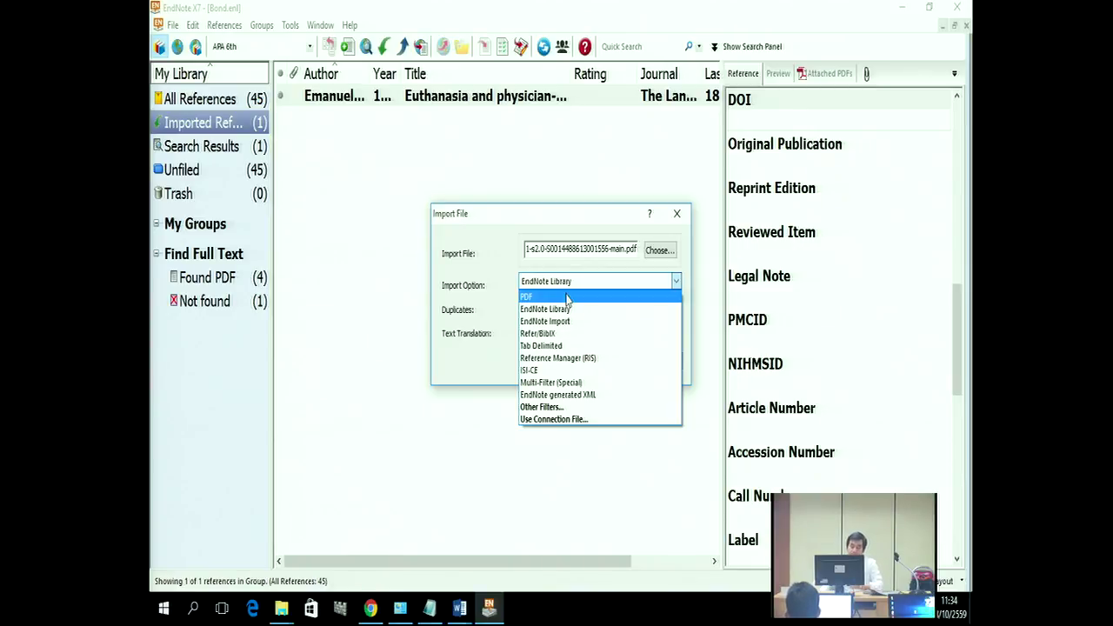
left_click(567, 299)
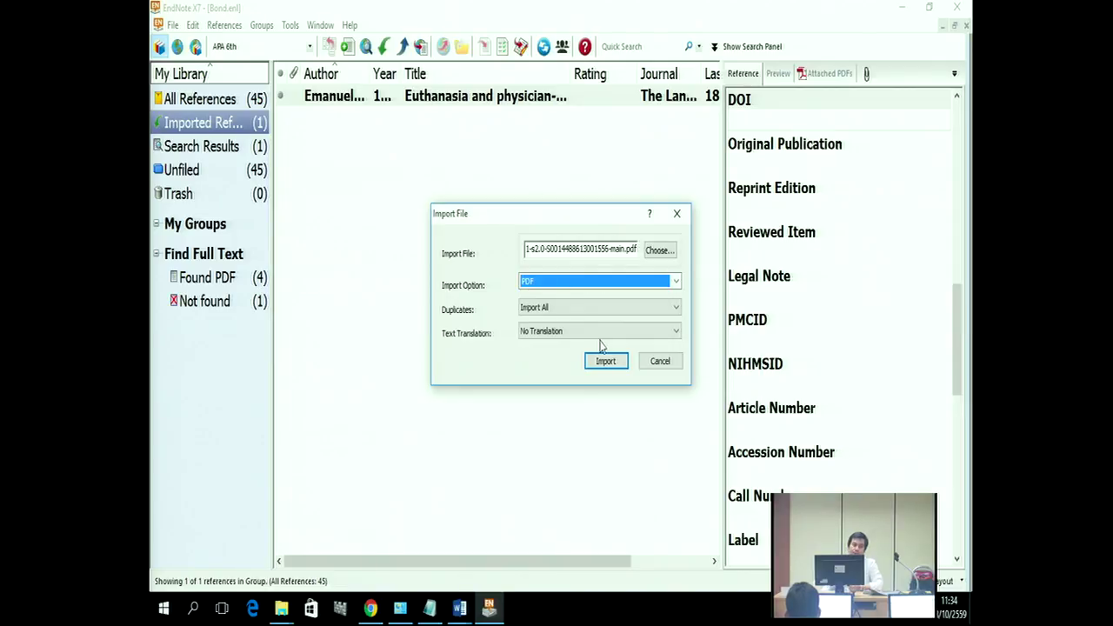
left_click(605, 362)
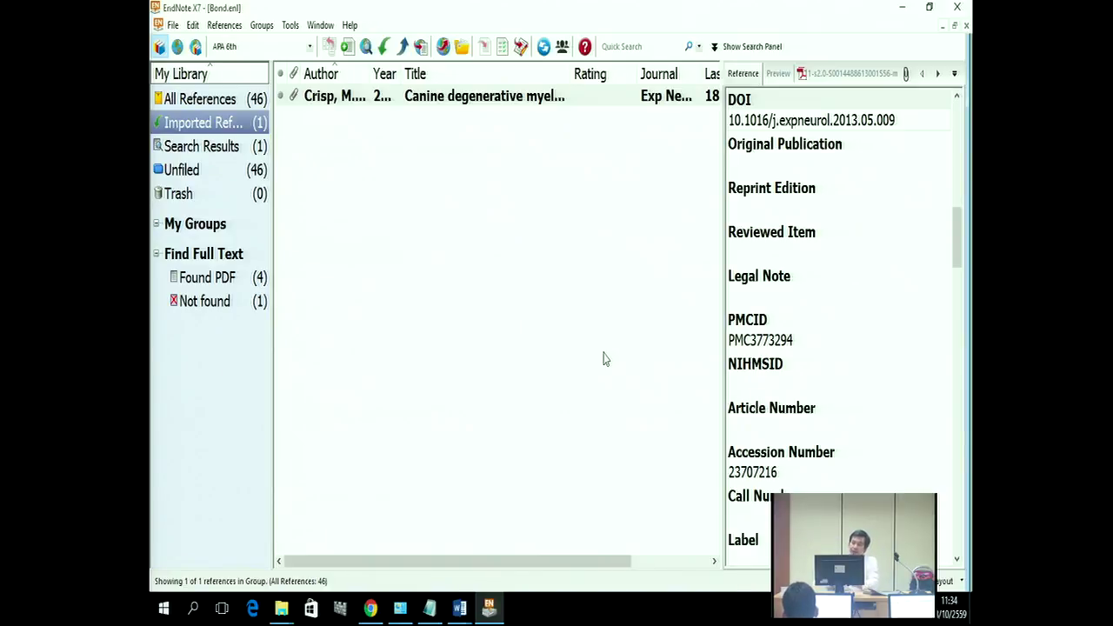
Step: Show the attached PDF of the imported Crisp canine degenerative myelopathy reference
left_click(402, 97)
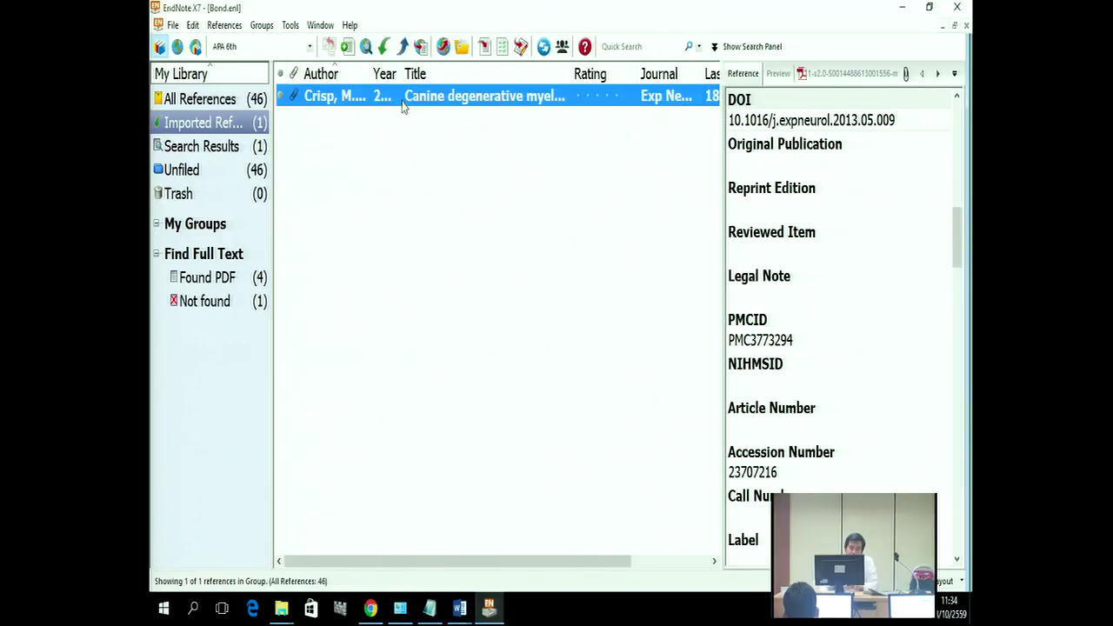
left_click(828, 73)
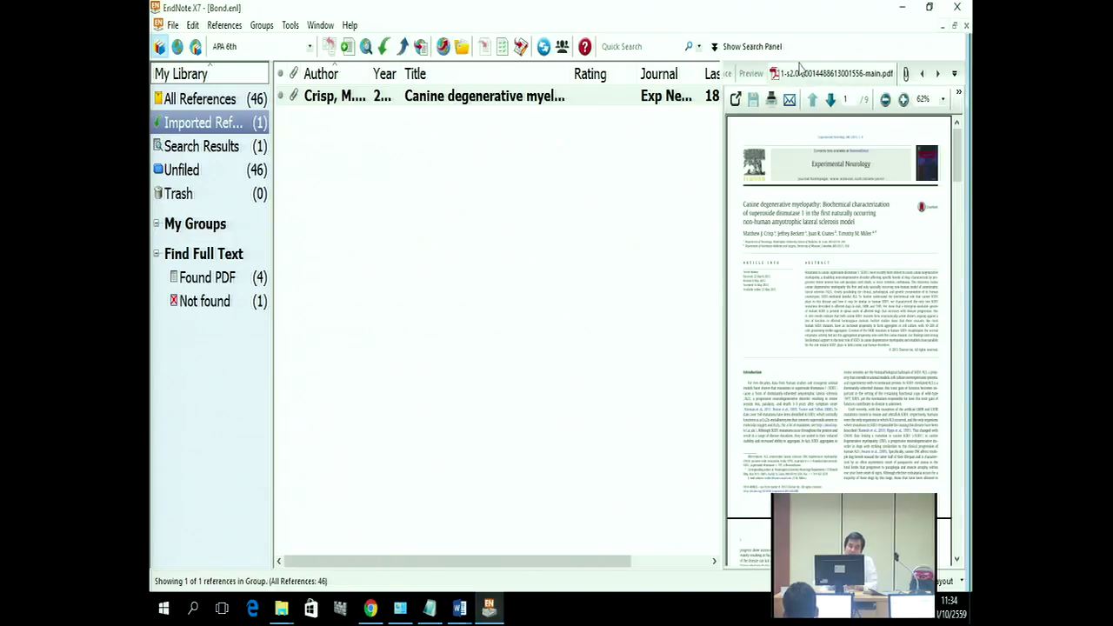
left_click(527, 98)
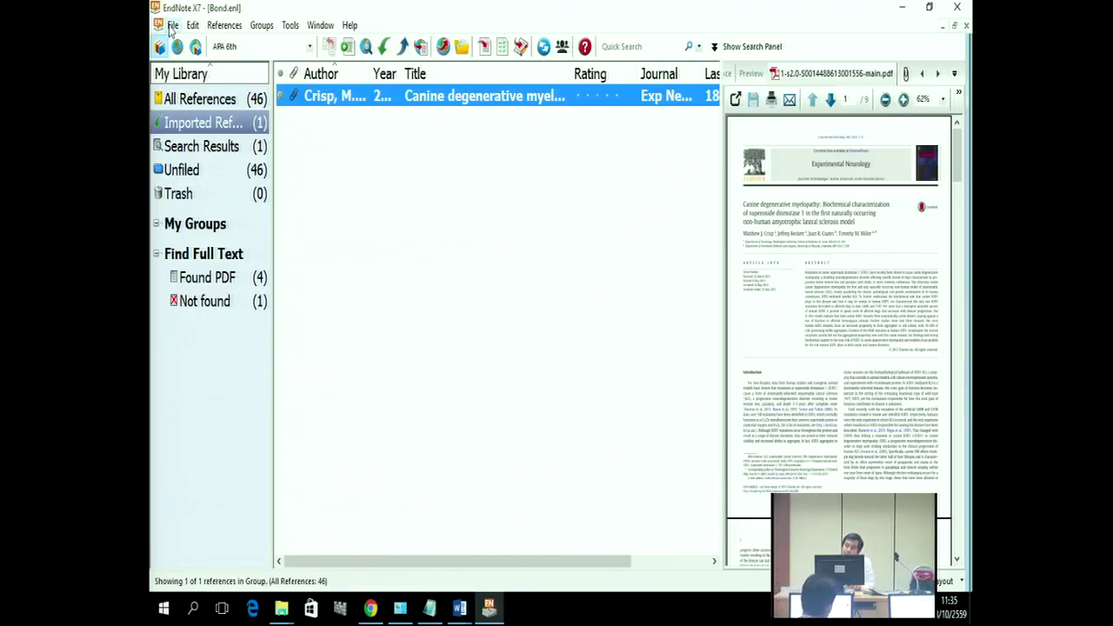
Step: Start a folder import with the Endnote X7\PDF Import folder selected
left_click(171, 26)
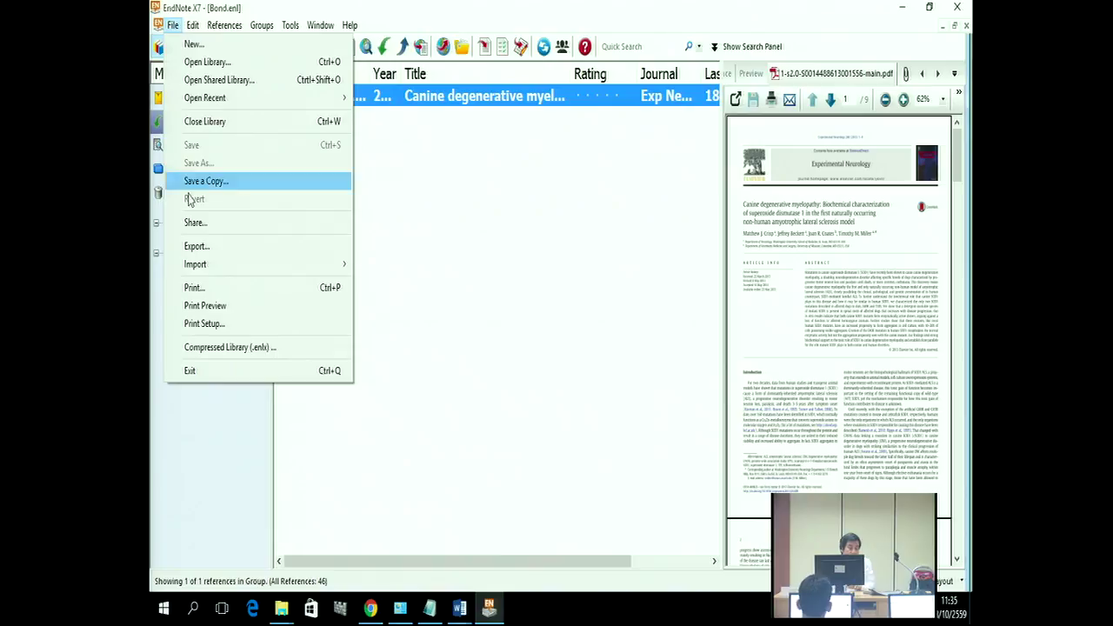
mouse_move(208, 265)
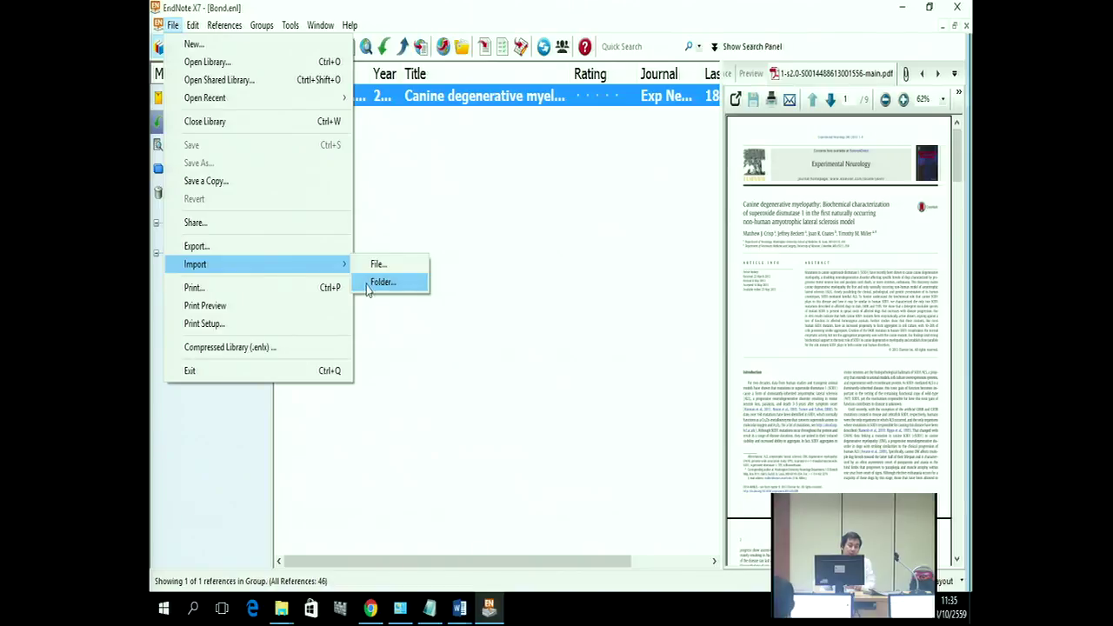
left_click(366, 283)
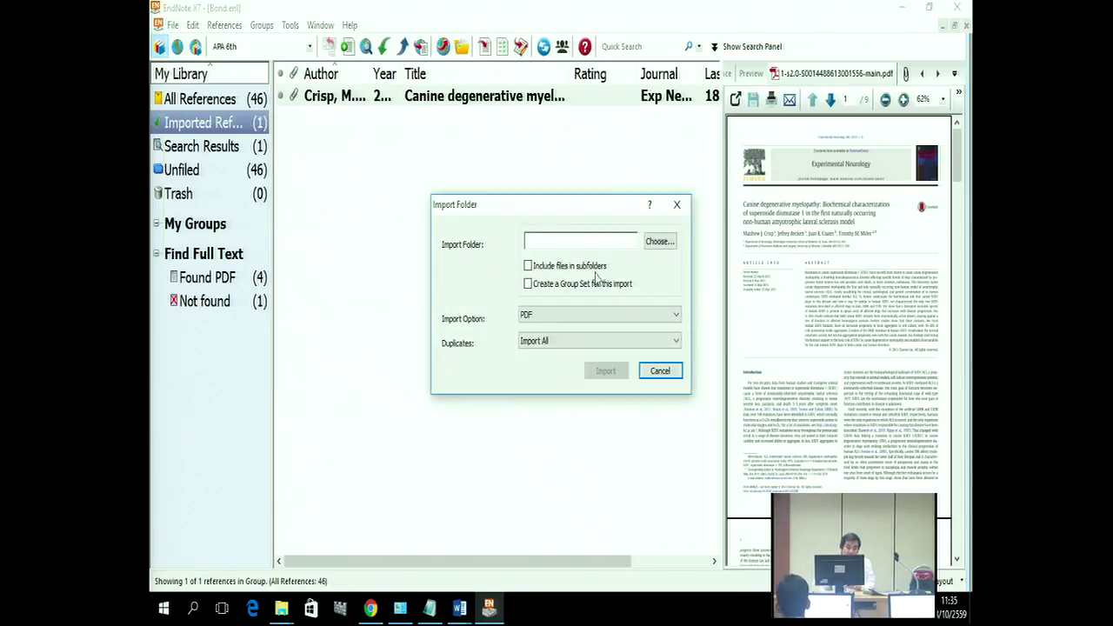
left_click(657, 243)
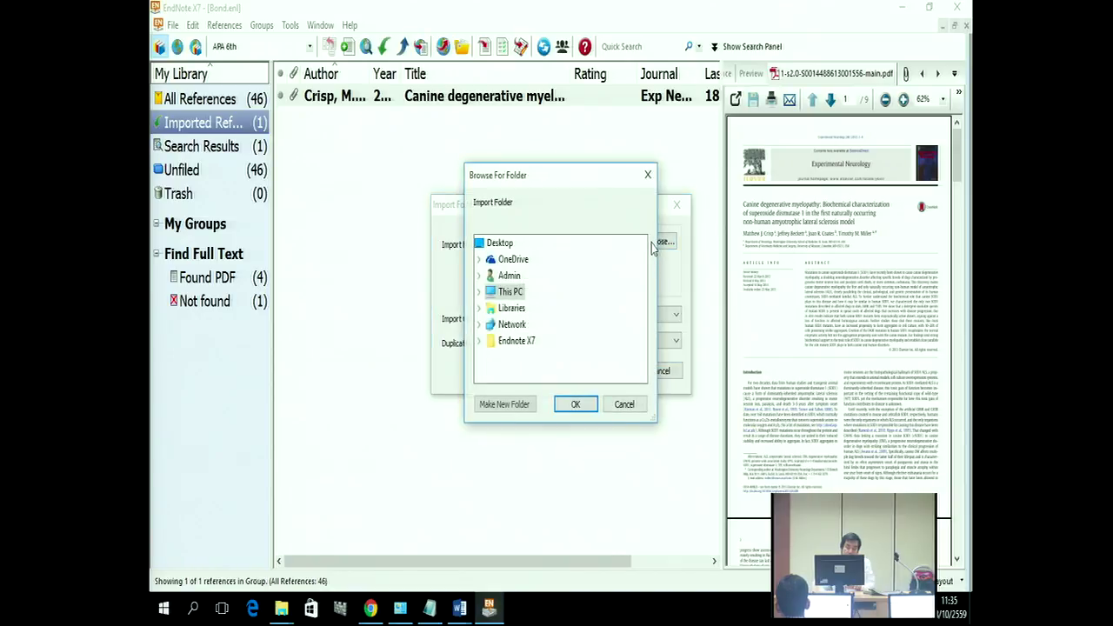
left_click(478, 342)
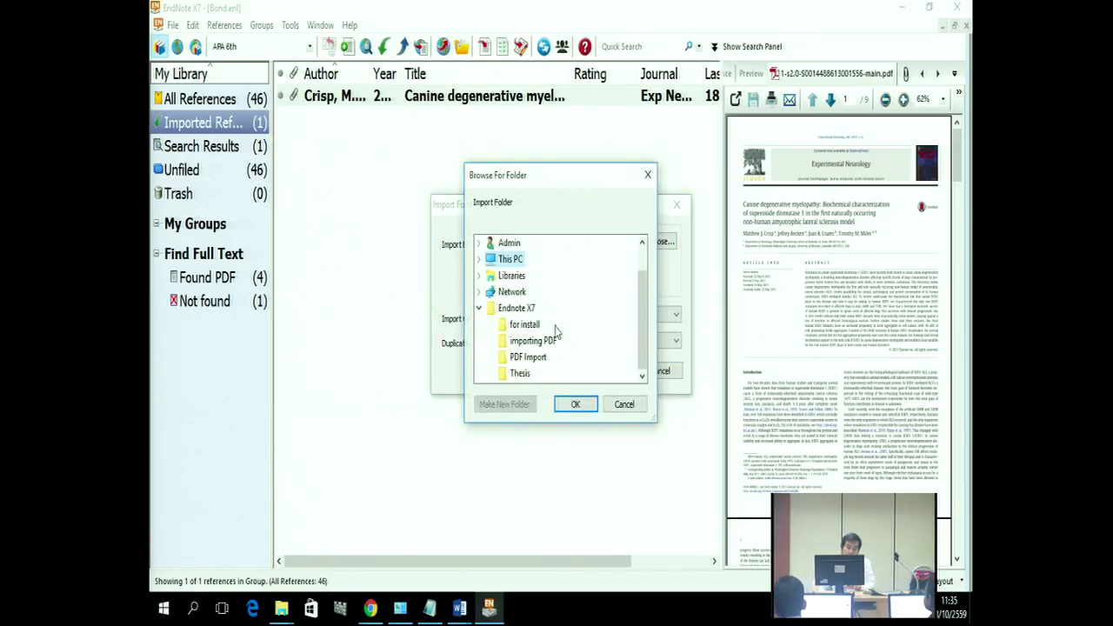
left_click(519, 359)
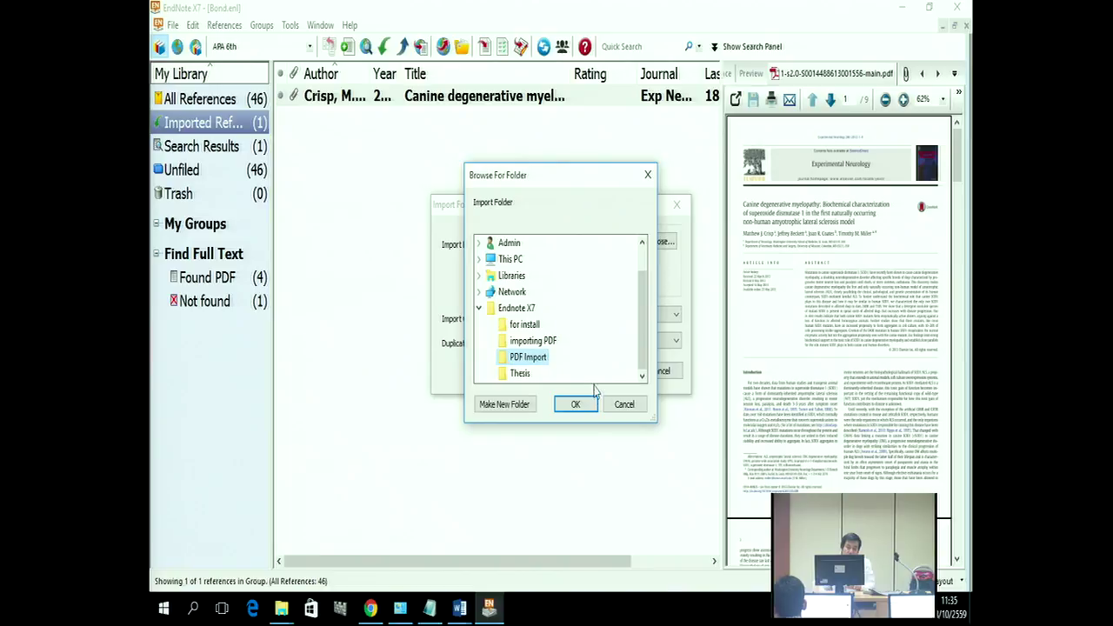
left_click(575, 405)
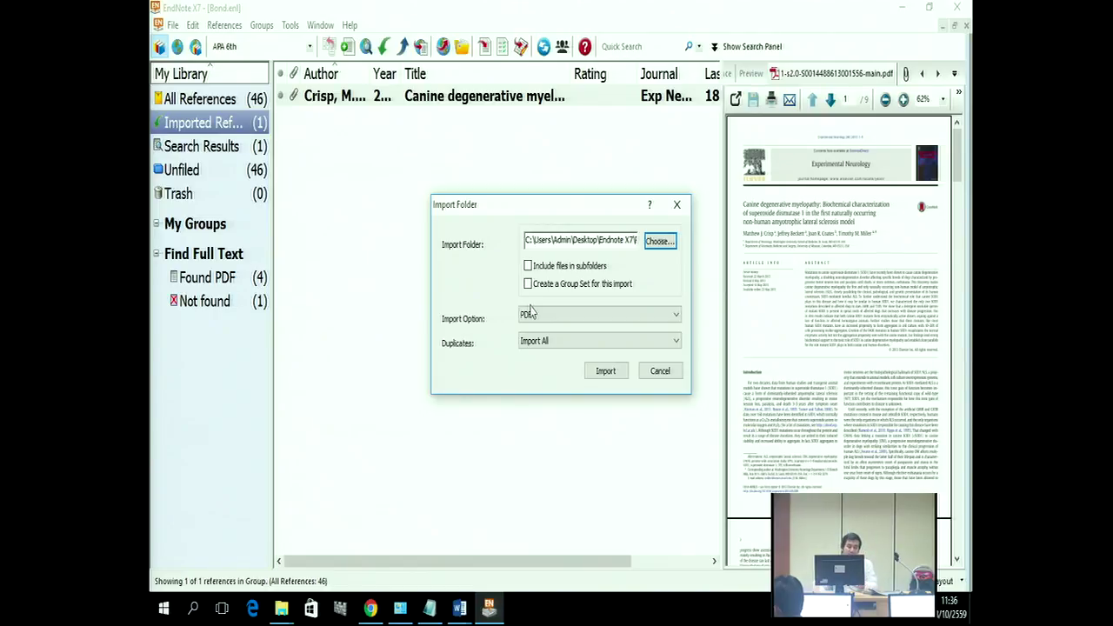
Step: Set Duplicates to Discard Duplicates and run the folder import
left_click(541, 342)
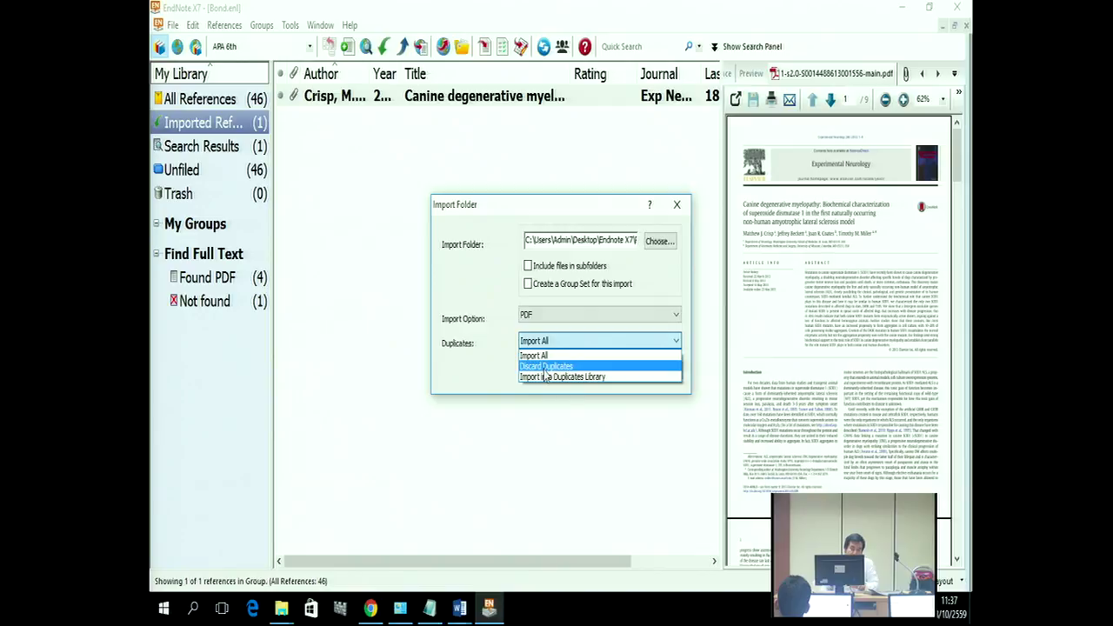
left_click(543, 368)
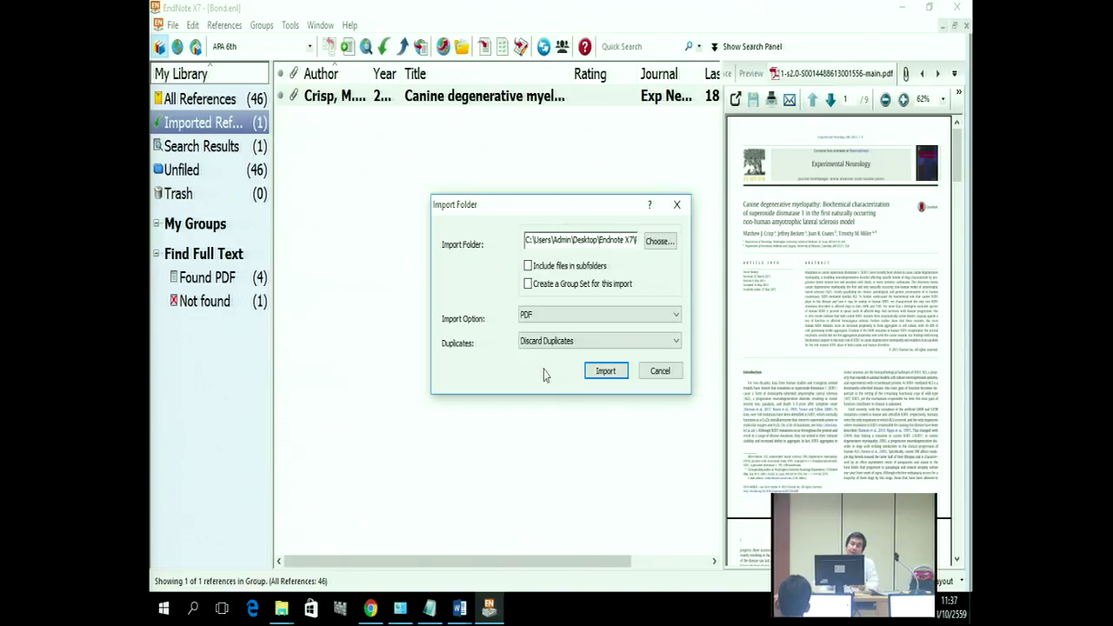
left_click(546, 341)
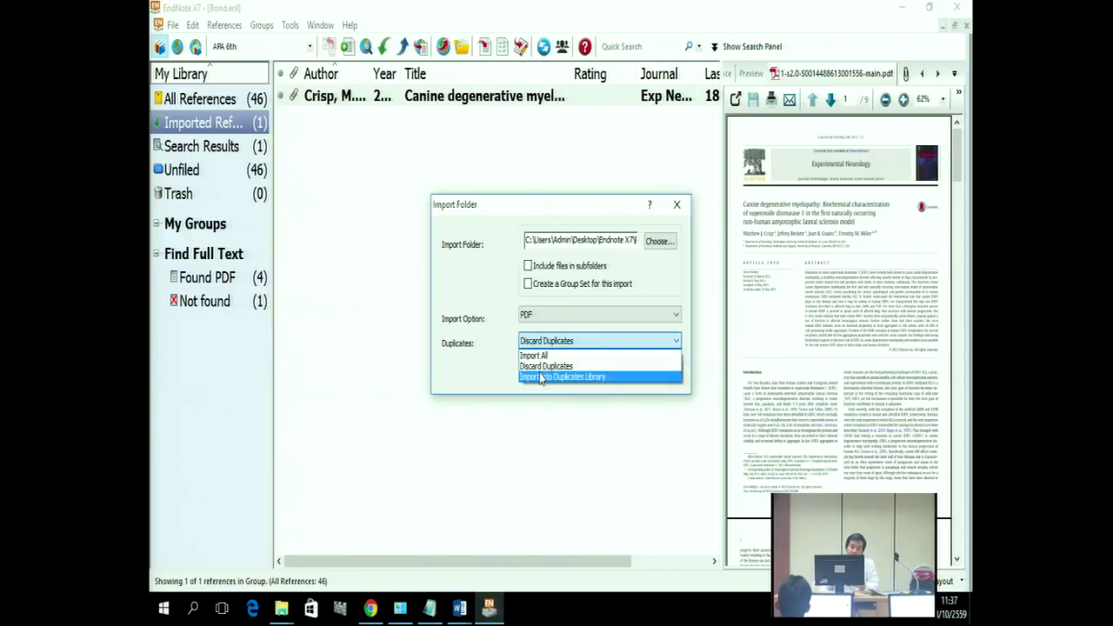
left_click(543, 369)
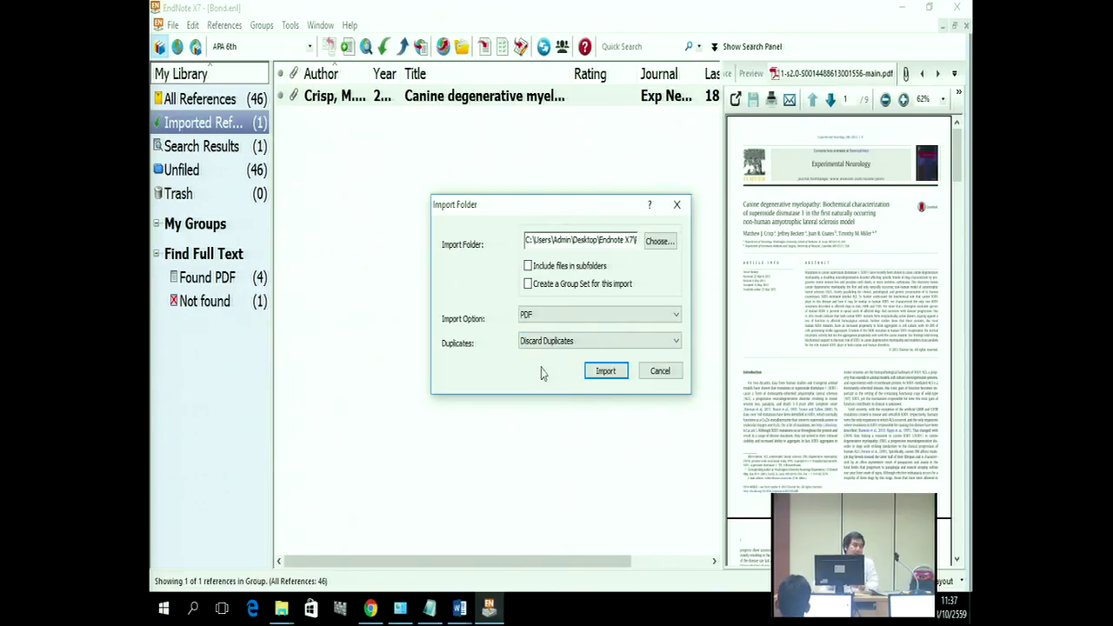
left_click(606, 371)
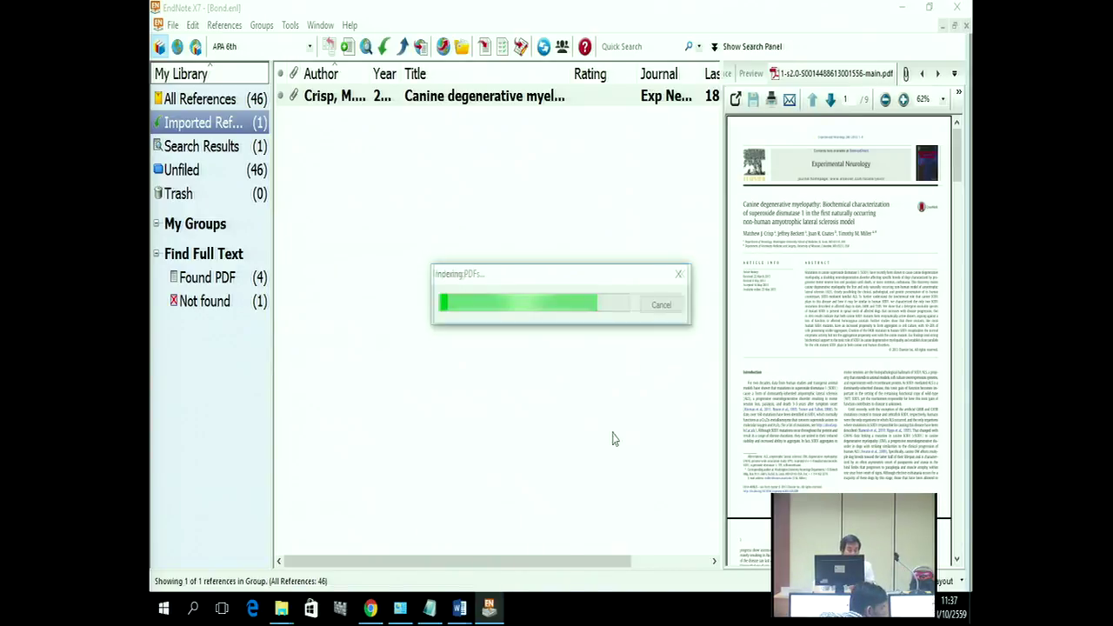
Step: After the PDFs finish importing, switch to the File Explorer window showing 'for install'
left_click(278, 610)
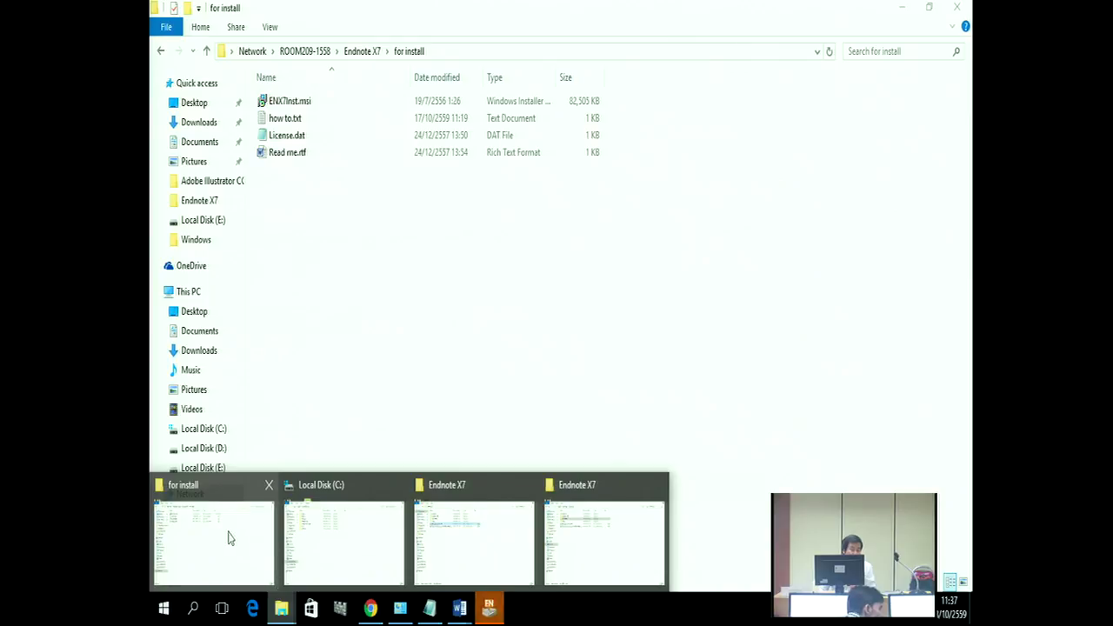
left_click(205, 525)
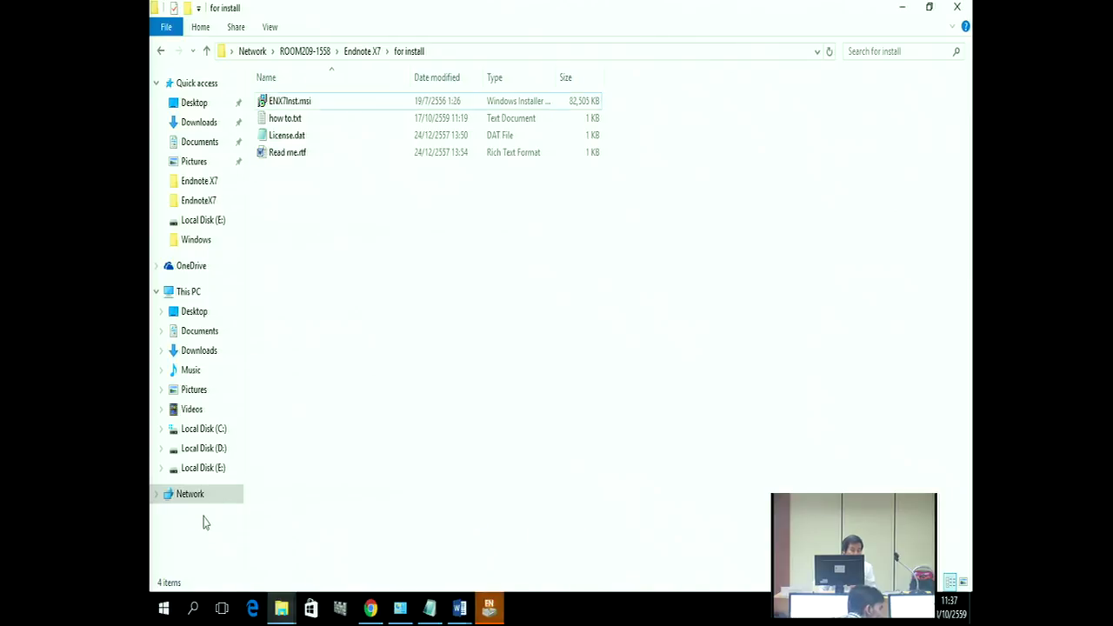
left_click(193, 106)
double_click(282, 146)
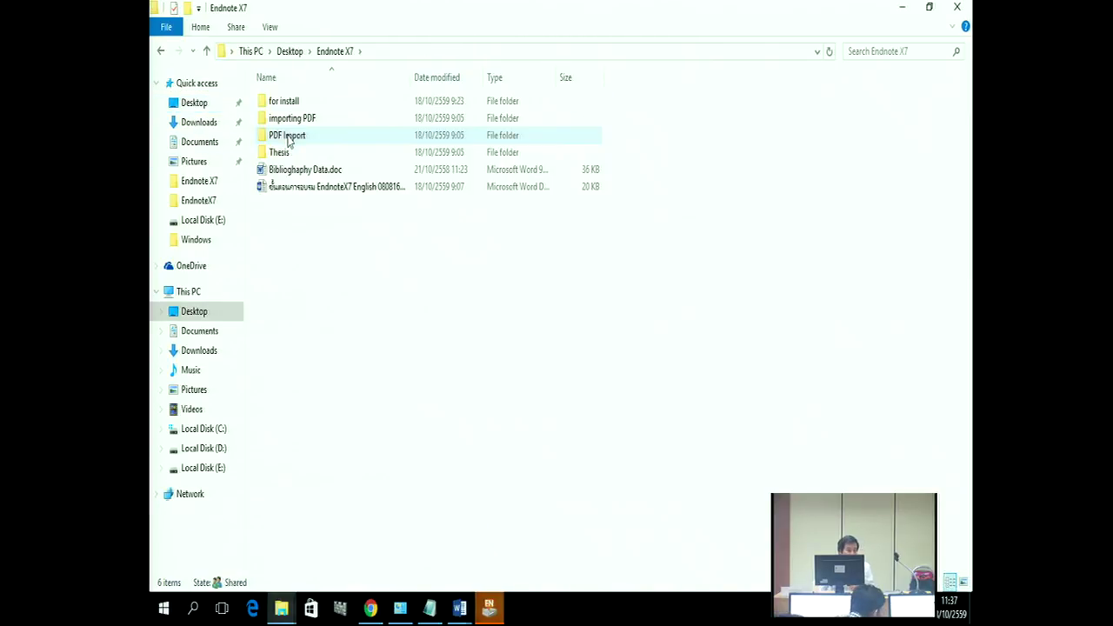
double_click(296, 138)
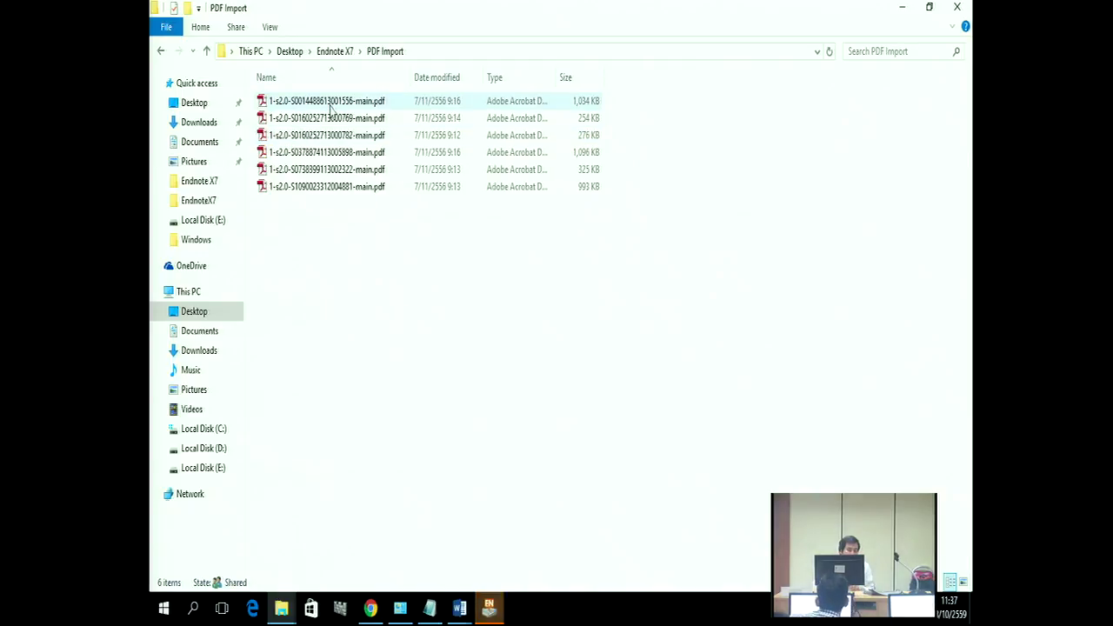
double_click(326, 103)
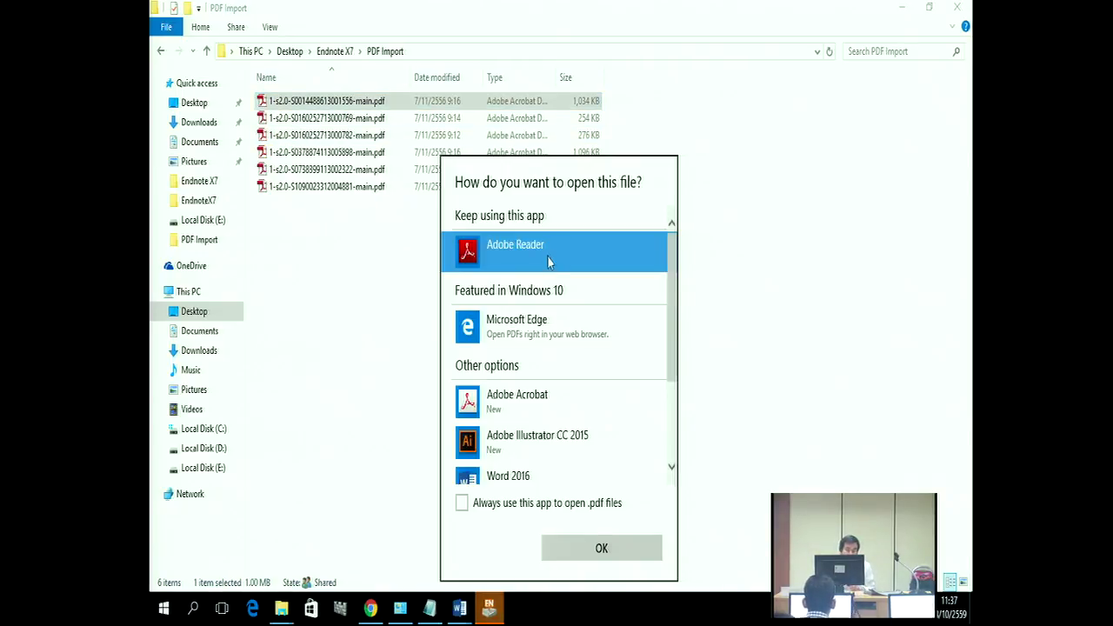
left_click(574, 545)
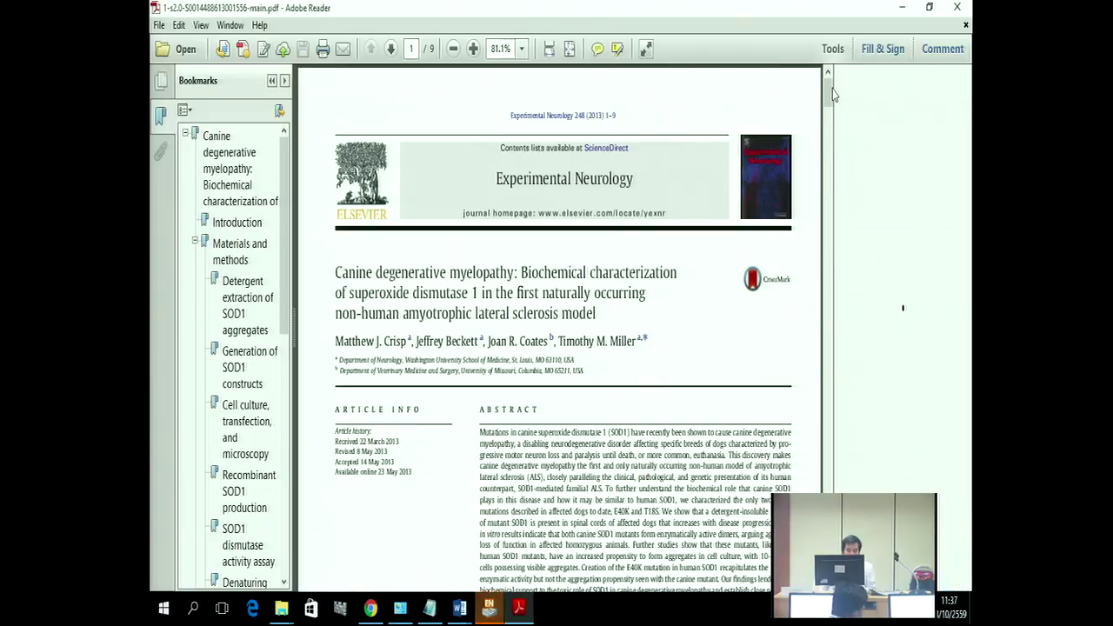
Step: Zoom in on page 1 and select the footer DOI 10.1016/j.expneurol.2013.05.009
left_click_drag(828, 103, 828, 139)
scroll(548, 213, "down", 5)
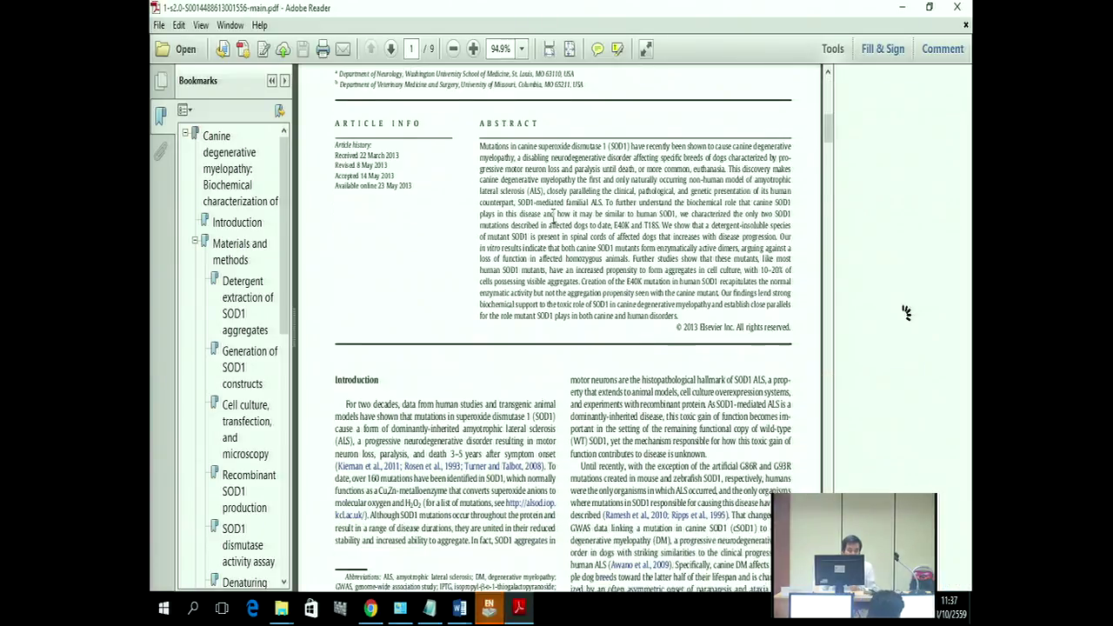
scroll(543, 283, "down", 10)
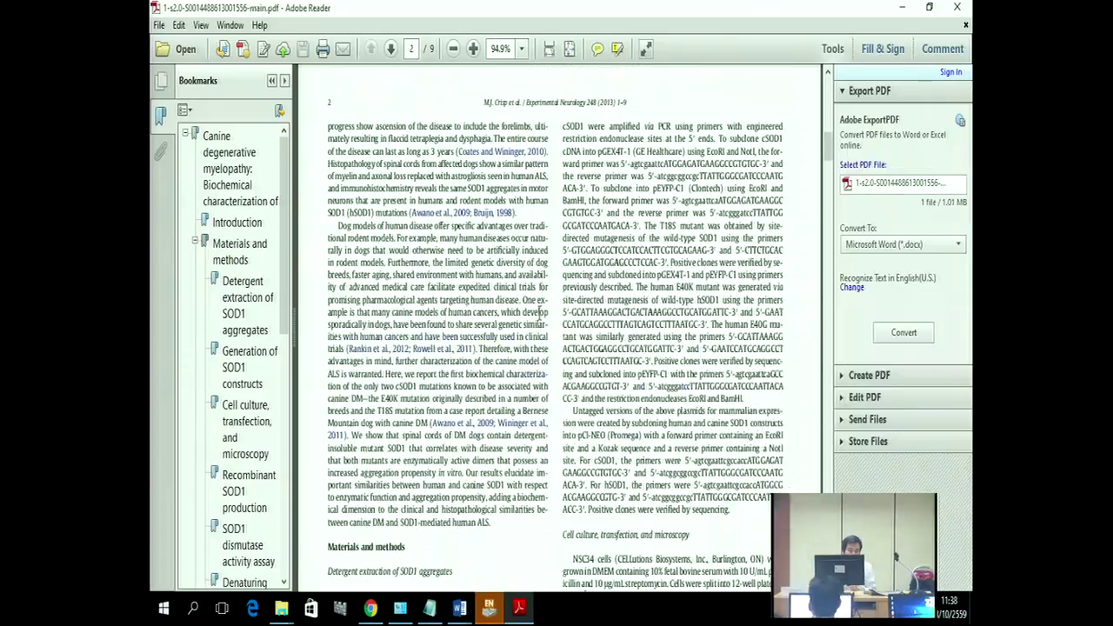
scroll(531, 289, "up", 8)
scroll(513, 292, "down", 9)
scroll(503, 296, "down", 5)
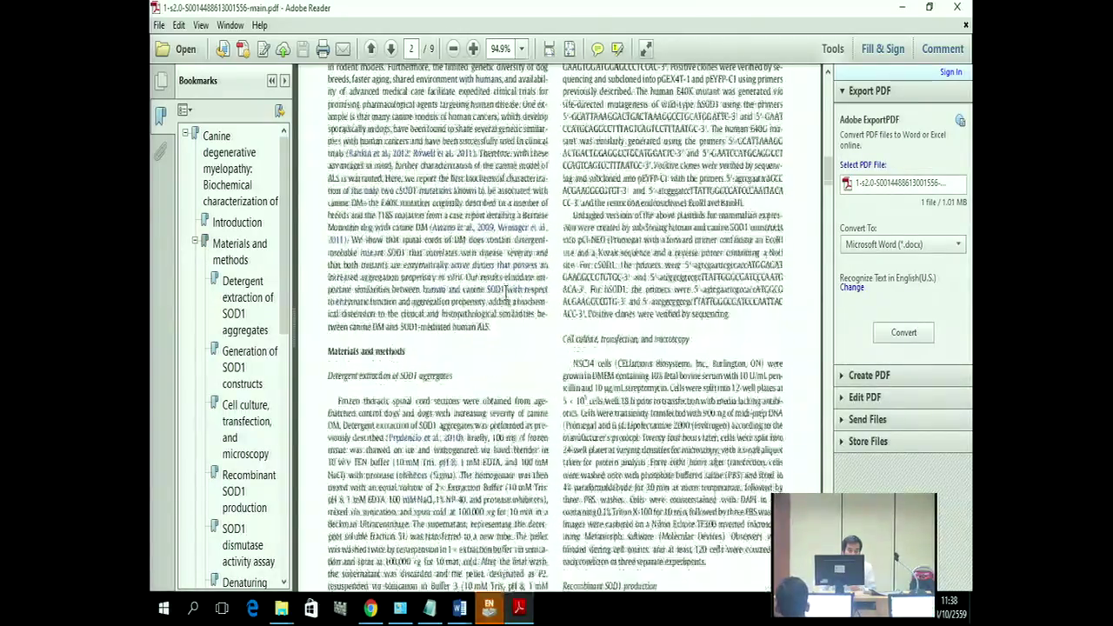
scroll(508, 294, "down", 14)
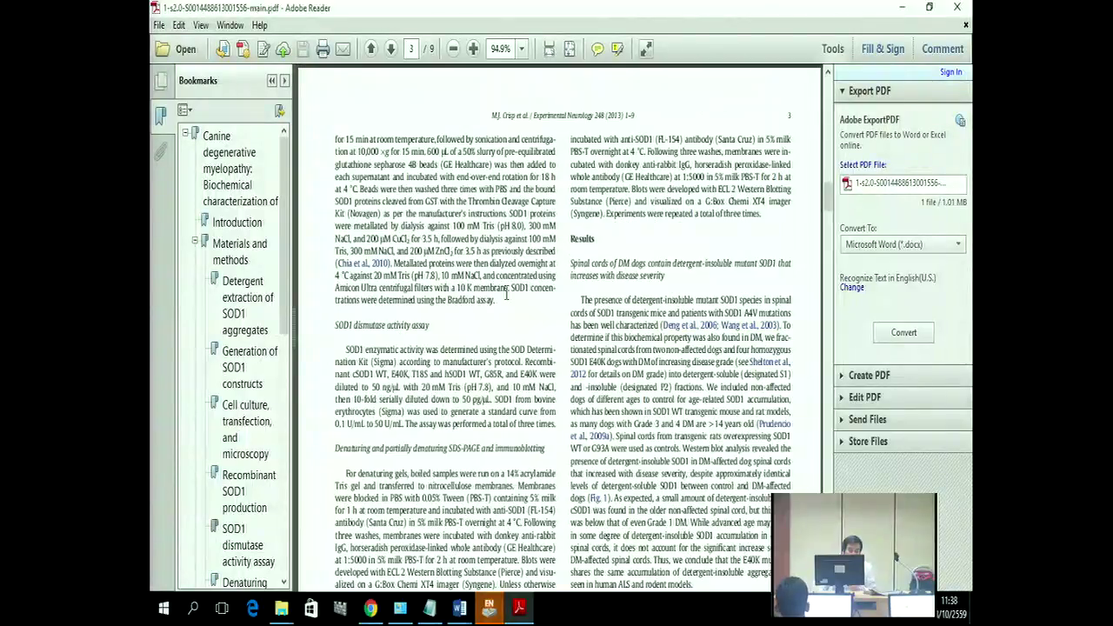
scroll(508, 293, "down", 1)
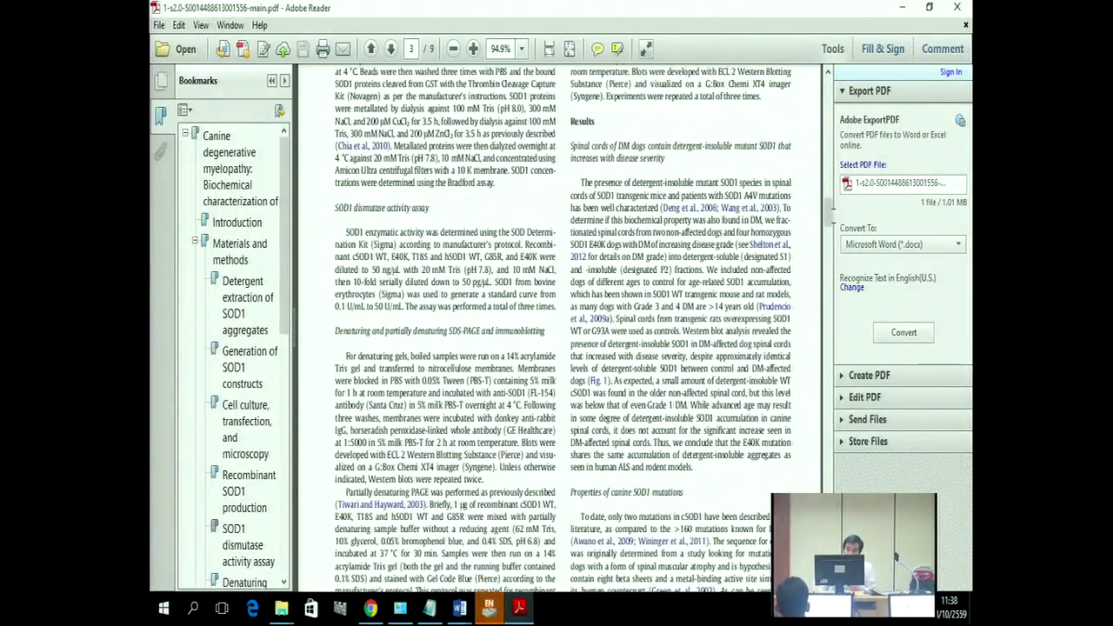
left_click_drag(828, 204, 828, 200)
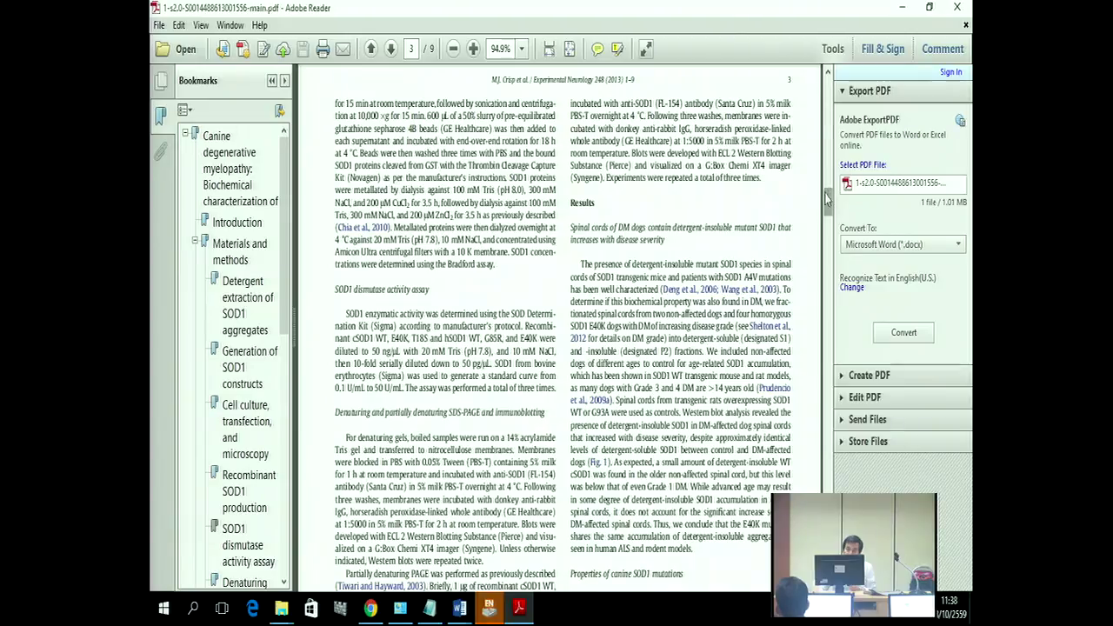
left_click(828, 74)
scroll(567, 202, "up", 10)
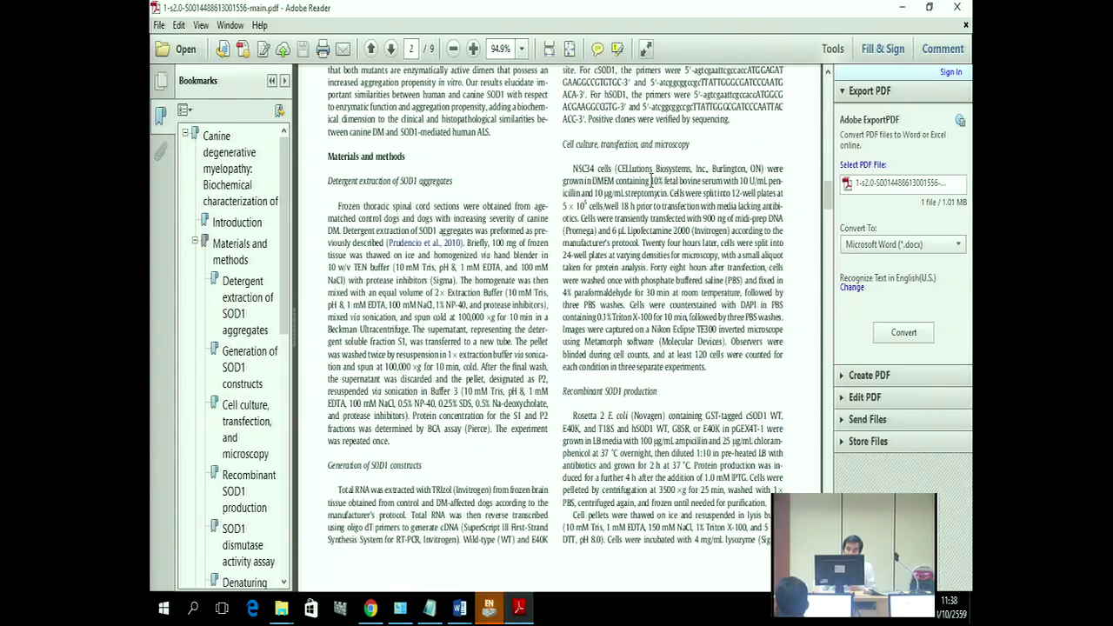
scroll(567, 202, "up", 10)
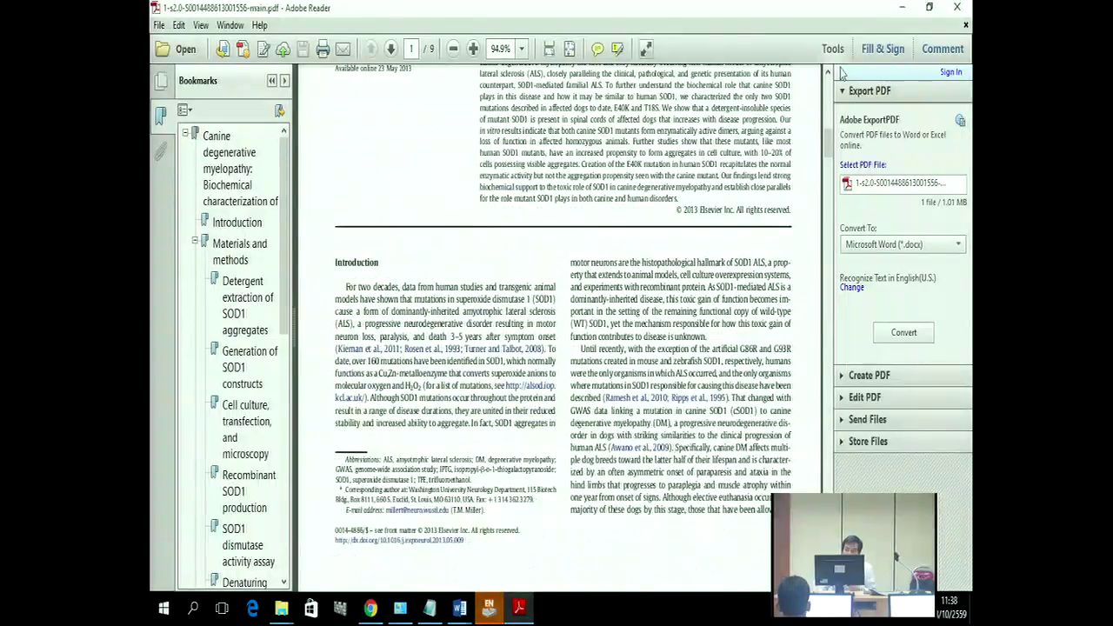
left_click(474, 48)
scroll(489, 261, "up", 5)
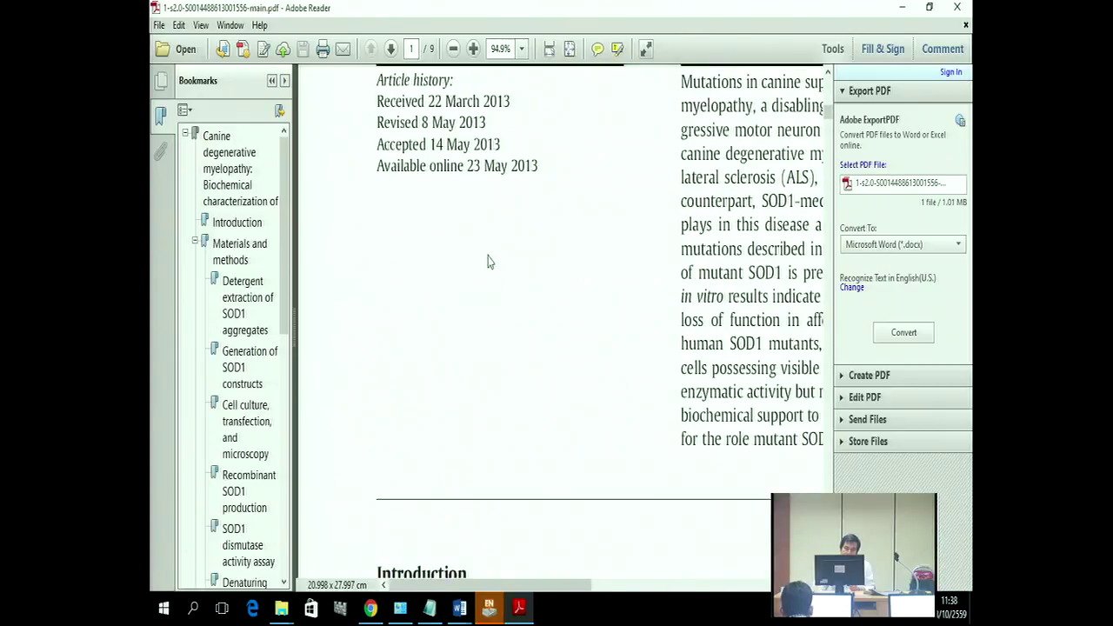
scroll(489, 250, "up", 5)
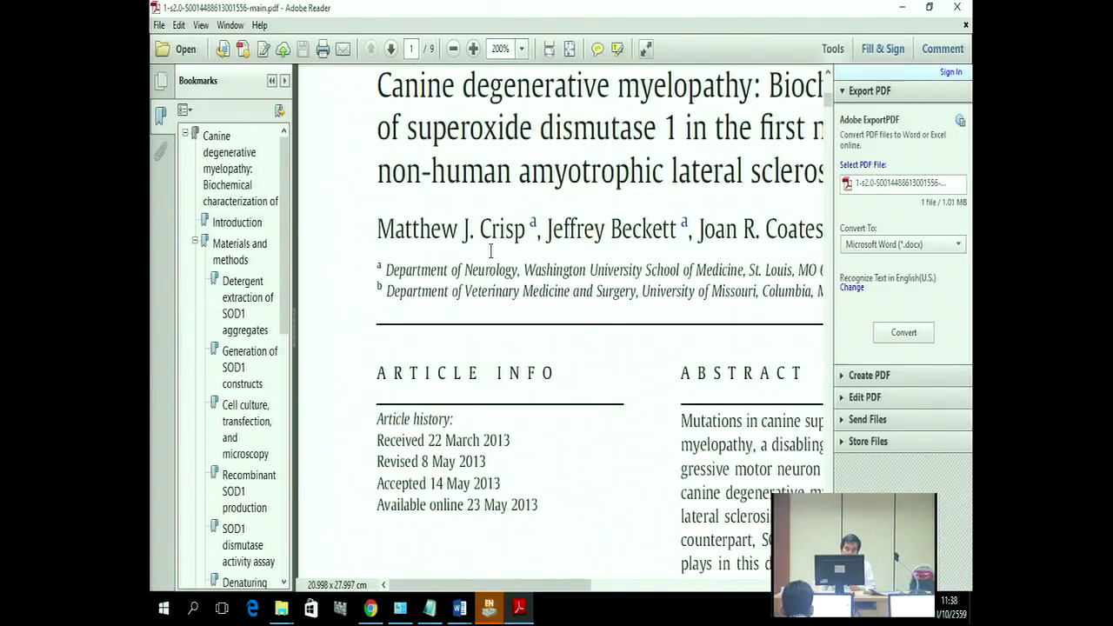
scroll(591, 238, "down", 5)
scroll(765, 163, "down", 1)
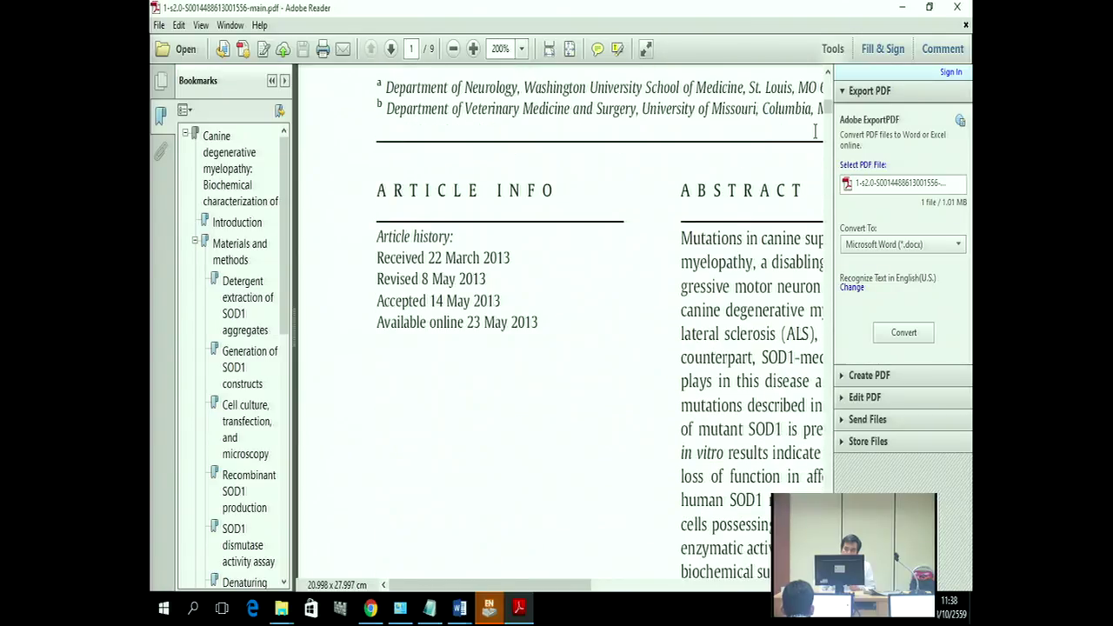
left_click_drag(827, 105, 828, 147)
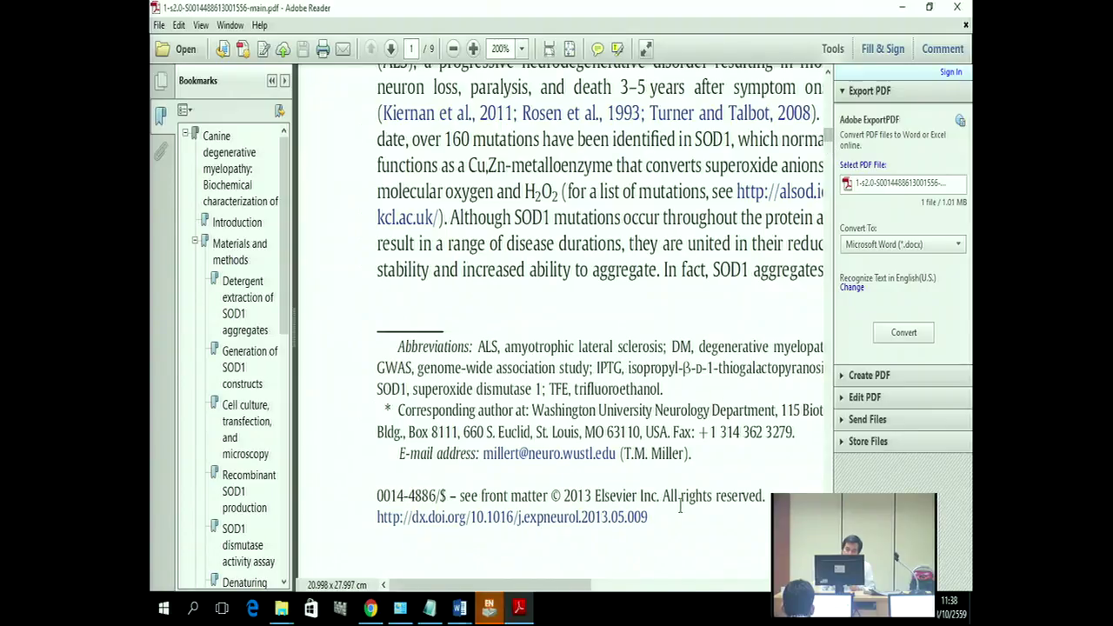
left_click_drag(651, 518, 383, 520)
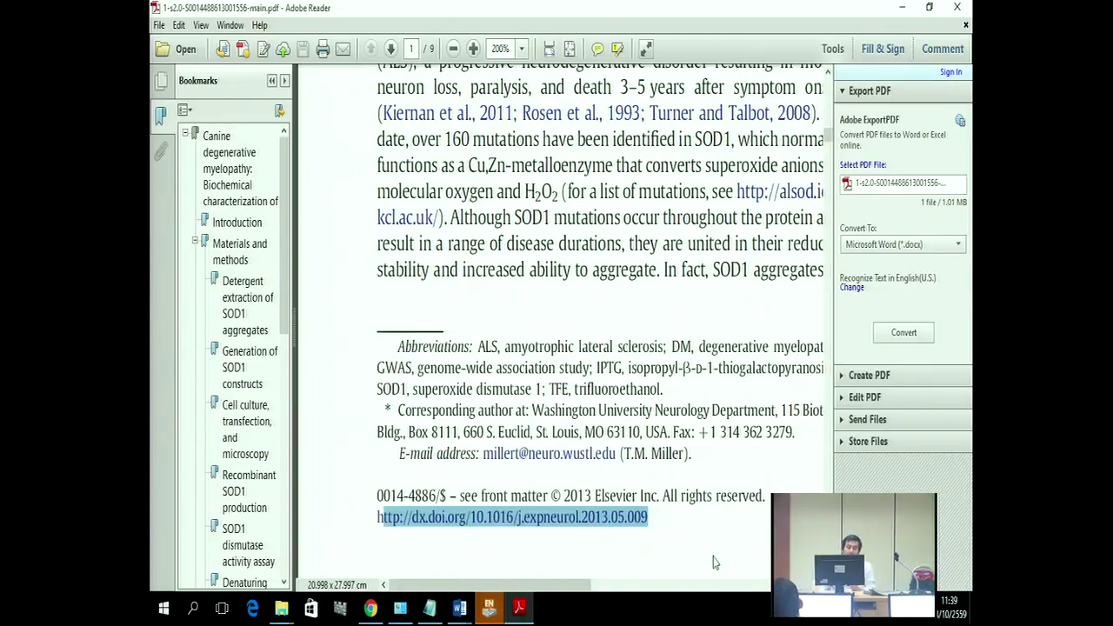
Step: Back in EndNote, save the reference changes, leaving 51 references with 6 imported
left_click(902, 7)
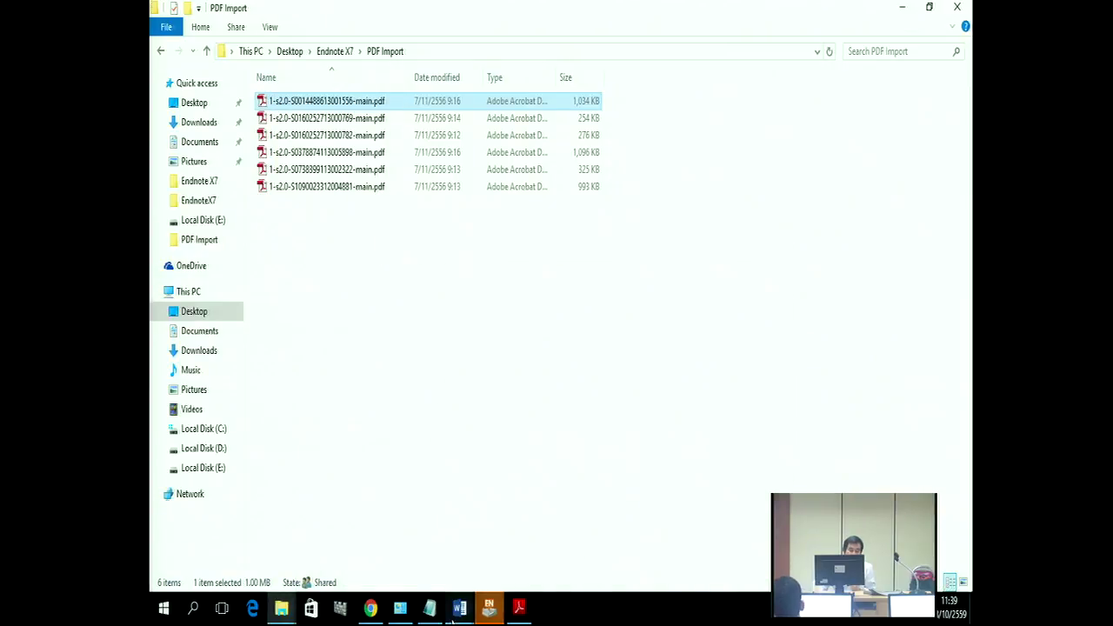
left_click(489, 607)
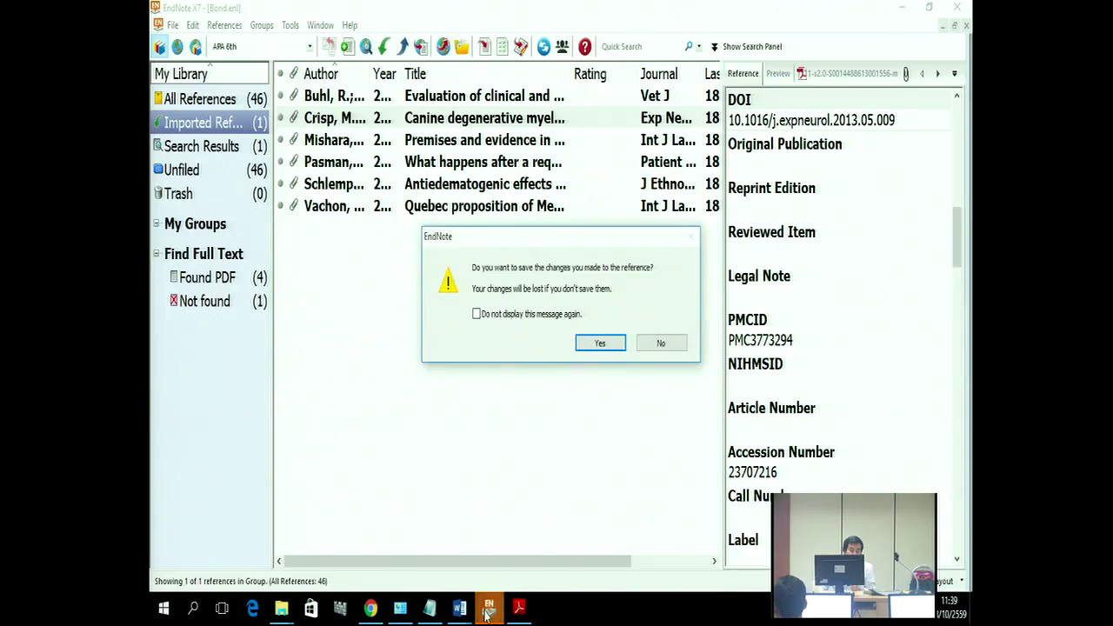
left_click(601, 343)
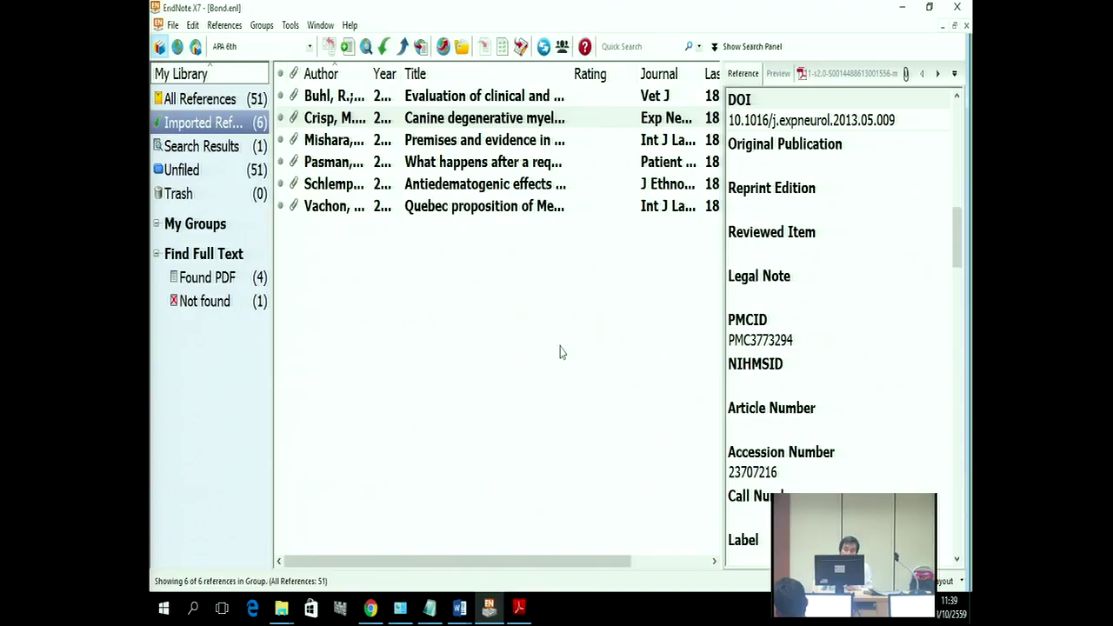
left_click(902, 7)
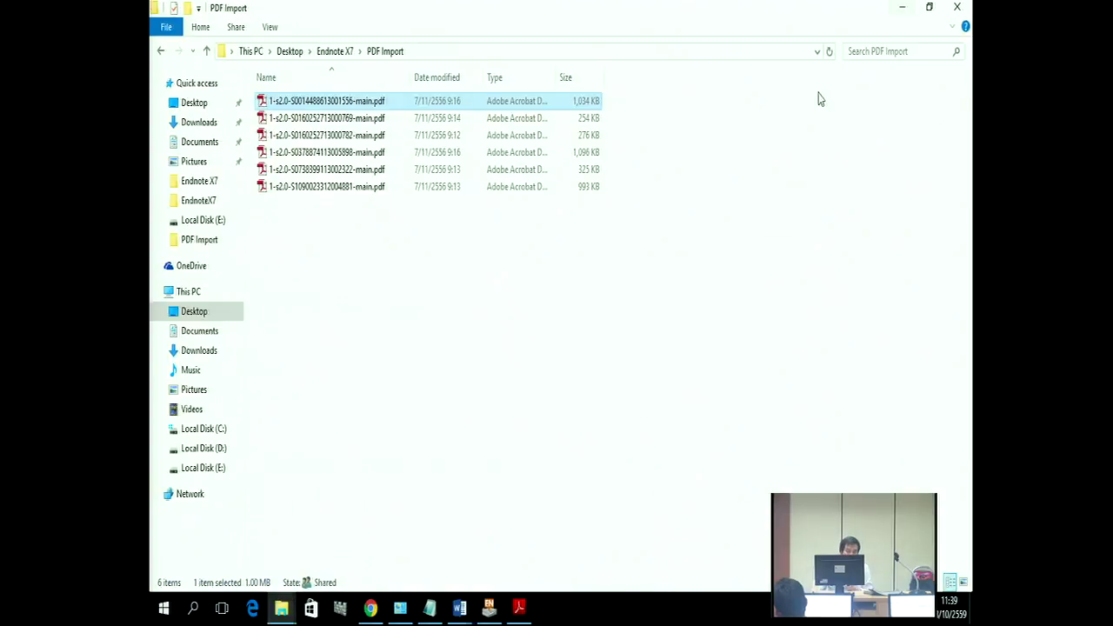
Step: Copy the importing PDF folder from inside the Endnote X7 folder
left_click(160, 50)
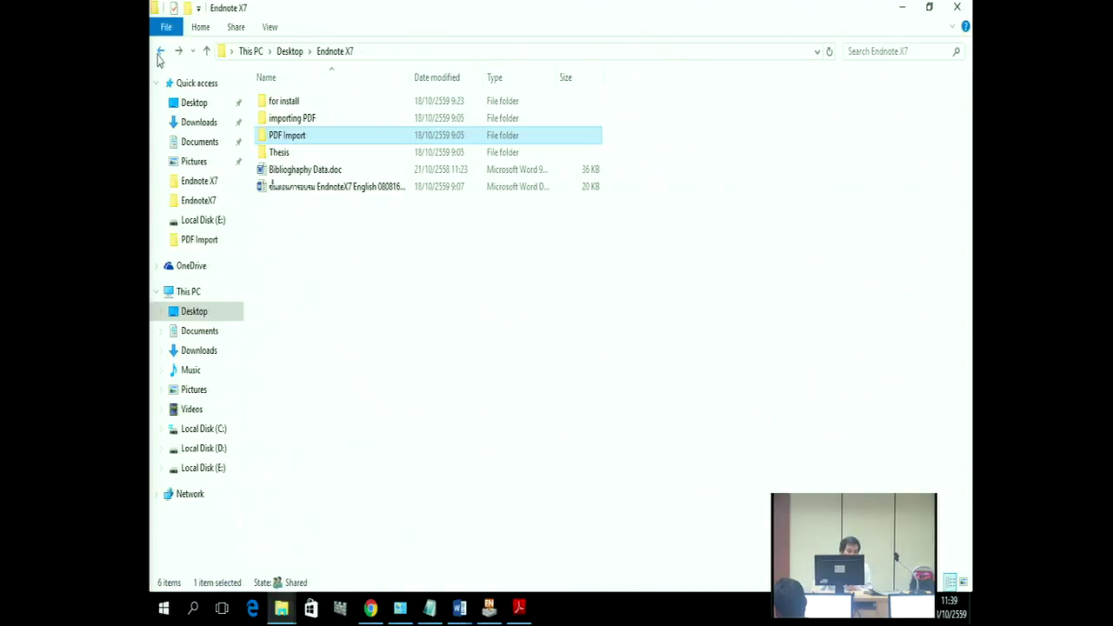
left_click(293, 120)
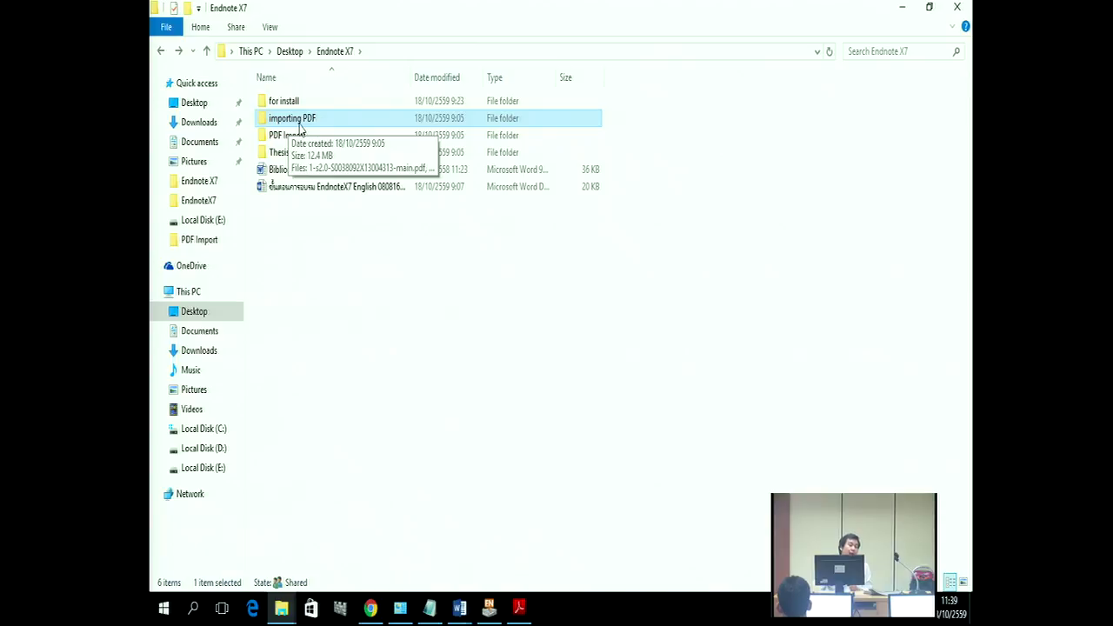
right_click(299, 126)
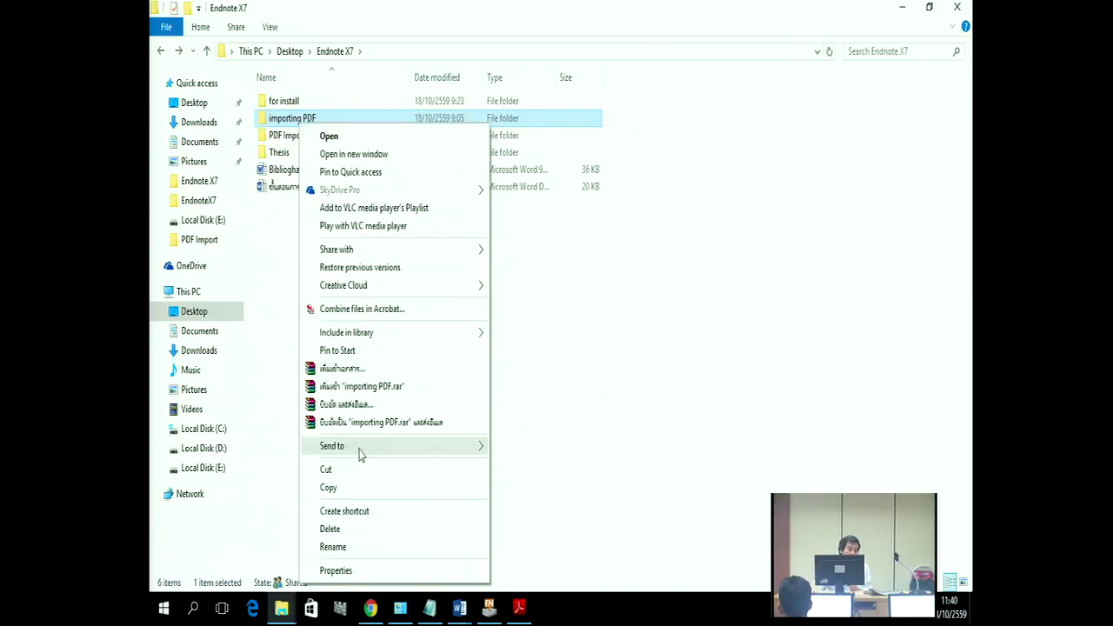
left_click(364, 488)
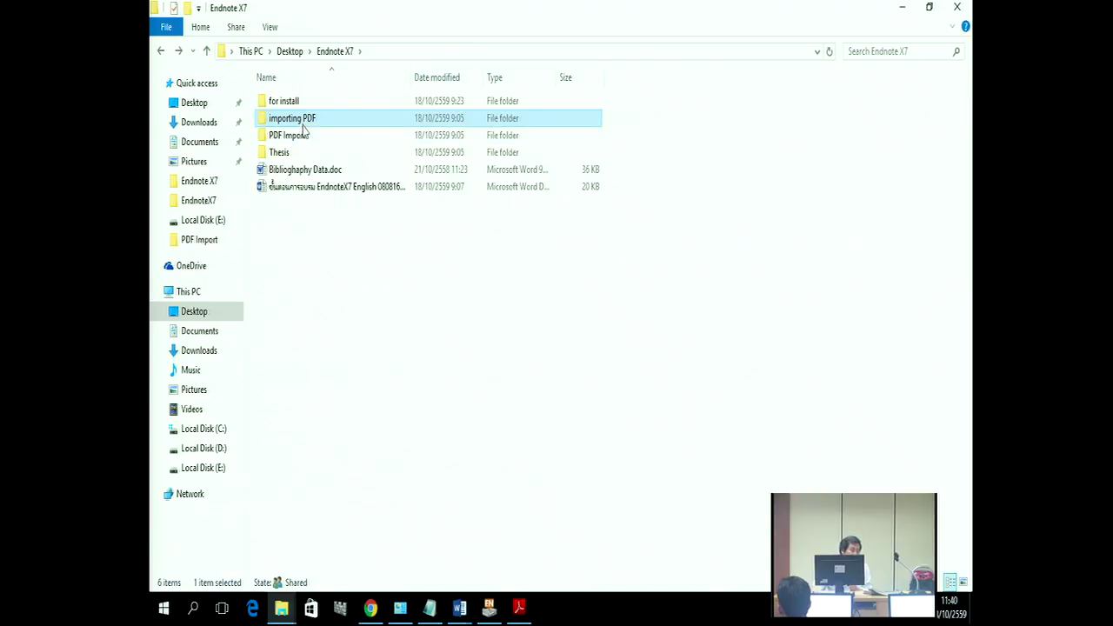
key("Down")
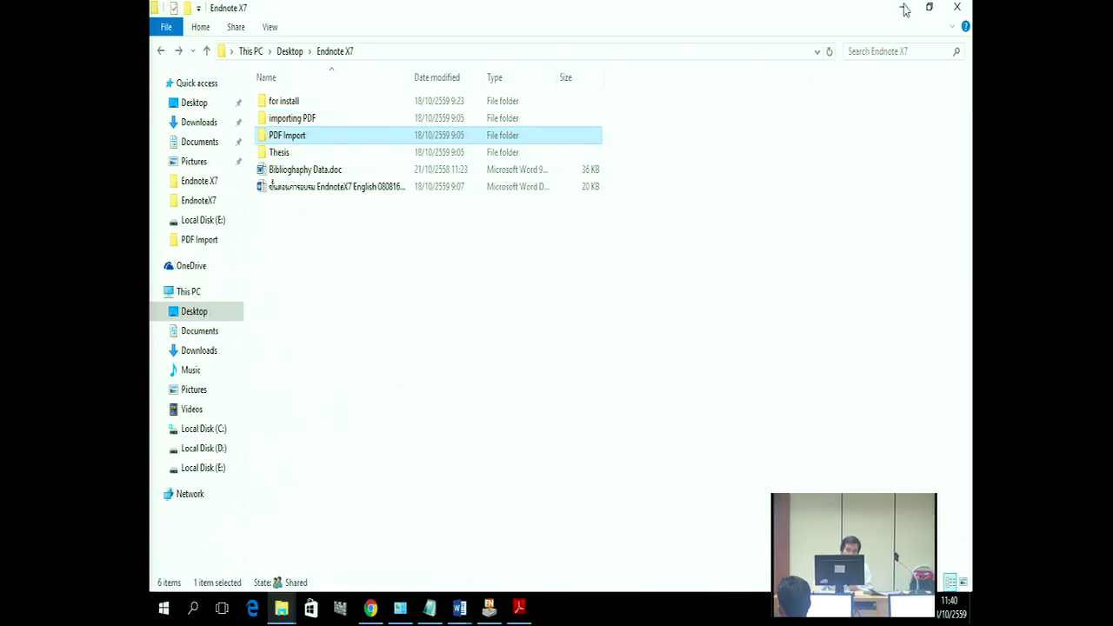
left_click(901, 7)
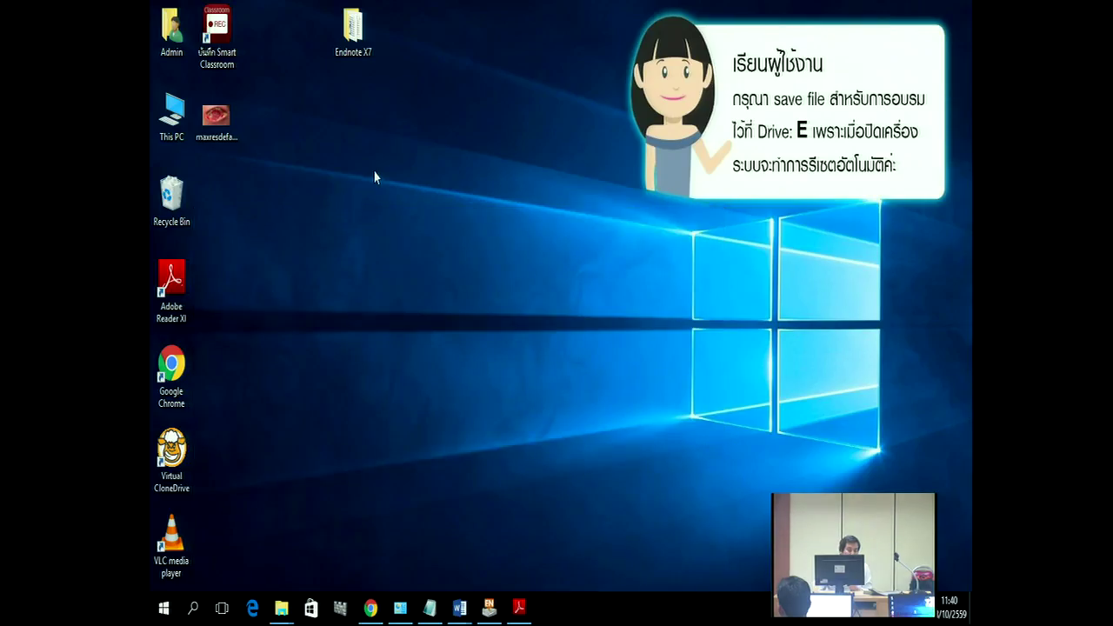
Step: Paste the importing PDF folder onto the desktop and return to the EndNote Bond library
right_click(374, 172)
left_click(425, 244)
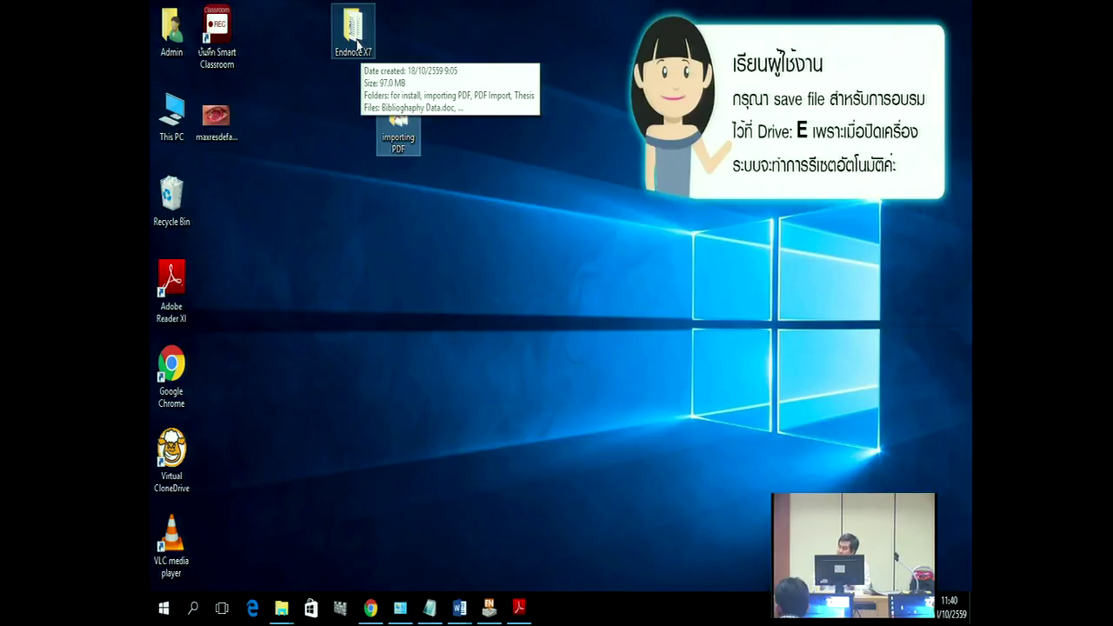
left_click(490, 606)
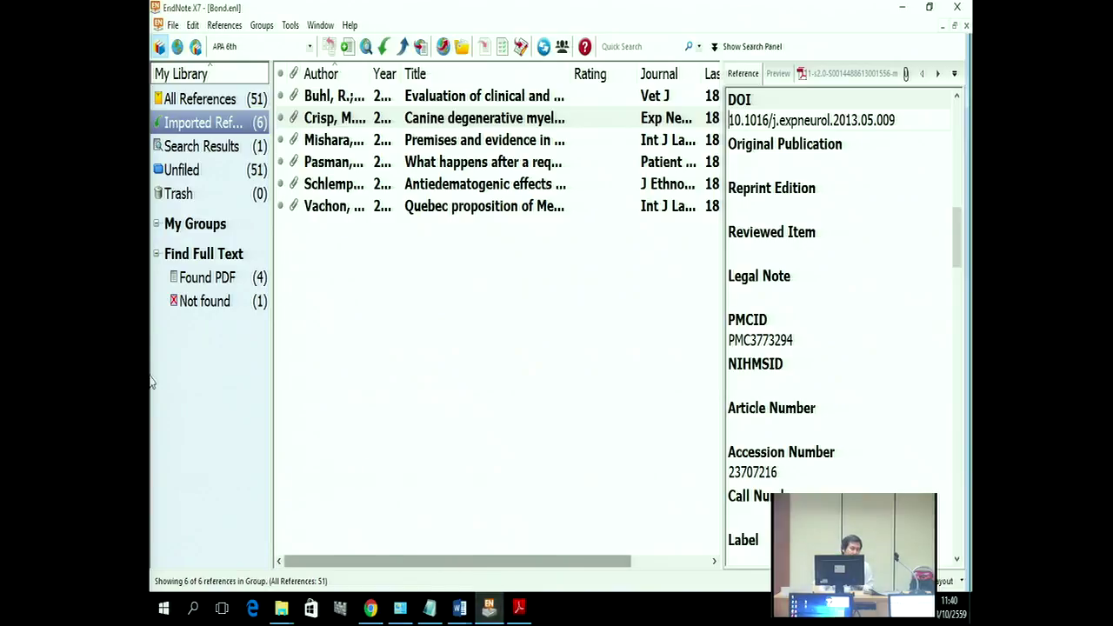
Step: In PDF Handling preferences, set the desktop 'importing PDF' folder as the auto-import folder
left_click(195, 27)
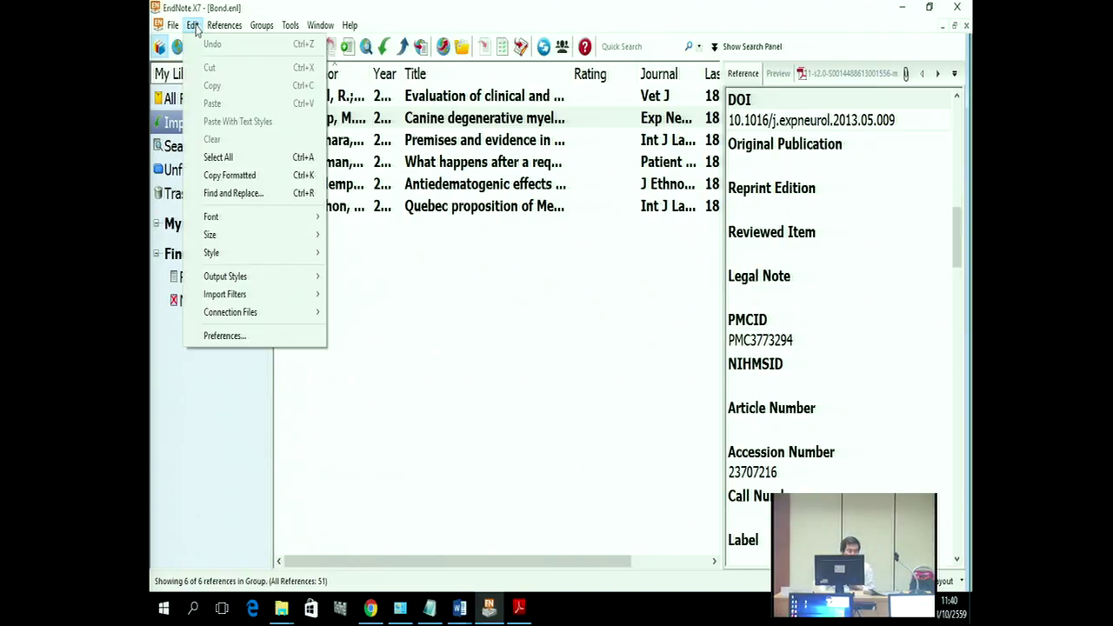
left_click(245, 338)
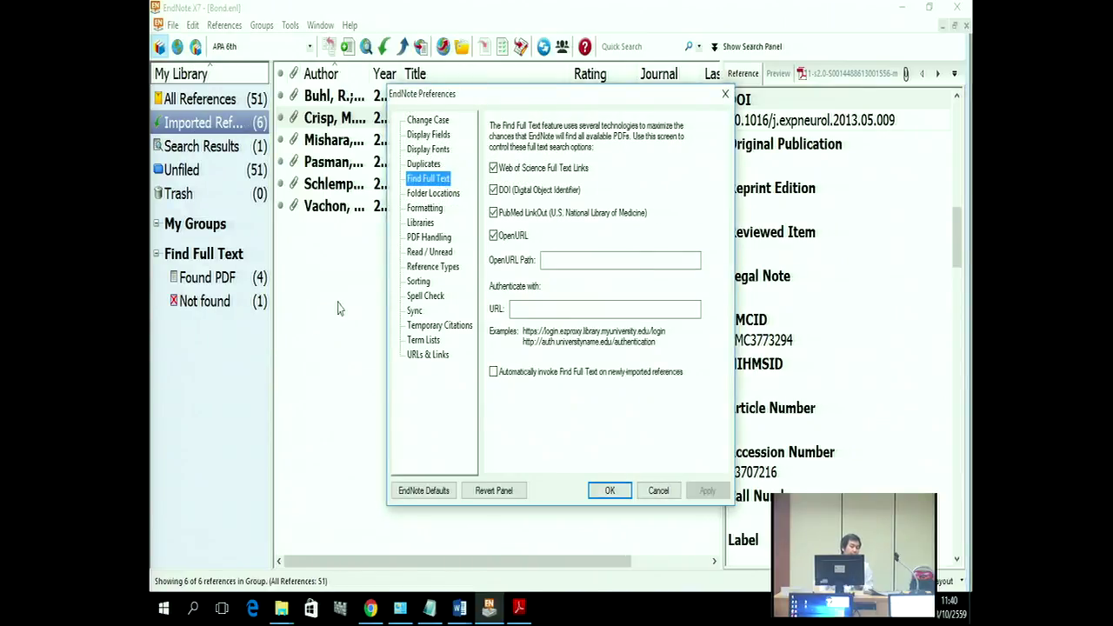
left_click(435, 242)
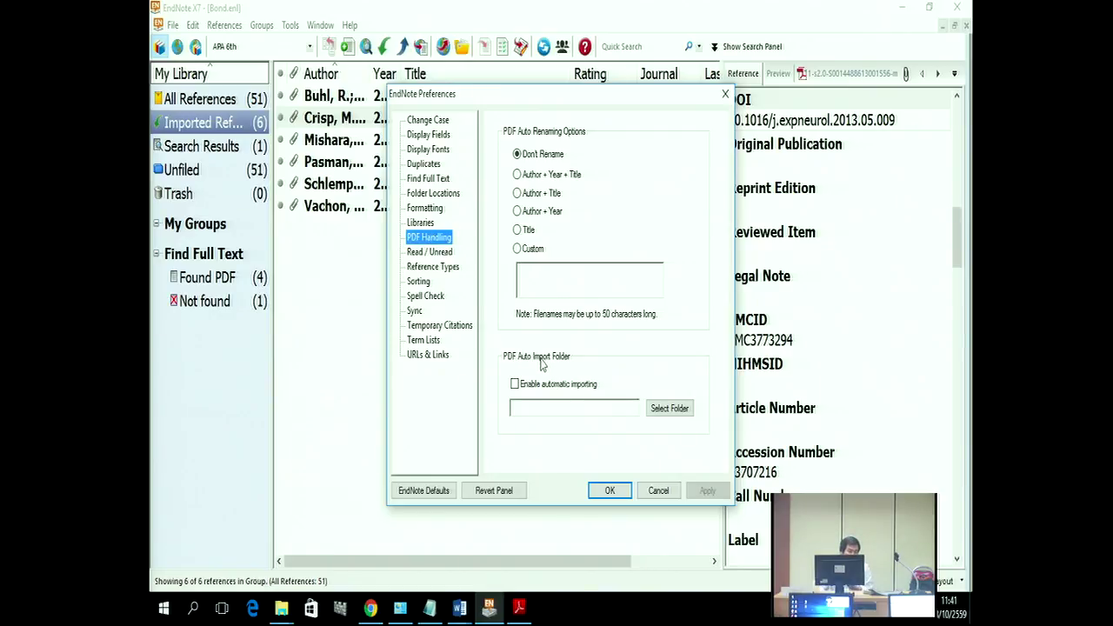
left_click(658, 412)
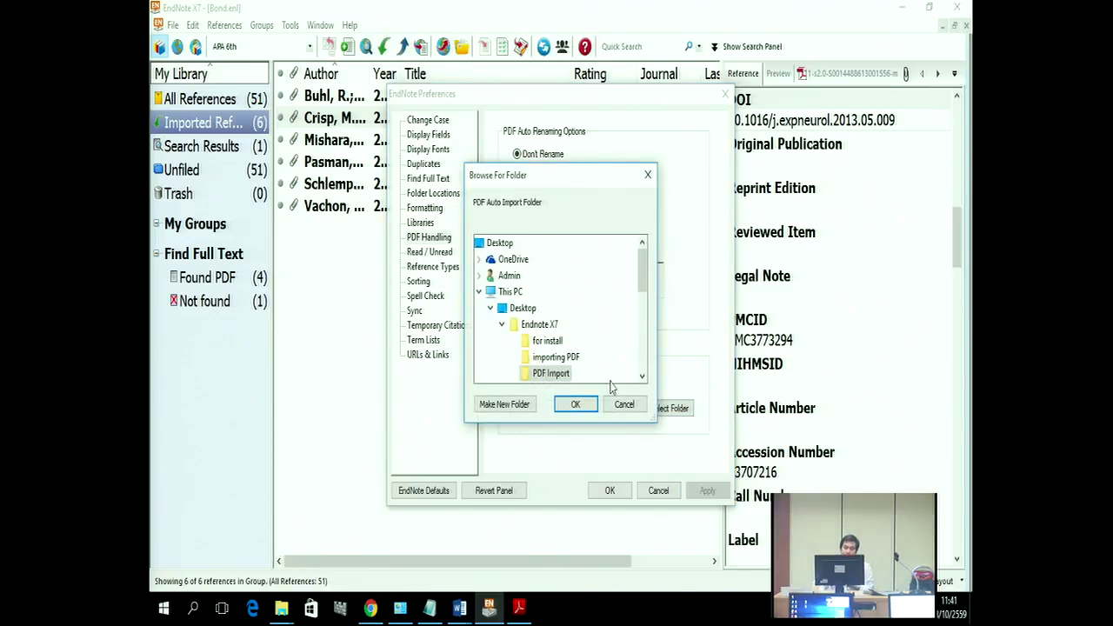
left_click_drag(641, 272, 642, 293)
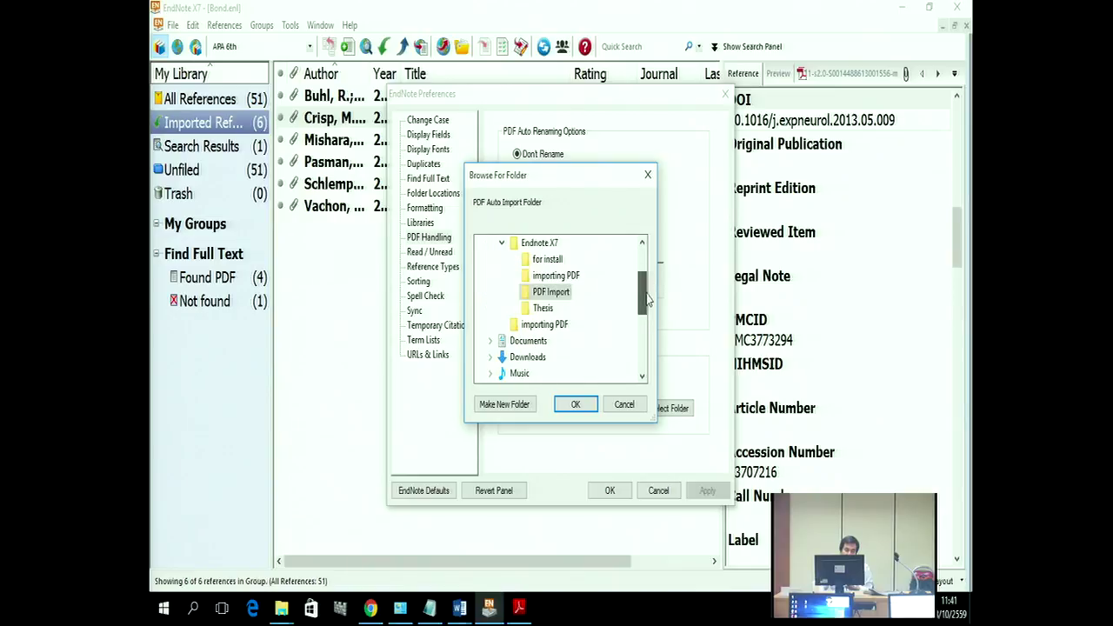
left_click(546, 327)
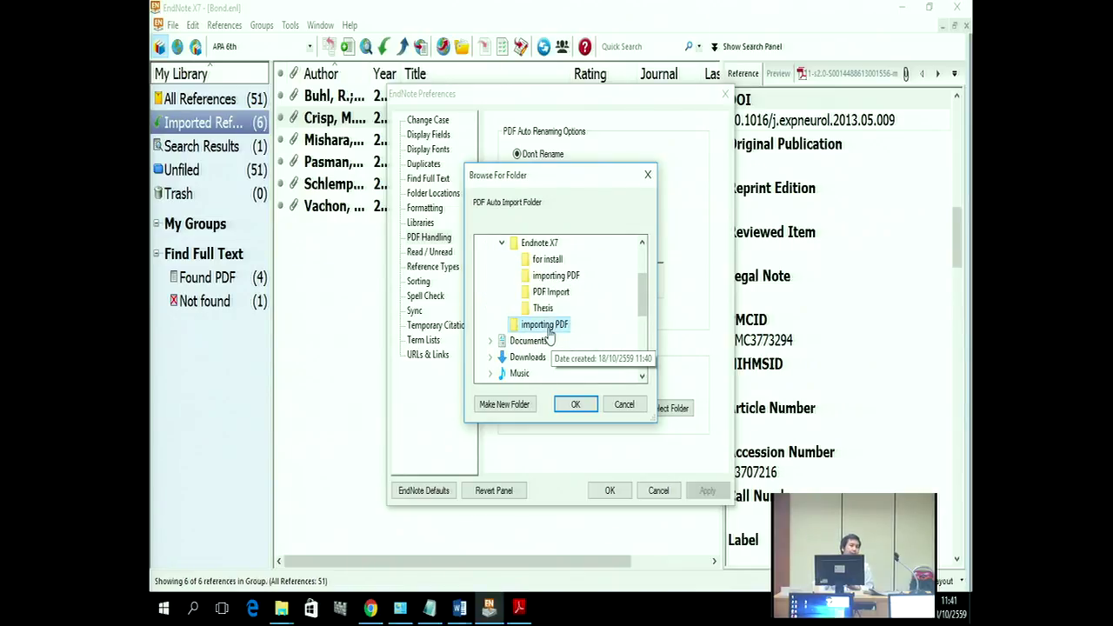
left_click(573, 413)
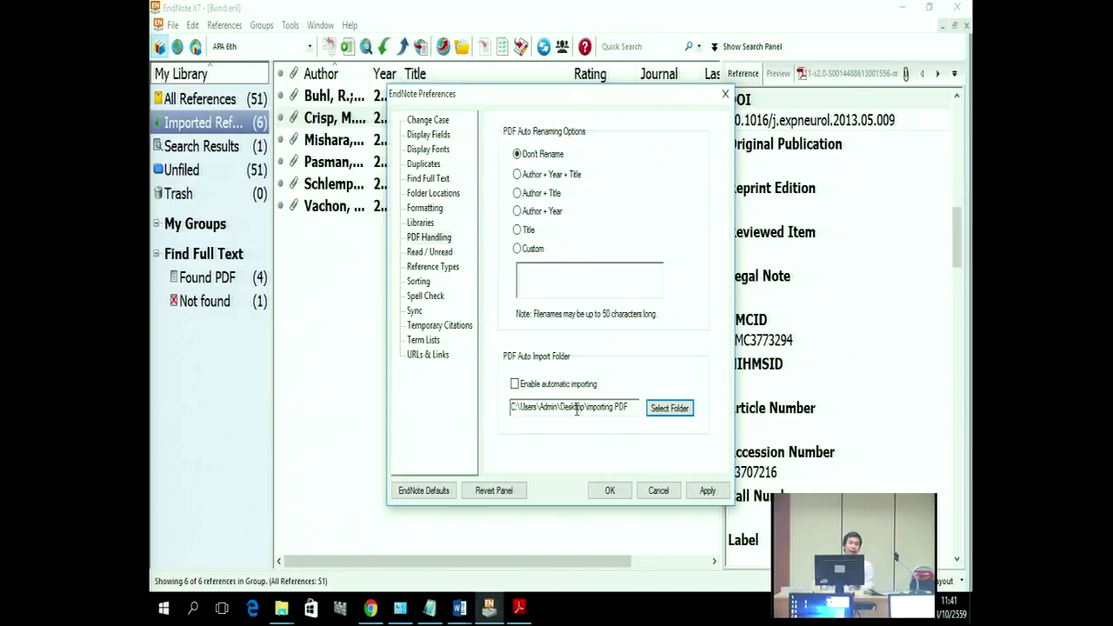
Step: Enable automatic PDF importing, save the preferences, and minimize EndNote to the desktop
left_click(515, 385)
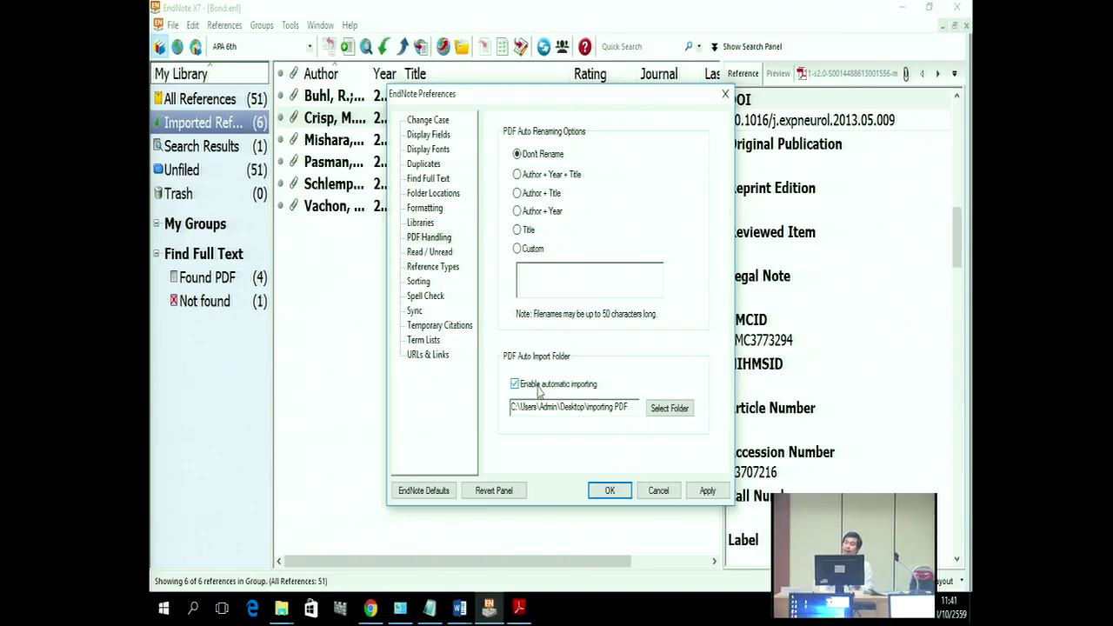
left_click(709, 492)
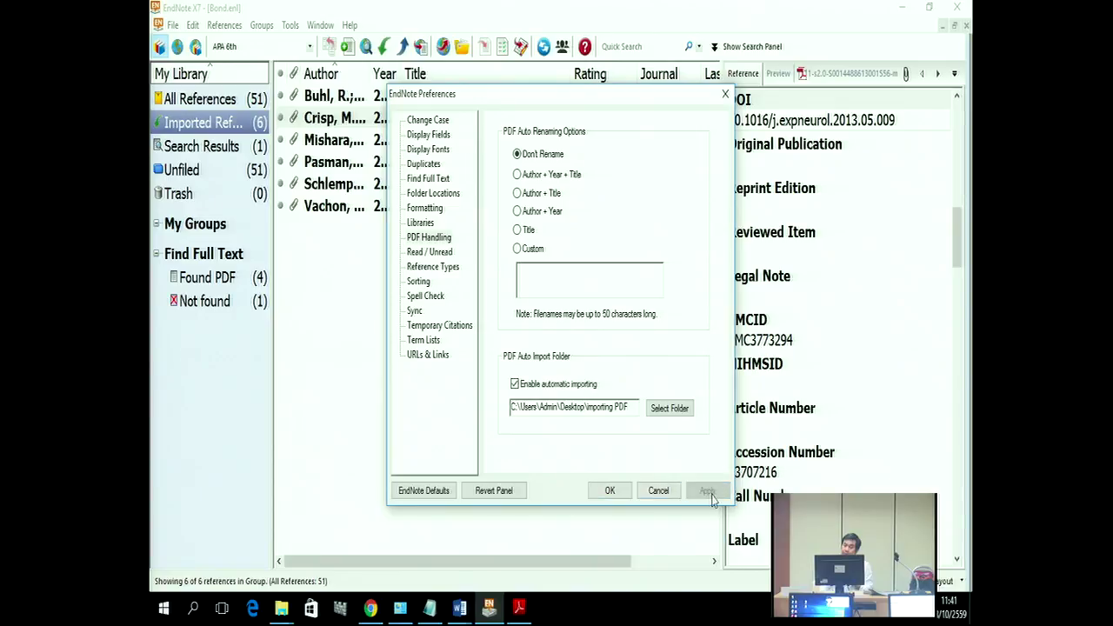
left_click(612, 492)
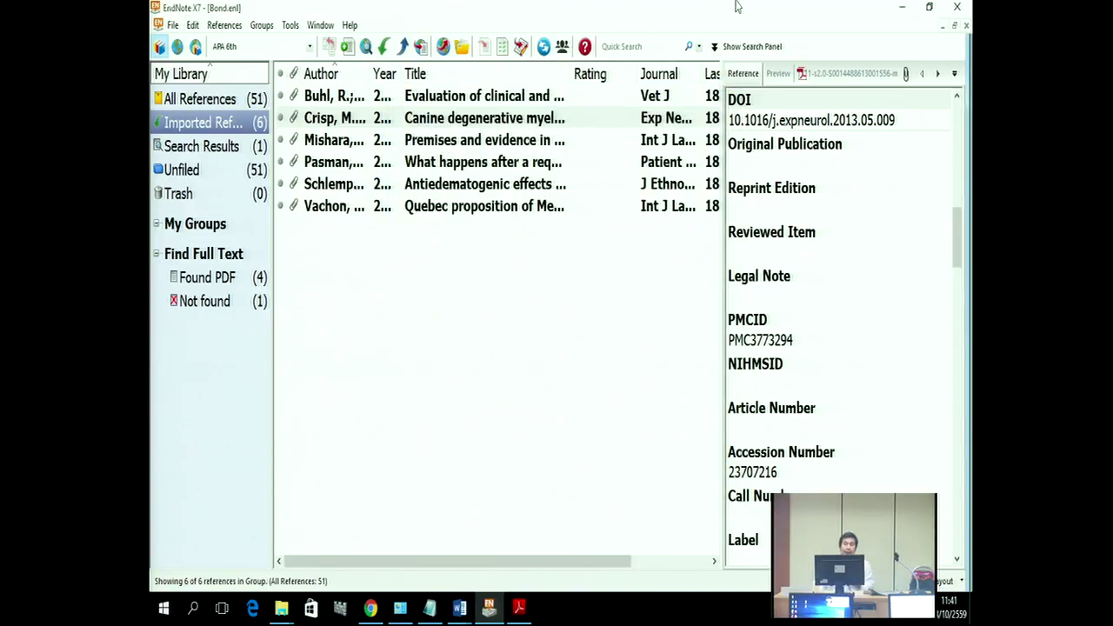
left_click(903, 7)
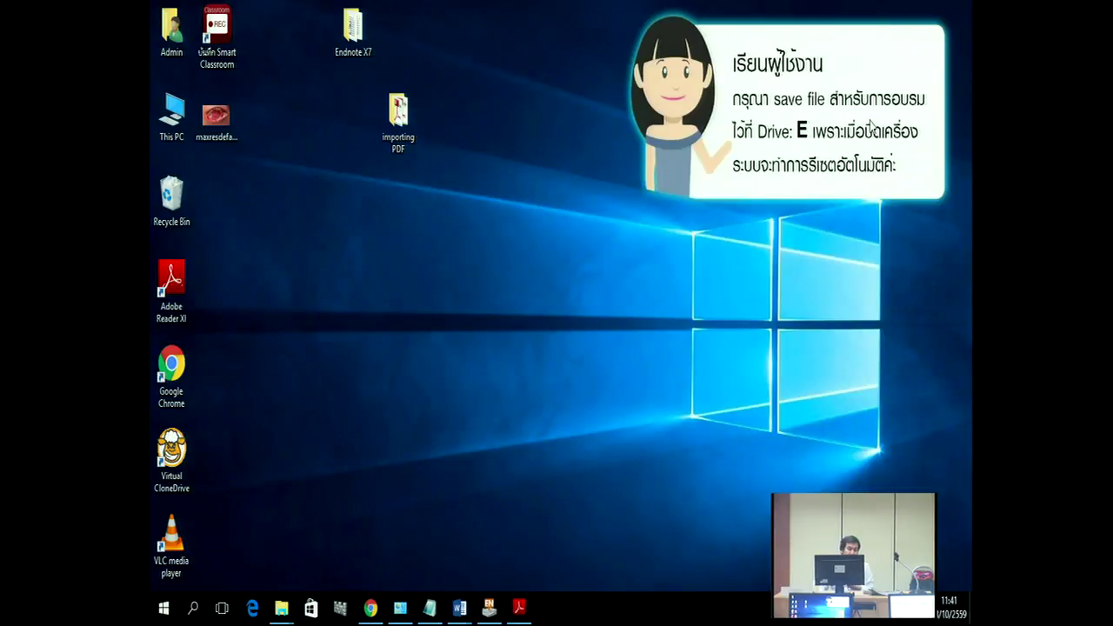
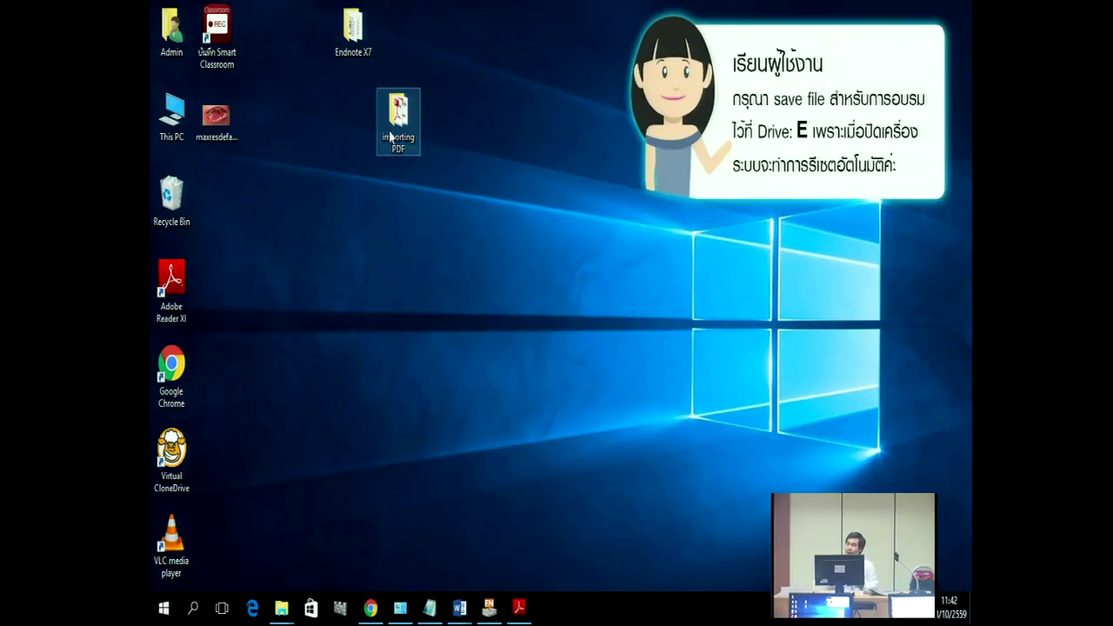
Step: Minimize EndNote to the desktop, then restore the Bond.enl library from the taskbar
left_click(492, 609)
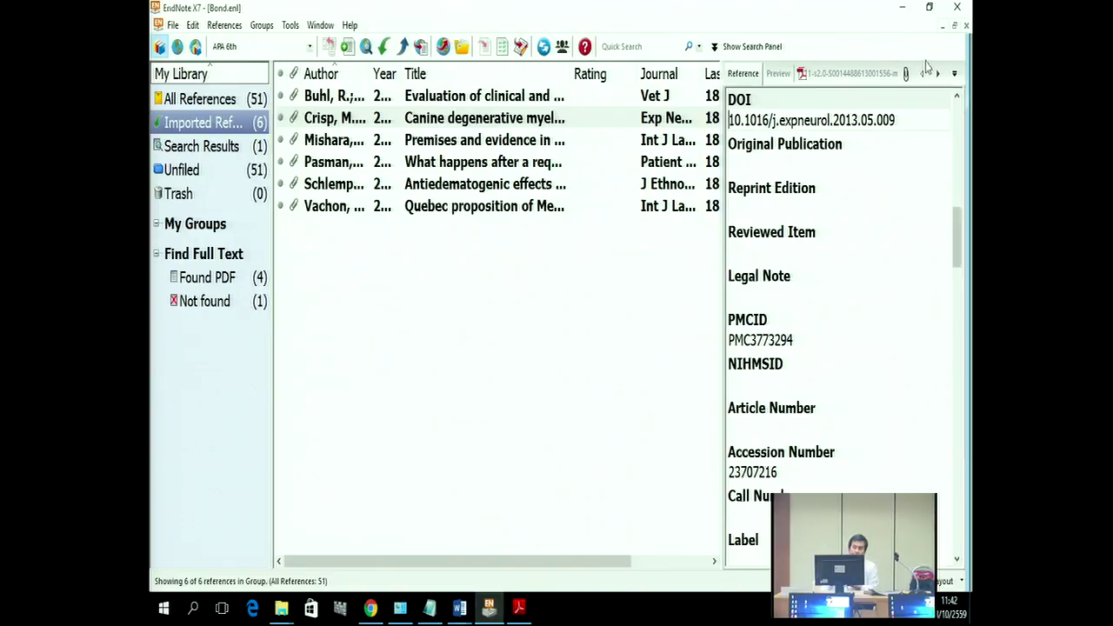
left_click(902, 7)
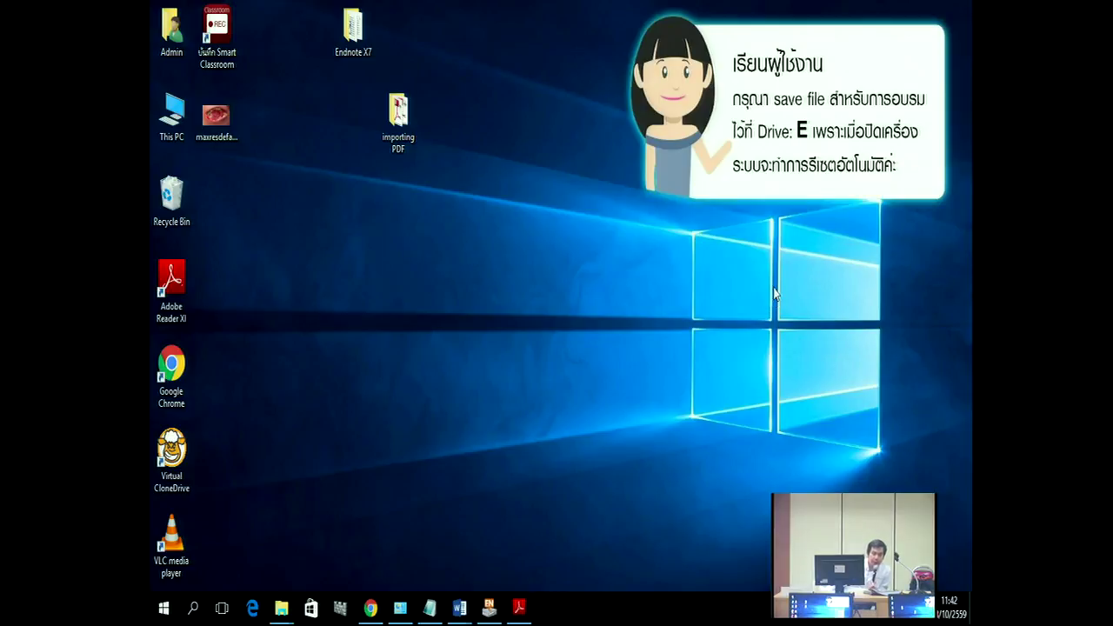
right_click(408, 240)
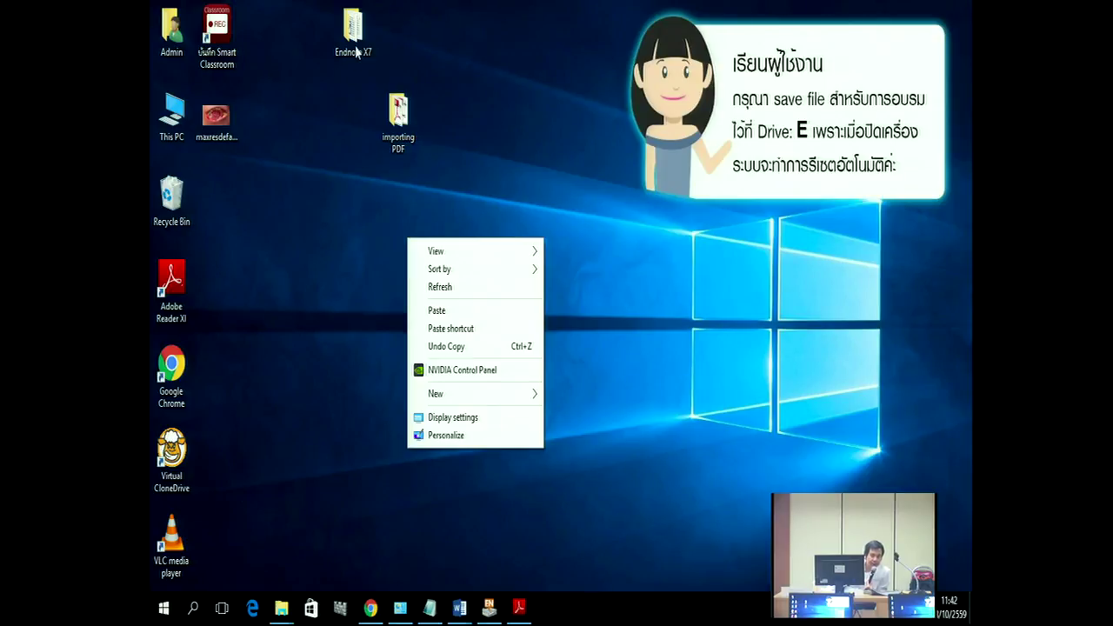
left_click(351, 280)
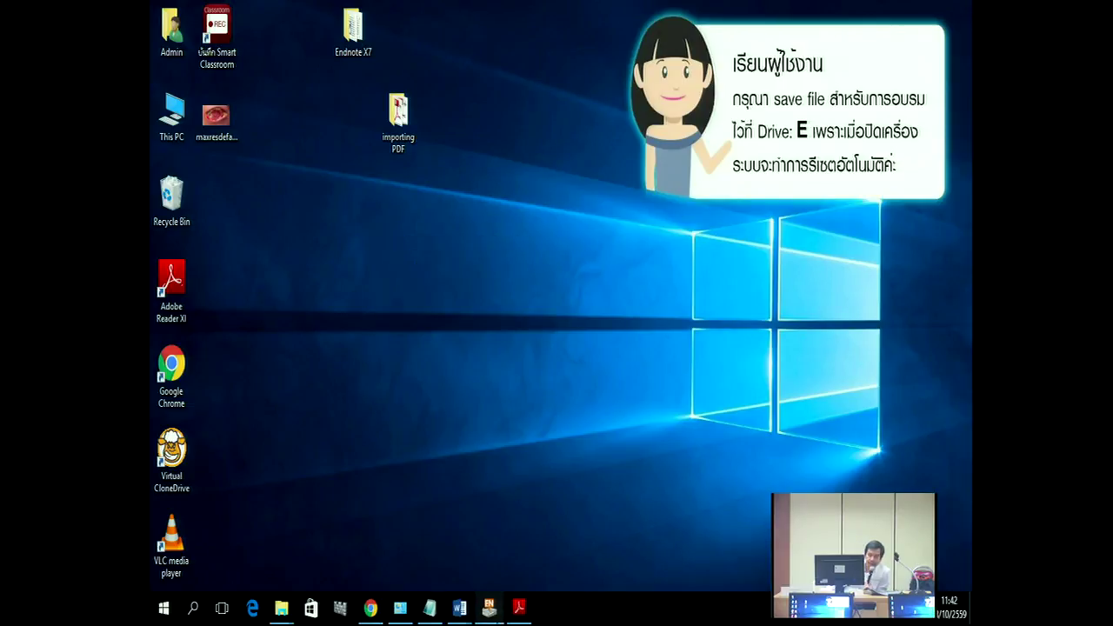
left_click(489, 607)
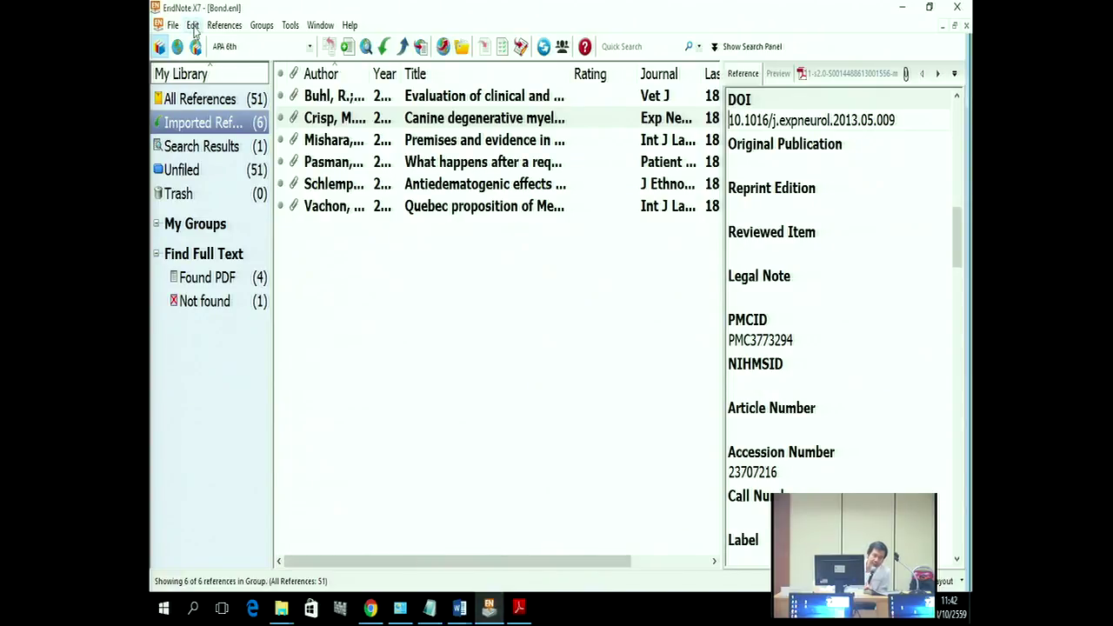
Step: In PDF Handling preferences, select the desktop 'importing PDF' folder as the auto-import folder
left_click(193, 27)
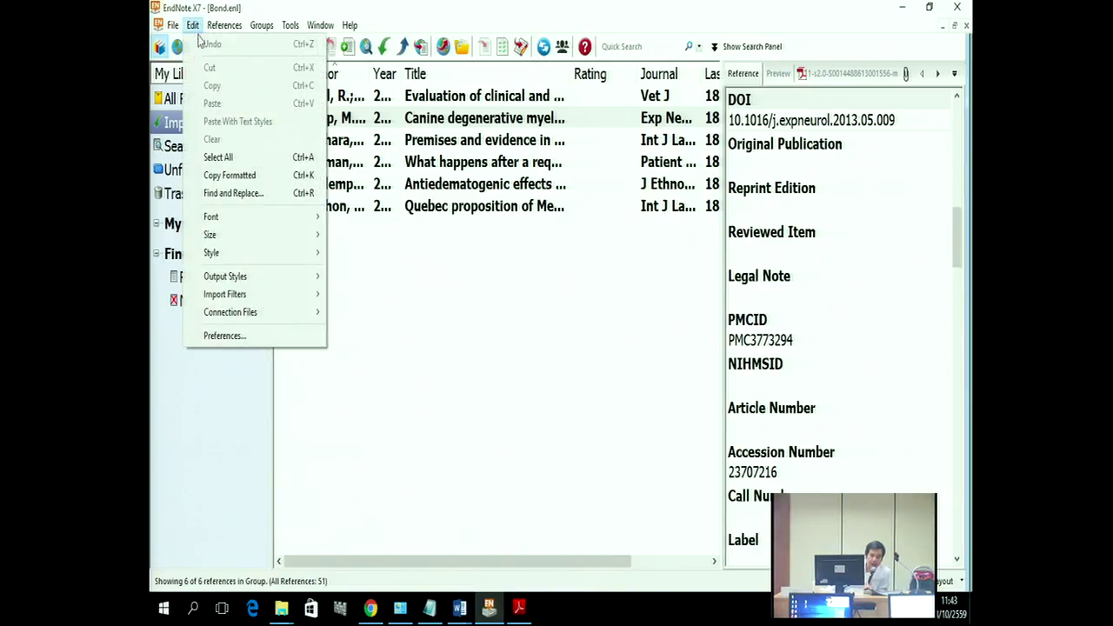
left_click(250, 337)
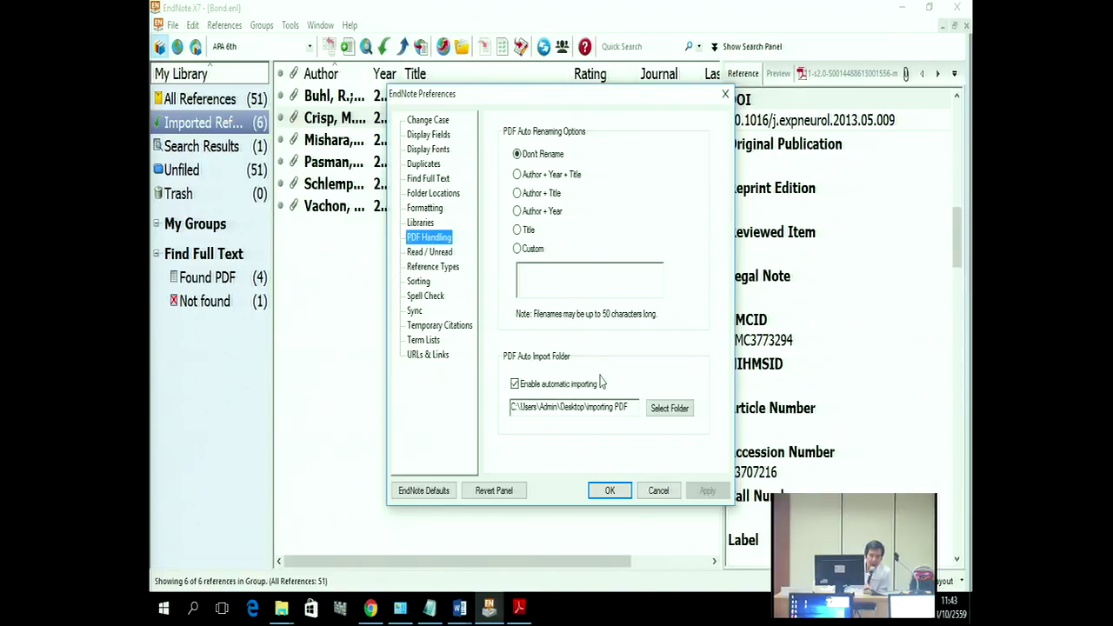
left_click(664, 410)
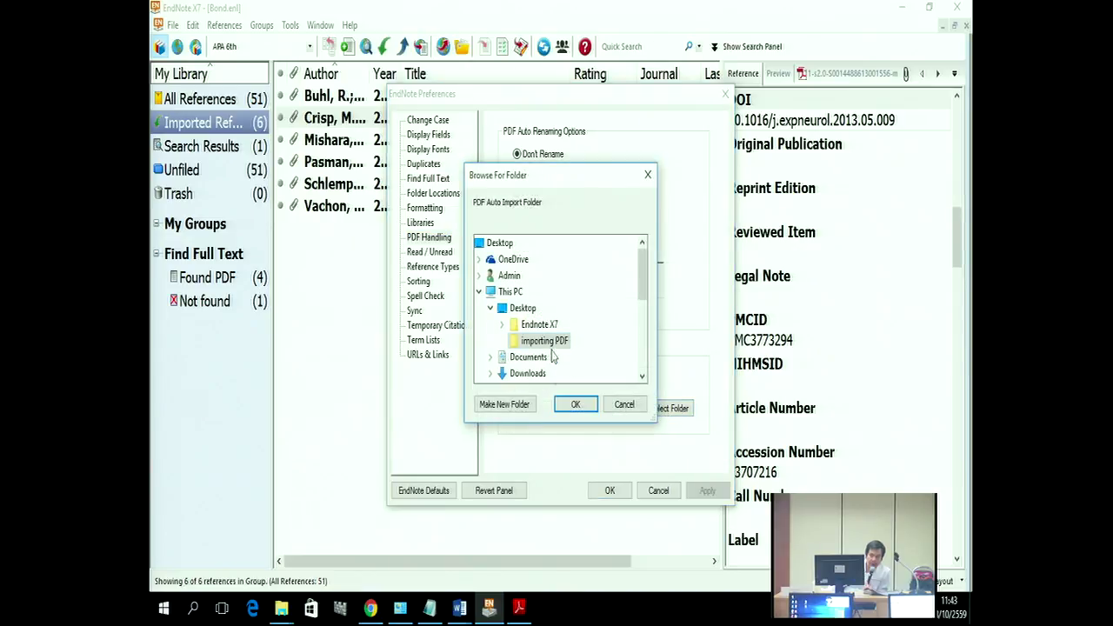
left_click(575, 404)
Step: Enable automatic PDF importing and apply and save the preferences
left_click(523, 390)
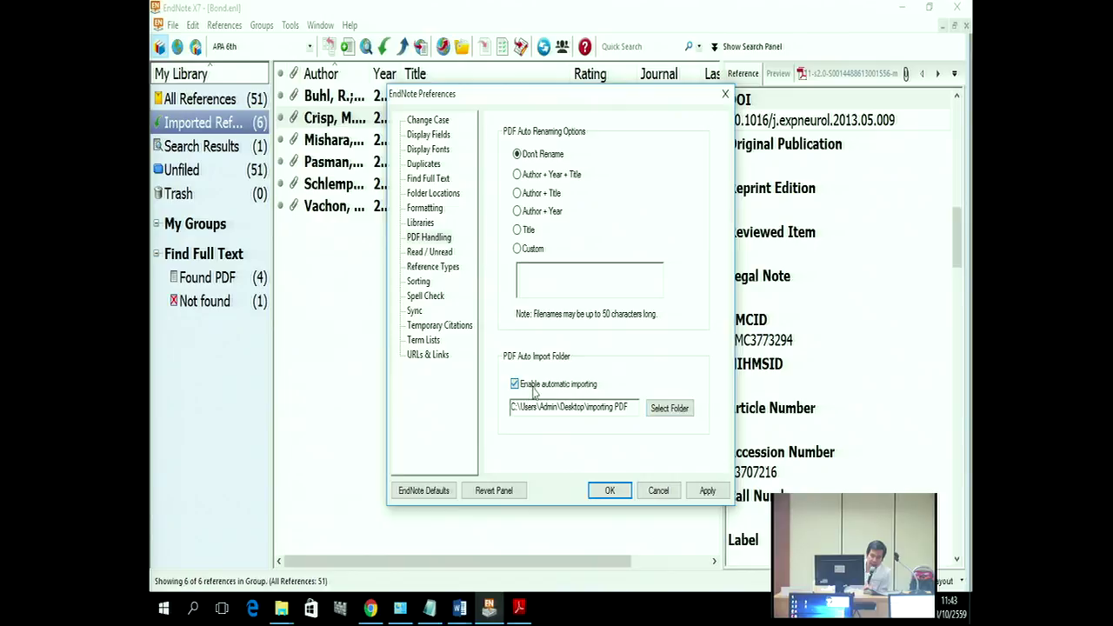
left_click(515, 385)
left_click(515, 387)
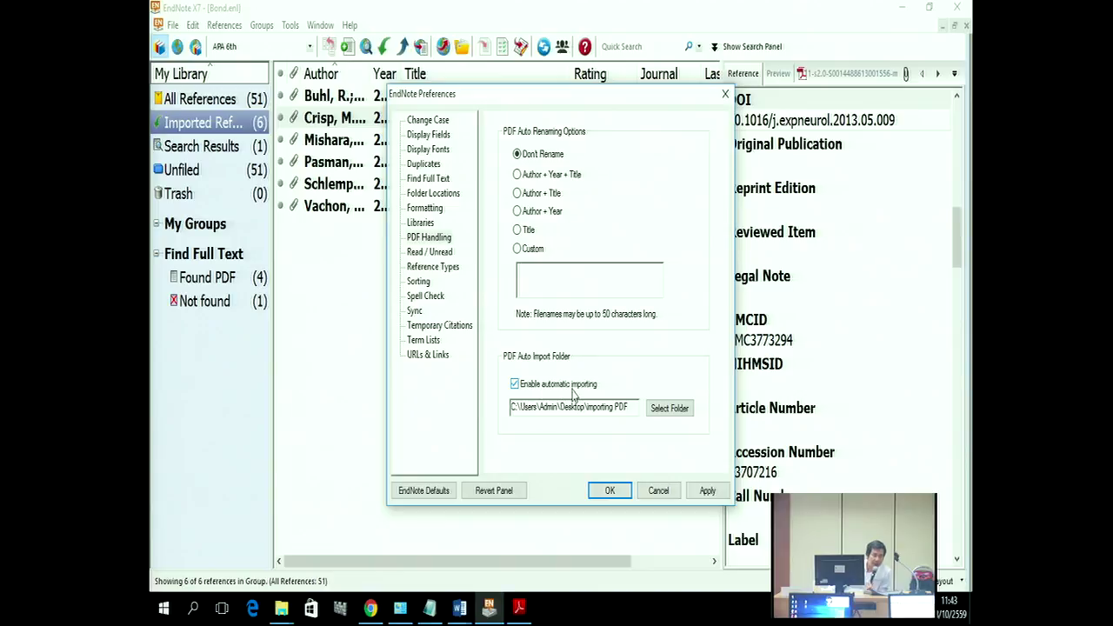
left_click(704, 493)
left_click(609, 492)
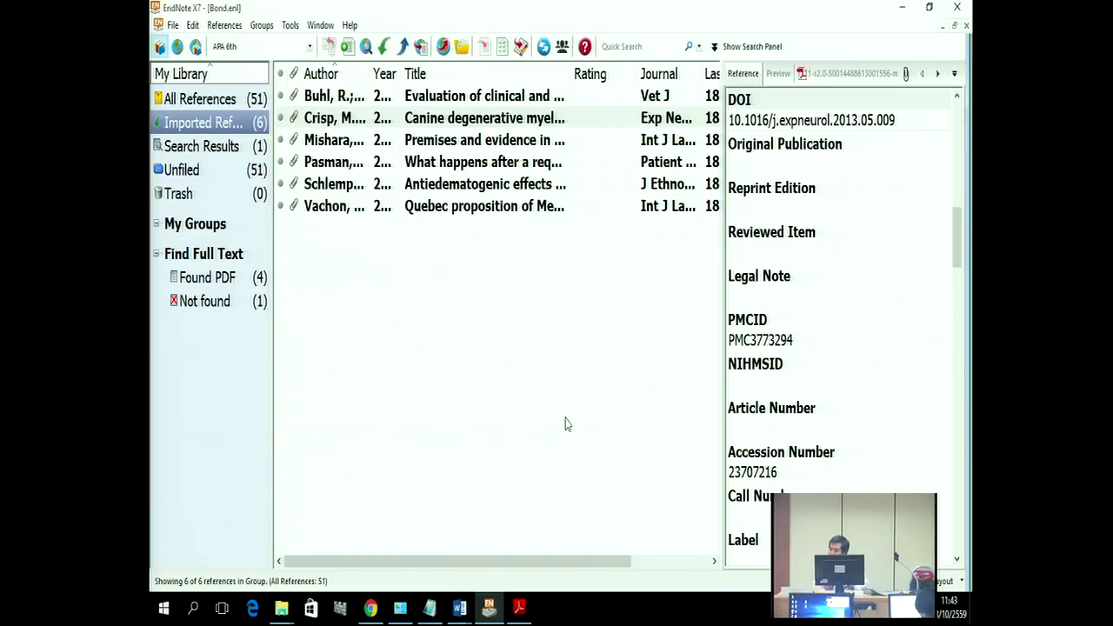
Step: Browse the six PDFs in the desktop Endnote X7 > PDF Import folder, then minimize it
left_click(903, 8)
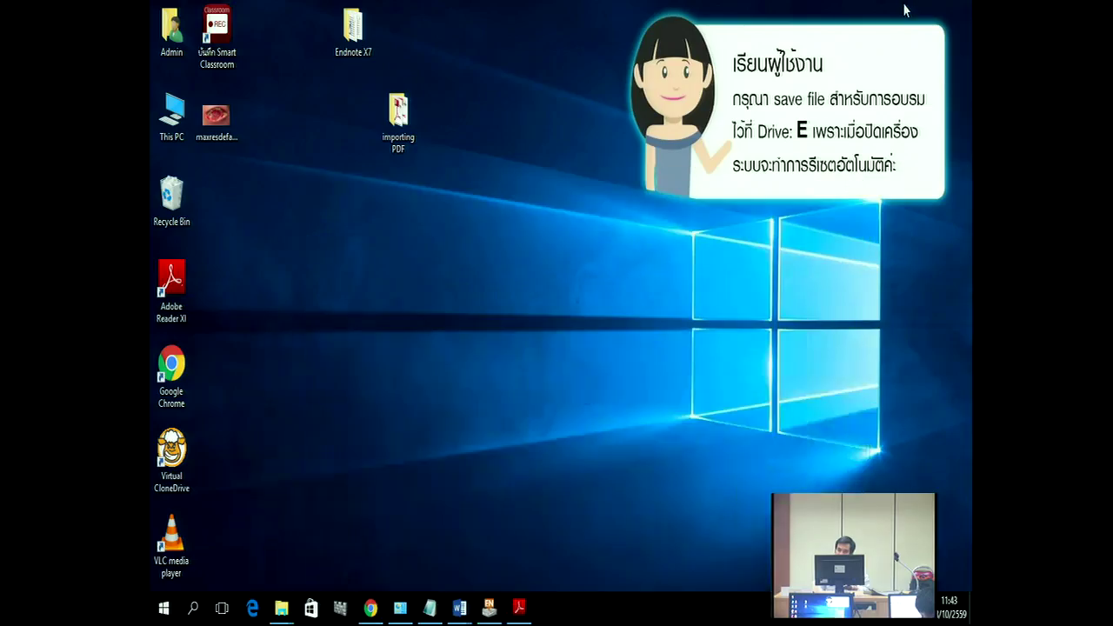
double_click(353, 30)
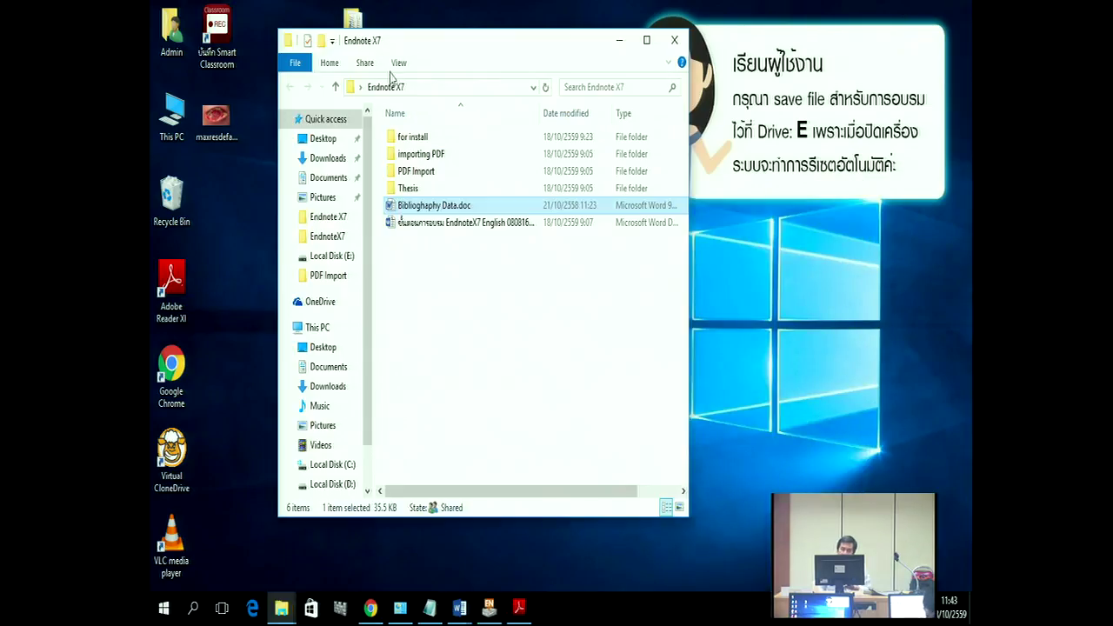
double_click(416, 171)
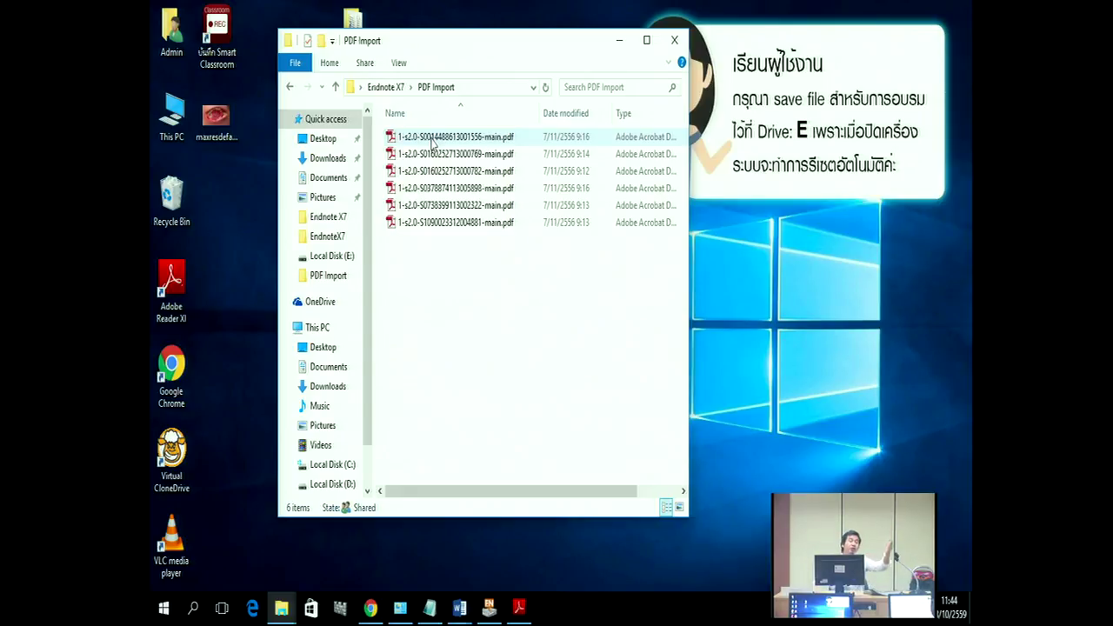
left_click(618, 40)
Step: Set PDF Handling to rename auto-imported PDFs by Title, and apply and save the preferences
left_click(488, 609)
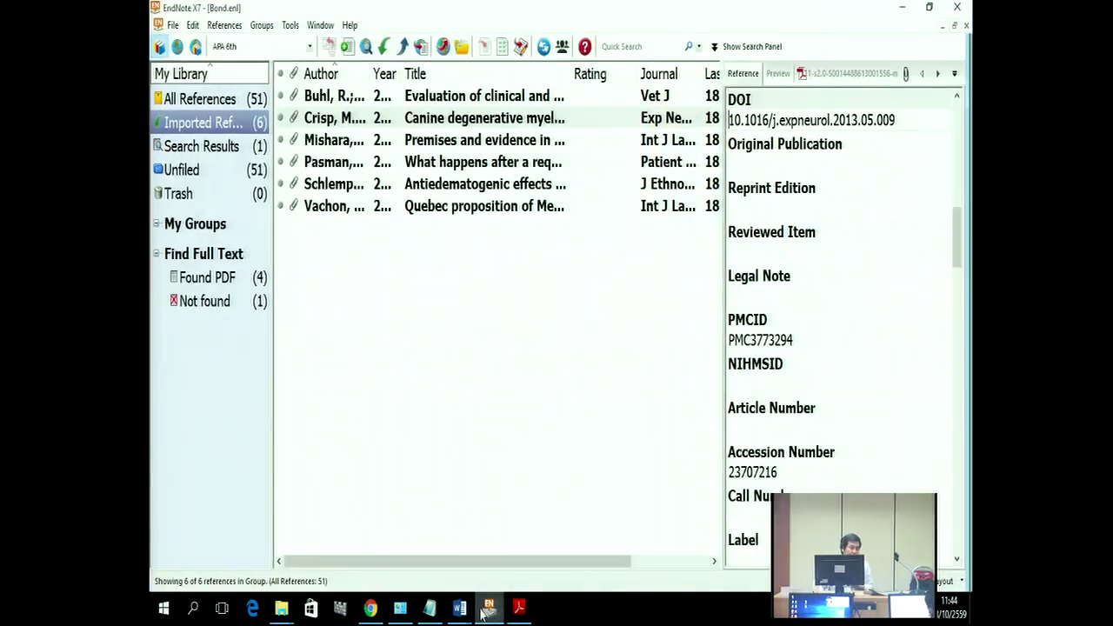
left_click(190, 29)
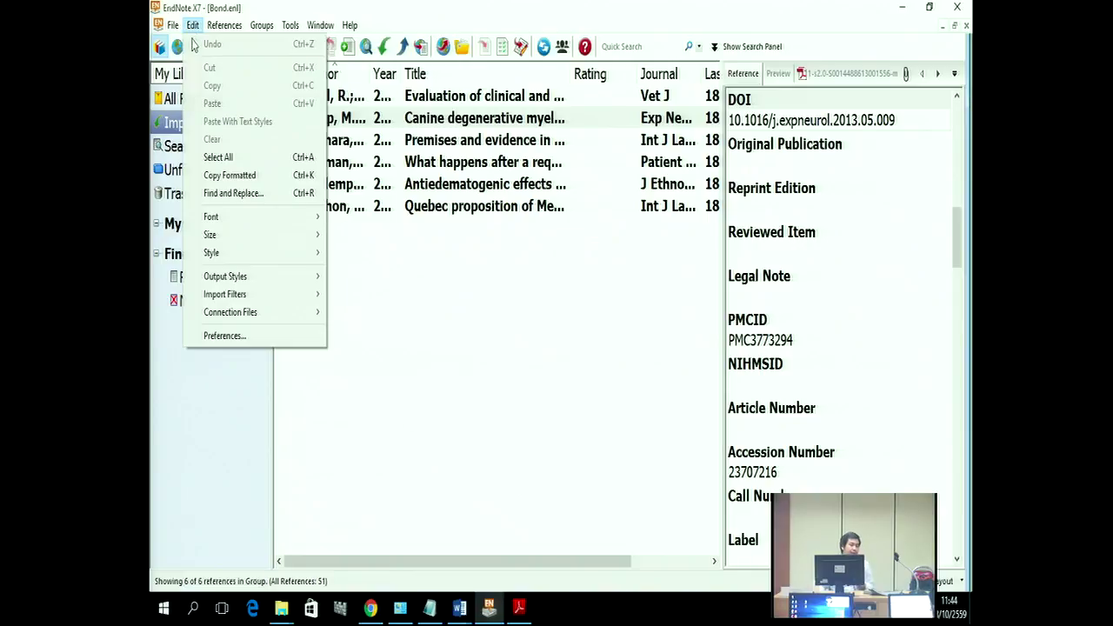
left_click(233, 341)
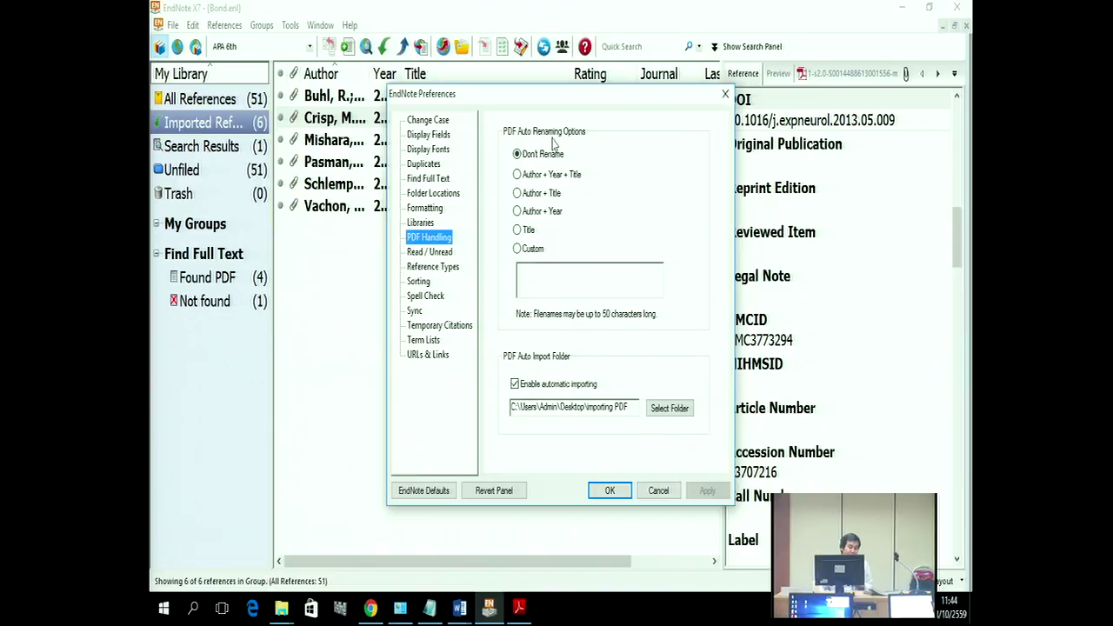
left_click(518, 230)
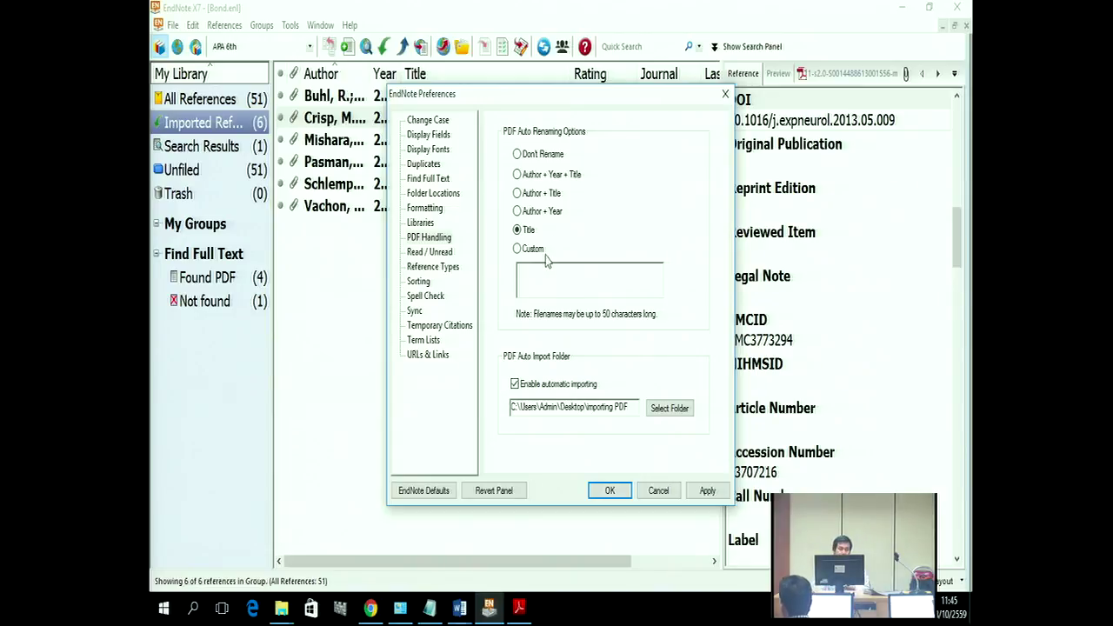
left_click(700, 492)
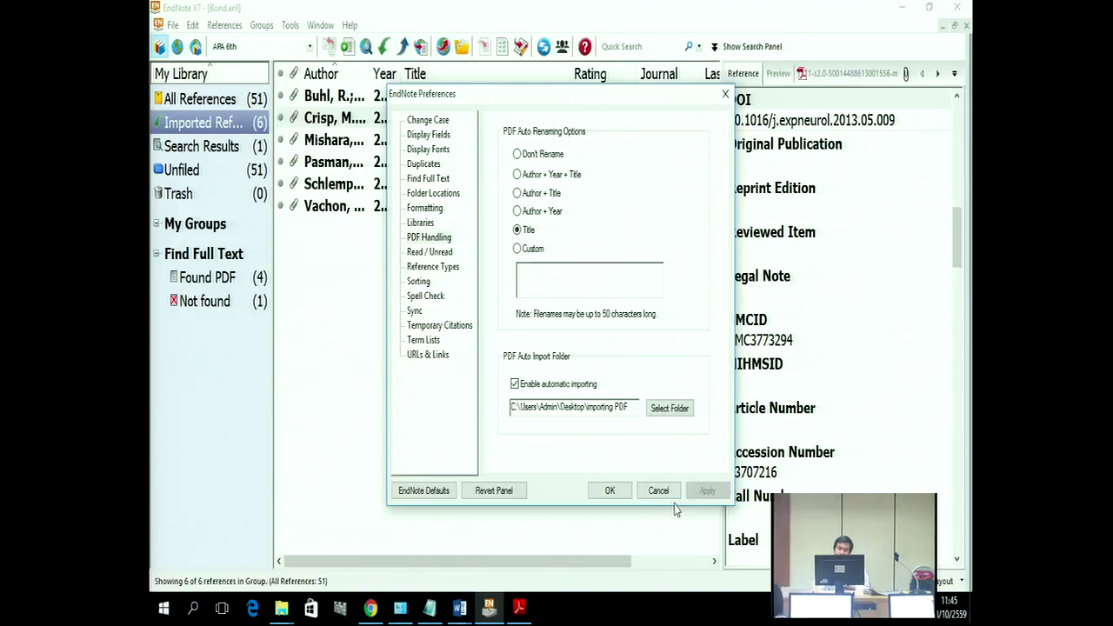
left_click(610, 490)
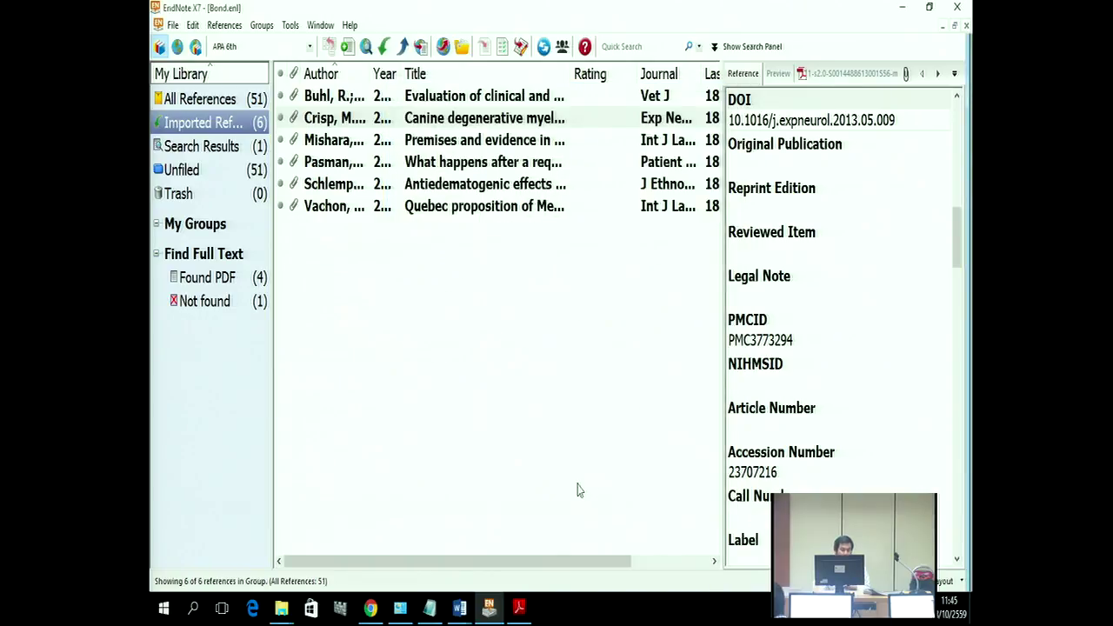
left_click(459, 607)
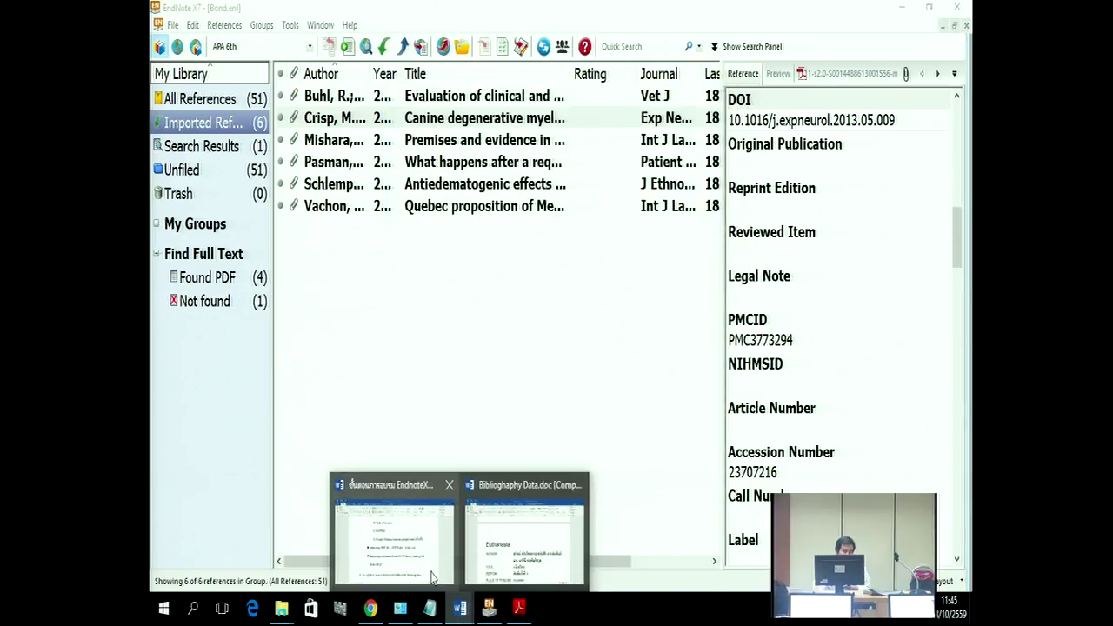
Step: In the Word training notes, highlight the bullet on importing from NU's Library catalog or Web OPAC
left_click(440, 584)
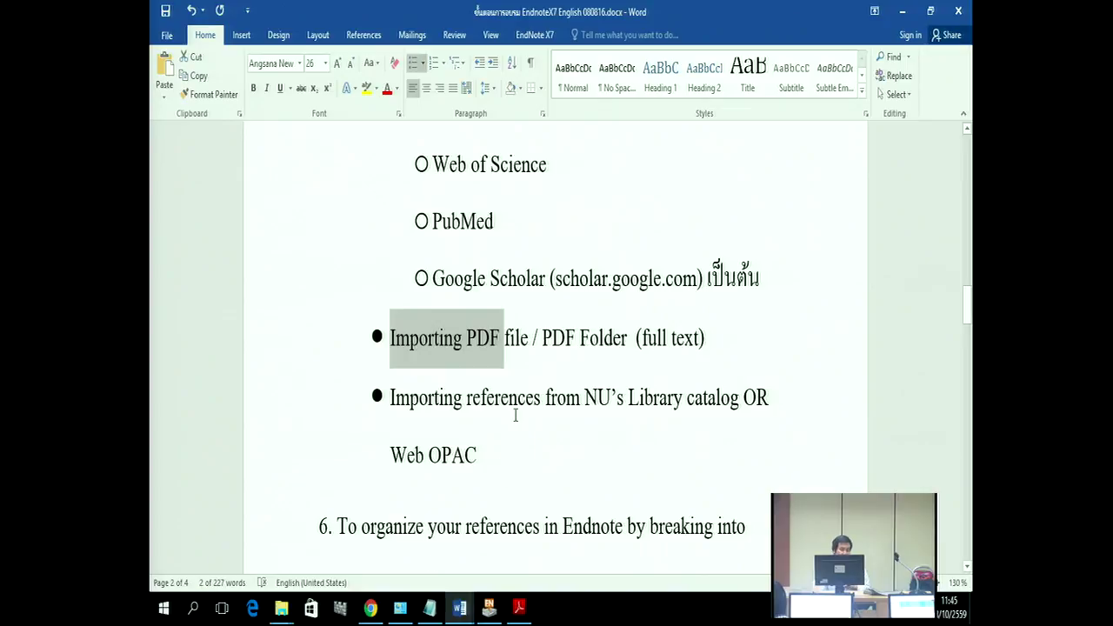
scroll(509, 414, "down", 1)
scroll(504, 414, "down", 1)
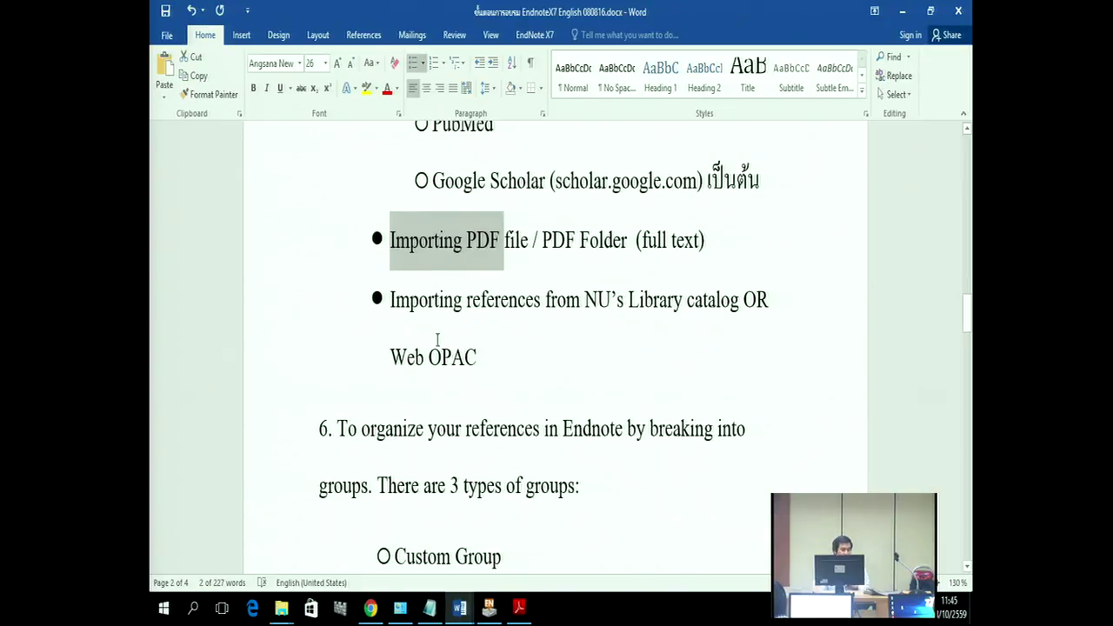
left_click_drag(412, 304, 583, 346)
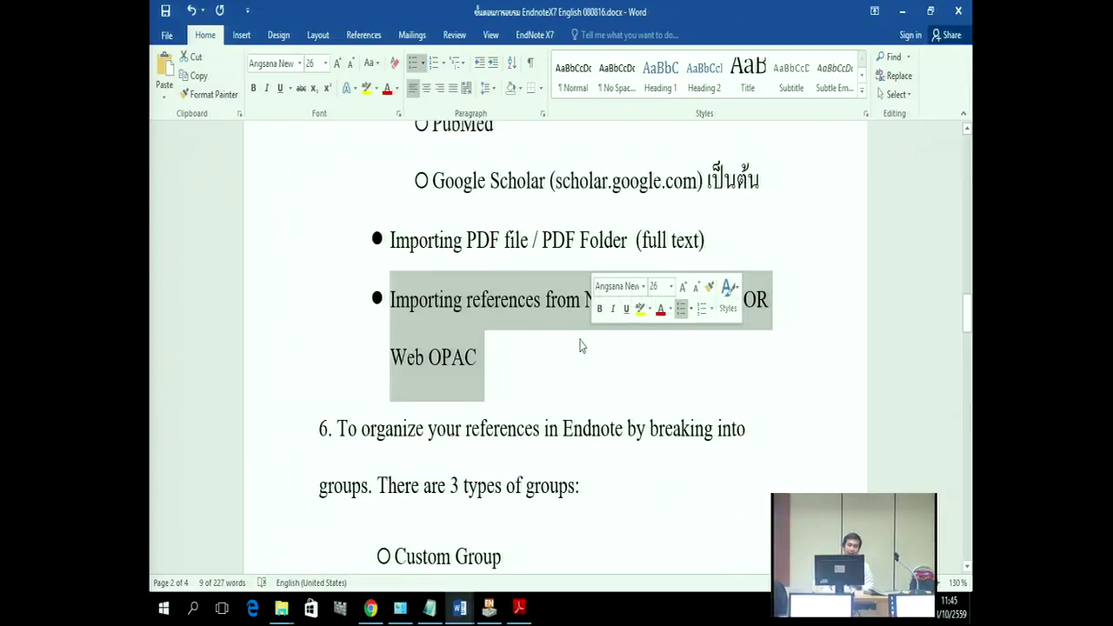
left_click(370, 609)
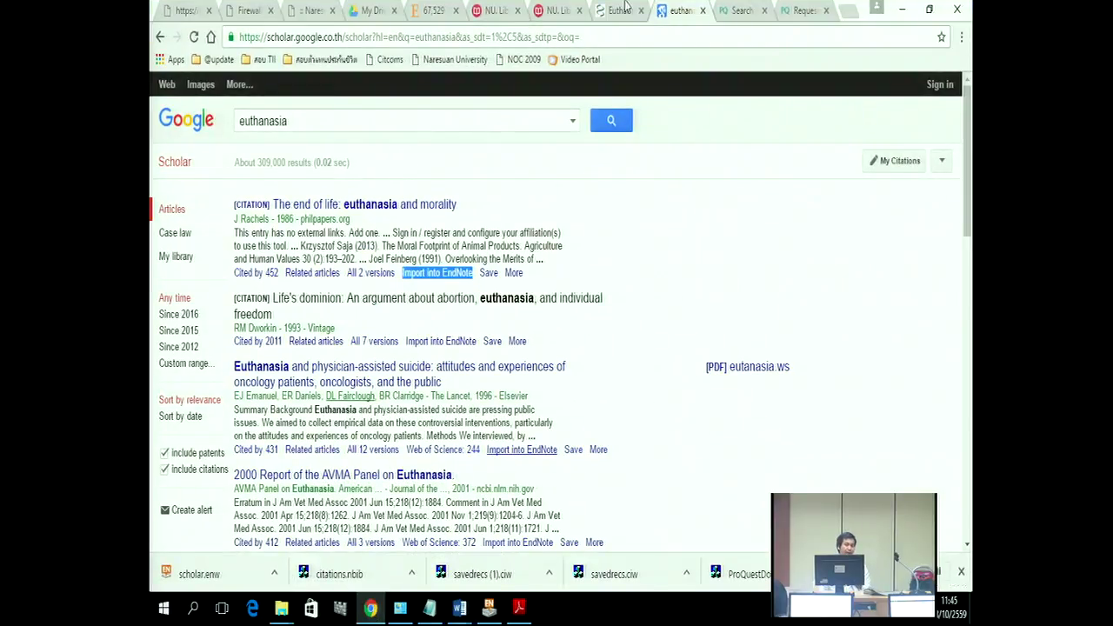
Step: Go to the NU Library homepage (weblib/) and bring the Search for Books (OPAC) link into view
left_click(558, 11)
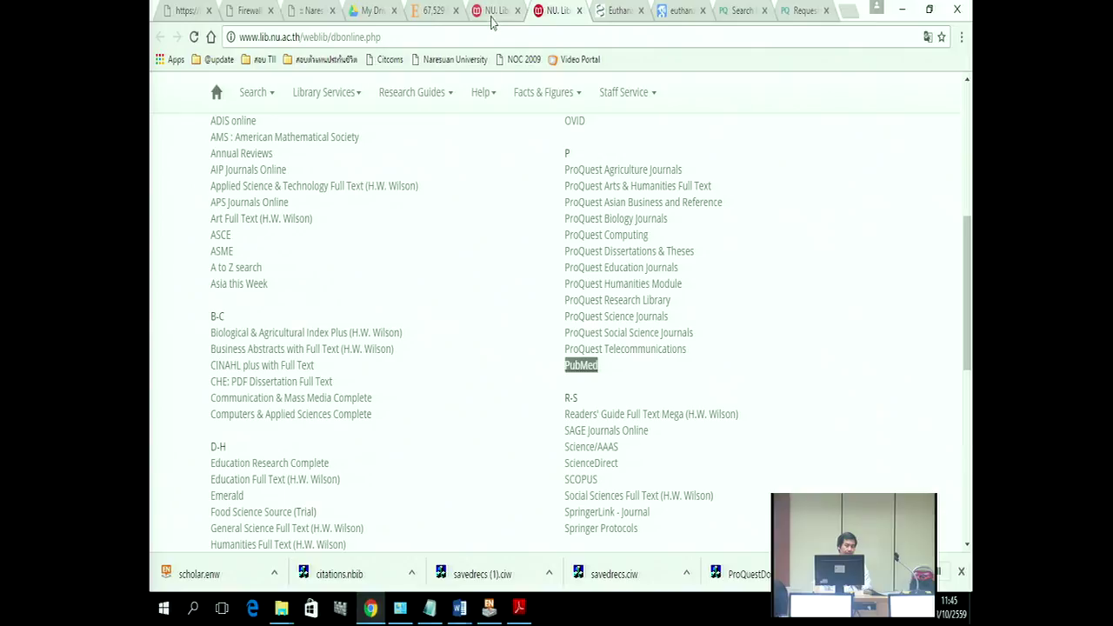
left_click(492, 13)
scroll(724, 263, "up", 2)
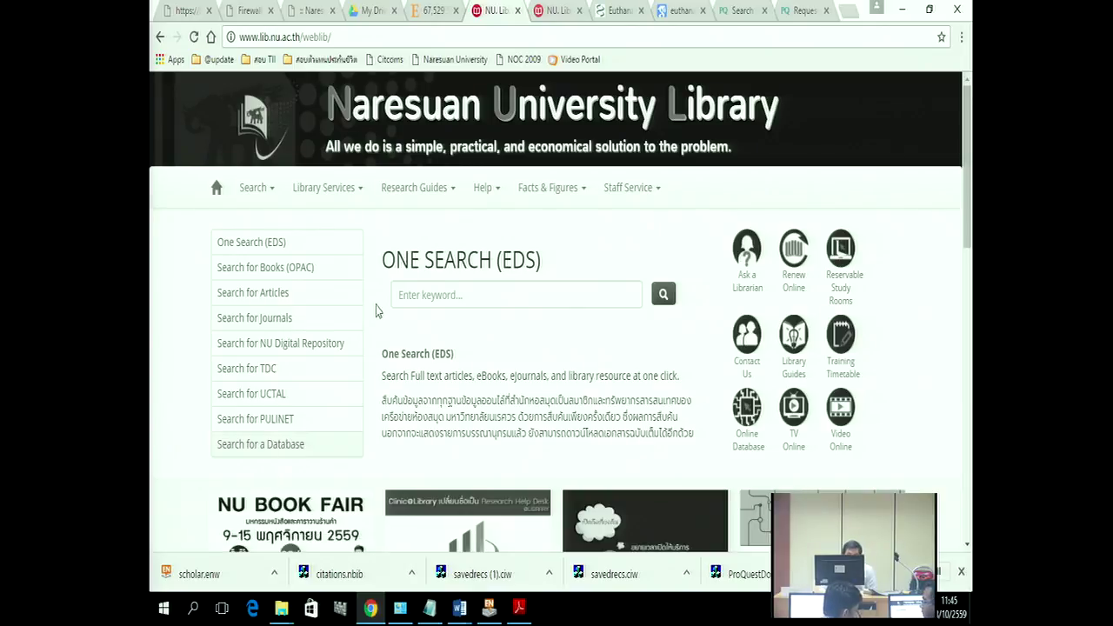
scroll(490, 263, "down", 1)
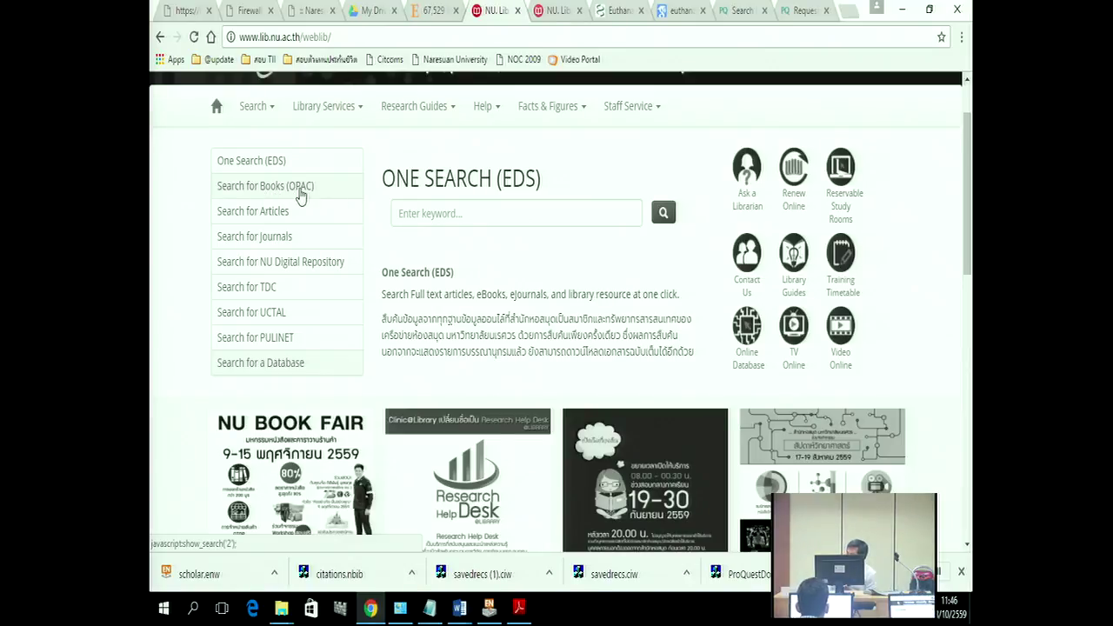
Step: Run a keyword search for 'banana' in the OPAC book catalogue
left_click(300, 198)
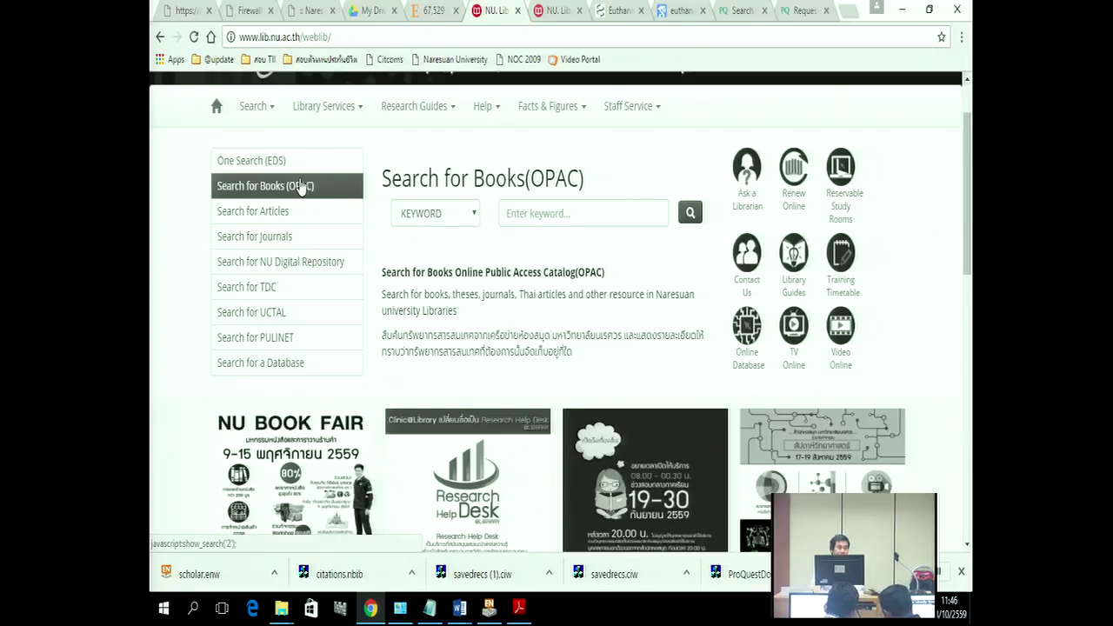
left_click(541, 220)
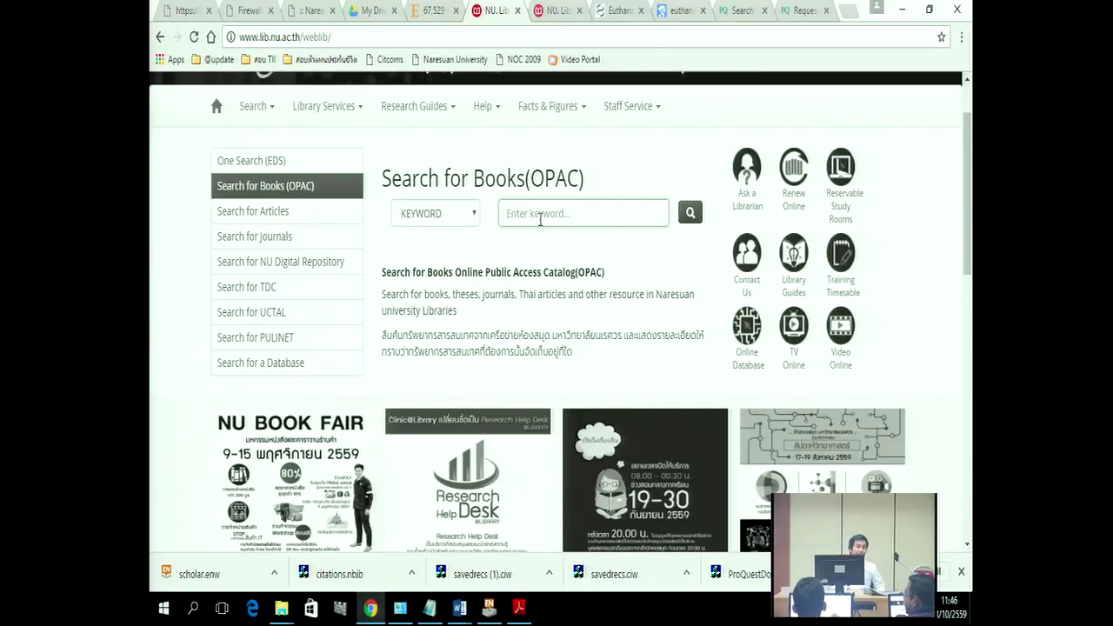
type("ban")
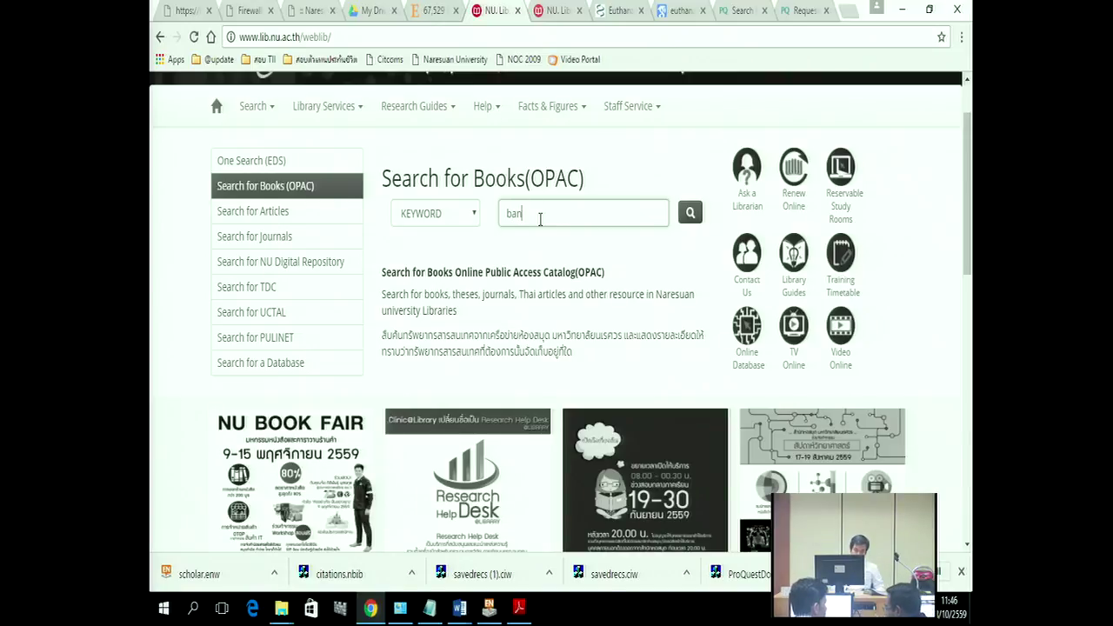
type("ana")
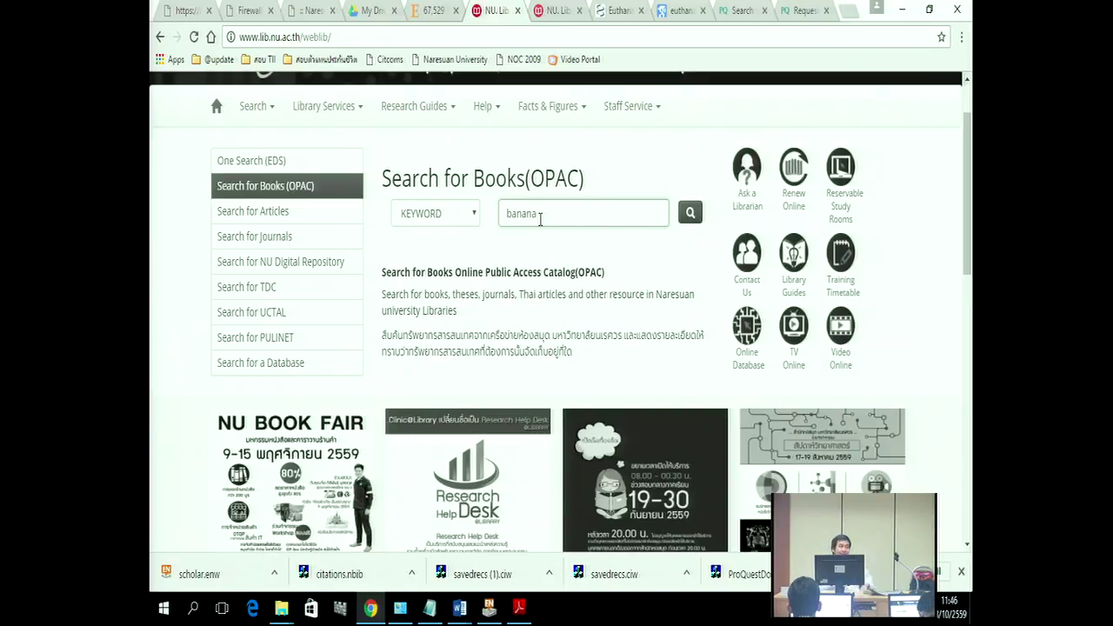
left_click(689, 213)
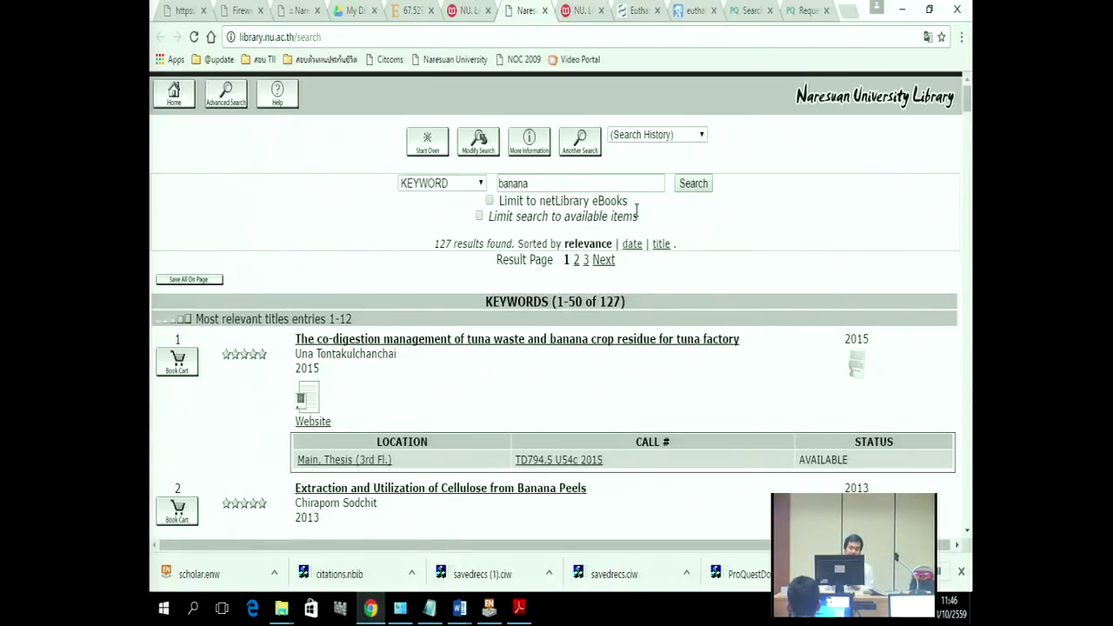
Step: Add tuna waste, banana peel cellulose, wild banana, Banana wars and RISBAP records to the cart
scroll(620, 350, "down", 1)
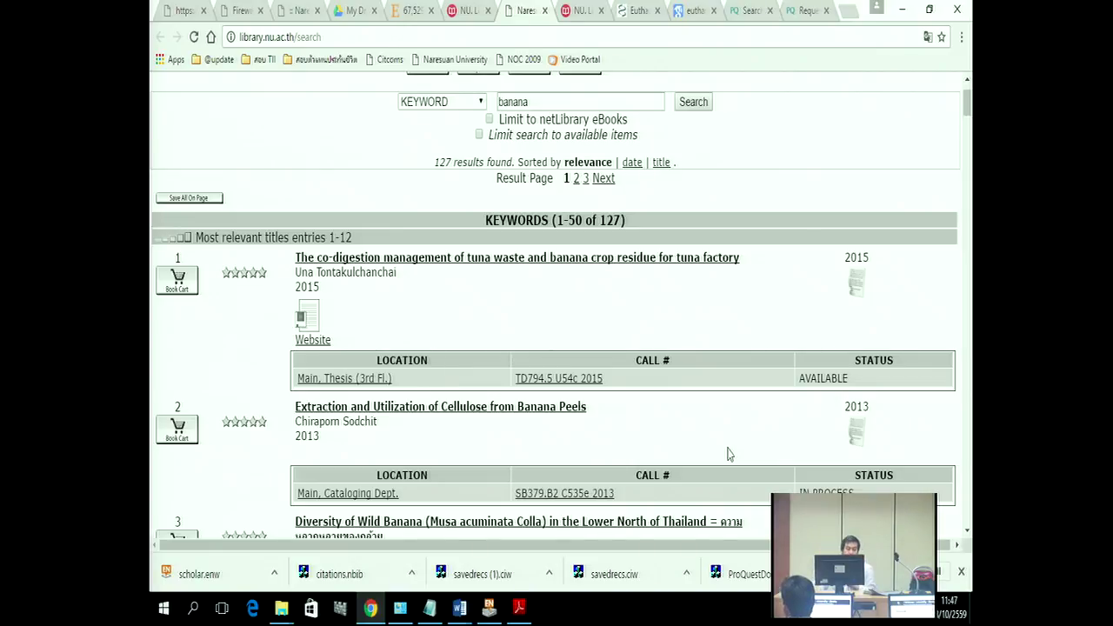
scroll(514, 345, "down", 1)
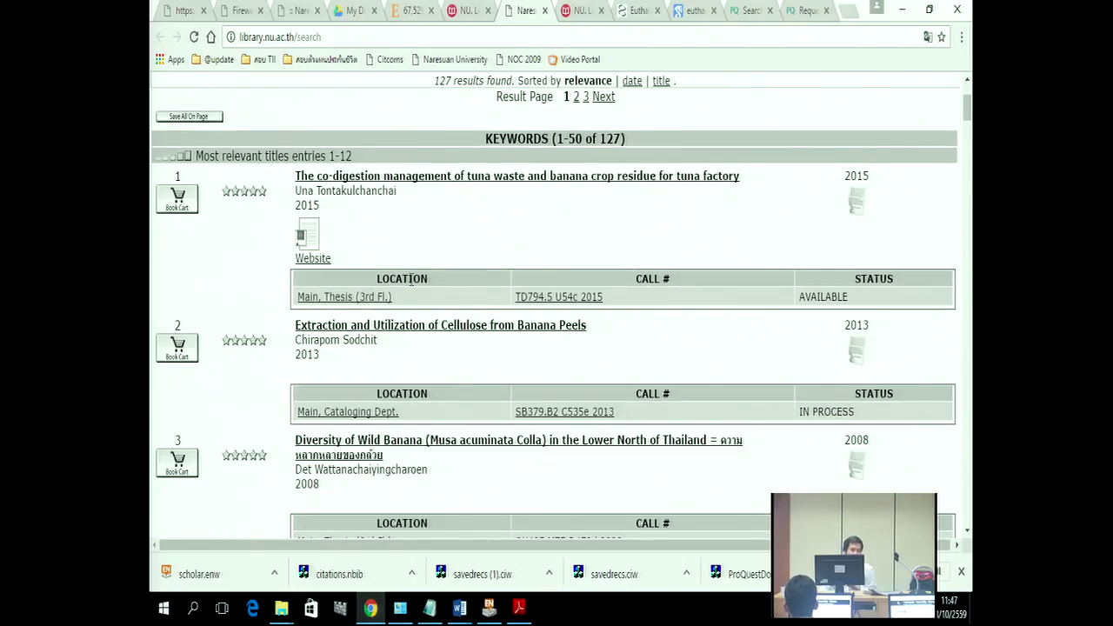
scroll(540, 301, "up", 1)
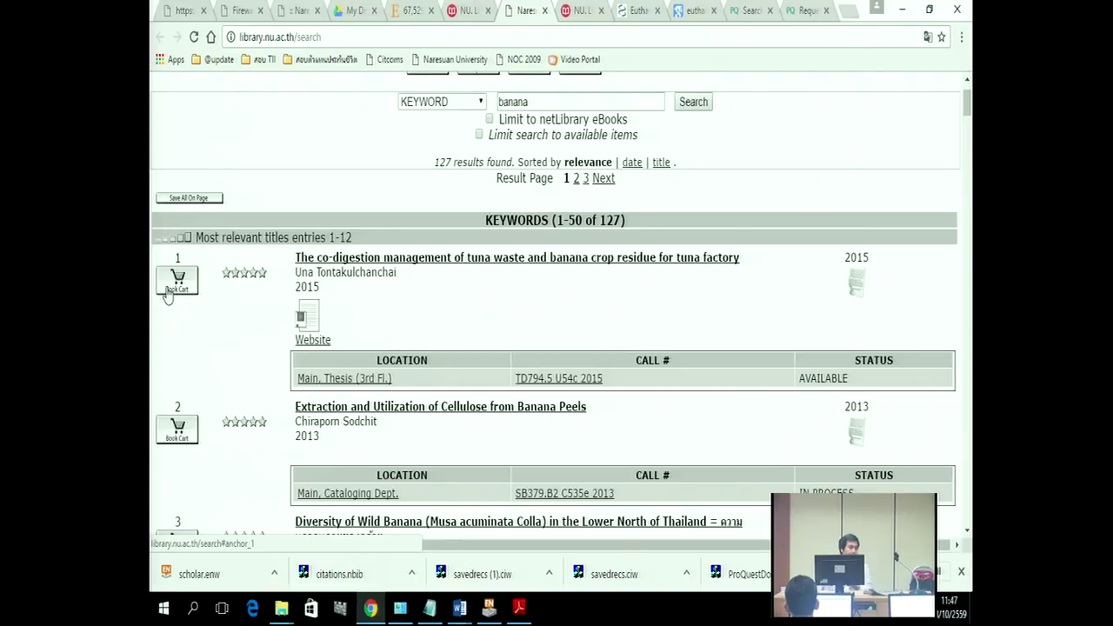
left_click(168, 292)
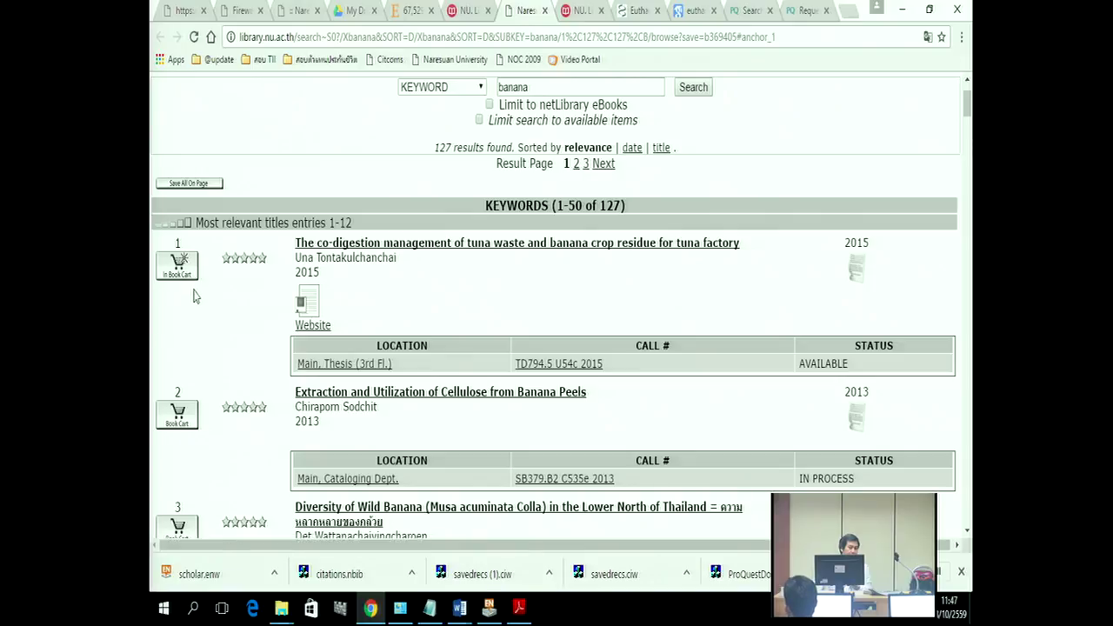
left_click(178, 420)
left_click(184, 402)
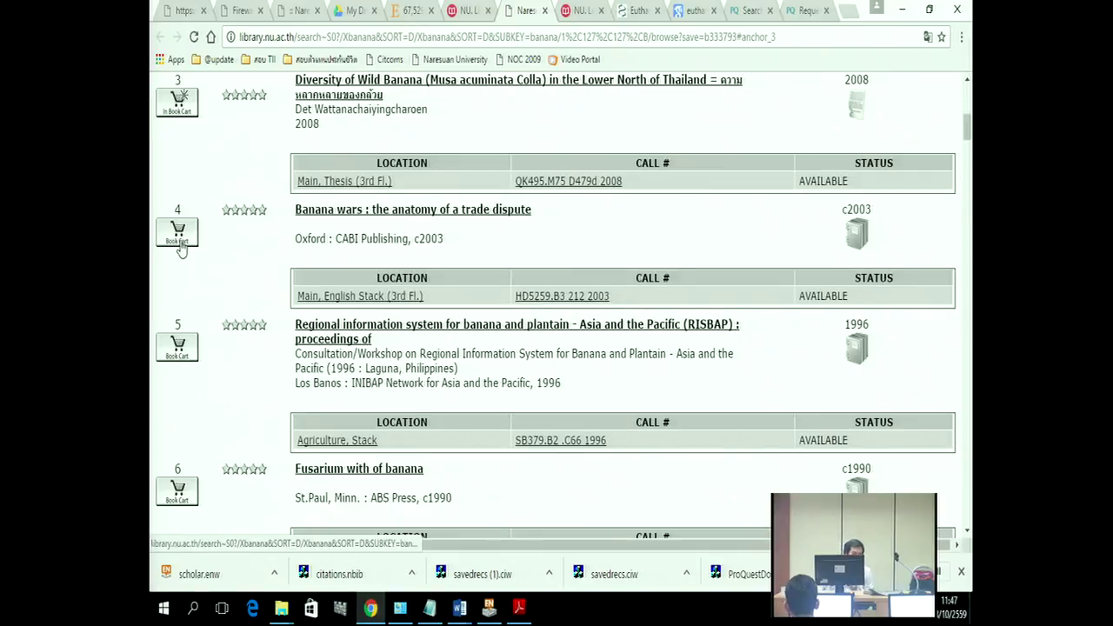
left_click(178, 237)
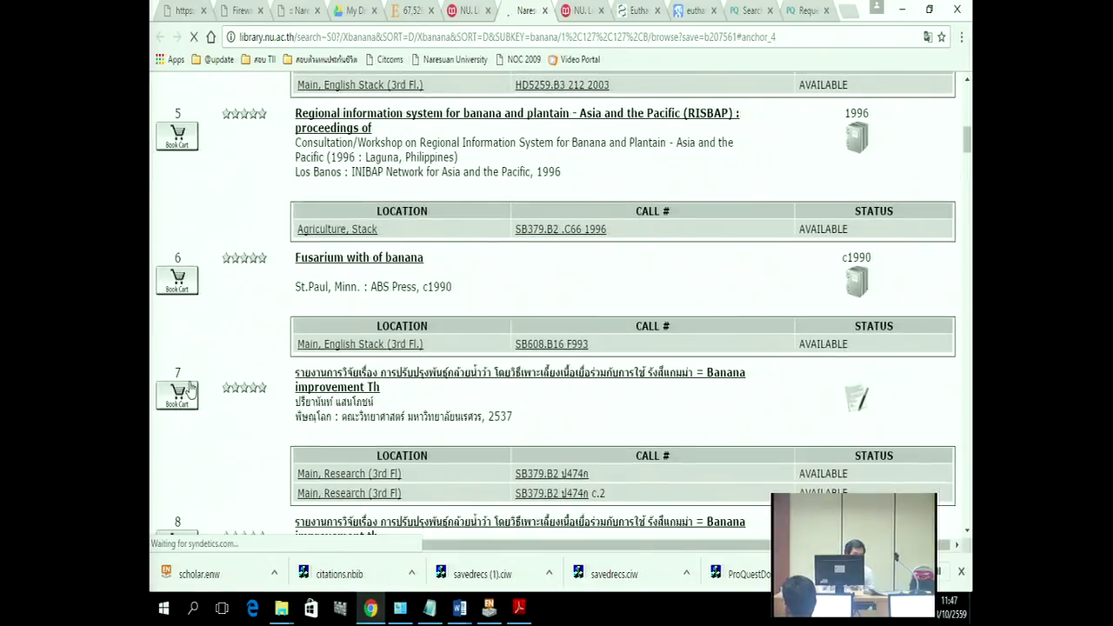
scroll(179, 273, "up", 2)
left_click(183, 236)
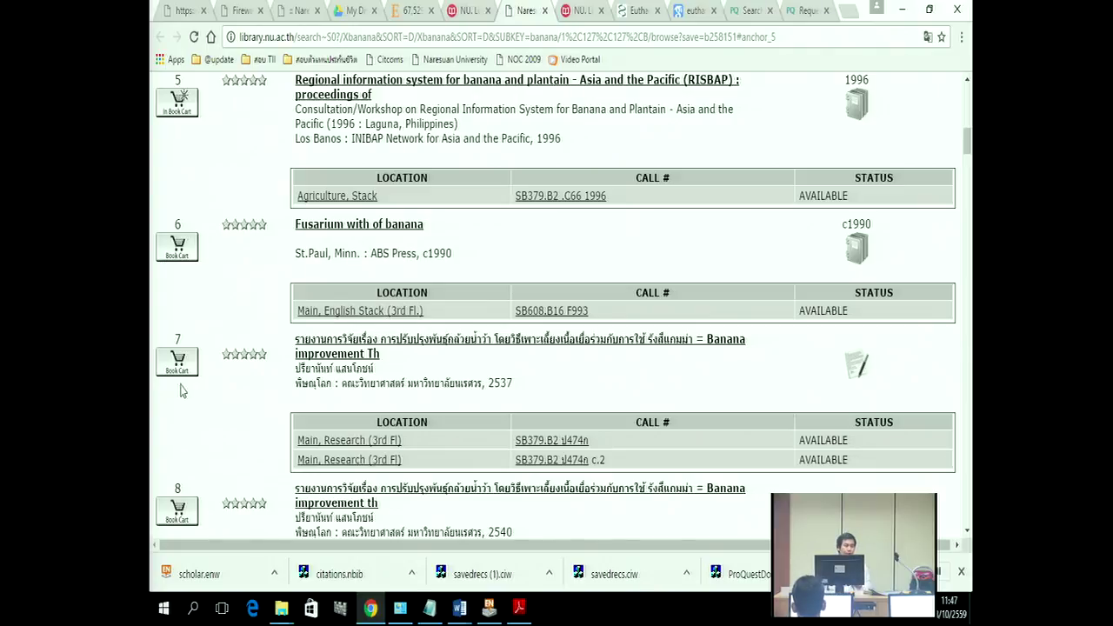
scroll(196, 435, "up", 3)
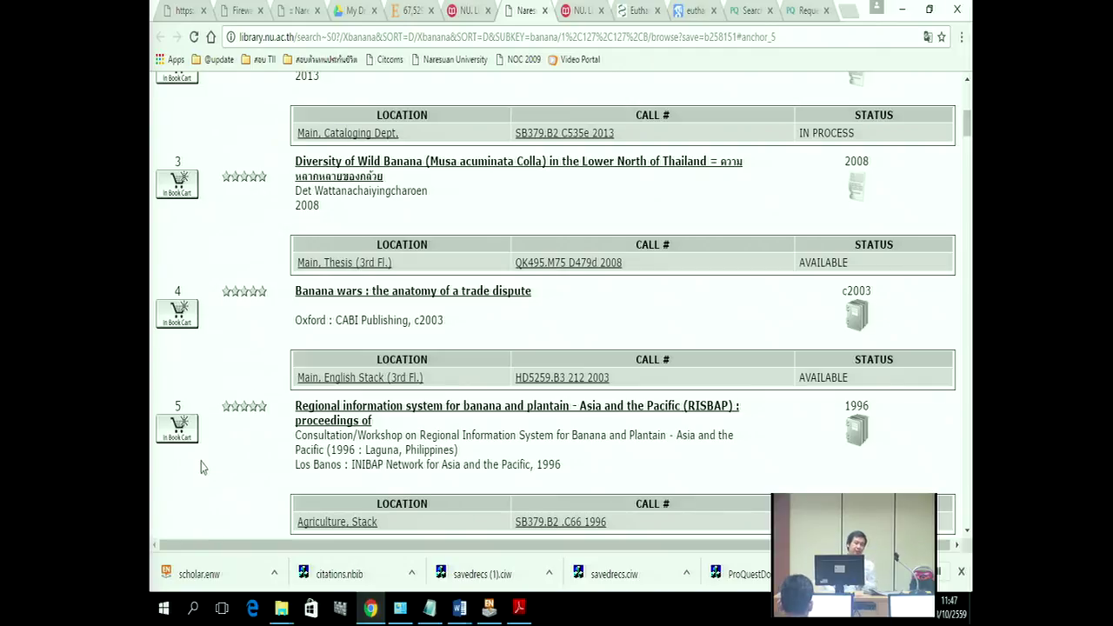
scroll(270, 478, "up", 4)
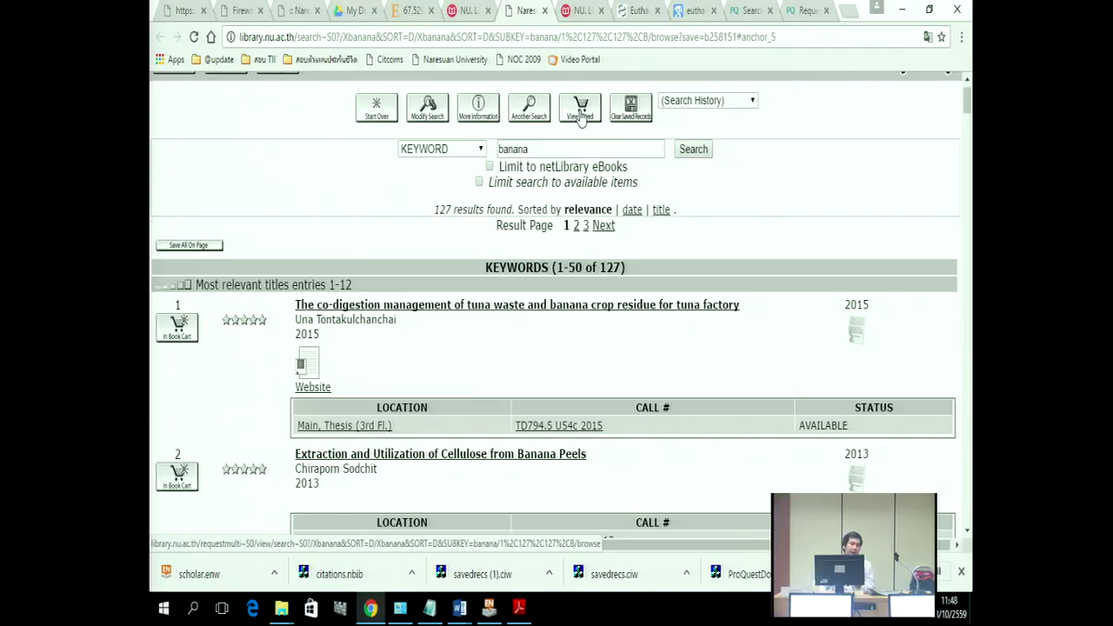
Step: Open View Saved, mark the Diversity of Wild Banana thesis and choose Delete Selected
left_click(581, 117)
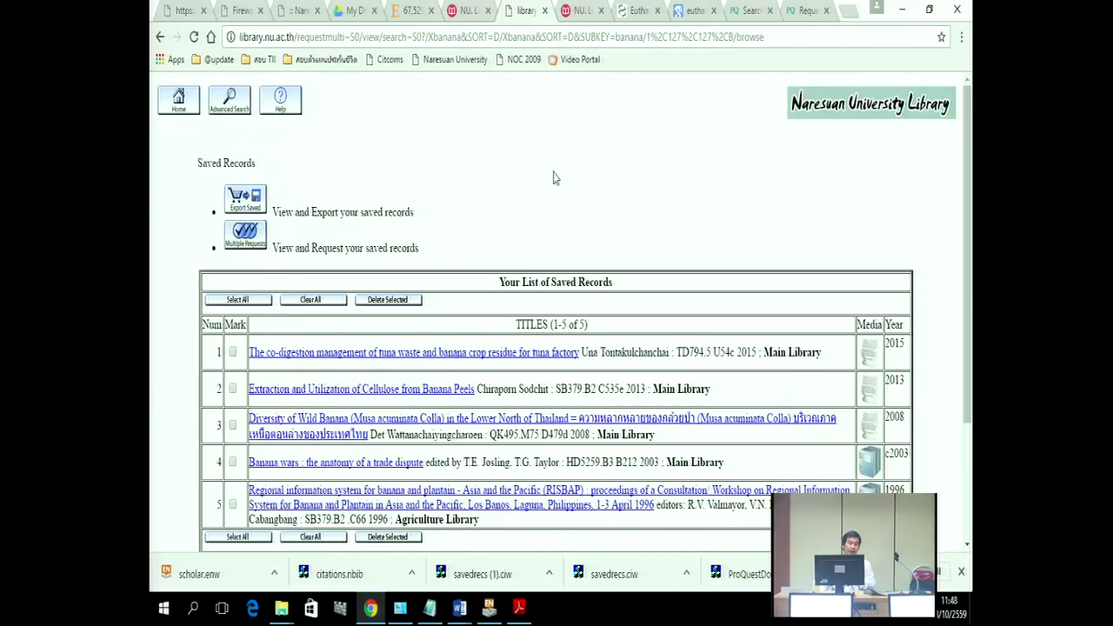
scroll(554, 176, "down", 3)
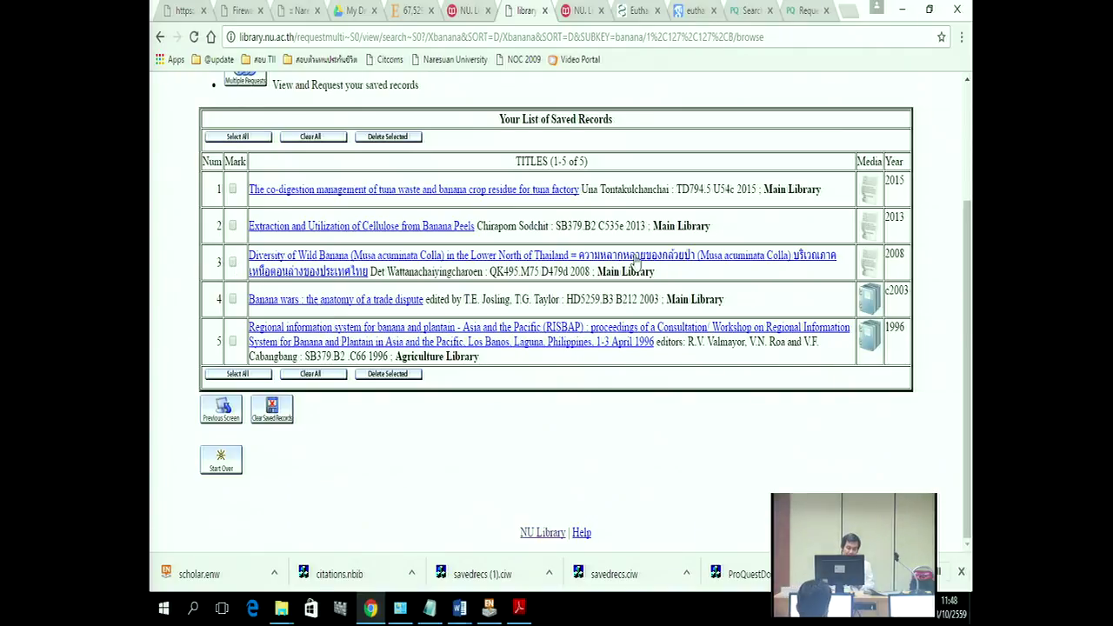
left_click(232, 262)
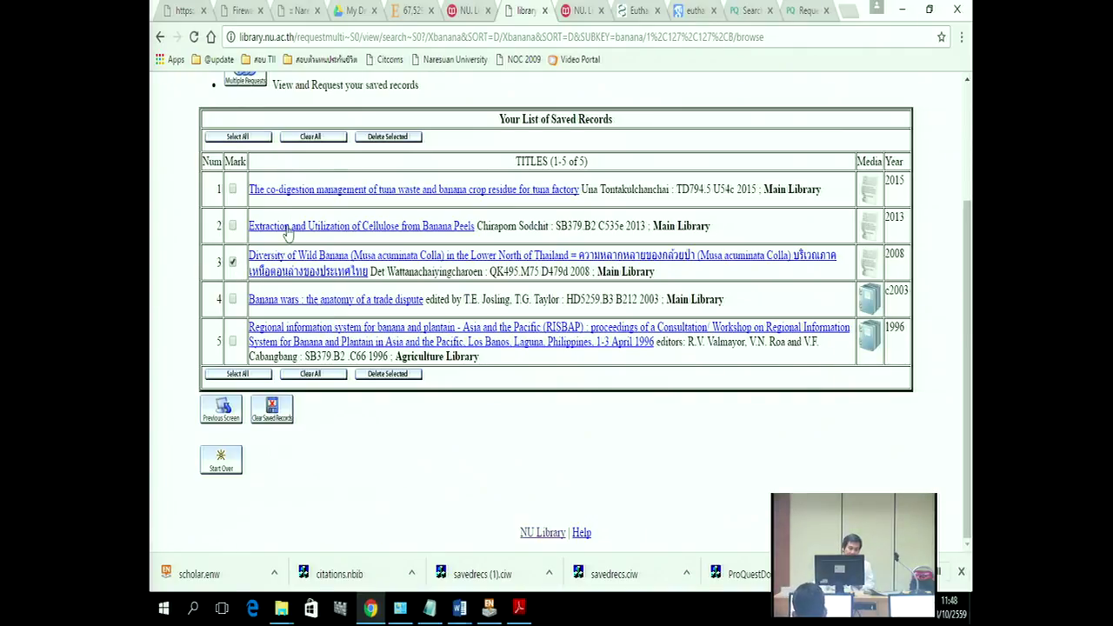
left_click(383, 139)
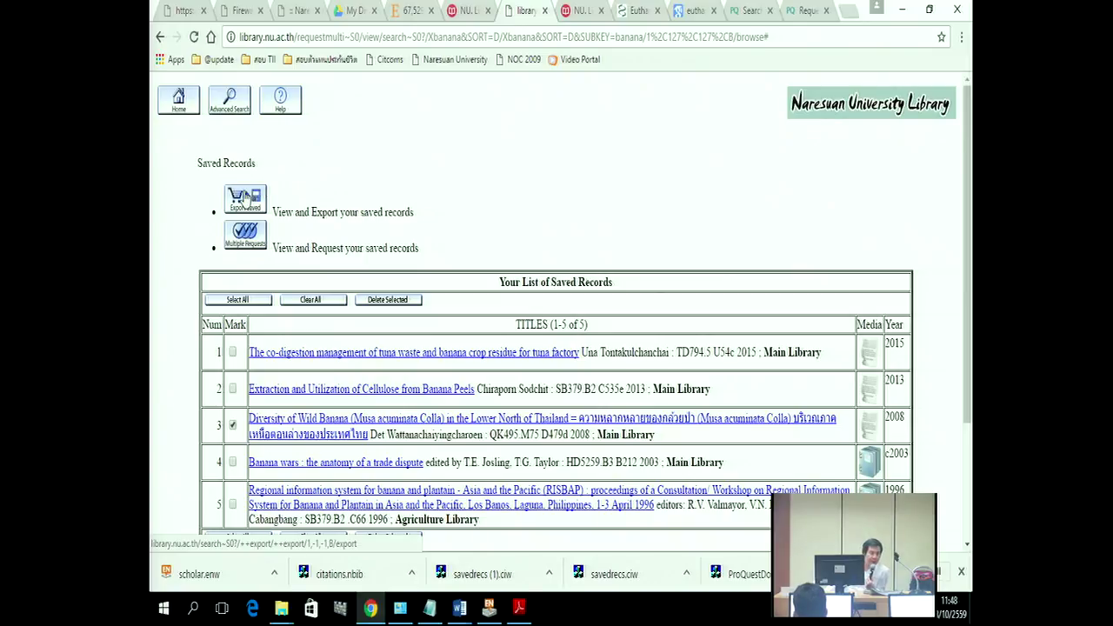
Step: Export the saved records in End-Note/RefWorks format to local disk as export.txt
left_click(247, 198)
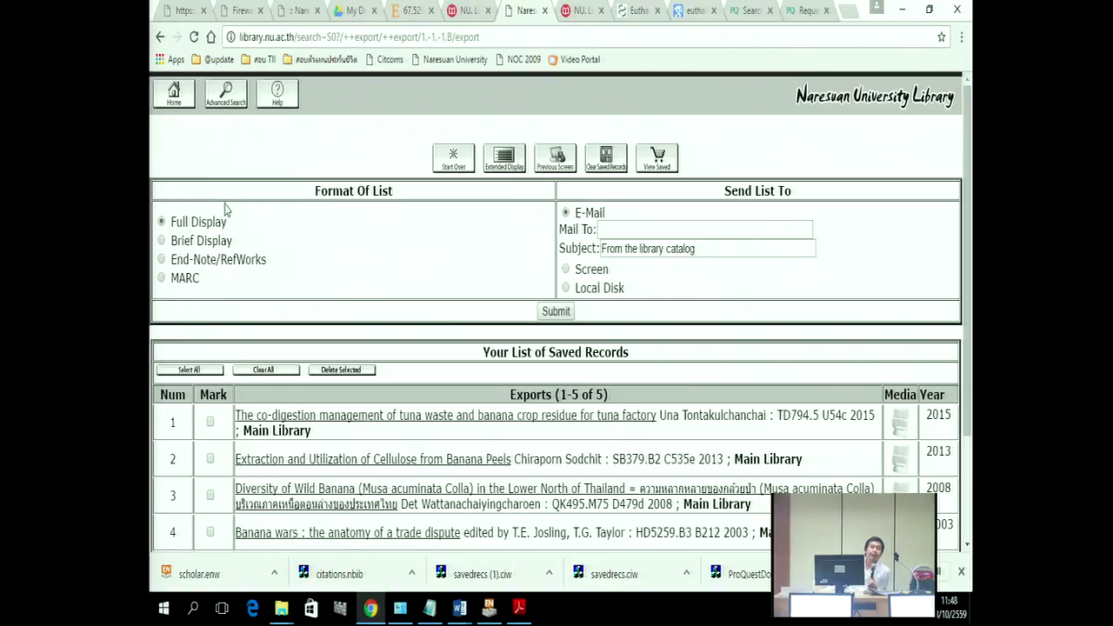
left_click_drag(321, 191, 366, 197)
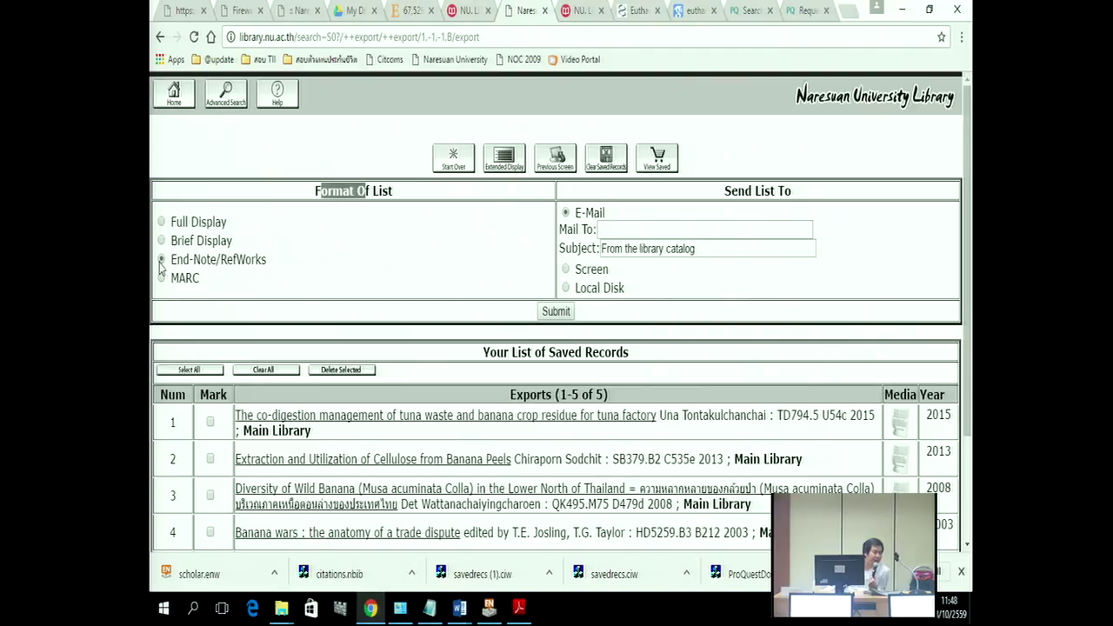
left_click(162, 260)
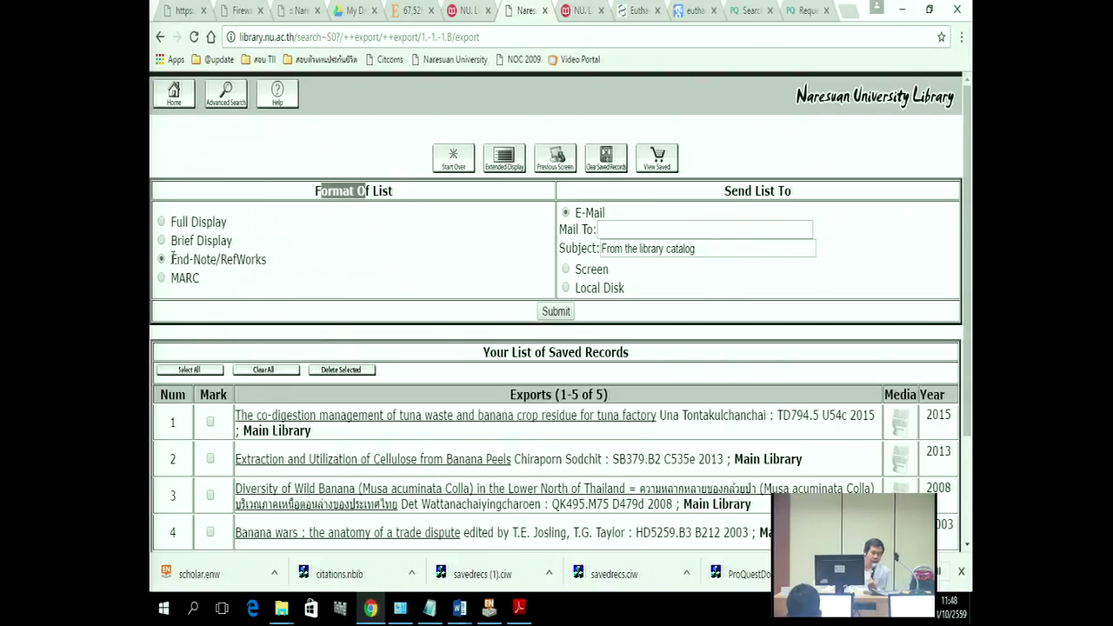
left_click_drag(171, 260, 258, 254)
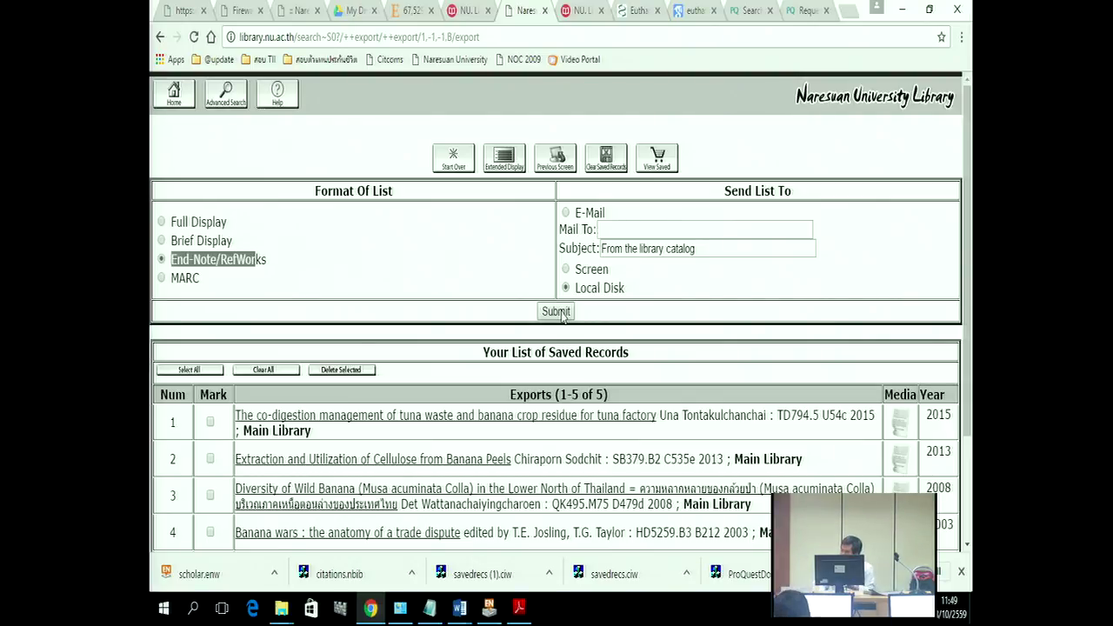
left_click(557, 311)
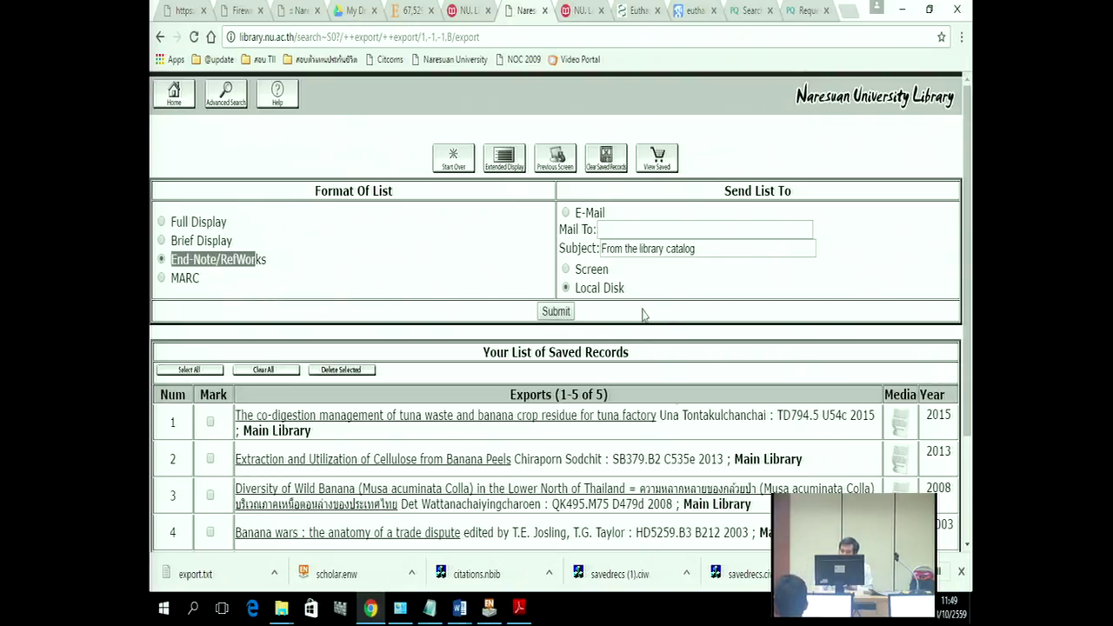
left_click(488, 609)
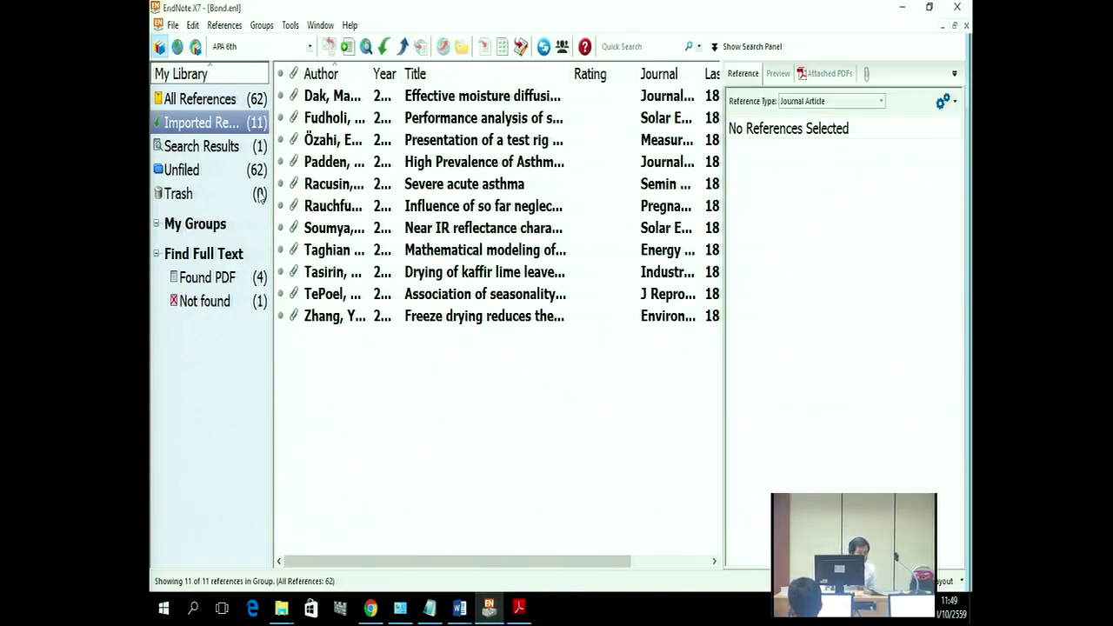
Step: Start a file import and choose export.txt from the Downloads folder as the file
left_click(173, 25)
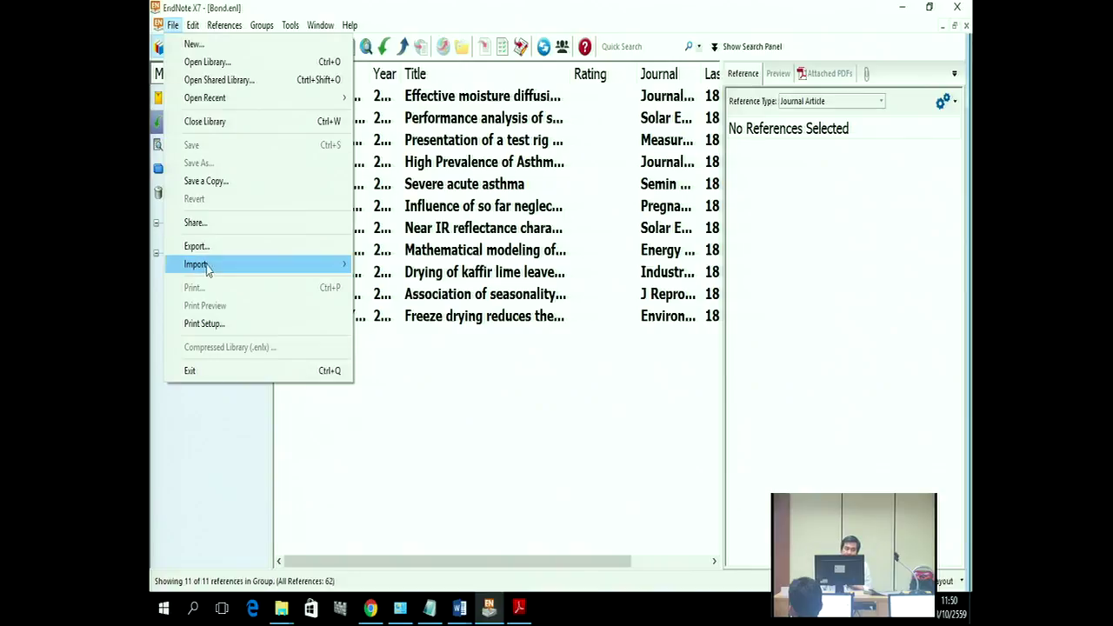
mouse_move(207, 269)
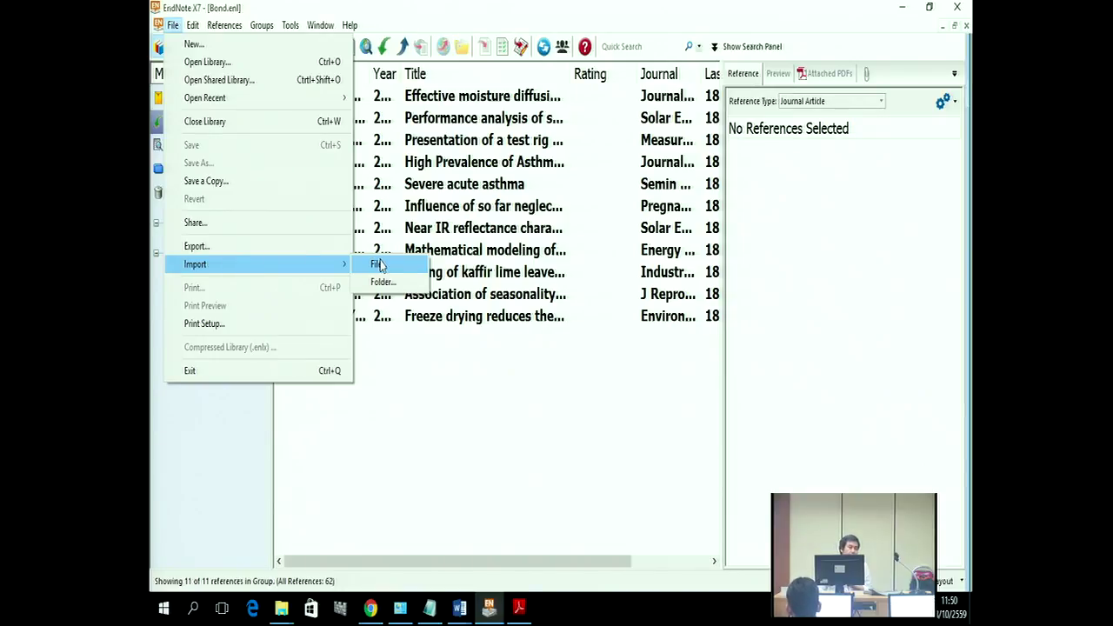
left_click(379, 265)
left_click(666, 250)
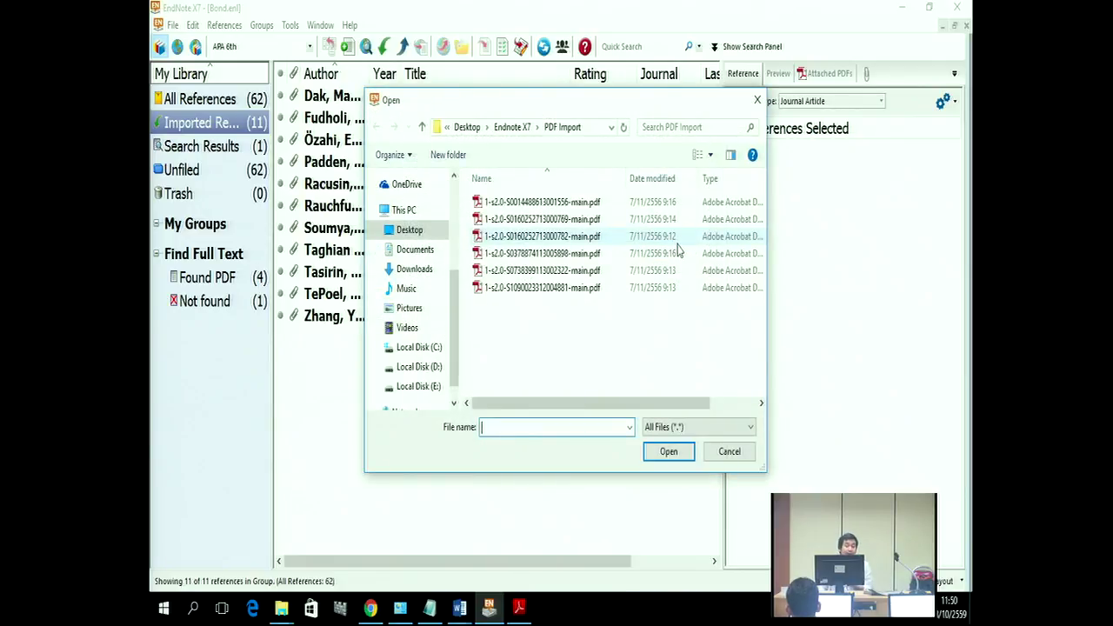
left_click_drag(454, 337, 449, 228)
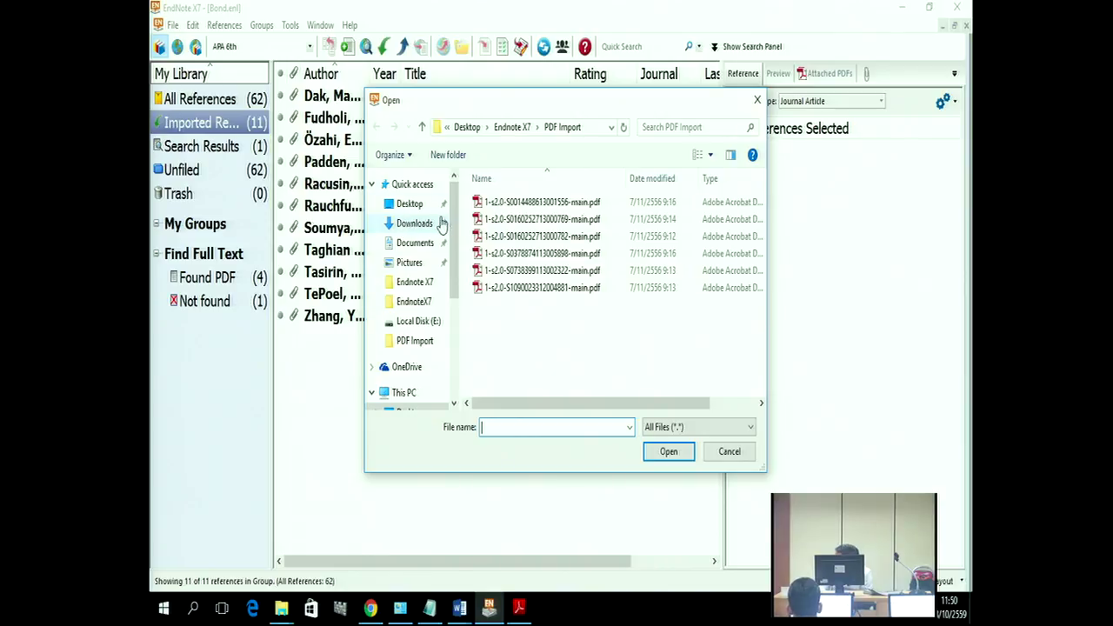
mouse_move(454, 233)
left_mouse_down()
mouse_move(455, 282)
mouse_move(454, 233)
left_mouse_up()
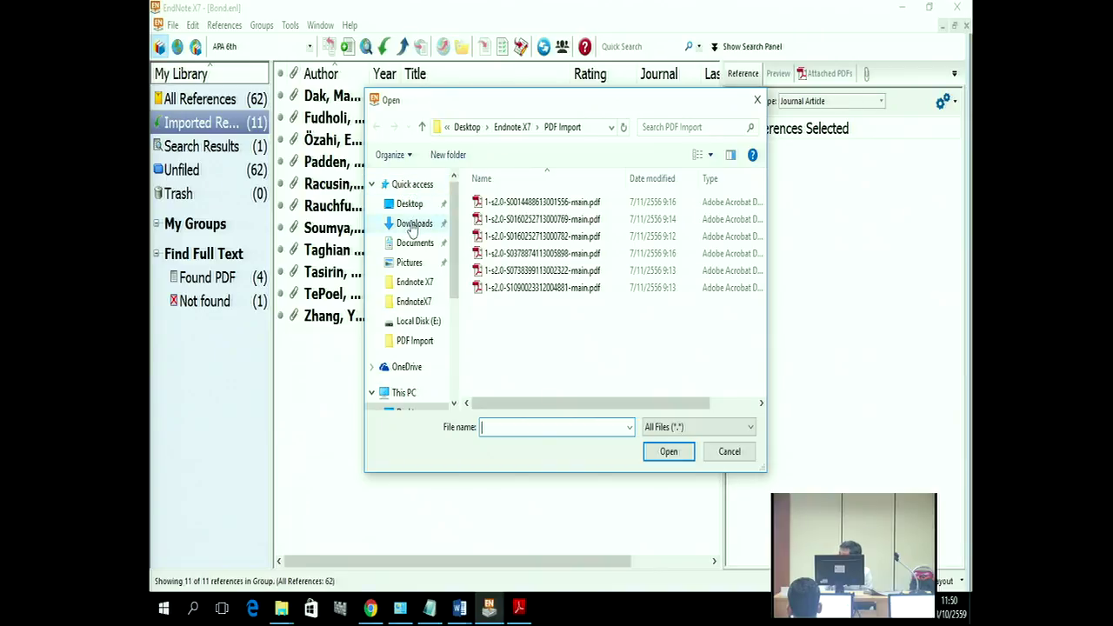
left_click(413, 224)
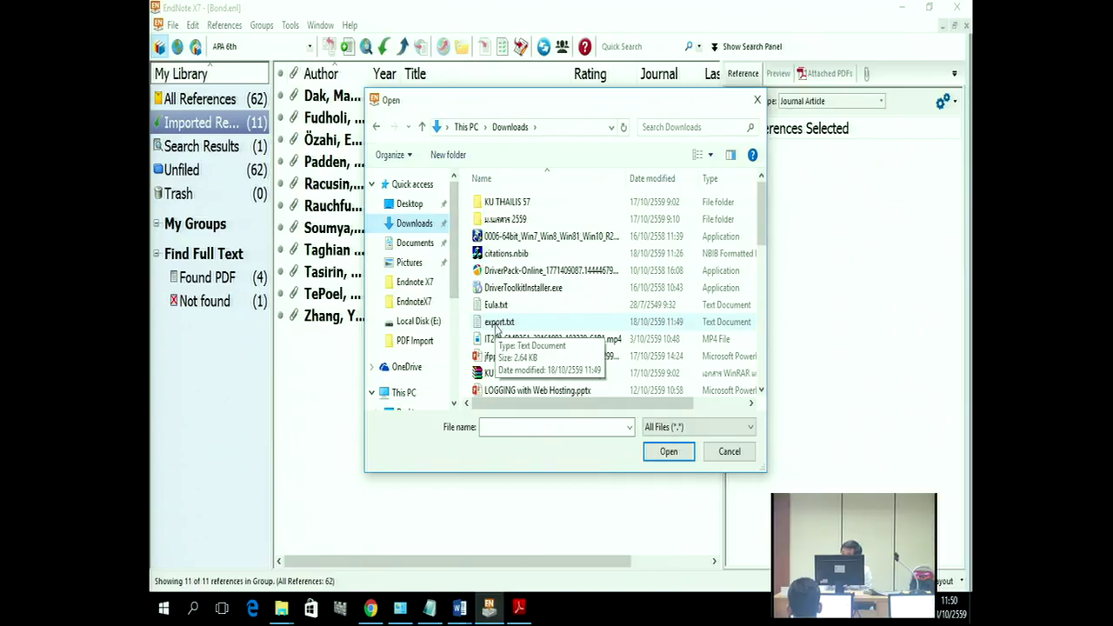
left_click(496, 325)
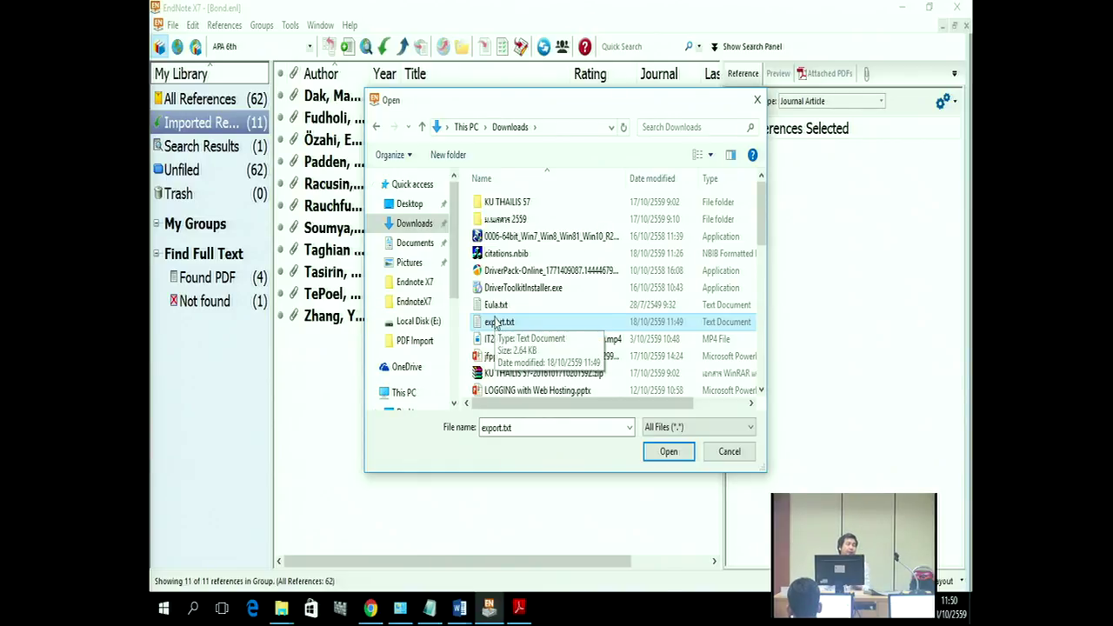
left_click(677, 456)
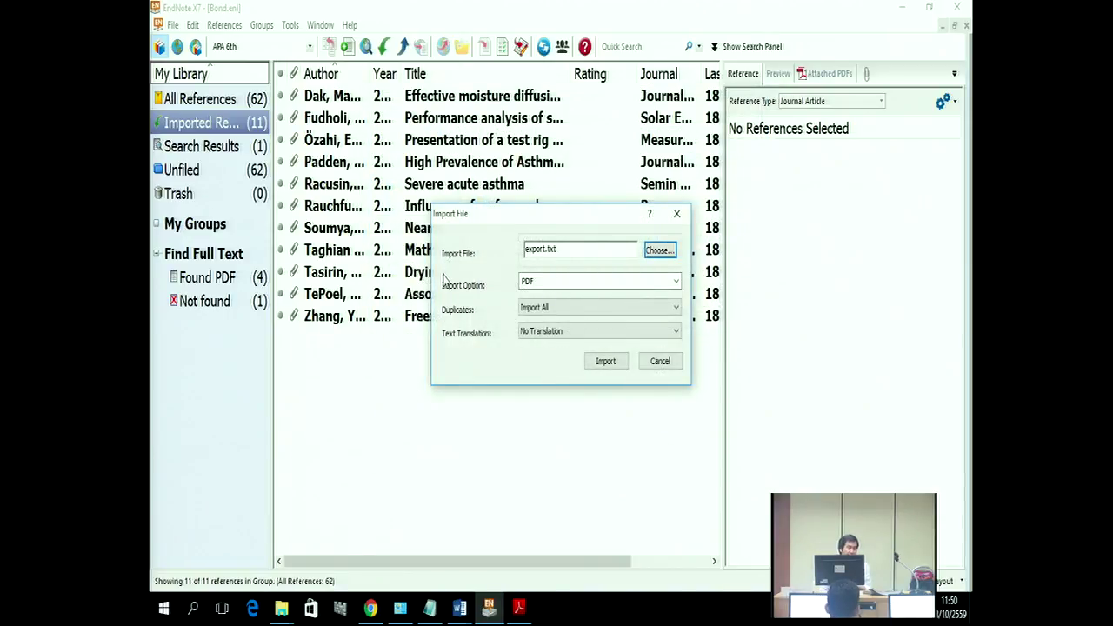
Step: Import export.txt with the EndNote Import filter, then return to the library catalogue in Chrome
left_click(545, 283)
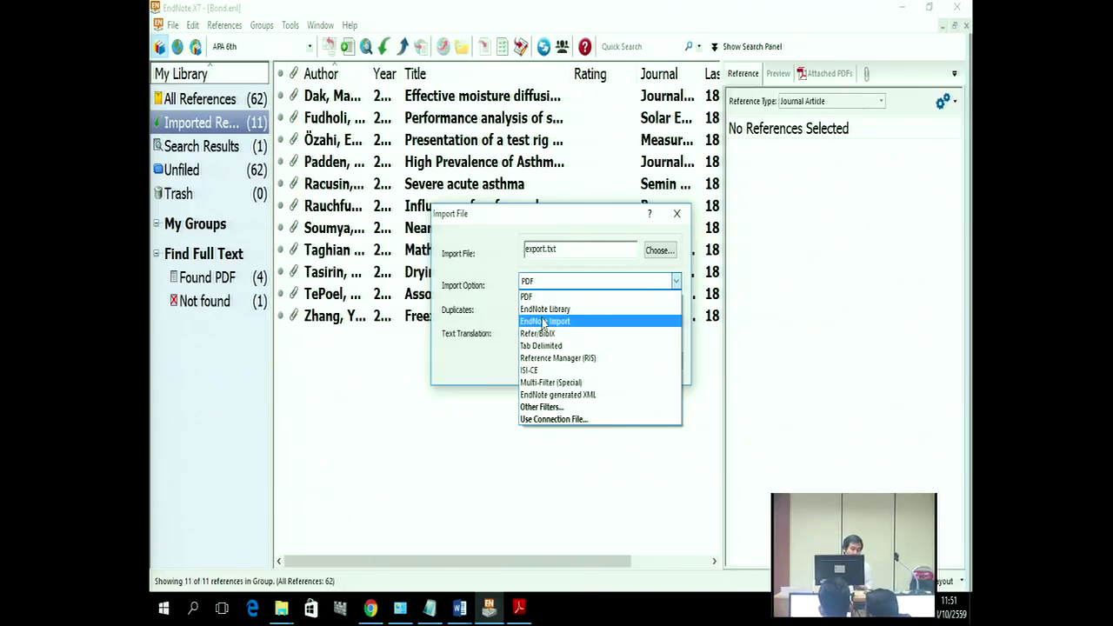
left_click(543, 321)
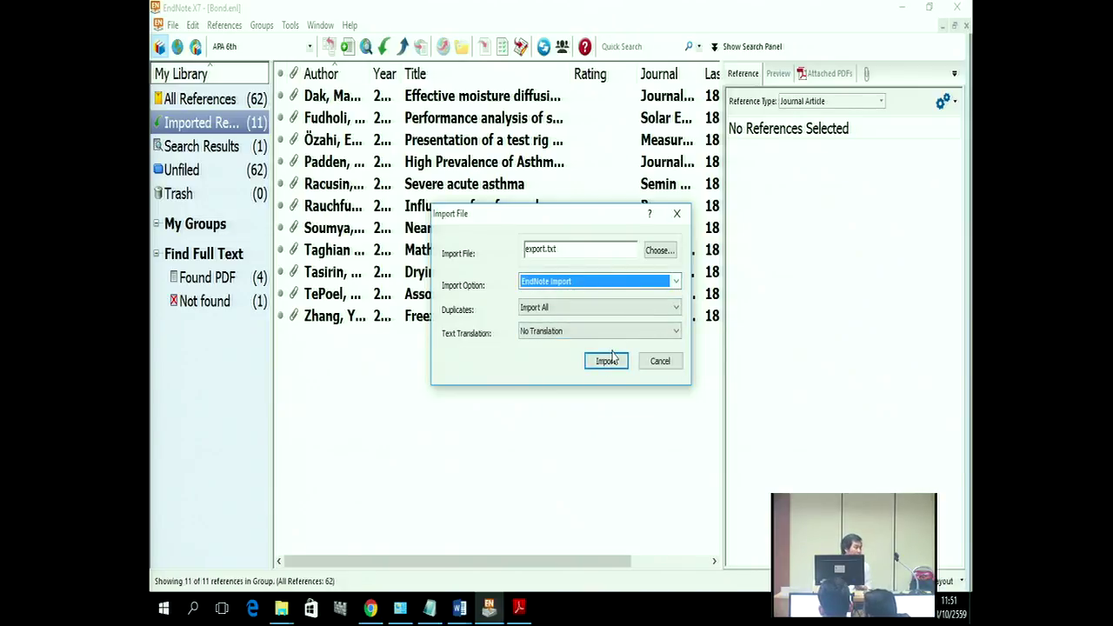
left_click(606, 361)
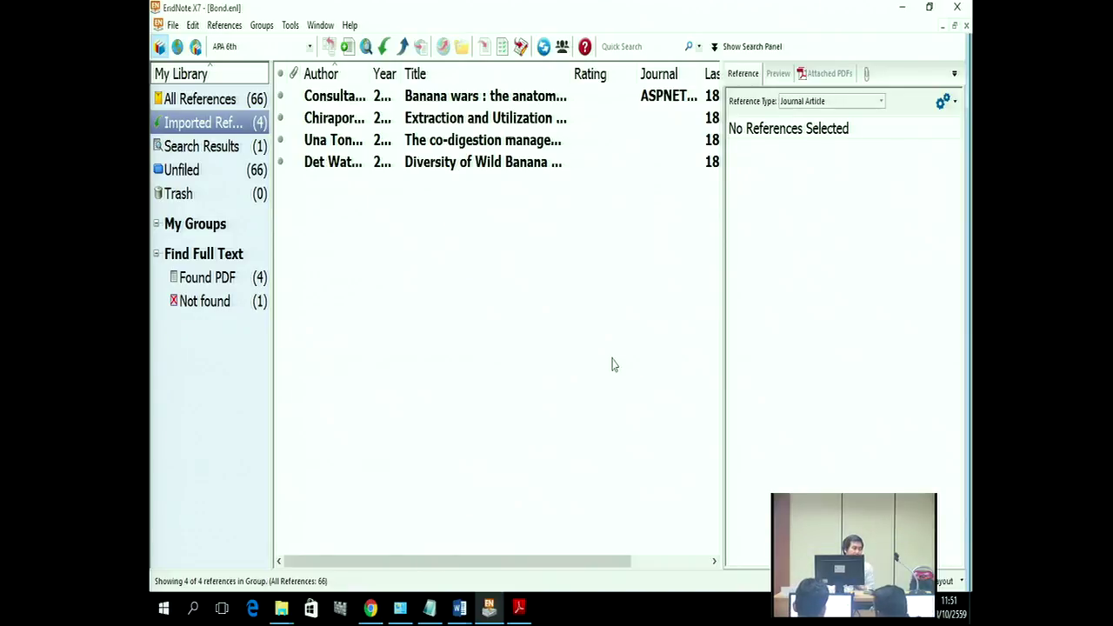
left_click(370, 607)
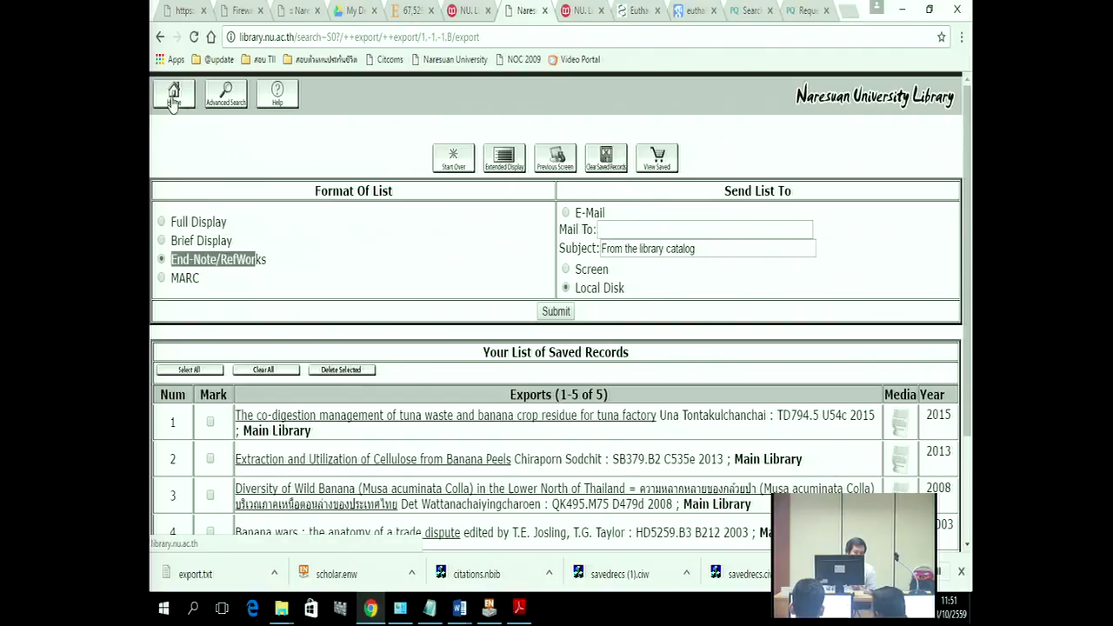
Step: From the catalogue home page, run a keyword search for euthanasia
left_click(173, 102)
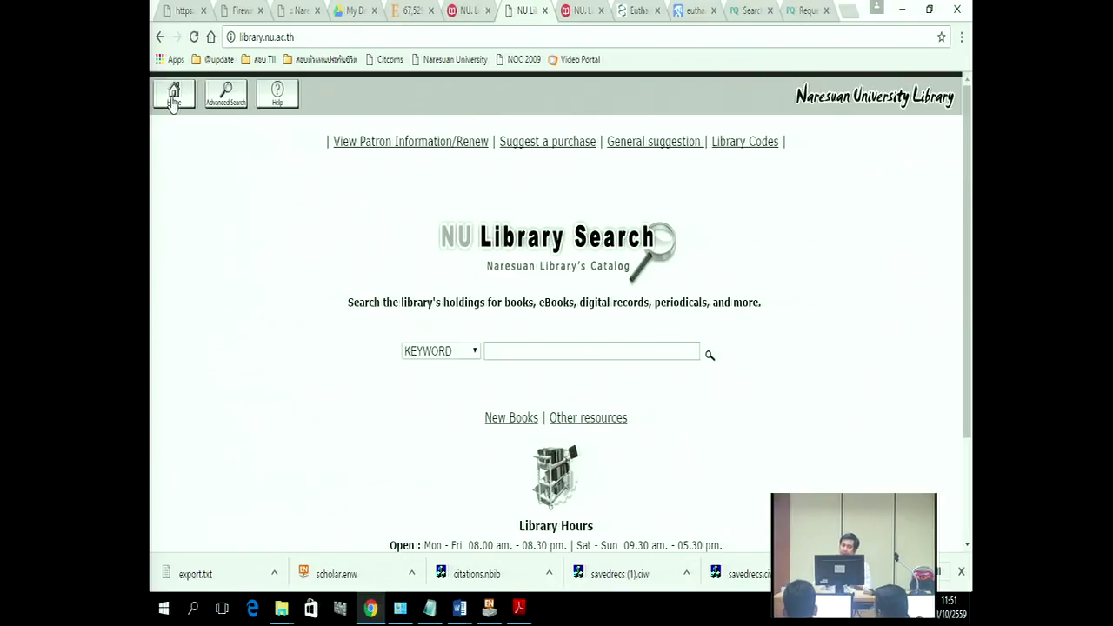
left_click(494, 348)
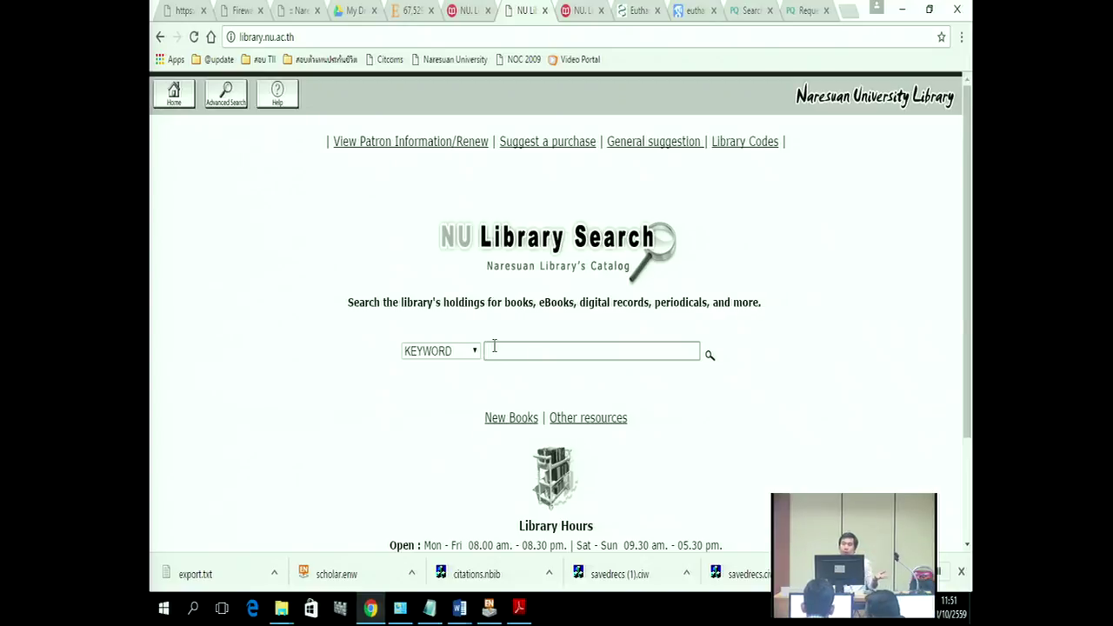
type("uthanasia")
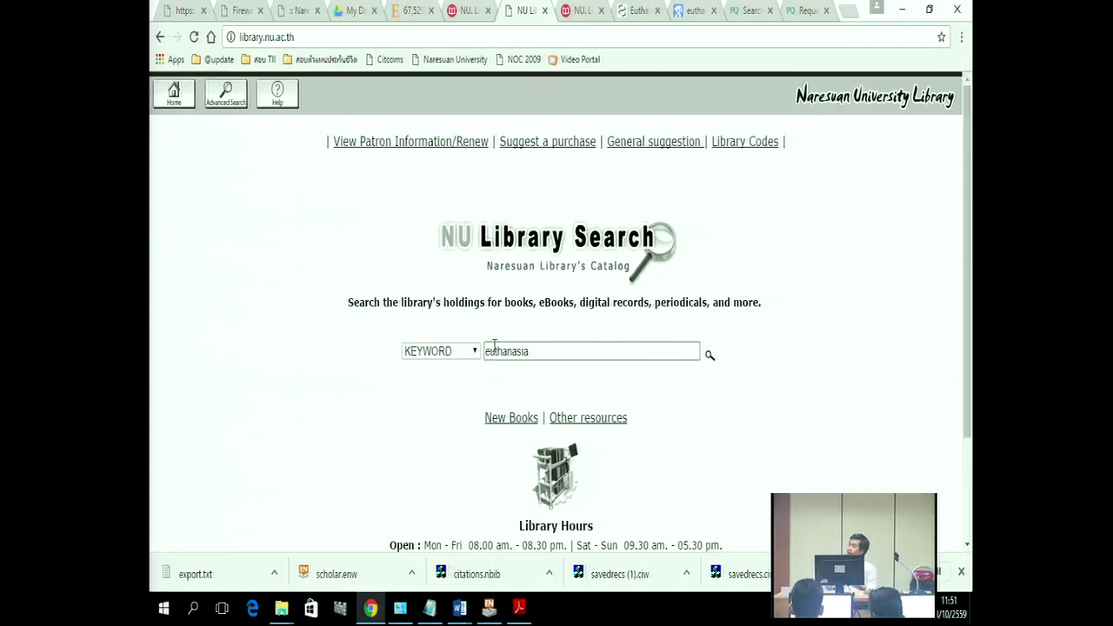
left_click(708, 357)
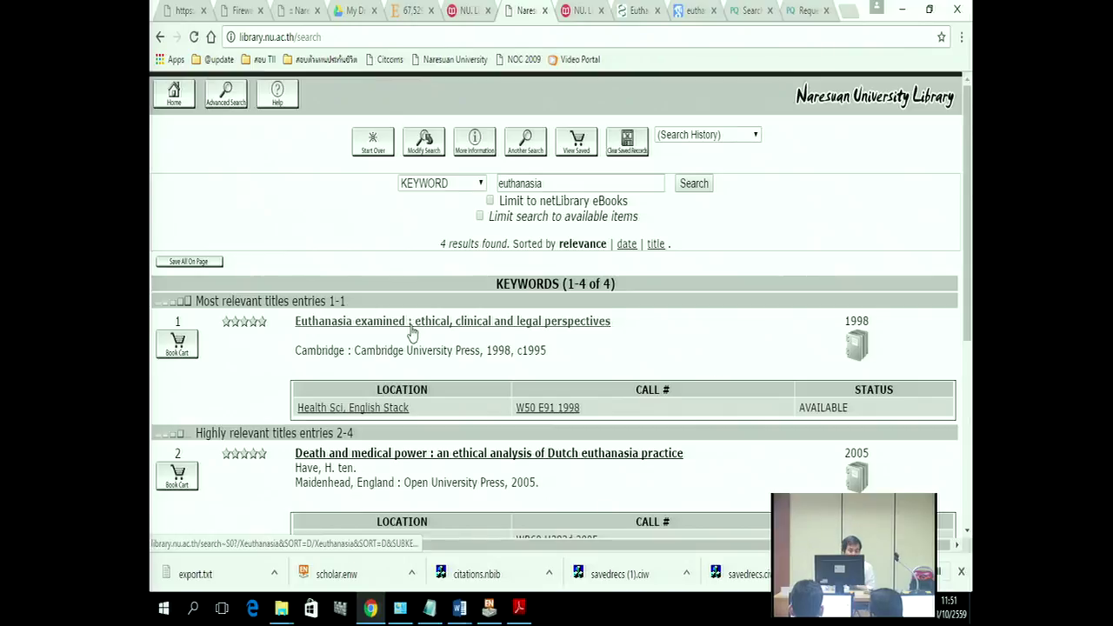
Step: Add the first three euthanasia results to the Book Cart
scroll(411, 331, "down", 1)
scroll(215, 254, "down", 1)
scroll(215, 251, "down", 1)
scroll(179, 245, "up", 2)
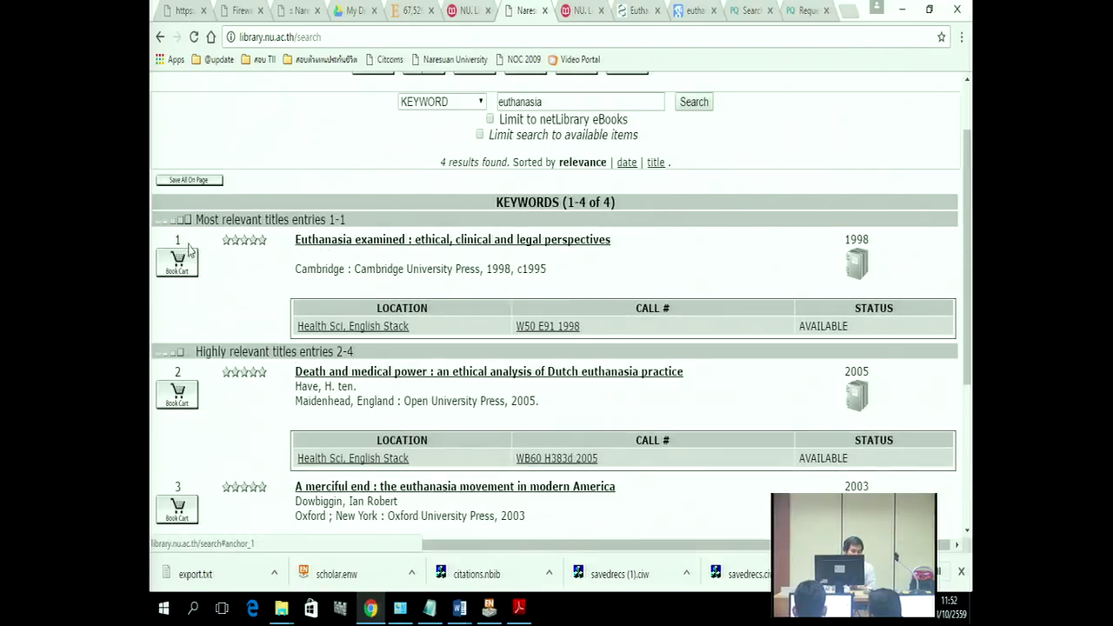
left_click(178, 263)
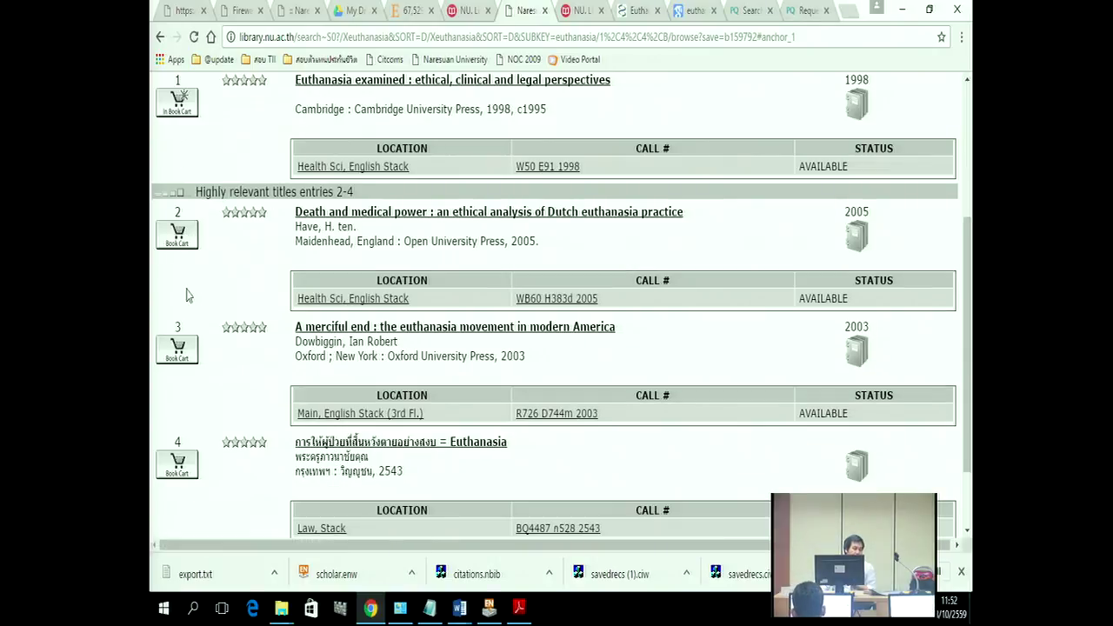
left_click(178, 235)
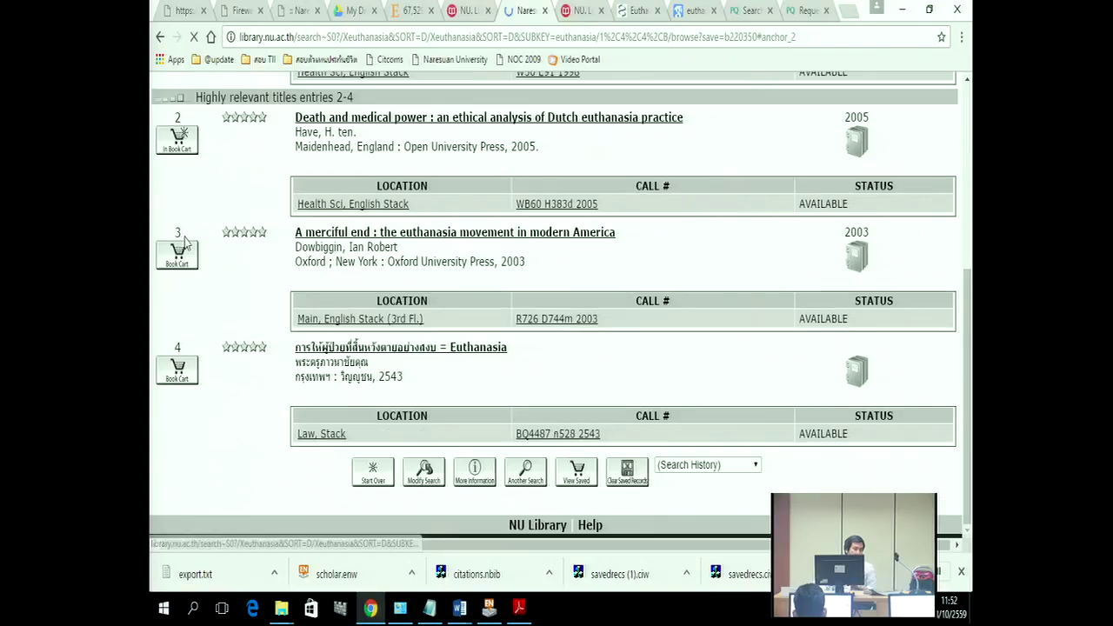
left_click(179, 261)
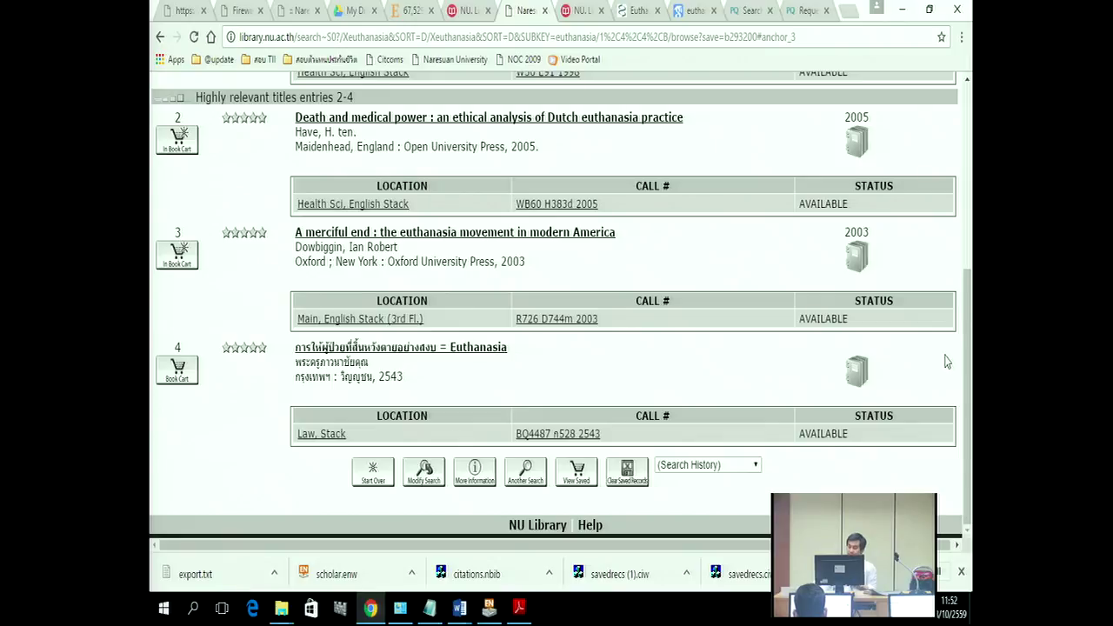
left_click_drag(968, 359, 968, 169)
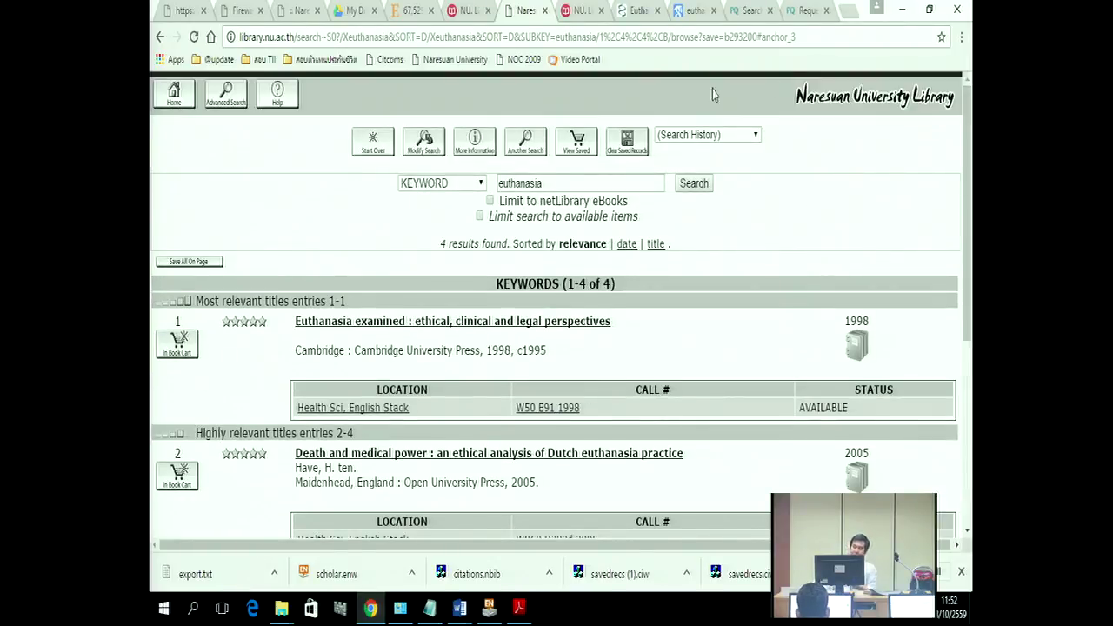
Step: Open the Saved Records list, now showing all 8 saved titles
left_click(577, 146)
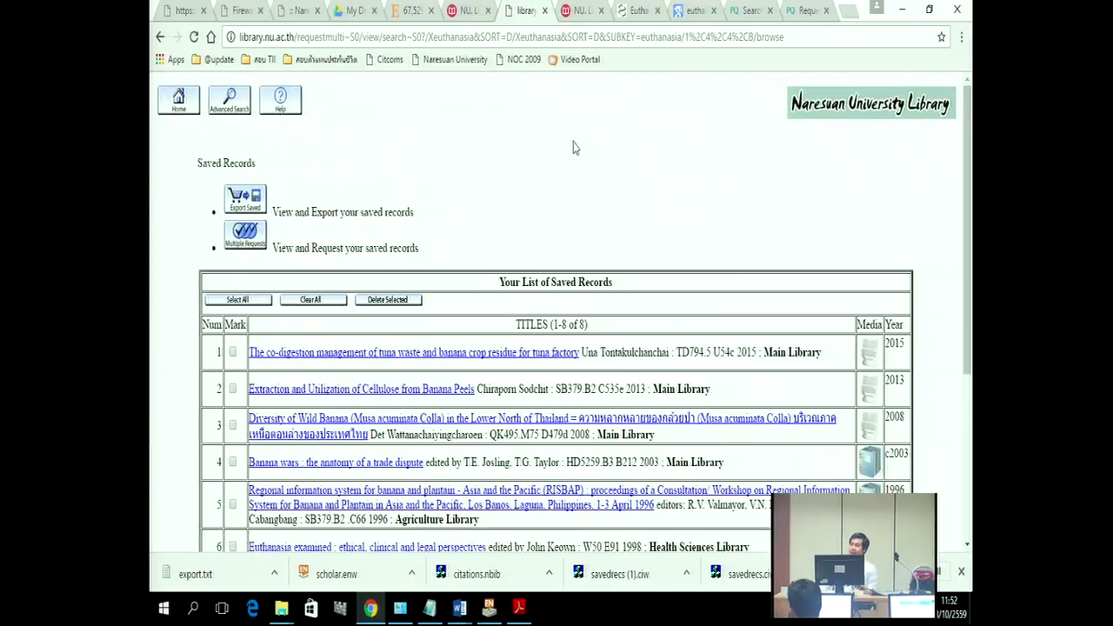
scroll(460, 179, "down", 3)
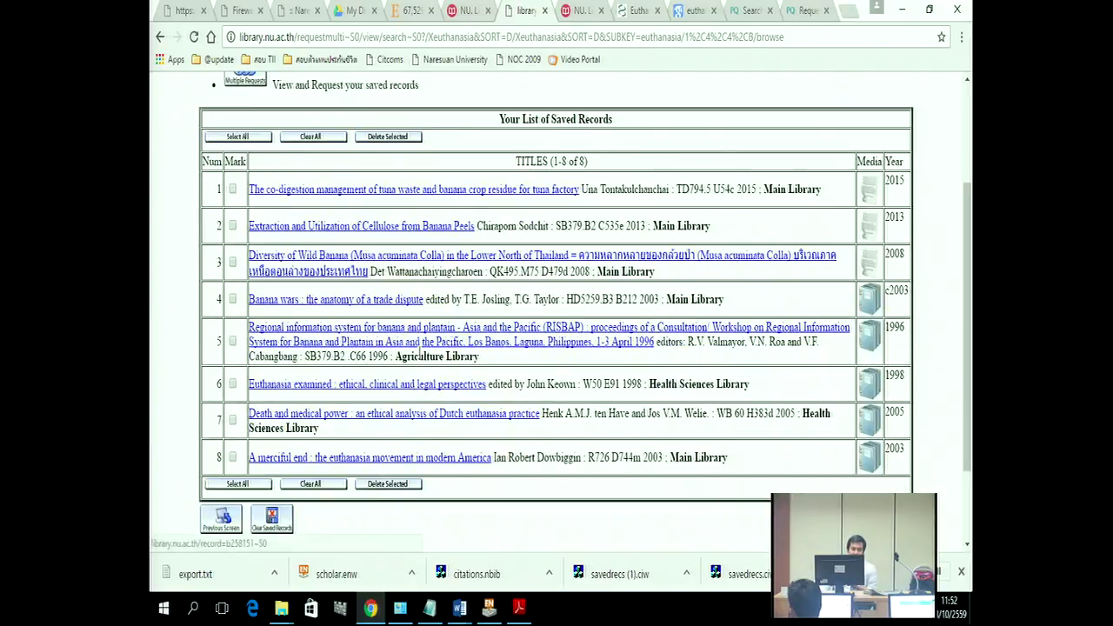
scroll(218, 261, "up", 3)
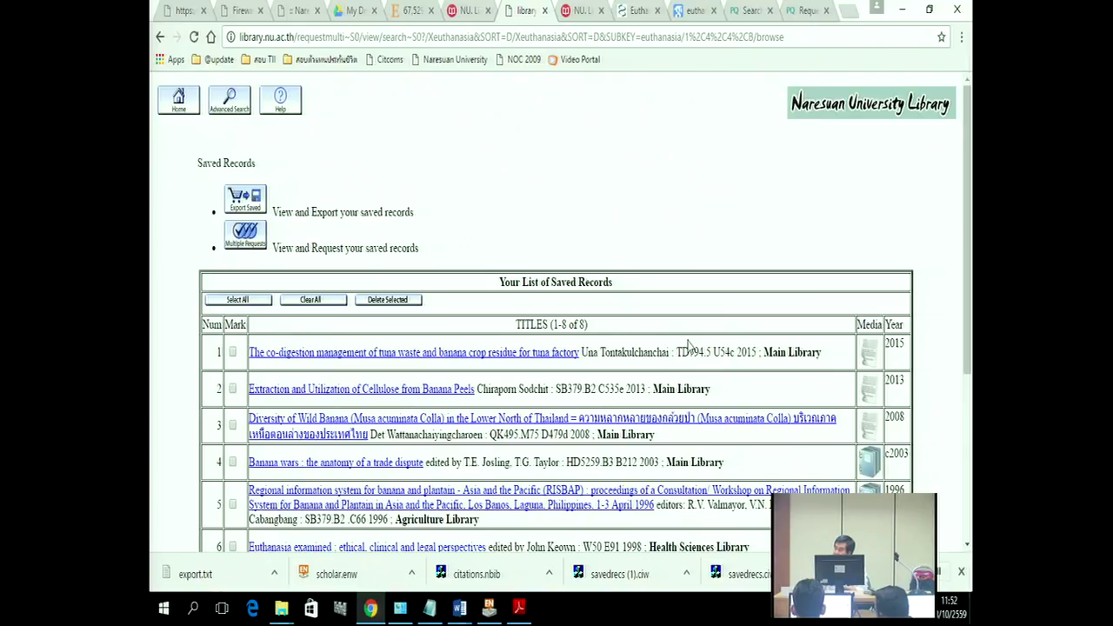
Step: Export the 8 saved records in End-Note/RefWorks format to local disk, then return to EndNote
left_click(245, 202)
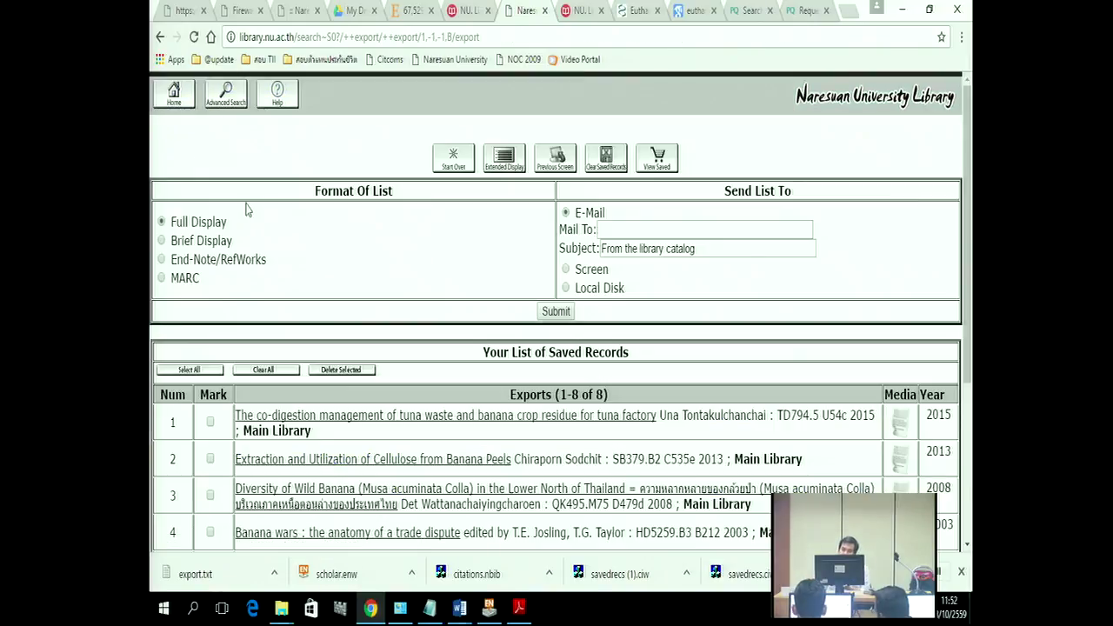
left_click(162, 260)
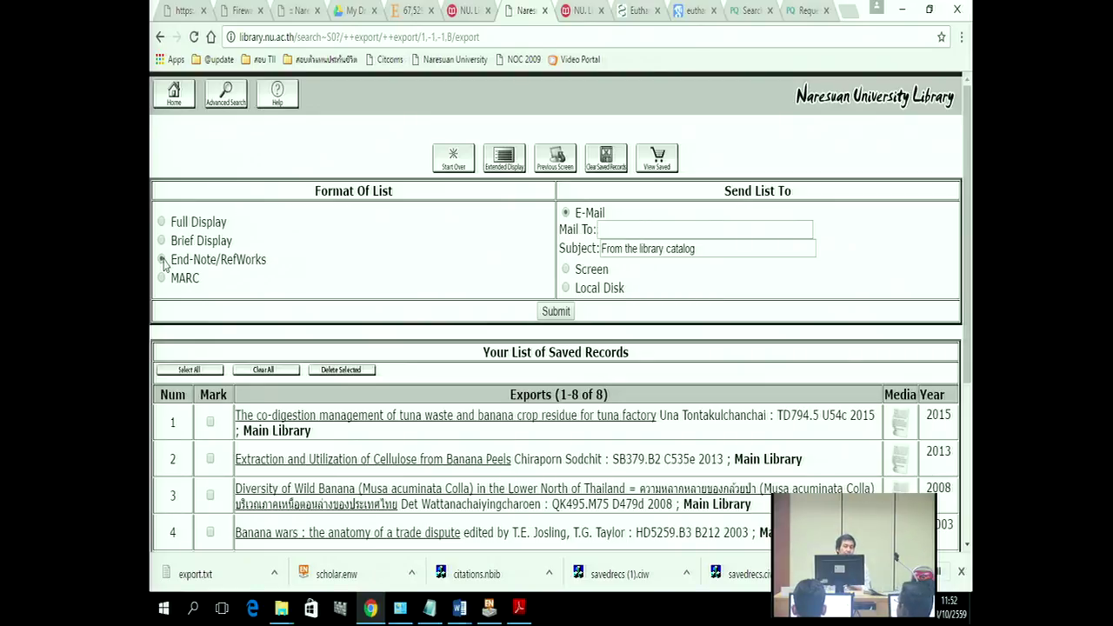
left_click(566, 289)
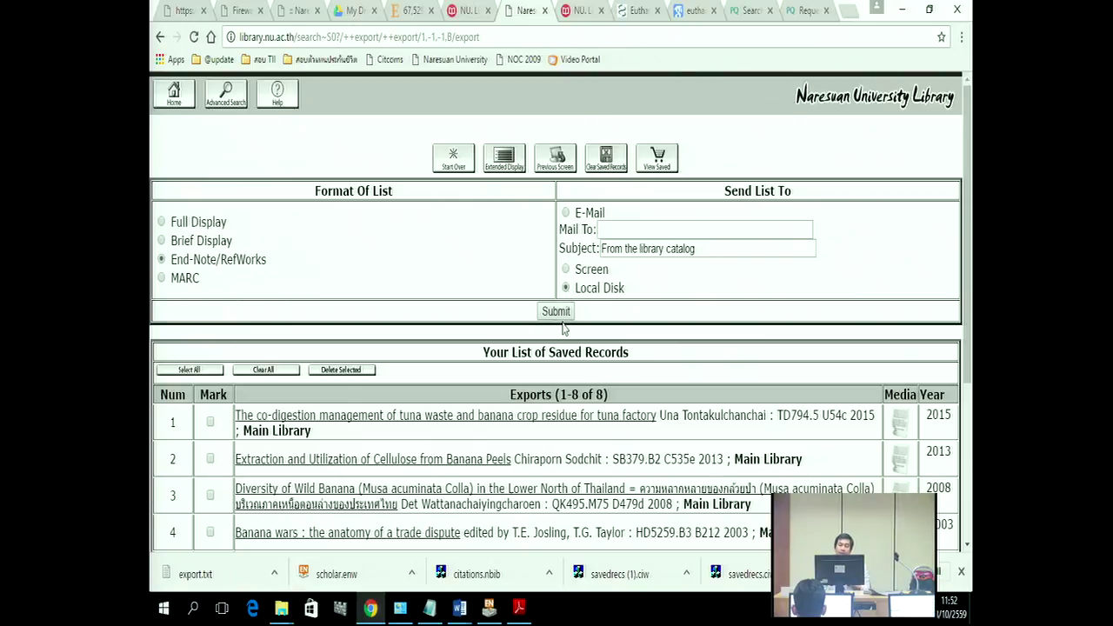
left_click(561, 316)
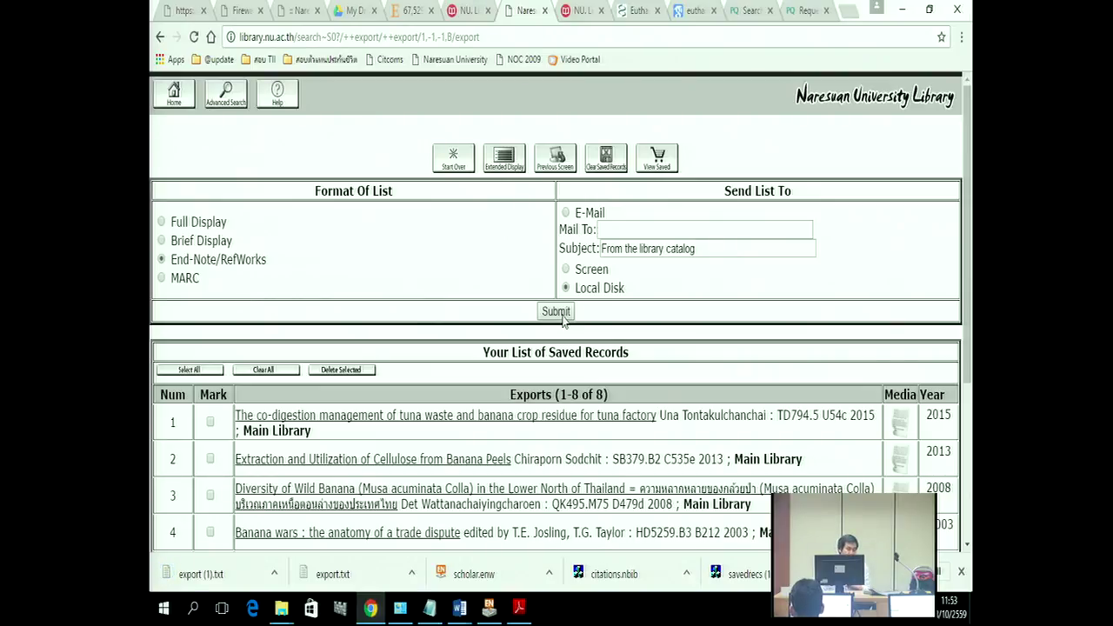
left_click(487, 612)
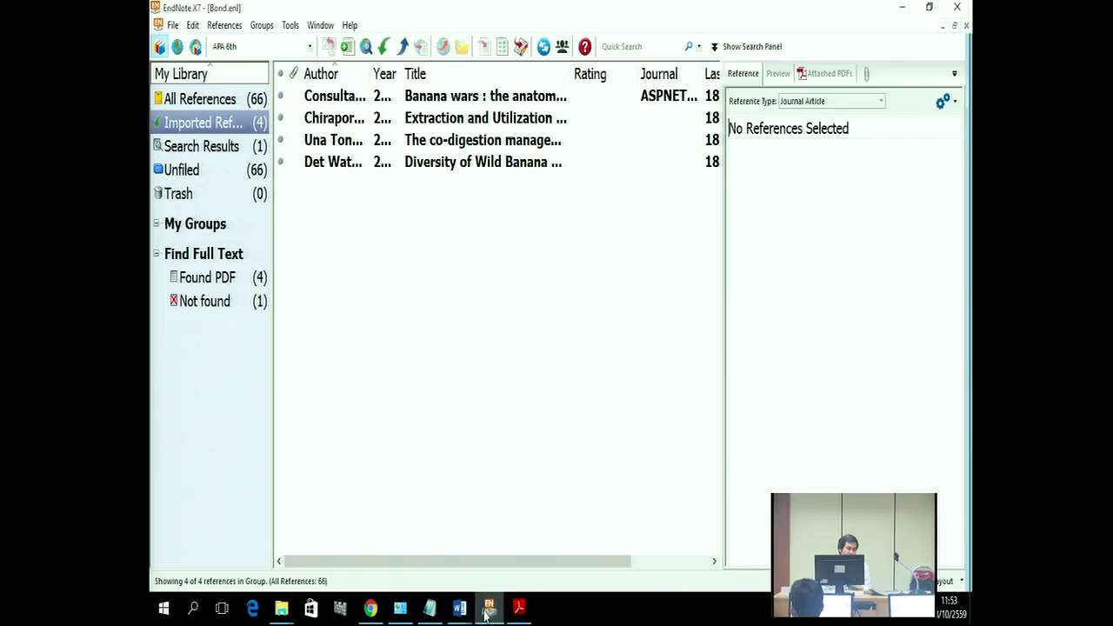
Step: Start a file import and choose the downloaded export (1).txt as the file
left_click(177, 27)
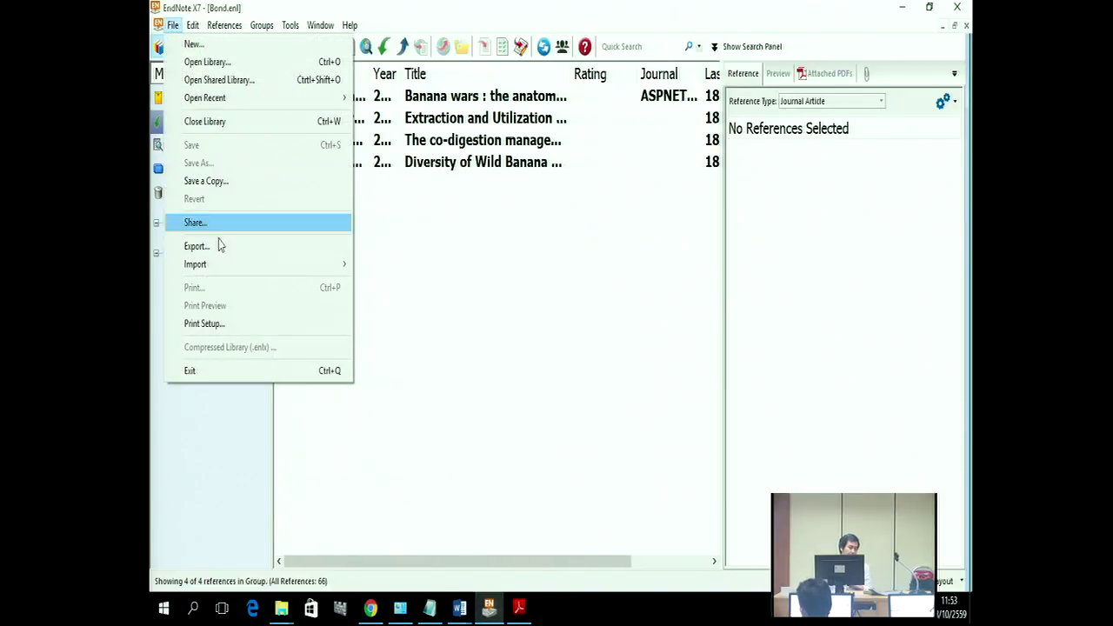
mouse_move(224, 270)
left_click(377, 266)
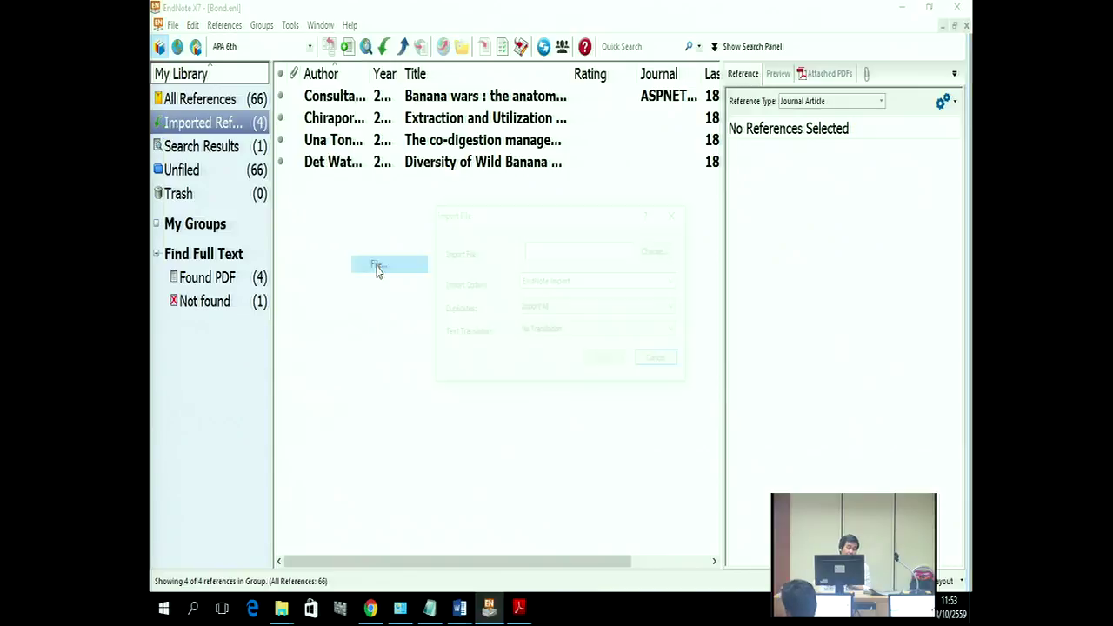
left_click(658, 252)
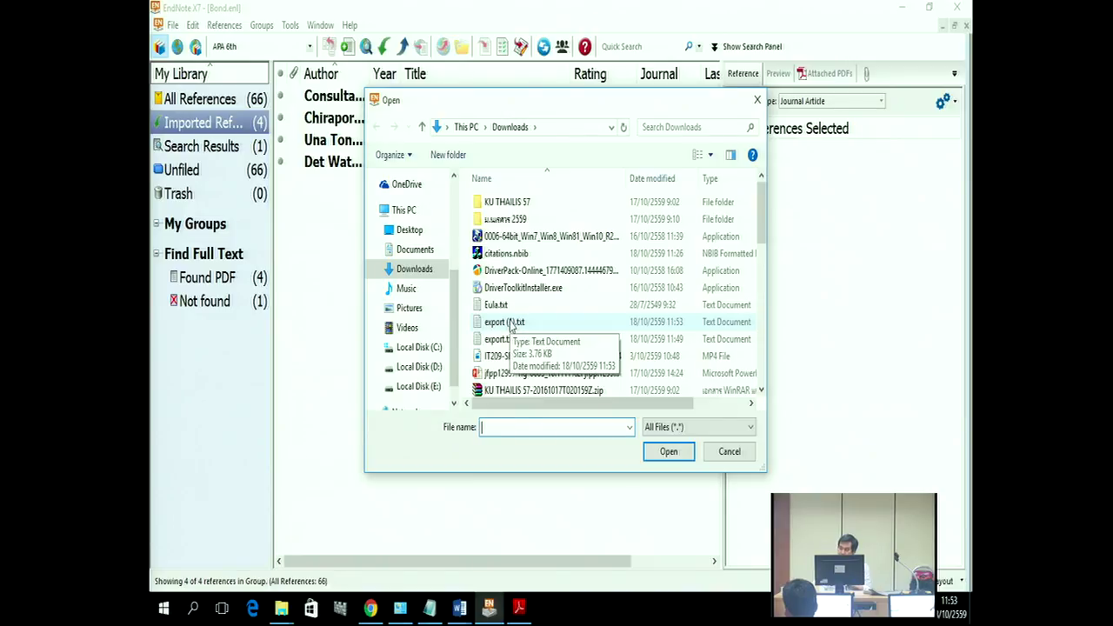
left_click(511, 324)
left_click(682, 454)
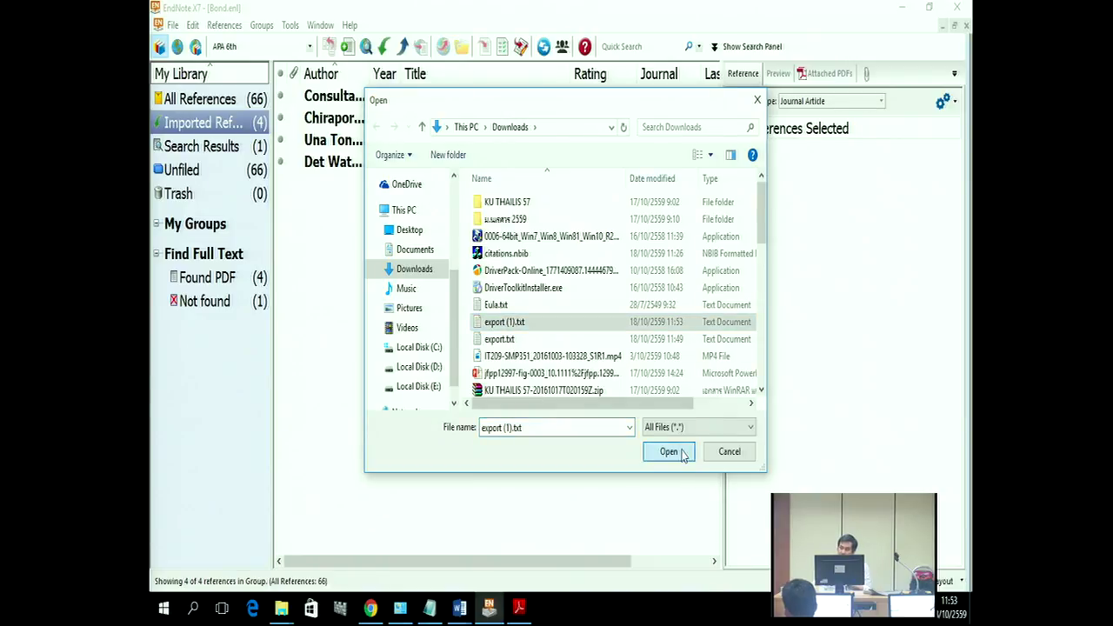
Step: Select the EndNote Import filter and bring up the Duplicates options
left_click(620, 284)
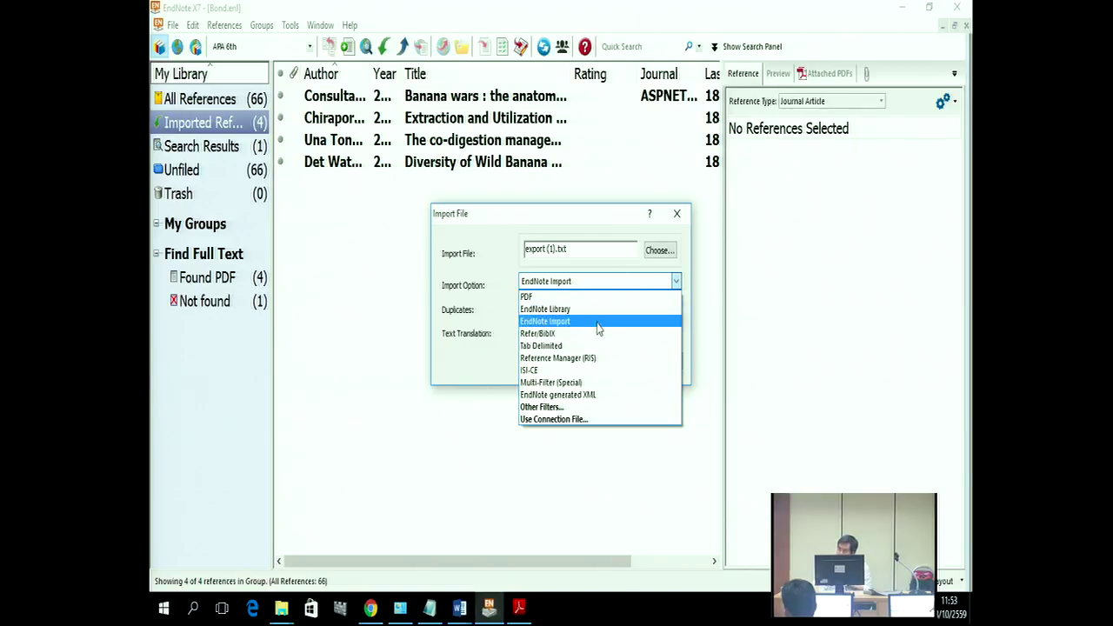
left_click(598, 322)
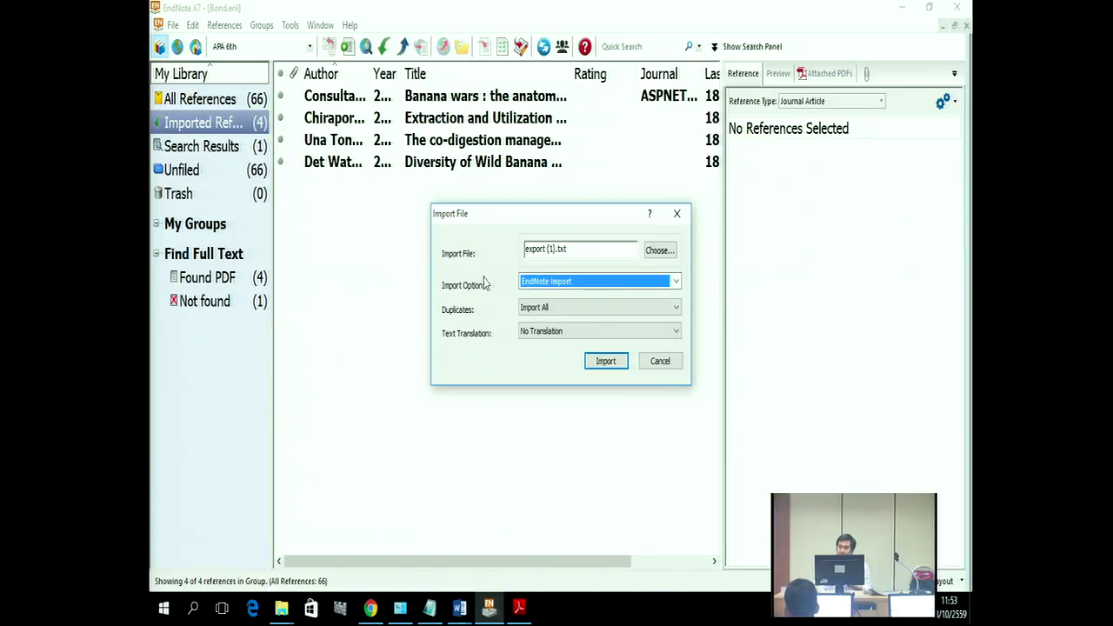
left_click(528, 313)
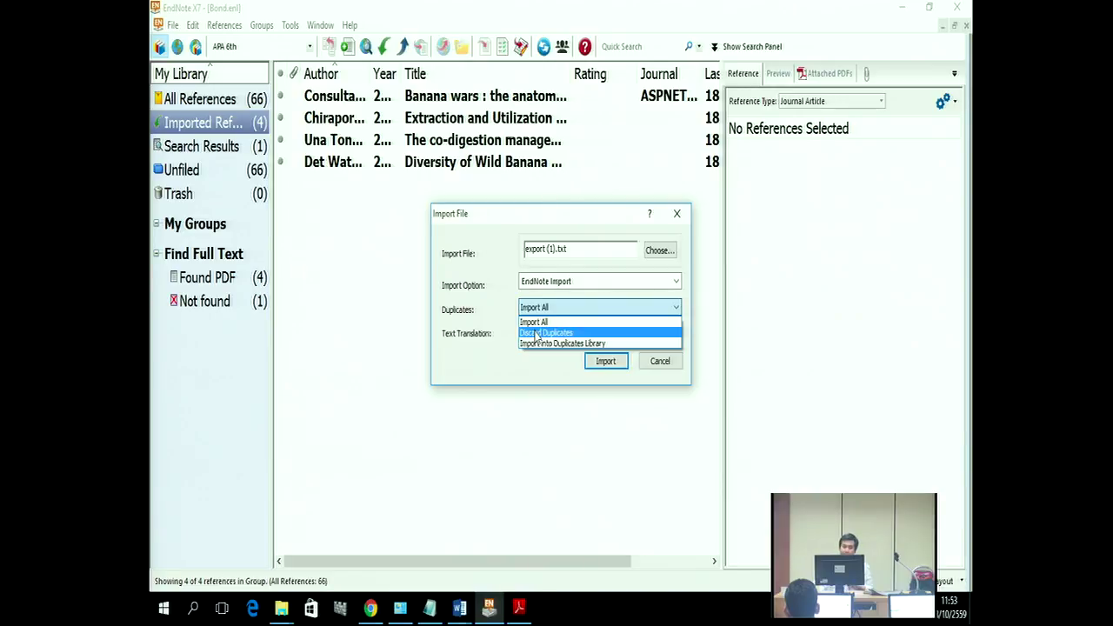
Step: Import with Discard Duplicates, dismiss the summary, and show all 68 references
left_click(538, 334)
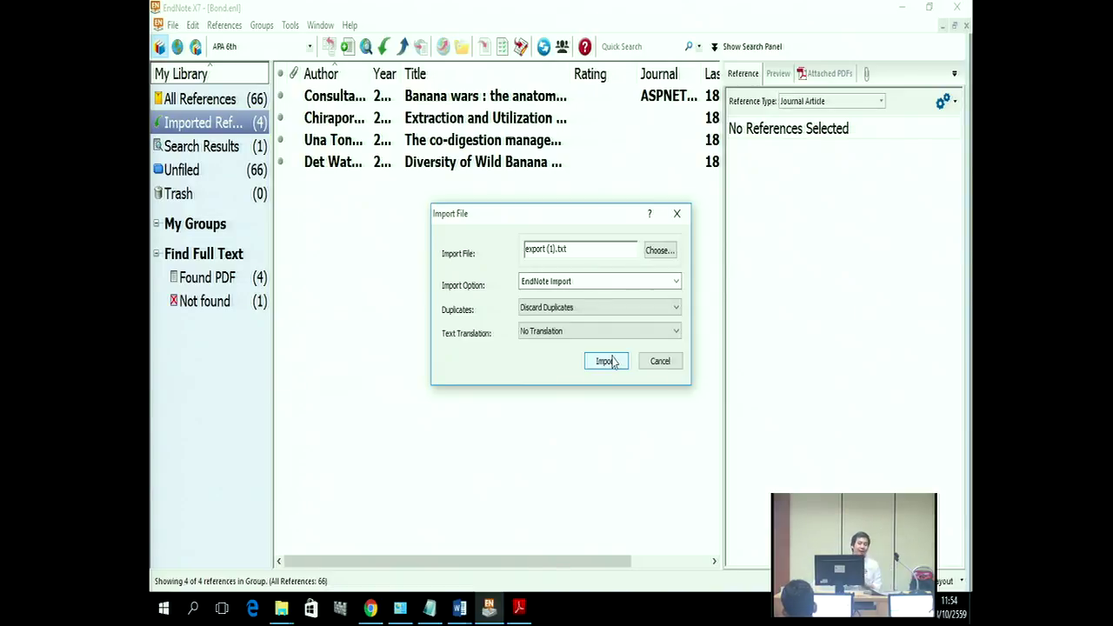
left_click(606, 361)
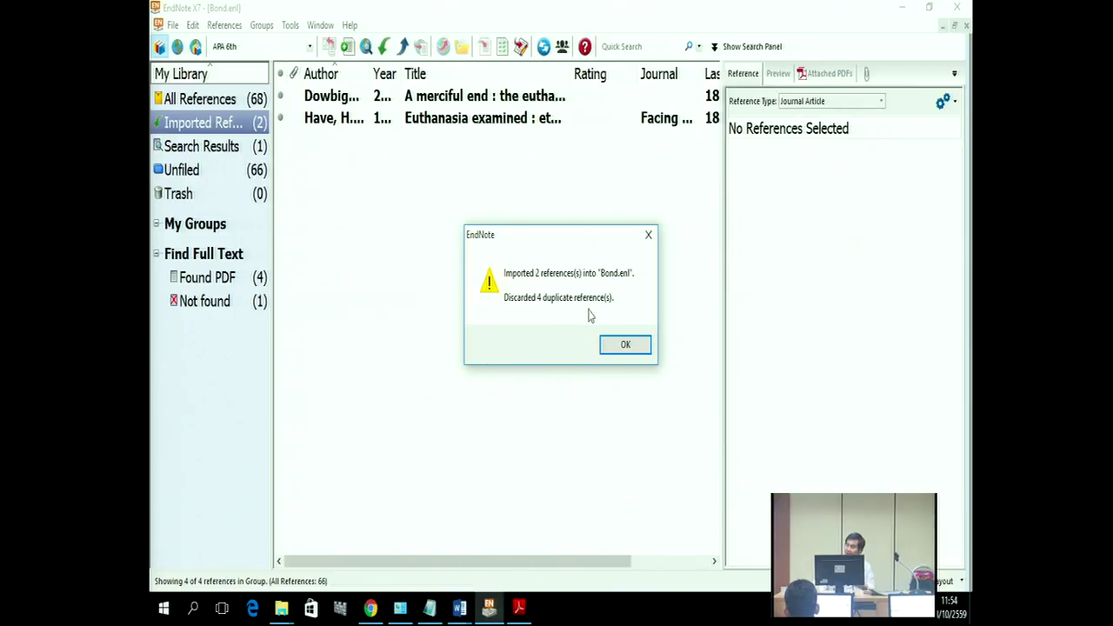
left_click(623, 344)
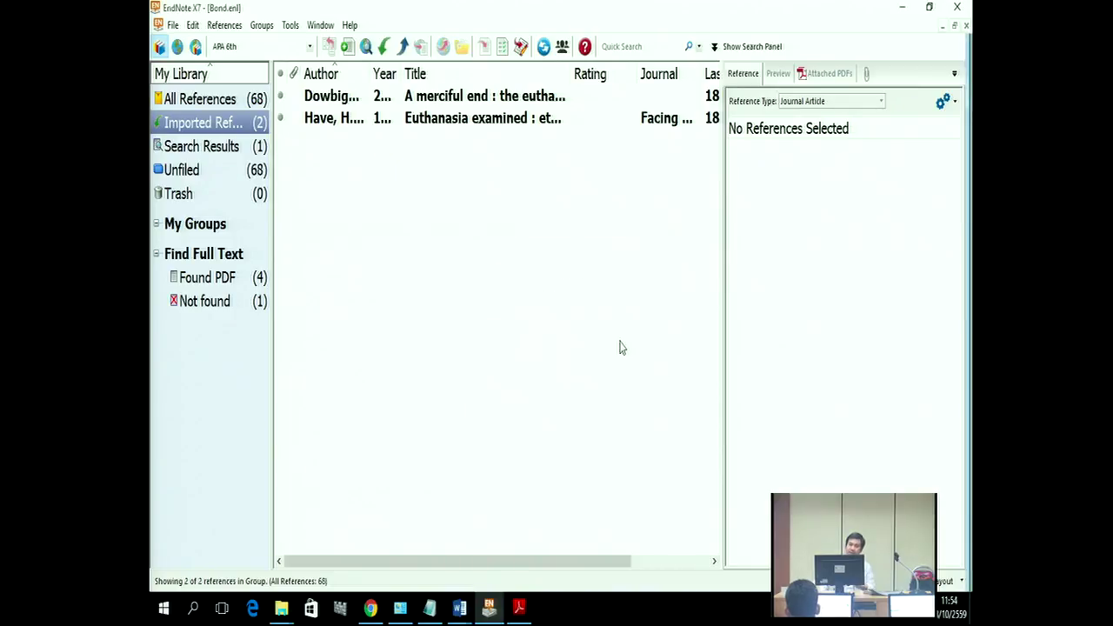
left_click(223, 103)
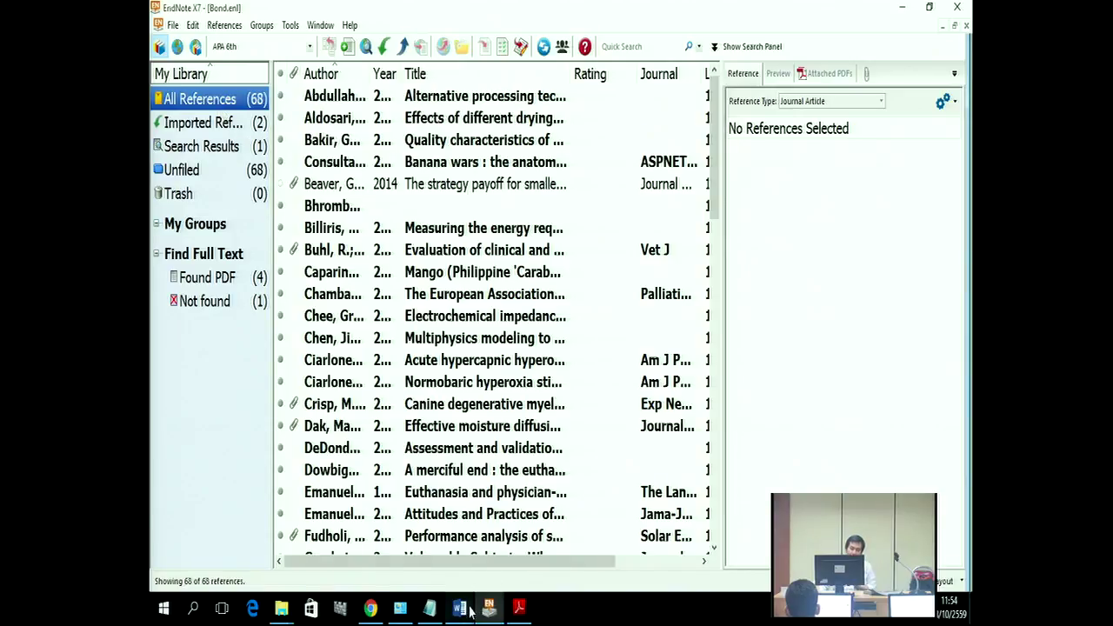
Step: Bring the Word EndNote course outline forward and review its opening points
mouse_move(465, 610)
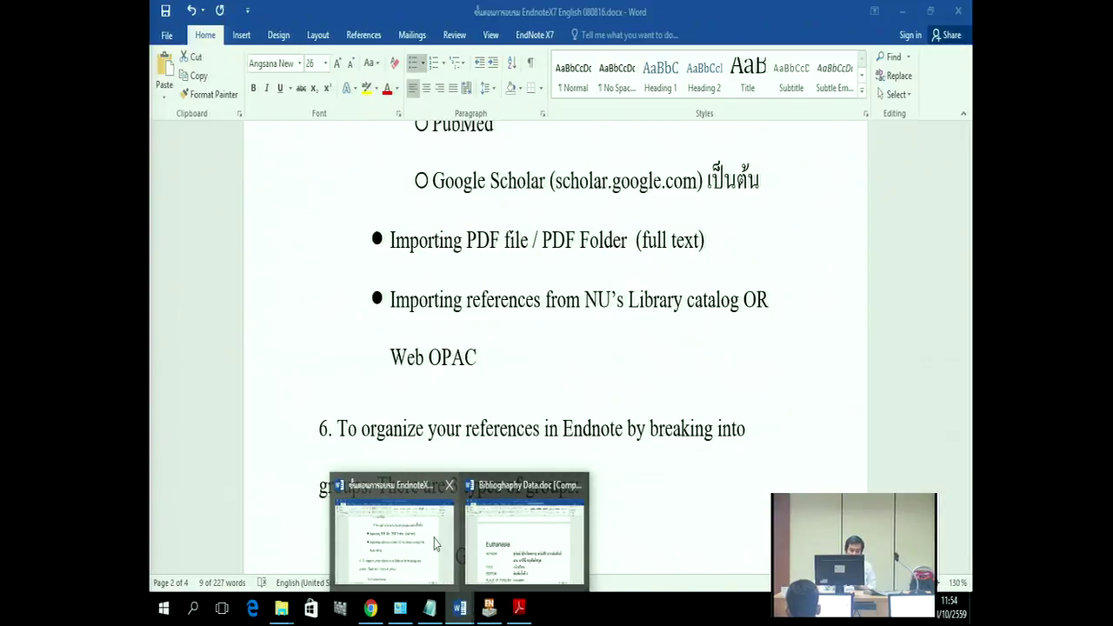
left_click(434, 544)
scroll(496, 490, "up", 10)
scroll(477, 423, "up", 5)
left_click_drag(391, 401, 571, 414)
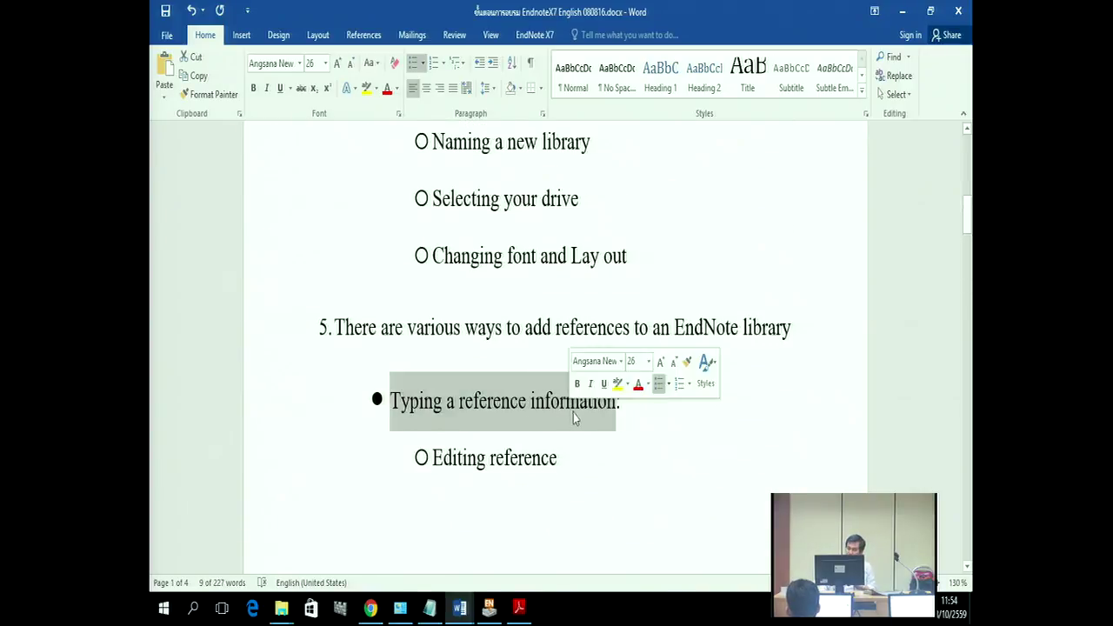
scroll(572, 413, "down", 10)
Step: Highlight the direct export, Importing PDF file and Importing references points, reaching item 6 on groups
left_click_drag(391, 390, 588, 384)
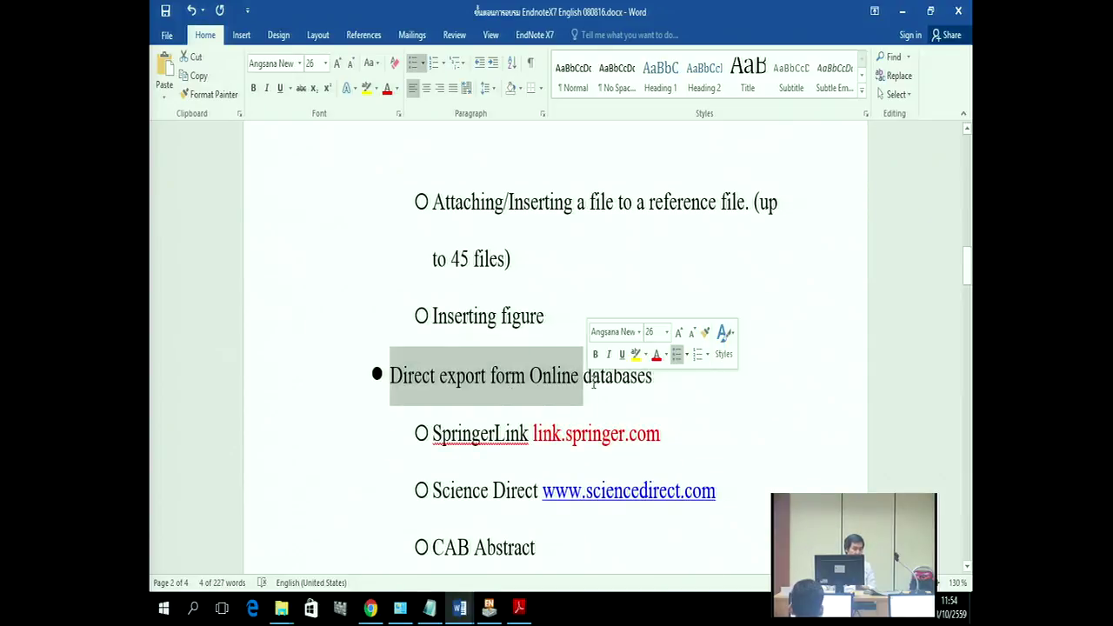
scroll(609, 383, "down", 10)
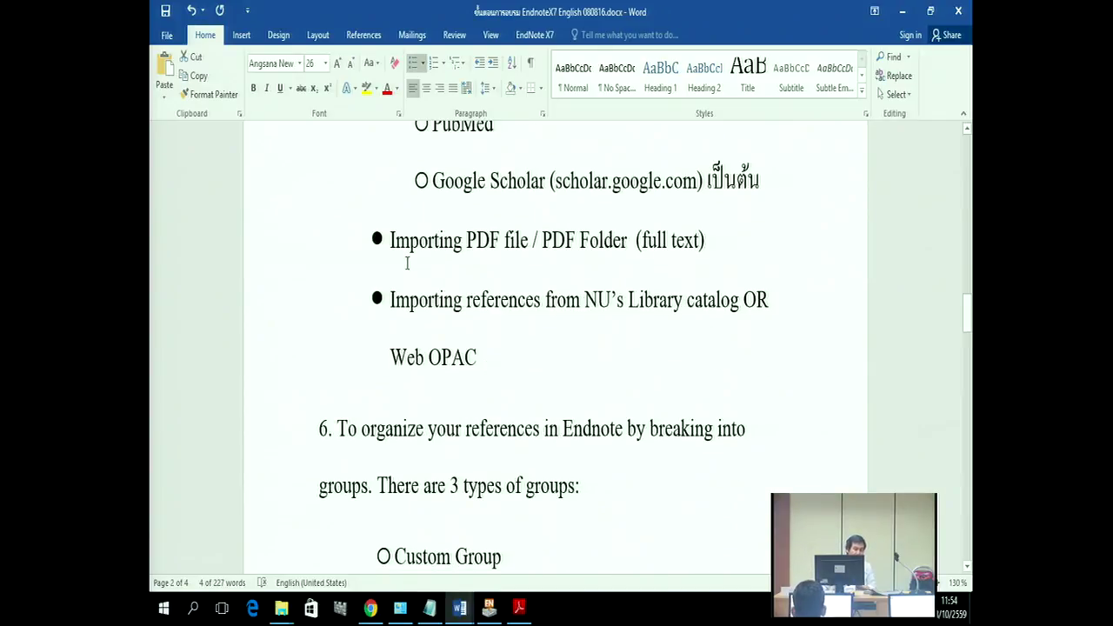
left_click_drag(395, 245, 474, 250)
scroll(558, 408, "down", 2)
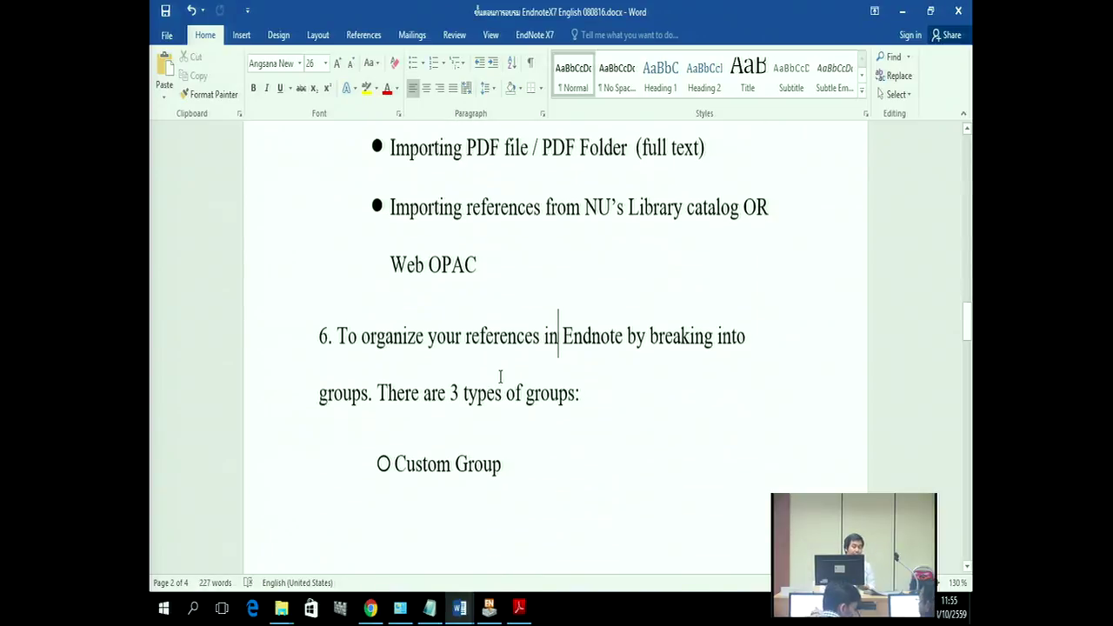
left_click_drag(389, 204, 512, 218)
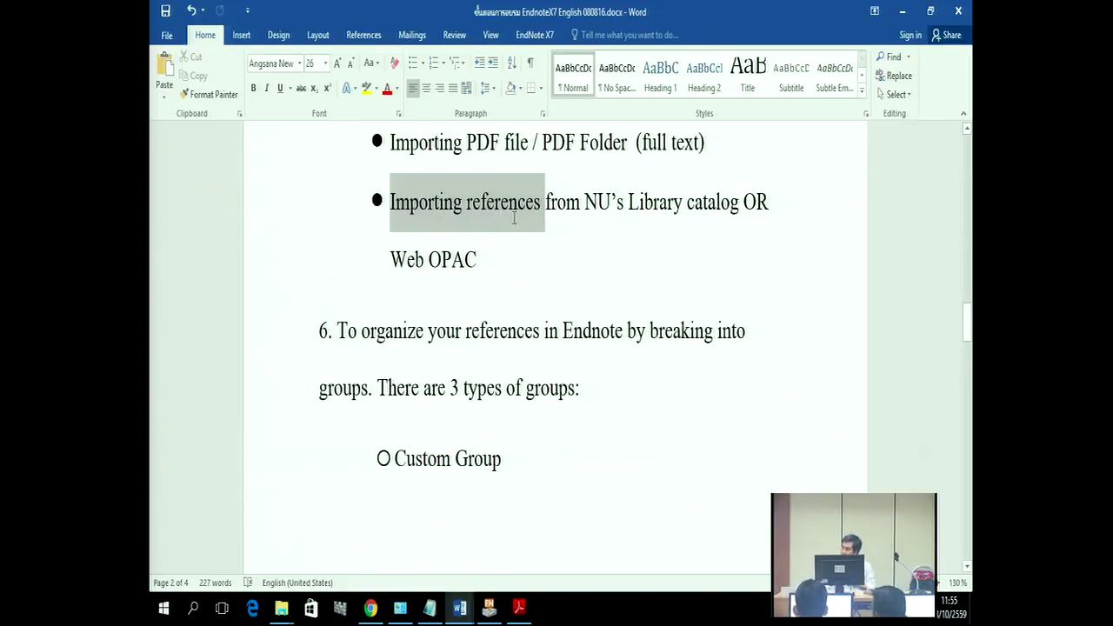
left_click_drag(529, 231, 526, 237)
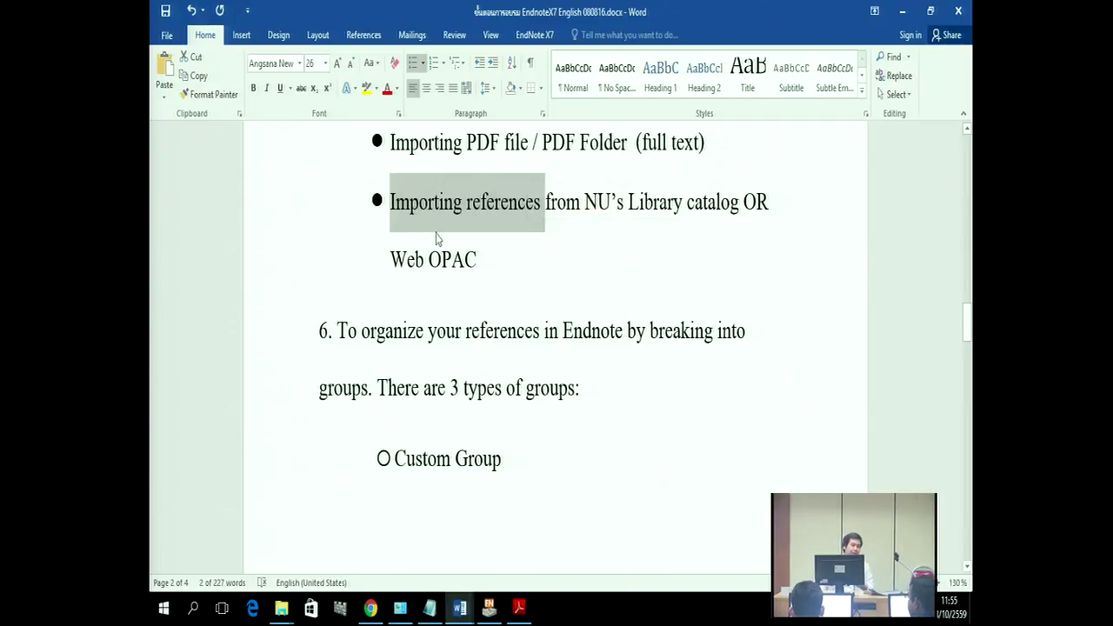
scroll(449, 313, "down", 1)
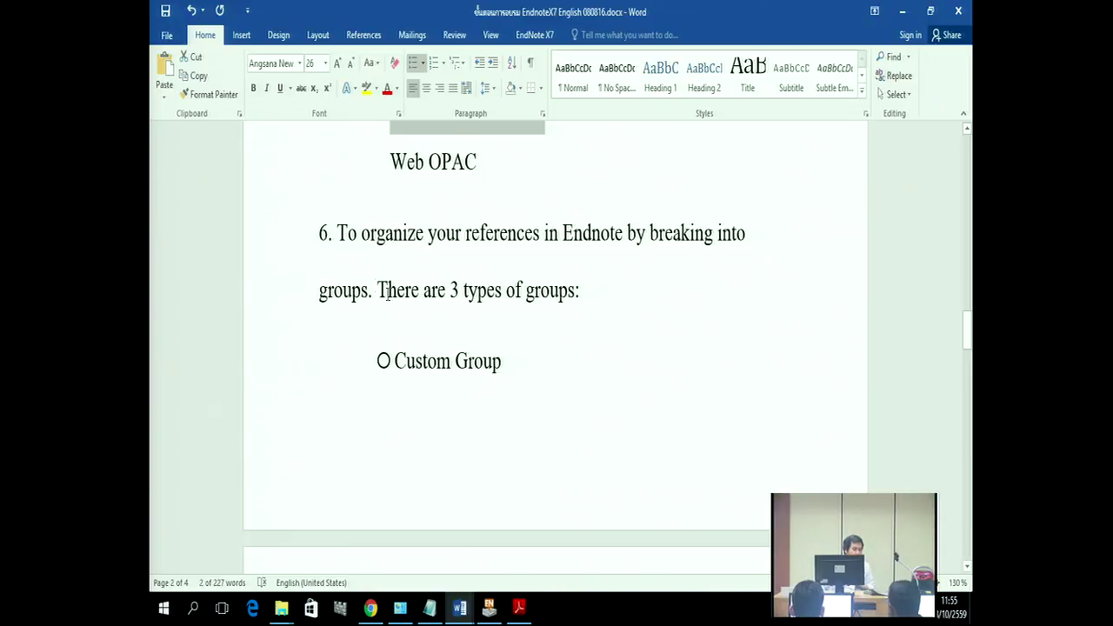
left_click_drag(339, 233, 375, 253)
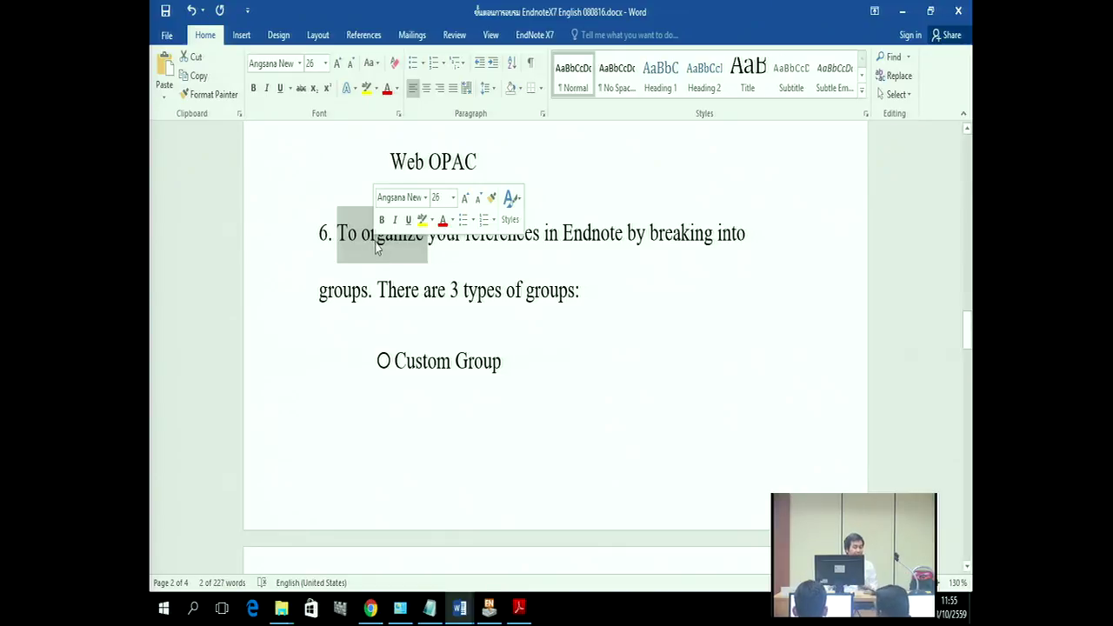
Step: Scroll further through the Word outline, highlighting 'Endnote while writing' in item 8
scroll(452, 452, "down", 7)
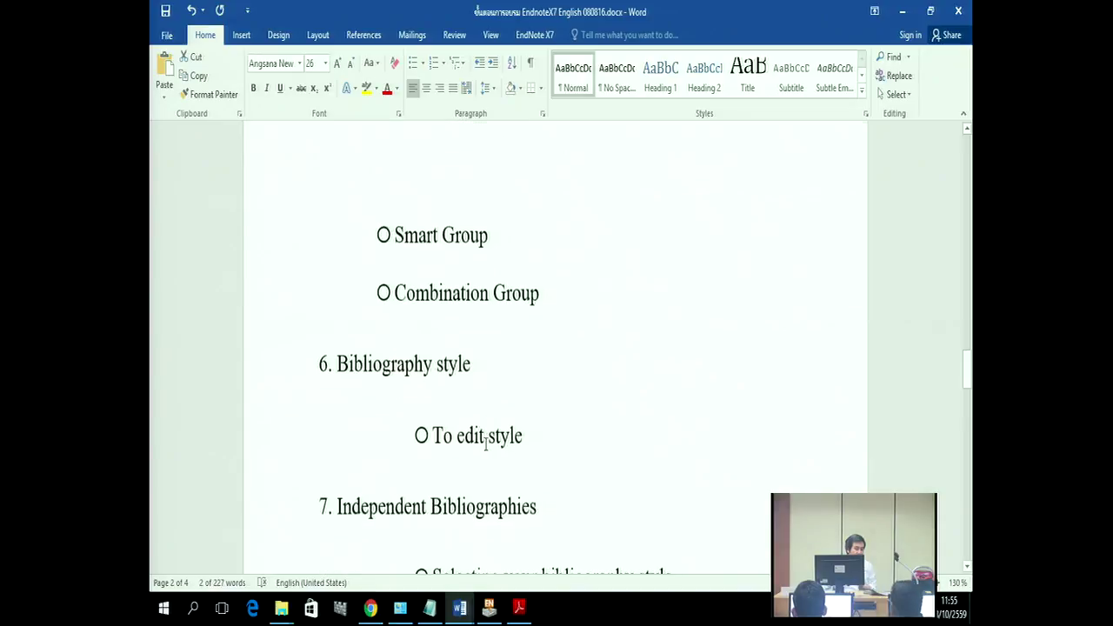
scroll(487, 443, "down", 2)
left_click_drag(405, 315, 436, 313)
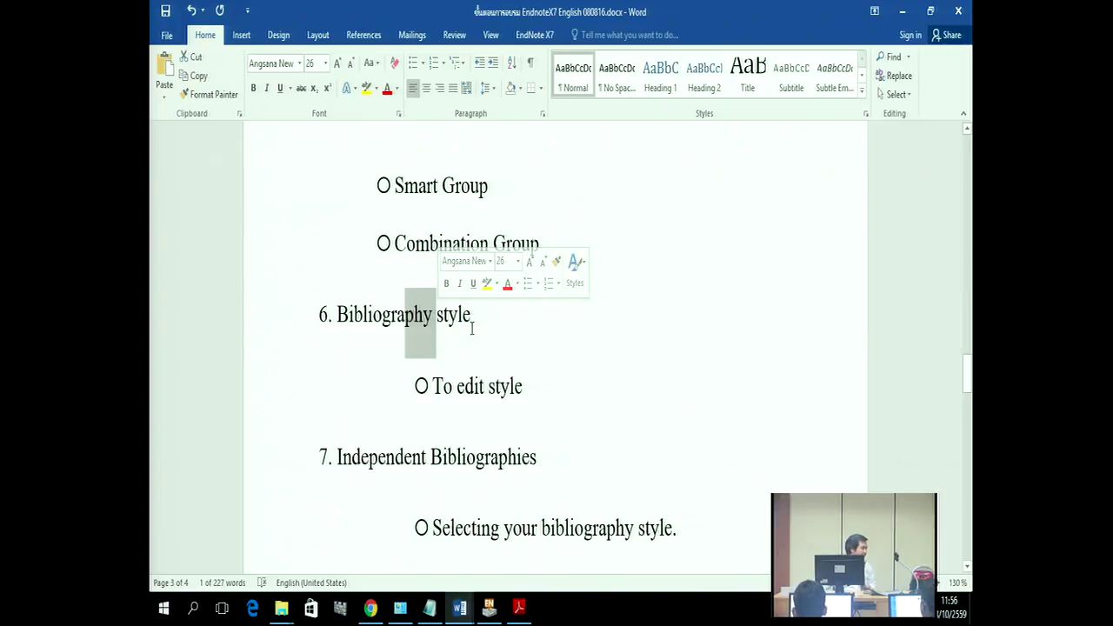
scroll(473, 326, "down", 5)
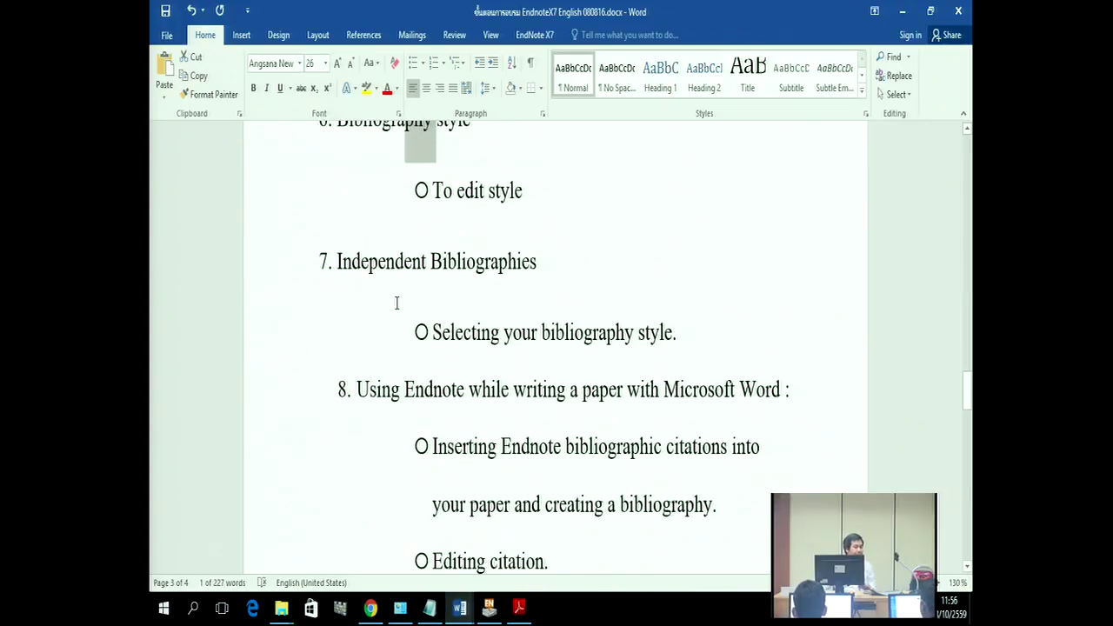
left_click_drag(336, 265, 548, 264)
scroll(699, 383, "down", 4)
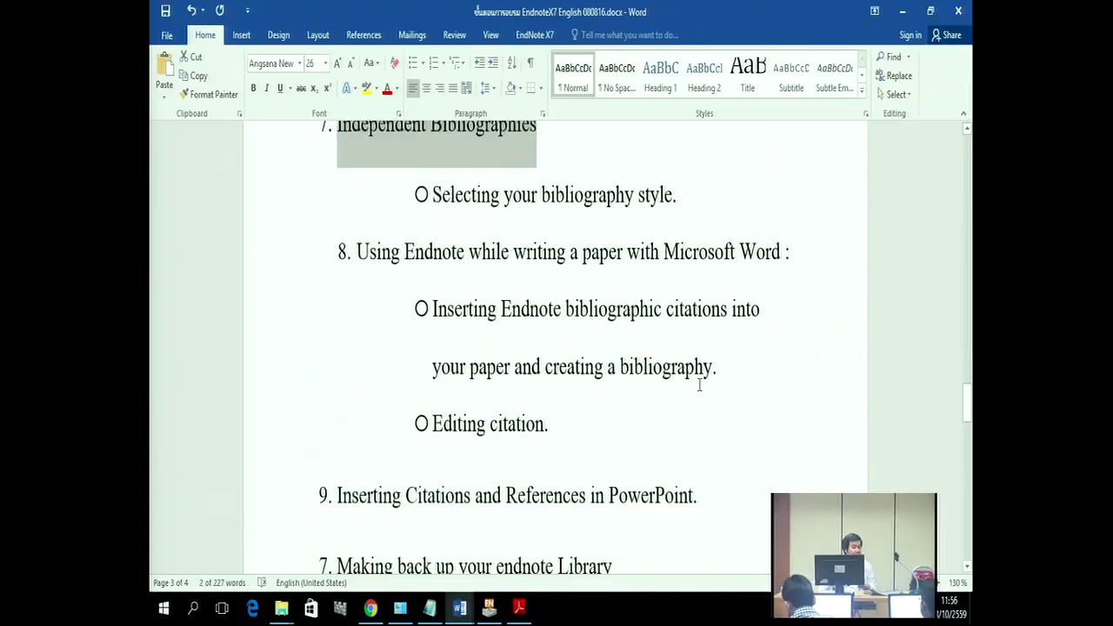
left_click_drag(405, 244, 568, 244)
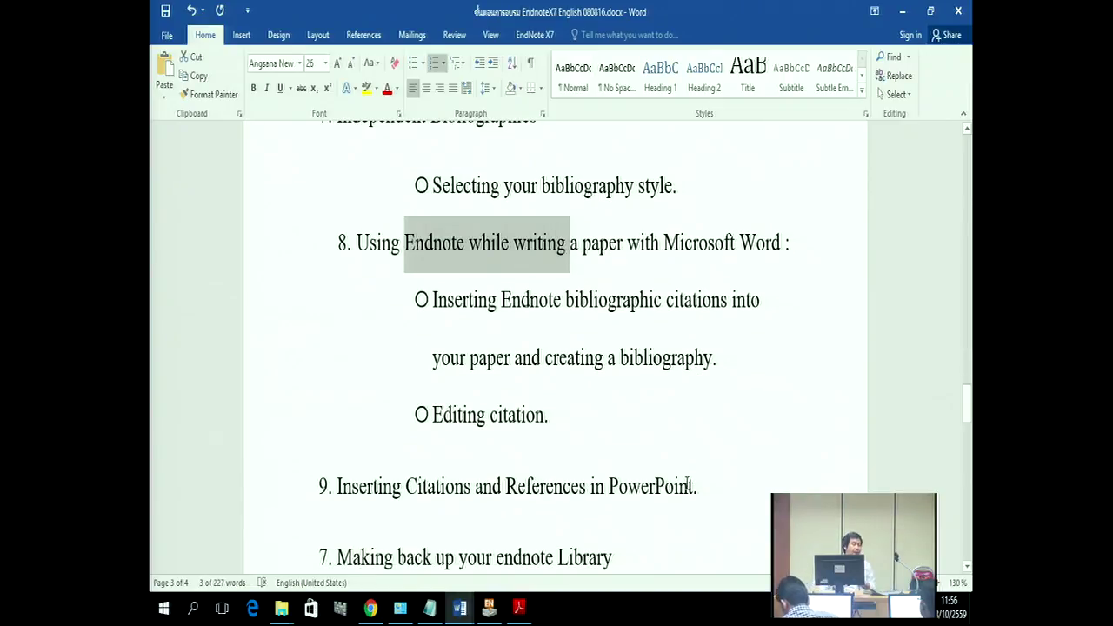
scroll(686, 483, "down", 4)
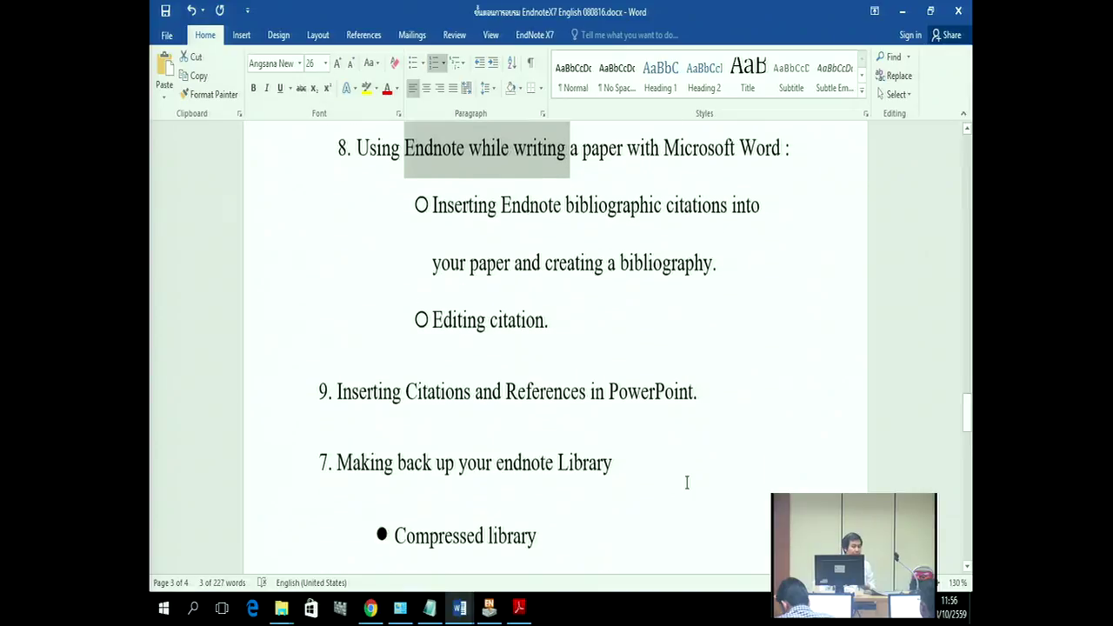
Step: Reach the library-backup section, then show Bond.enl's empty My Groups set in EndNote
left_click_drag(445, 339, 507, 341)
scroll(574, 405, "down", 3)
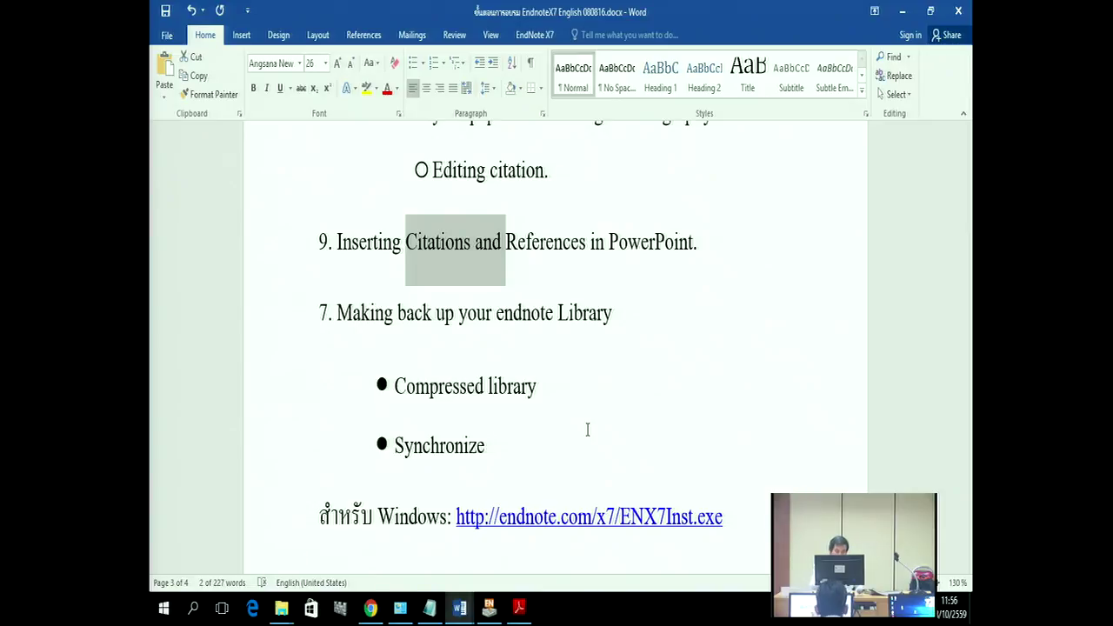
left_click(489, 609)
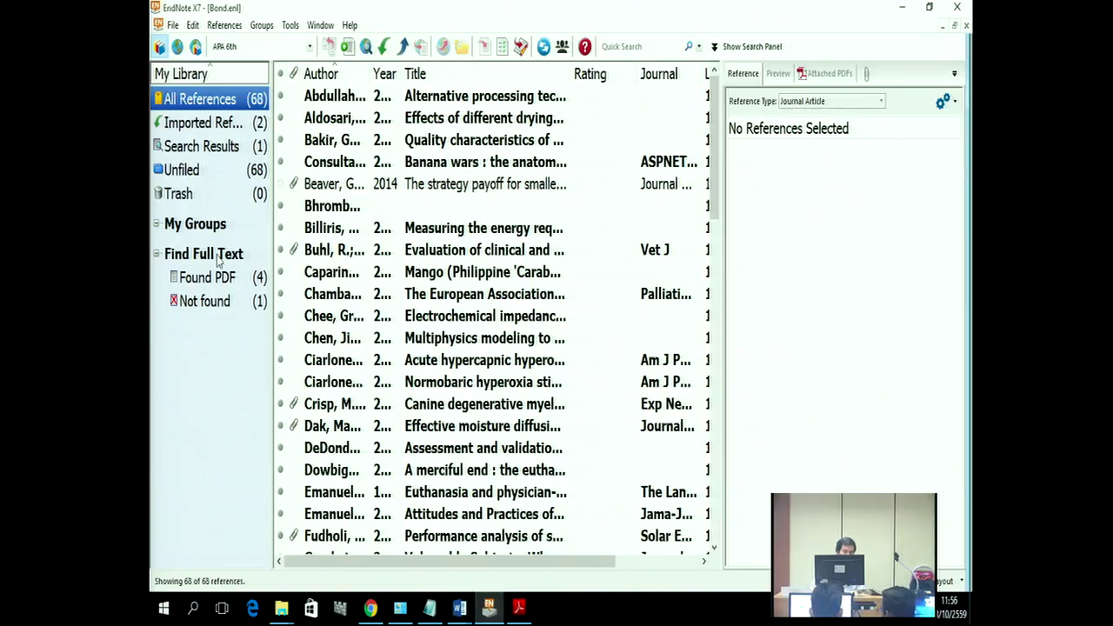
left_click(212, 229)
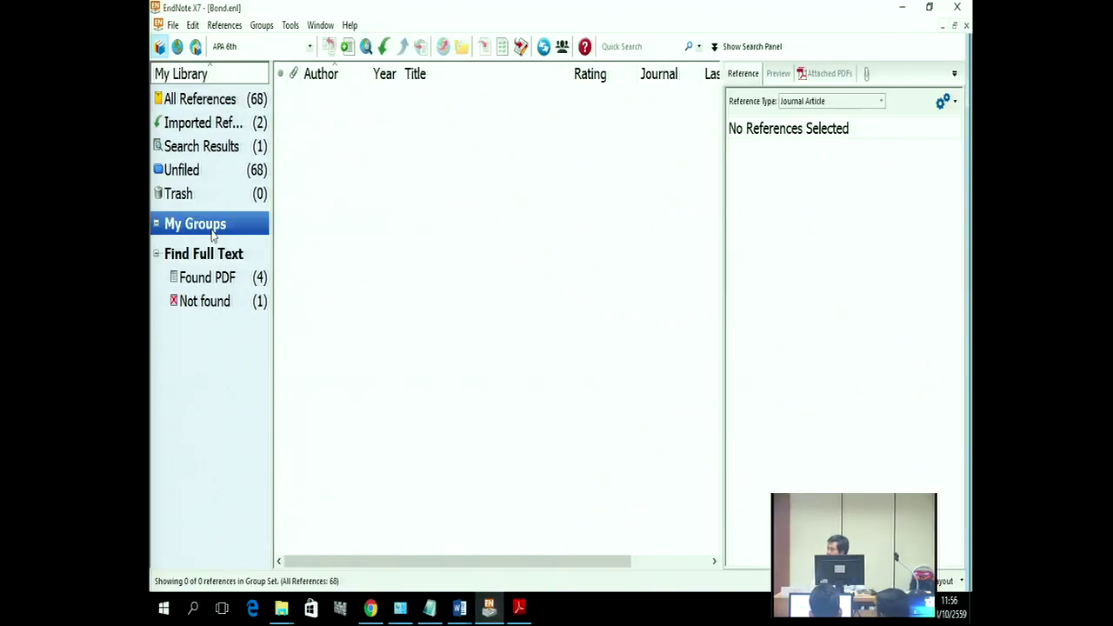